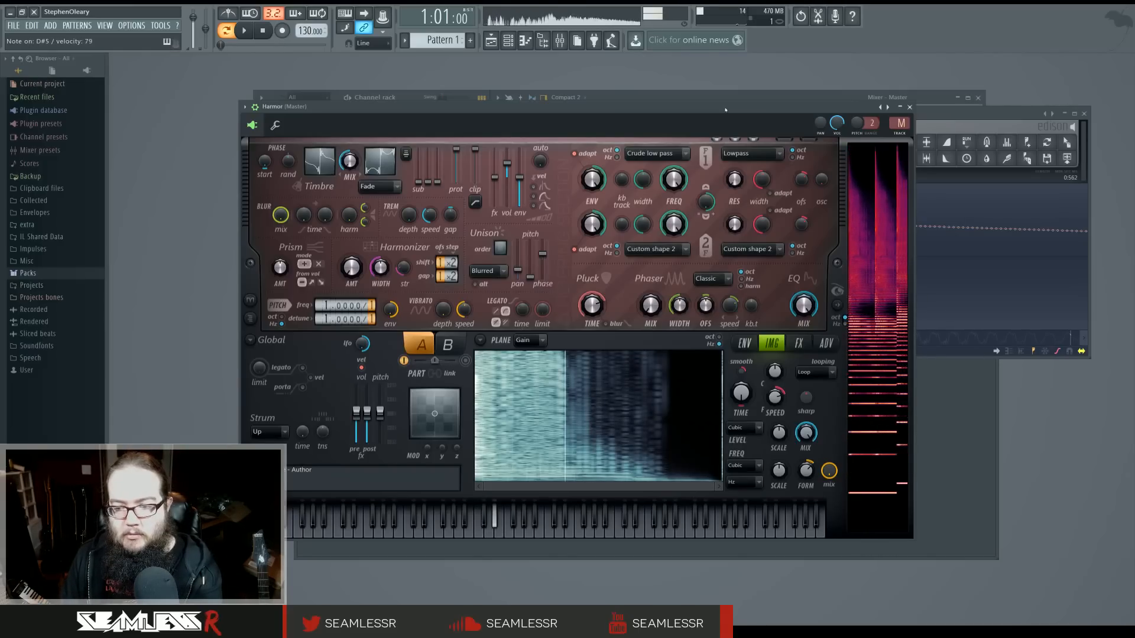
# Shift the tall peak of Harmor's Local EQ curve toward lower frequencies and adjust the slope rising to it
pyautogui.click(744, 343)
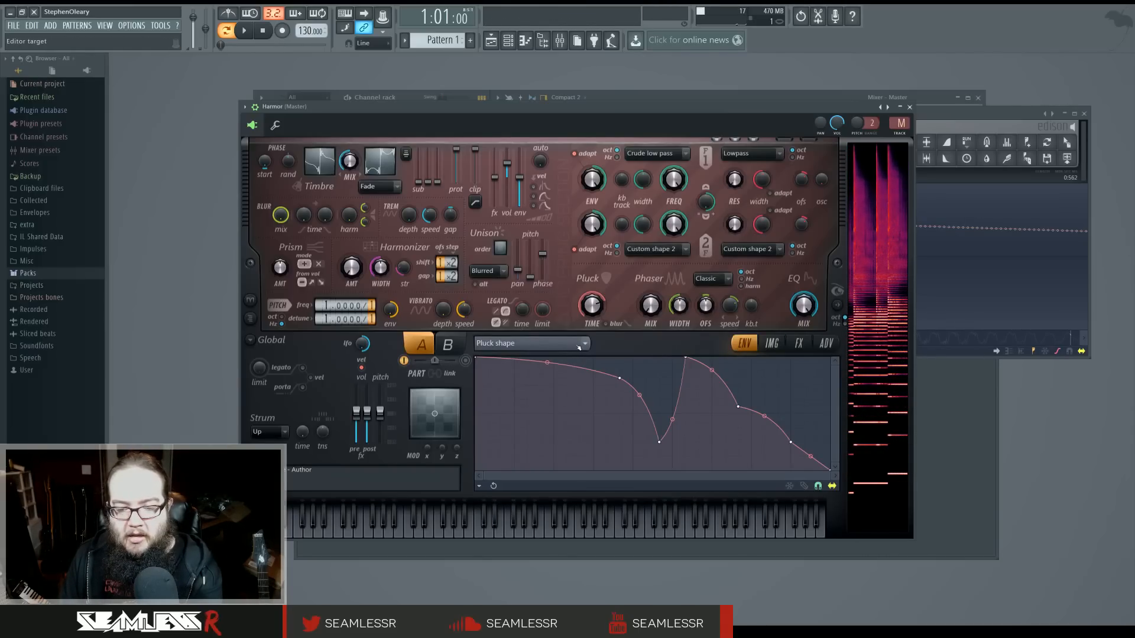
pyautogui.click(579, 346)
pyautogui.click(698, 279)
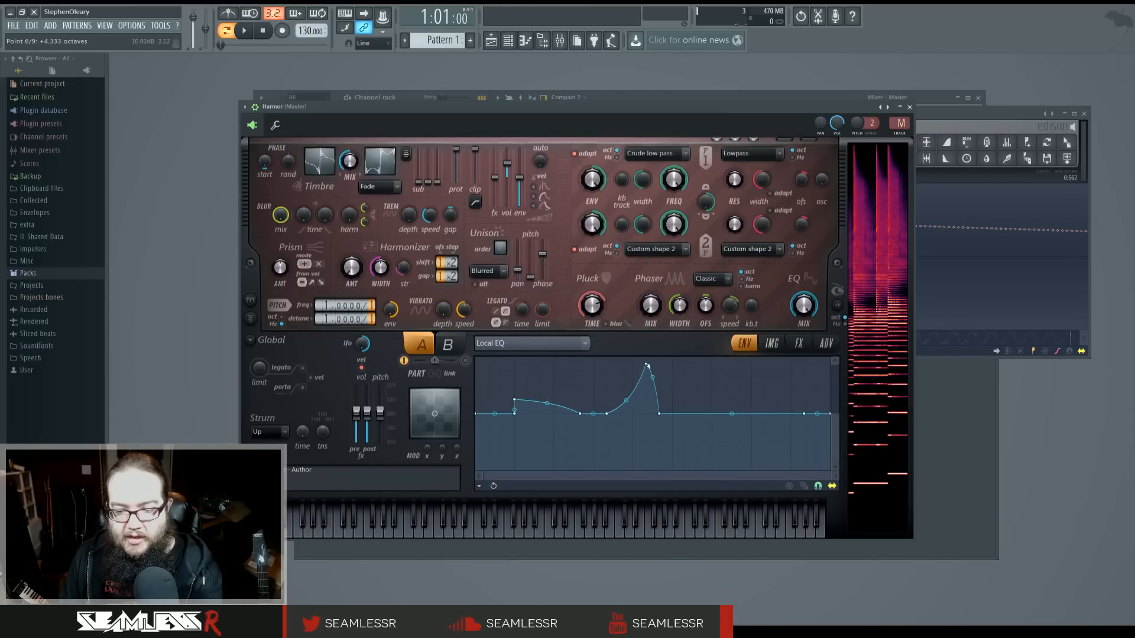
pyautogui.moveTo(647, 365); pyautogui.dragTo(621, 366)
pyautogui.moveTo(607, 414); pyautogui.dragTo(593, 414)
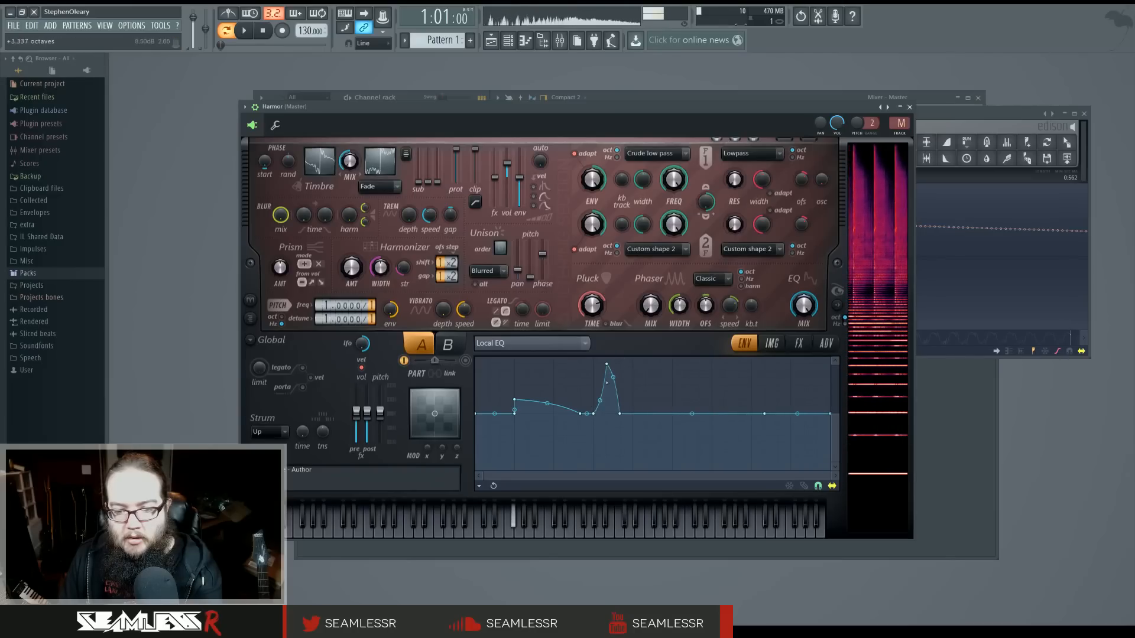
pyautogui.moveTo(606, 365); pyautogui.dragTo(633, 363)
pyautogui.moveTo(615, 401); pyautogui.dragTo(614, 393)
# Bring up the Pluck shape curve and set its middle dip slightly deeper
pyautogui.click(479, 486)
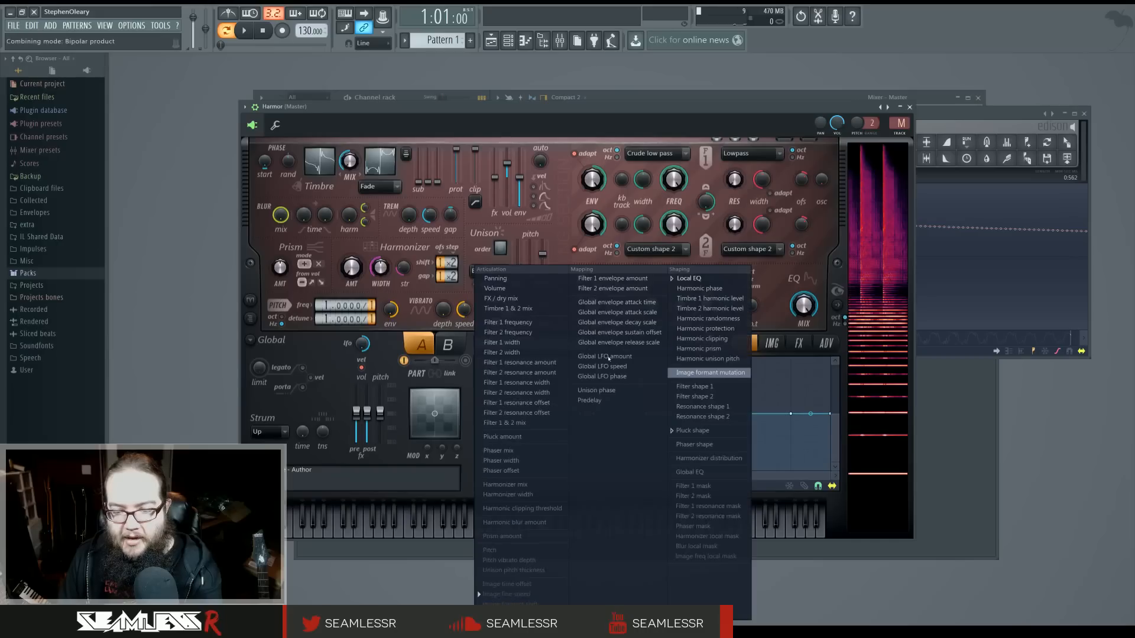
pyautogui.click(700, 431)
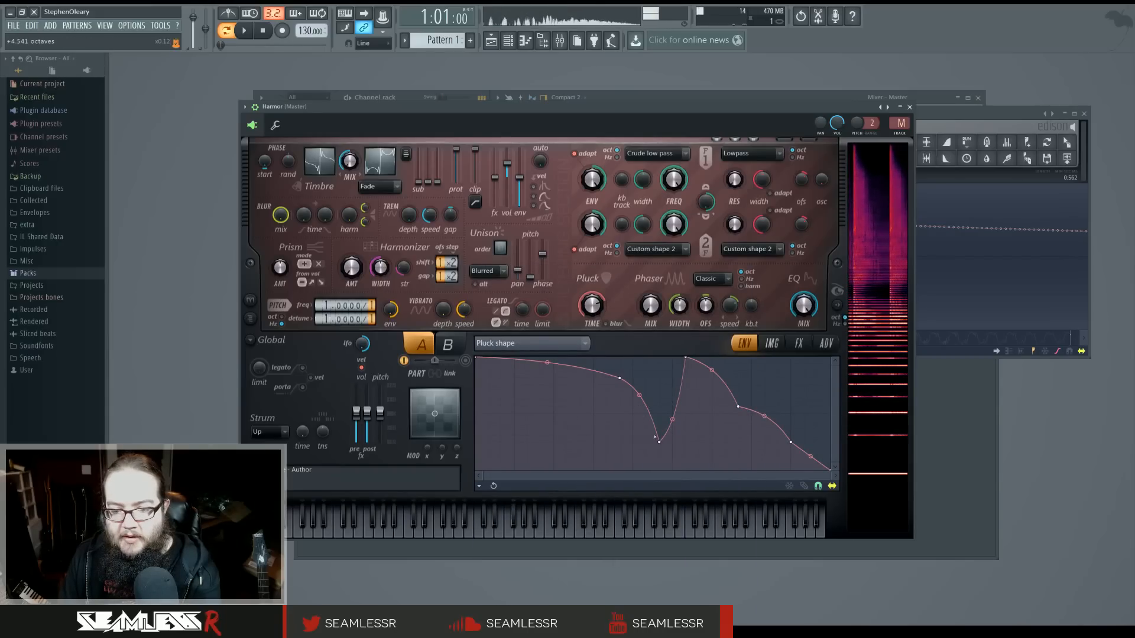
pyautogui.moveTo(660, 443); pyautogui.dragTo(661, 414)
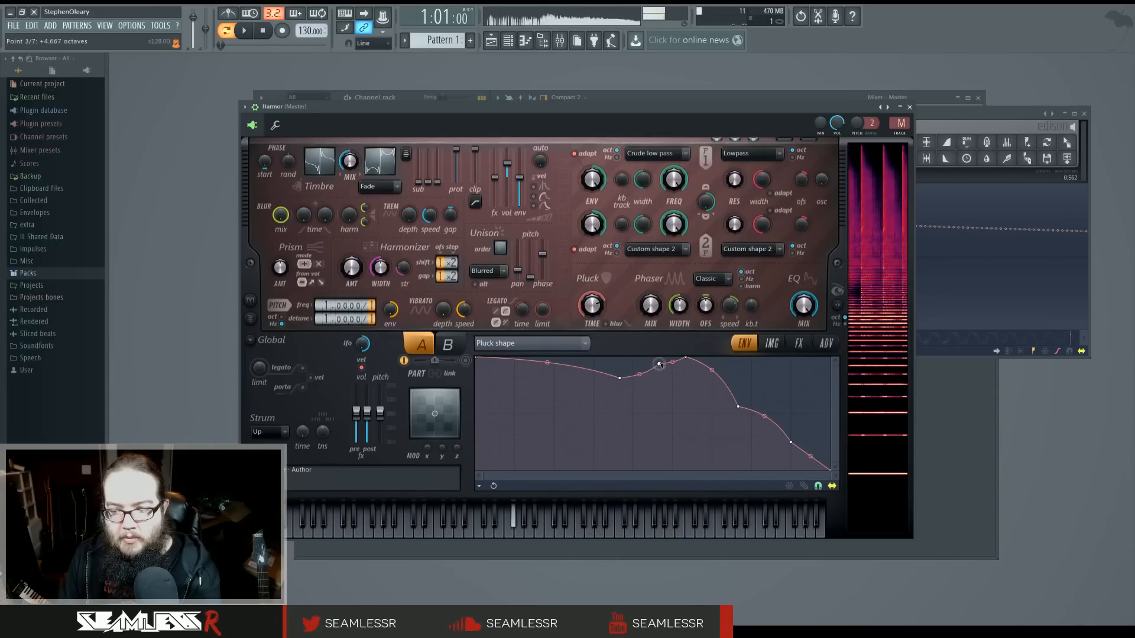
pyautogui.moveTo(662, 414); pyautogui.dragTo(665, 449)
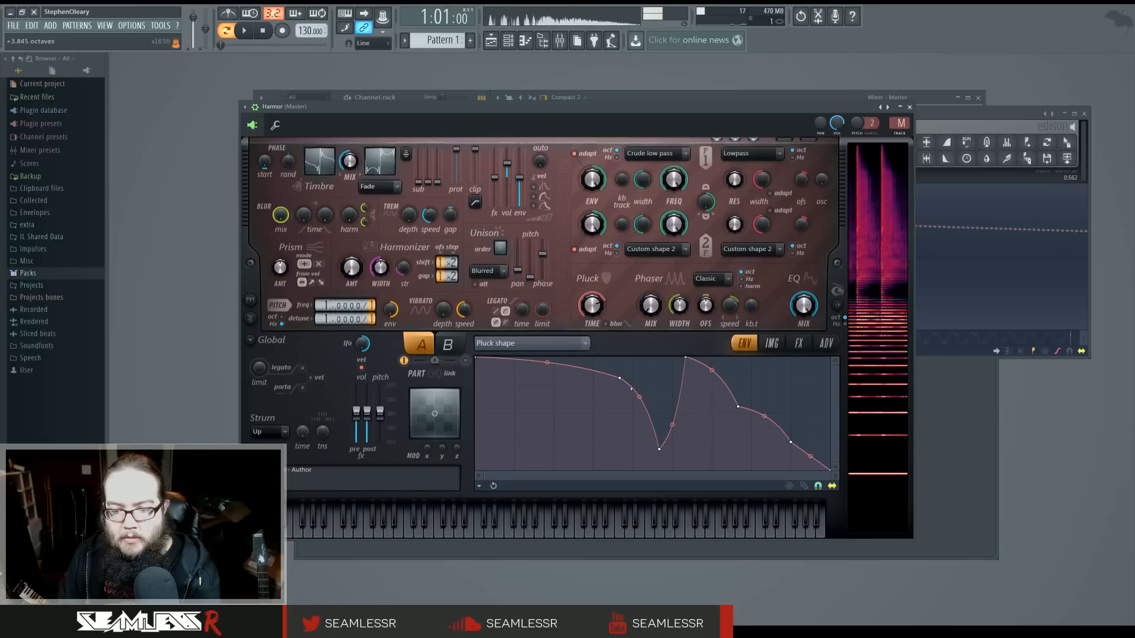
# Add a point on the opening slope of the pluck shape and straighten the two segments leading into the dip
pyautogui.rightClick(568, 367)
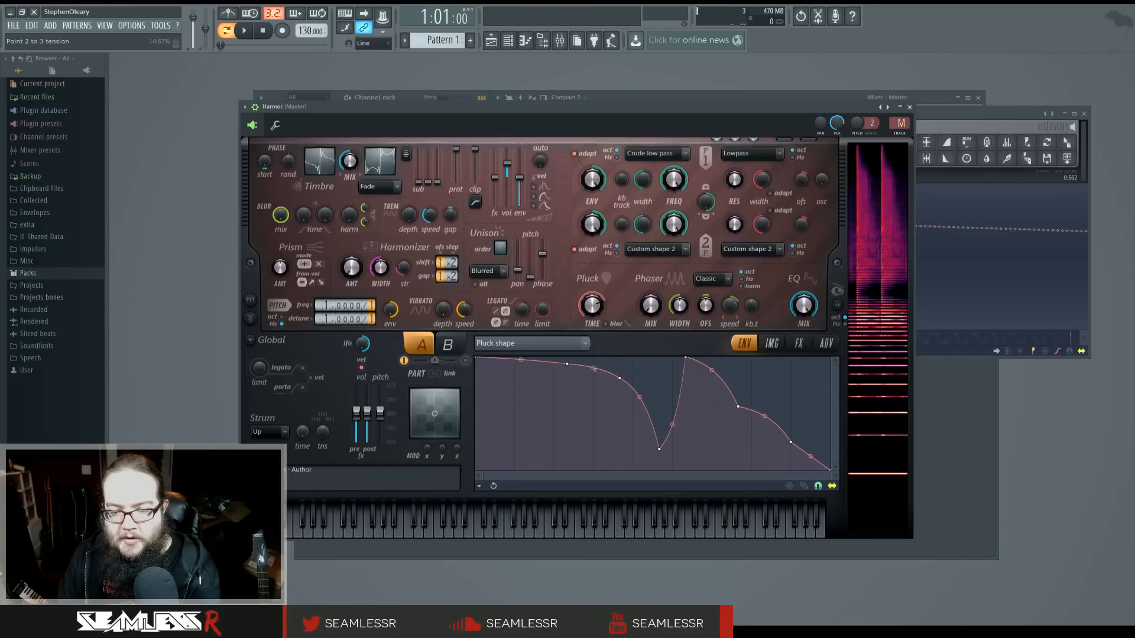
pyautogui.rightClick(593, 368)
pyautogui.rightClick(639, 397)
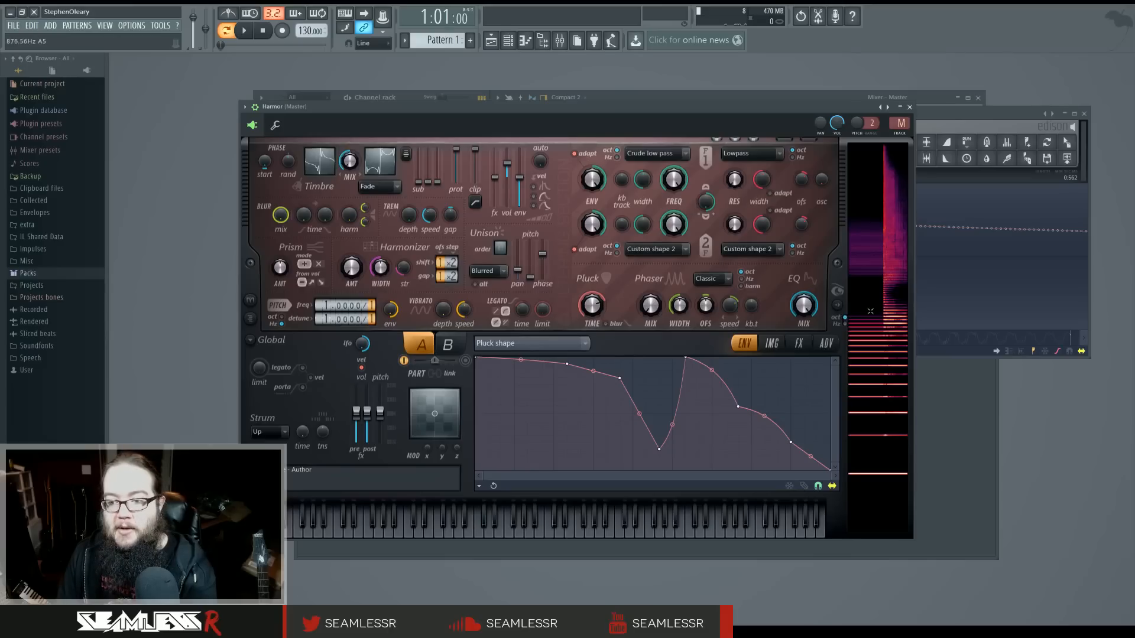
# Widen the spectrogram and carve an additional dip before the existing one in the pluck shape, with a peak between them and a slightly lowered shoulder
pyautogui.click(837, 305)
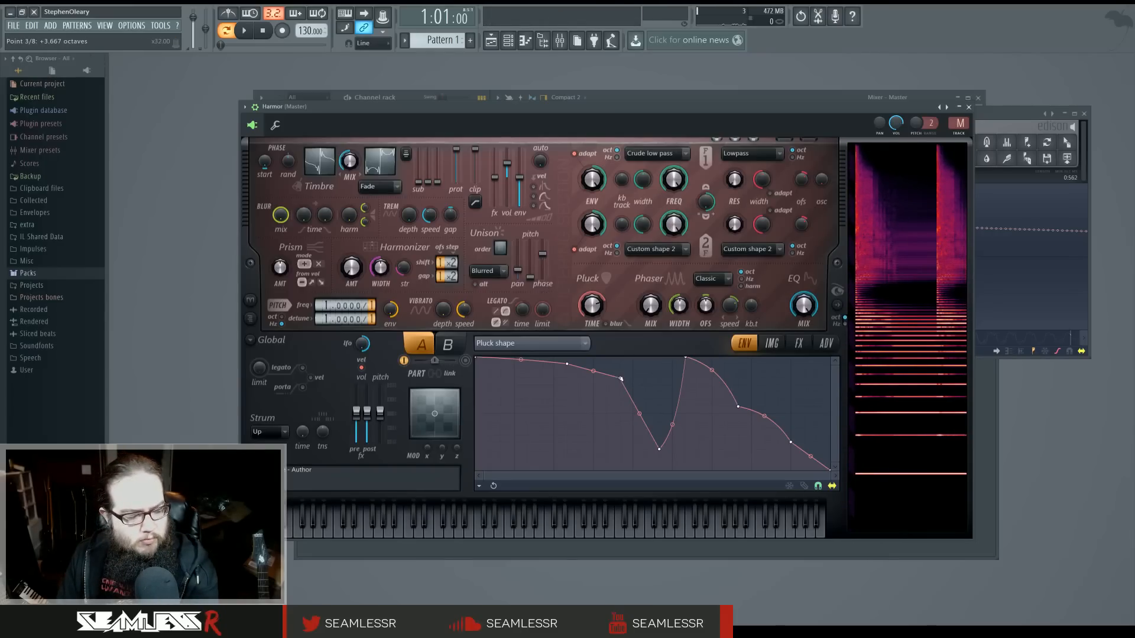
pyautogui.moveTo(621, 378); pyautogui.dragTo(593, 436)
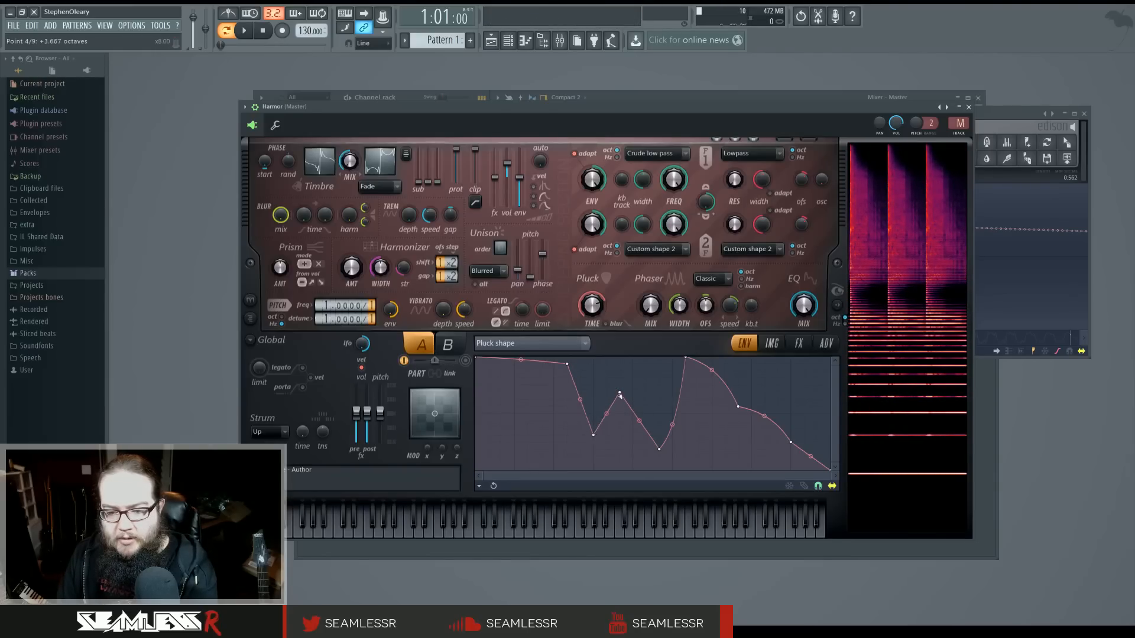
pyautogui.moveTo(620, 392); pyautogui.dragTo(620, 373)
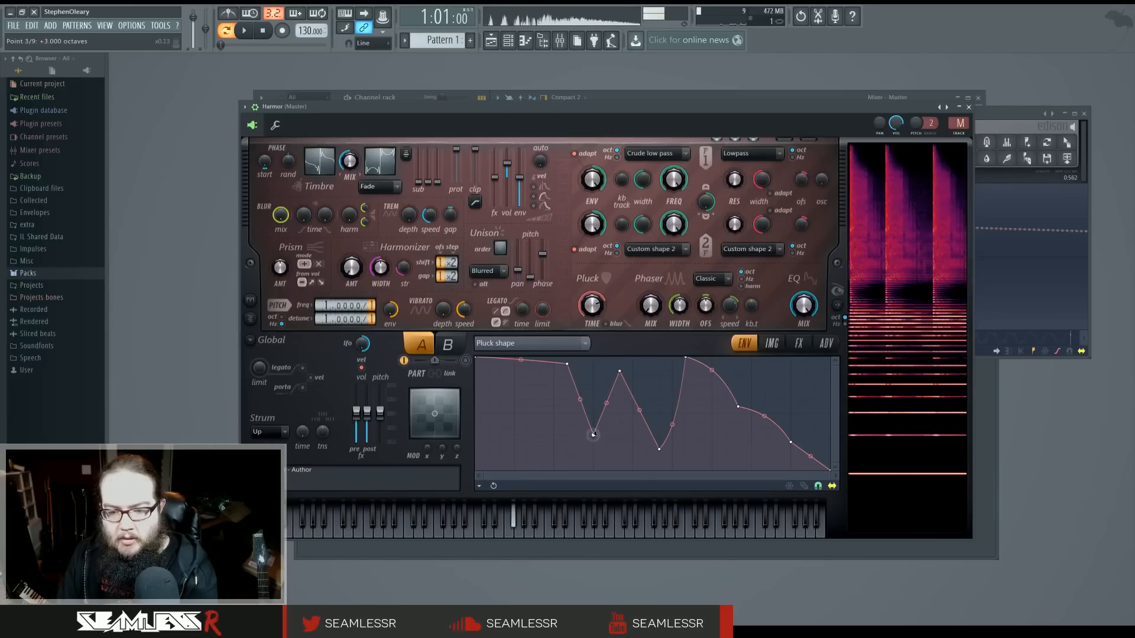
pyautogui.moveTo(593, 435)
pyautogui.mouseDown()
pyautogui.moveTo(606, 449)
pyautogui.moveTo(581, 449)
pyautogui.moveTo(606, 443)
pyautogui.mouseUp()
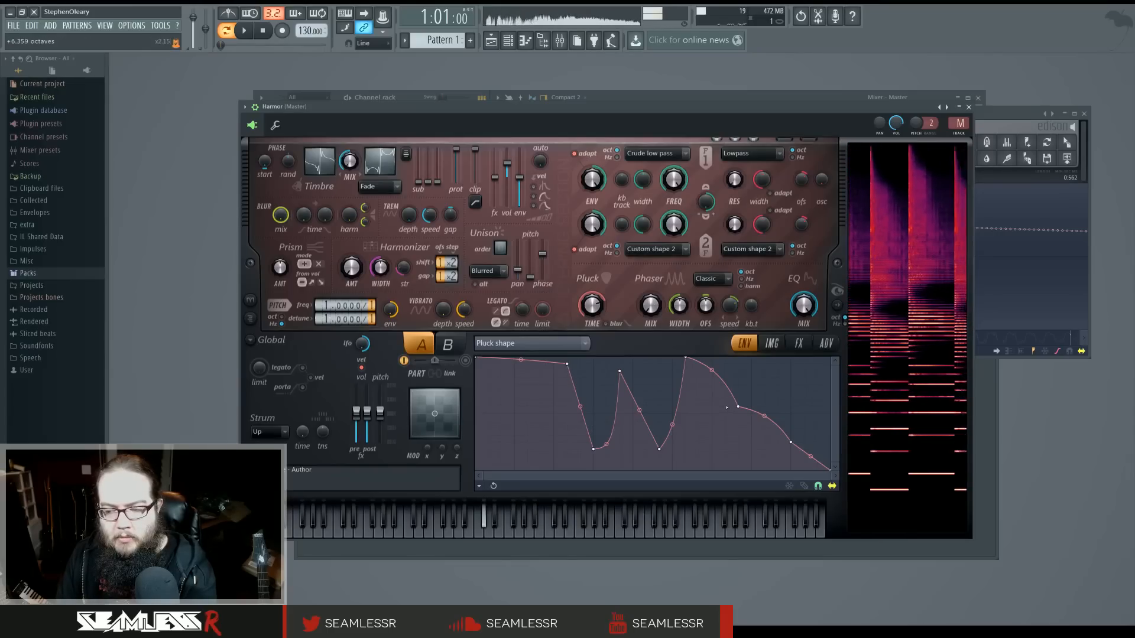
pyautogui.moveTo(567, 363); pyautogui.dragTo(568, 407)
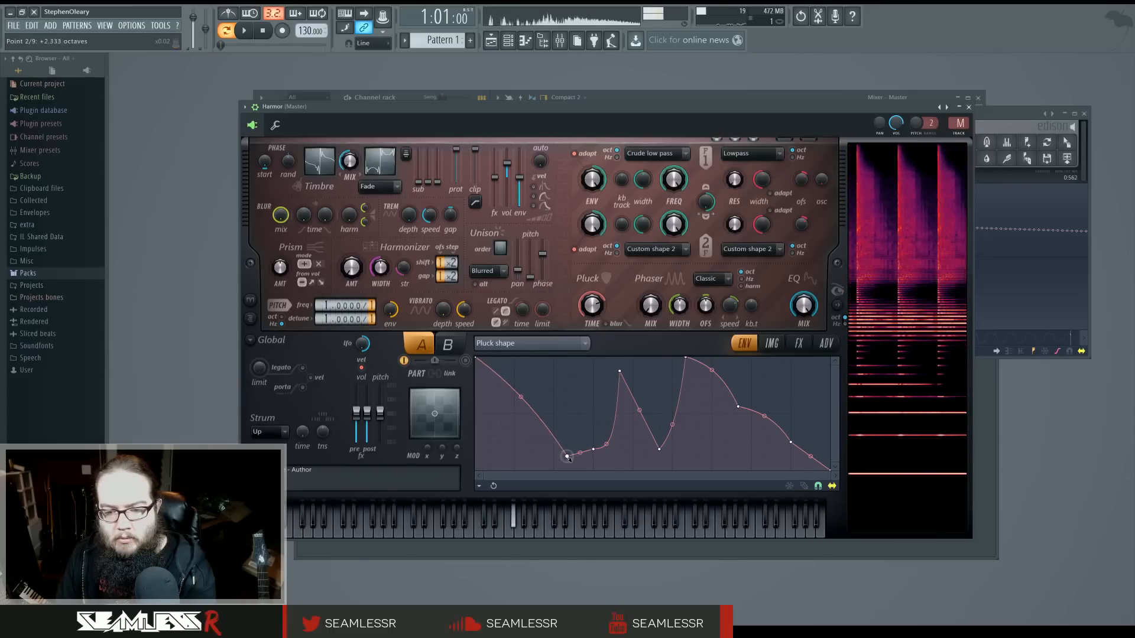
pyautogui.moveTo(568, 407); pyautogui.dragTo(570, 381)
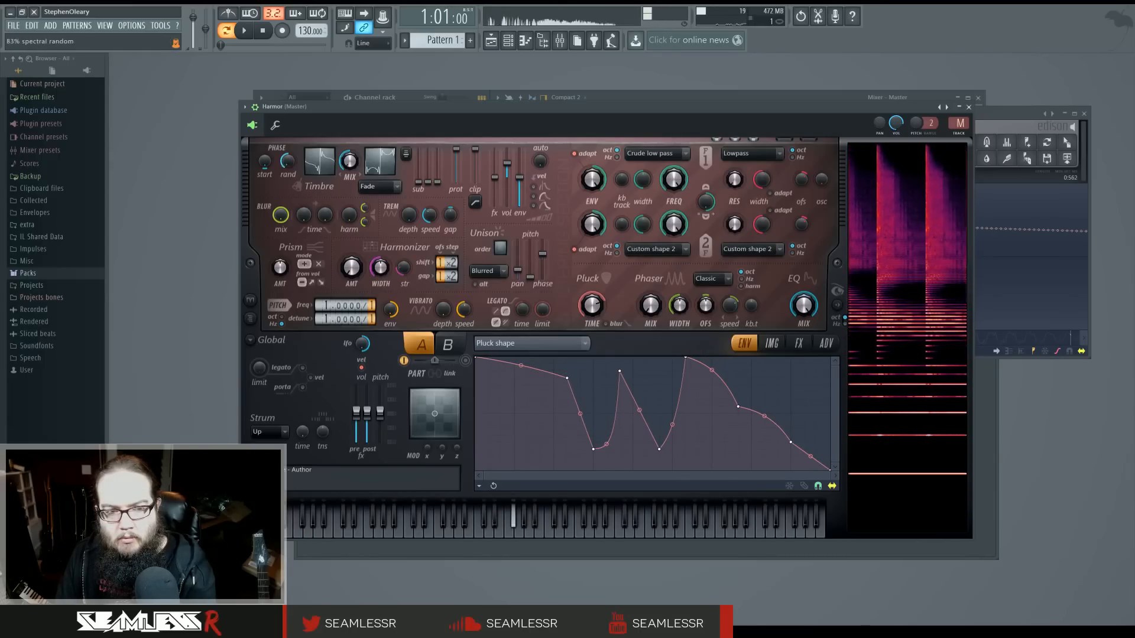
# Adjust the phase randomness and the pluck time
pyautogui.moveTo(290, 165); pyautogui.dragTo(290, 142)
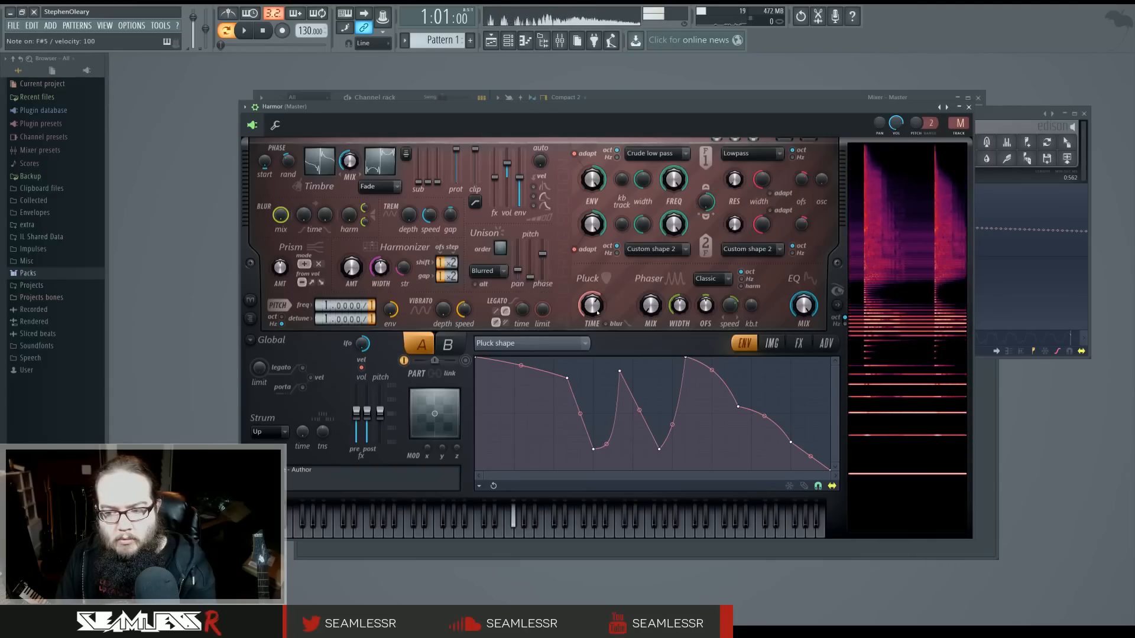
pyautogui.moveTo(598, 311); pyautogui.dragTo(597, 307)
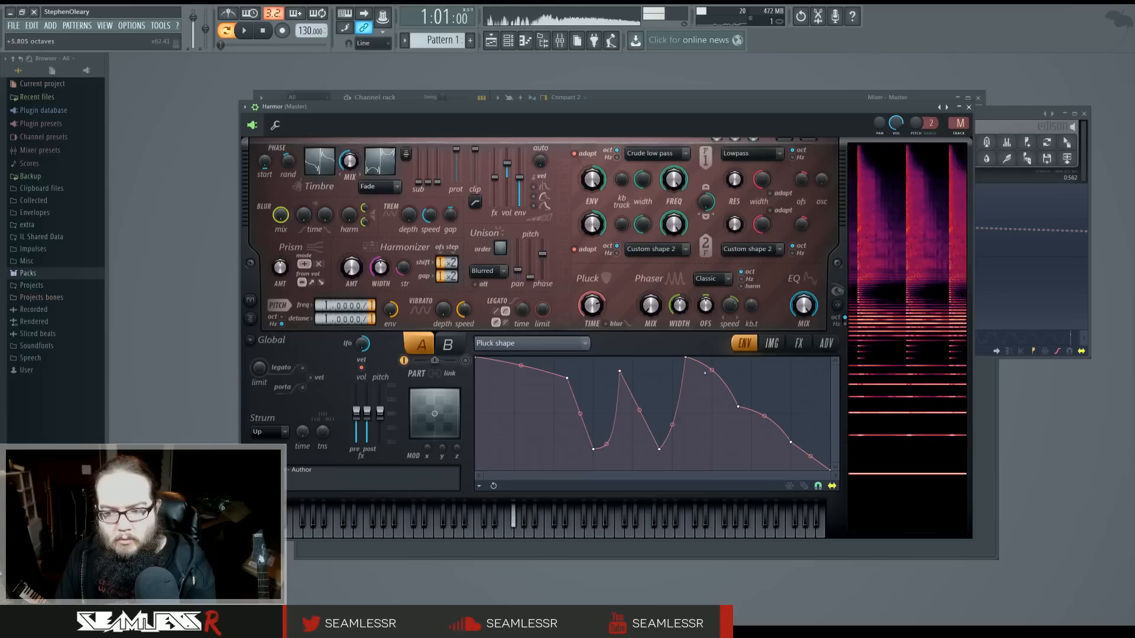
# Lower both upper peaks of the pluck shape to mid height and round the hump between the two dips
pyautogui.moveTo(686, 358); pyautogui.dragTo(687, 415)
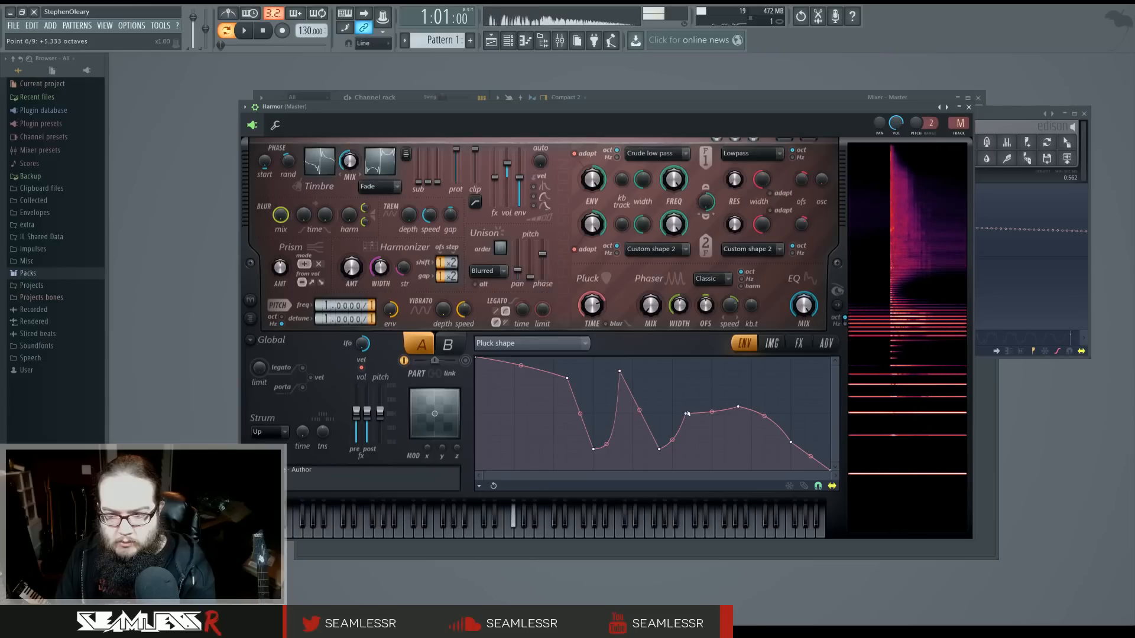
pyautogui.moveTo(620, 371); pyautogui.dragTo(620, 406)
pyautogui.moveTo(607, 446); pyautogui.dragTo(638, 408)
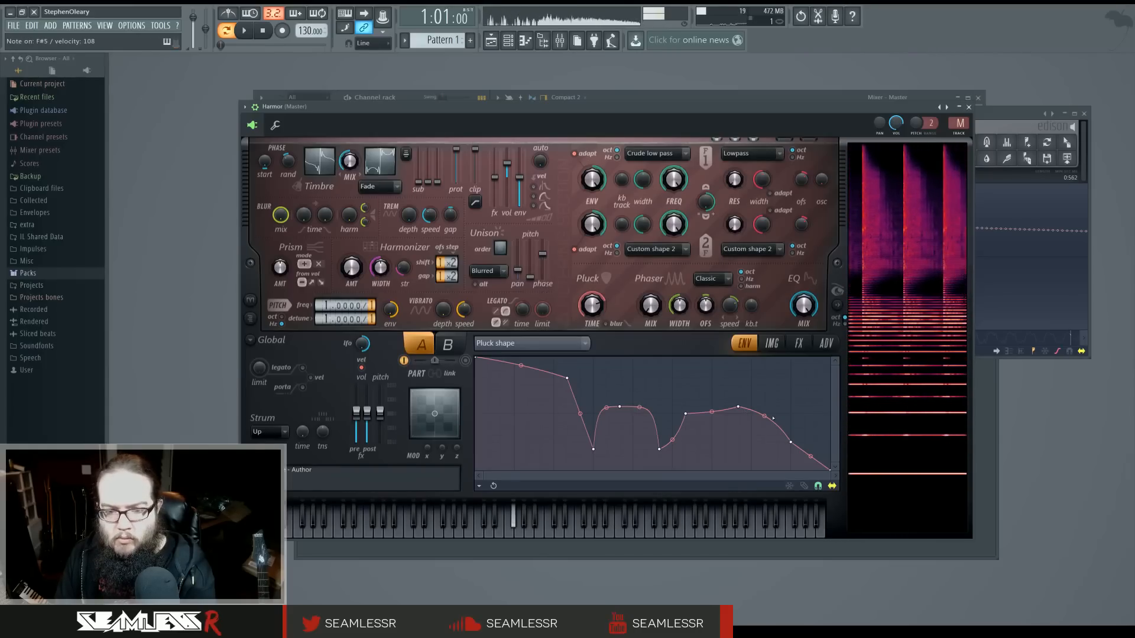
# View Harmor's effects settings and return to its image resynthesis page
pyautogui.click(798, 344)
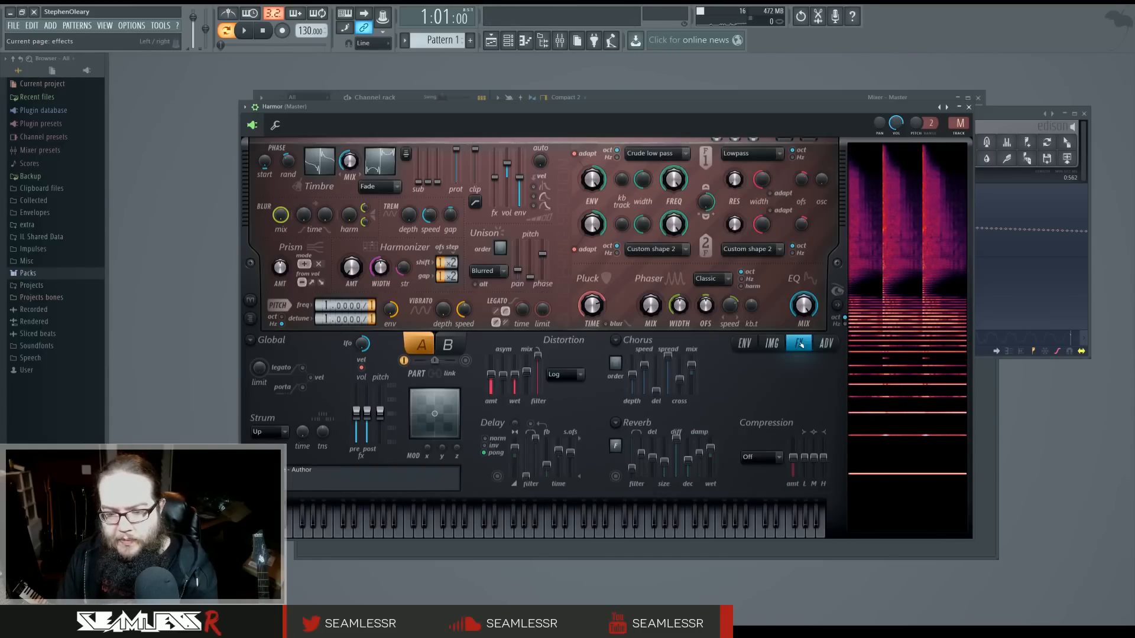
pyautogui.click(771, 343)
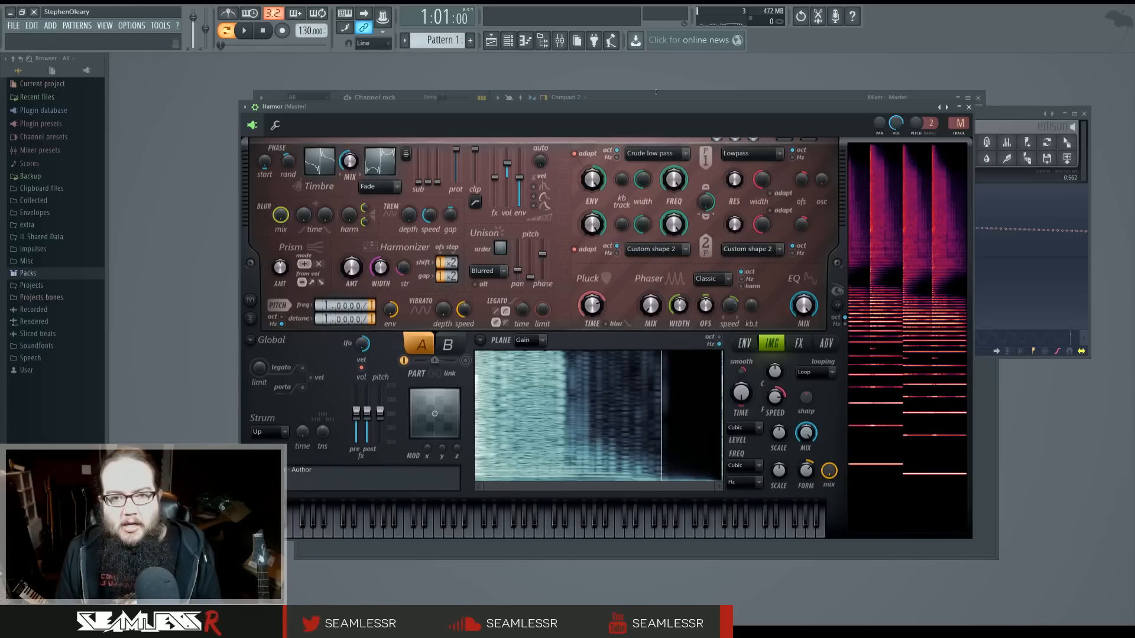
# Clear the workspace down to the channel rack, enlarge the rack and place it near the middle of the playlist
pyautogui.click(491, 40)
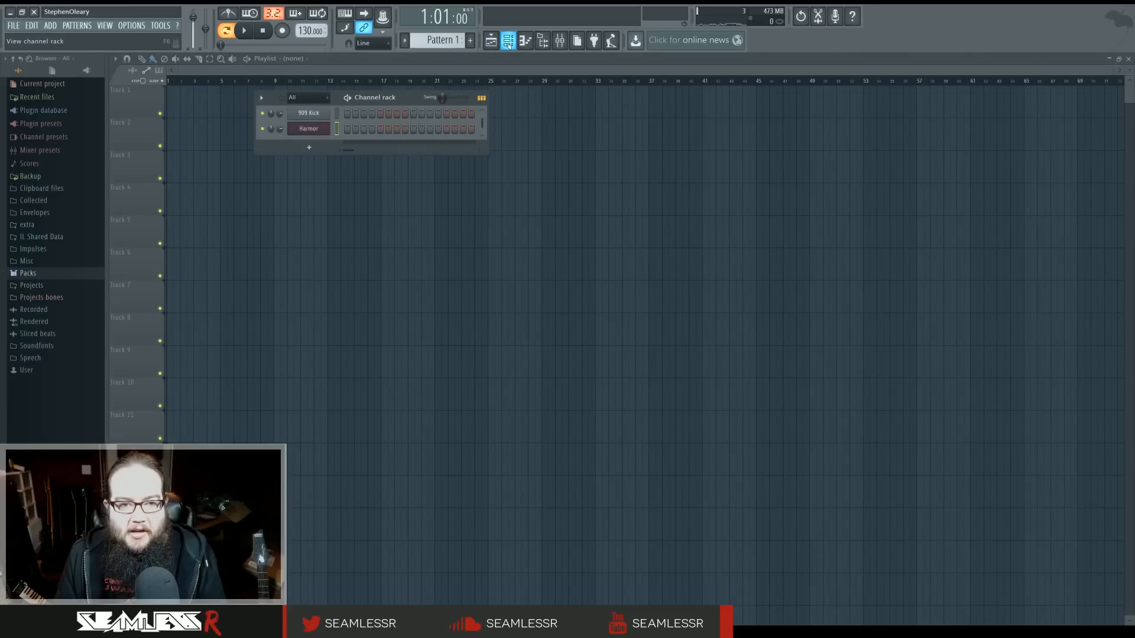
pyautogui.moveTo(412, 101); pyautogui.dragTo(489, 237)
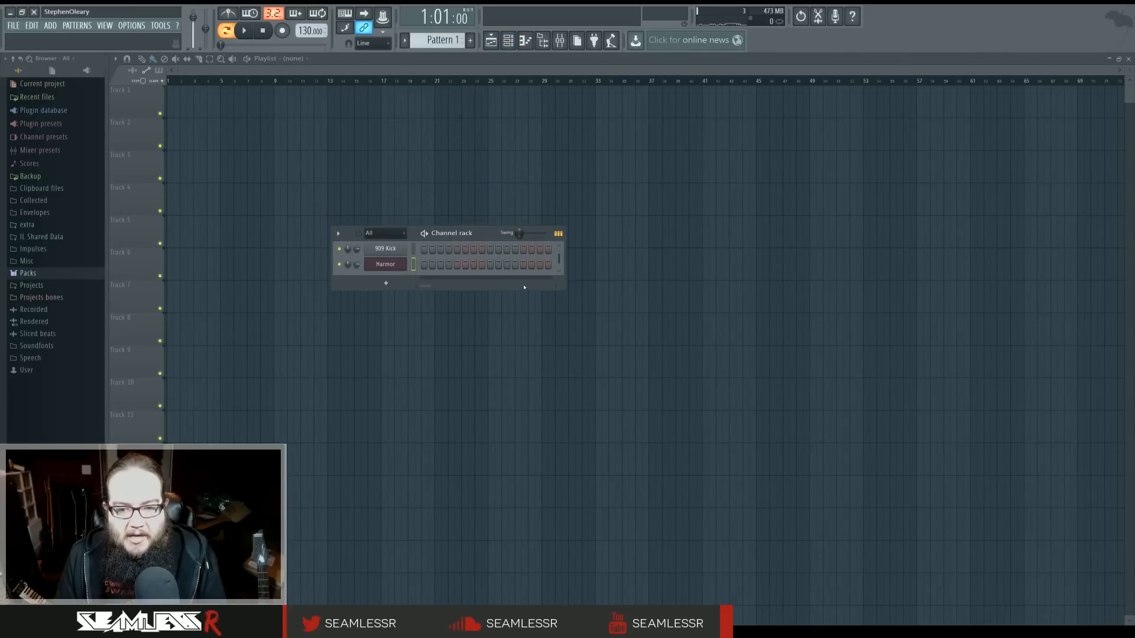
pyautogui.moveTo(566, 284); pyautogui.dragTo(573, 321)
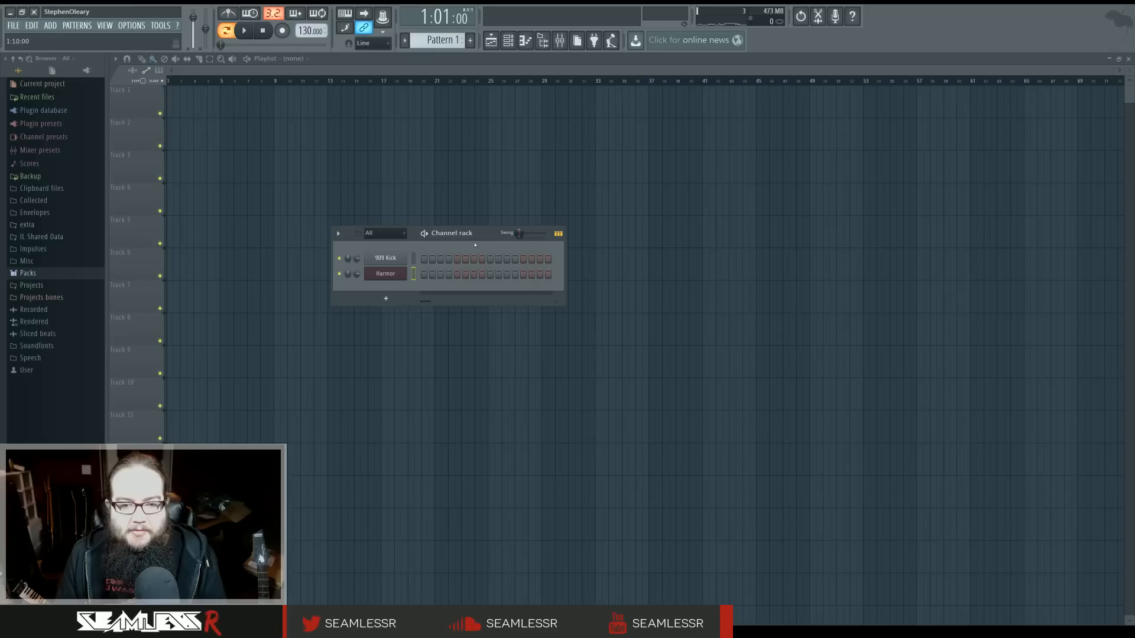
pyautogui.moveTo(474, 244); pyautogui.dragTo(527, 239)
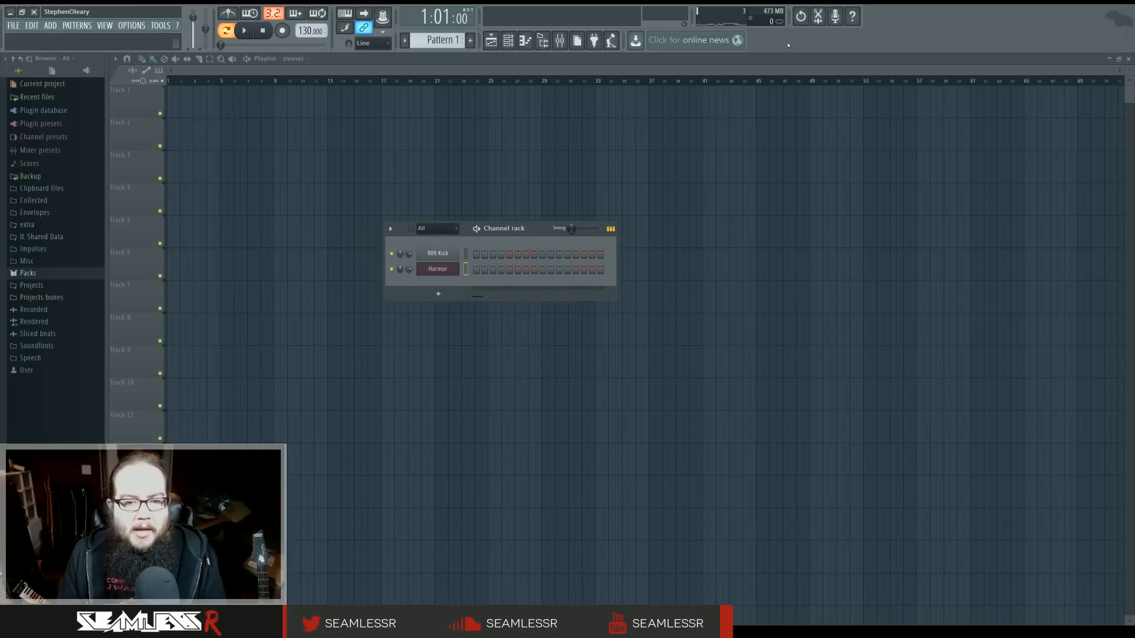
# Add a second Harmor channel from the plugin picker and move its window clear of the channel rack
pyautogui.press('F8')
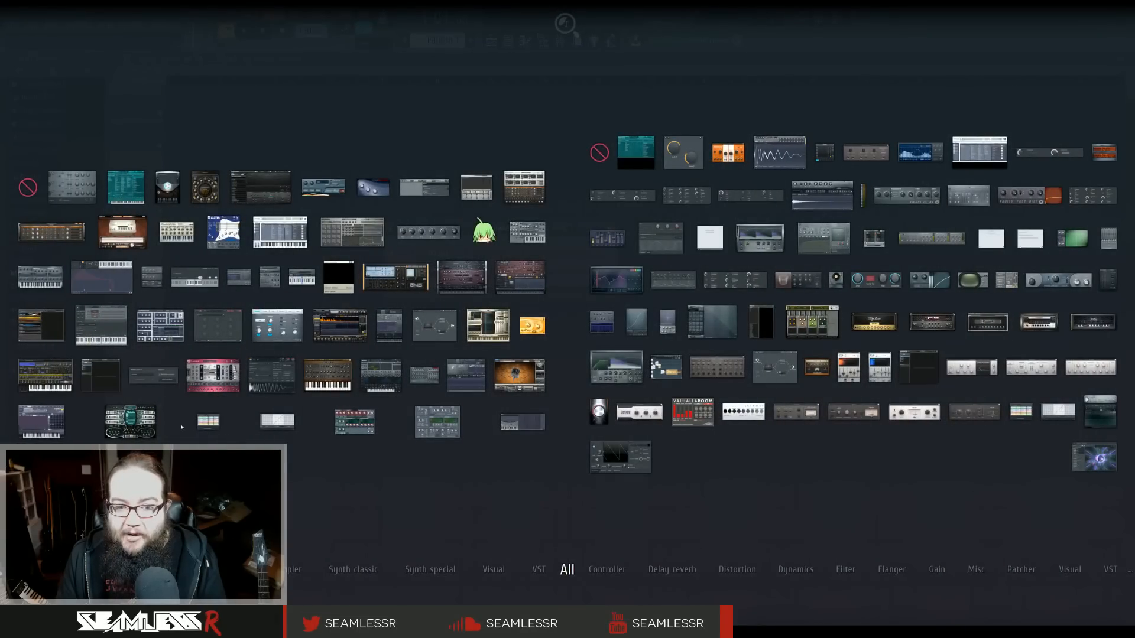
pyautogui.moveTo(511, 279); pyautogui.dragTo(439, 320)
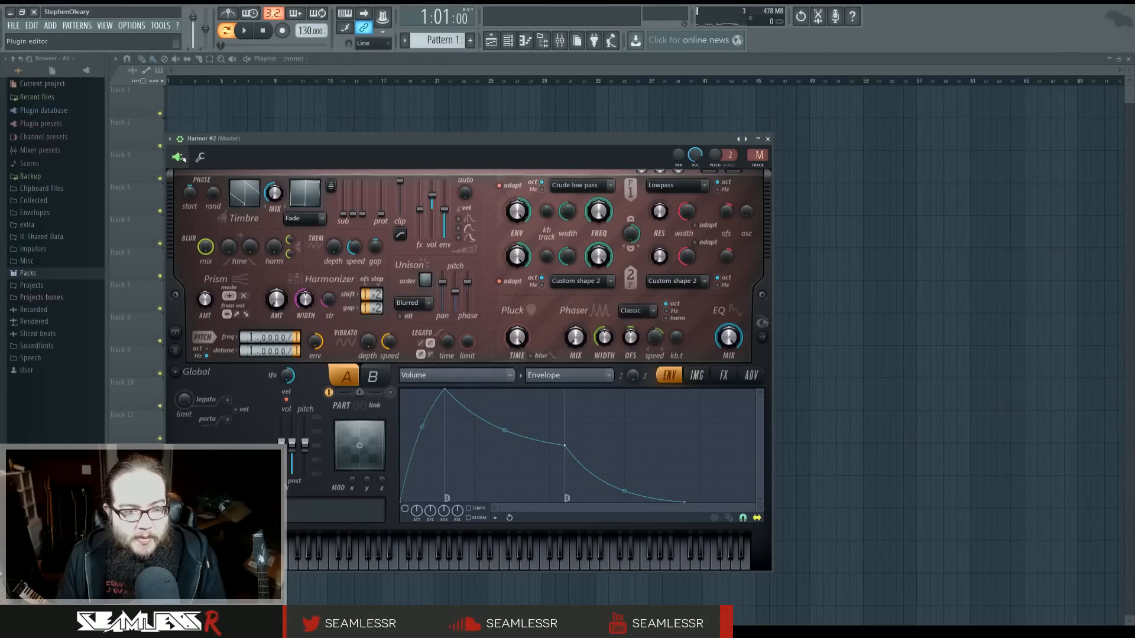
pyautogui.moveTo(265, 146); pyautogui.dragTo(576, 135)
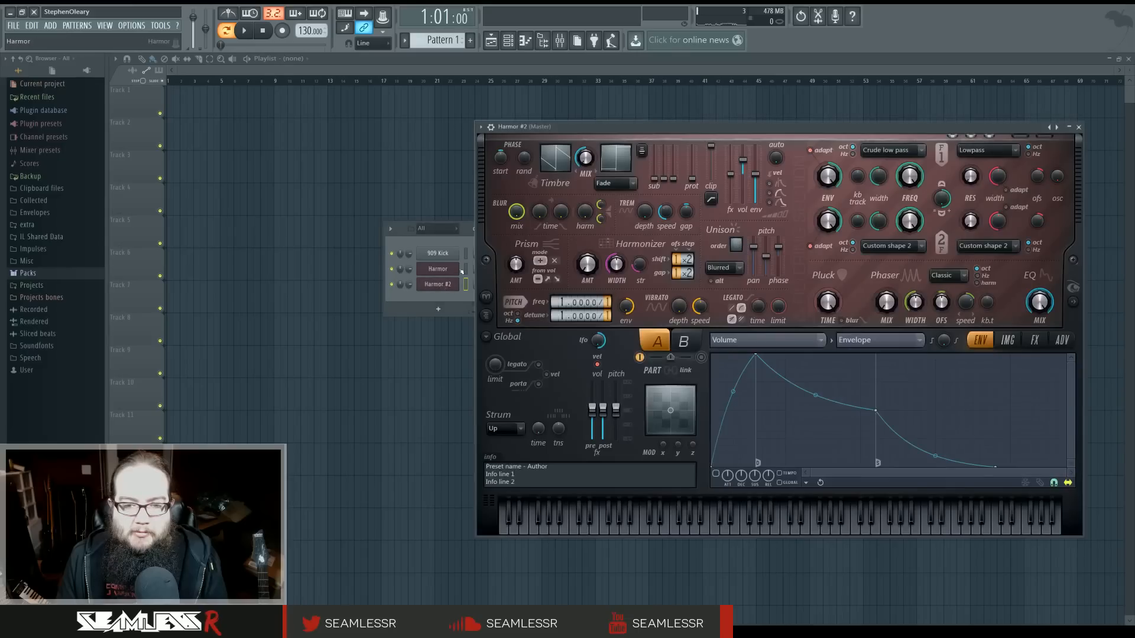
# Show the channel settings of Harmor #2 and route it to mixer insert 20
pyautogui.click(481, 126)
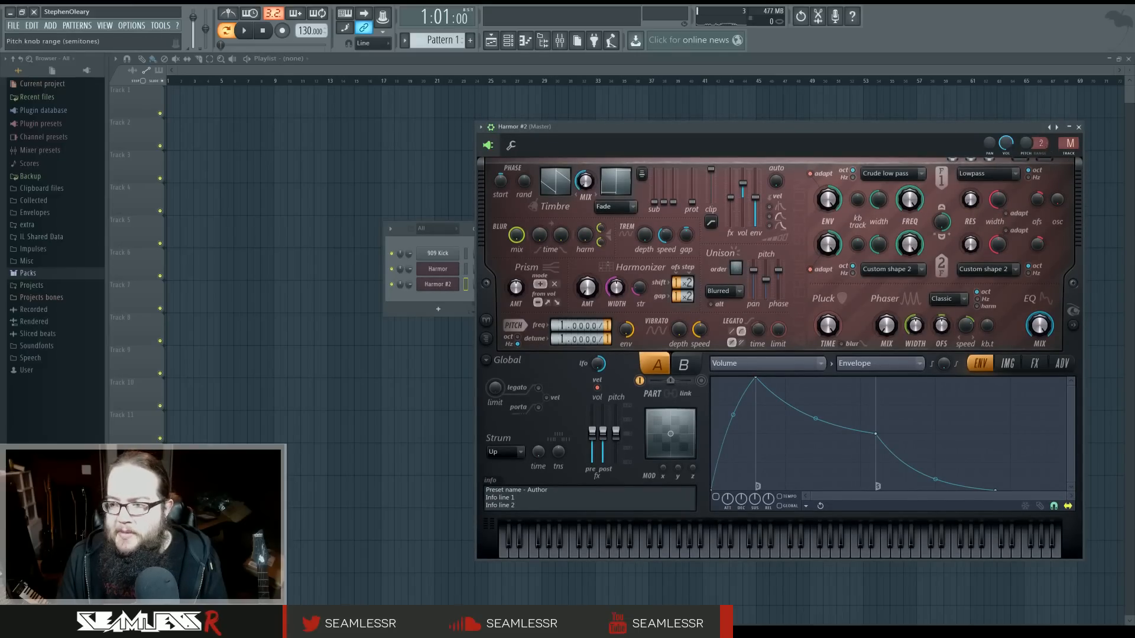
pyautogui.doubleClick(1070, 144)
pyautogui.moveTo(1068, 143); pyautogui.dragTo(1068, 146)
pyautogui.click(978, 98)
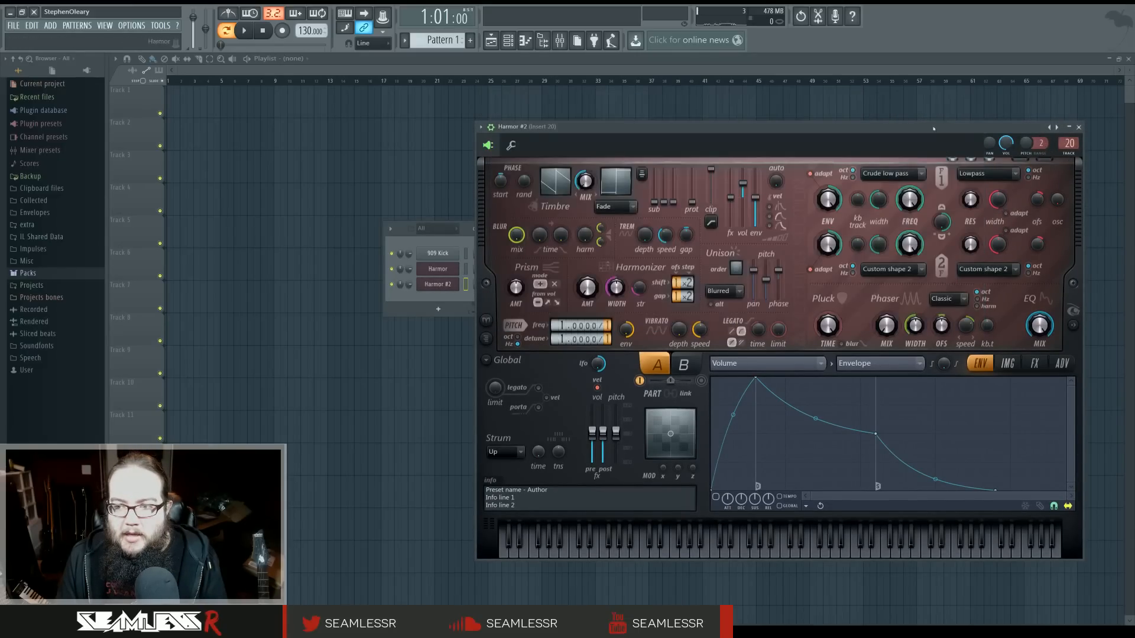
# Arrange the Harmor #2 window and the channel rack side by side so both are fully visible
pyautogui.moveTo(931, 131); pyautogui.dragTo(872, 136)
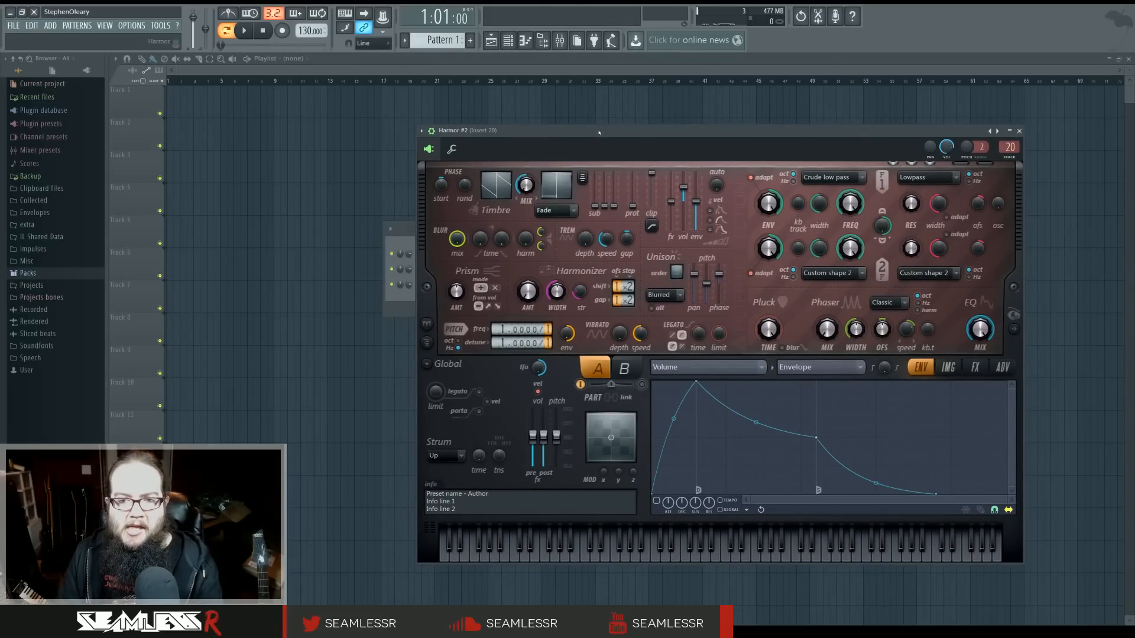
pyautogui.moveTo(599, 132); pyautogui.dragTo(629, 135)
pyautogui.click(407, 294)
pyautogui.moveTo(539, 228); pyautogui.dragTo(352, 278)
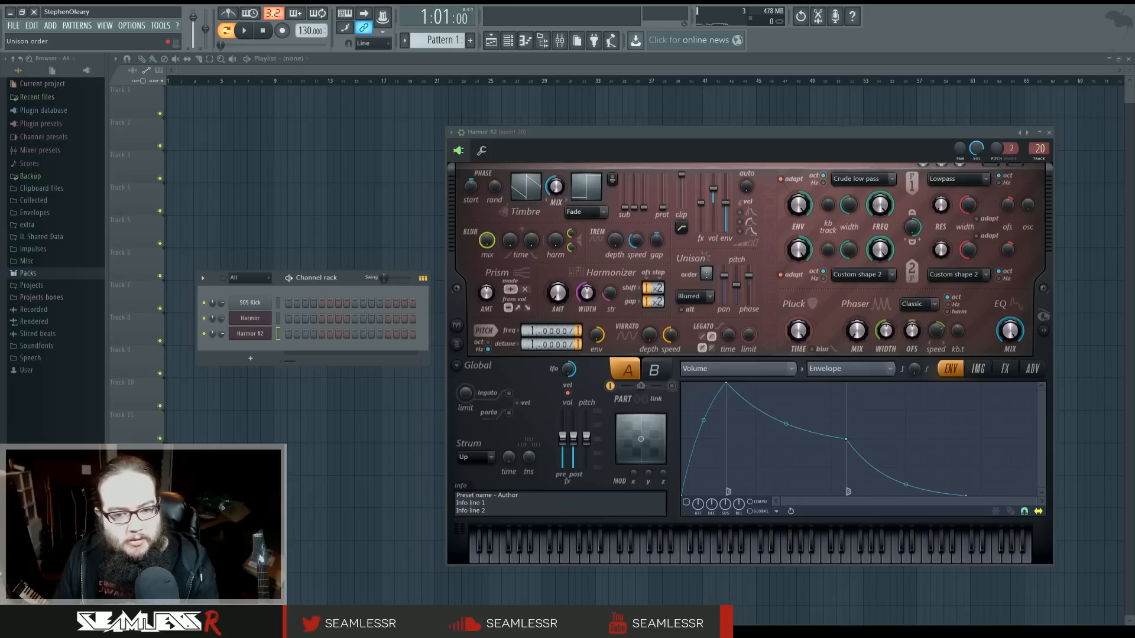
# Replace the Harmor #2 channel with Patcher
pyautogui.rightClick(271, 329)
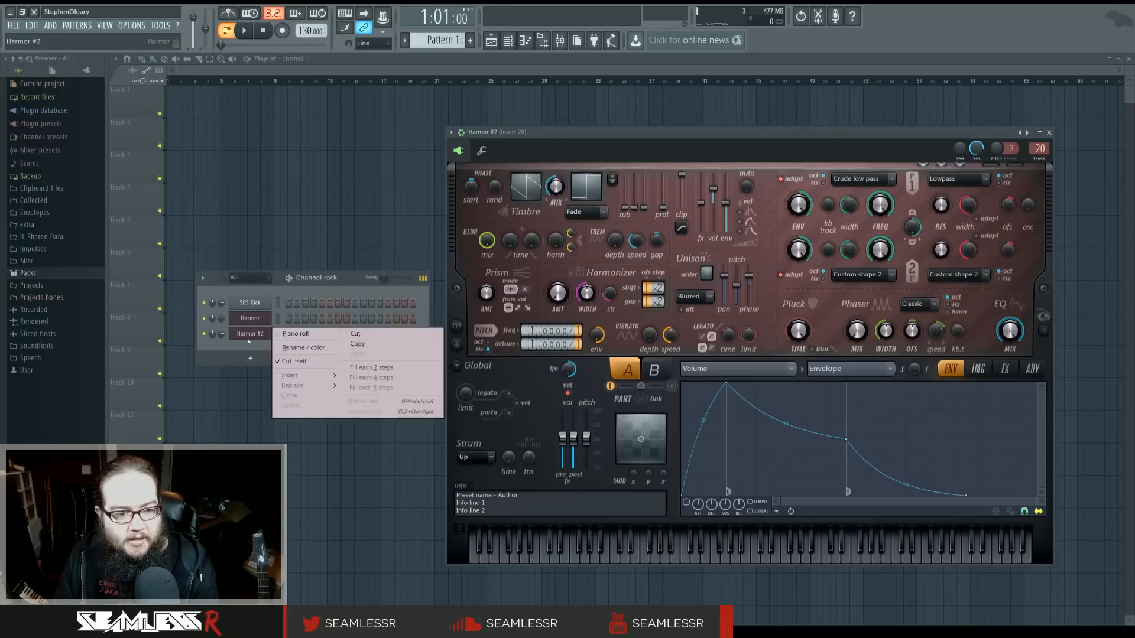
pyautogui.moveTo(308, 386)
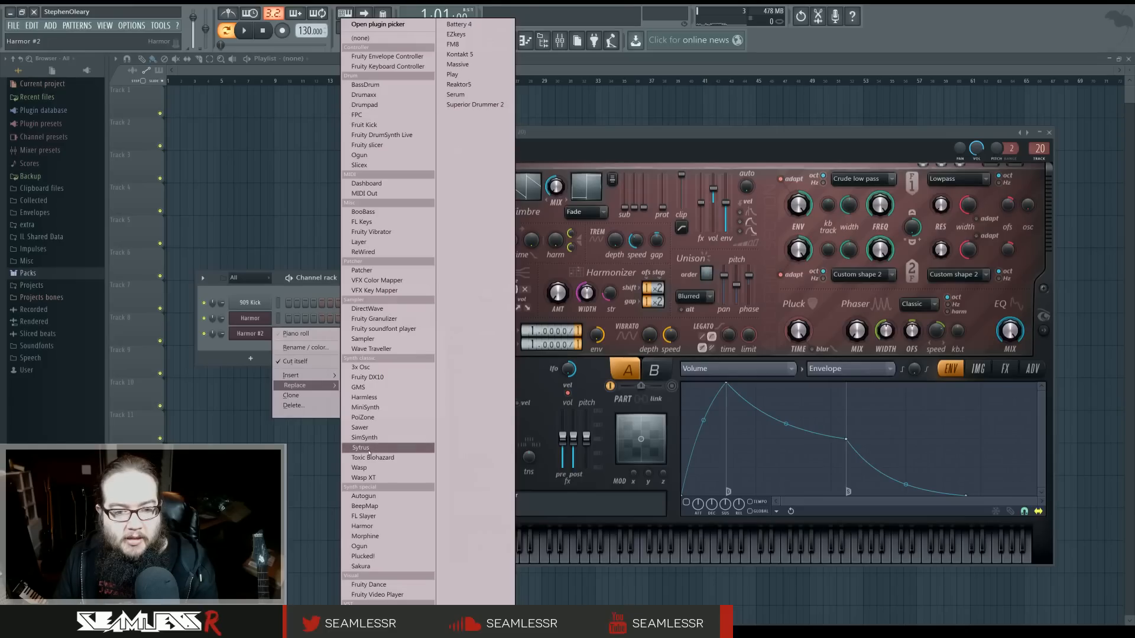
pyautogui.click(362, 270)
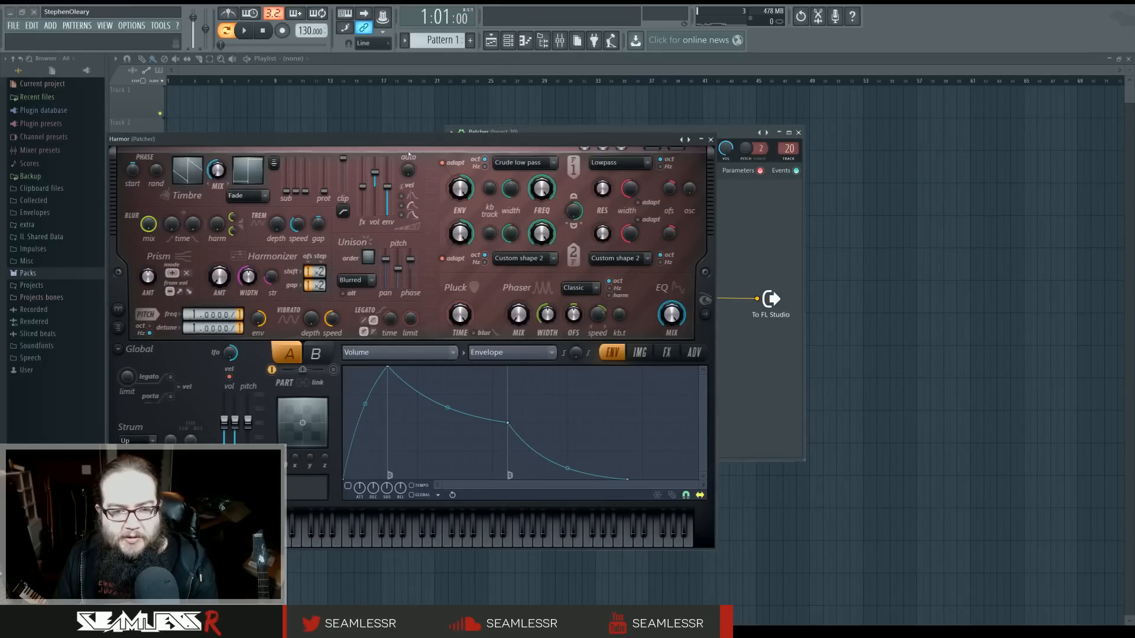
# Close the Harmor window and duplicate Harmor in the Patcher map, with both copies receiving events and feeding the FL Studio output
pyautogui.moveTo(408, 154); pyautogui.dragTo(589, 264)
pyautogui.click(845, 304)
pyautogui.rightClick(586, 265)
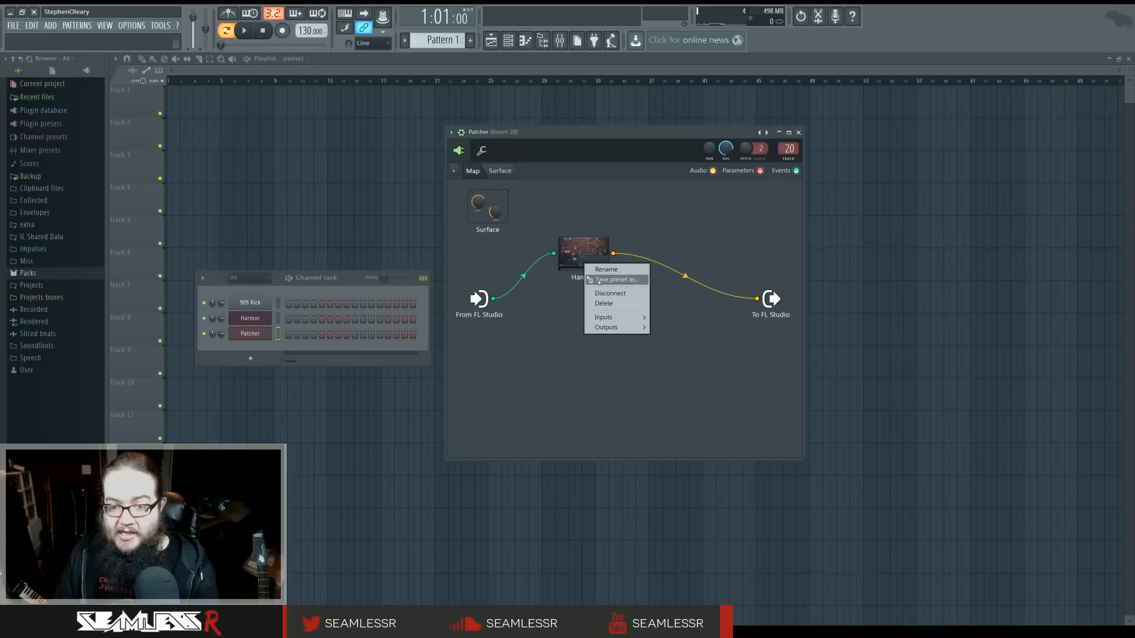
pyautogui.click(606, 281)
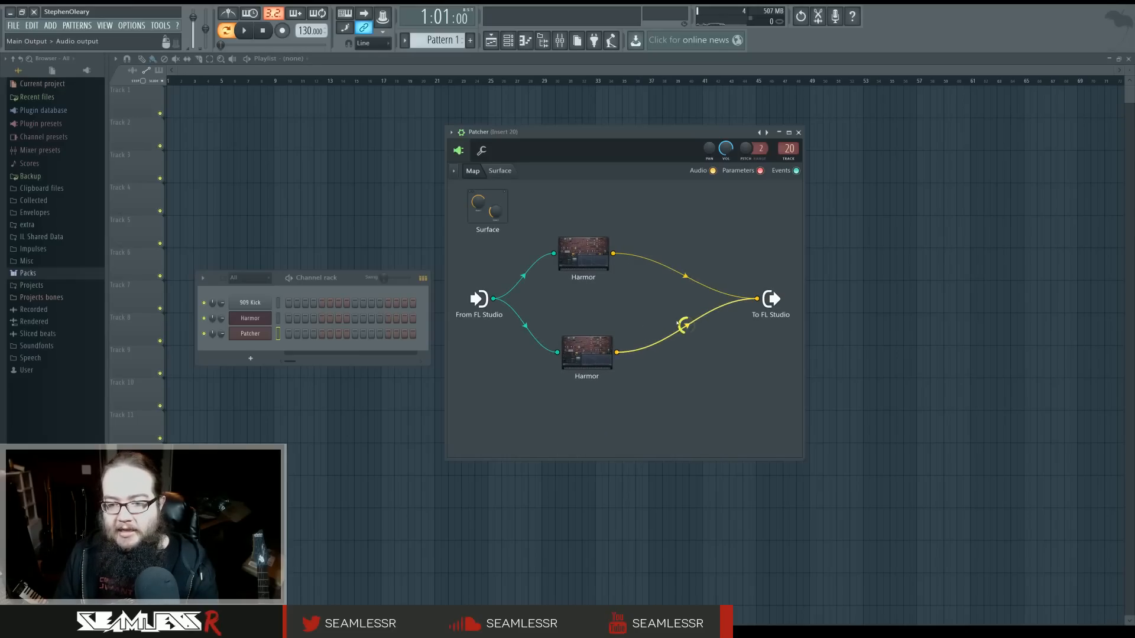
# In the upper Harmor of the Patcher map, lower the unison pan, raise the unison pitch thickness, and close its window
pyautogui.doubleClick(582, 253)
pyautogui.moveTo(590, 310); pyautogui.dragTo(650, 160)
pyautogui.moveTo(562, 278)
pyautogui.mouseDown()
pyautogui.moveTo(562, 260)
pyautogui.moveTo(579, 289)
pyautogui.mouseUp()
pyautogui.moveTo(591, 284); pyautogui.dragTo(591, 272)
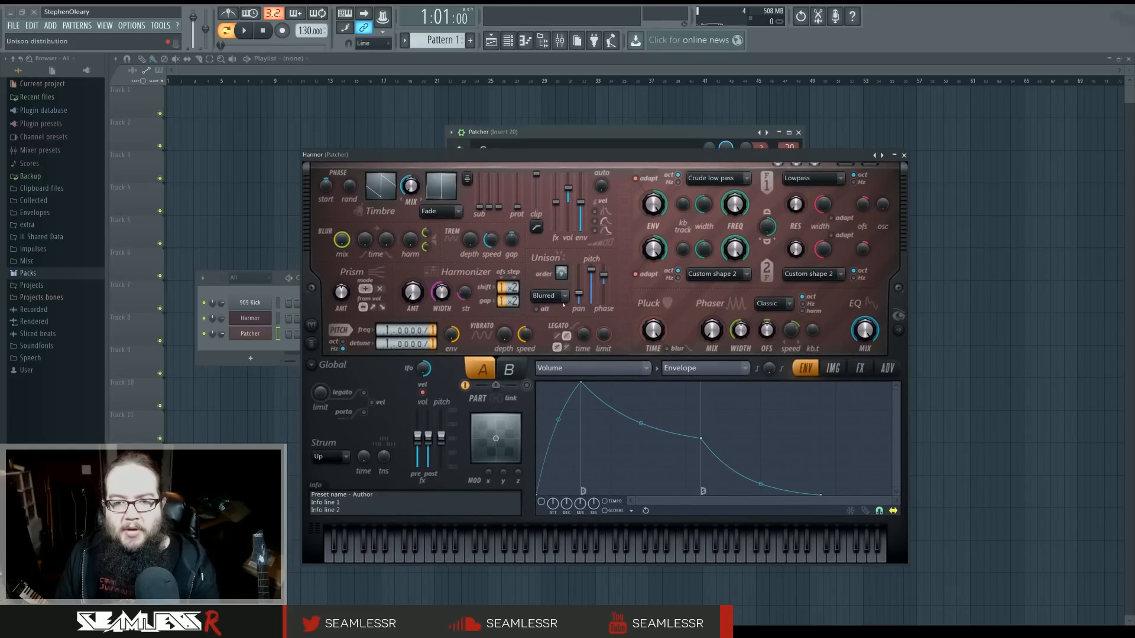
pyautogui.click(904, 155)
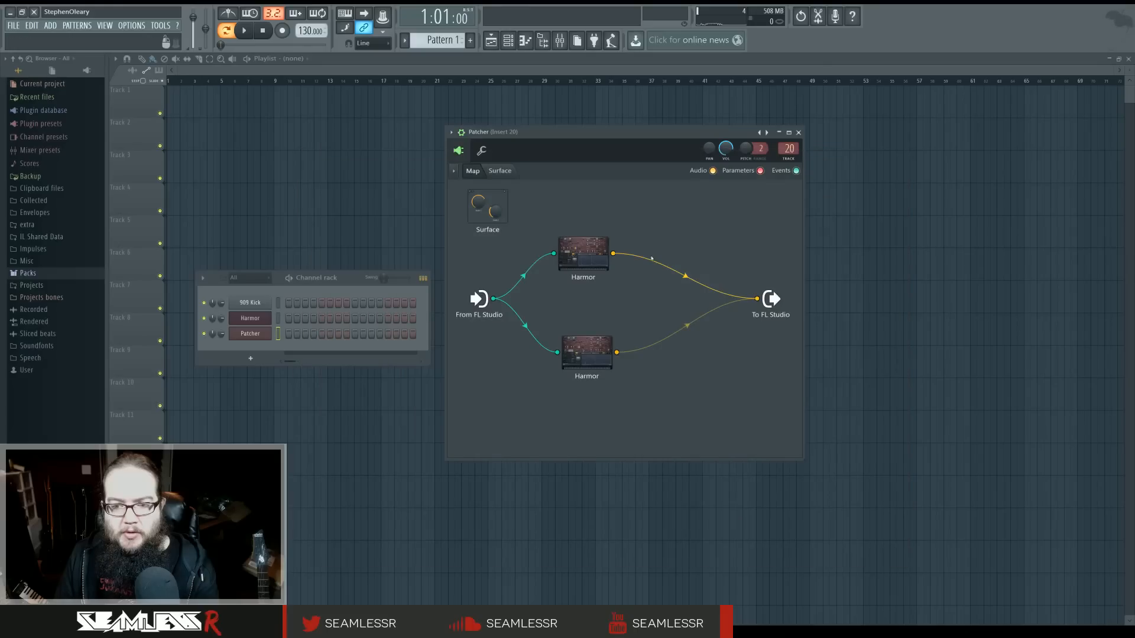
# In the lower Harmor of the Patcher map, adjust the unison panning, reduce the unison pitch thickness, and close its window
pyautogui.click(584, 346)
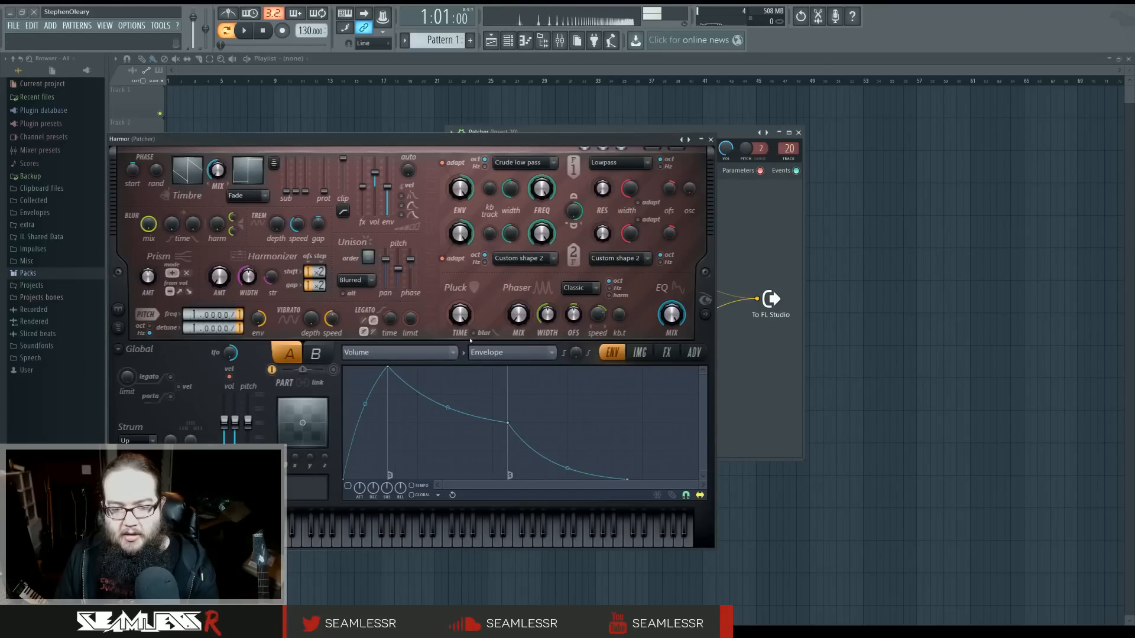
pyautogui.moveTo(498, 140); pyautogui.dragTo(733, 149)
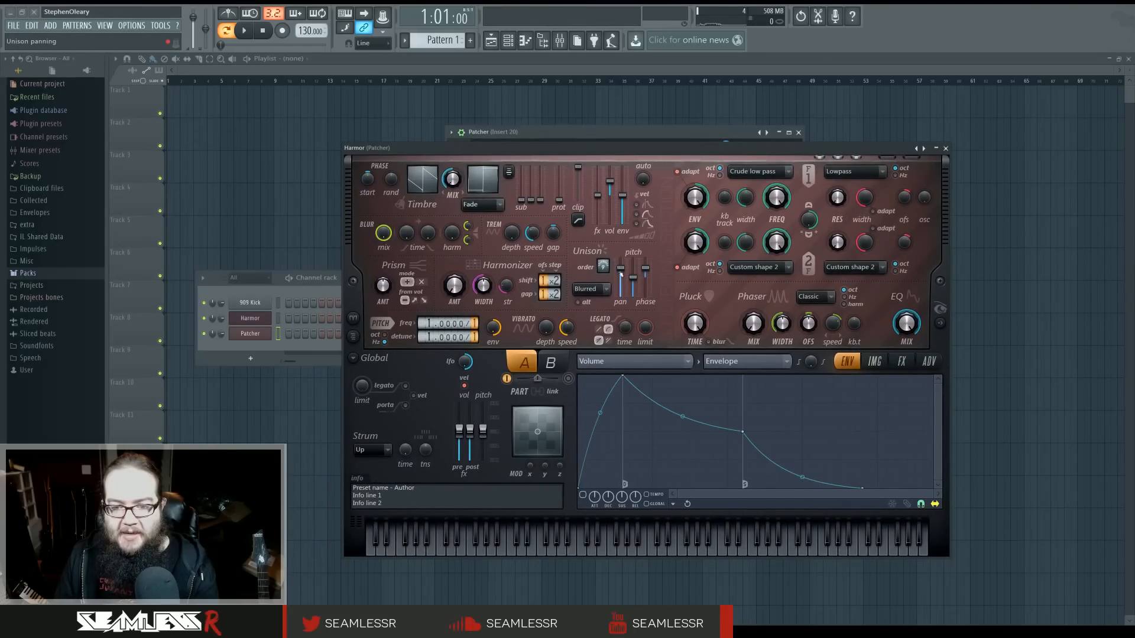
pyautogui.moveTo(620, 278); pyautogui.dragTo(632, 276)
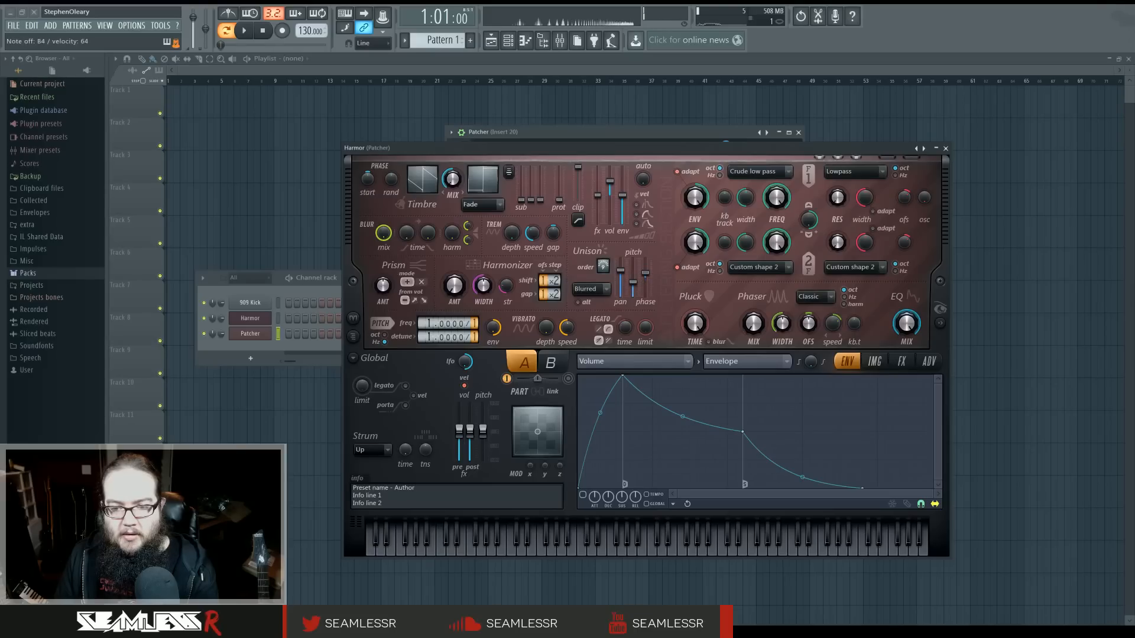
pyautogui.moveTo(644, 282); pyautogui.dragTo(644, 286)
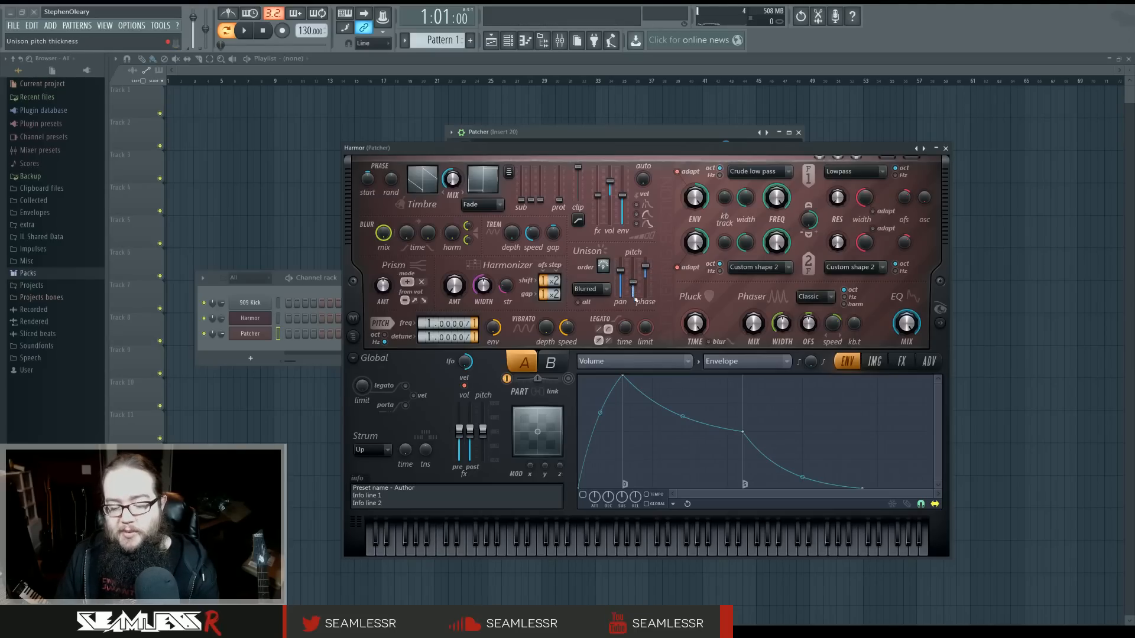
pyautogui.moveTo(636, 300); pyautogui.dragTo(635, 296)
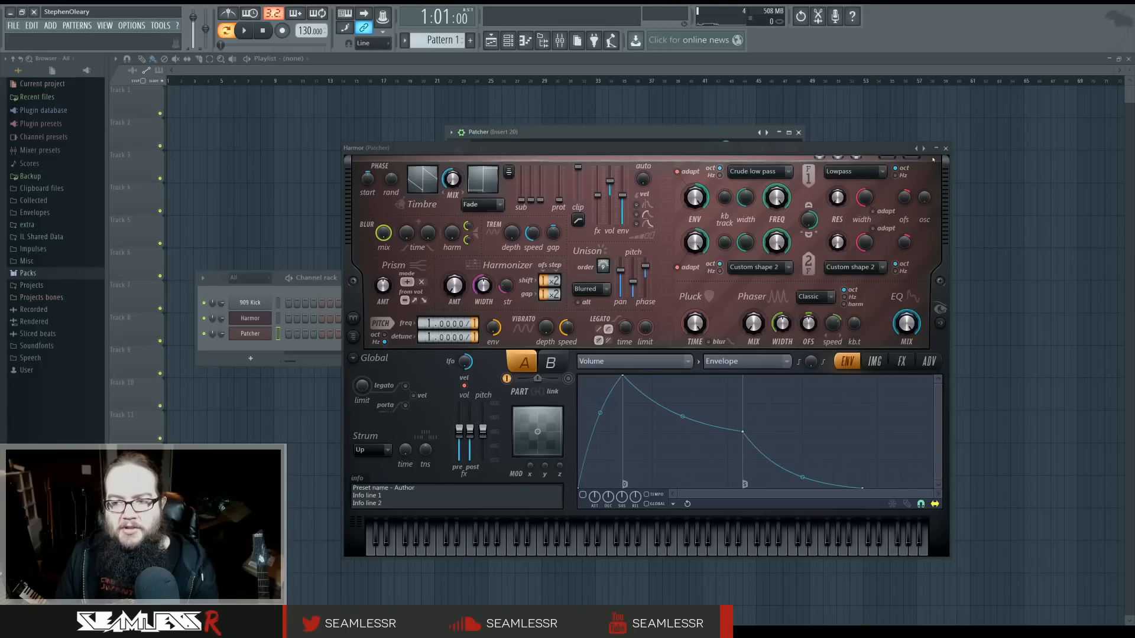
pyautogui.click(945, 148)
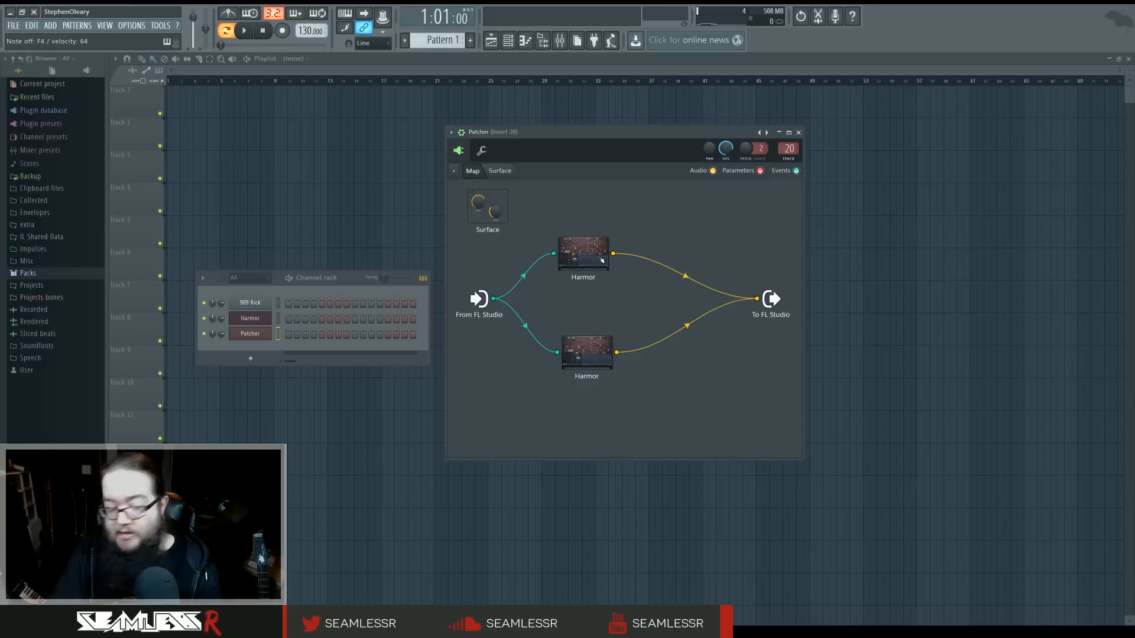
# Open the piano roll for the Patcher channel and place an F#5 note at the start of bar 1
pyautogui.rightClick(269, 331)
pyautogui.click(284, 334)
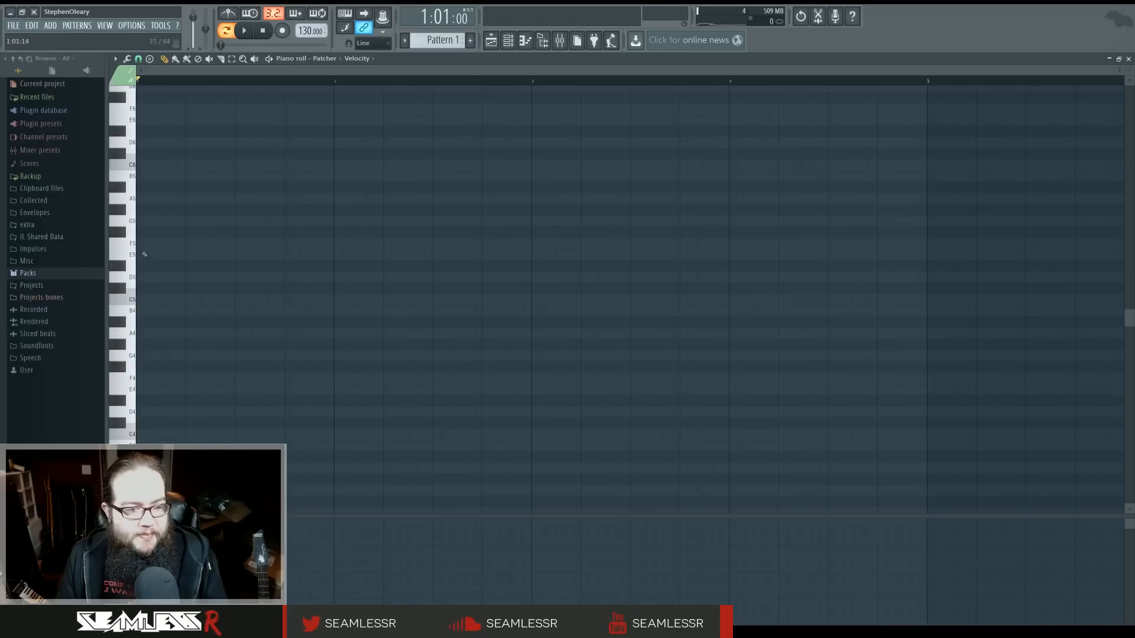
pyautogui.click(145, 231)
# Set the project tempo to 150 BPM and audition the pattern
pyautogui.scroll(3, 174, 316)
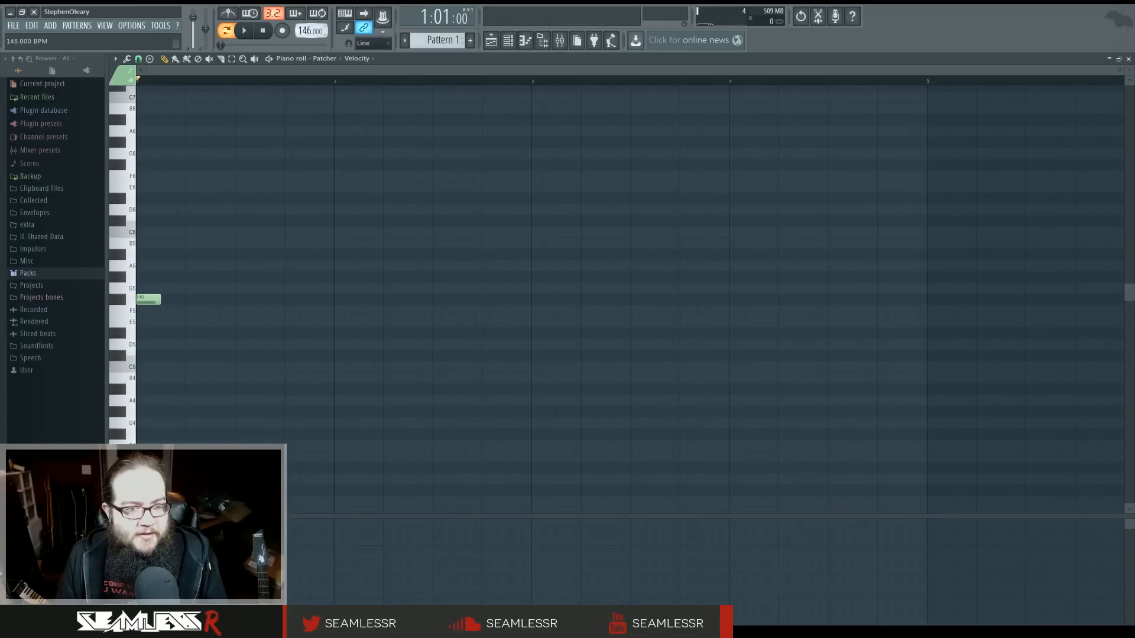
pyautogui.click(242, 29)
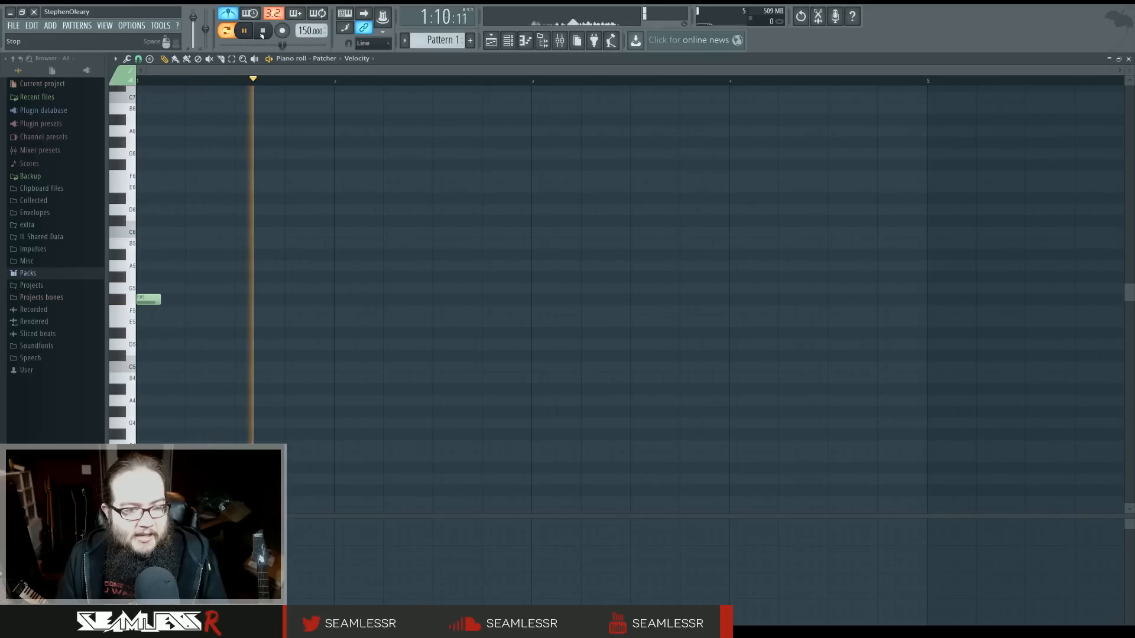
pyautogui.click(262, 31)
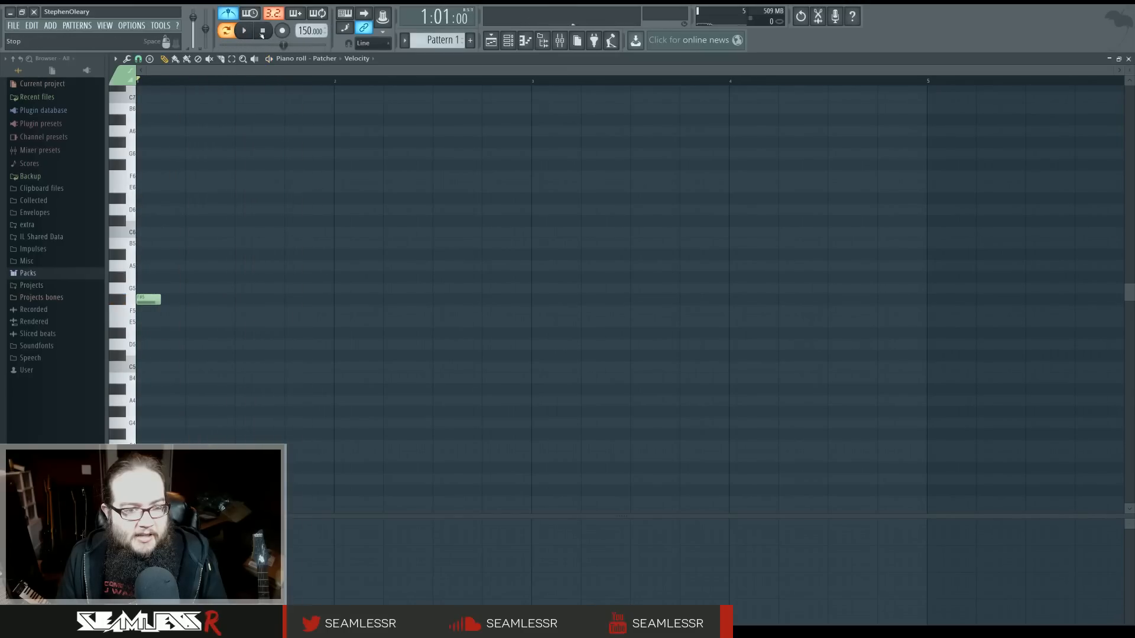
# Extend the melody in bar 1 with an F#5 at step 5, a G#5 at step 9 and another G#5 near step 13
pyautogui.press('space')
pyautogui.click(198, 299)
pyautogui.click(237, 256)
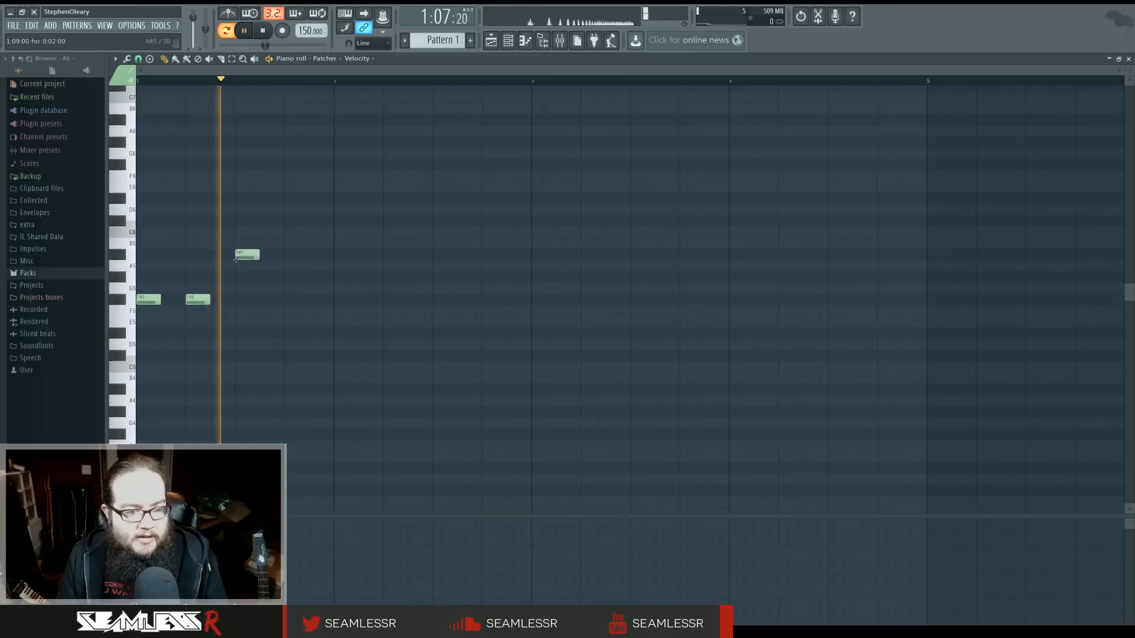
pyautogui.moveTo(236, 256); pyautogui.dragTo(241, 273)
pyautogui.click(296, 265)
pyautogui.press('space')
pyautogui.rightClick(298, 266)
pyautogui.rightClick(248, 266)
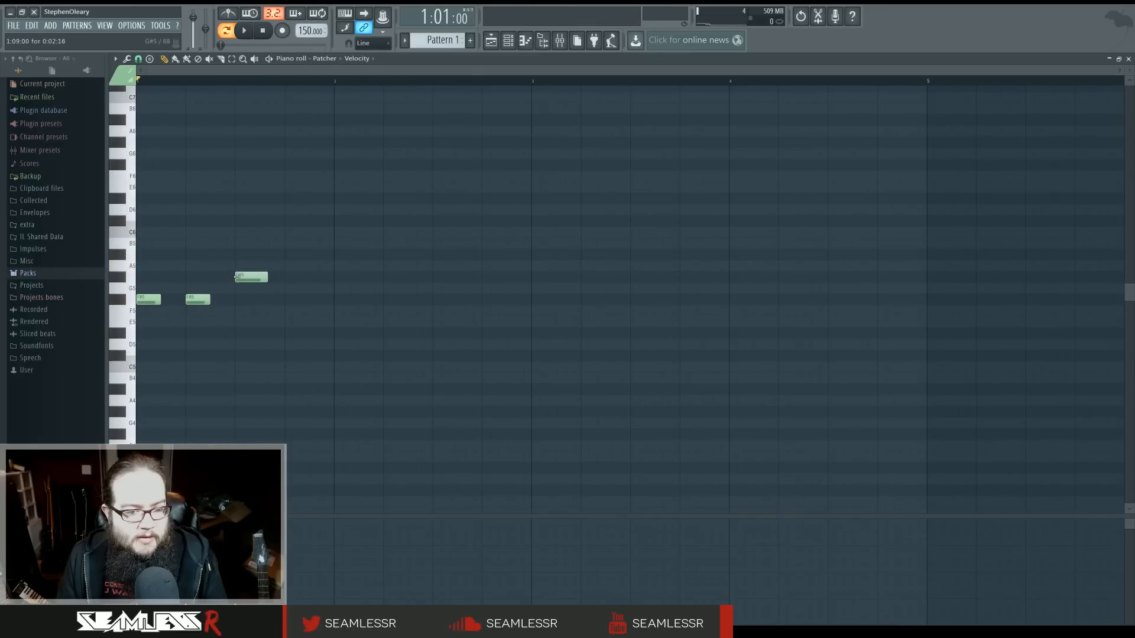
pyautogui.press('space')
pyautogui.click(291, 277)
# Try a pair of C#6 notes at steps 1 and 5 of bar 2, and delete them
pyautogui.click(335, 232)
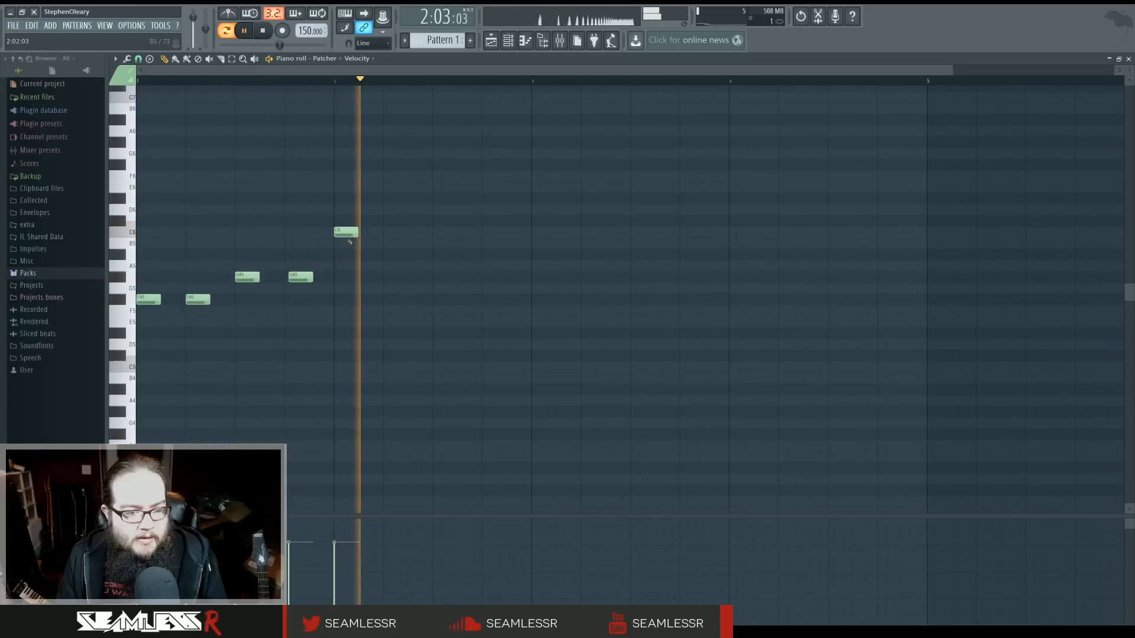
pyautogui.moveTo(350, 234); pyautogui.dragTo(349, 222)
pyautogui.click(394, 222)
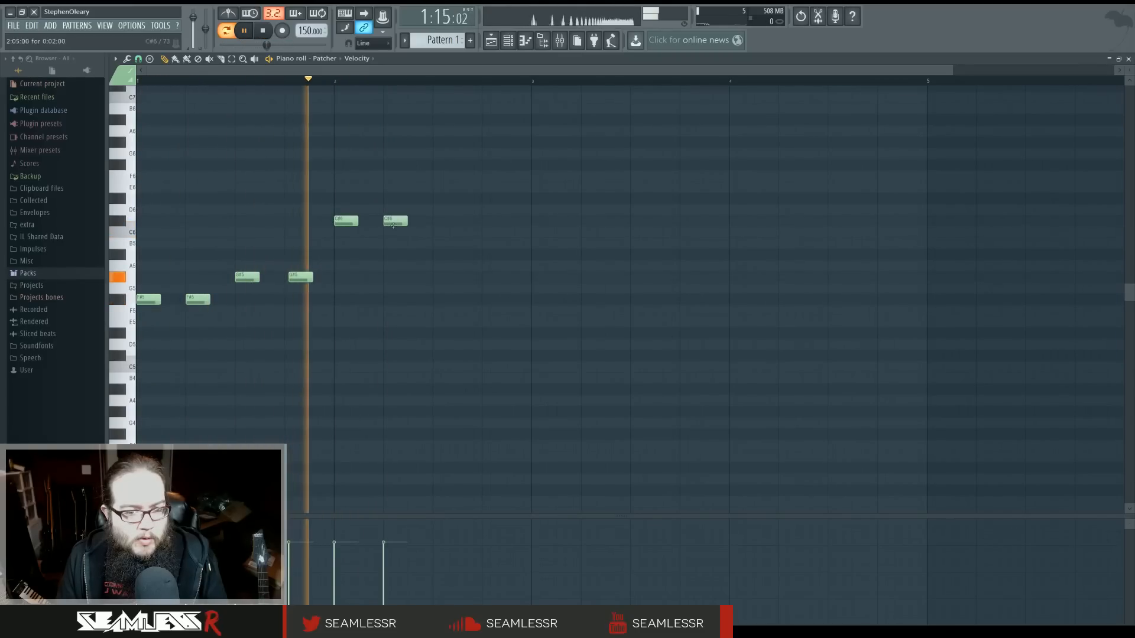
pyautogui.rightClick(395, 221)
pyautogui.rightClick(346, 221)
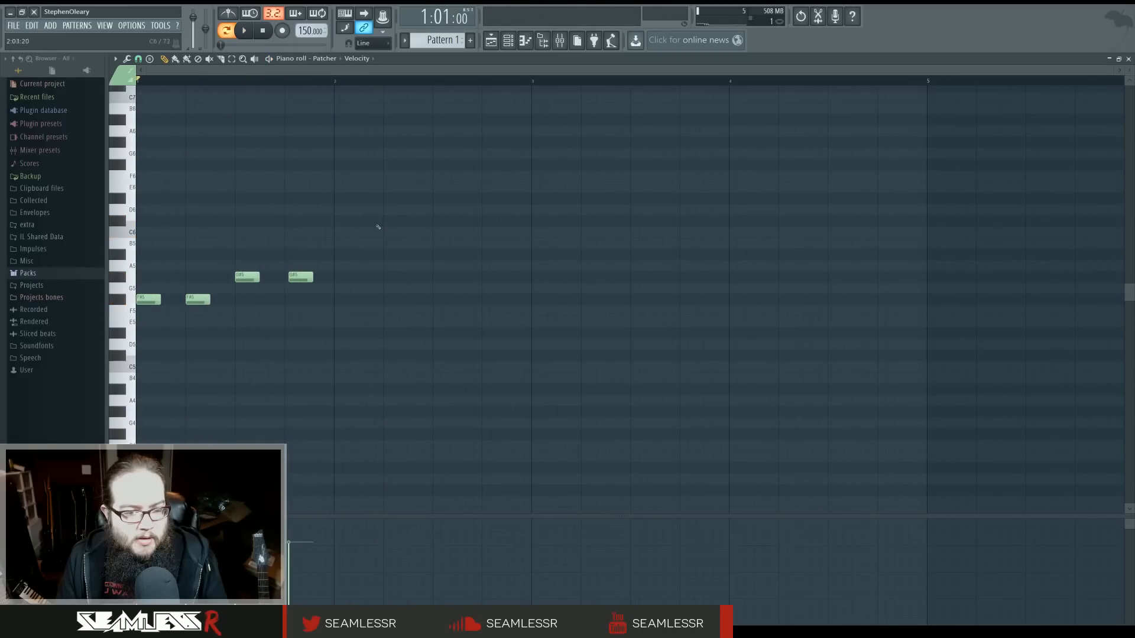
# Place two A5 notes at steps 1 and 5 of bar 2 and audition the pattern
pyautogui.click(343, 266)
pyautogui.click(392, 266)
pyautogui.press('space')
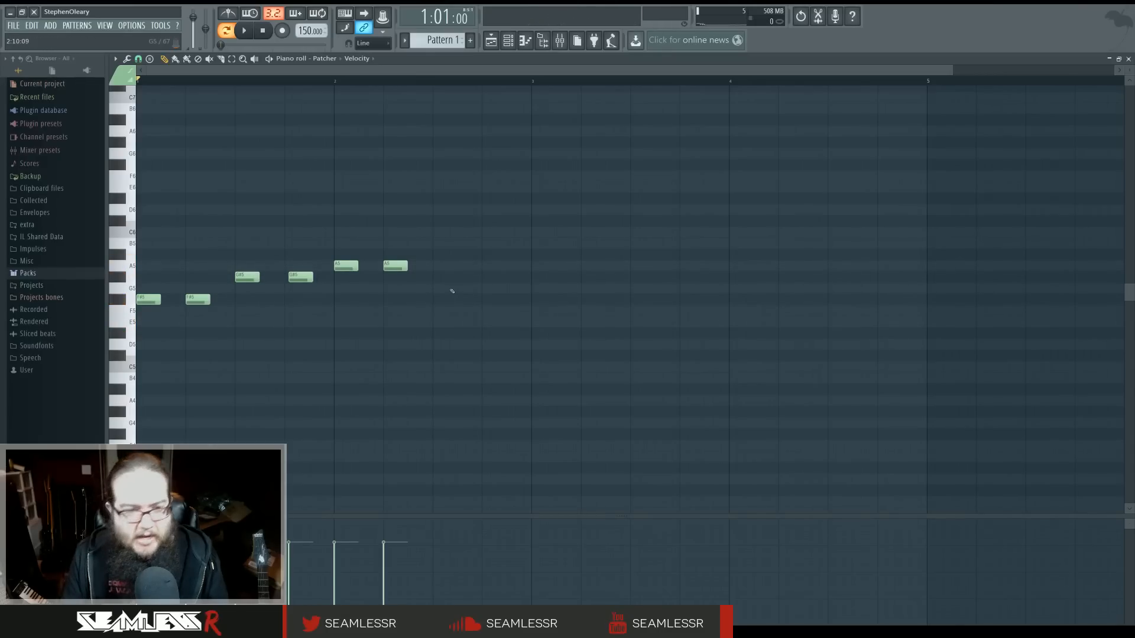
pyautogui.rightClick(347, 266)
pyautogui.click(343, 266)
pyautogui.press('space')
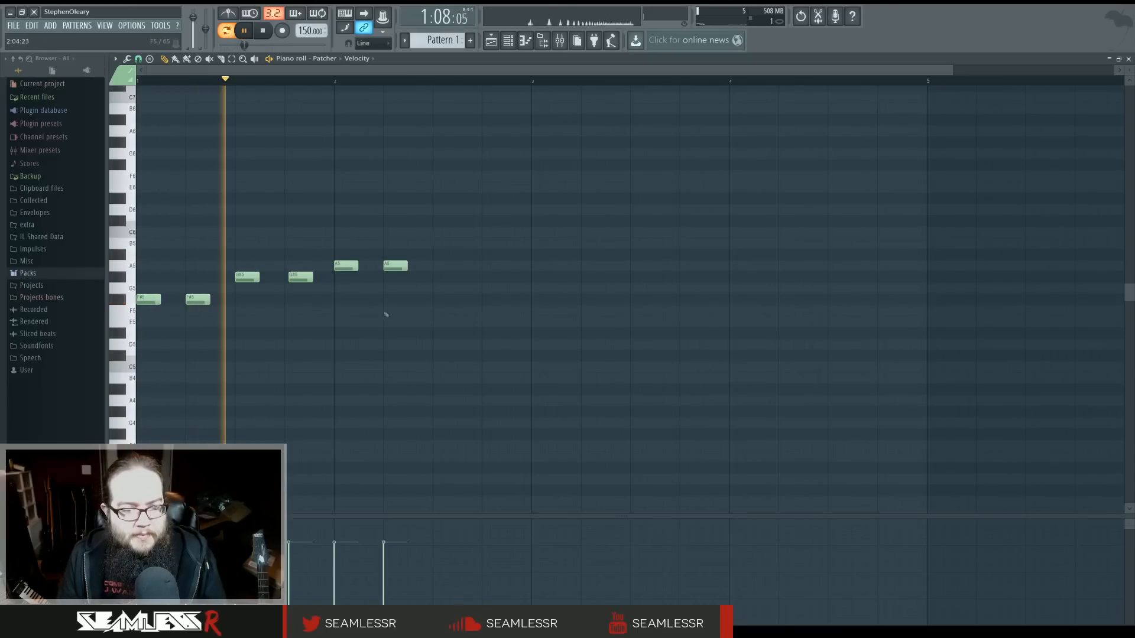
pyautogui.press('space')
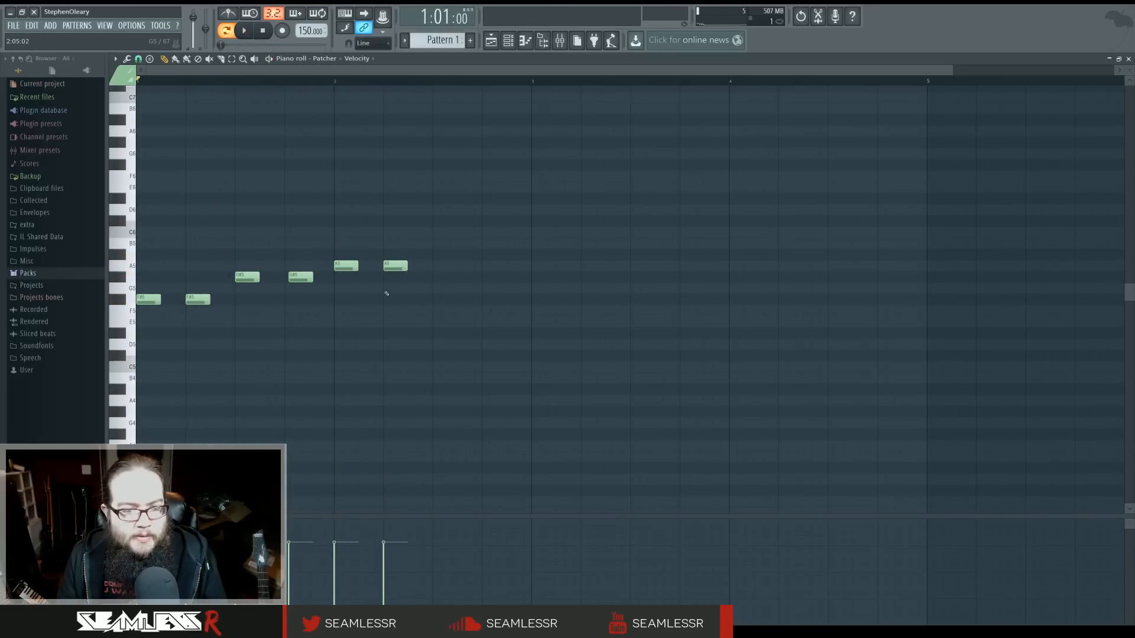
# Align the second G#5 note of bar 1 with step 13, audition it, and choose 1/3 step snapping
pyautogui.moveTo(293, 275); pyautogui.dragTo(291, 276)
pyautogui.press('space')
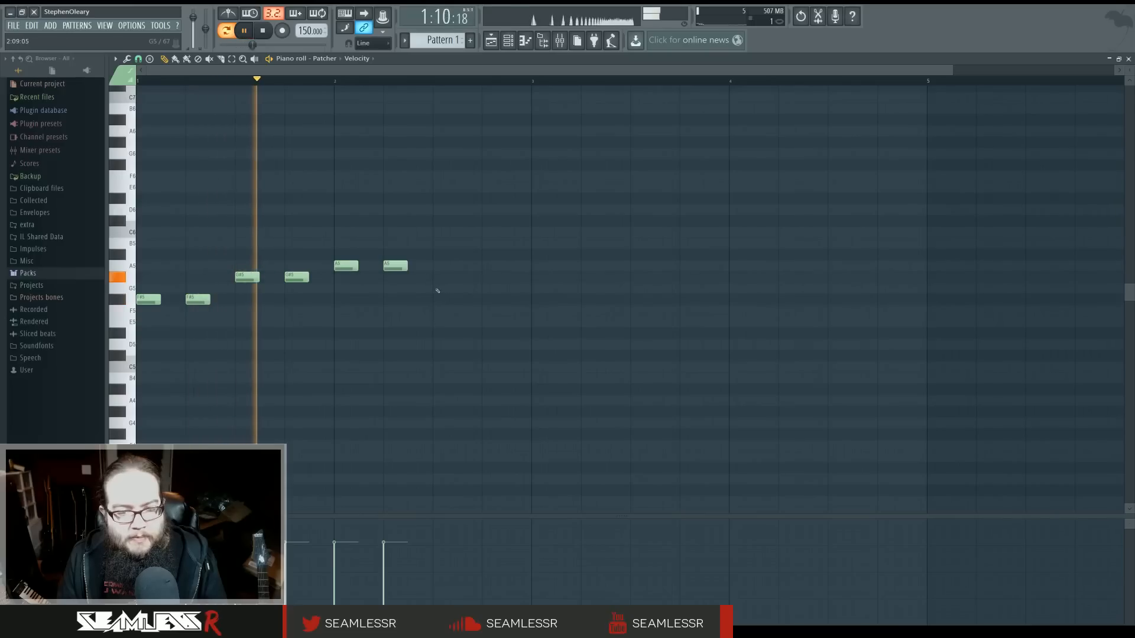
pyautogui.press('space')
pyautogui.click(139, 61)
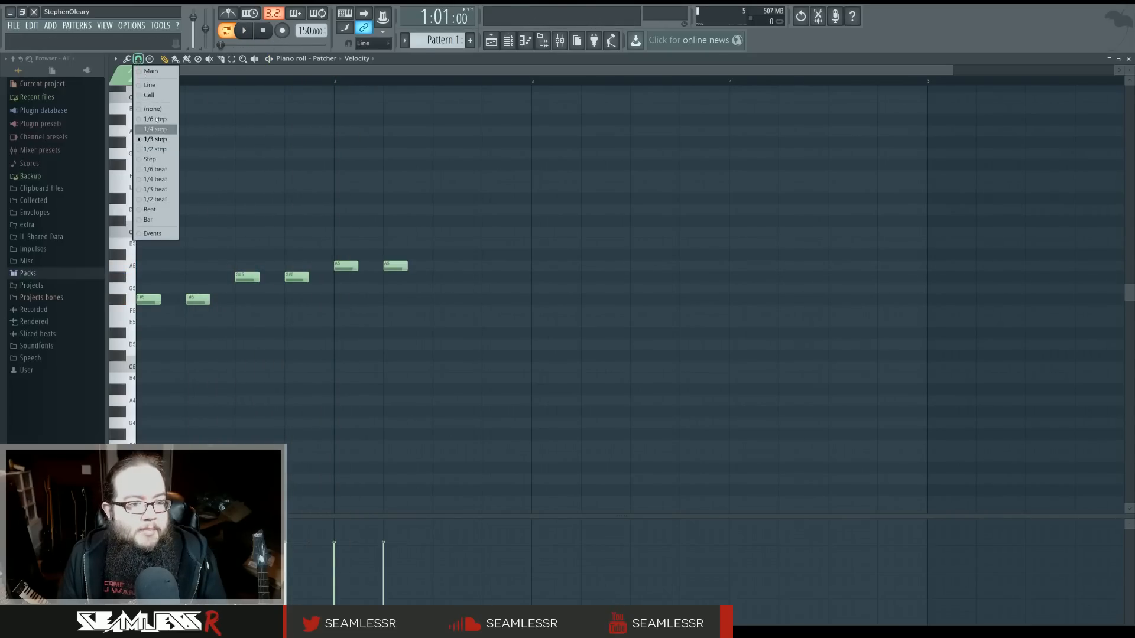
pyautogui.click(153, 141)
# Try a G#5 note just before step 9 of bar 2 during playback, and delete it
pyautogui.scroll(2, 379, 259)
pyautogui.press('space')
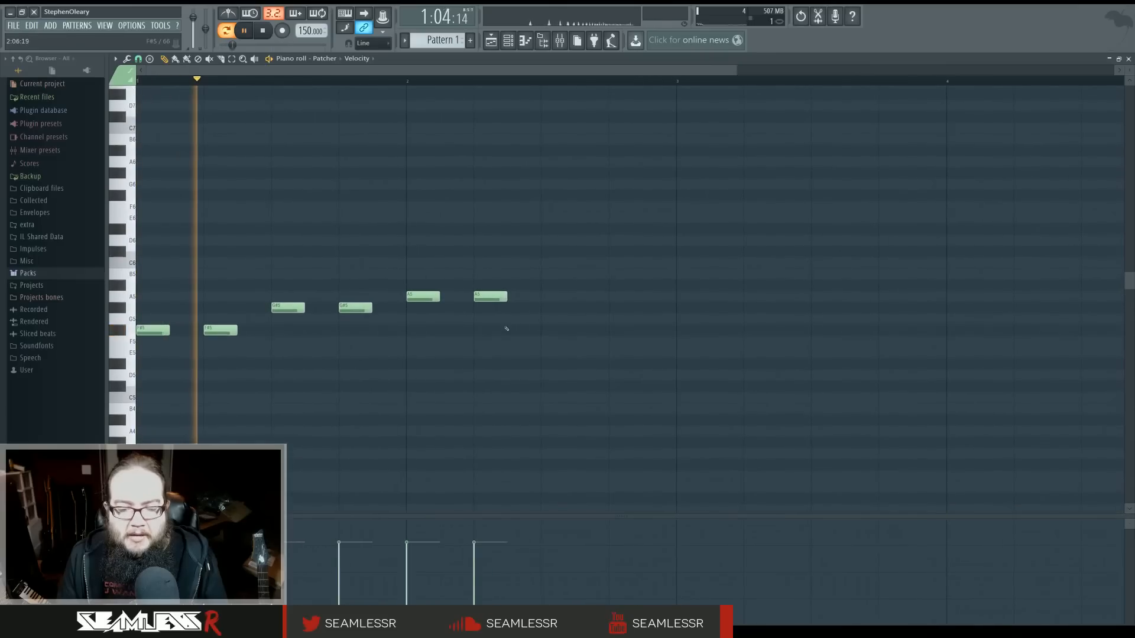
pyautogui.click(523, 307)
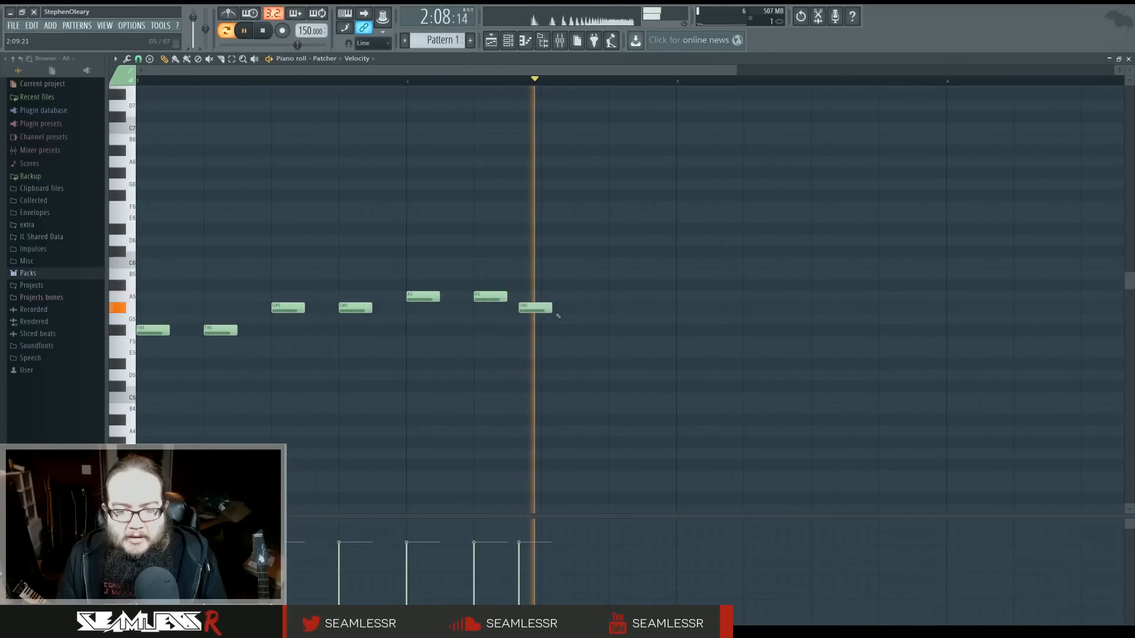
pyautogui.press('space')
pyautogui.rightClick(532, 309)
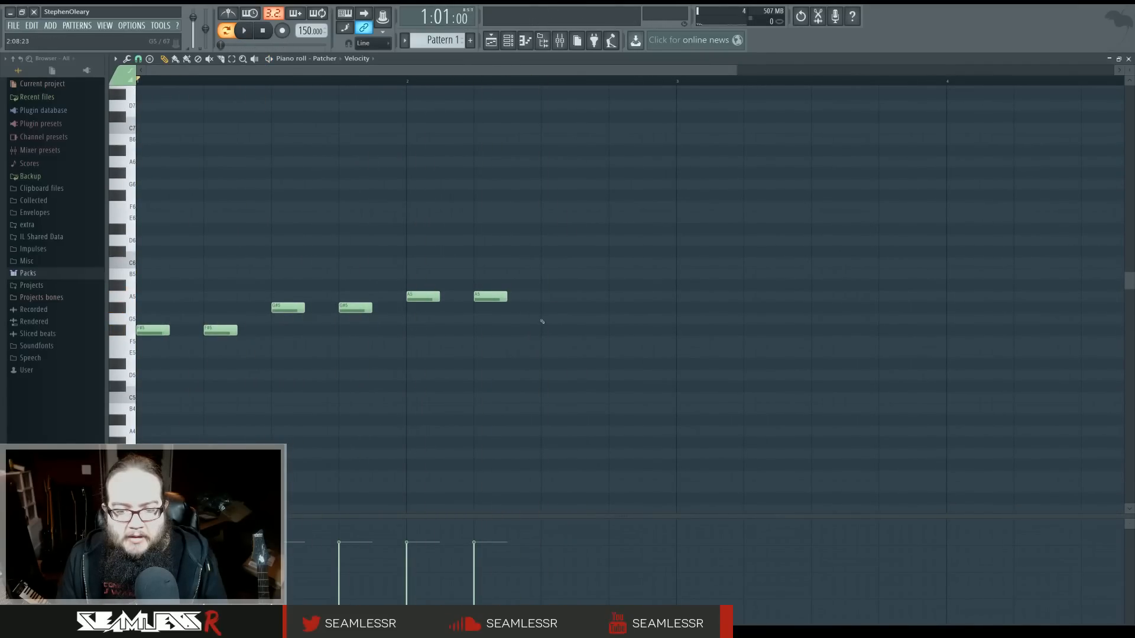
# Finish bar 2 with short G#5, A5, G#5 and E5 notes from step 9 onward, and audition the melody
pyautogui.click(543, 309)
pyautogui.click(590, 297)
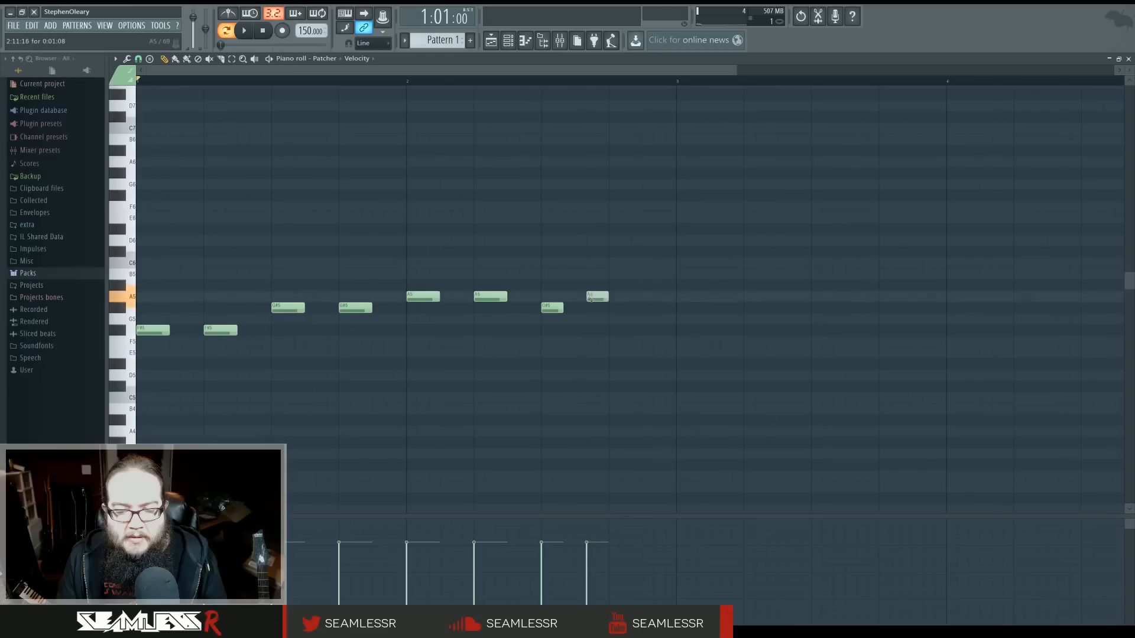
pyautogui.moveTo(661, 345); pyautogui.dragTo(664, 353)
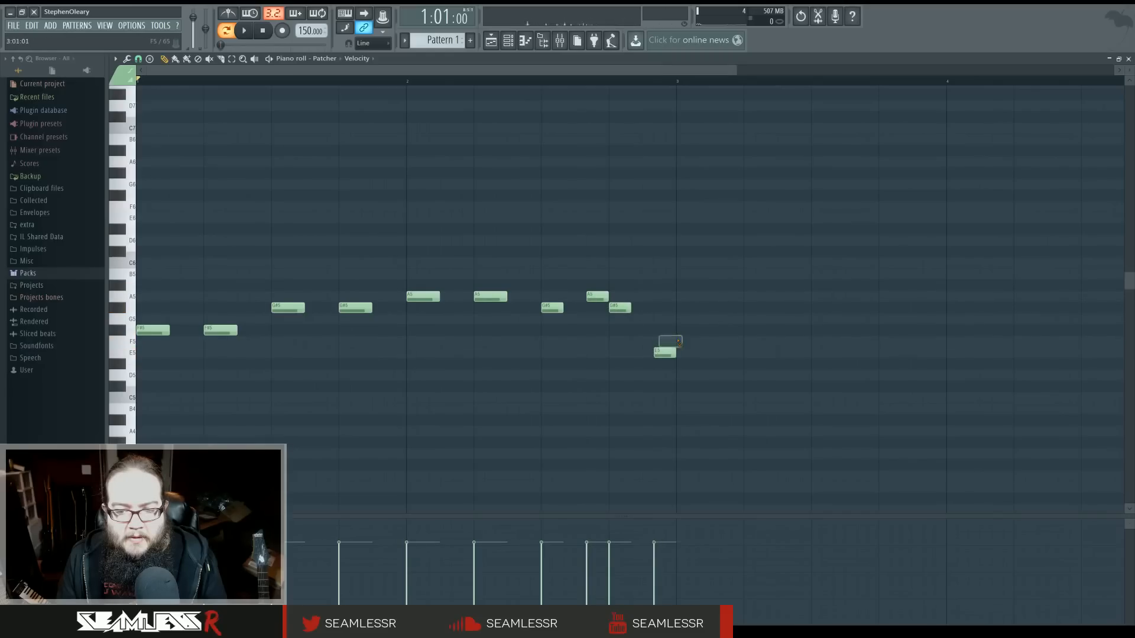
pyautogui.press('space')
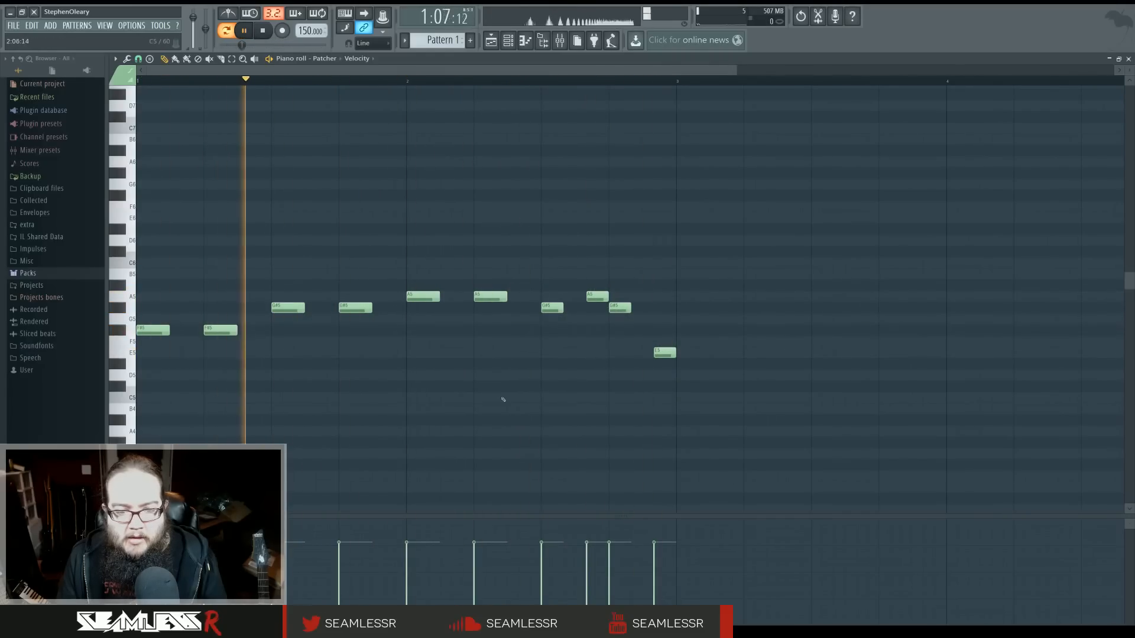
pyautogui.scroll(-2, 374, 379)
pyautogui.press('space')
# Copy the whole two-bar melody one octave up, keeping the original notes, and audition both octaves together
pyautogui.hotkey('ctrl', 'a')
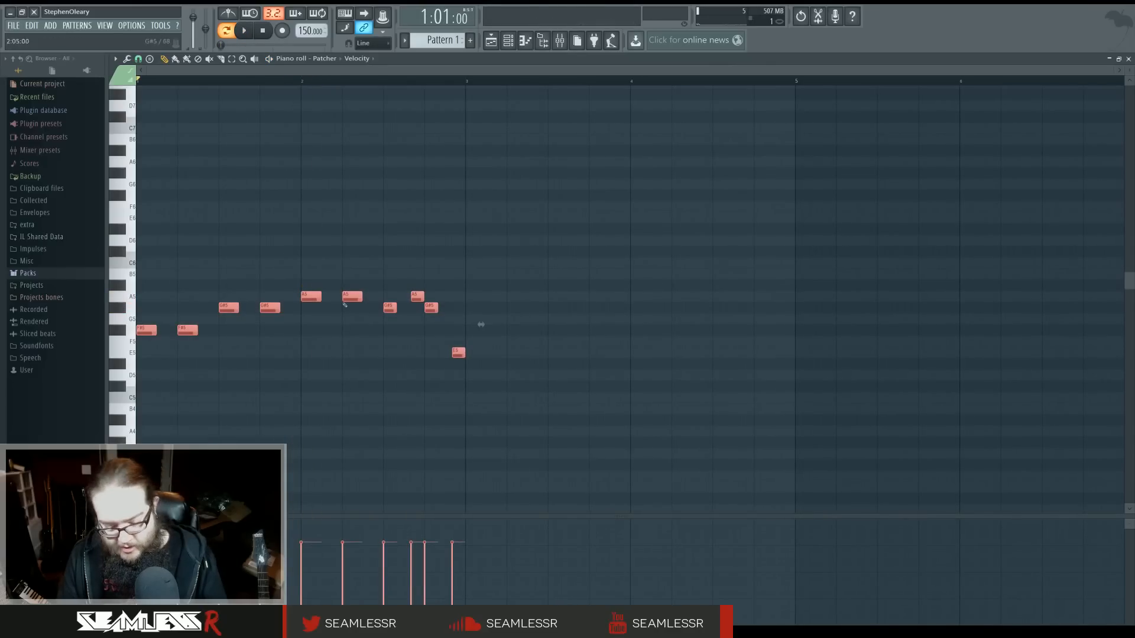
pyautogui.moveTo(150, 331); pyautogui.dragTo(152, 201)
pyautogui.press('space')
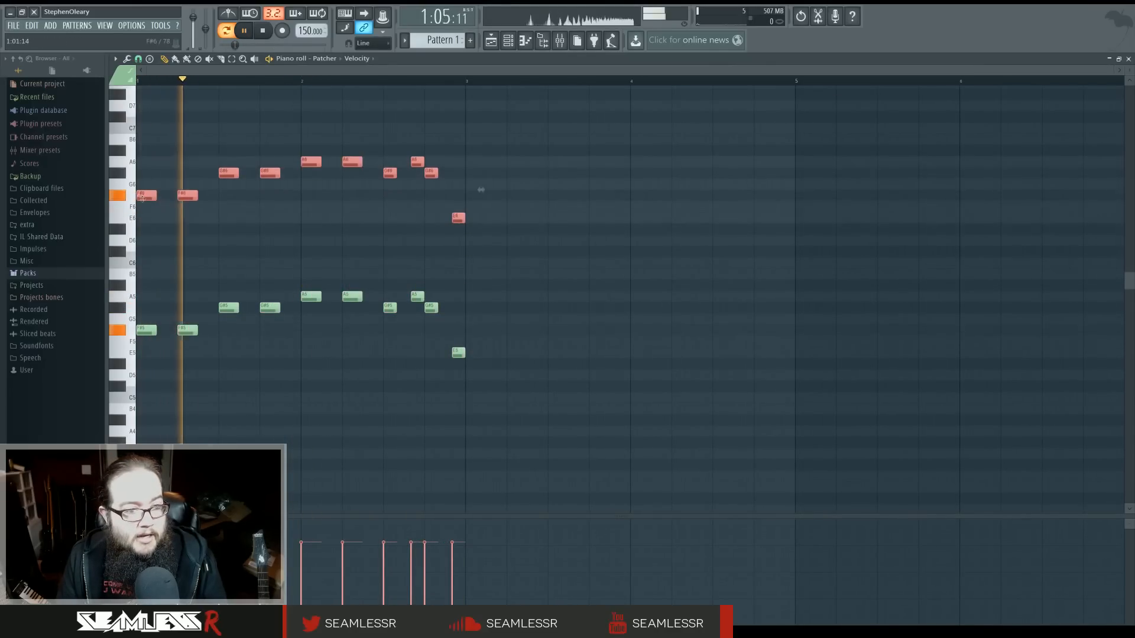
pyautogui.click(168, 236)
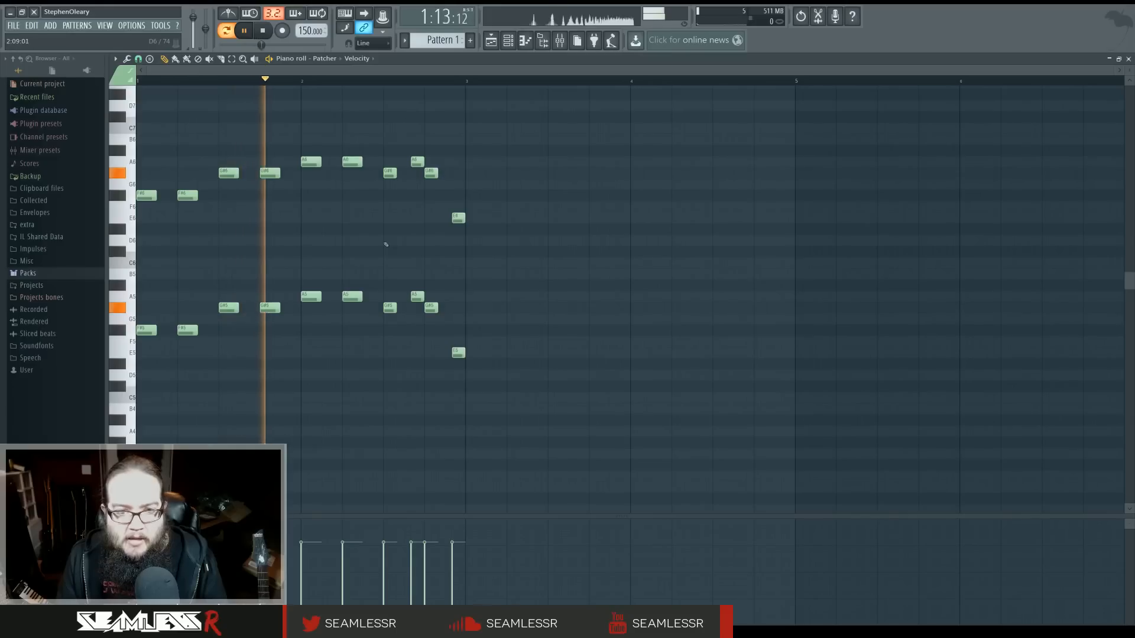
# Stop playback and duplicate all the notes of bars 1 and 2 into bars 3 and 4
pyautogui.press('space')
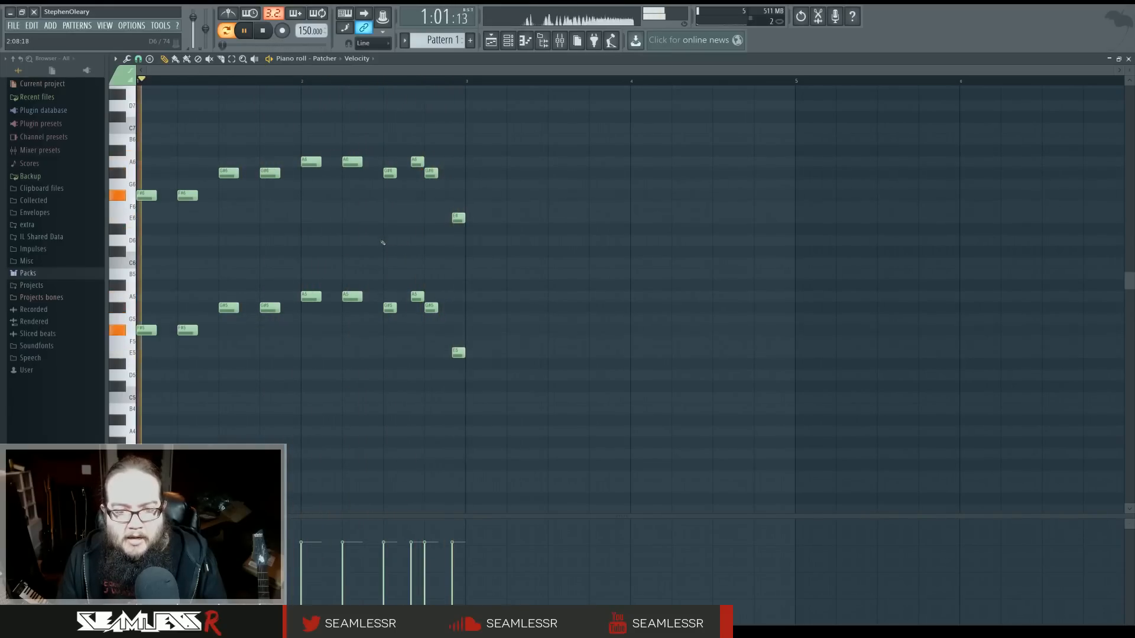
pyautogui.hotkey('ctrl', 'a')
pyautogui.hotkey('ctrl', 'b')
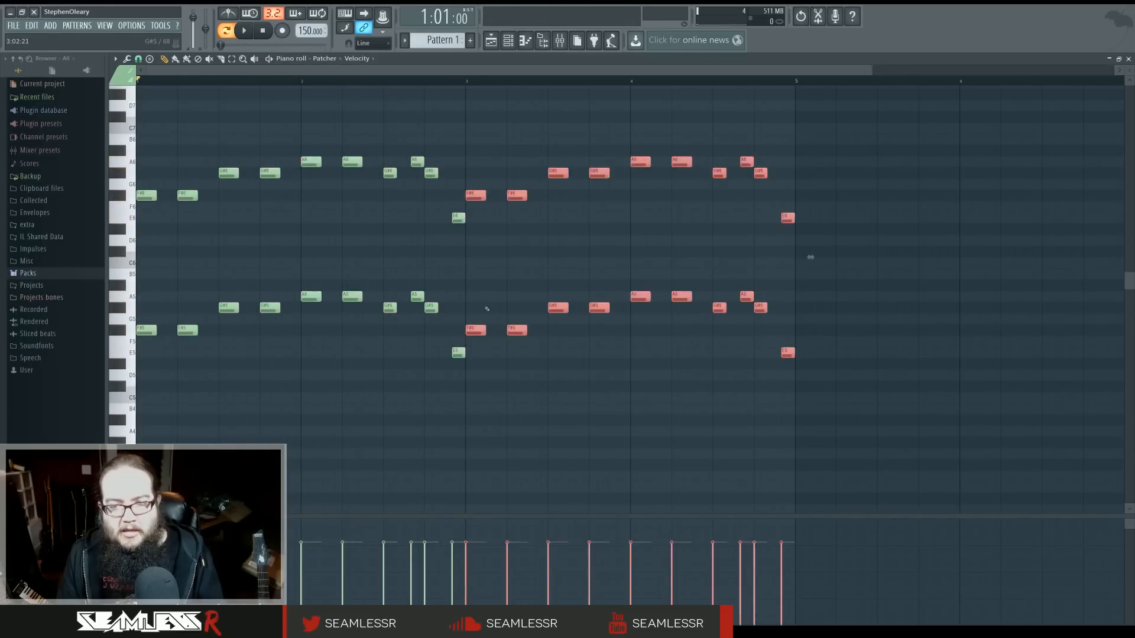
# Deselect the melody notes and place a two-step F#3 bass note at the start of bar 1
pyautogui.hotkey('ctrl', 'd')
pyautogui.scroll(-6, 186, 354)
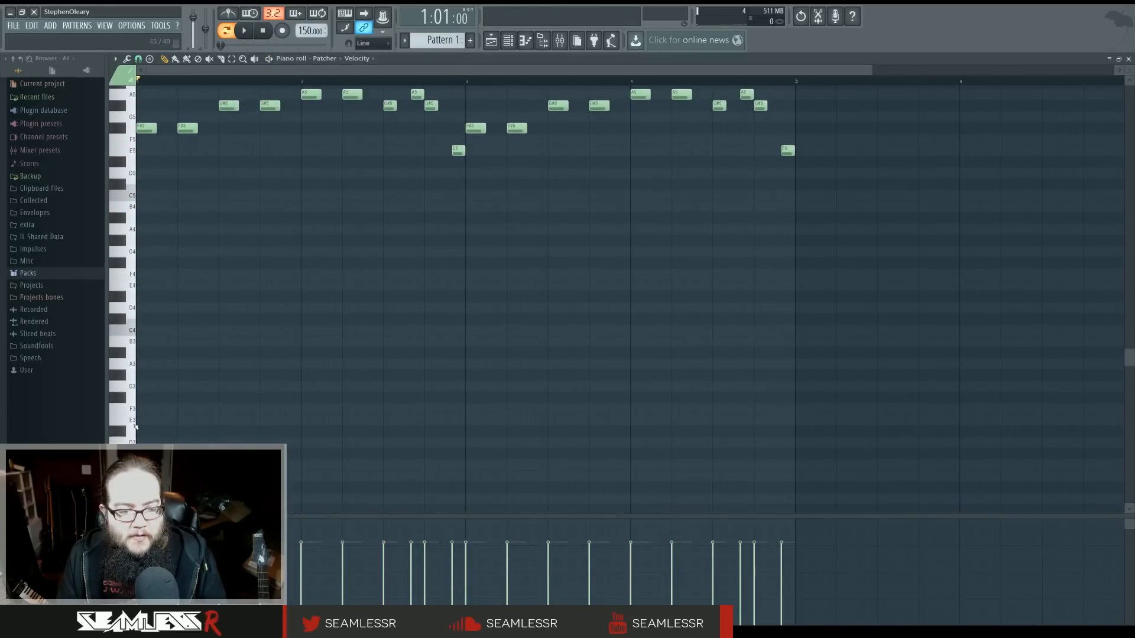
pyautogui.click(121, 398)
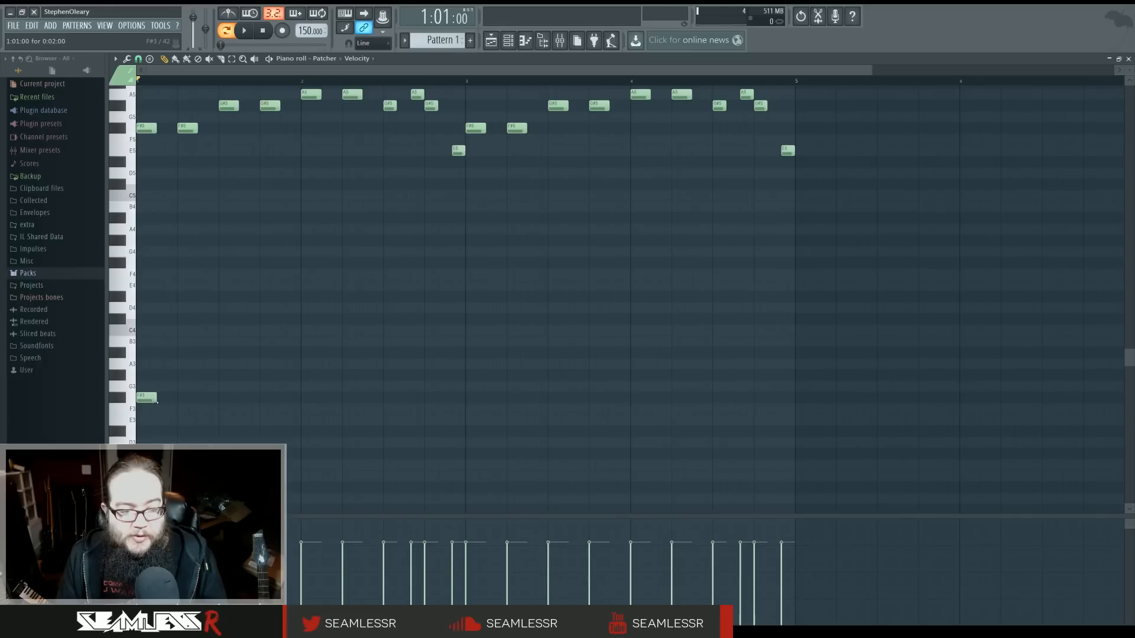
pyautogui.doubleClick(148, 398)
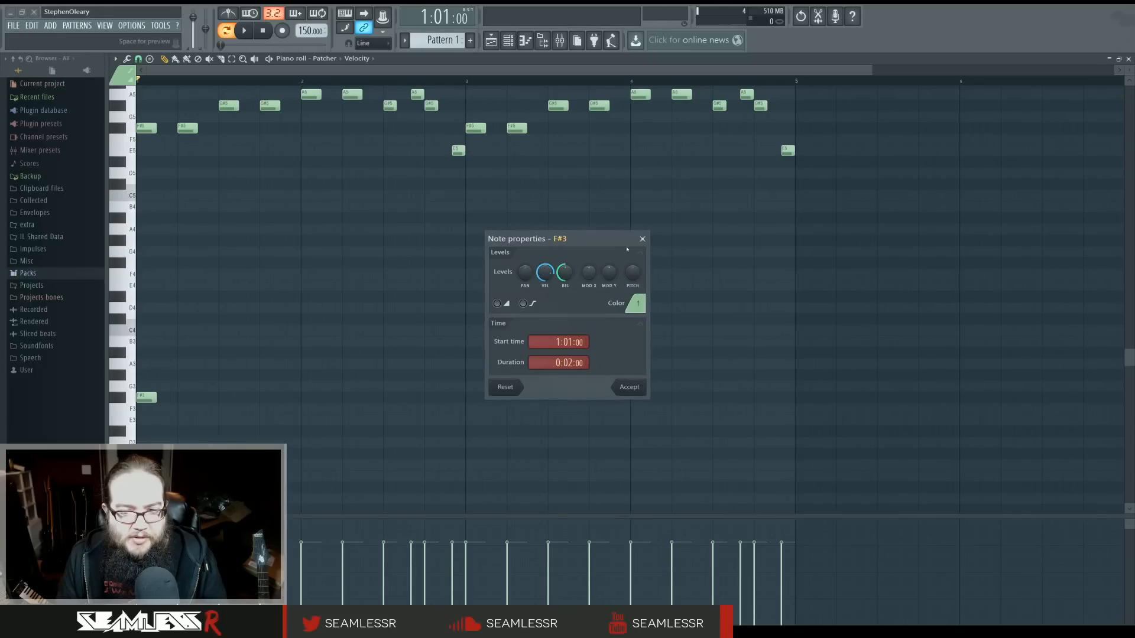
pyautogui.click(643, 240)
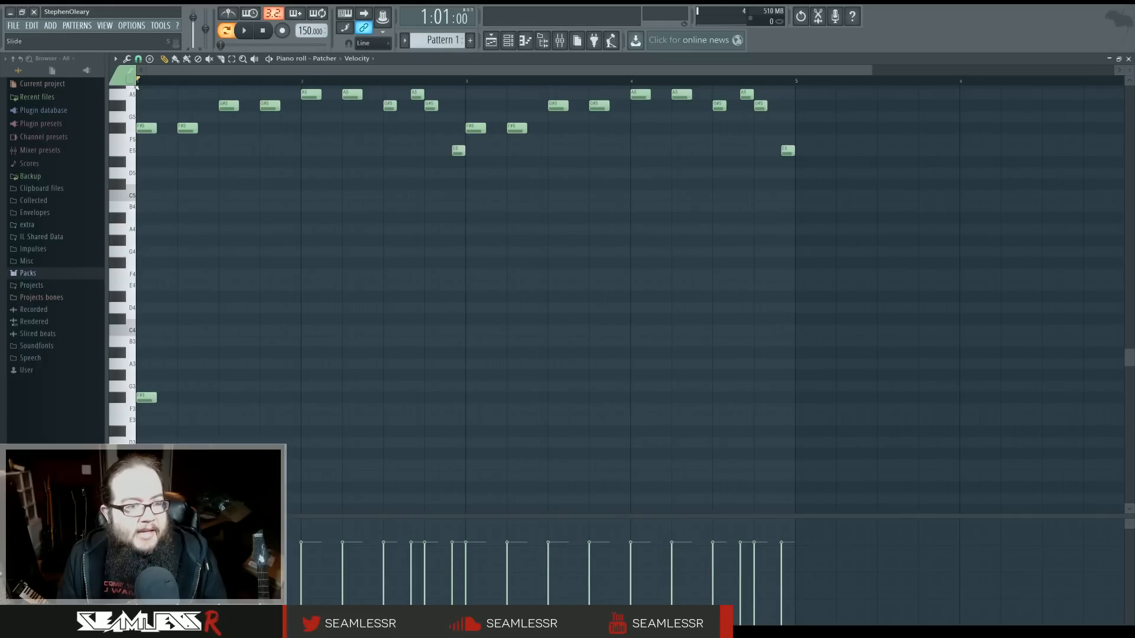
pyautogui.click(115, 59)
pyautogui.moveTo(133, 112)
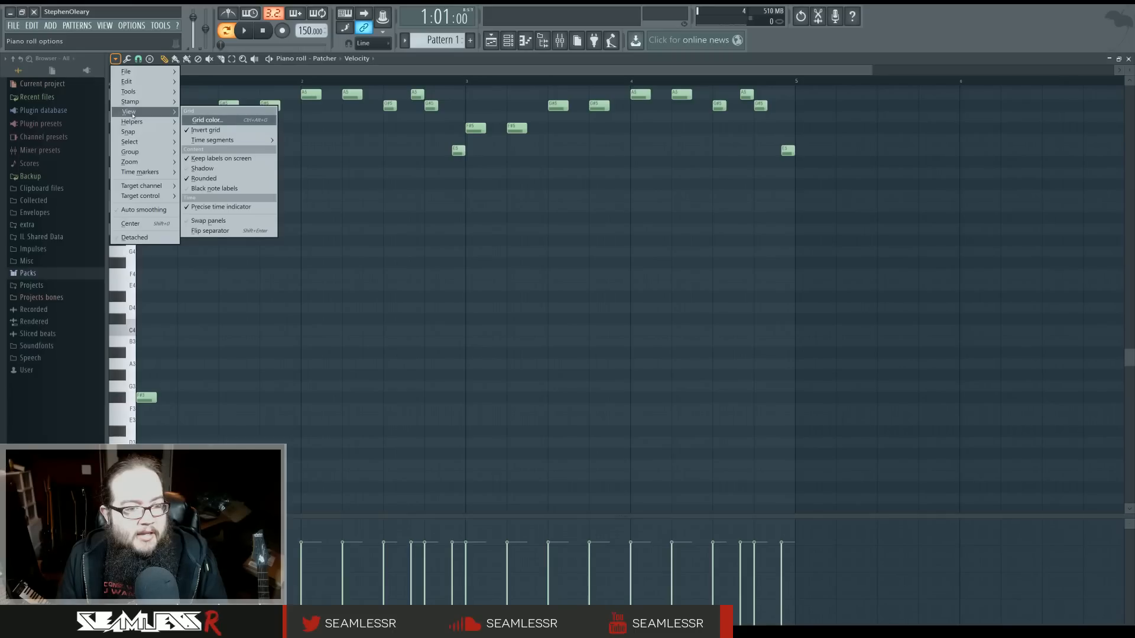
pyautogui.click(198, 393)
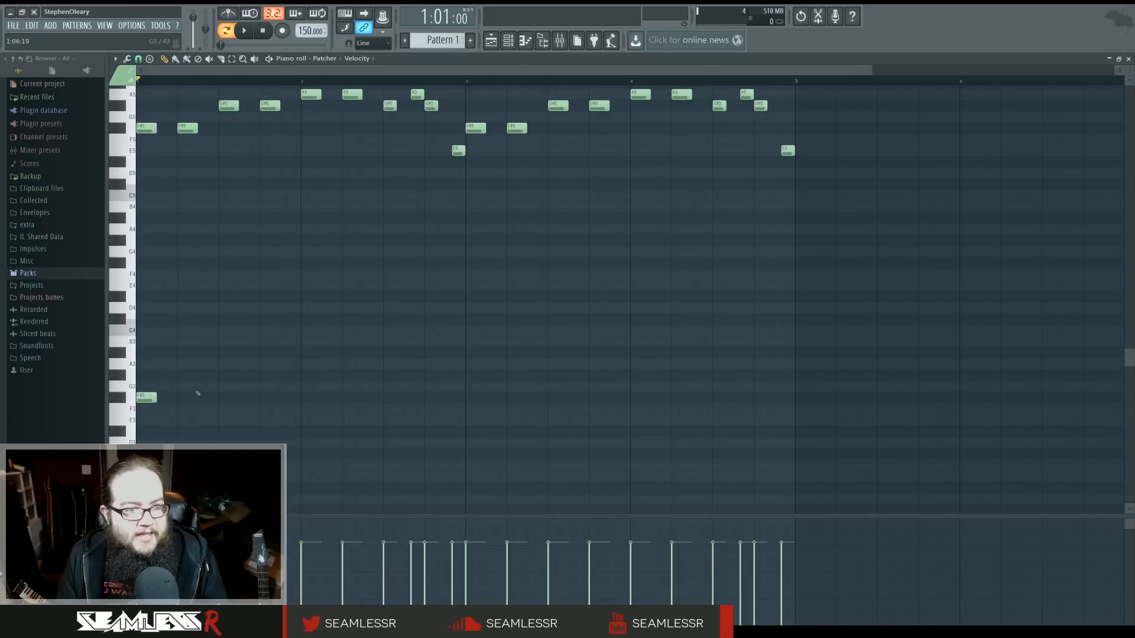
# Continue the F#3 bass on the remaining beats of bar 1 with two-step notes
pyautogui.keyDown('ctrl'); pyautogui.scroll(1, 157, 421); pyautogui.keyUp('ctrl')
pyautogui.scroll(-3, 156, 421)
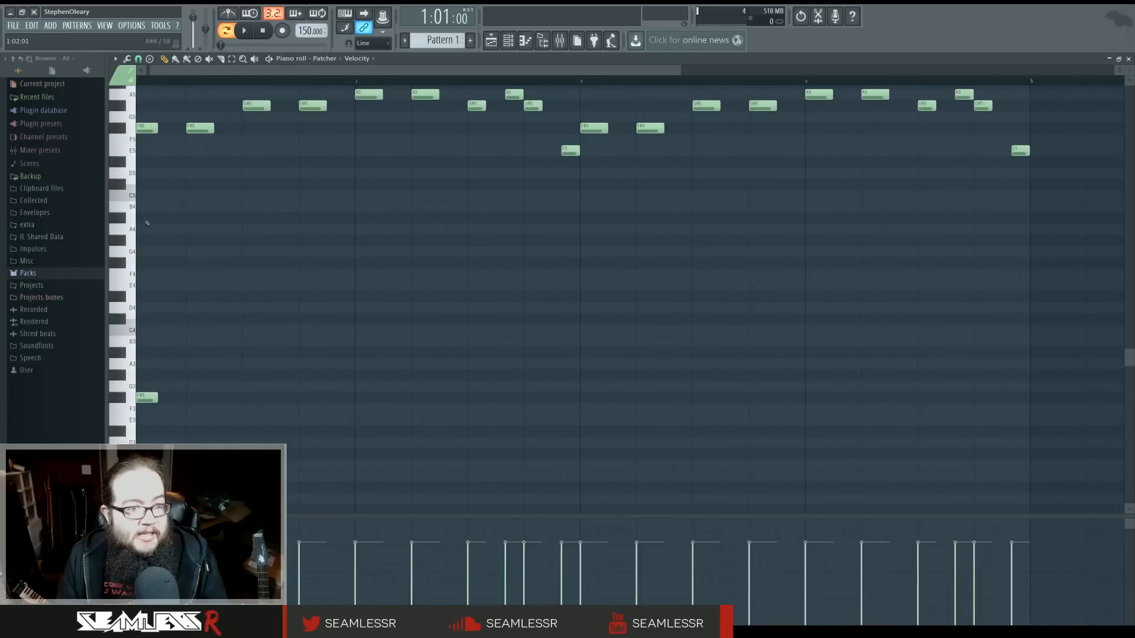
pyautogui.scroll(-3, 591, 242)
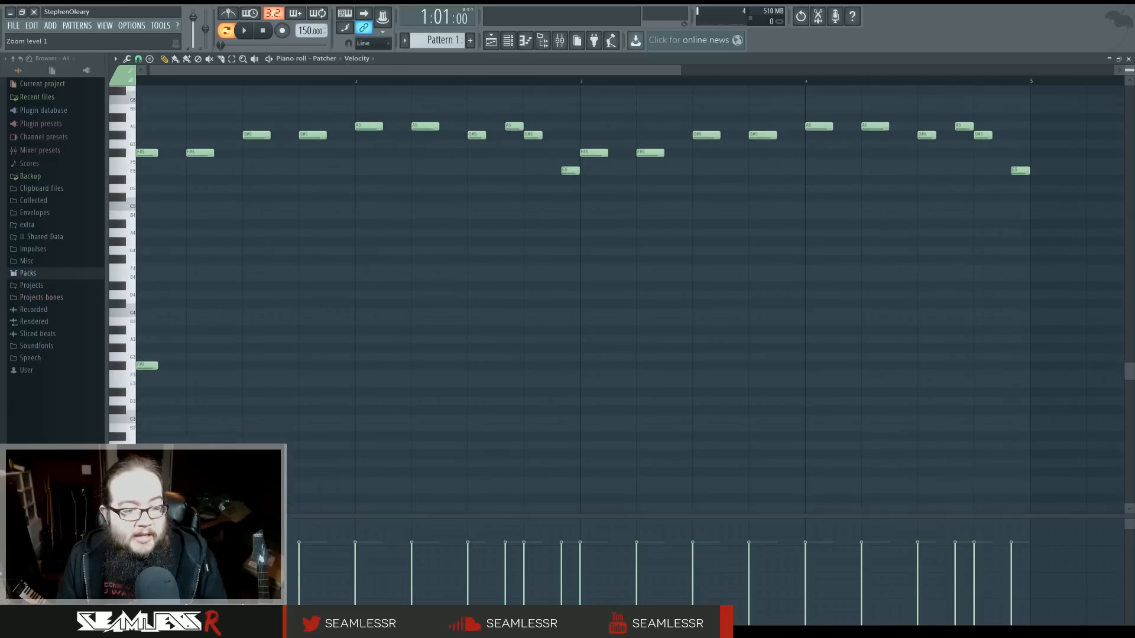
pyautogui.scroll(-3, 592, 205)
pyautogui.scroll(3, 591, 204)
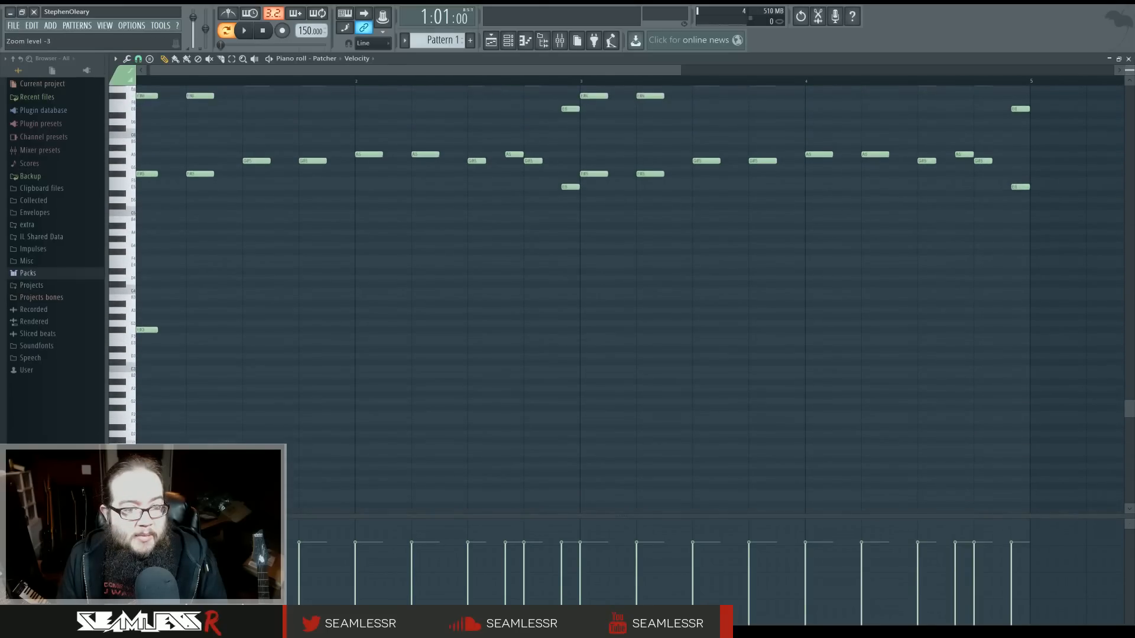
pyautogui.moveTo(578, 288); pyautogui.dragTo(709, 296)
pyautogui.press('space')
pyautogui.press('space')
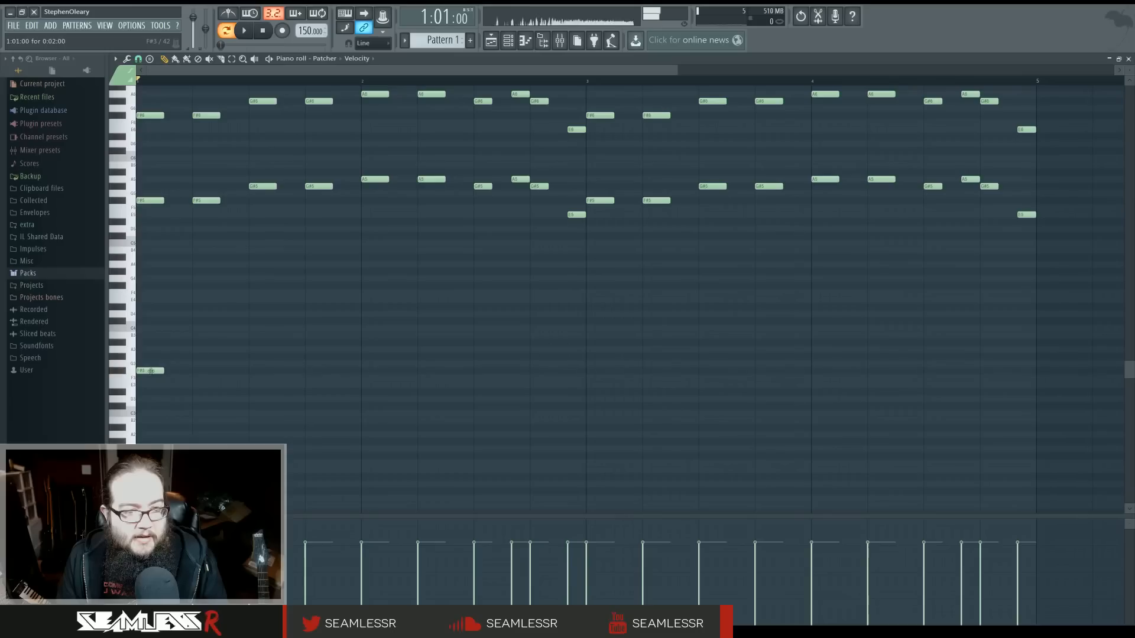
pyautogui.click(196, 371)
pyautogui.click(251, 372)
pyautogui.click(308, 371)
# Repeat the two-step F#3 bass note on all four beats of bar 2
pyautogui.click(364, 371)
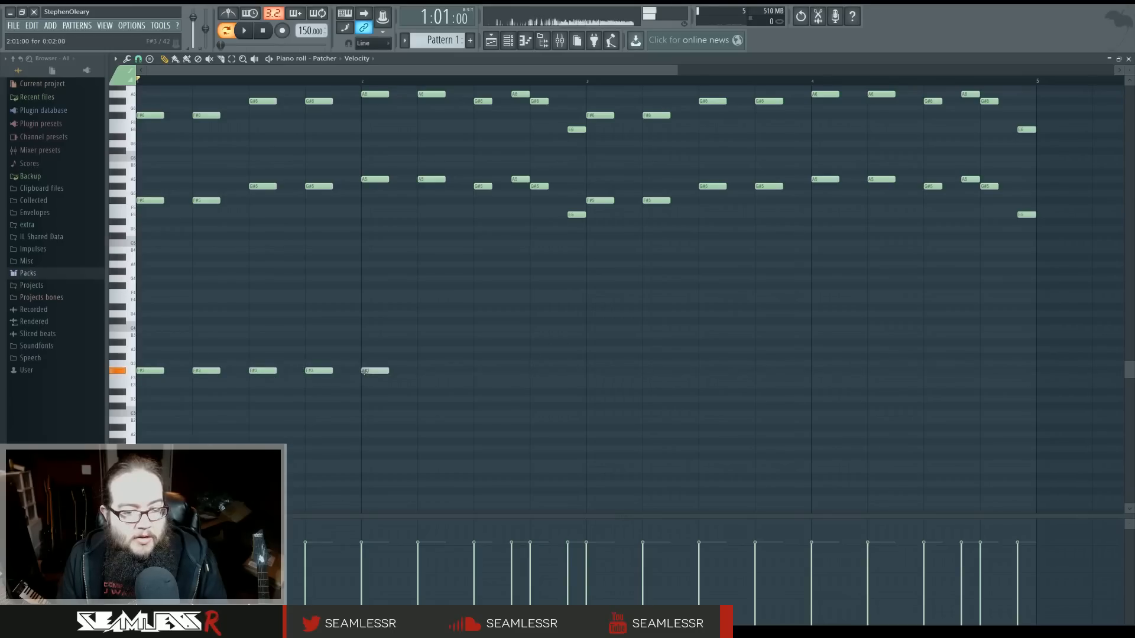
pyautogui.click(425, 371)
pyautogui.click(478, 372)
pyautogui.click(533, 371)
pyautogui.rightClick(435, 372)
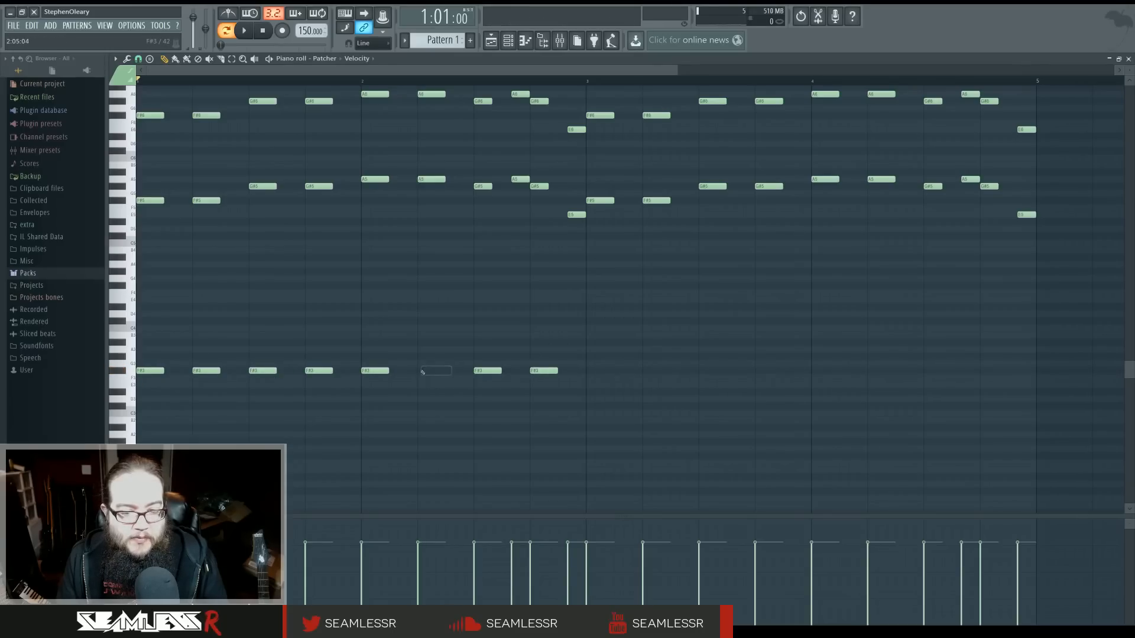
pyautogui.click(420, 371)
# Place two-step D3 bass notes on all four beats of bar 3
pyautogui.click(596, 412)
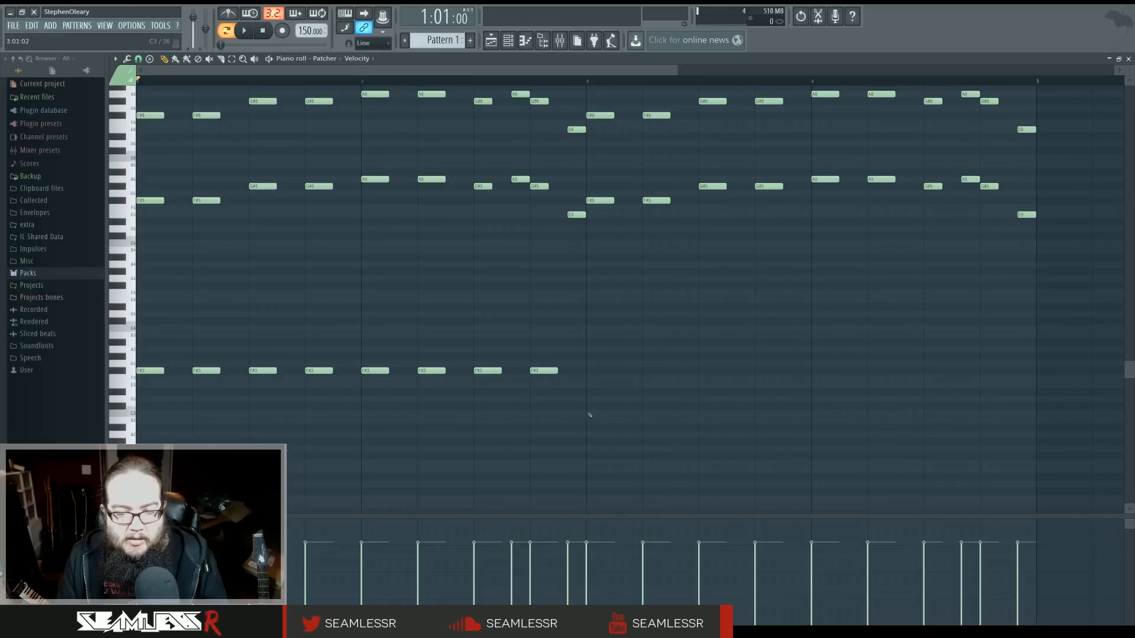
pyautogui.click(589, 399)
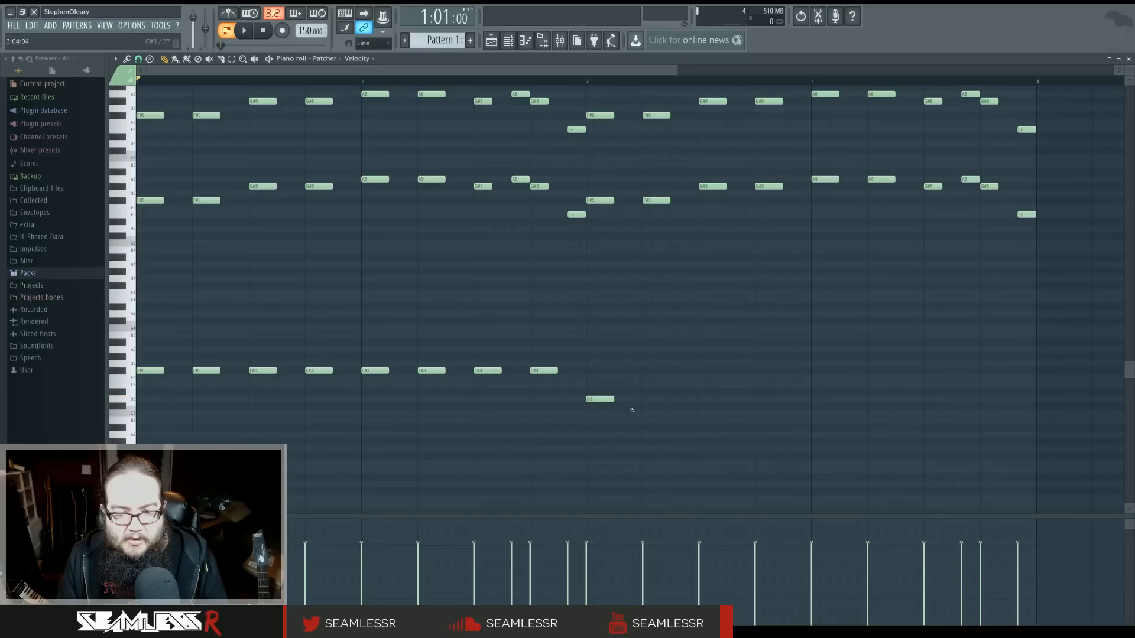
pyautogui.click(650, 399)
pyautogui.click(706, 400)
pyautogui.click(763, 400)
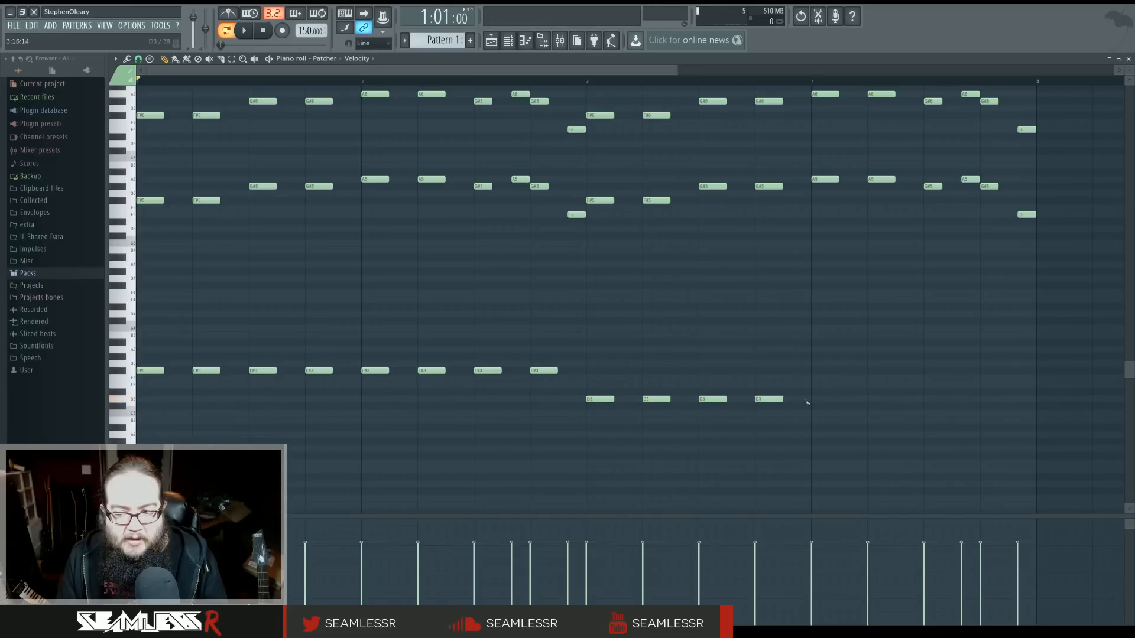
# Place two-step B2 bass notes on all four beats of bar 4 and audition the pattern
pyautogui.moveTo(812, 414); pyautogui.dragTo(814, 421)
pyautogui.click(875, 421)
pyautogui.click(927, 420)
pyautogui.rightClick(888, 421)
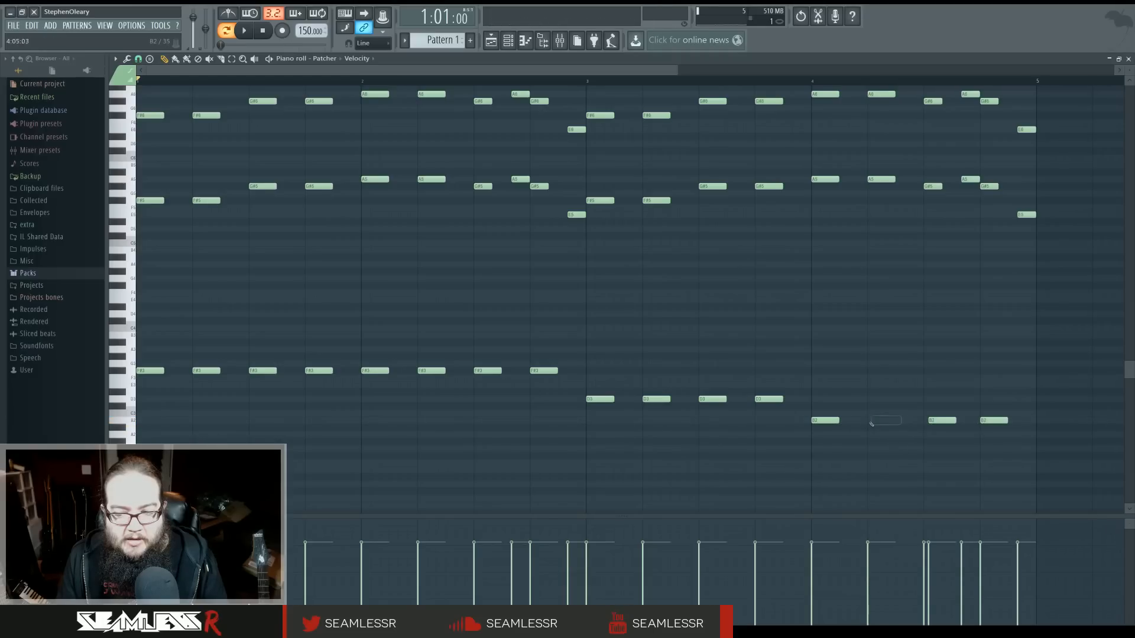
pyautogui.click(876, 422)
pyautogui.scroll(-2, 651, 370)
pyautogui.press('space')
pyautogui.scroll(2, 511, 355)
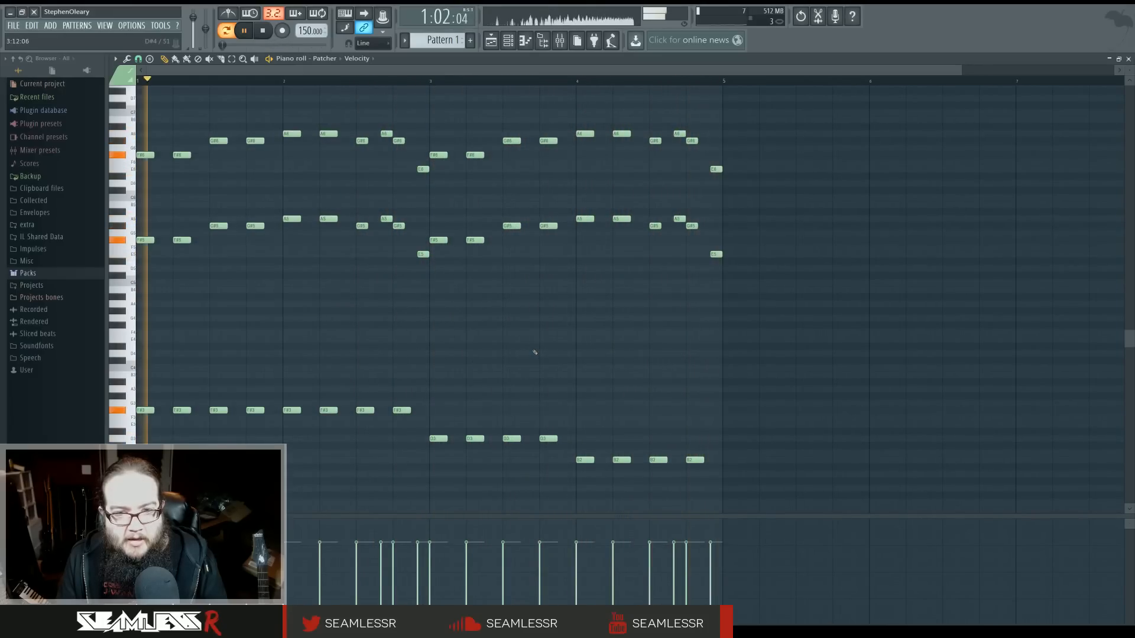
pyautogui.press('space')
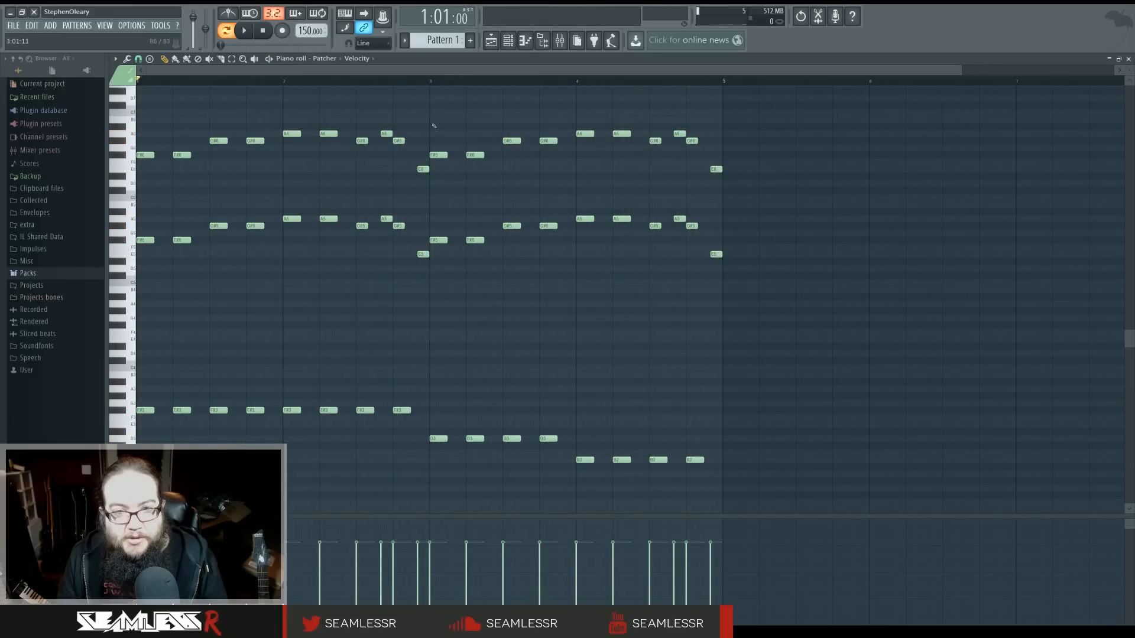
# Audition the pattern from bar 3 and move the playback position back to step 7 of bar 1
pyautogui.click(431, 81)
pyautogui.press('space')
pyautogui.press('space')
pyautogui.press('space')
pyautogui.press('space')
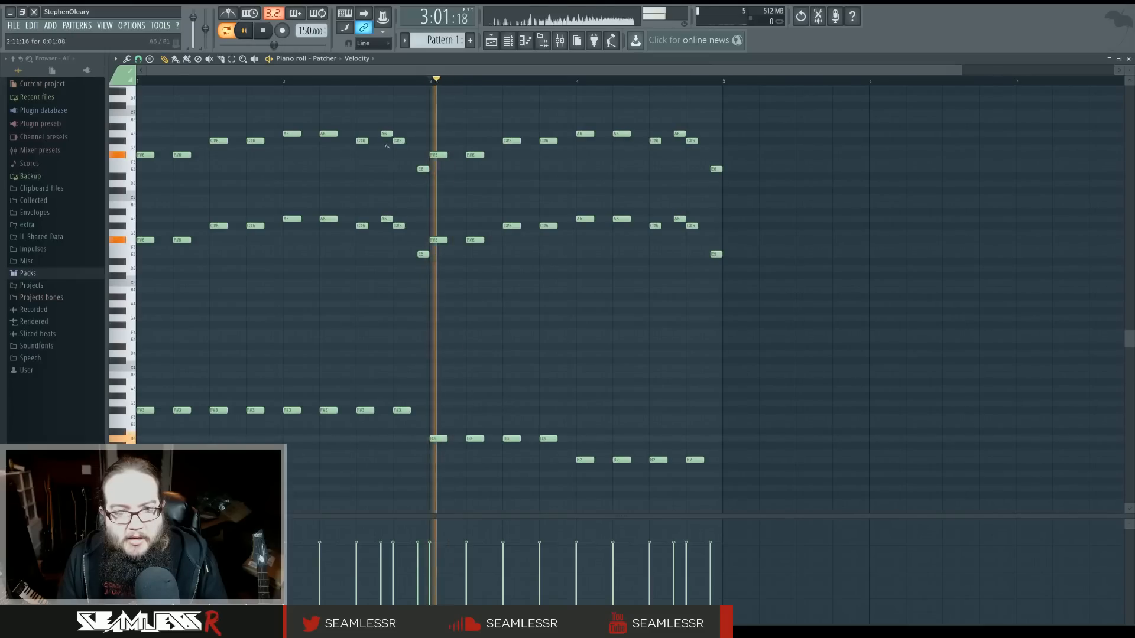
pyautogui.moveTo(387, 81); pyautogui.dragTo(198, 81)
# Try raising the bass notes of bar 3 to E3 and those of bar 4 to D3, and audition them
pyautogui.moveTo(438, 440); pyautogui.dragTo(720, 460)
pyautogui.press('Up')
pyautogui.press('Up')
pyautogui.press('Up')
pyautogui.press('Up')
pyautogui.press('Up')
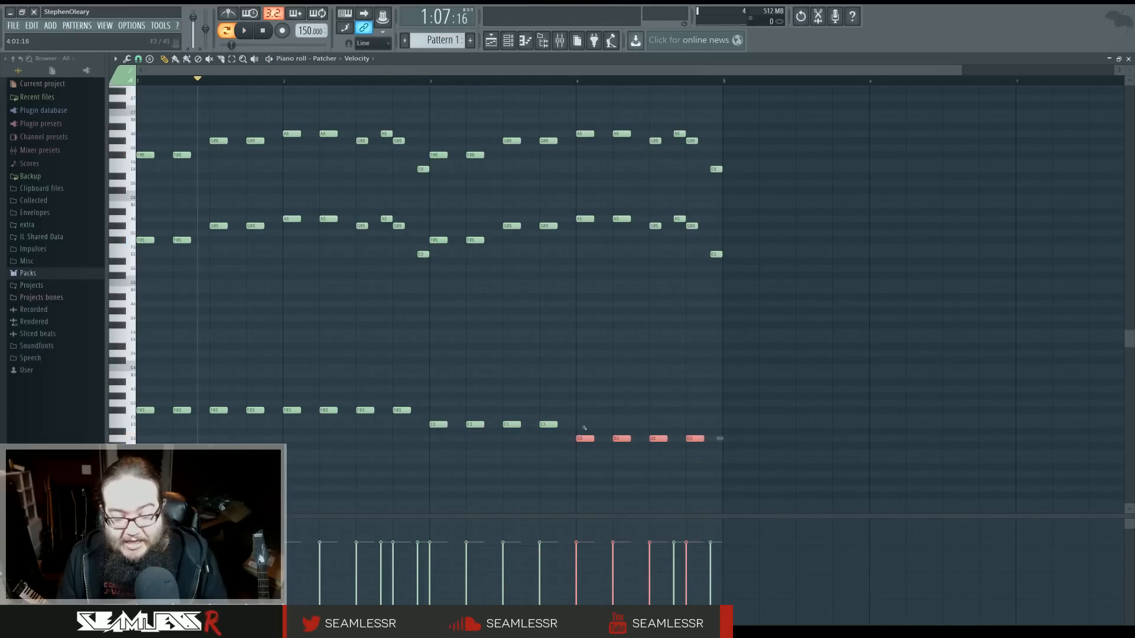
pyautogui.press('space')
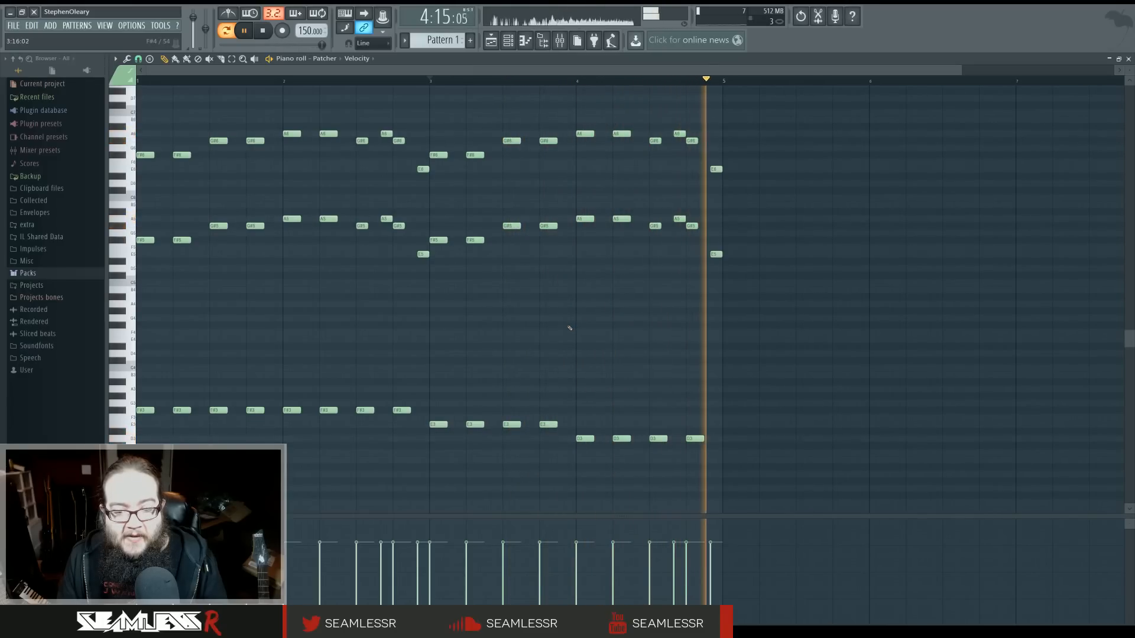
# Return the bass notes of bar 3 to D3 and those of bar 4 to B2, and play from bar 3
pyautogui.press('space')
pyautogui.moveTo(440, 420); pyautogui.dragTo(547, 442)
pyautogui.moveTo(708, 444); pyautogui.dragTo(586, 465)
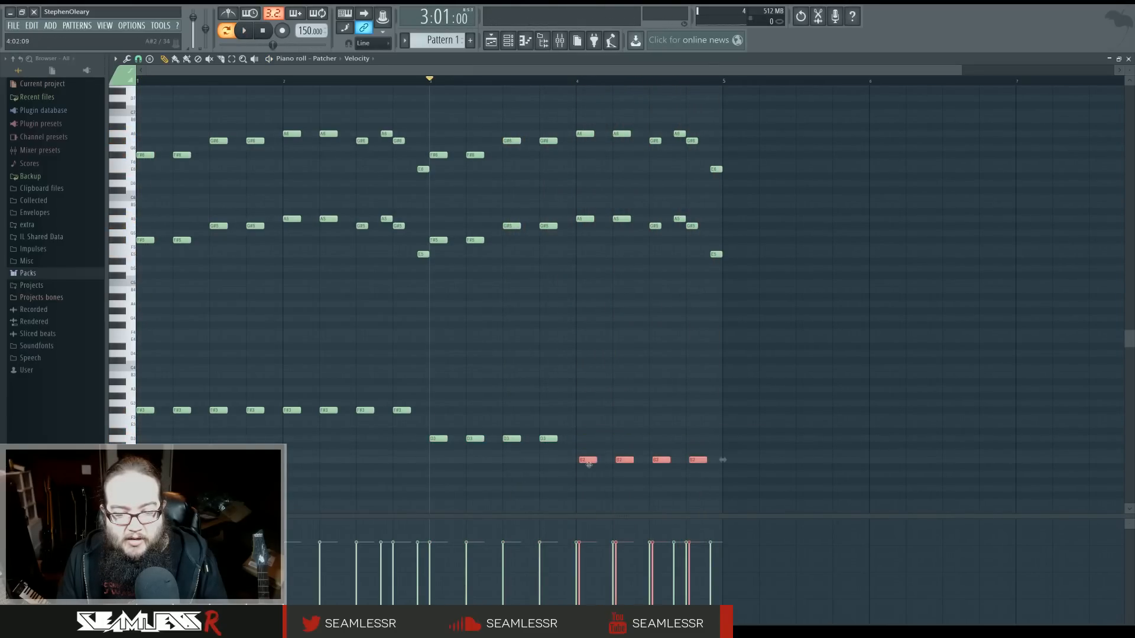
pyautogui.click(580, 393)
pyautogui.press('space')
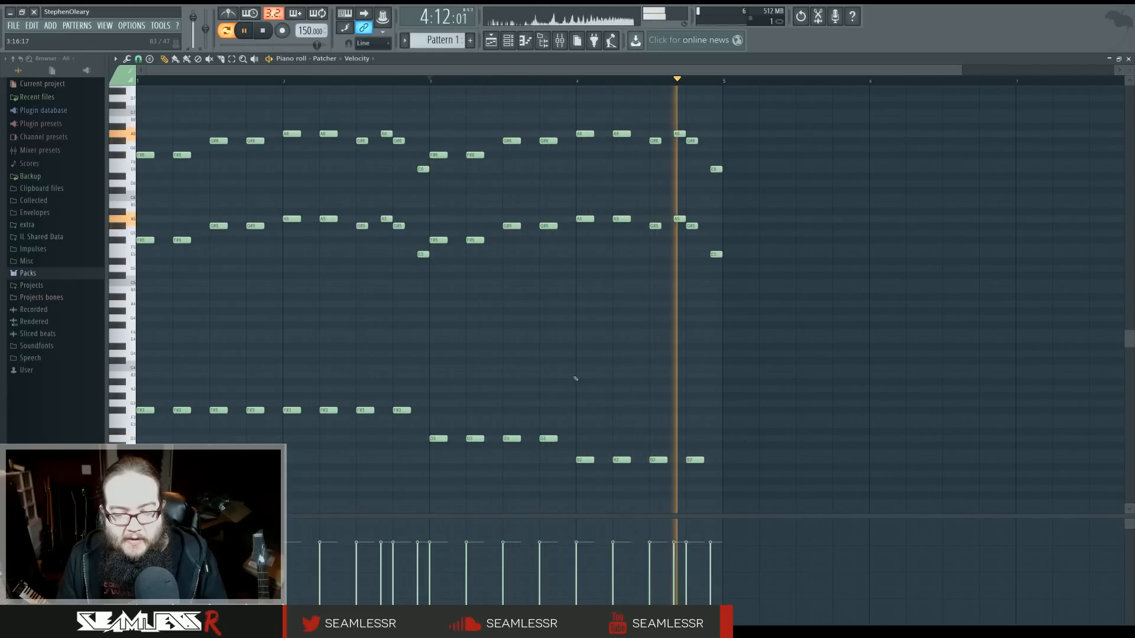
# Try raising the bar 4 bass notes to C#3 and audition the change from bar 3
pyautogui.press('space')
pyautogui.moveTo(578, 451); pyautogui.dragTo(754, 472)
pyautogui.press('space')
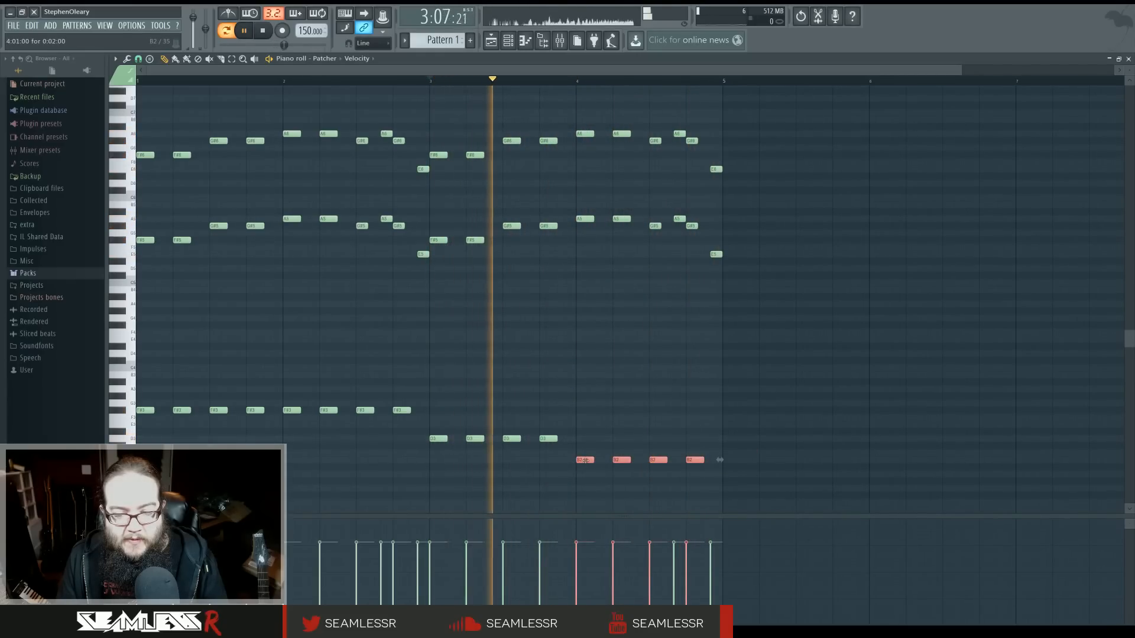
pyautogui.moveTo(586, 460); pyautogui.dragTo(585, 446)
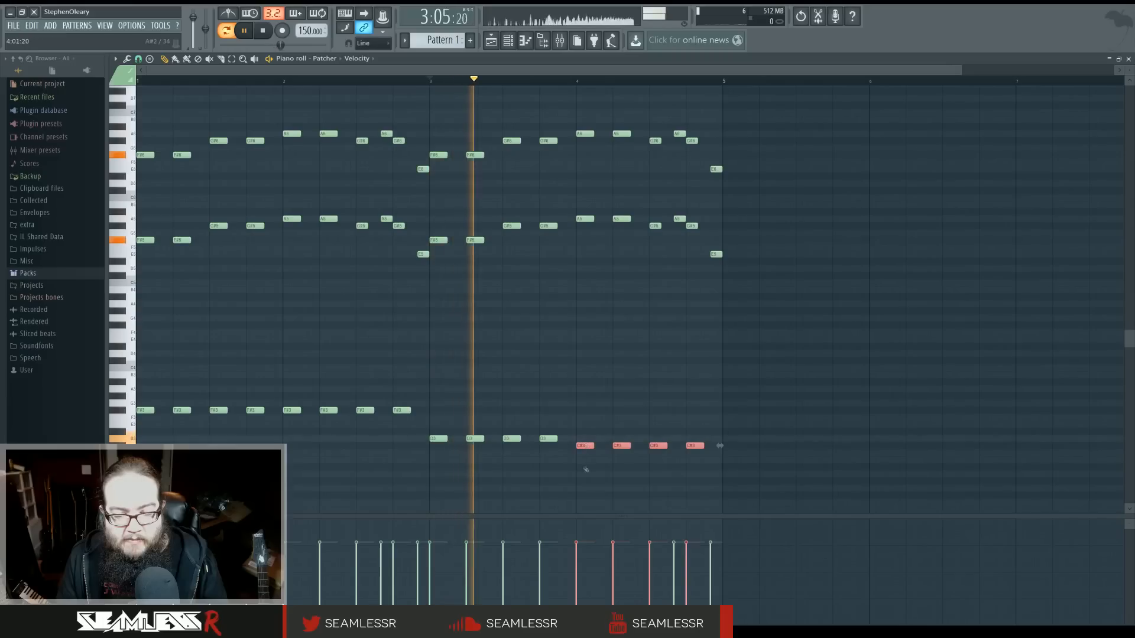
pyautogui.click(586, 464)
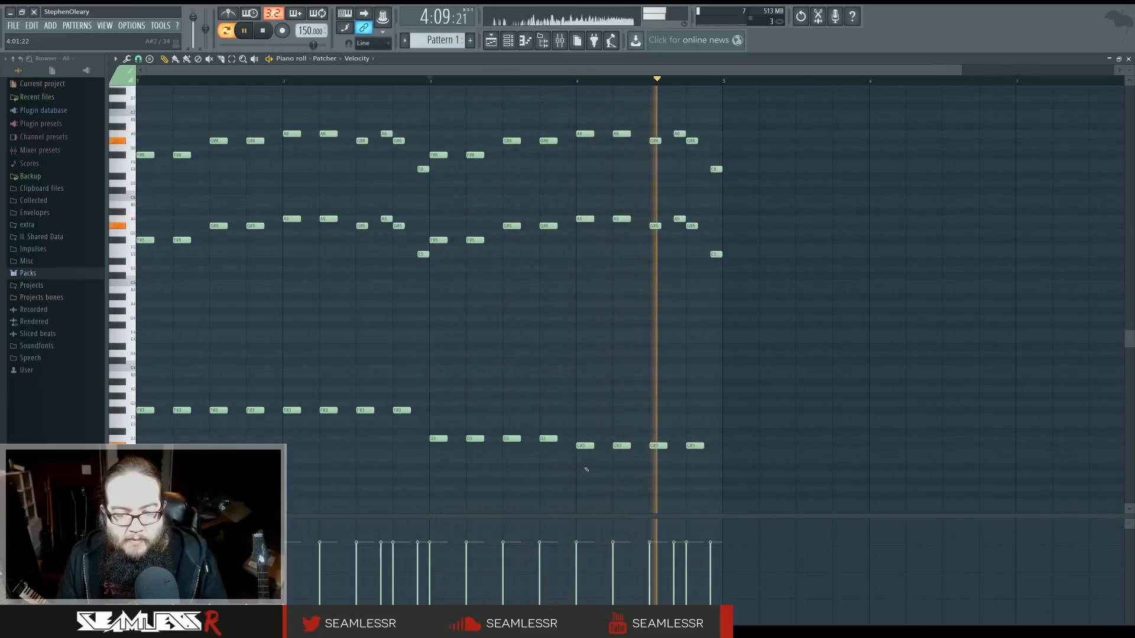
pyautogui.press('space')
# Move the bar 4 bass notes back down to B2 and deselect them
pyautogui.moveTo(584, 435); pyautogui.dragTo(706, 470)
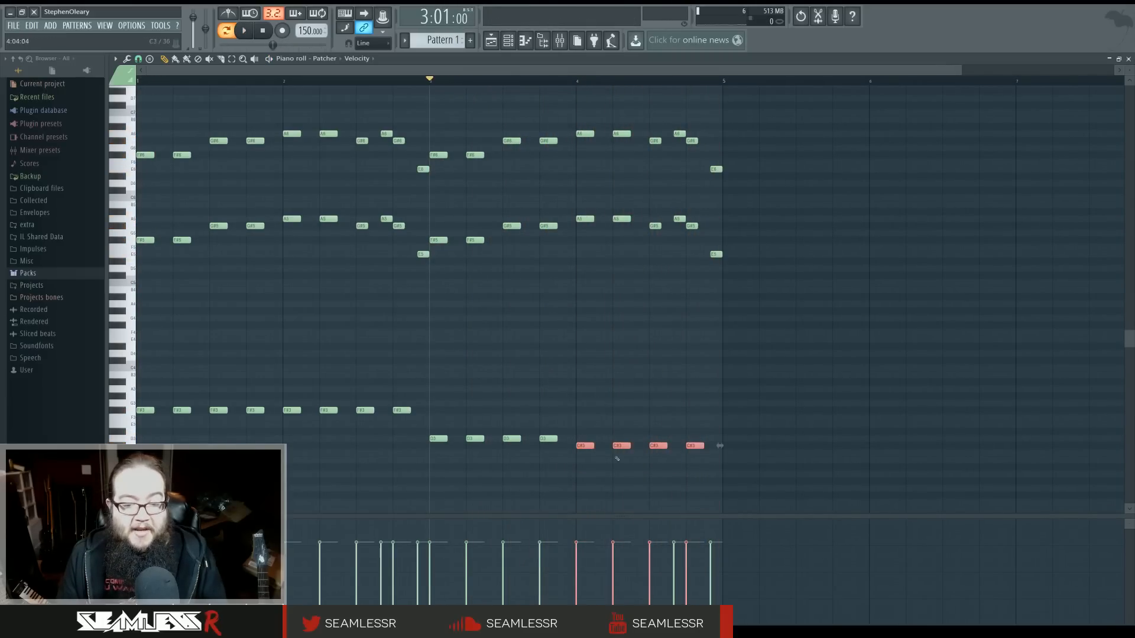
pyautogui.moveTo(585, 447); pyautogui.dragTo(585, 461)
pyautogui.keyDown('ctrl'); pyautogui.click(589, 446); pyautogui.keyUp('ctrl')
pyautogui.scroll(-1, 586, 459)
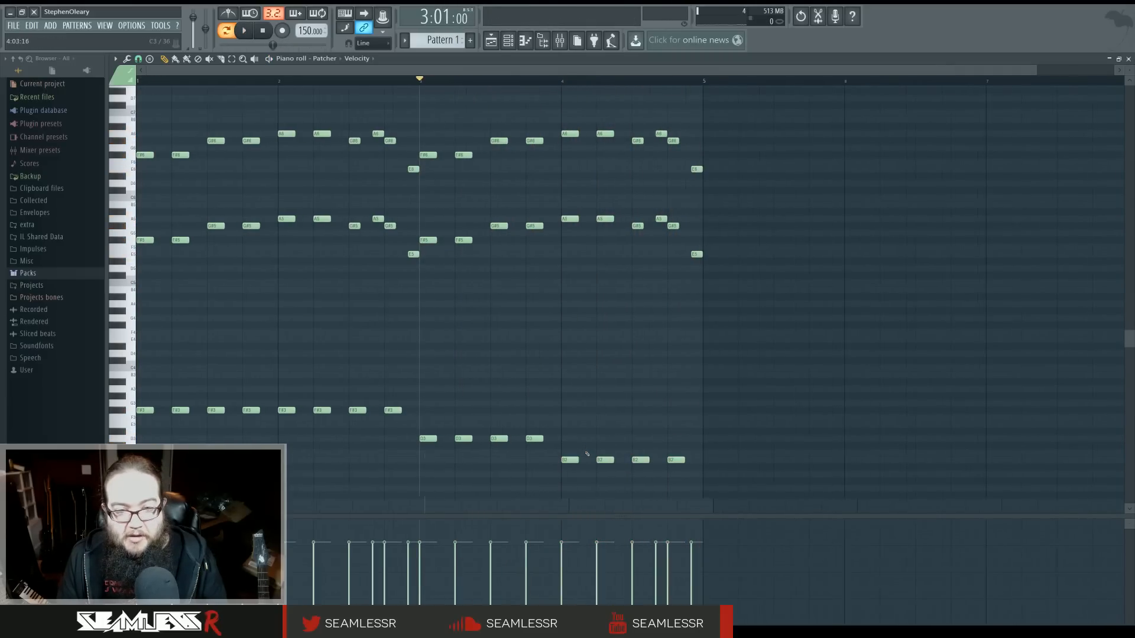
# Select all notes of bars 1 to 4, duplicate them into bars 5 to 8, and clear the selection
pyautogui.moveTo(764, 440); pyautogui.dragTo(53, 118)
pyautogui.moveTo(687, 460); pyautogui.dragTo(702, 467)
pyautogui.hotkey('ctrl', 'a')
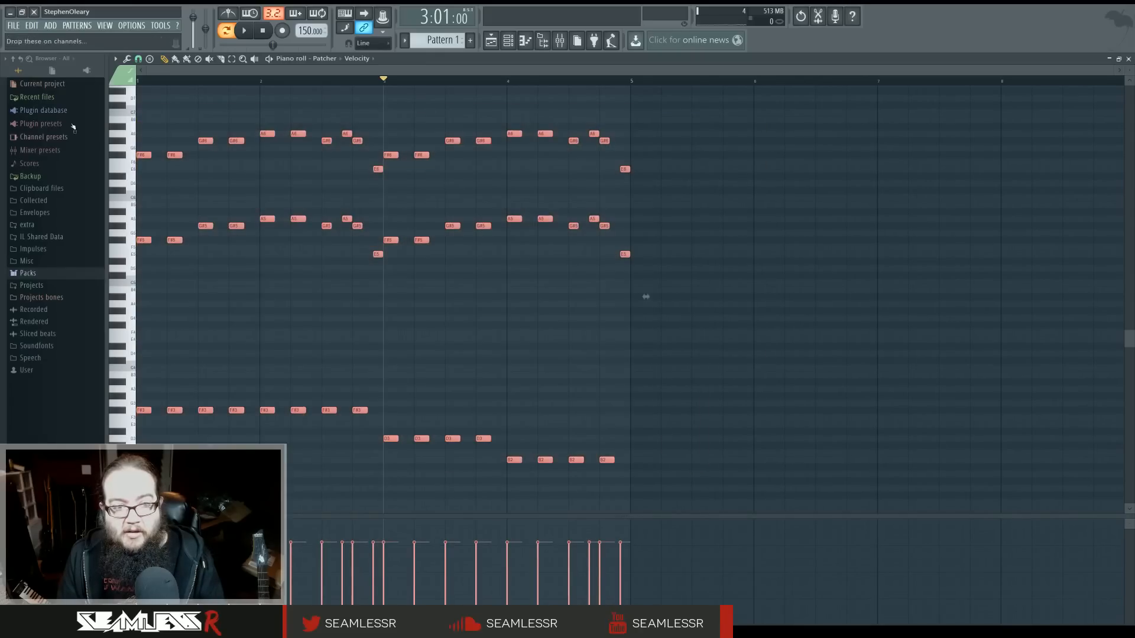
pyautogui.hotkey('ctrl', 'b')
pyautogui.keyDown('ctrl'); pyautogui.click(569, 353); pyautogui.keyUp('ctrl')
pyautogui.hscroll(5, 571, 356)
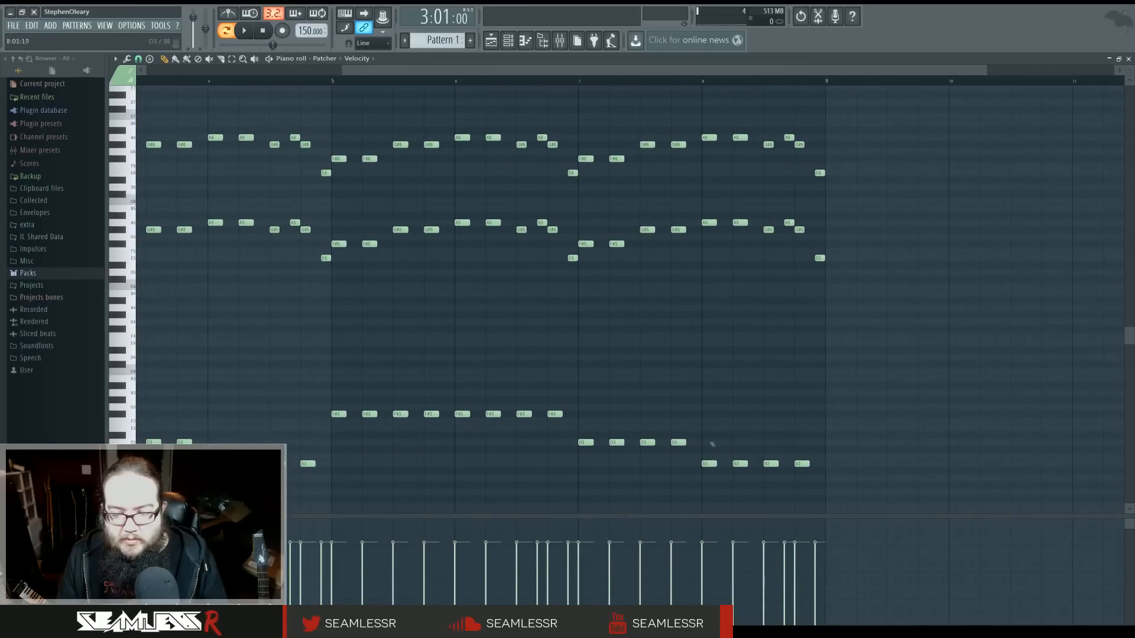
# During playback, raise the bar 8 bass notes to C#3 and the final melody notes to F5 and F6
pyautogui.press('space')
pyautogui.moveTo(711, 446); pyautogui.dragTo(802, 449)
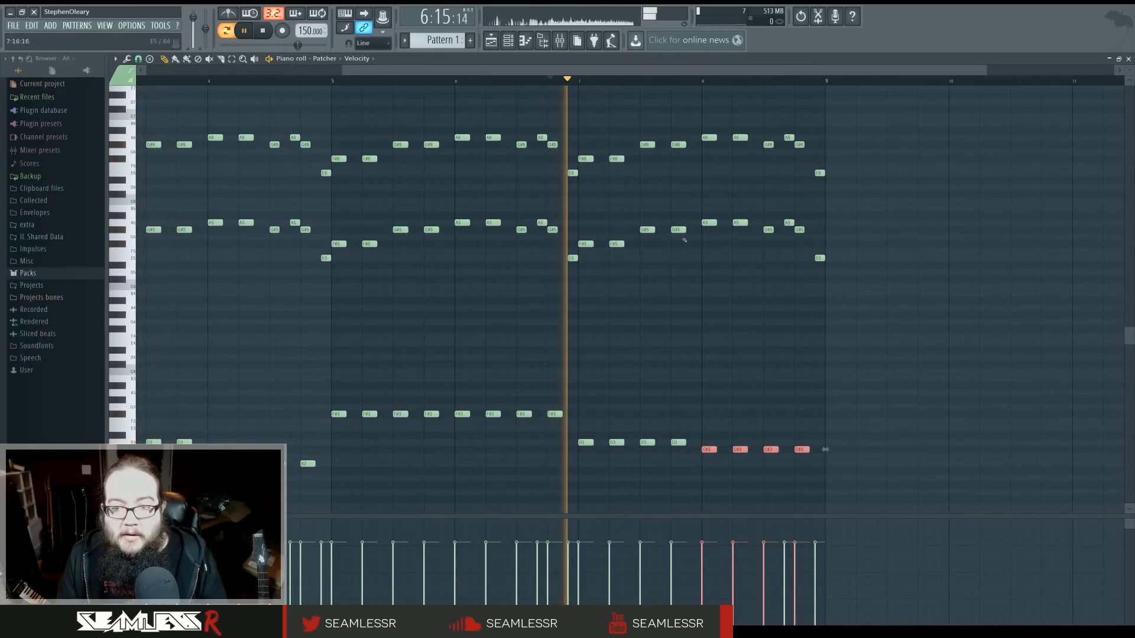
pyautogui.moveTo(862, 325)
pyautogui.mouseDown()
pyautogui.moveTo(814, 157)
pyautogui.moveTo(820, 166)
pyautogui.mouseUp()
pyautogui.press('space')
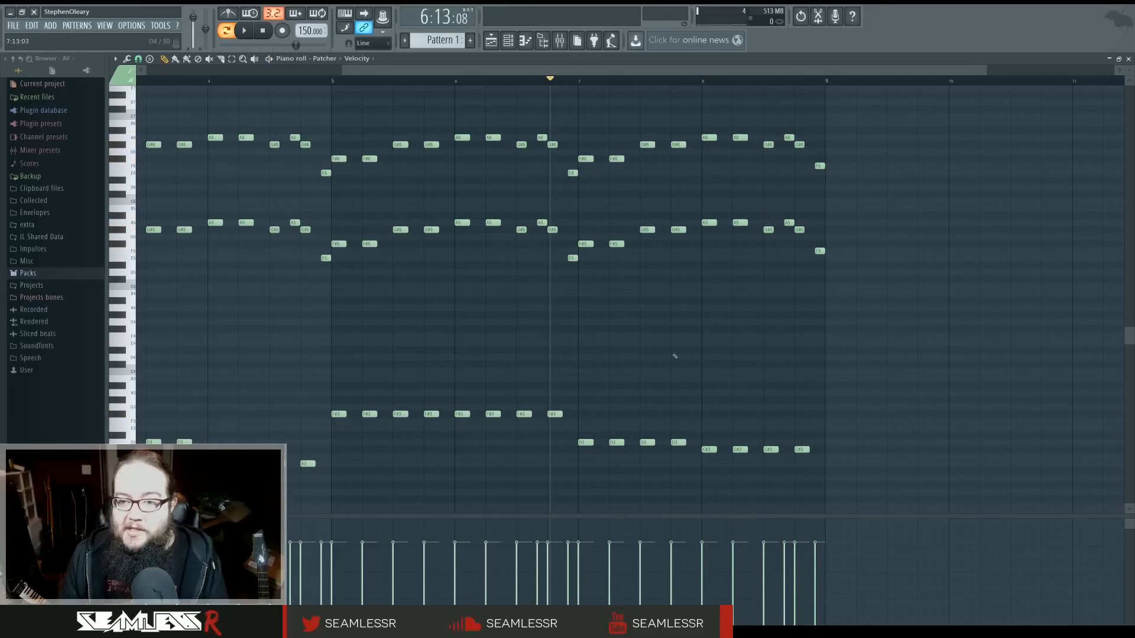
# Audition the varied ending in bars 7 and 8, starting playback from late in bar 6
pyautogui.moveTo(598, 345); pyautogui.dragTo(867, 365)
pyautogui.scroll(-2, 863, 363)
pyautogui.moveTo(594, 353); pyautogui.dragTo(611, 360)
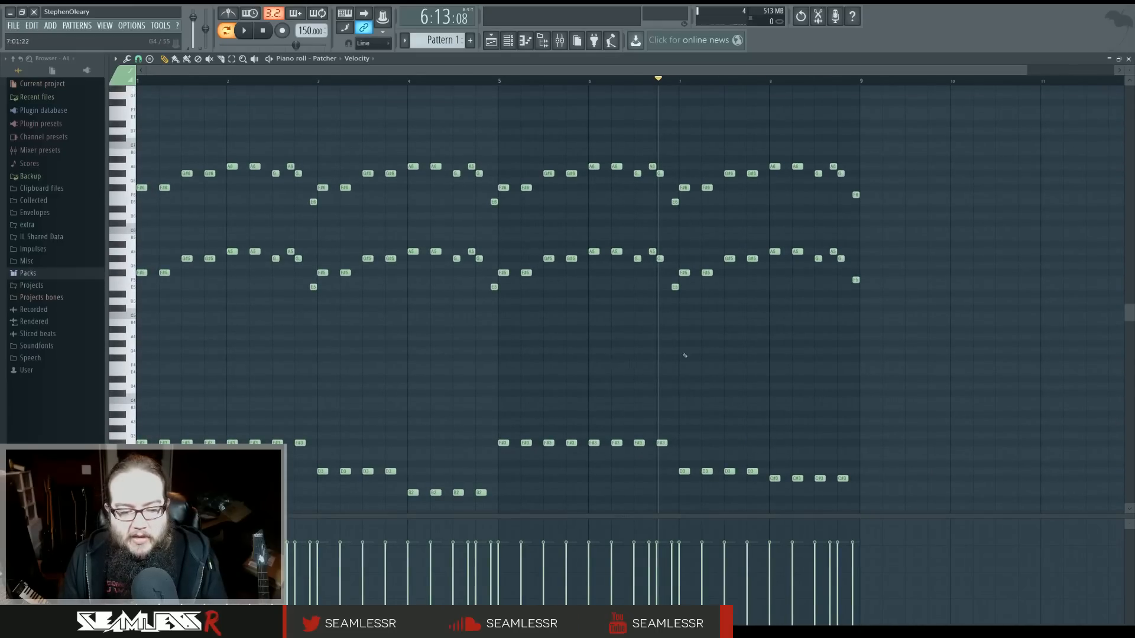
pyautogui.press('space')
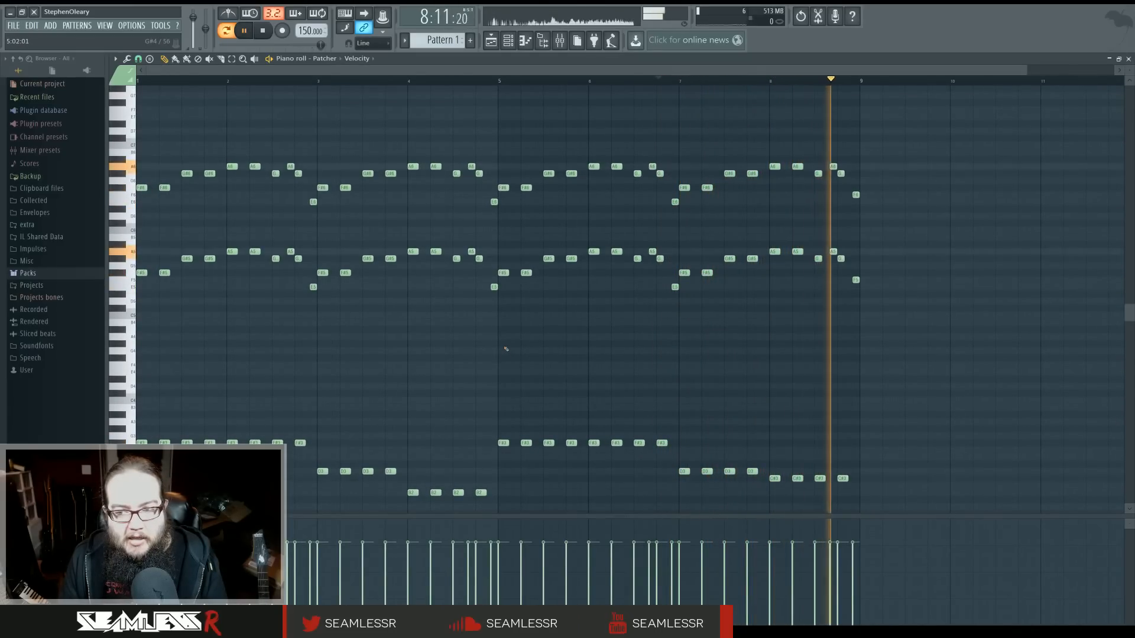
pyautogui.press('space')
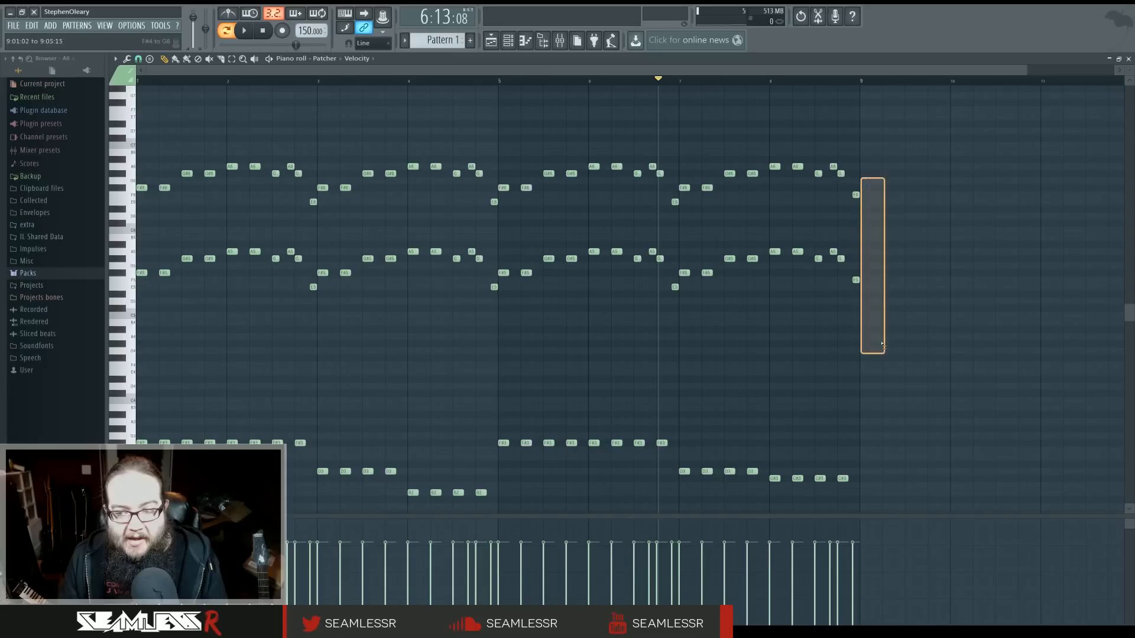
# Lower the final bar 8 melody notes to E5 and E6 and return the playback position to bar 1
pyautogui.moveTo(857, 196); pyautogui.dragTo(856, 202)
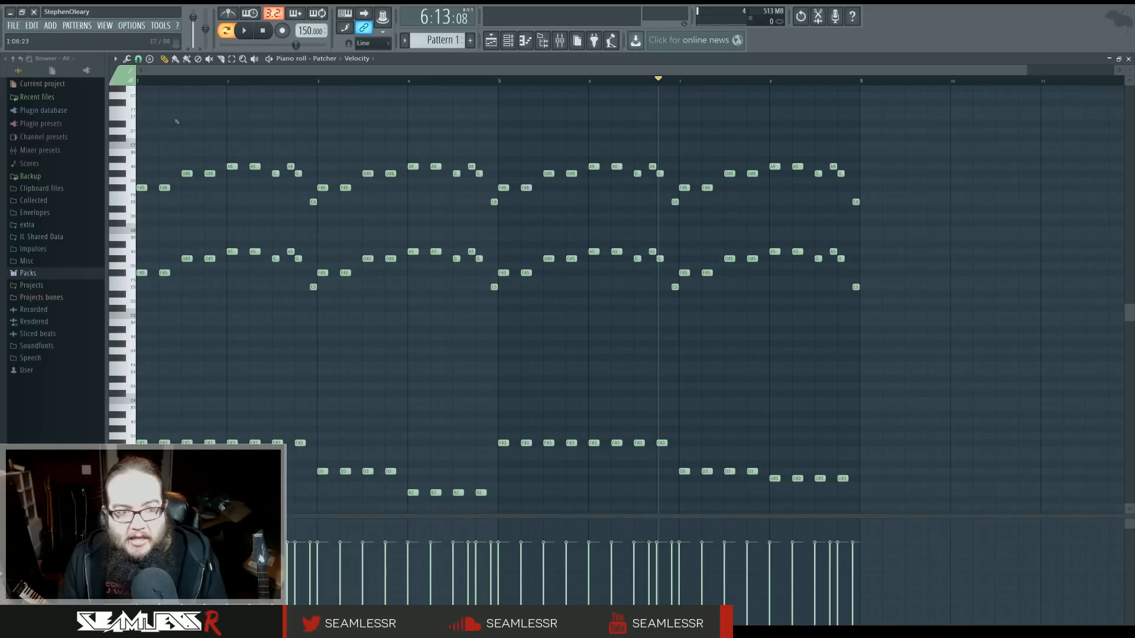
pyautogui.click(139, 81)
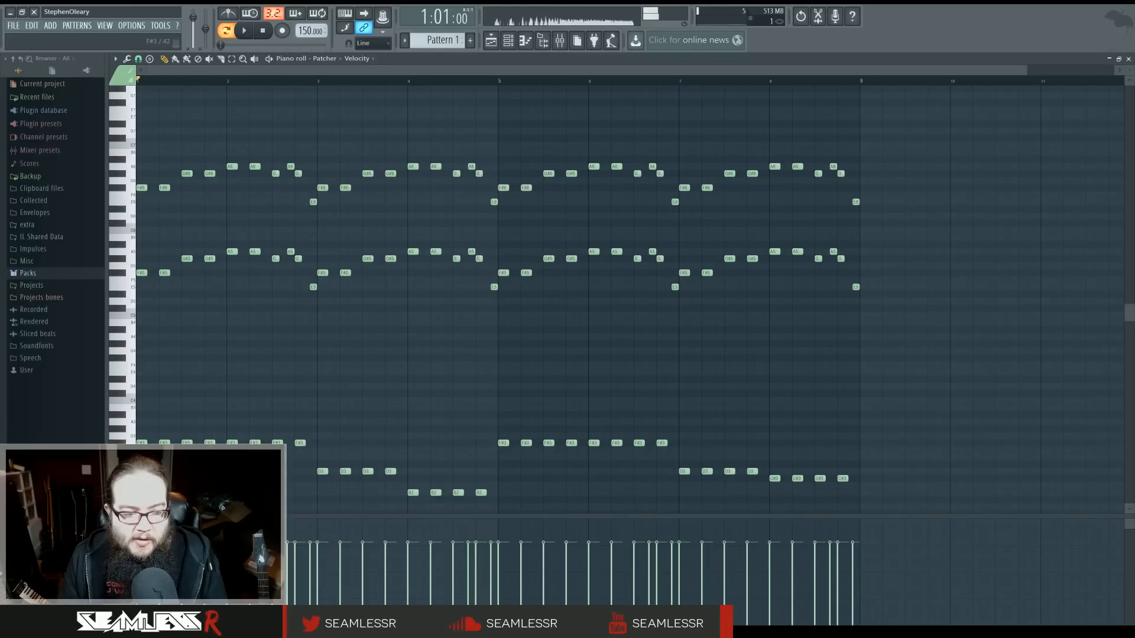
# Audition individual piano keys around the bass register, and play the opening of the pattern from bar 1
pyautogui.click(131, 408)
pyautogui.click(131, 401)
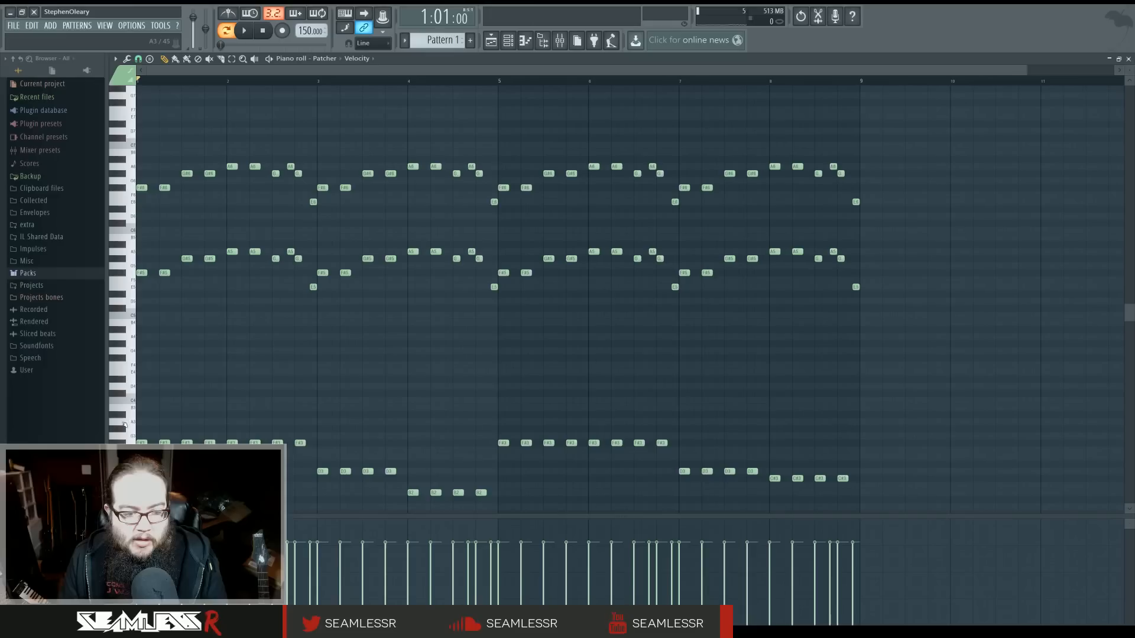
pyautogui.click(126, 422)
pyautogui.click(127, 435)
pyautogui.click(134, 422)
pyautogui.click(121, 465)
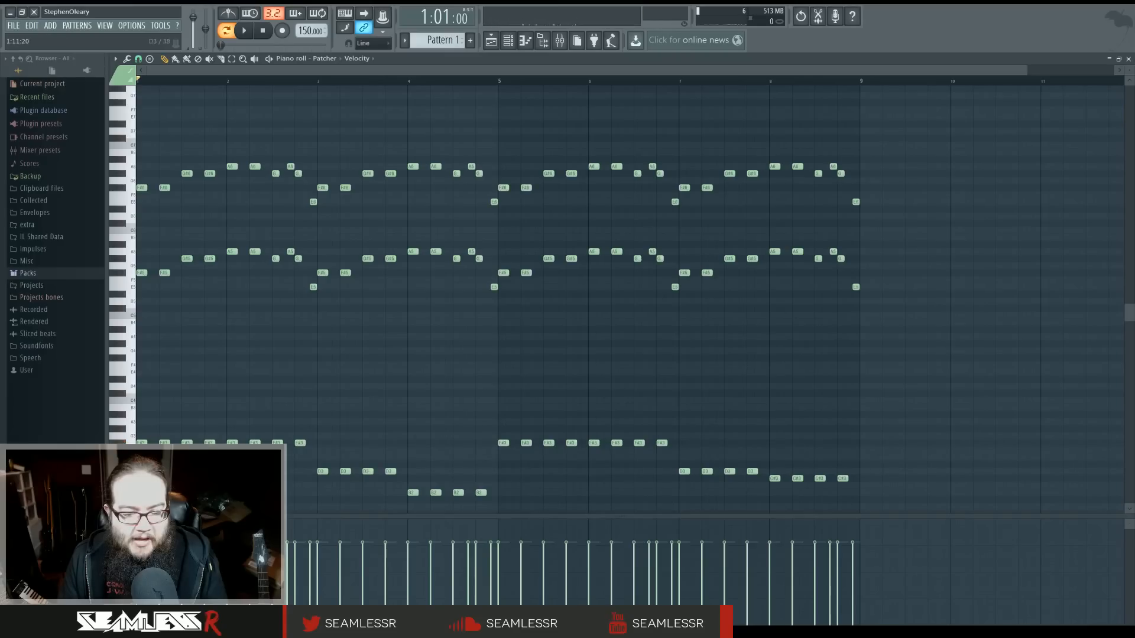
pyautogui.press('space')
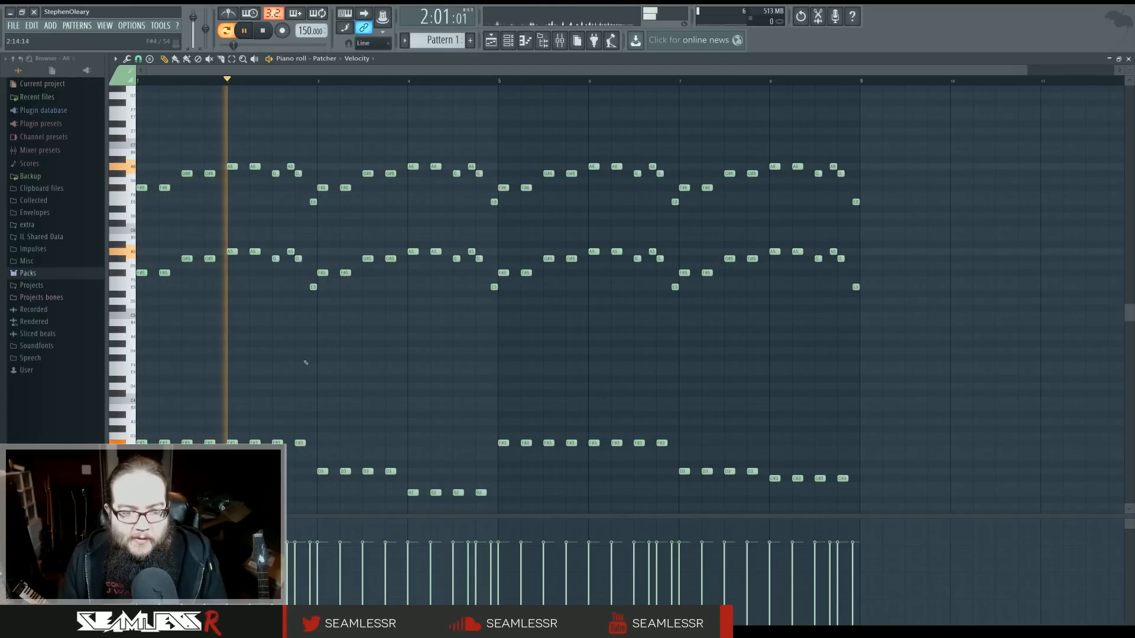
pyautogui.press('space')
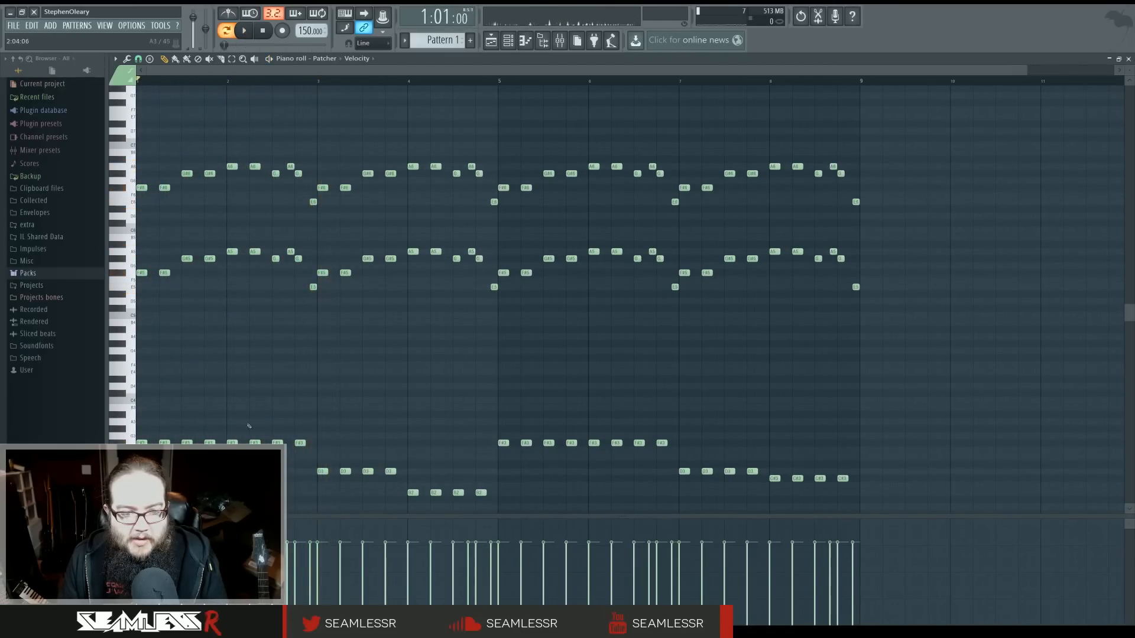
# Lengthen the G#5 and G#6 notes on beat 3 of bar 2 to match the bass note, and play them back
pyautogui.scroll(5, 249, 426)
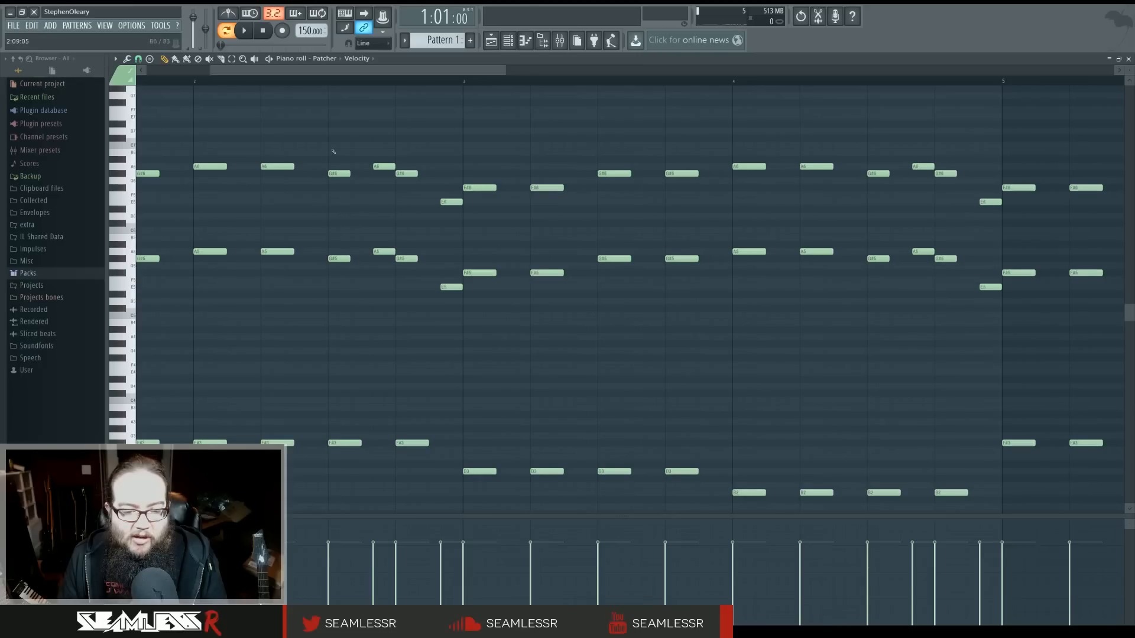
pyautogui.moveTo(334, 152); pyautogui.dragTo(346, 260)
pyautogui.click(360, 260)
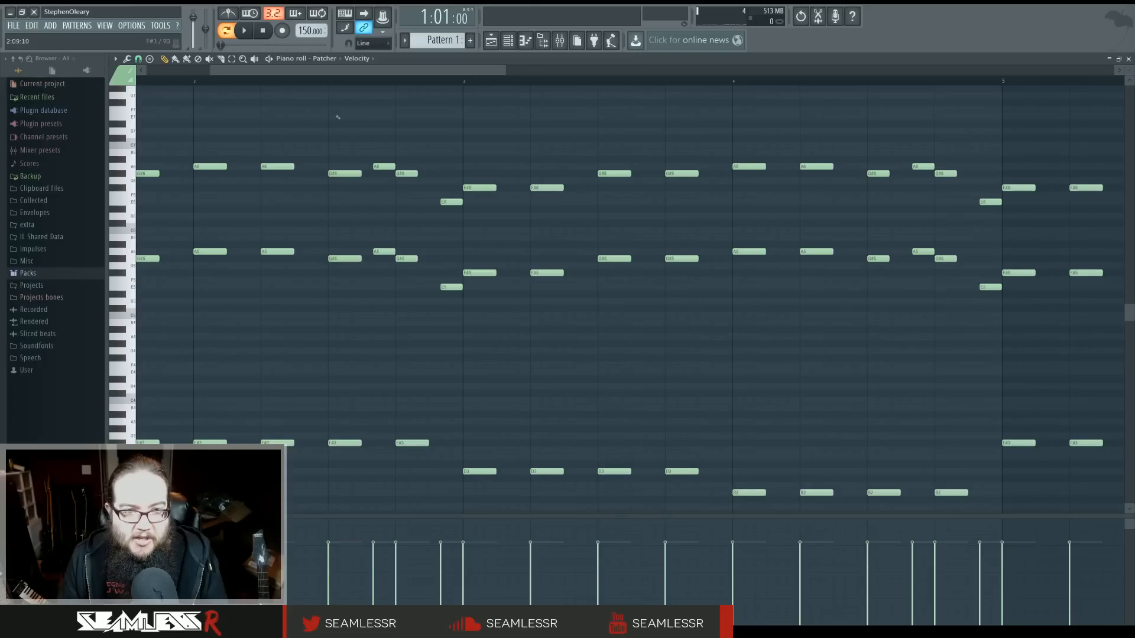
pyautogui.press('space')
pyautogui.press('space')
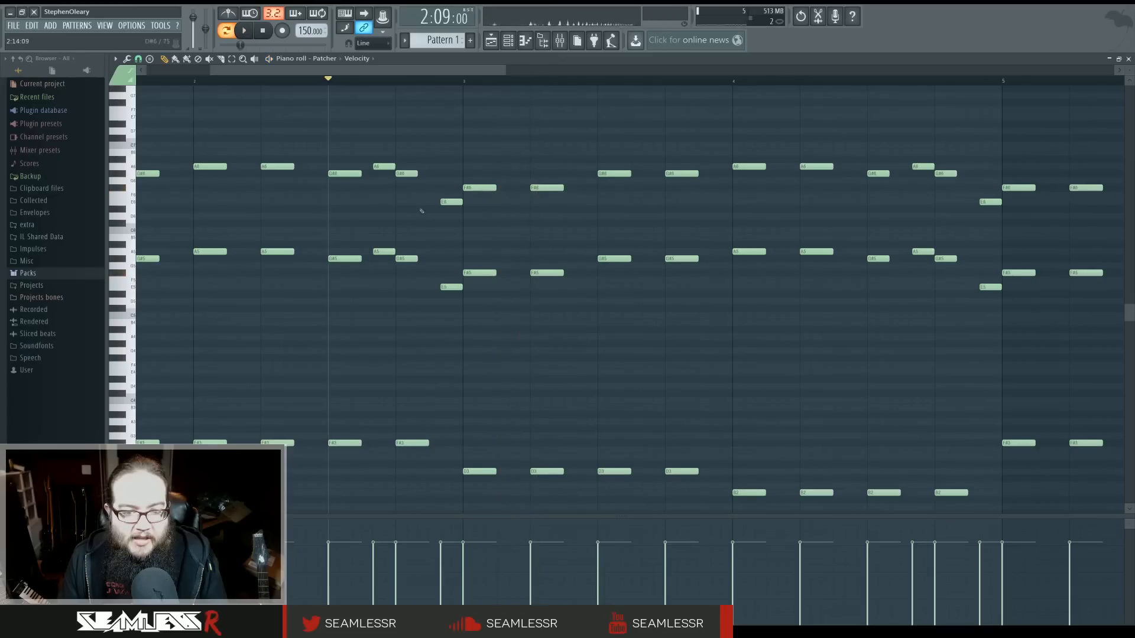
# Lengthen the G#5 and G#6 notes on beat 4 of bar 2 to the bass note's length, and audition the change
pyautogui.moveTo(402, 155); pyautogui.dragTo(417, 260)
pyautogui.moveTo(419, 173); pyautogui.dragTo(431, 174)
pyautogui.press('space')
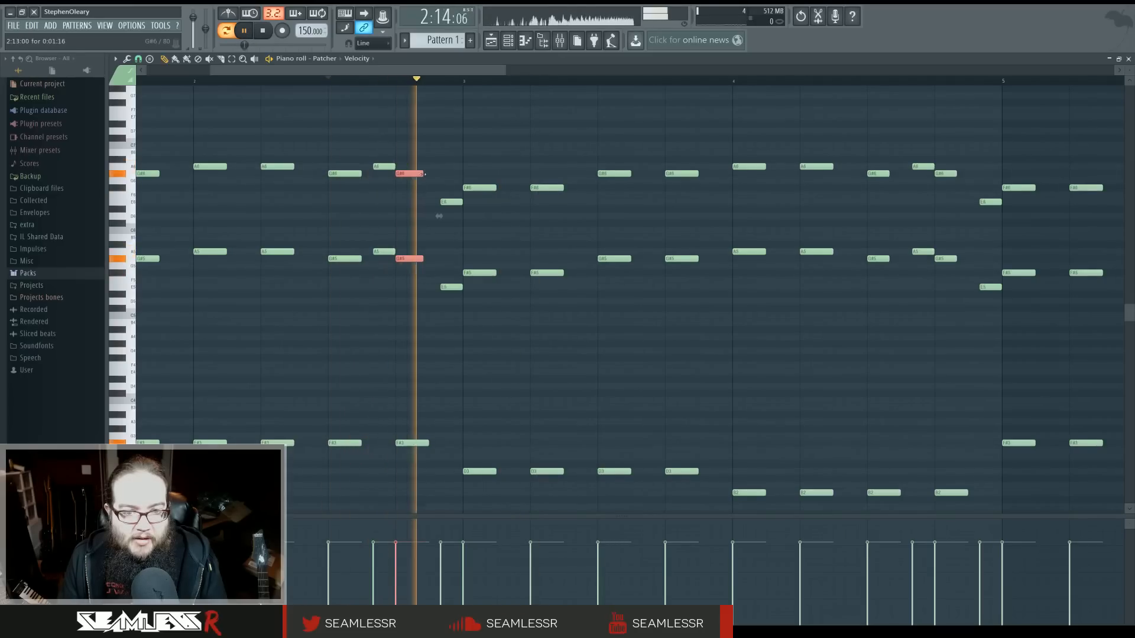
pyautogui.press('space')
pyautogui.press('space')
pyautogui.click(433, 331)
pyautogui.scroll(-4, 433, 331)
pyautogui.press('space')
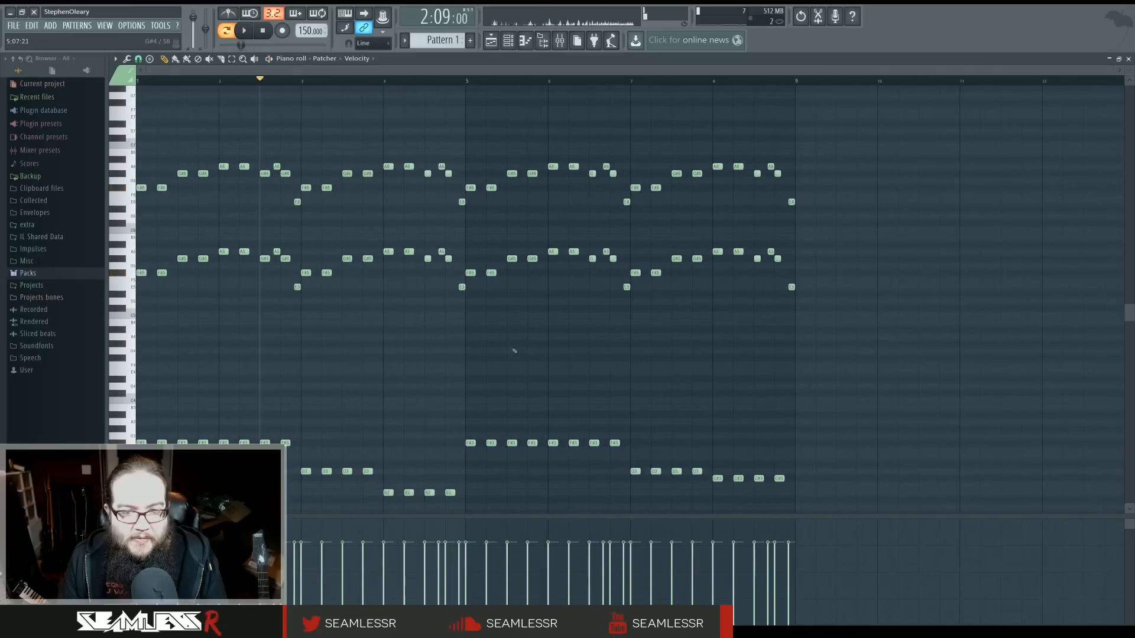
# Check the viewer chat on the Twitch broadcast dashboard and return to the piano roll in FL Studio
pyautogui.scroll(3, 428, 403)
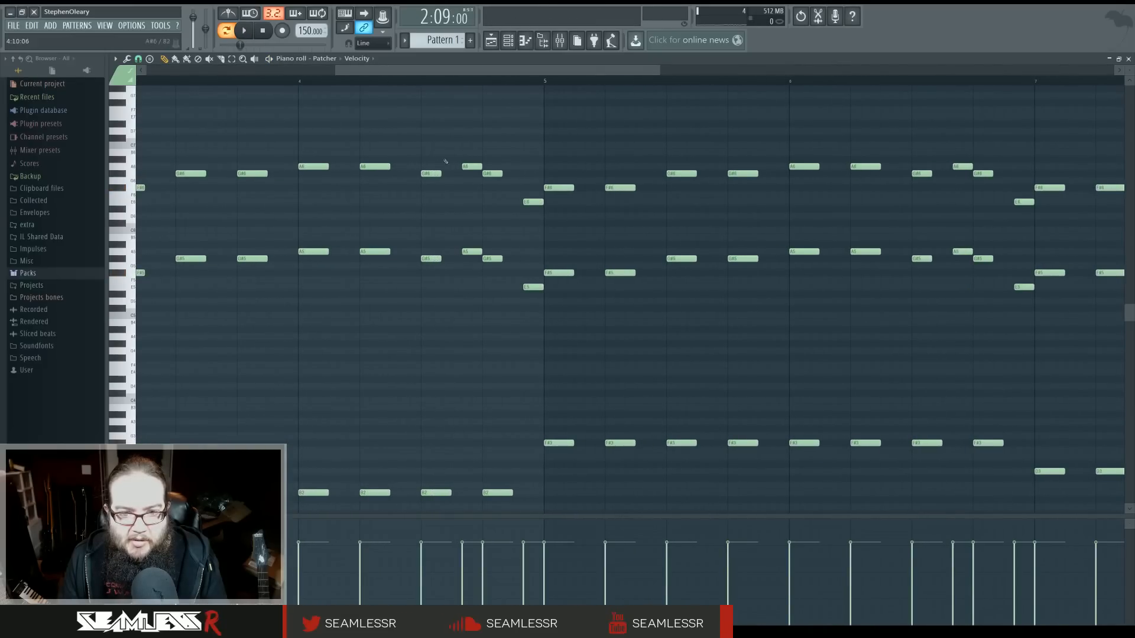
pyautogui.scroll(-4, 374, 354)
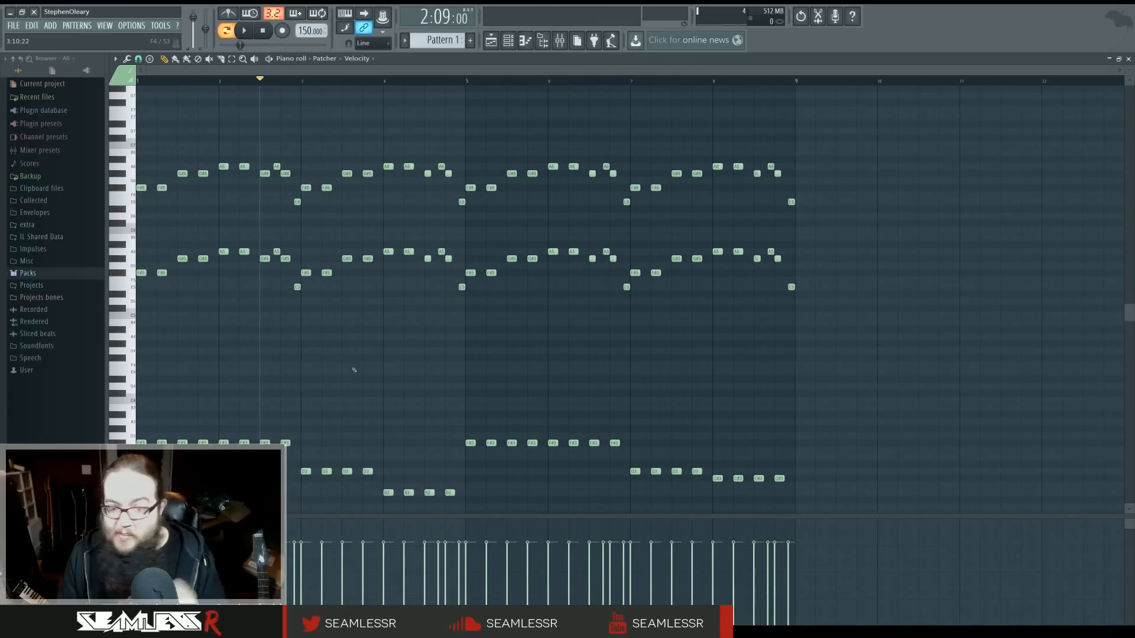
pyautogui.hotkey('alt', 'Tab')
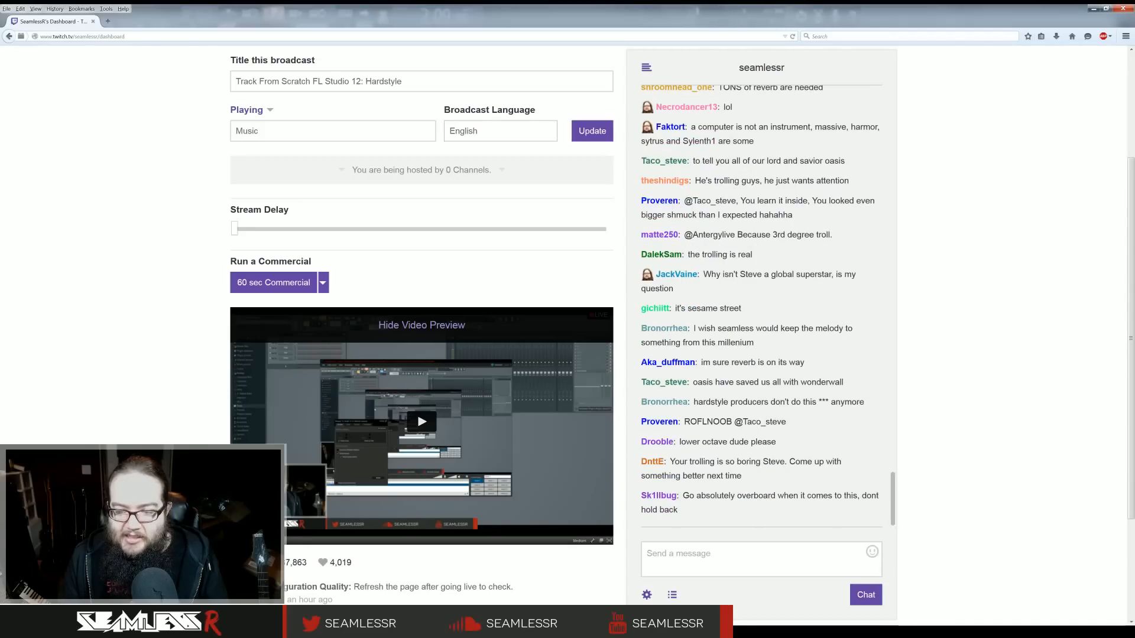
pyautogui.hotkey('alt', 'Tab')
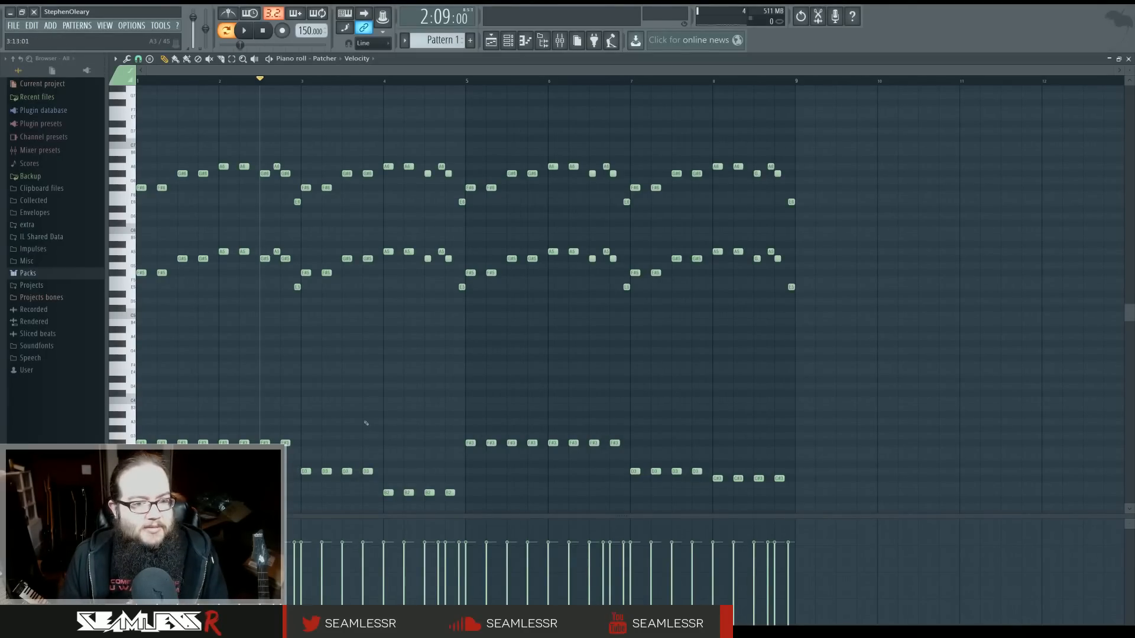
pyautogui.press('space')
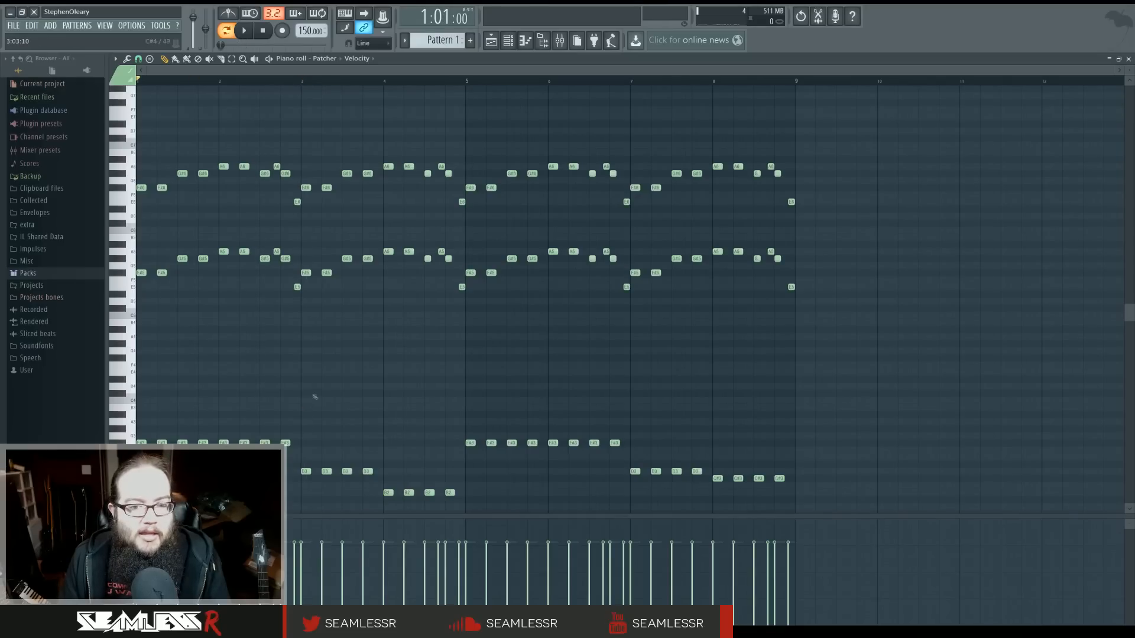
pyautogui.scroll(2, 319, 397)
pyautogui.scroll(-5, 337, 399)
pyautogui.scroll(4, 354, 401)
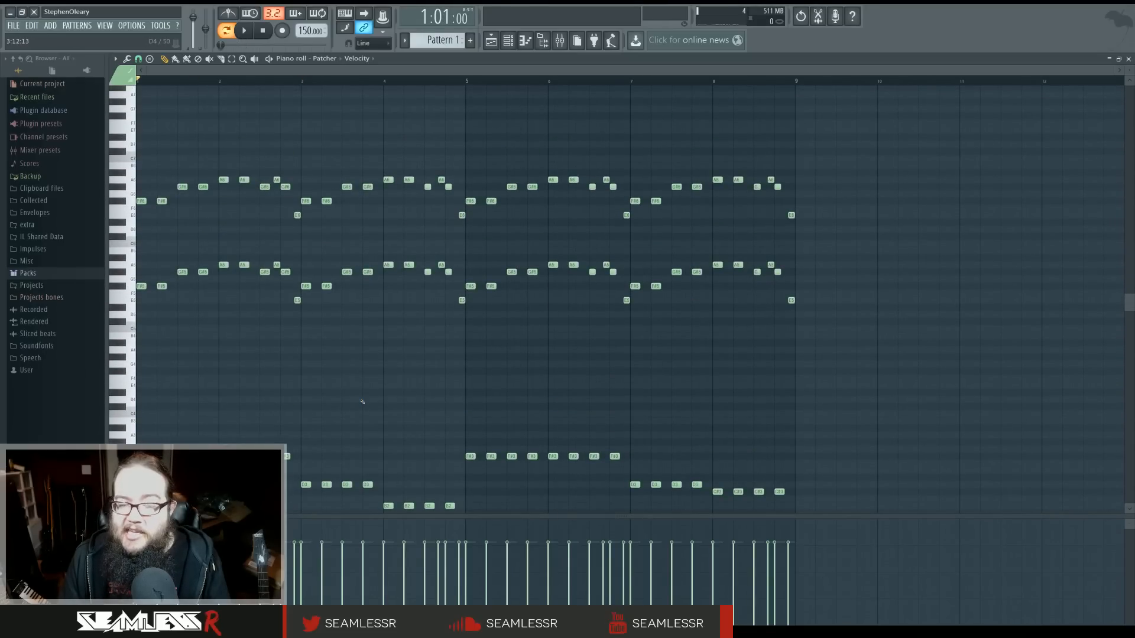
pyautogui.scroll(-1, 363, 402)
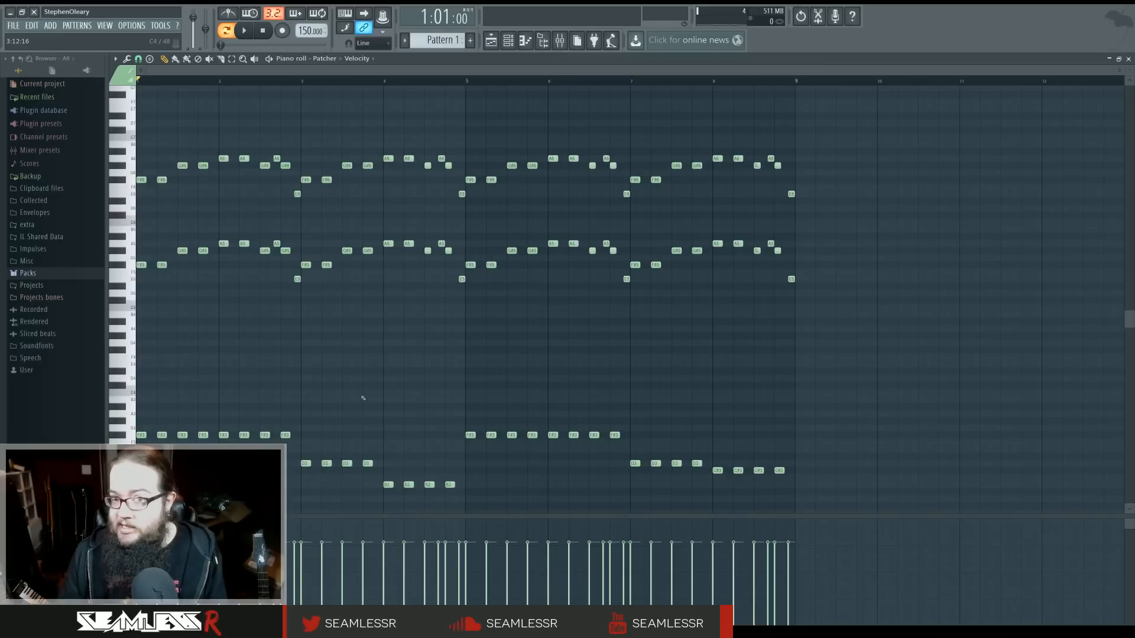
pyautogui.scroll(-1, 335, 370)
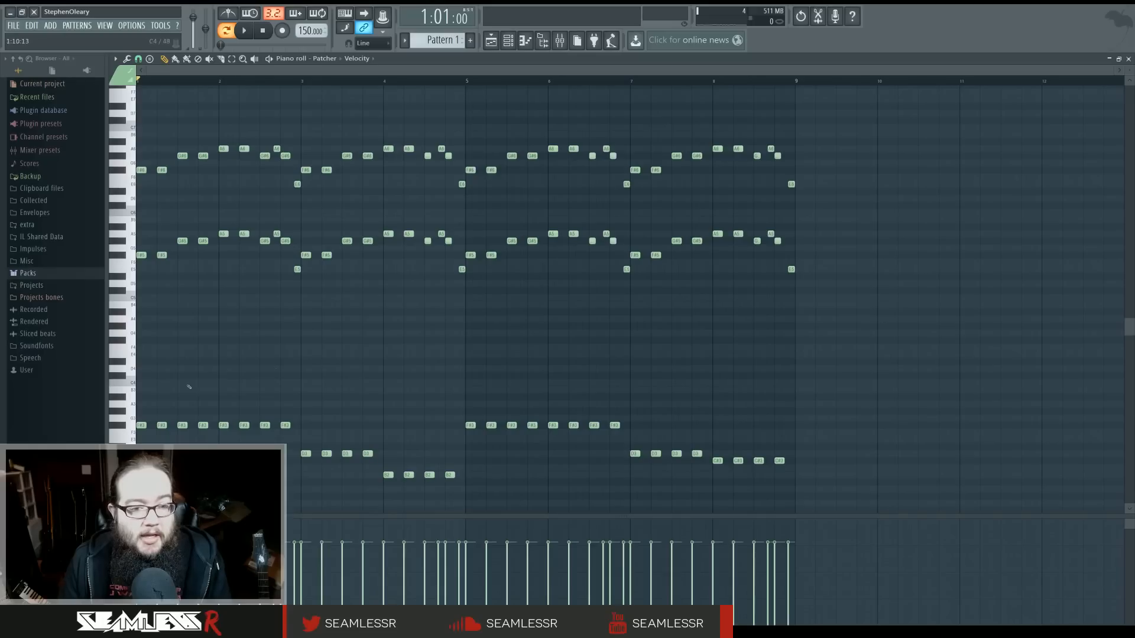
pyautogui.scroll(2, 189, 387)
pyautogui.moveTo(283, 359); pyautogui.dragTo(378, 361)
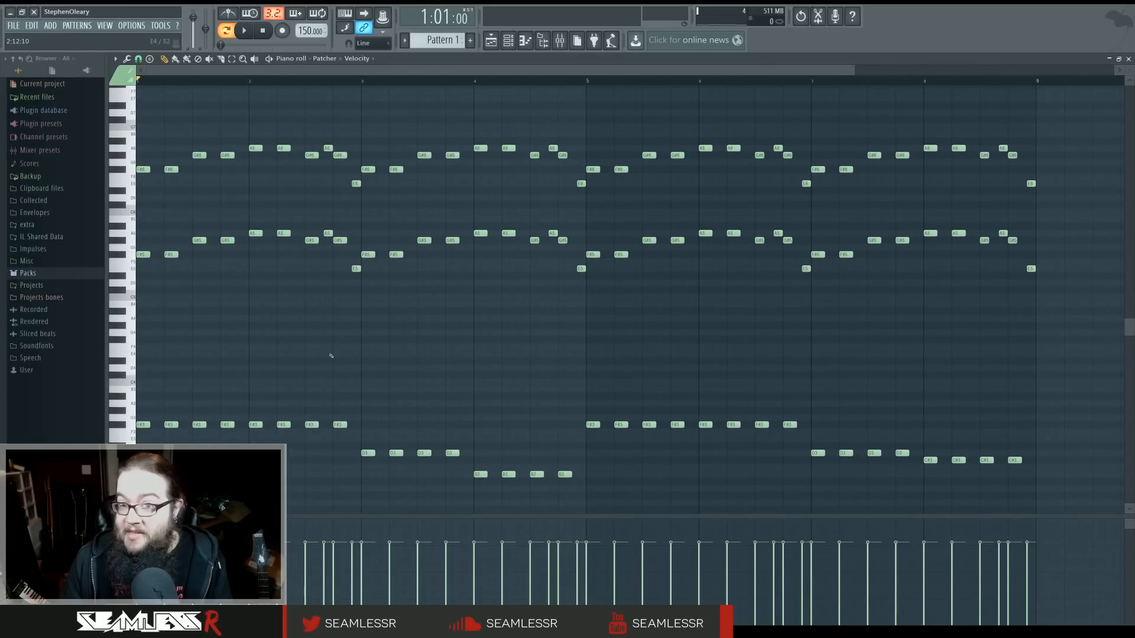
pyautogui.scroll(1, 372, 384)
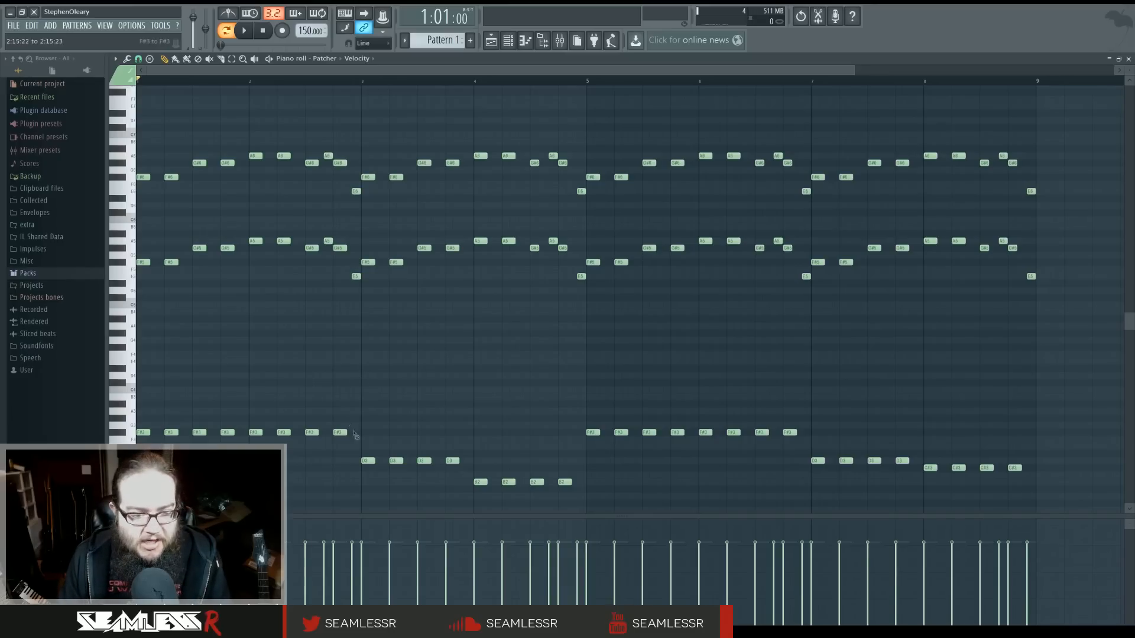
pyautogui.moveTo(356, 436); pyautogui.dragTo(150, 418)
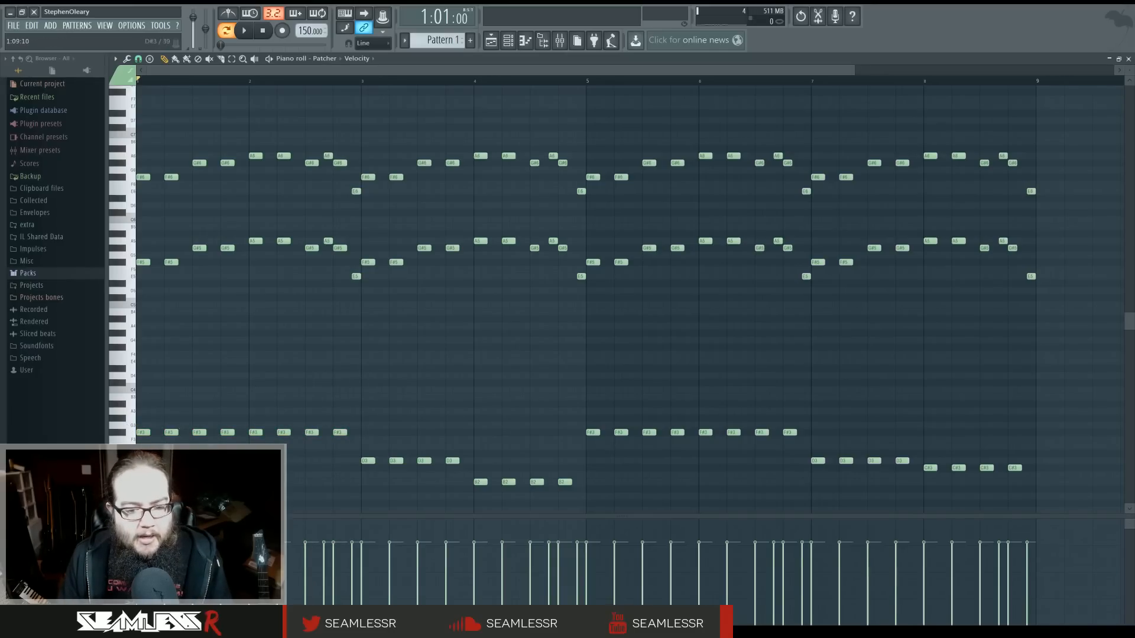
# Play the pattern from bar 1 into bar 4 to judge the bass line under the melody
pyautogui.scroll(1, 195, 453)
pyautogui.moveTo(236, 444); pyautogui.dragTo(317, 427)
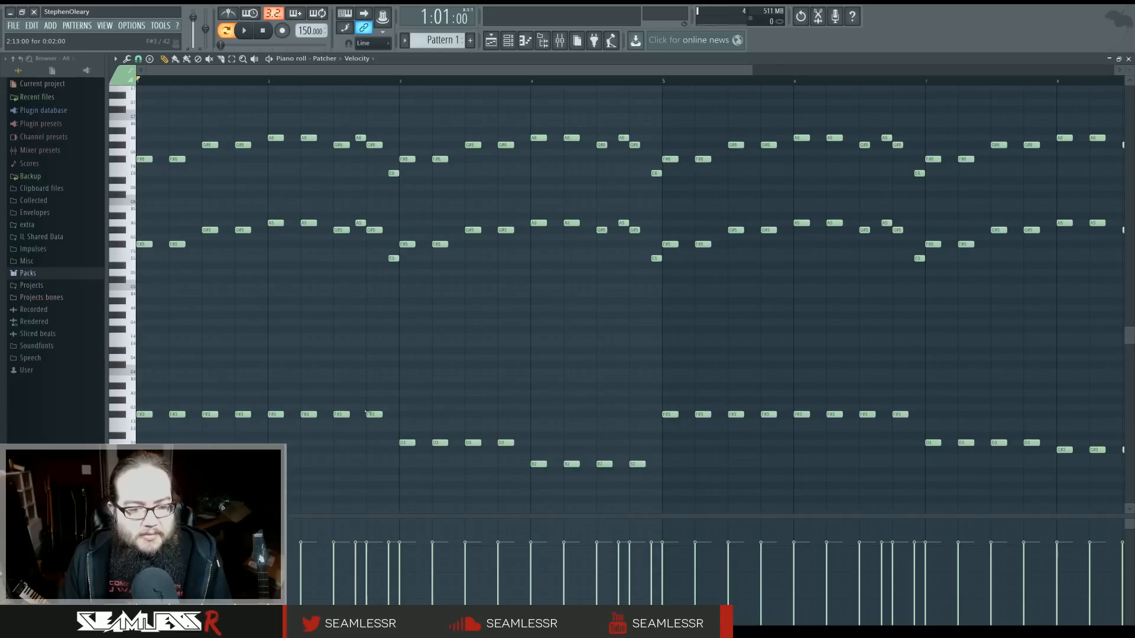
pyautogui.press('space')
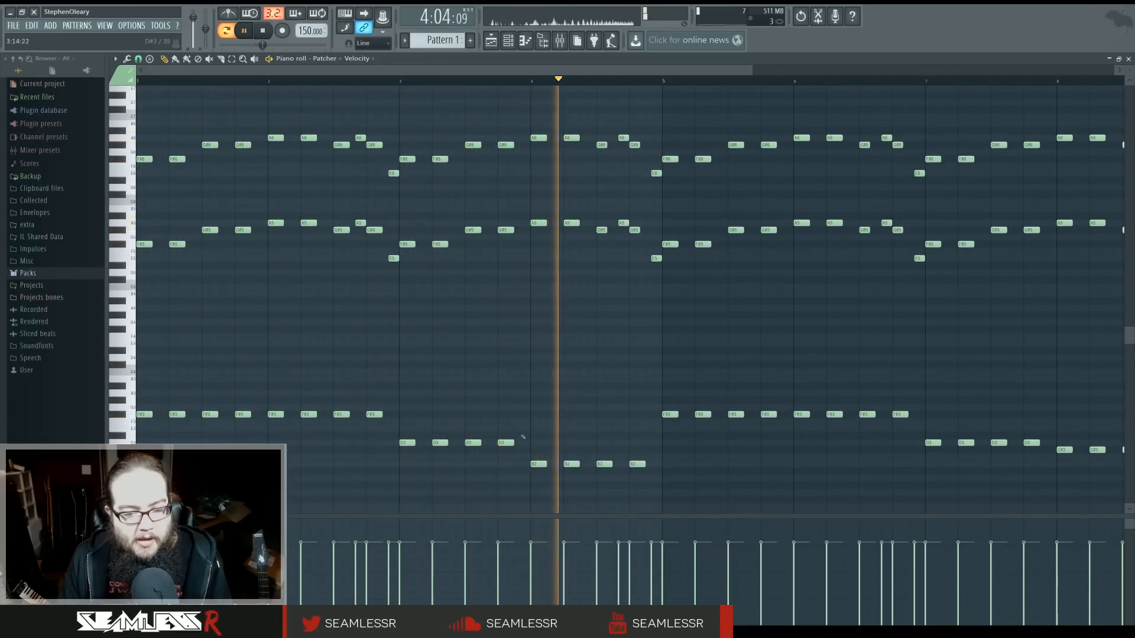
pyautogui.press('space')
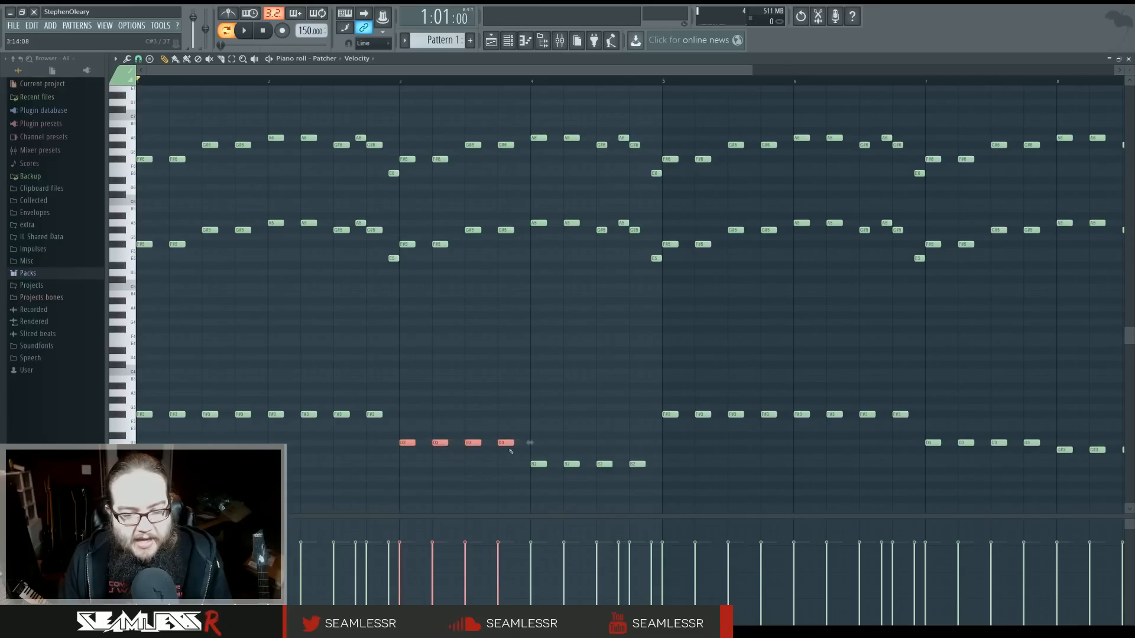
# Try the bar 3 bass notes at B2 and the bar 4 bass notes at D#3 during playback
pyautogui.moveTo(505, 444); pyautogui.dragTo(507, 465)
pyautogui.hotkey('ctrl', 'b')
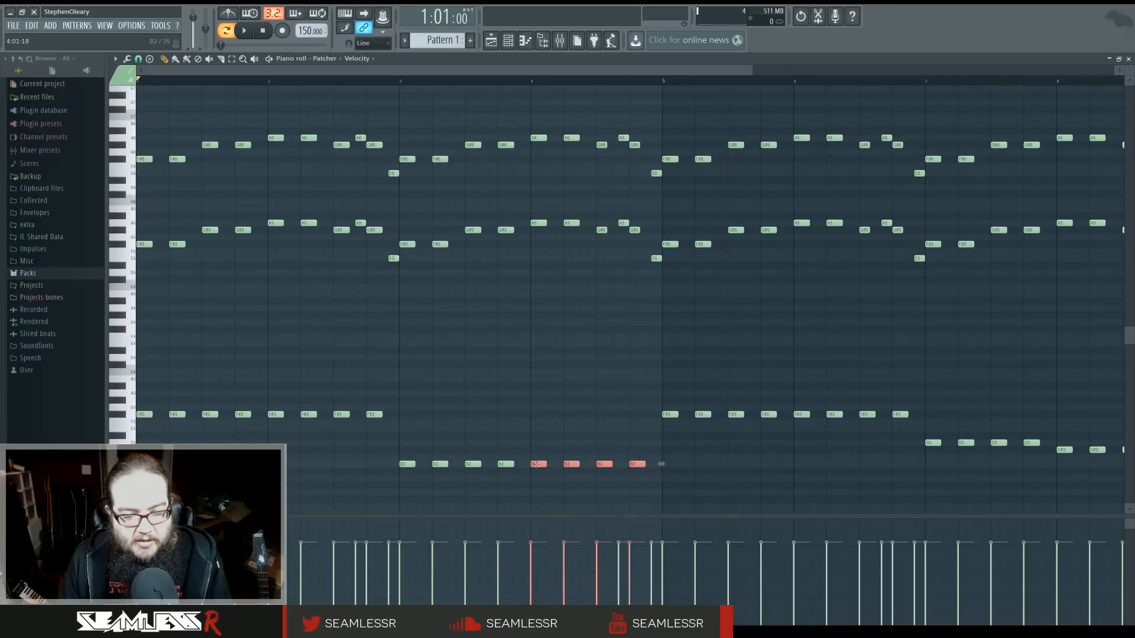
pyautogui.press('space')
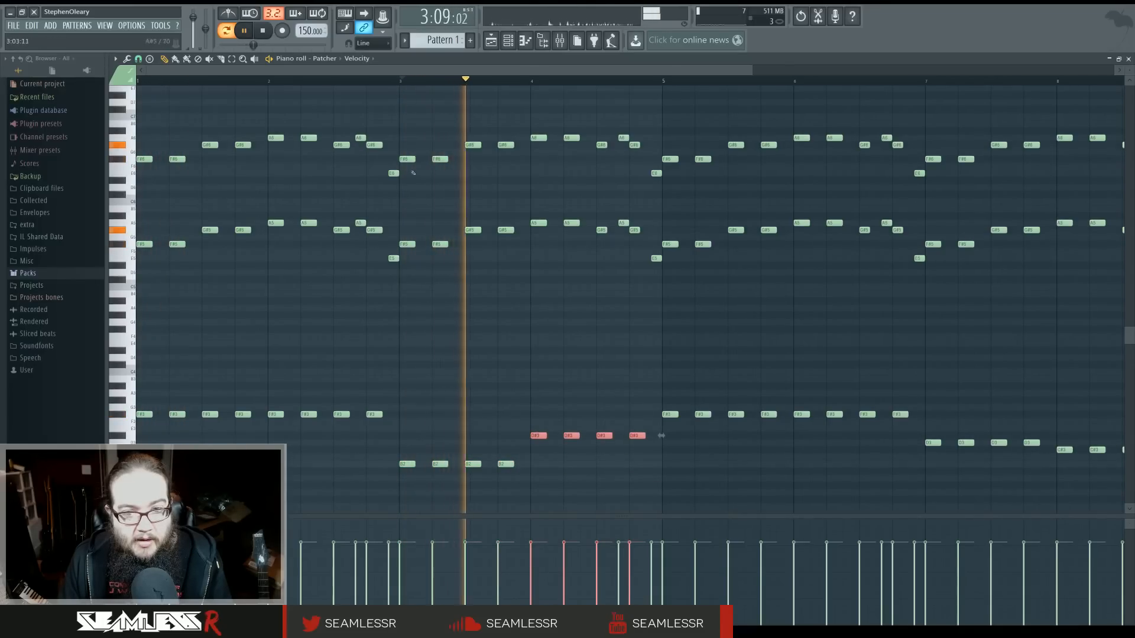
# Lower the bar 4 bass notes to C#3 together with the first bar 5 bass note to E3, and audition from bar 3
pyautogui.click(566, 419)
pyautogui.moveTo(515, 411); pyautogui.dragTo(680, 440)
pyautogui.press('space')
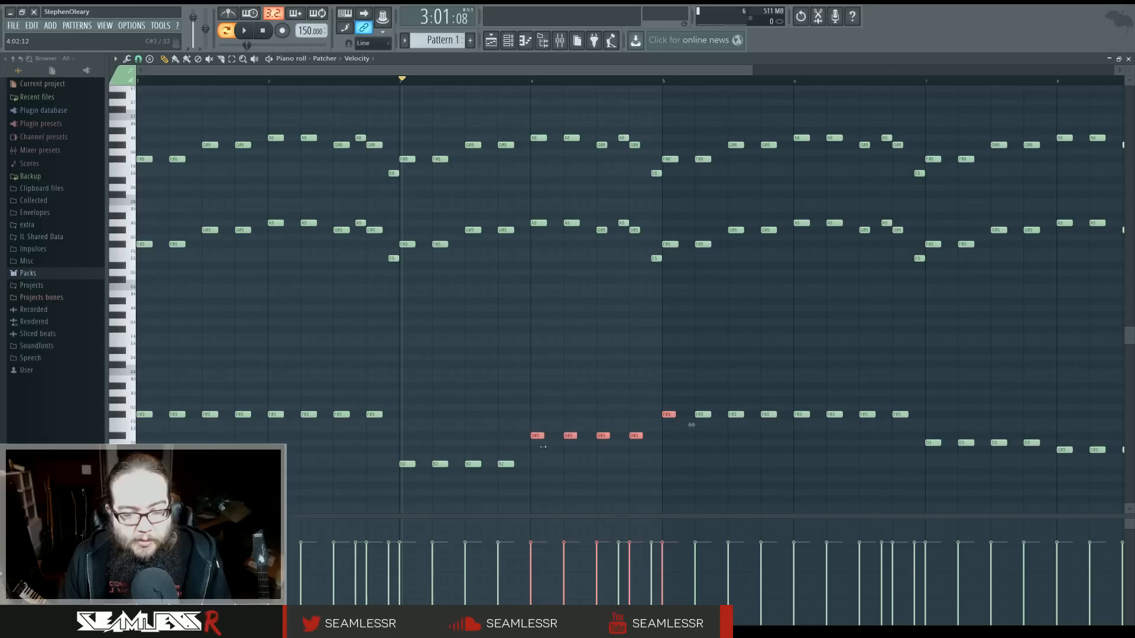
pyautogui.press('space')
pyautogui.press('space')
pyautogui.hotkey('ctrl', 'z')
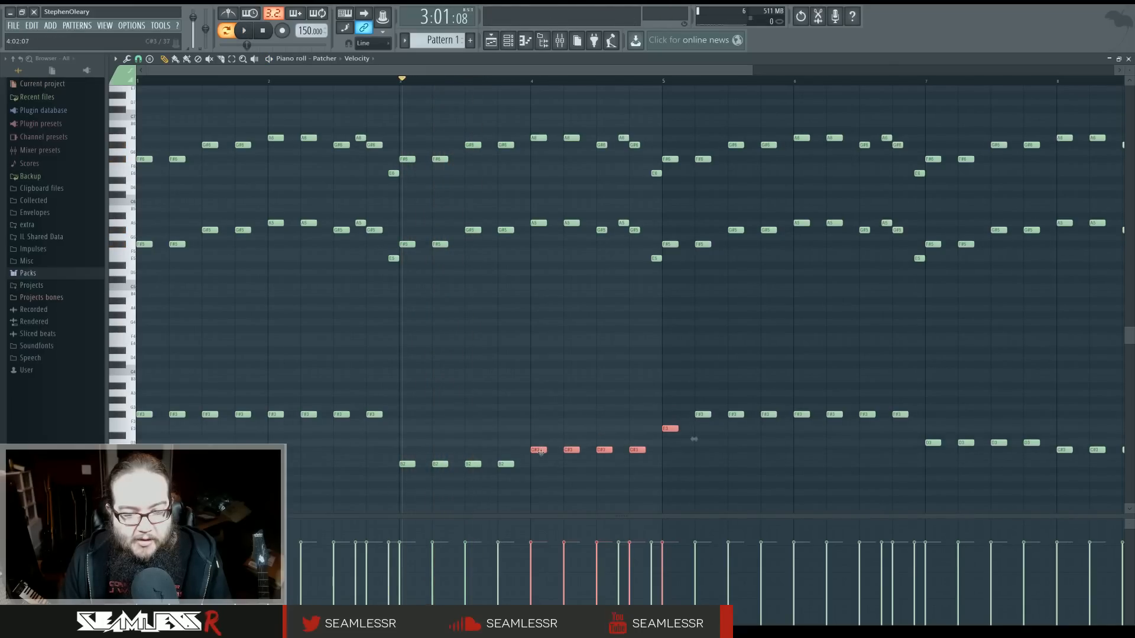
pyautogui.press('space')
pyautogui.moveTo(535, 441); pyautogui.dragTo(627, 457)
pyautogui.keyDown('ctrl'); pyautogui.click(535, 429); pyautogui.keyUp('ctrl')
pyautogui.press('space')
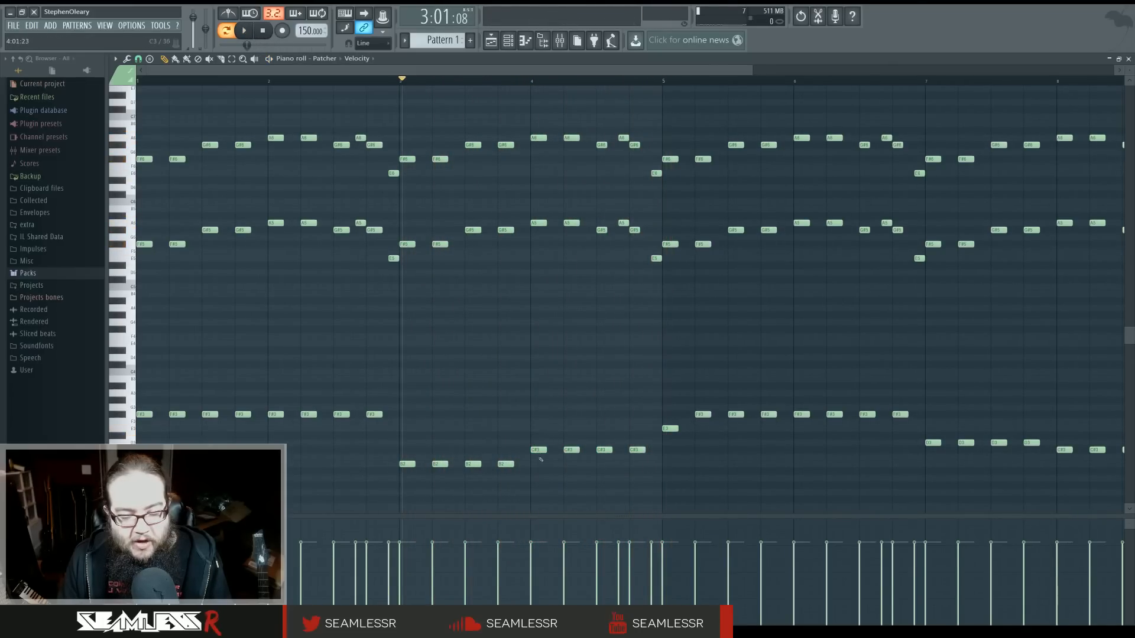
# Try the four bar 4 bass notes at E3 and audition them from bar 3
pyautogui.moveTo(535, 450); pyautogui.dragTo(625, 460)
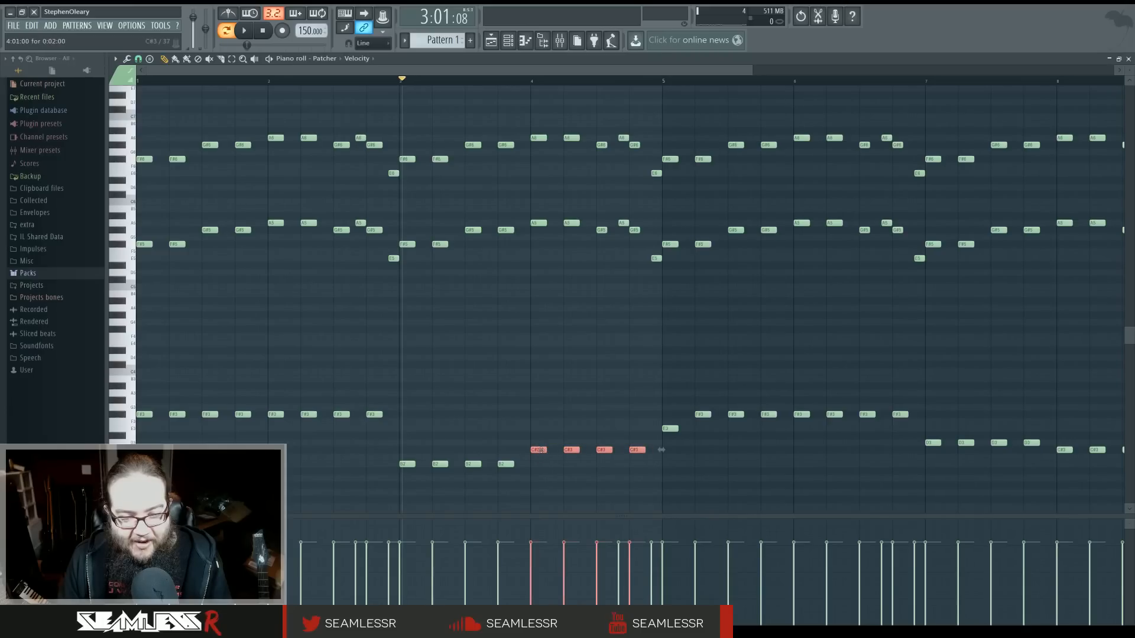
pyautogui.moveTo(541, 450); pyautogui.dragTo(541, 427)
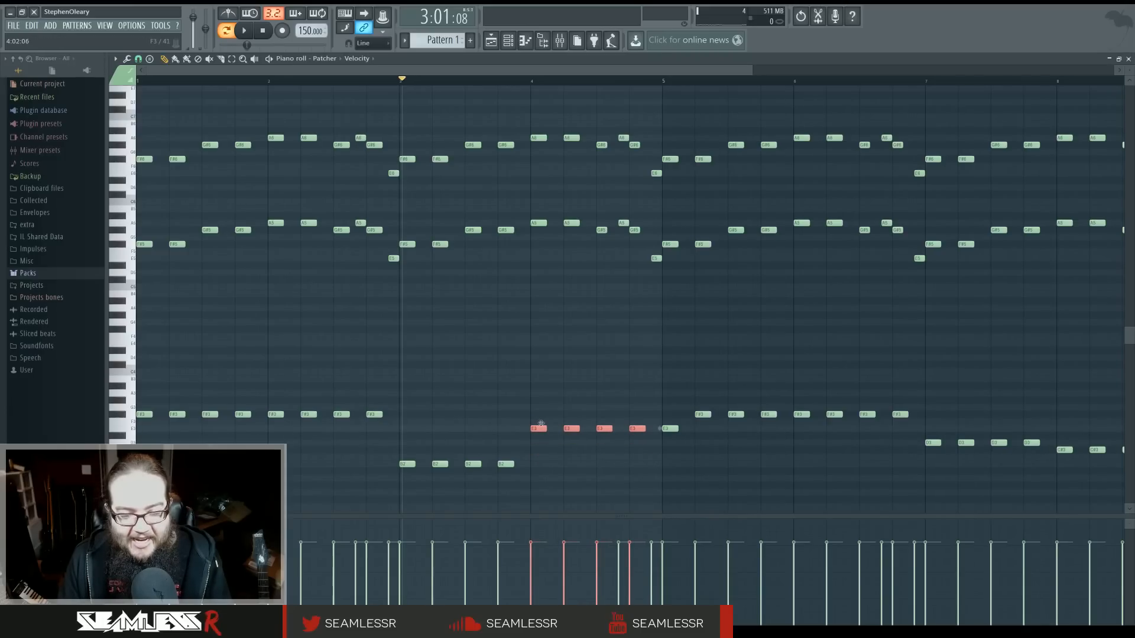
pyautogui.press('space')
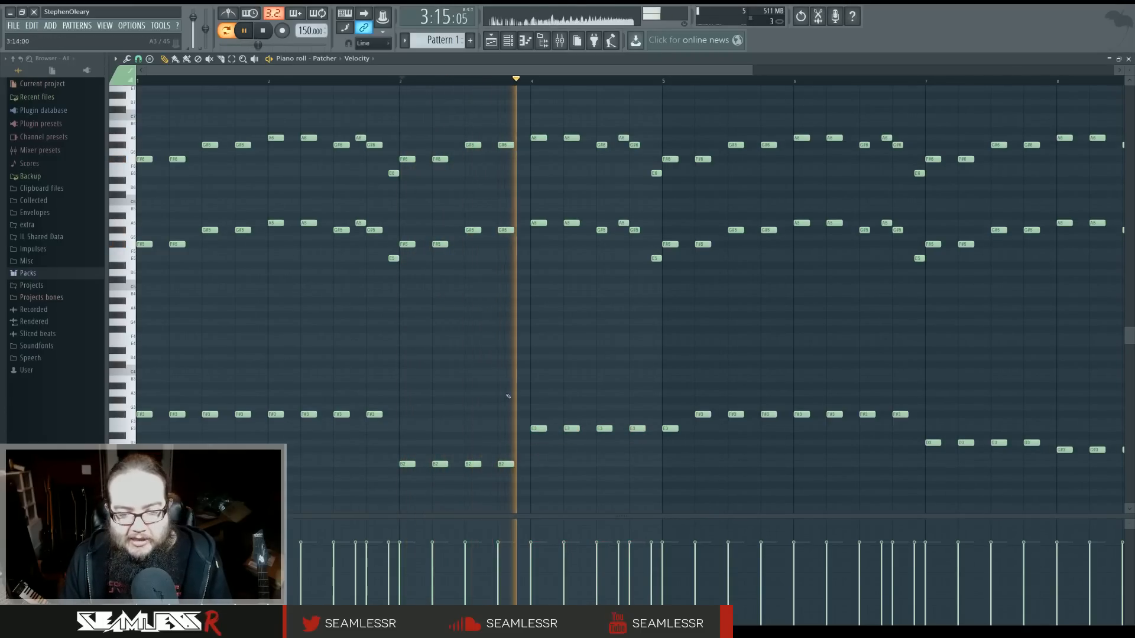
pyautogui.press('space')
# Move the bar 3 bass notes back to D3 and the bar 4 bass notes back to B2, and play from bar 3
pyautogui.moveTo(529, 471); pyautogui.dragTo(408, 442)
pyautogui.moveTo(529, 418); pyautogui.dragTo(646, 436)
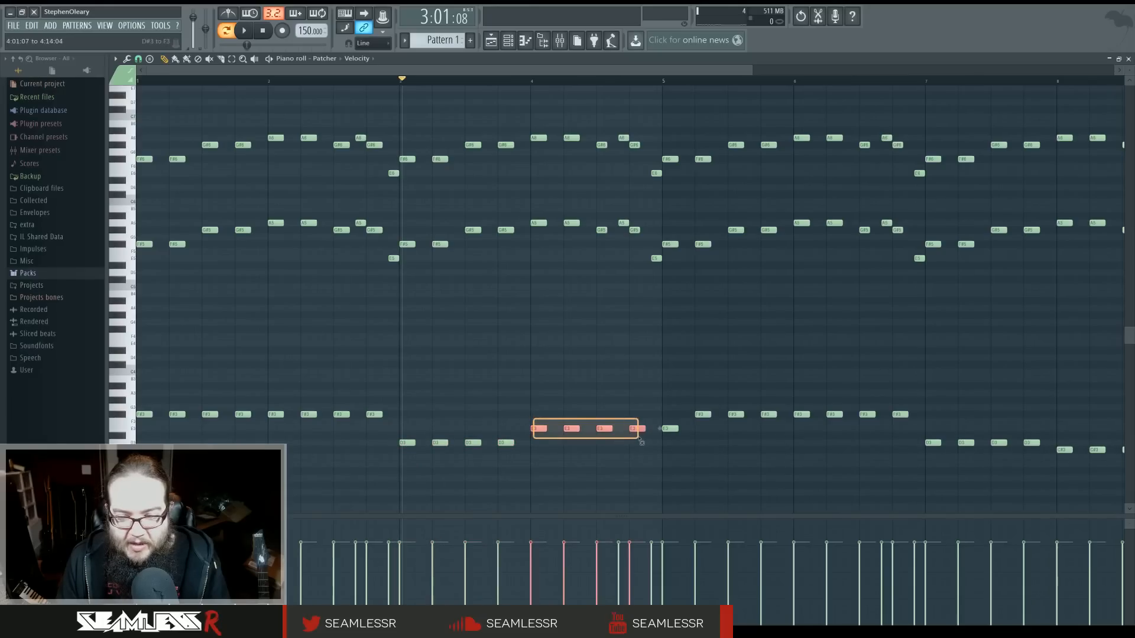
pyautogui.moveTo(535, 461); pyautogui.dragTo(535, 468)
pyautogui.press('space')
pyautogui.click(533, 410)
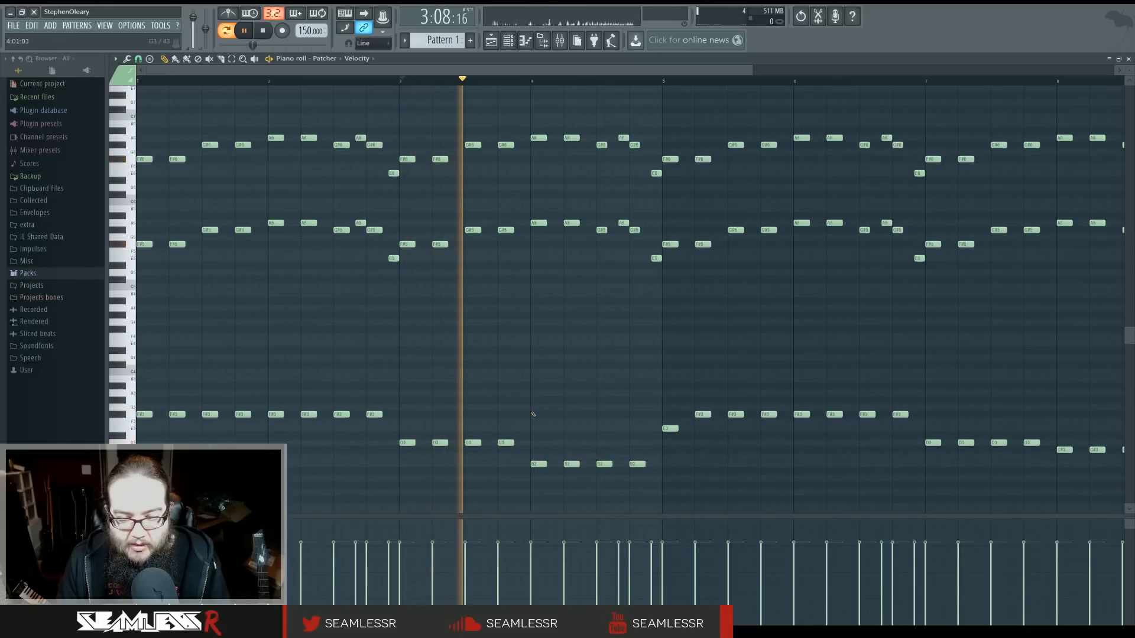
# Raise the first bass note of bar 5 to F#3 and play the rest of the pattern
pyautogui.scroll(-2, 545, 407)
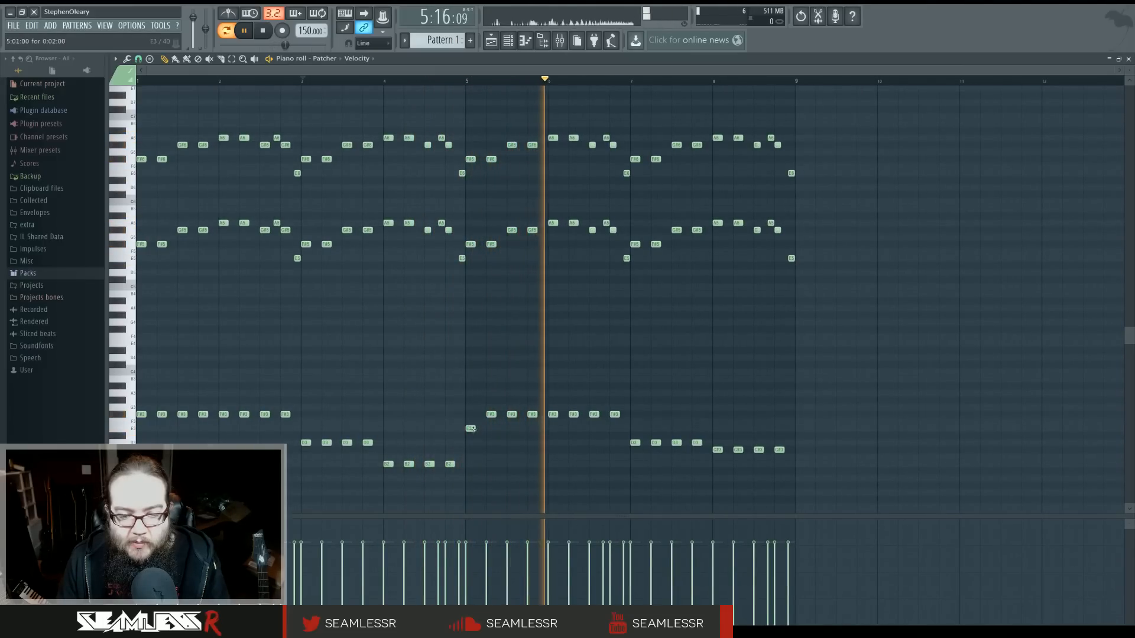
pyautogui.moveTo(471, 429); pyautogui.dragTo(471, 415)
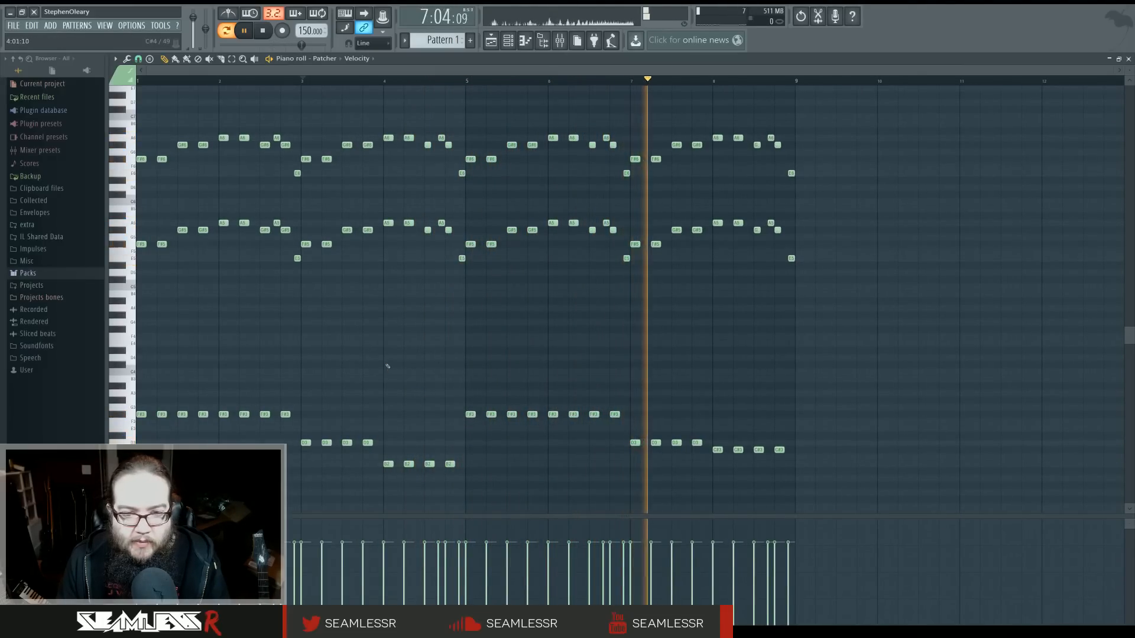
pyautogui.scroll(1, 387, 369)
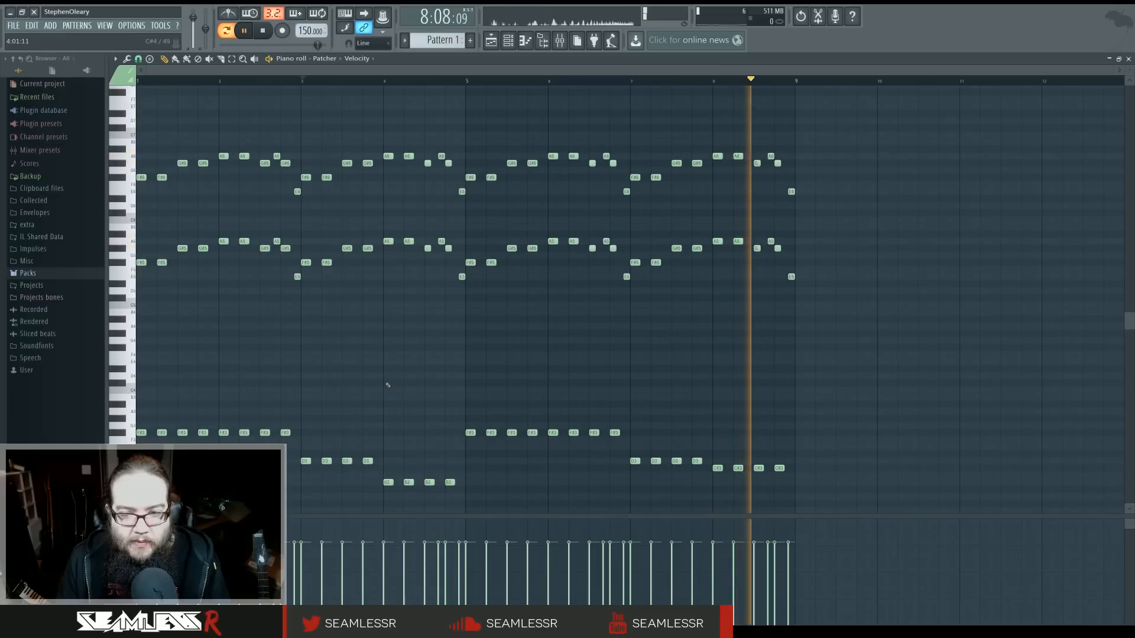
pyautogui.press('space')
# Clone the Patcher channel in the channel rack
pyautogui.click(508, 40)
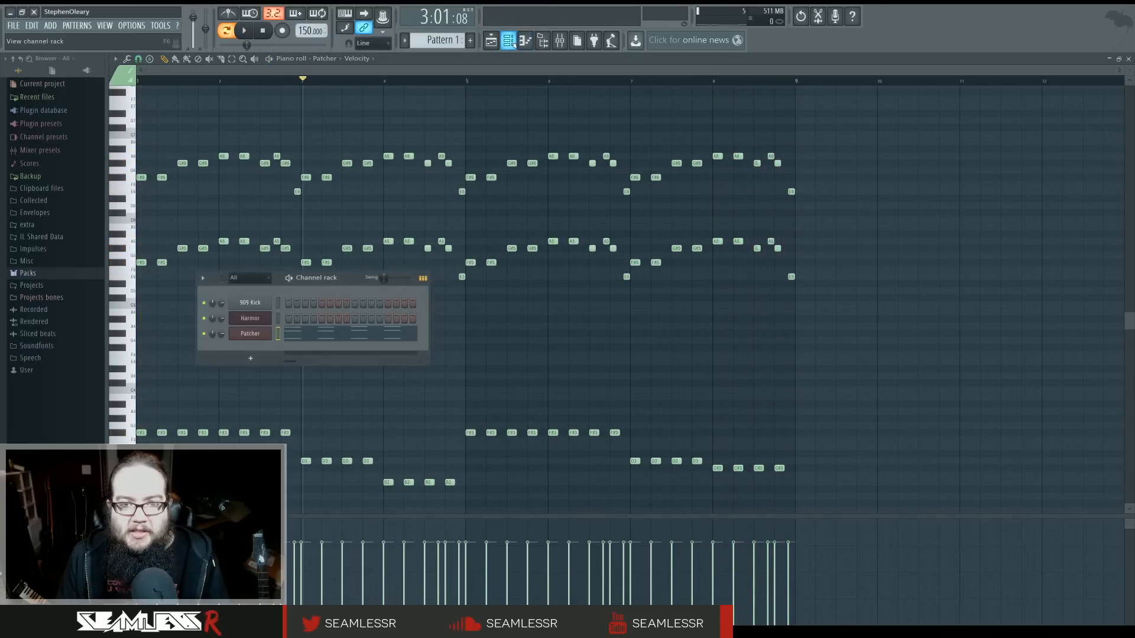
pyautogui.rightClick(261, 340)
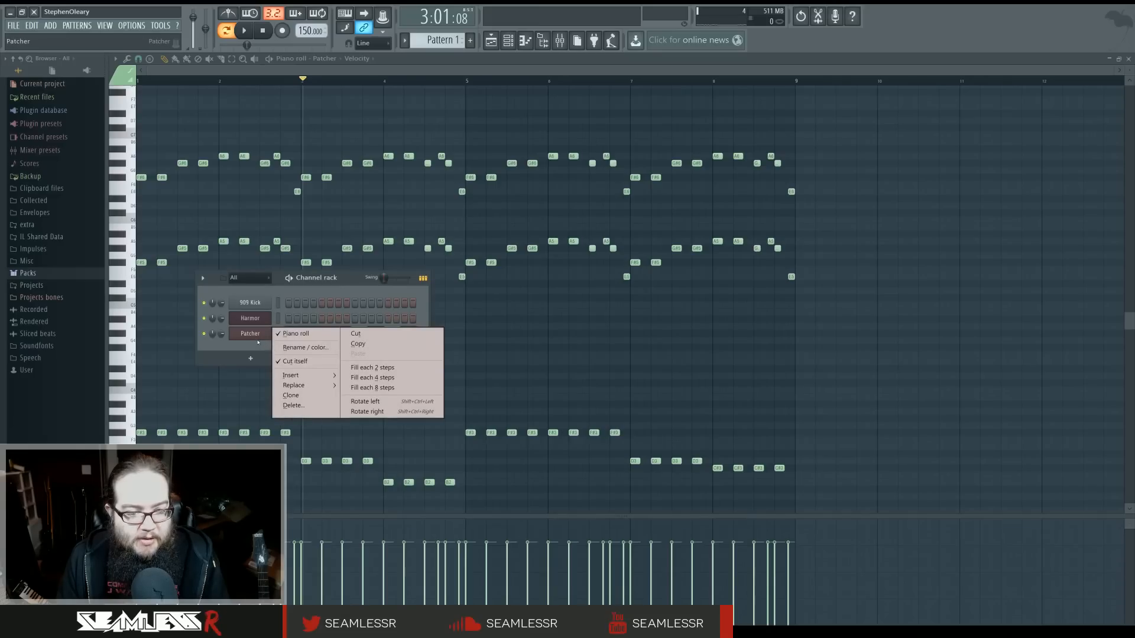
pyautogui.click(291, 396)
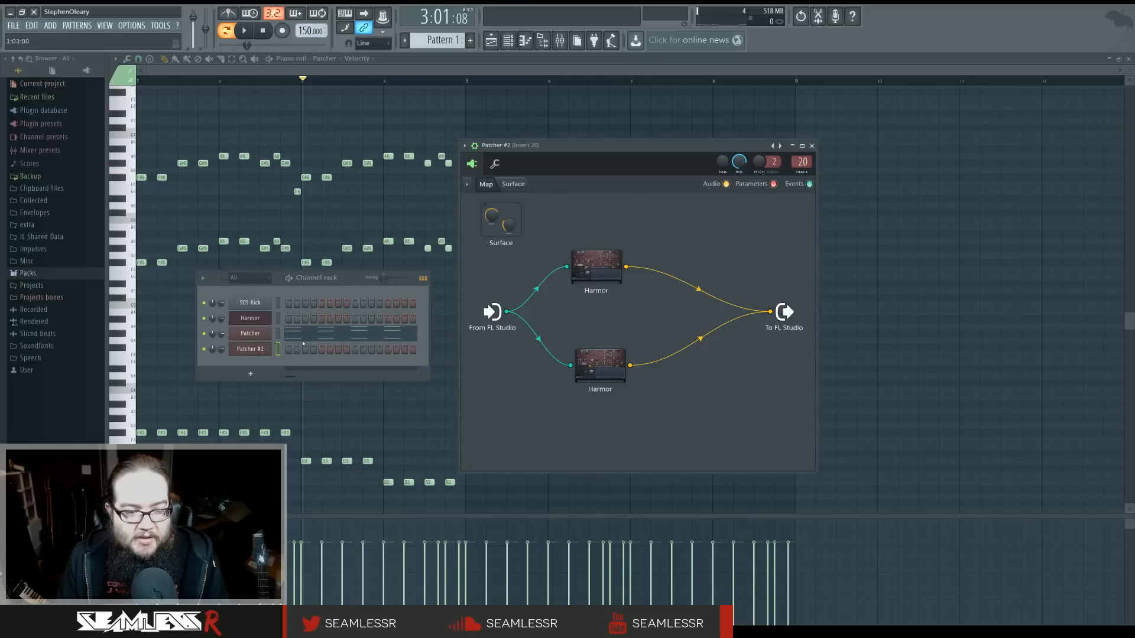
# Cut all the bass notes out of the original Patcher channel's piano roll, leaving only the melody octaves
pyautogui.click(299, 338)
pyautogui.click(299, 338)
pyautogui.scroll(-2, 299, 339)
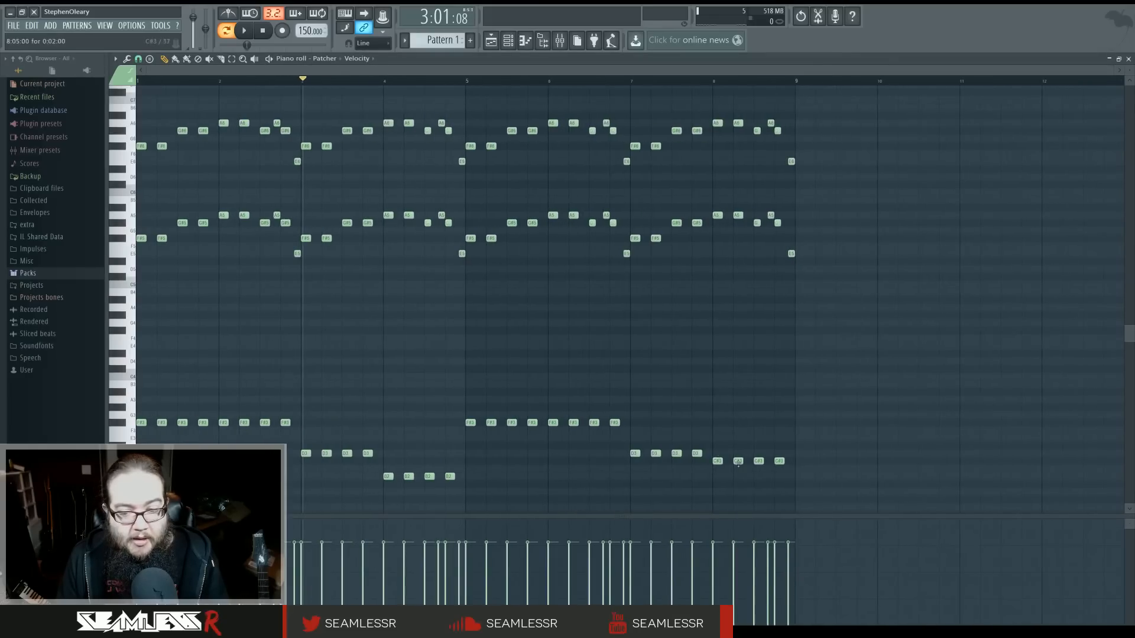
pyautogui.moveTo(876, 510); pyautogui.dragTo(59, 312)
pyautogui.hotkey('ctrl', 'x')
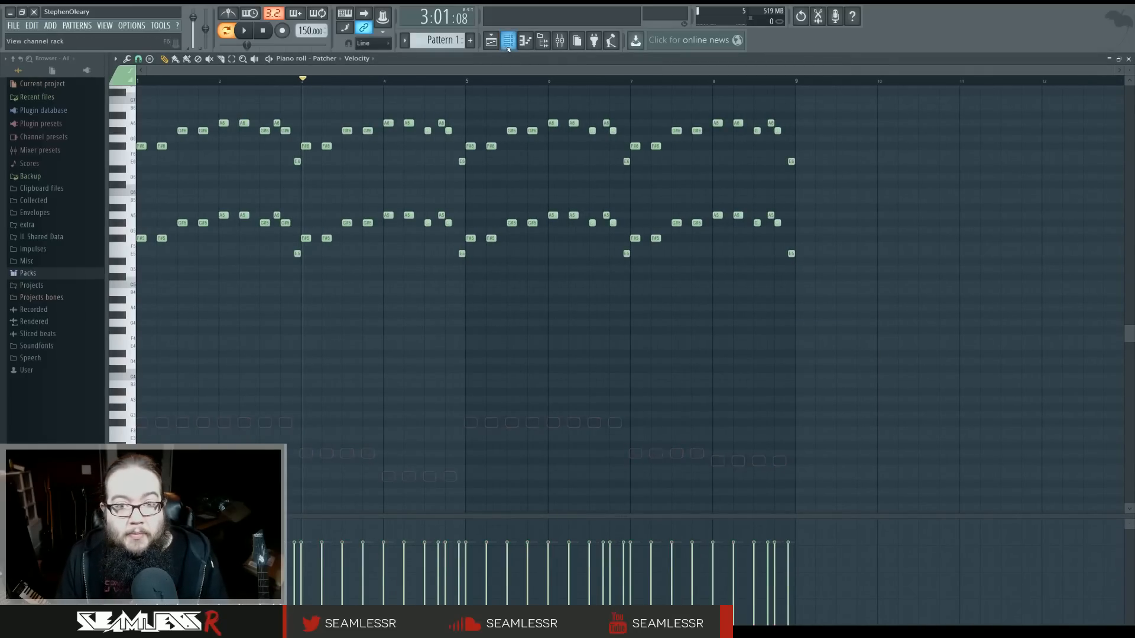
pyautogui.click(507, 40)
pyautogui.click(508, 40)
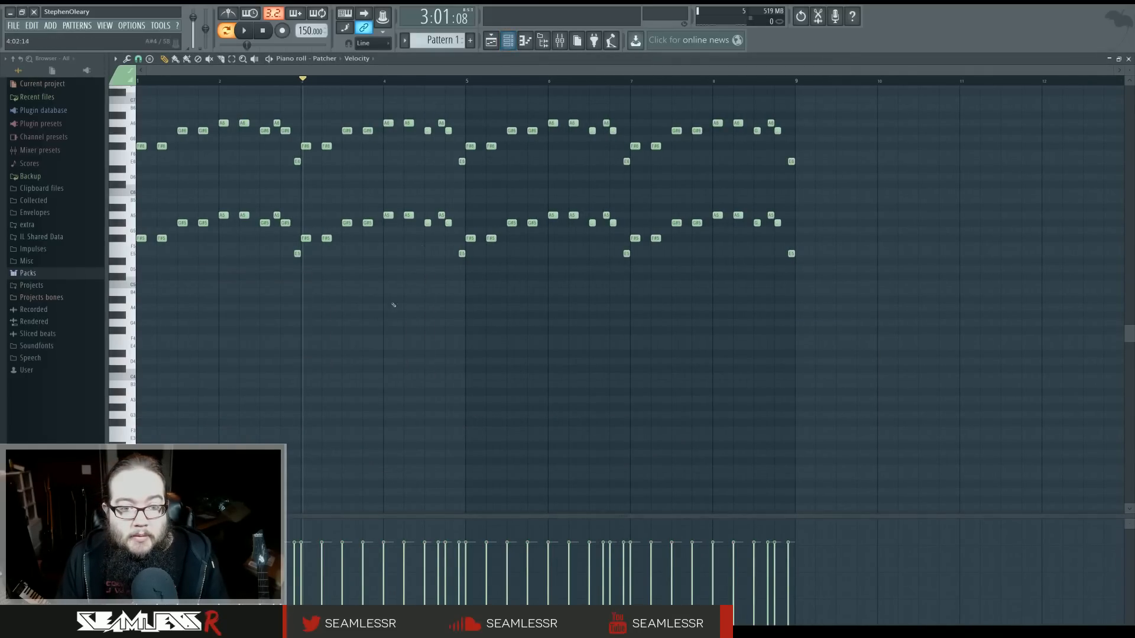
# Audition the melody alone and turn down the upper Harmor's audio connection level in the original Patcher's map
pyautogui.scroll(2, 387, 324)
pyautogui.press('space')
pyautogui.click(508, 40)
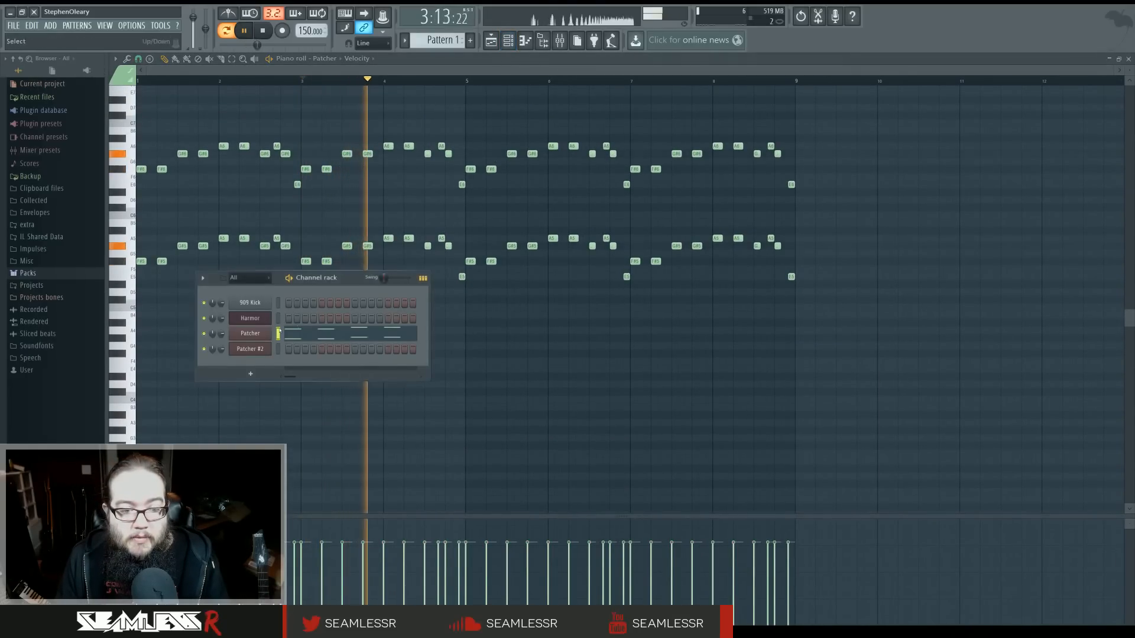
pyautogui.click(256, 335)
pyautogui.press('space')
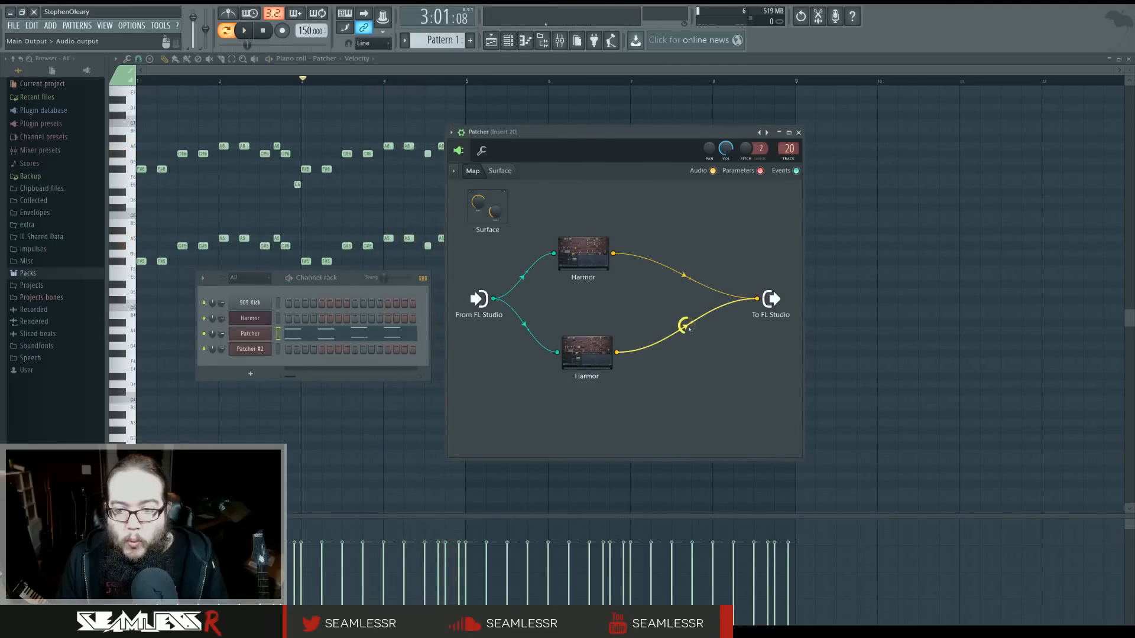
pyautogui.scroll(-5, 685, 325)
pyautogui.press('space')
pyautogui.press('space')
pyautogui.scroll(-3, 681, 273)
pyautogui.scroll(-2, 681, 273)
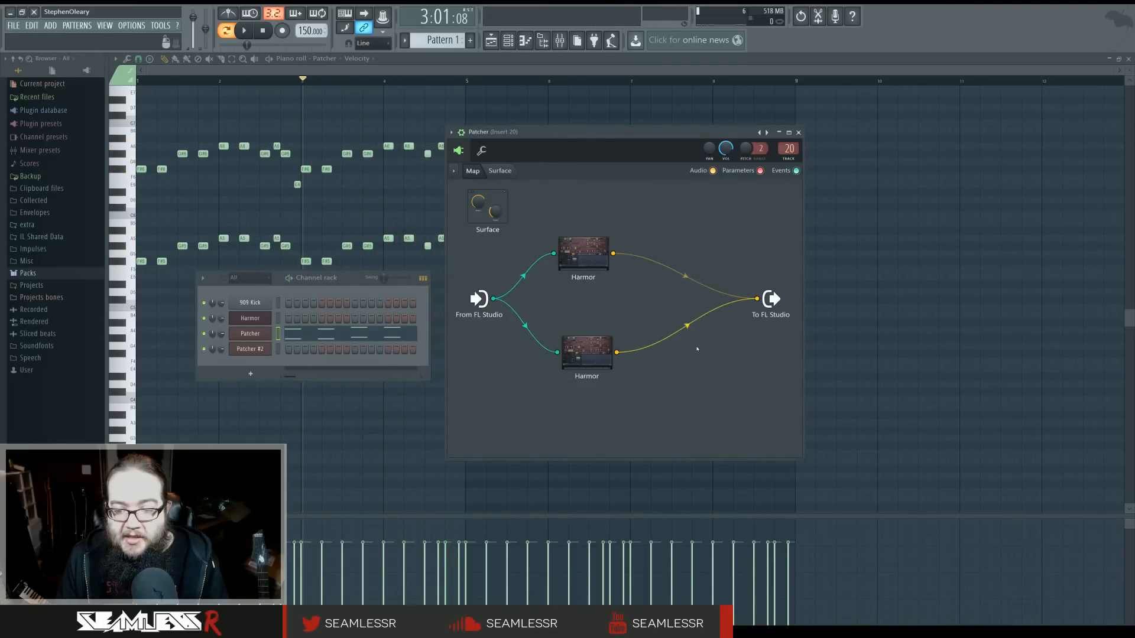
pyautogui.press('space')
# Give the lower Harmor's Filter 1 frequency an active volume-style falling envelope with one end point below the centre line
pyautogui.doubleClick(611, 358)
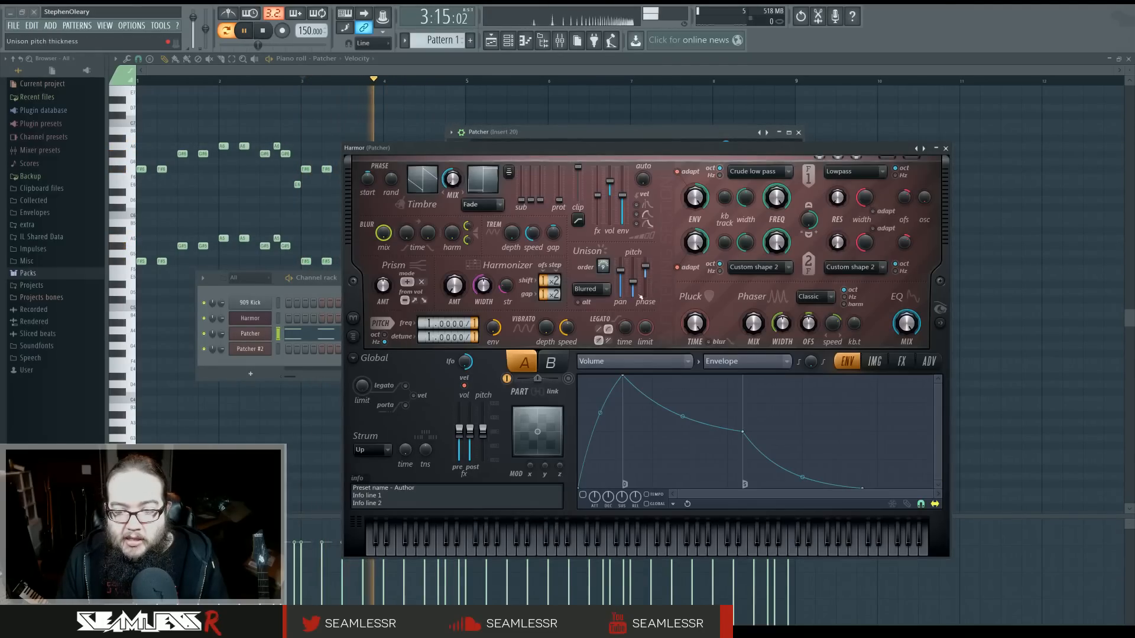
pyautogui.press('space')
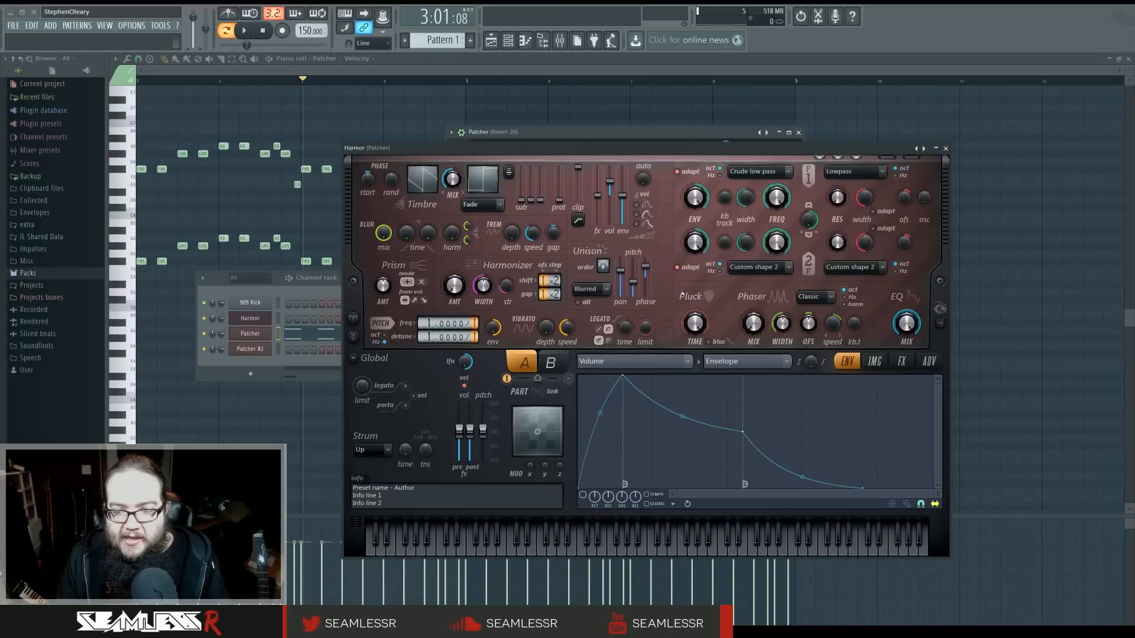
pyautogui.click(777, 174)
pyautogui.click(778, 228)
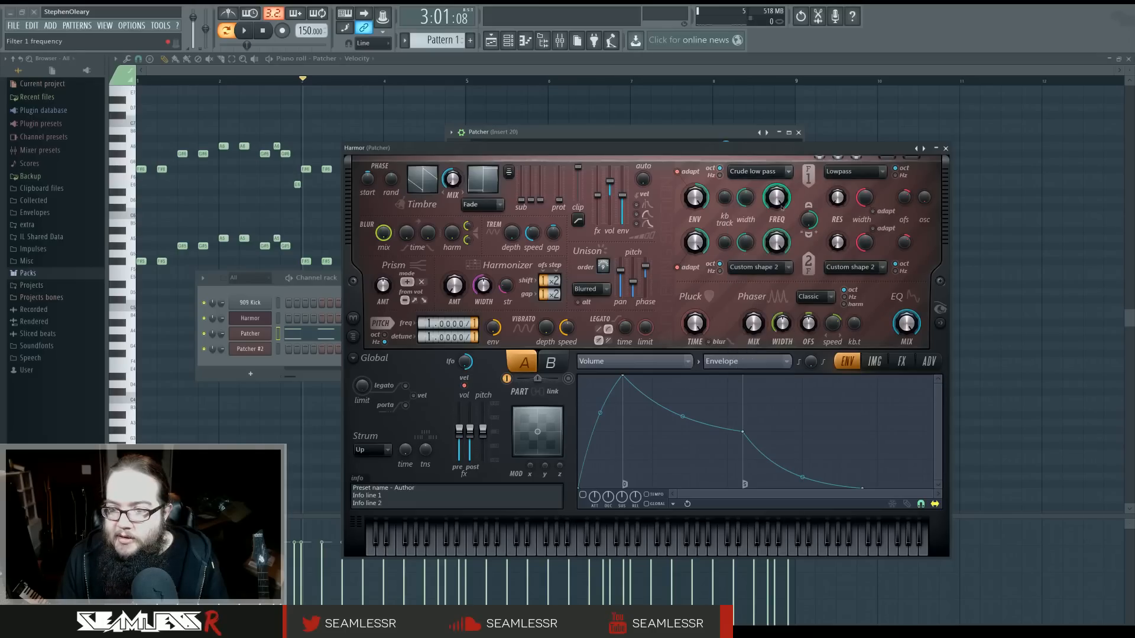
pyautogui.rightClick(781, 205)
pyautogui.click(808, 233)
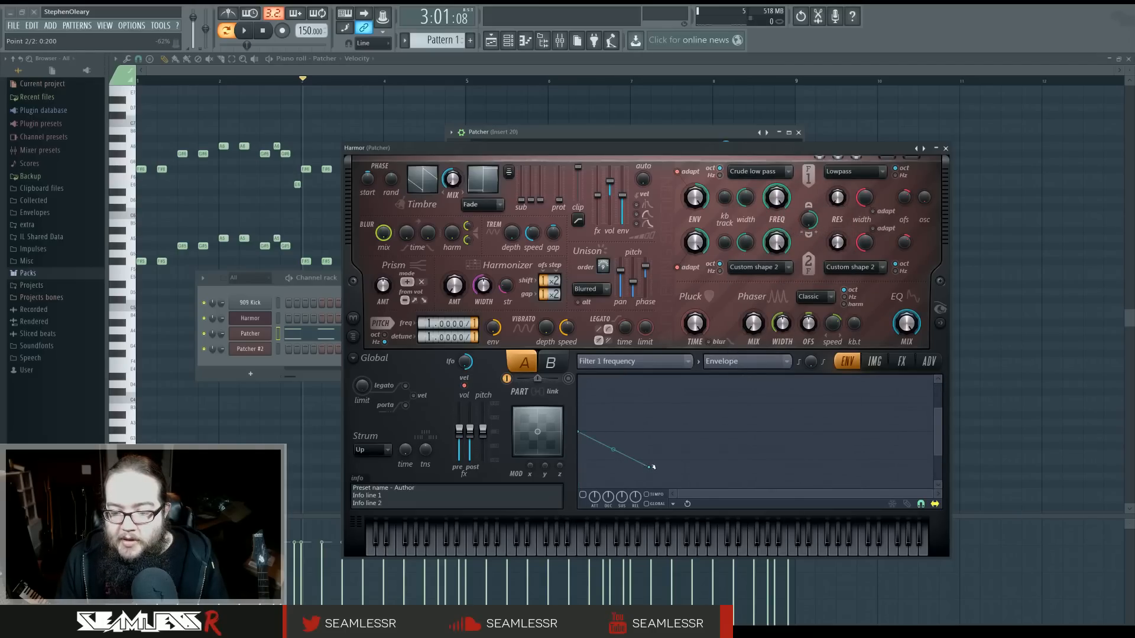
pyautogui.click(583, 495)
# Adjust the end point depth of the Filter 1 frequency envelope while the melody plays
pyautogui.press('space')
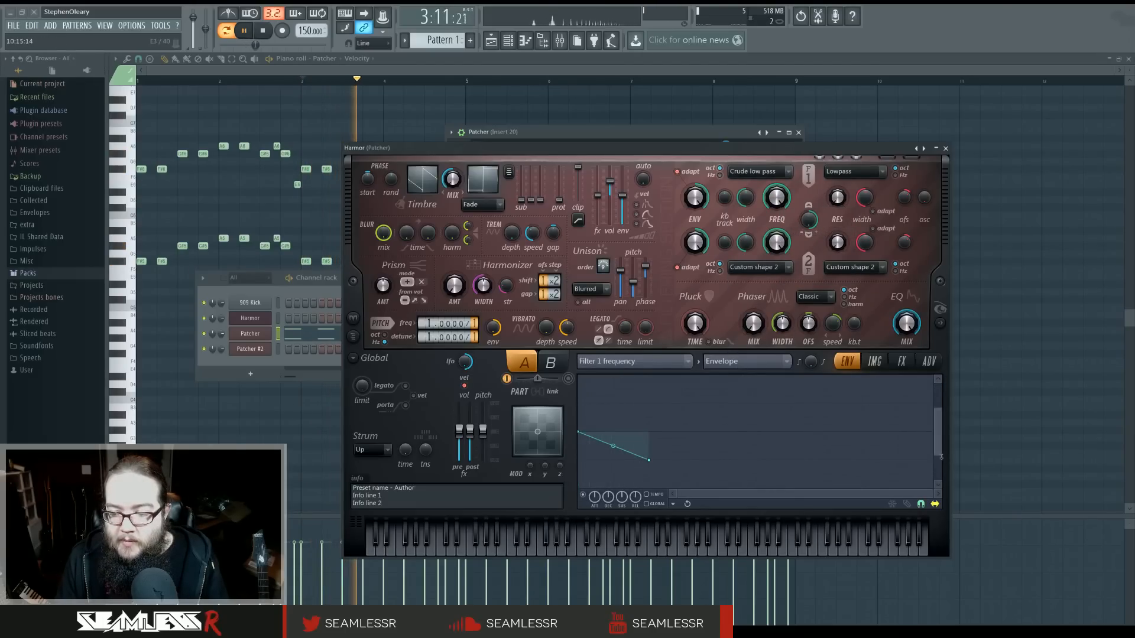
pyautogui.moveTo(939, 455); pyautogui.dragTo(938, 482)
pyautogui.moveTo(939, 414); pyautogui.dragTo(939, 383)
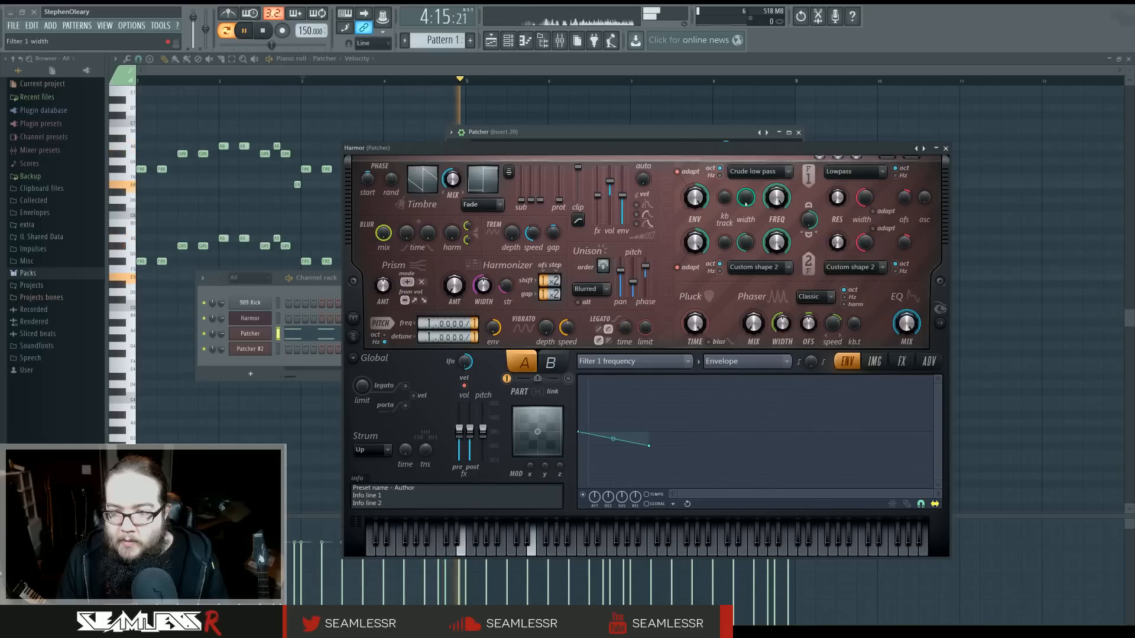
pyautogui.moveTo(650, 446)
pyautogui.mouseDown()
pyautogui.moveTo(652, 472)
pyautogui.moveTo(649, 460)
pyautogui.mouseUp()
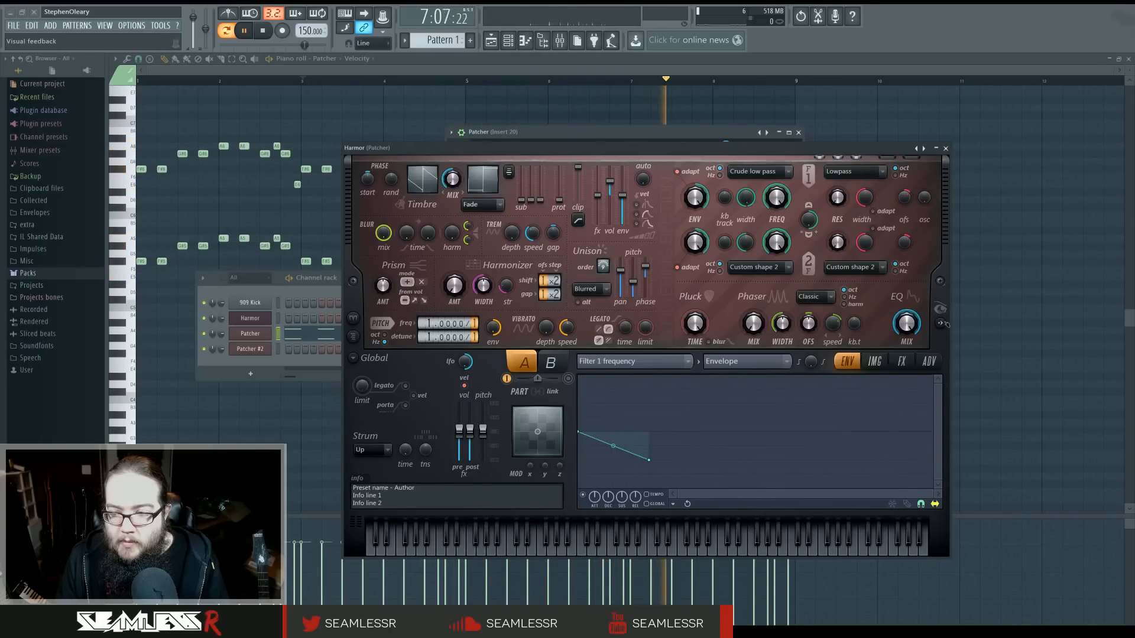
# Show Harmor's visual feedback display, audition the melody with it, and close the Harmor window
pyautogui.click(940, 323)
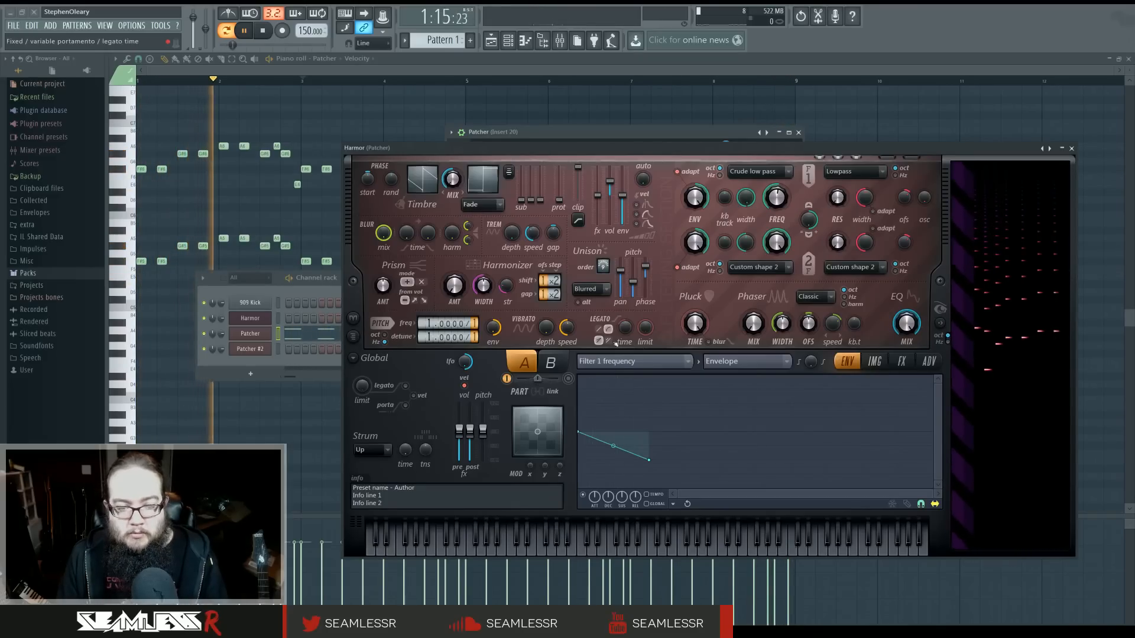
pyautogui.rightClick(260, 205)
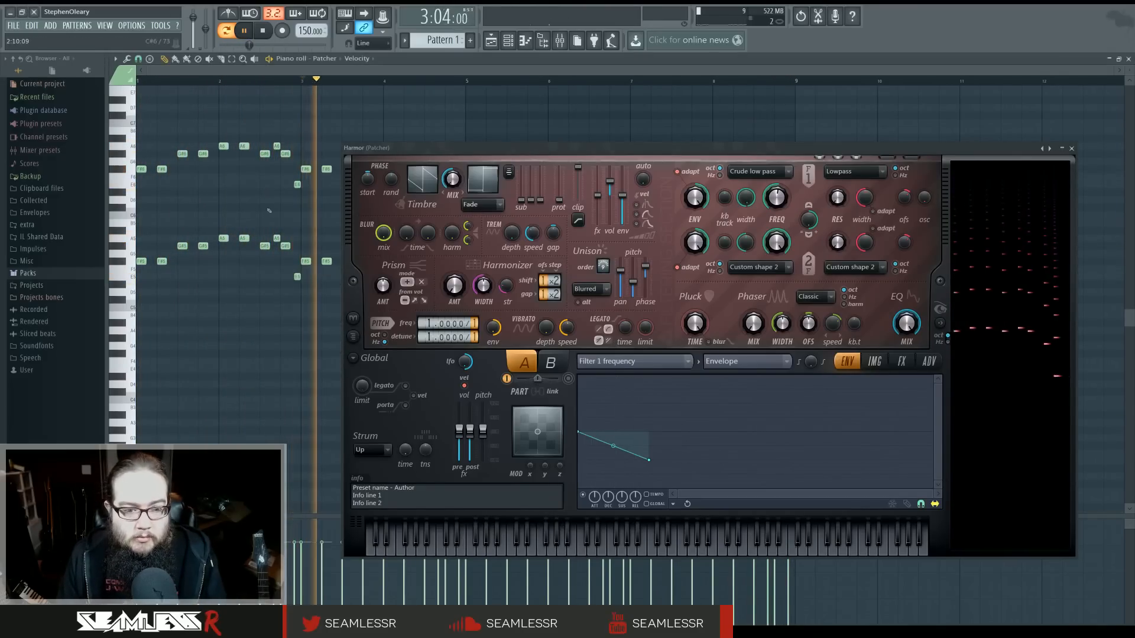
pyautogui.press('space')
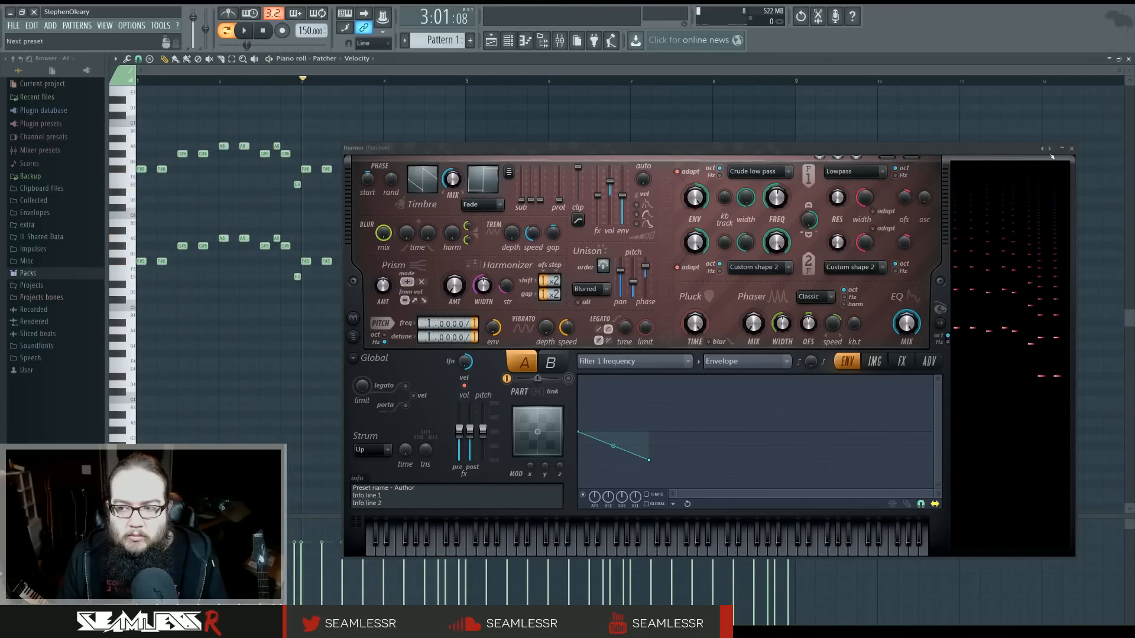
pyautogui.click(1072, 148)
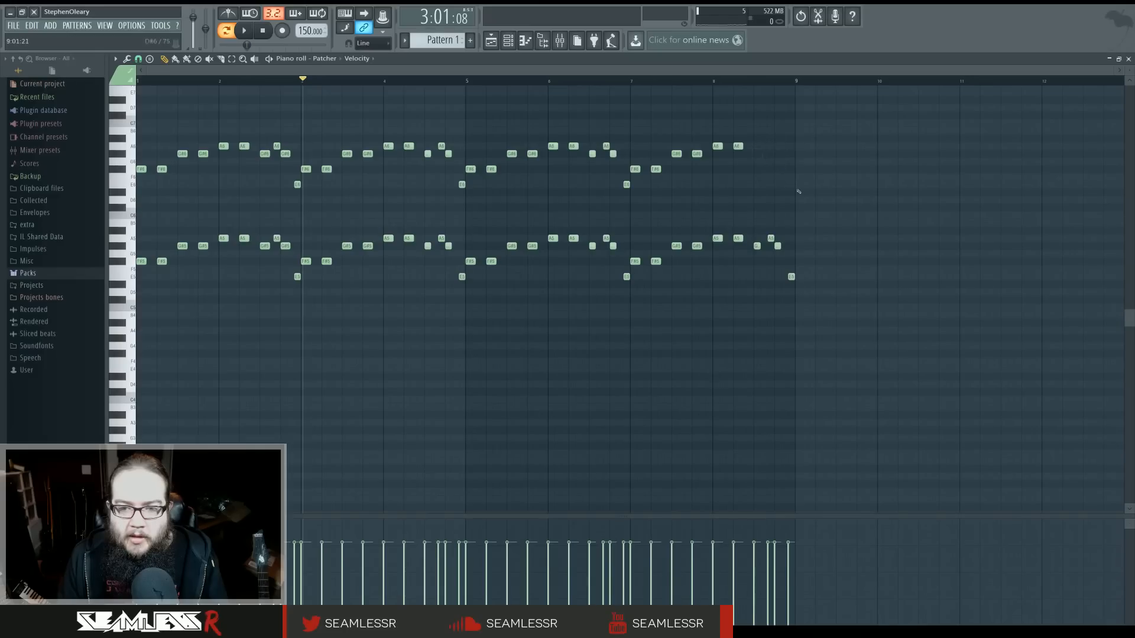
# Delete the entire upper octave of the melody and play the remaining octave
pyautogui.moveTo(798, 192); pyautogui.dragTo(136, 86)
pyautogui.press('Delete')
pyautogui.press('space')
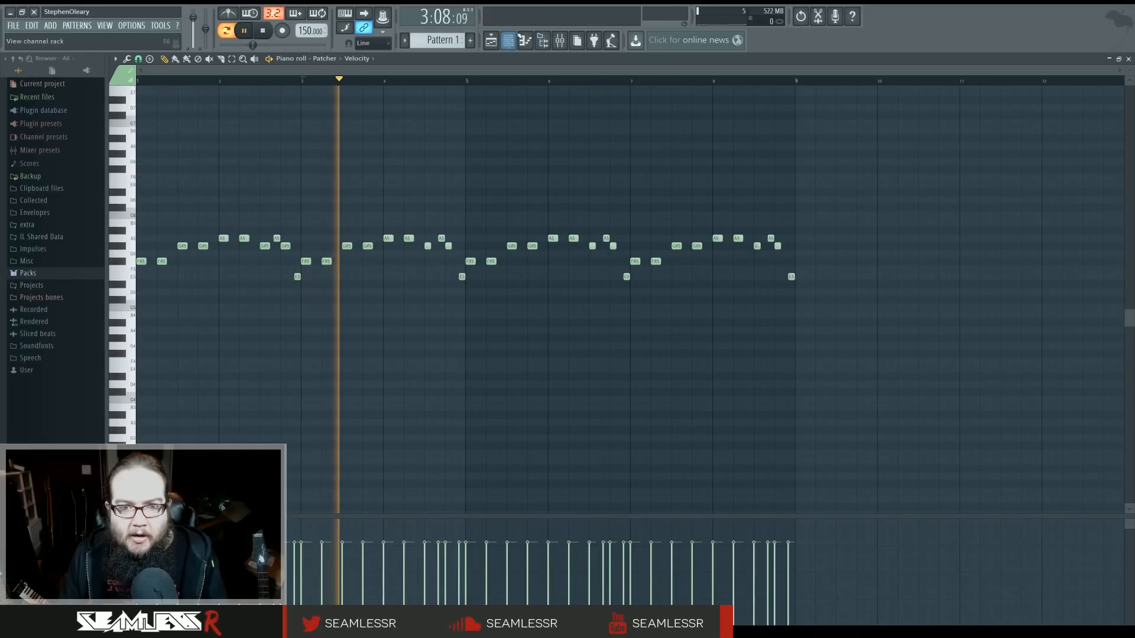
# Reopen the lower Harmor in the original Patcher, bend its Filter 1 frequency envelope into a faster initial fall, and fine-tune the filter frequency during playback
pyautogui.click(514, 38)
pyautogui.click(256, 334)
pyautogui.press('space')
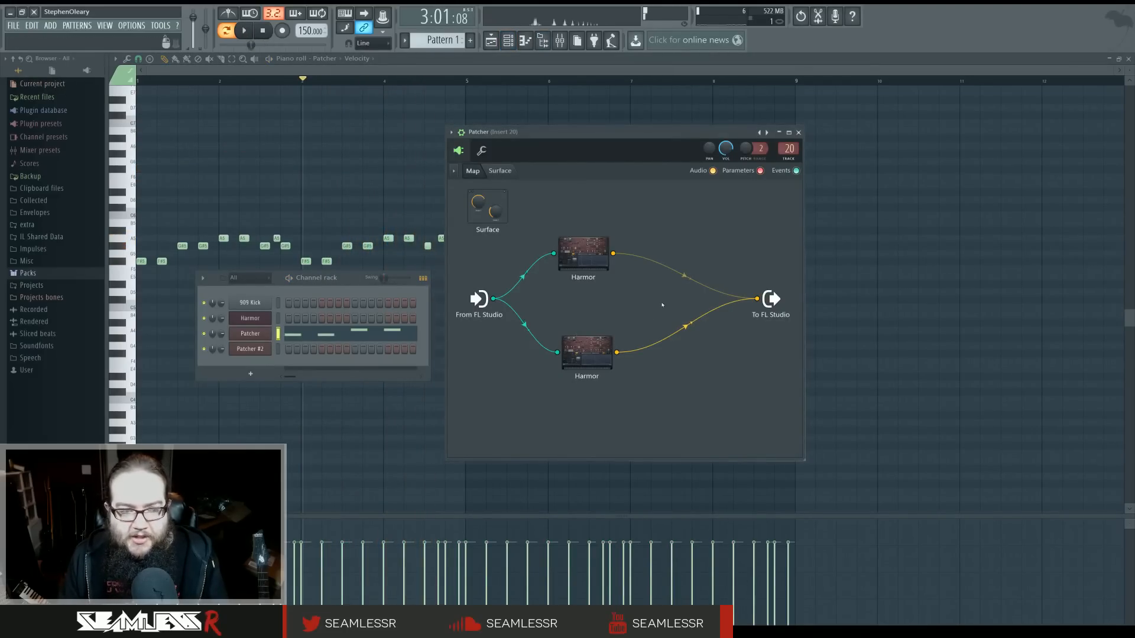
pyautogui.doubleClick(600, 346)
pyautogui.press('space')
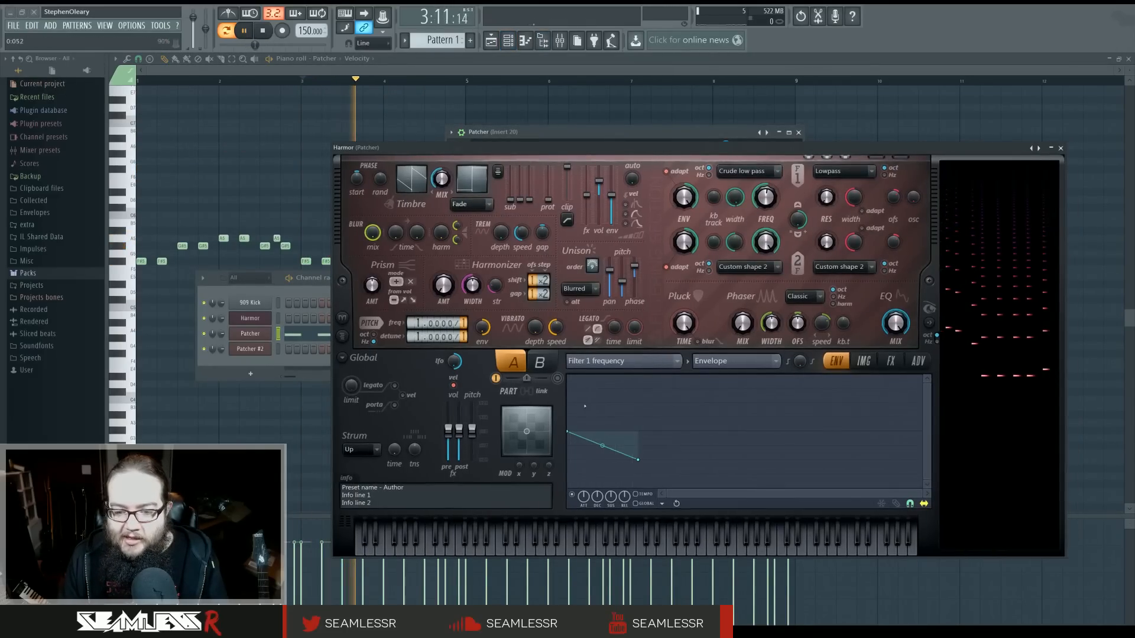
pyautogui.moveTo(602, 445); pyautogui.dragTo(603, 452)
pyautogui.moveTo(769, 205)
pyautogui.mouseDown()
pyautogui.moveTo(769, 185)
pyautogui.moveTo(769, 204)
pyautogui.mouseUp()
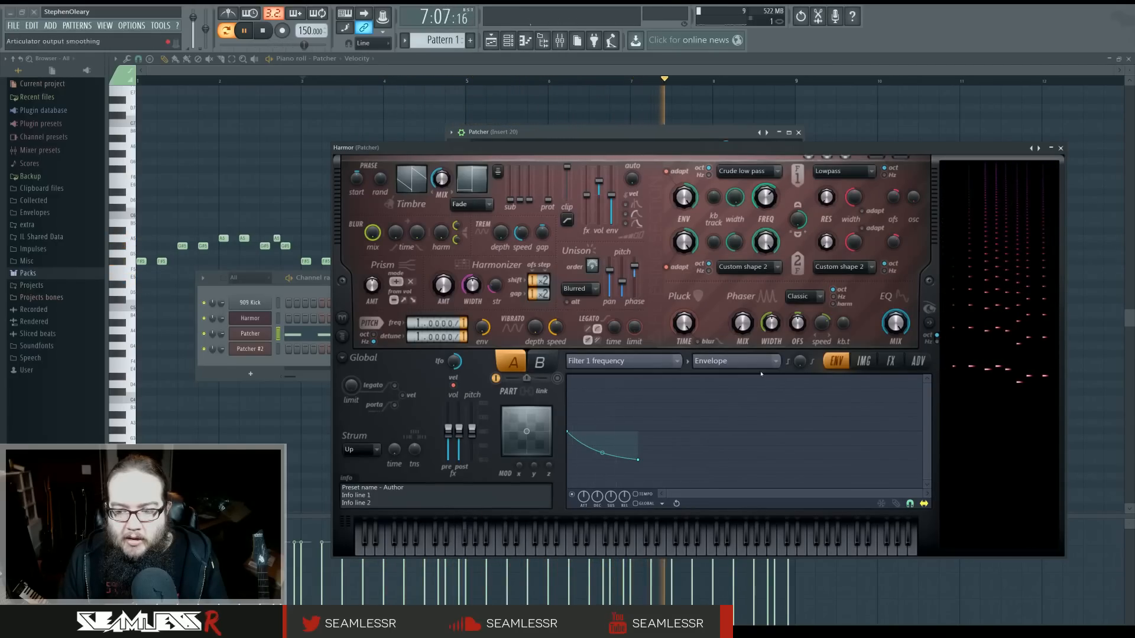
# Slightly raise the reverb wet volume in the lower Harmor's effects
pyautogui.click(891, 361)
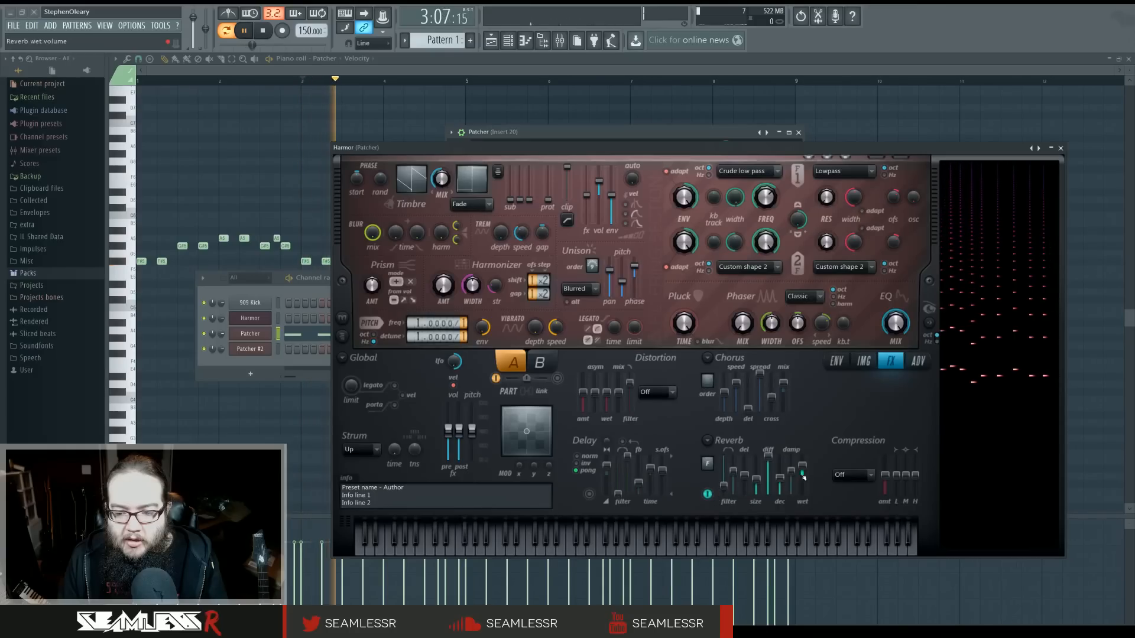
pyautogui.moveTo(800, 469); pyautogui.dragTo(803, 467)
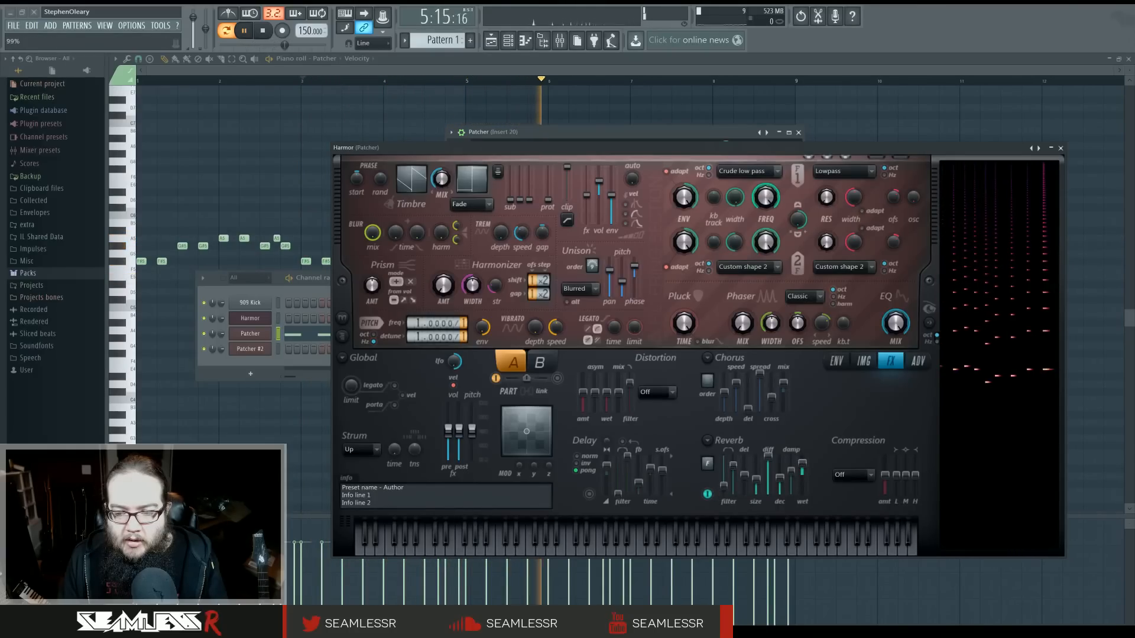
# Deepen the Filter 1 frequency envelope into a convex falling curve, and try the filter frequency up to 100% during playback
pyautogui.rightClick(768, 201)
pyautogui.click(786, 208)
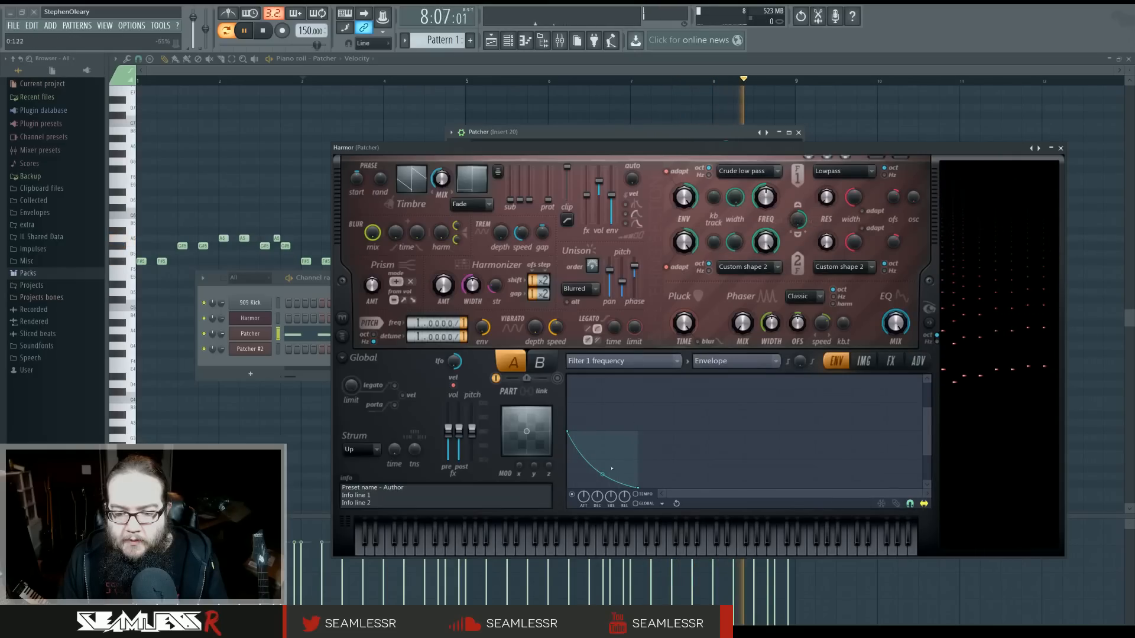
pyautogui.moveTo(612, 468); pyautogui.dragTo(602, 445)
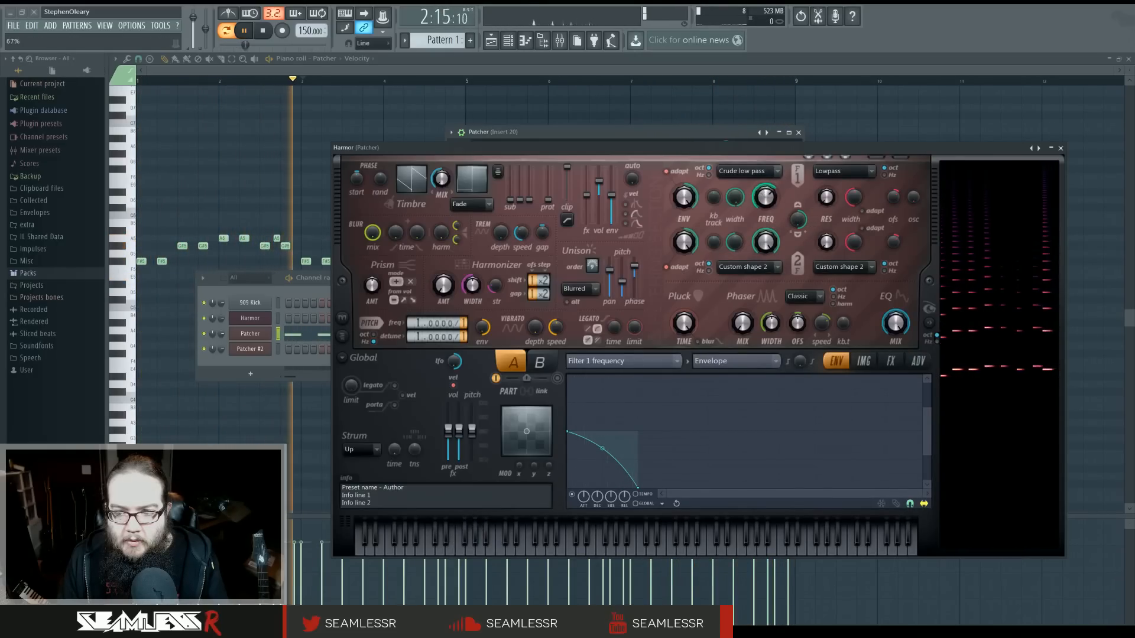
pyautogui.moveTo(769, 201); pyautogui.dragTo(769, 166)
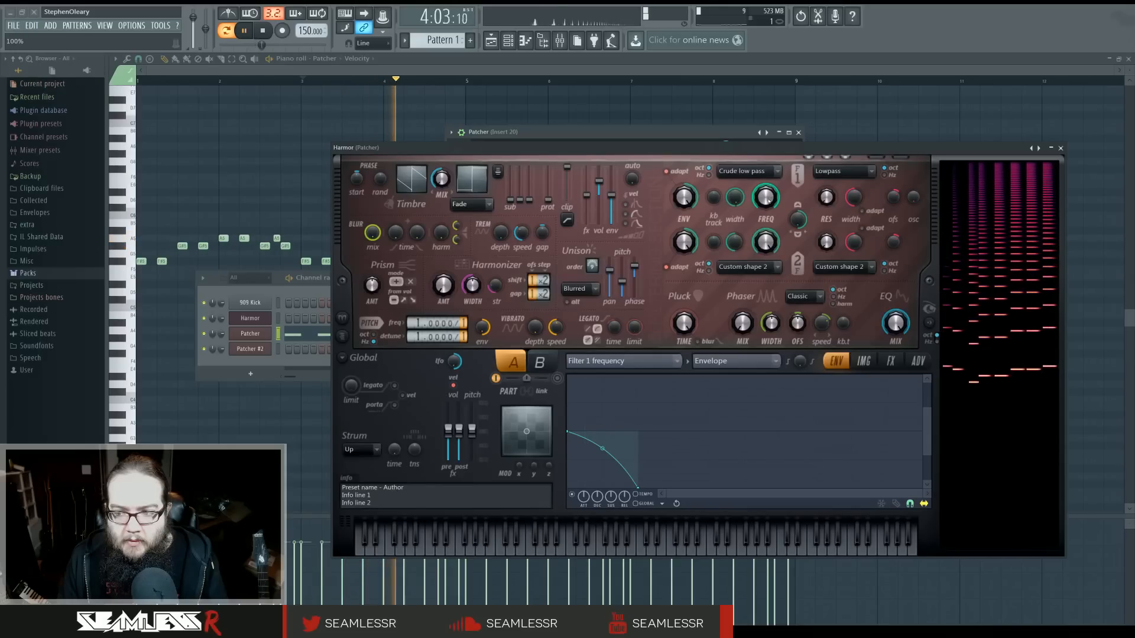
pyautogui.press('space')
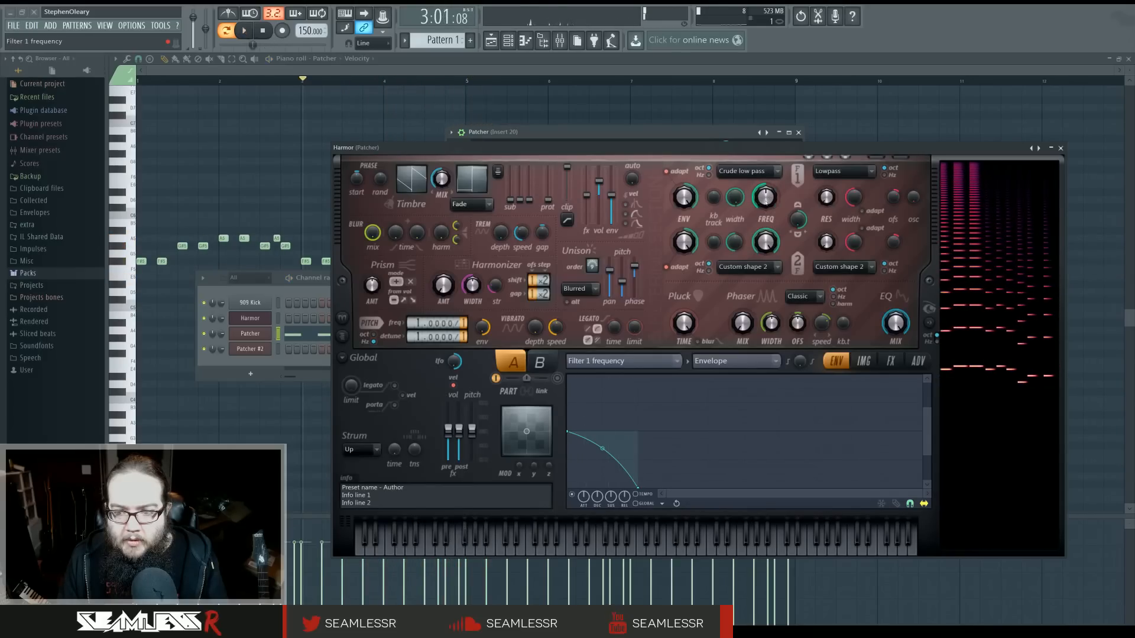
# Activate the lower Harmor's Filter 1 envelope amount as a controllable parameter
pyautogui.rightClick(765, 199)
pyautogui.press('Escape')
pyautogui.rightClick(682, 203)
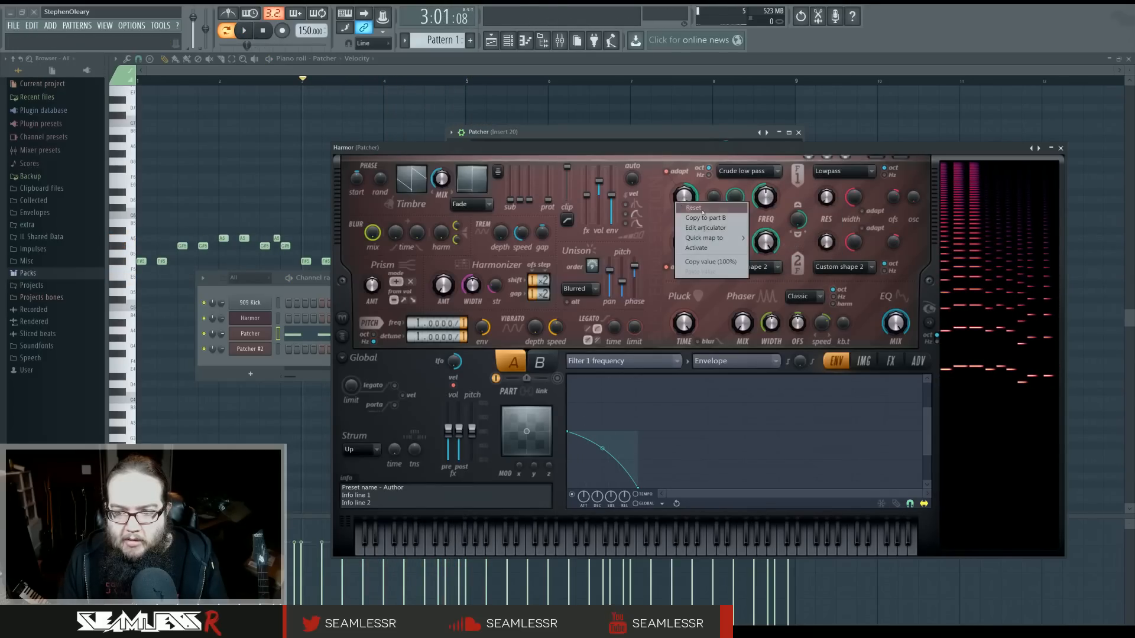
pyautogui.click(701, 249)
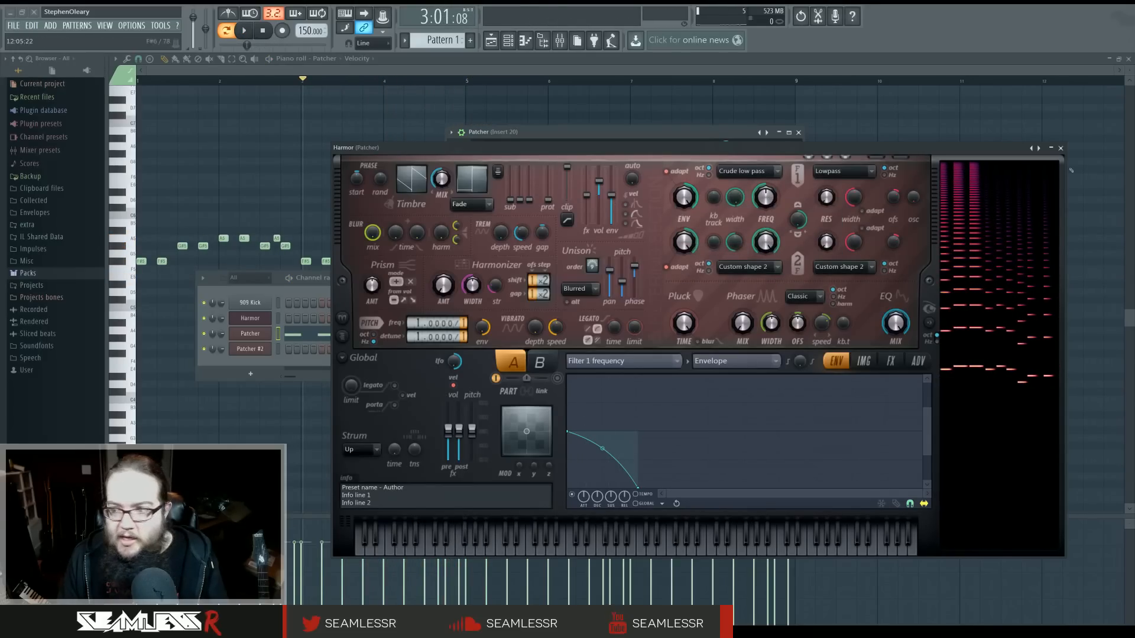
# Open the upper Harmor in the patch during playback and bring up its Filter 1 frequency articulator for editing
pyautogui.click(1061, 148)
pyautogui.press('space')
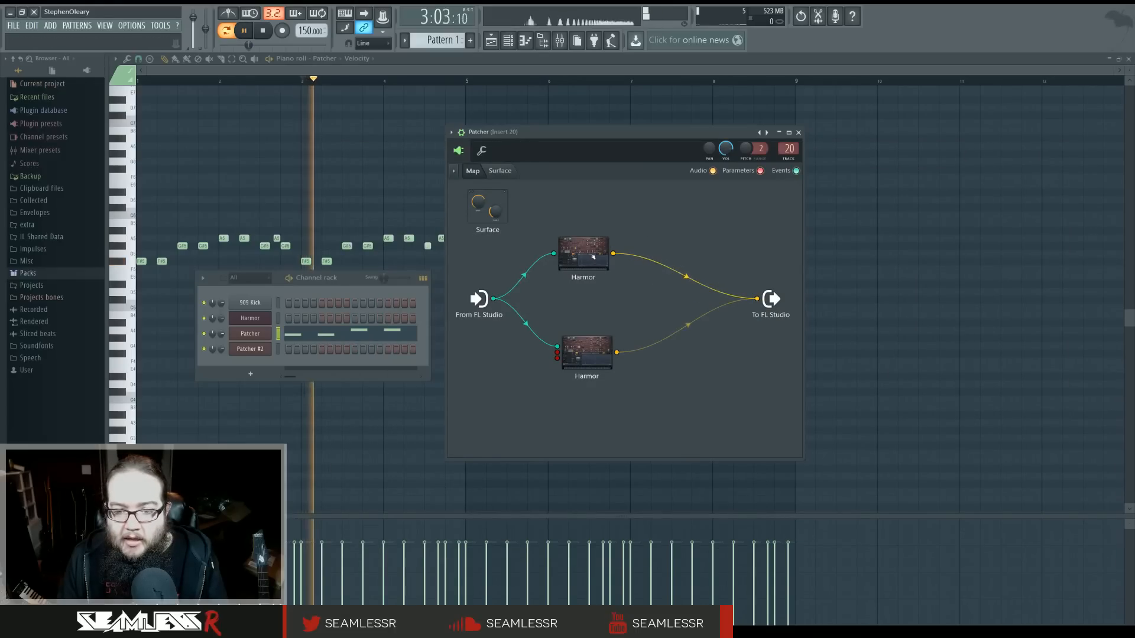
pyautogui.click(584, 254)
pyautogui.rightClick(722, 207)
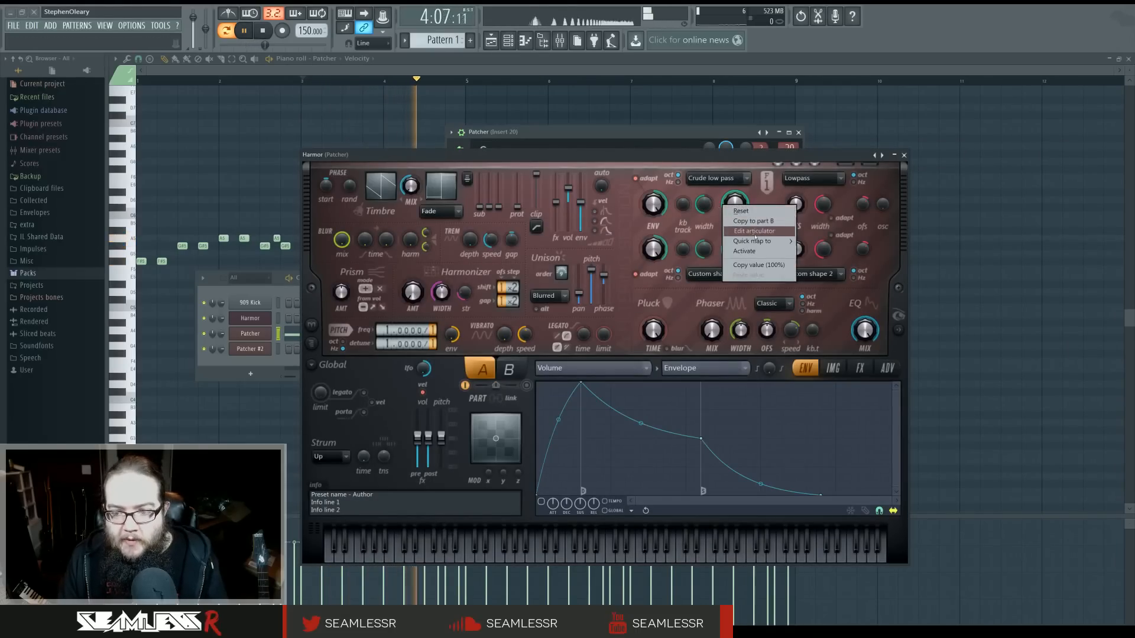
pyautogui.click(744, 251)
# Enable the upper Harmor's Filter 1 frequency envelope, shape it into a short convex fall, and adjust the filter frequency
pyautogui.moveTo(608, 482); pyautogui.dragTo(608, 495)
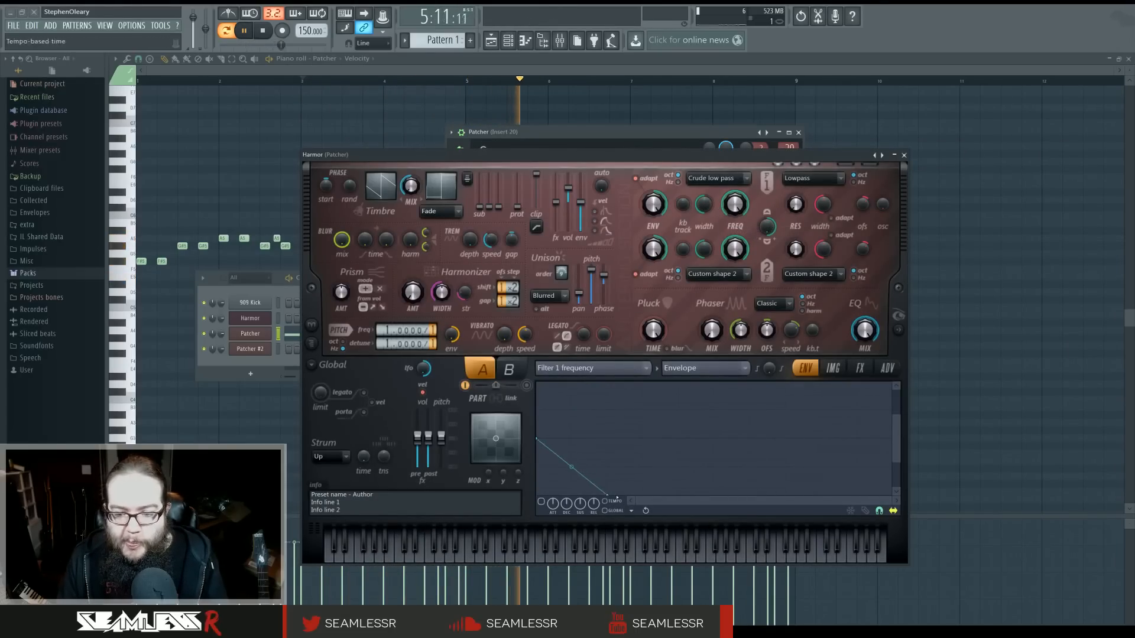
pyautogui.moveTo(898, 464); pyautogui.dragTo(899, 488)
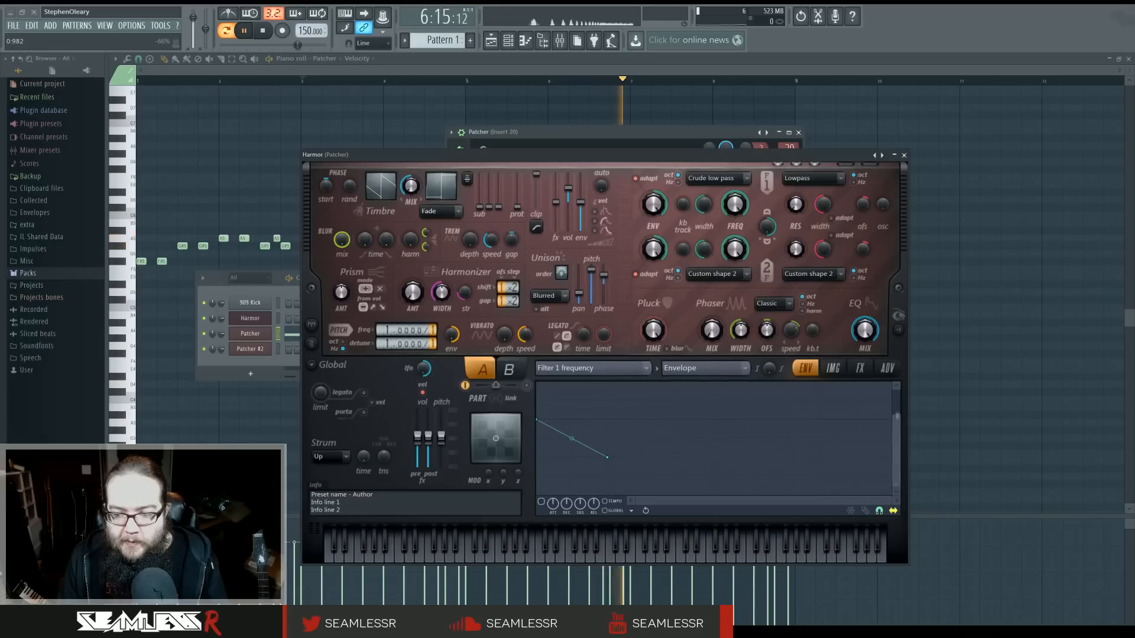
pyautogui.moveTo(897, 415); pyautogui.dragTo(897, 389)
pyautogui.click(542, 502)
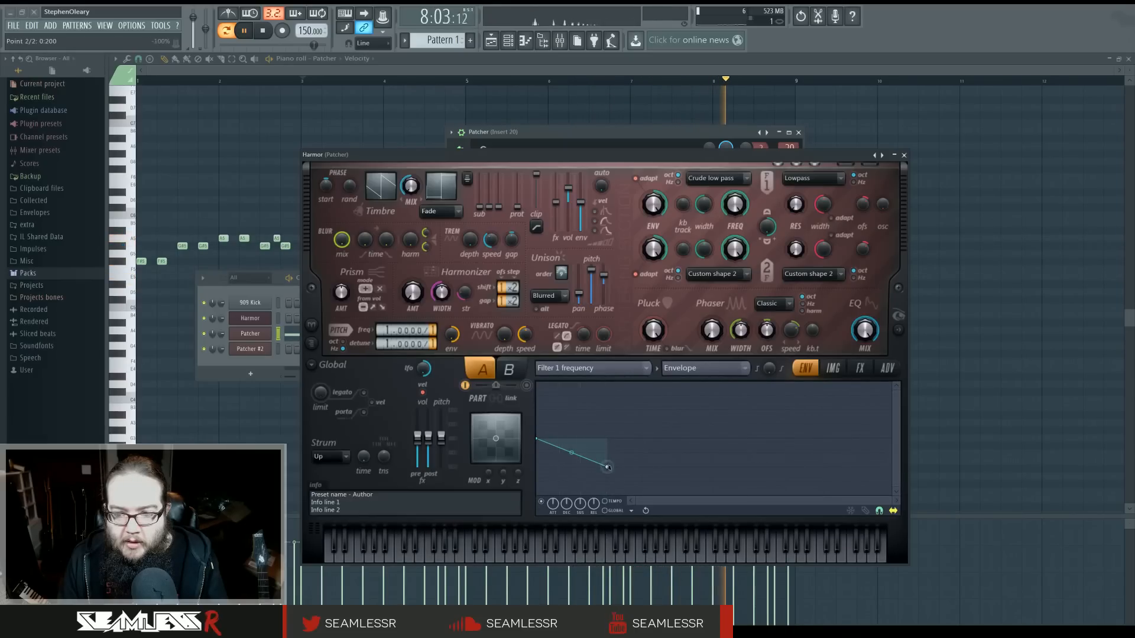
pyautogui.moveTo(608, 467); pyautogui.dragTo(572, 451)
pyautogui.moveTo(734, 204); pyautogui.dragTo(735, 190)
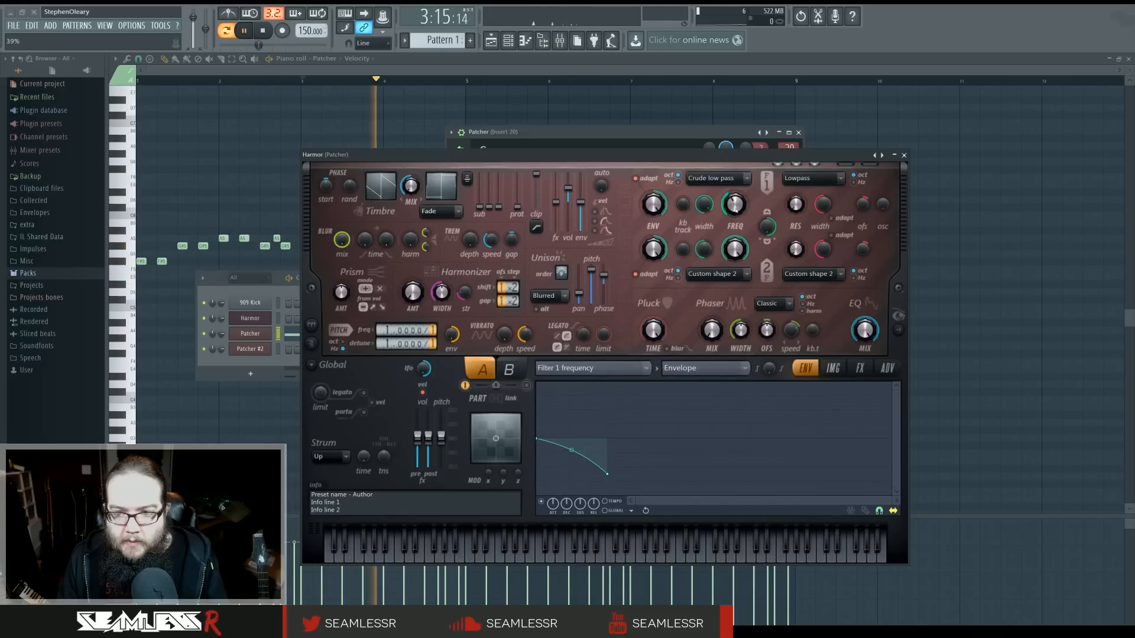
# Set the upper Harmor's compression effect to Burning, raise its amount, and close the instrument
pyautogui.click(860, 368)
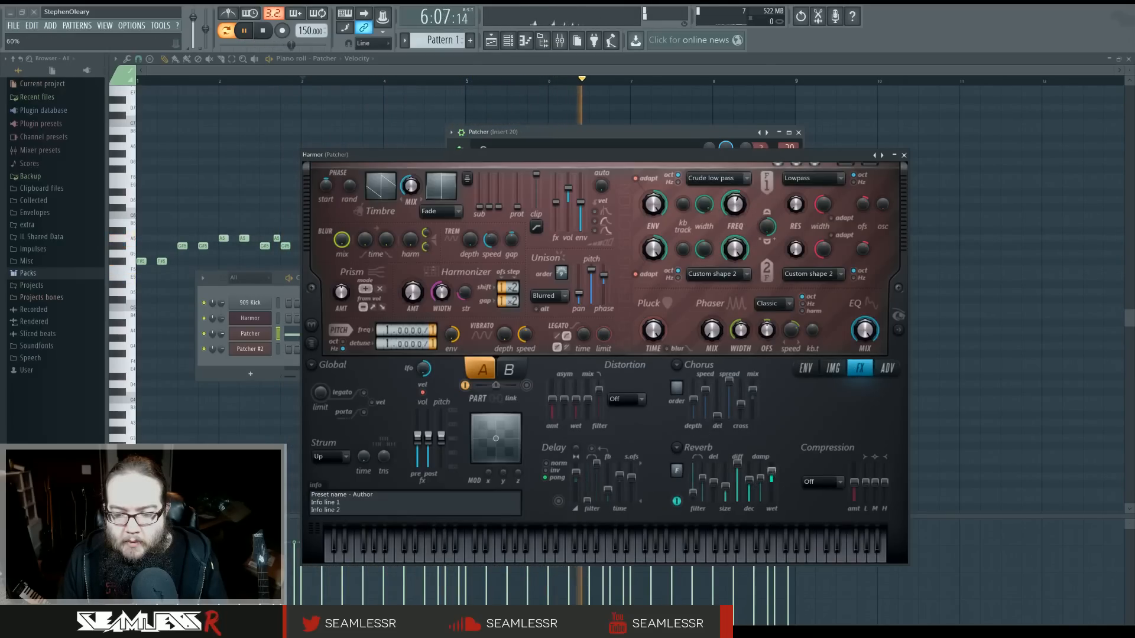
pyautogui.click(823, 482)
pyautogui.click(823, 538)
pyautogui.moveTo(855, 482); pyautogui.dragTo(860, 467)
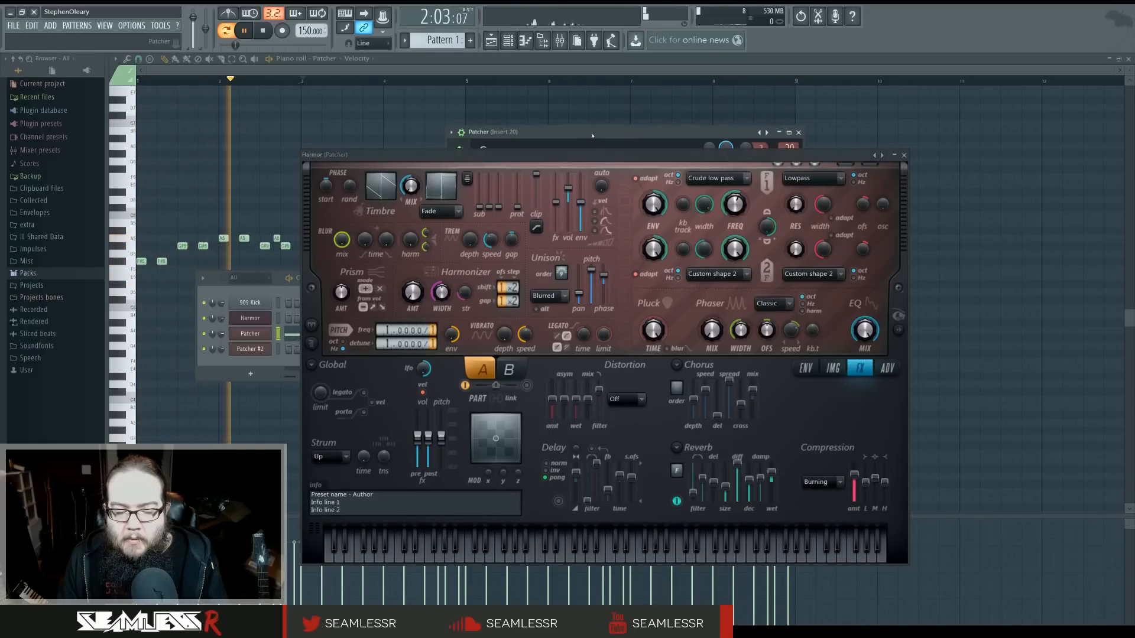
pyautogui.click(904, 156)
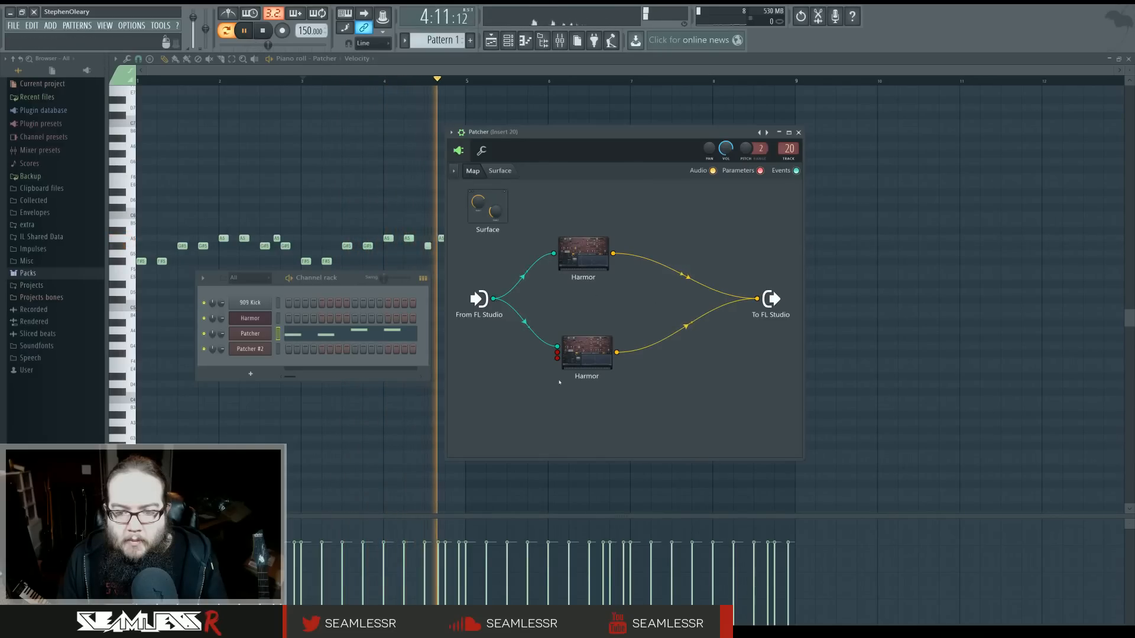
# Activate the upper Harmor's Filter 1 frequency and Filter 1 envelope amount as controllable parameters
pyautogui.doubleClick(582, 260)
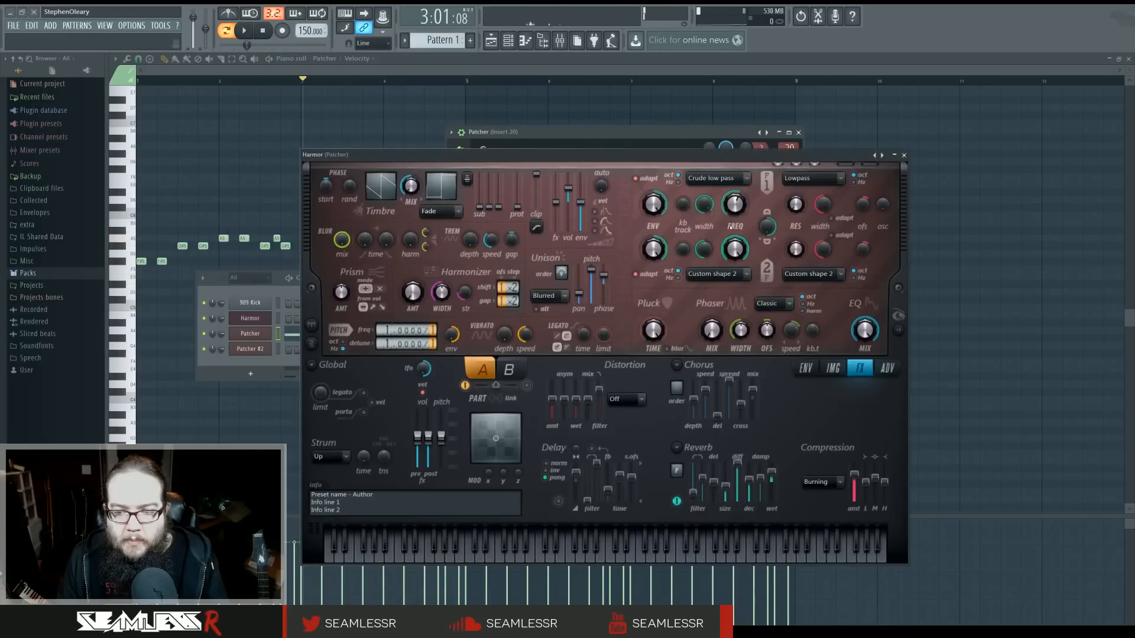
pyautogui.press('space')
pyautogui.rightClick(732, 207)
pyautogui.click(752, 258)
pyautogui.rightClick(655, 212)
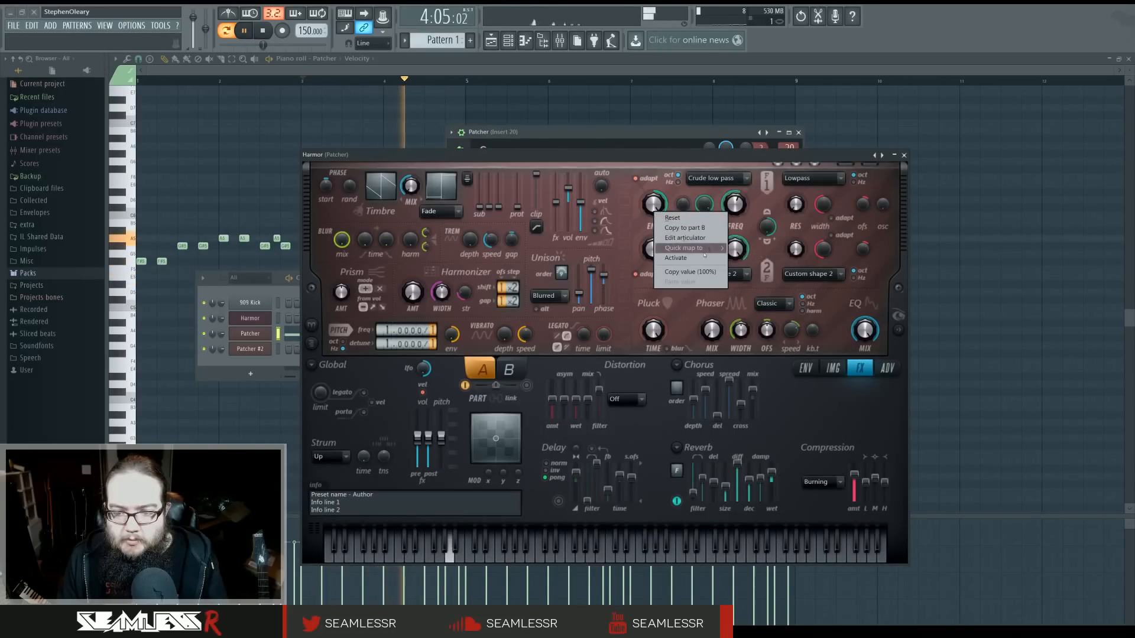
pyautogui.click(676, 259)
pyautogui.click(895, 155)
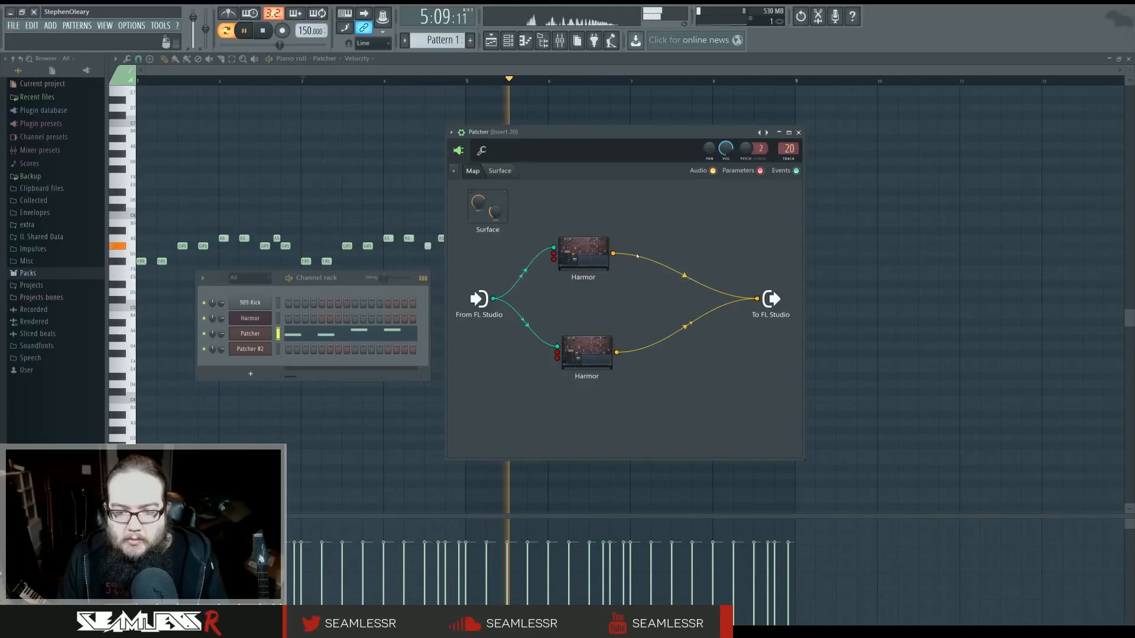
# Stop playback, add an XY controller to the Patcher surface, and move it slightly toward the centre
pyautogui.press('space')
pyautogui.click(499, 171)
pyautogui.click(480, 191)
pyautogui.click(495, 217)
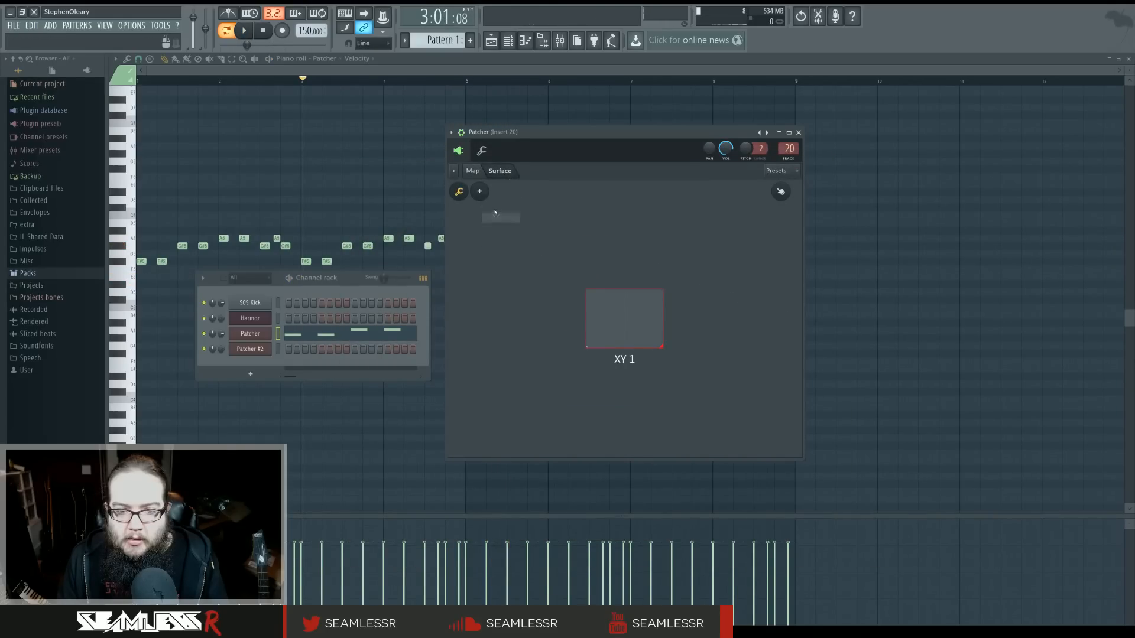
pyautogui.moveTo(619, 316); pyautogui.dragTo(609, 308)
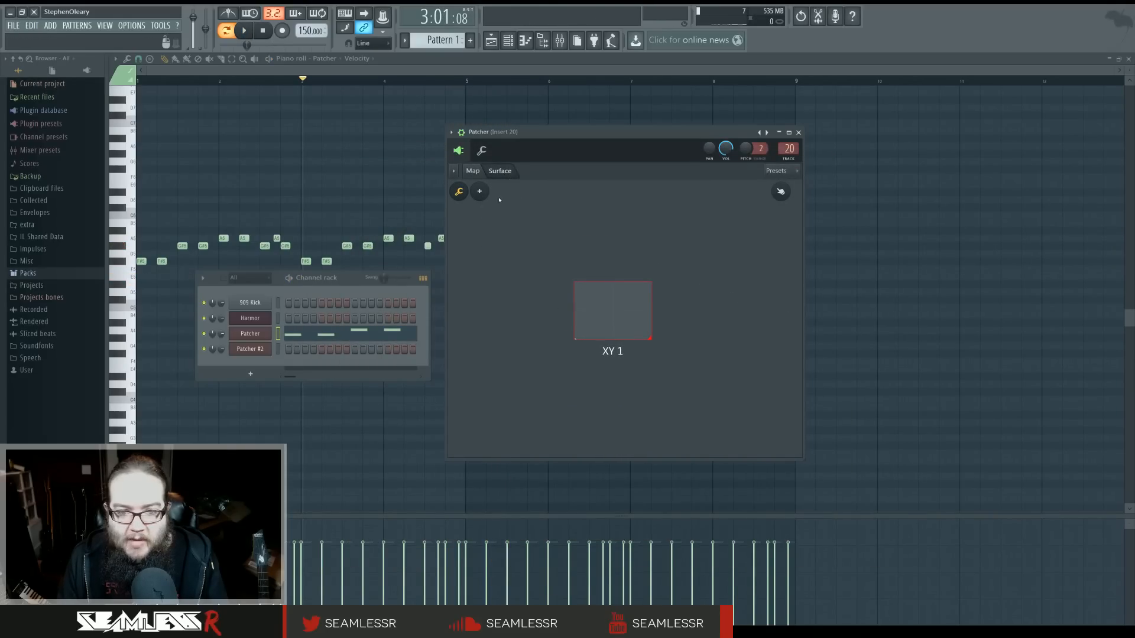
# Activate both the X and Y axes of the XY 1 controller
pyautogui.rightClick(602, 315)
pyautogui.click(622, 341)
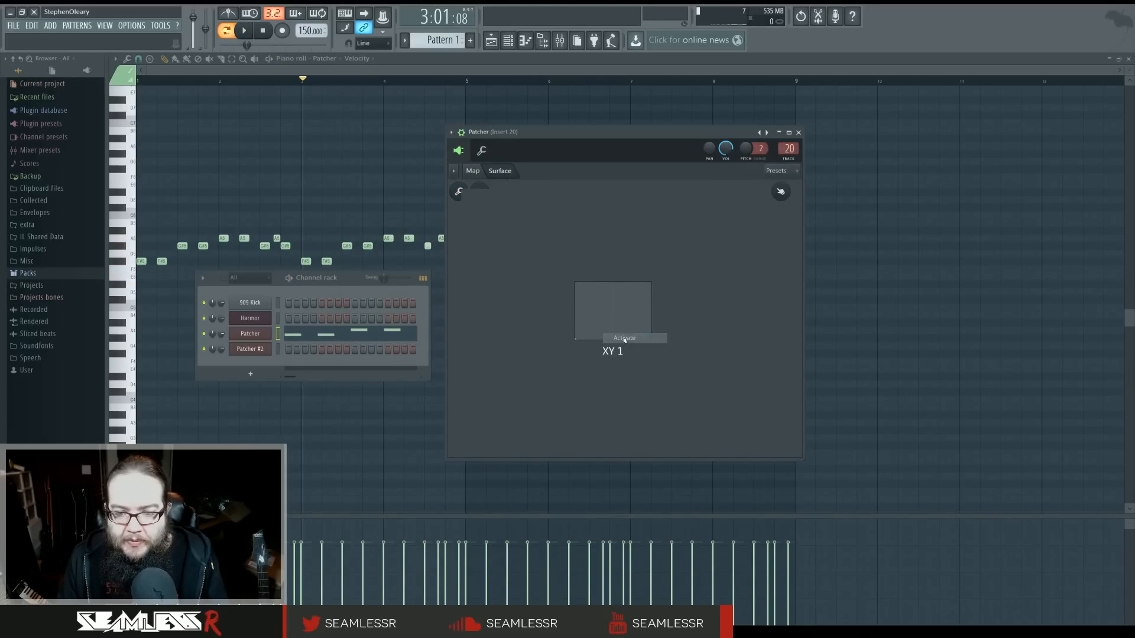
pyautogui.rightClick(619, 321)
pyautogui.click(744, 350)
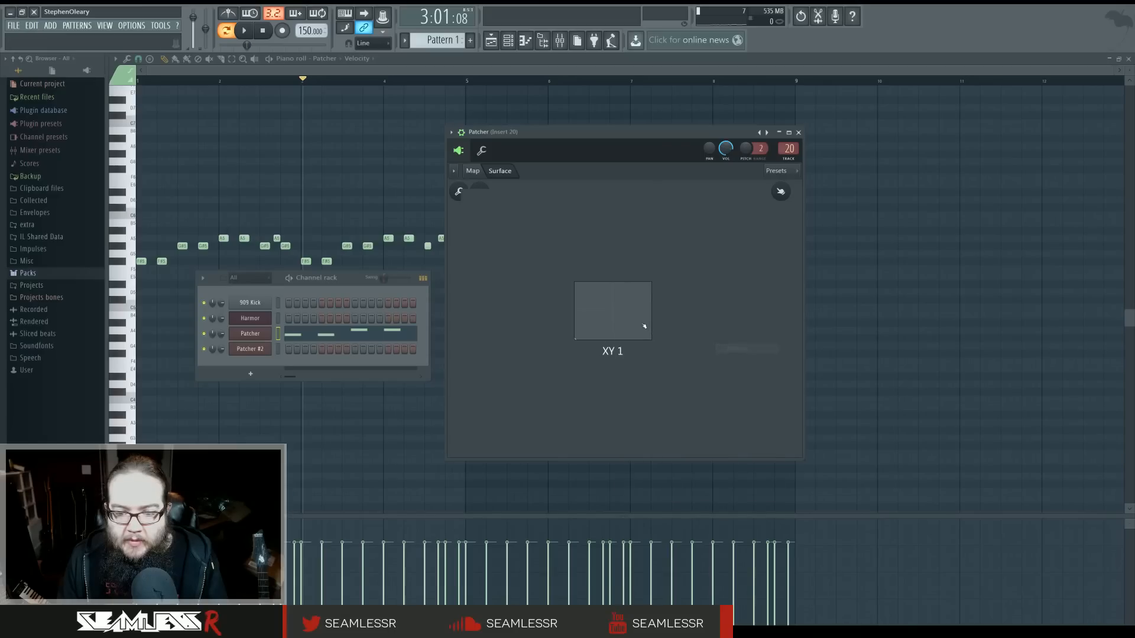
# Connect the Surface's X output to Filter 1 frequency and its Y output to Filter 1 envelope amount on both Harmors
pyautogui.click(471, 171)
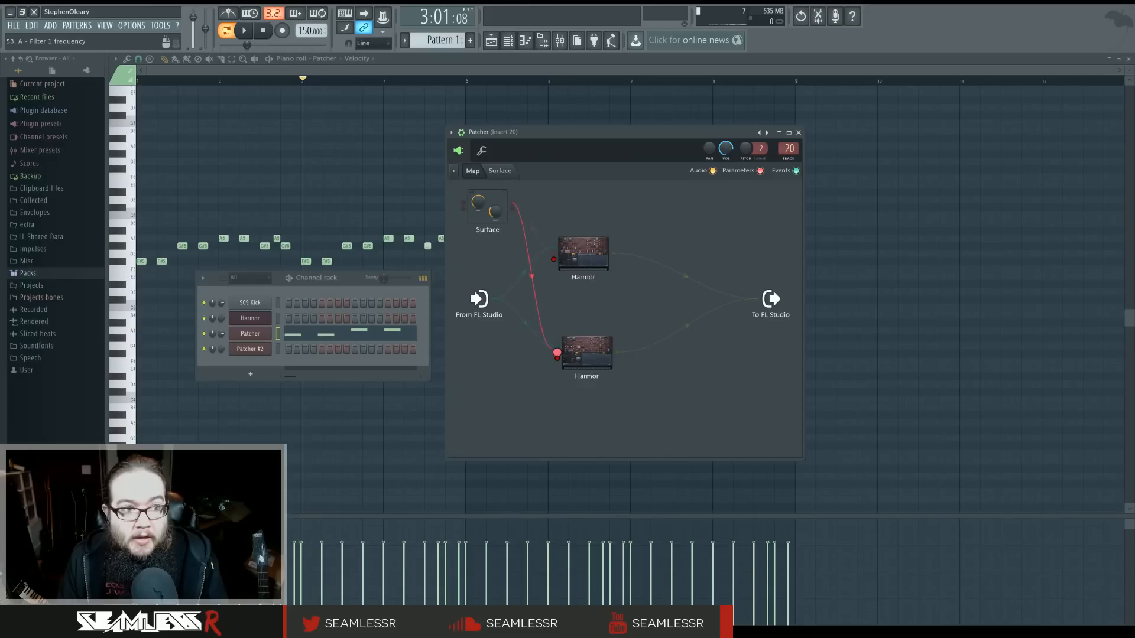
pyautogui.moveTo(557, 353); pyautogui.dragTo(557, 353)
pyautogui.moveTo(513, 208); pyautogui.dragTo(523, 302)
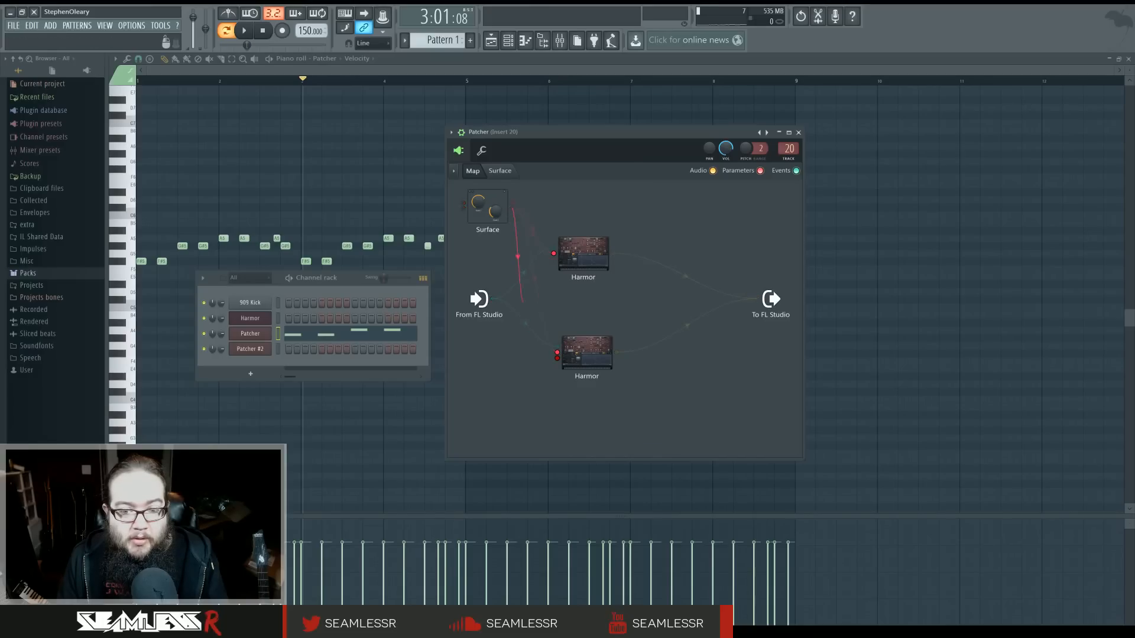
pyautogui.moveTo(557, 358); pyautogui.dragTo(557, 358)
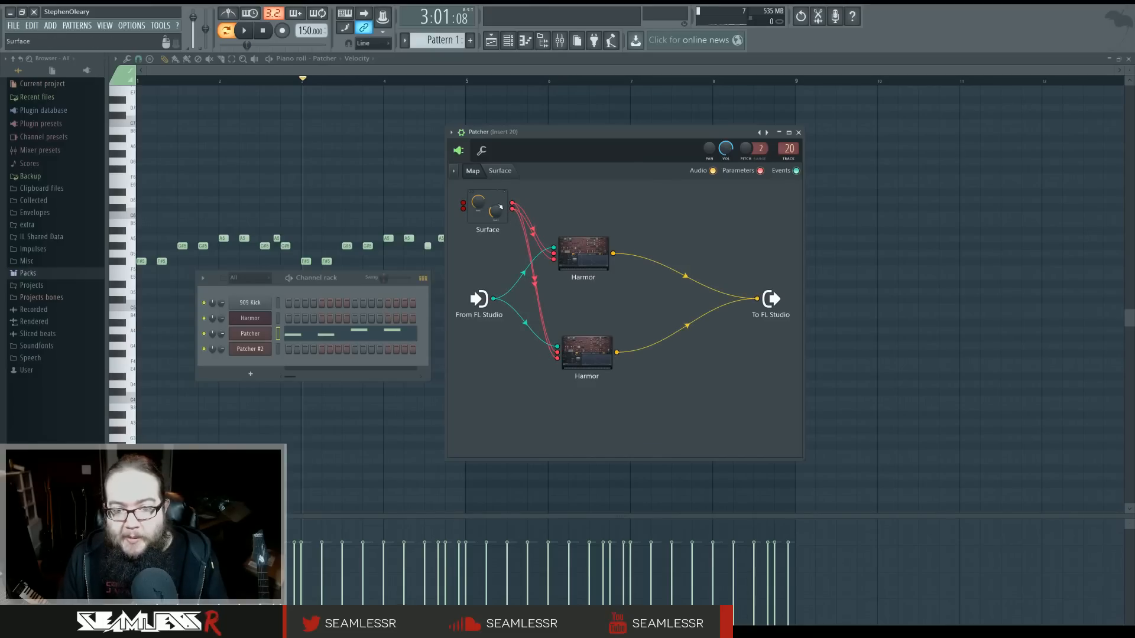
# Audition XY 1 along its lower edge during playback and check its axis connections in the patch map
pyautogui.click(501, 171)
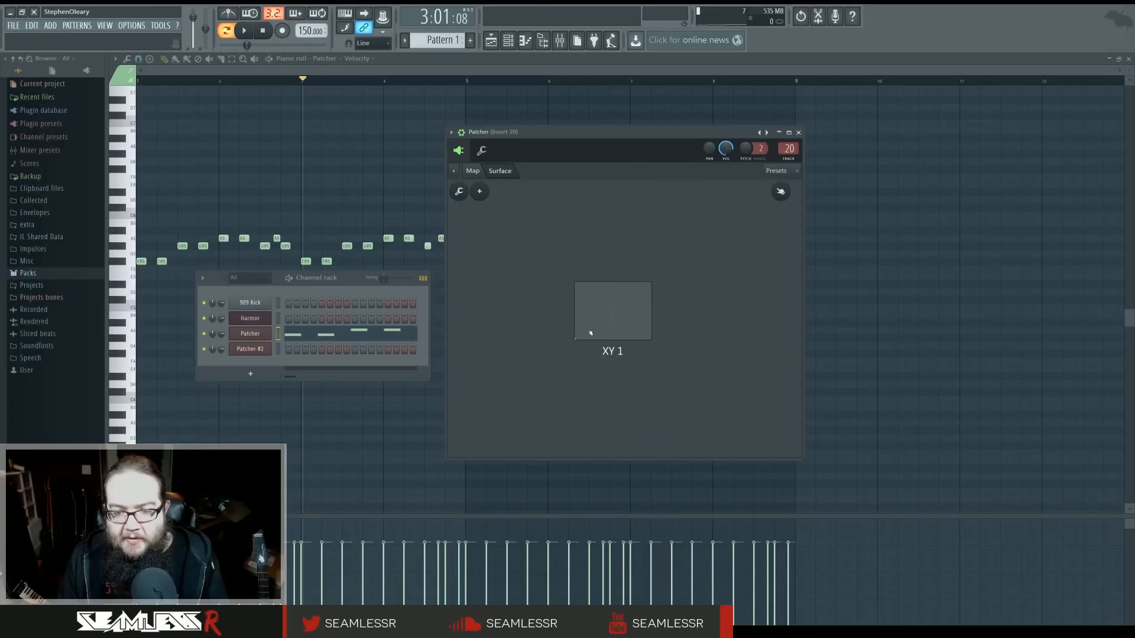
pyautogui.press('space')
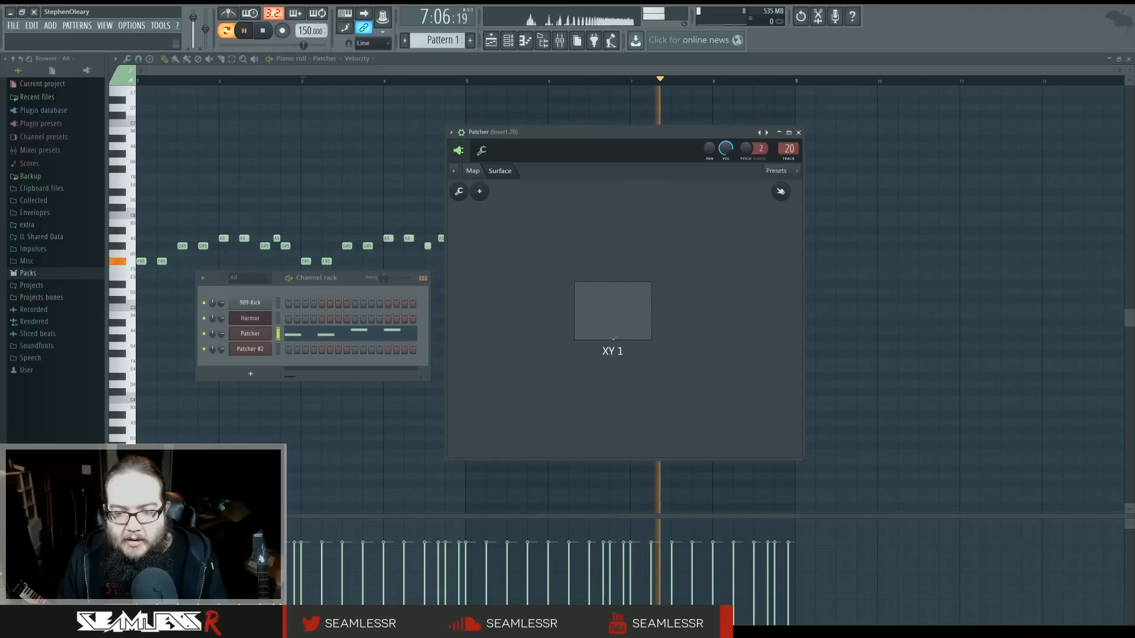
pyautogui.press('space')
pyautogui.click(476, 195)
pyautogui.click(472, 171)
pyautogui.click(472, 171)
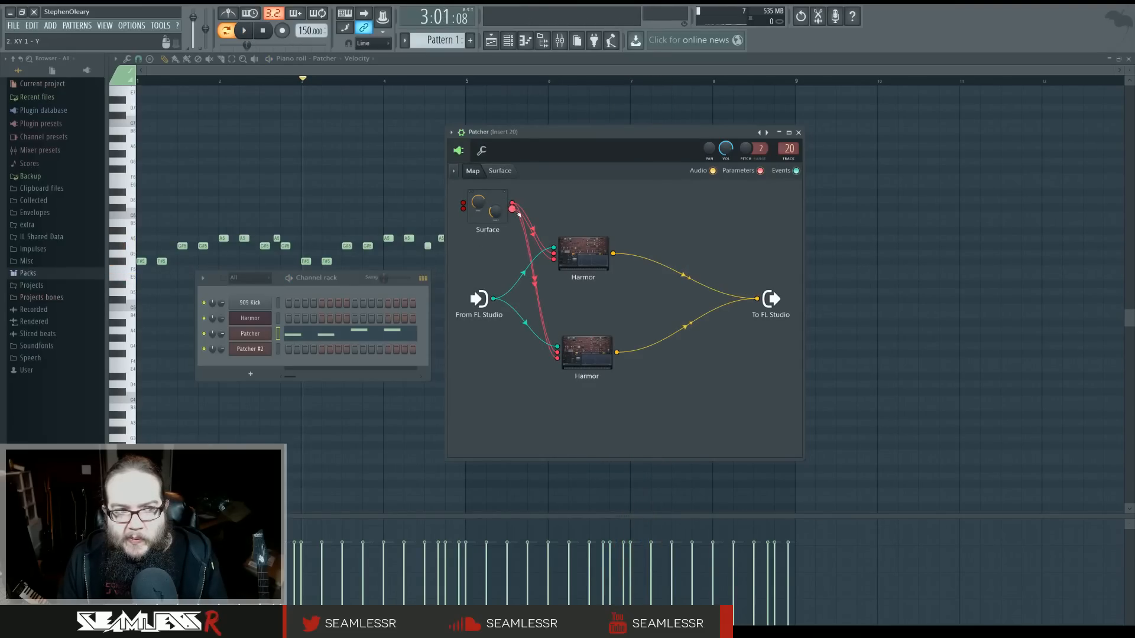
pyautogui.click(500, 171)
pyautogui.press('space')
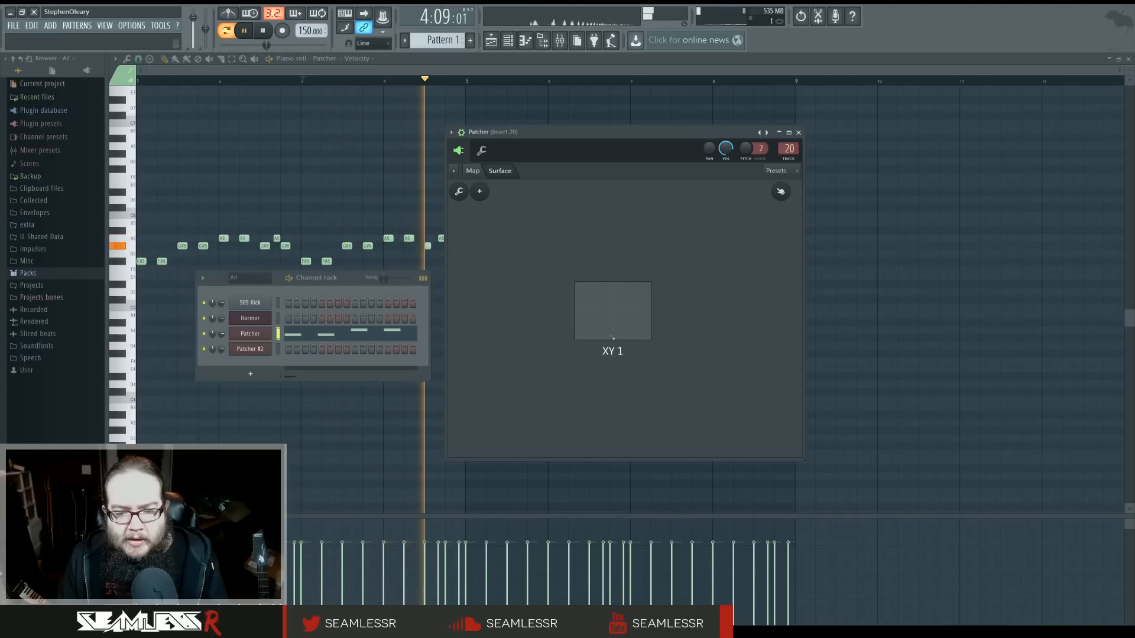
pyautogui.press('space')
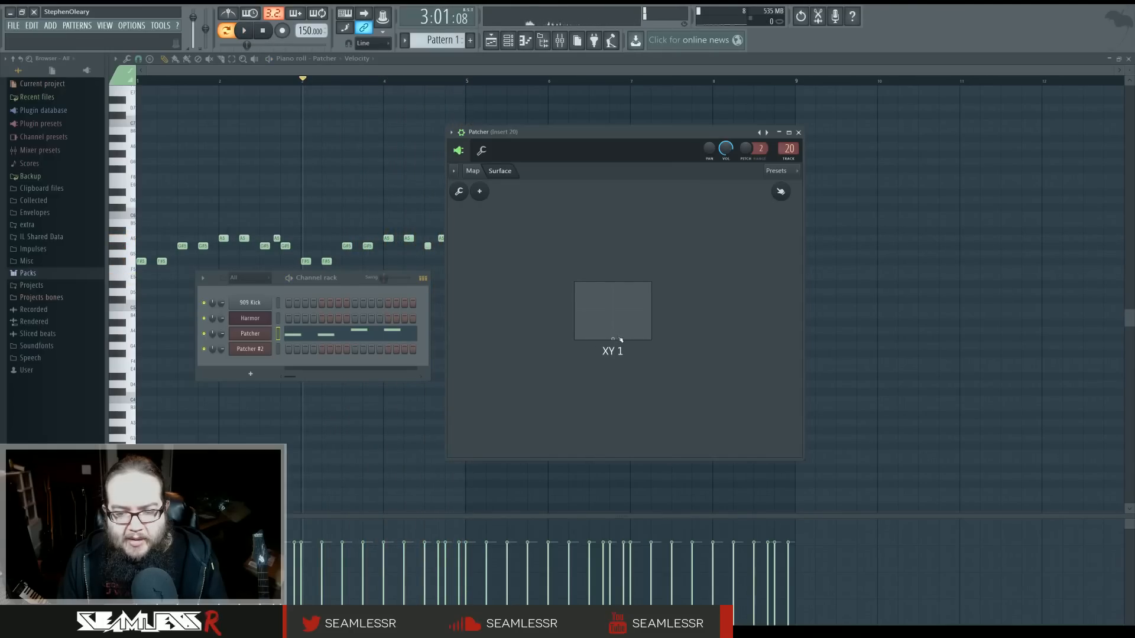
# Sweep XY 1 vertically and horizontally during playback to compare how filter frequency and envelope amount shape the sound
pyautogui.press('space')
pyautogui.moveTo(650, 340); pyautogui.dragTo(643, 283)
pyautogui.press('space')
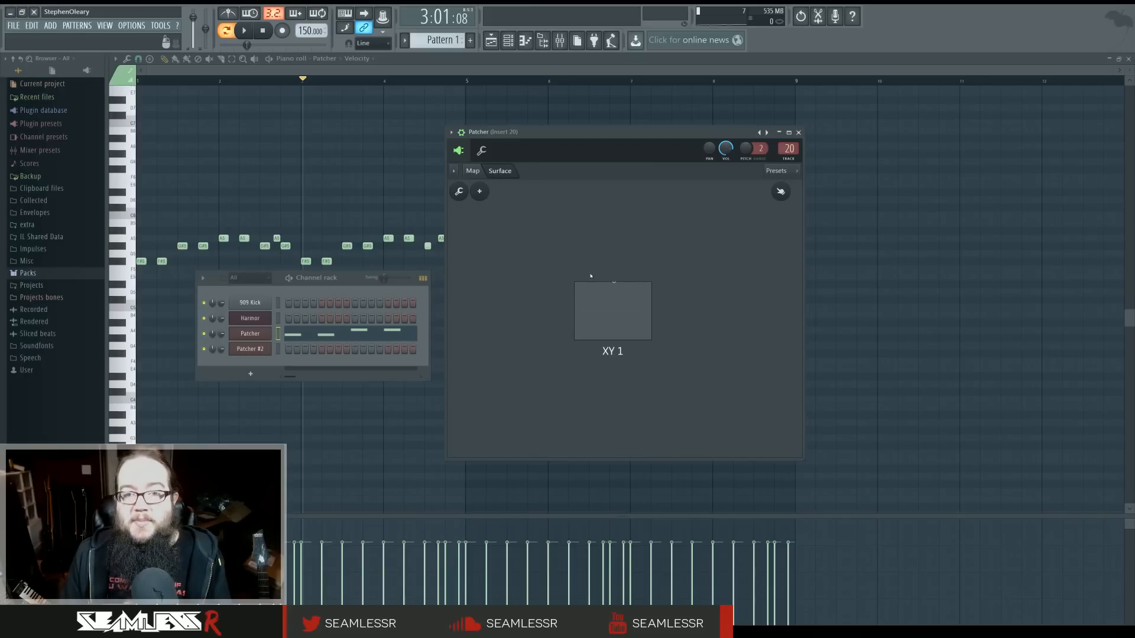
pyautogui.press('space')
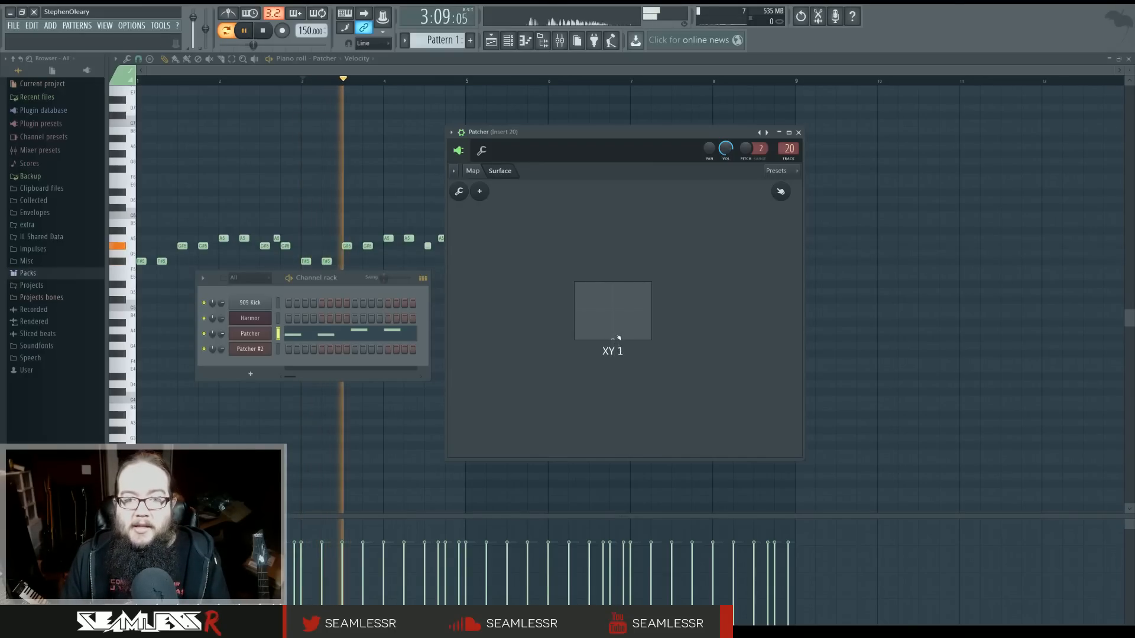
pyautogui.press('space')
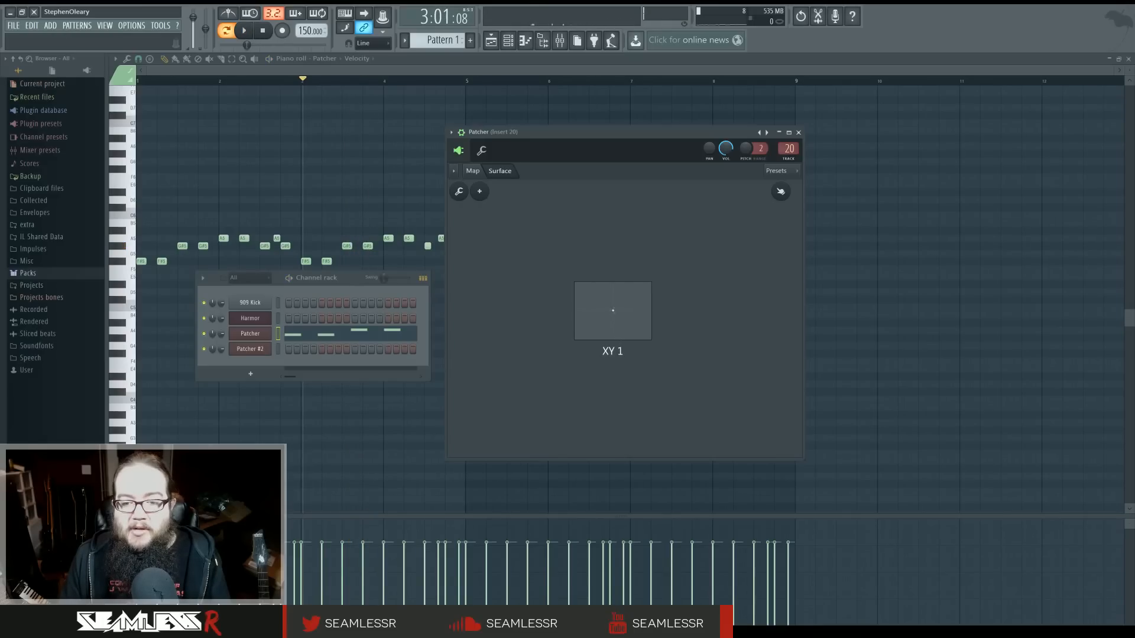
pyautogui.press('space')
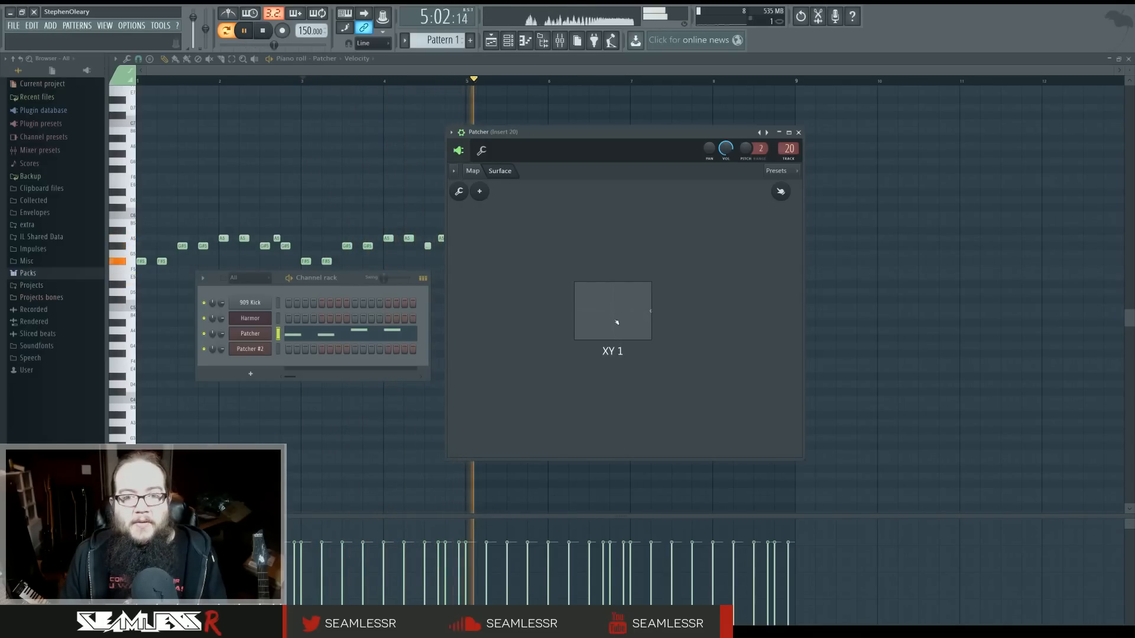
pyautogui.press('space')
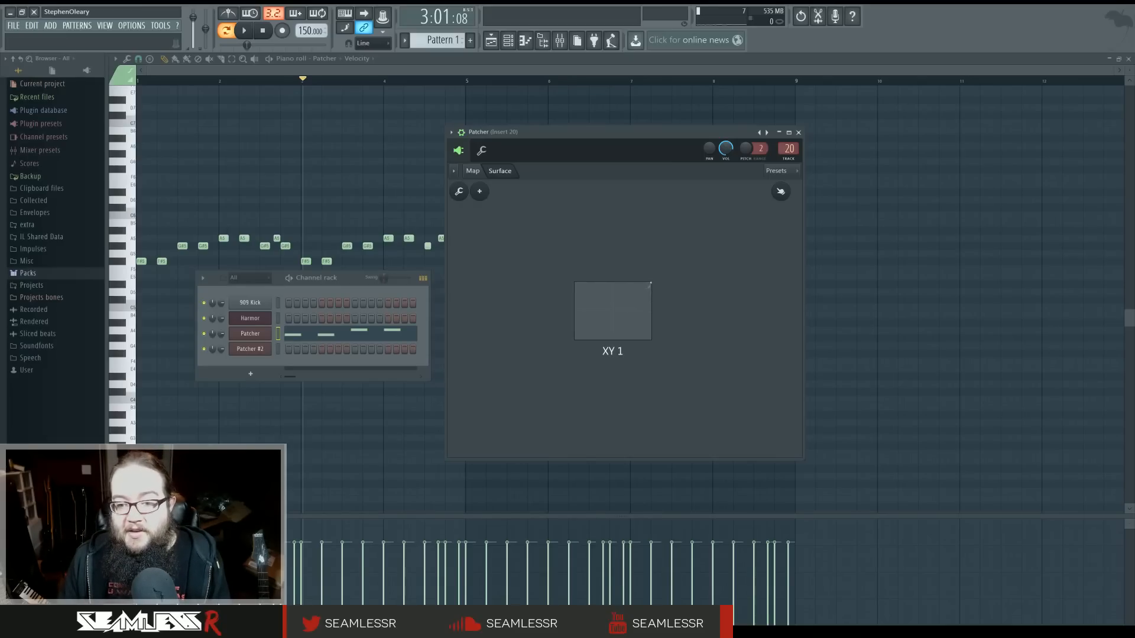
# Audition XY 1 positions along its upper edge and at mid-height on the far X end, and return to the patch map
pyautogui.press('space')
pyautogui.press('space')
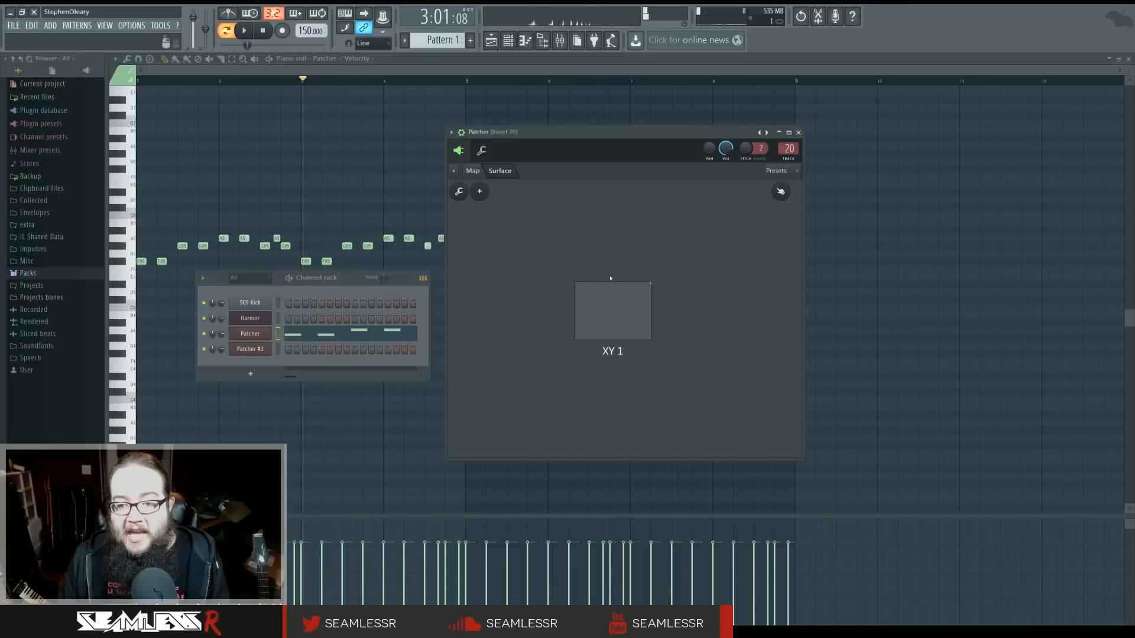
pyautogui.press('space')
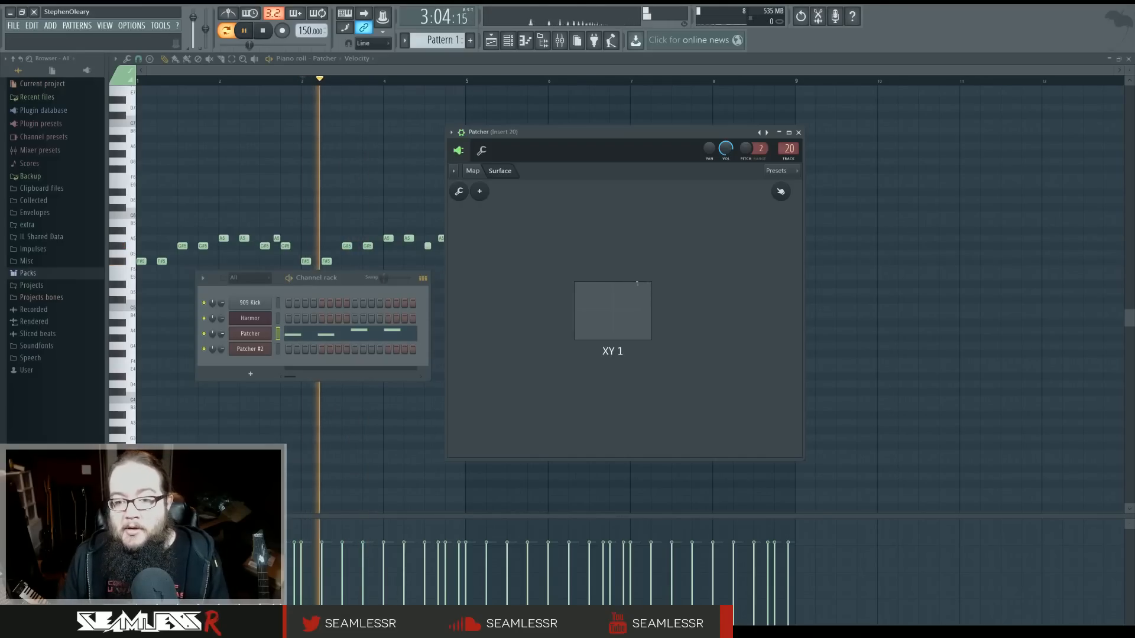
pyautogui.press('space')
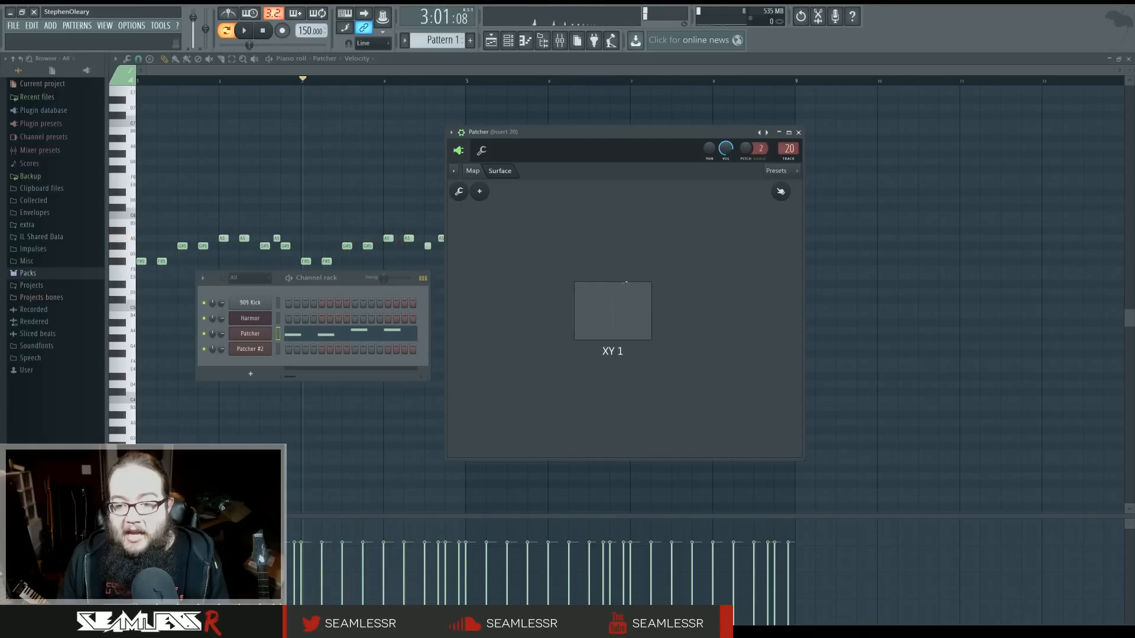
pyautogui.press('space')
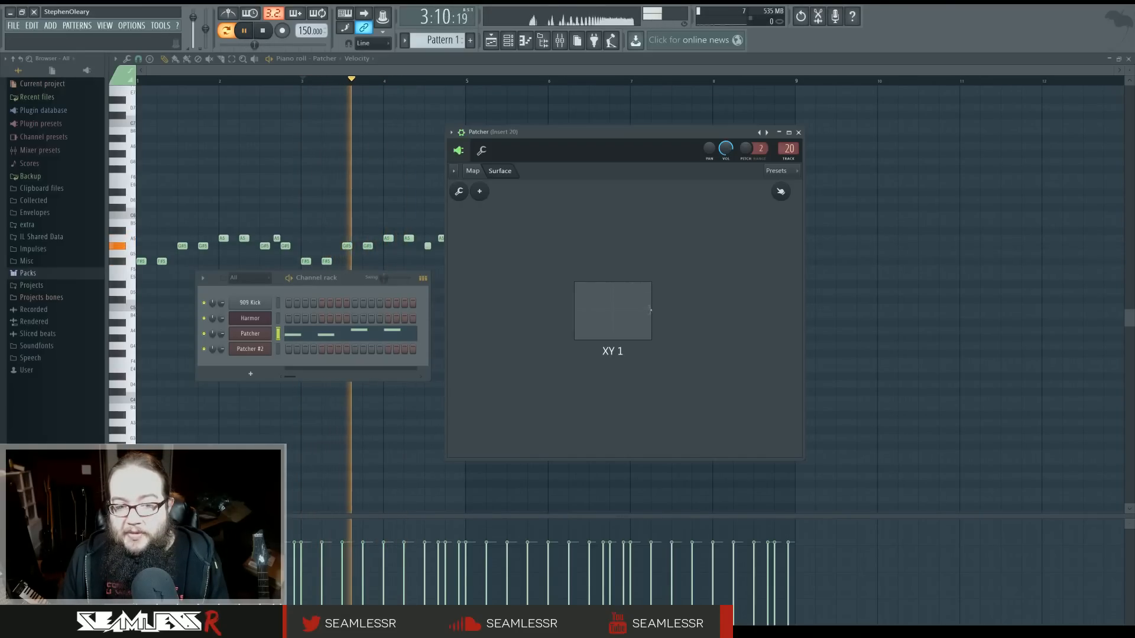
pyautogui.press('space')
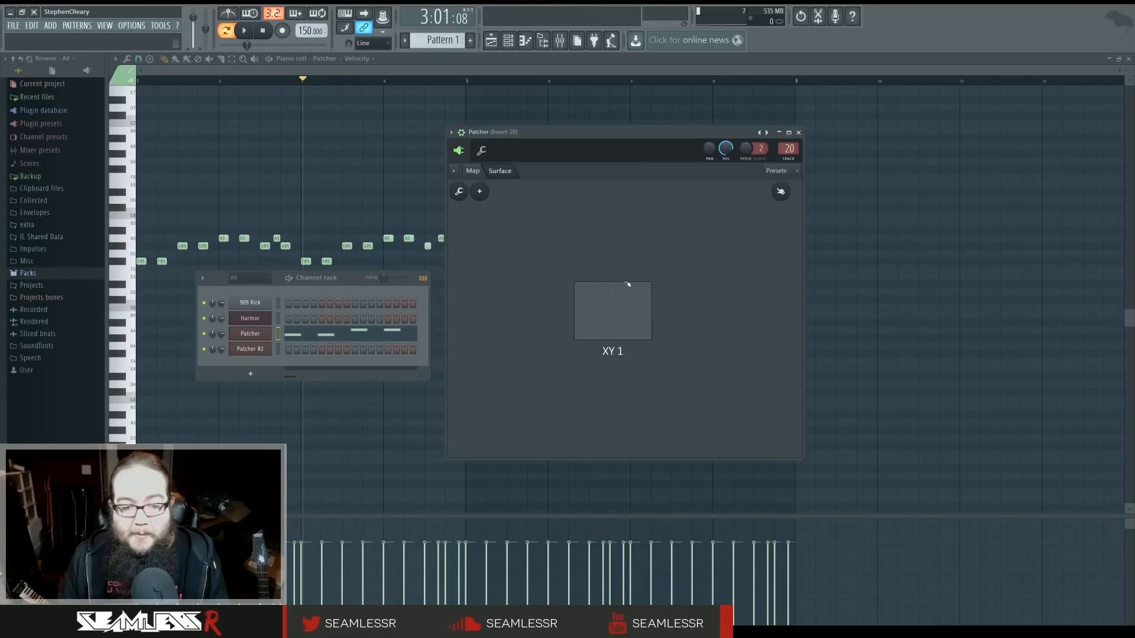
pyautogui.press('space')
pyautogui.click(473, 171)
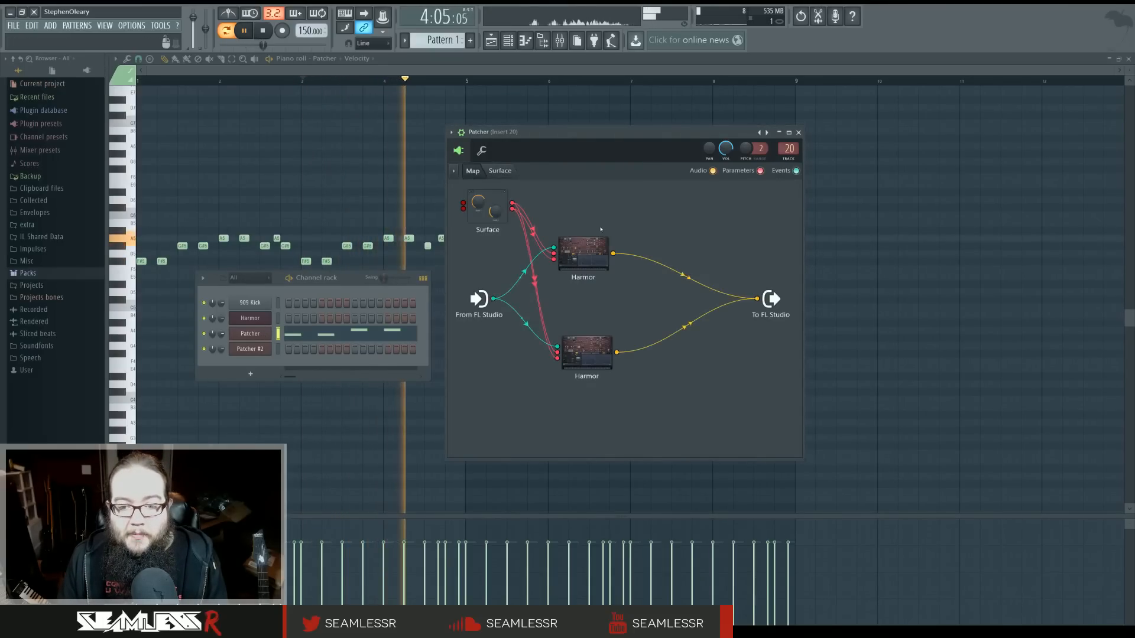
# Play the pattern and review both Harmor layers, including the second layer's effects and advanced settings
pyautogui.press('space')
pyautogui.click(594, 259)
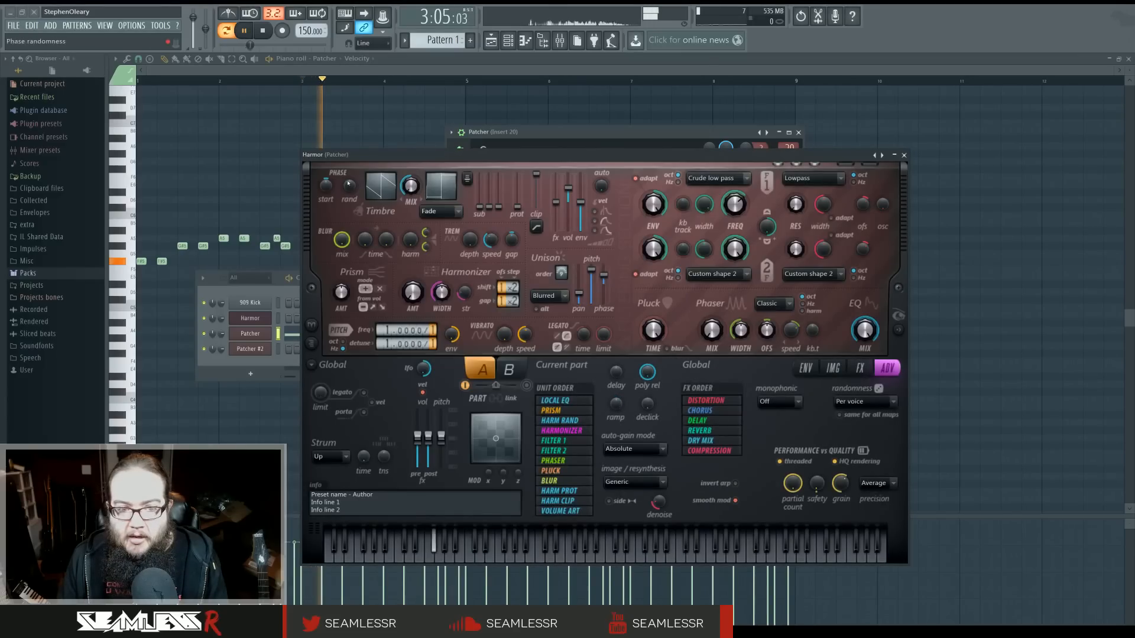
pyautogui.click(904, 155)
pyautogui.click(590, 350)
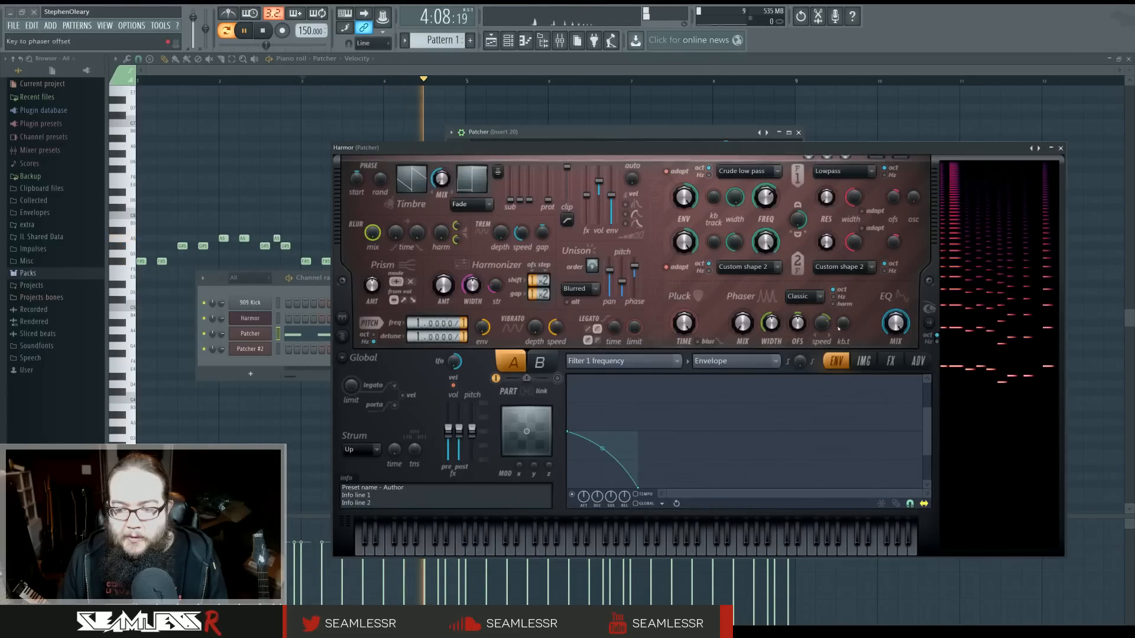
pyautogui.click(891, 360)
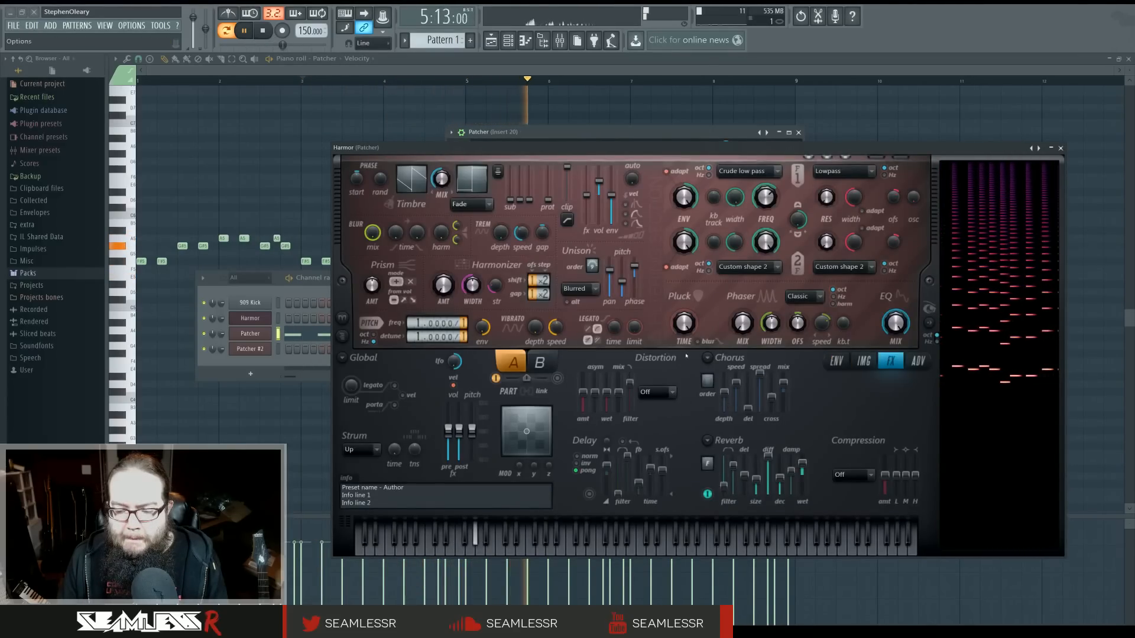
pyautogui.click(918, 361)
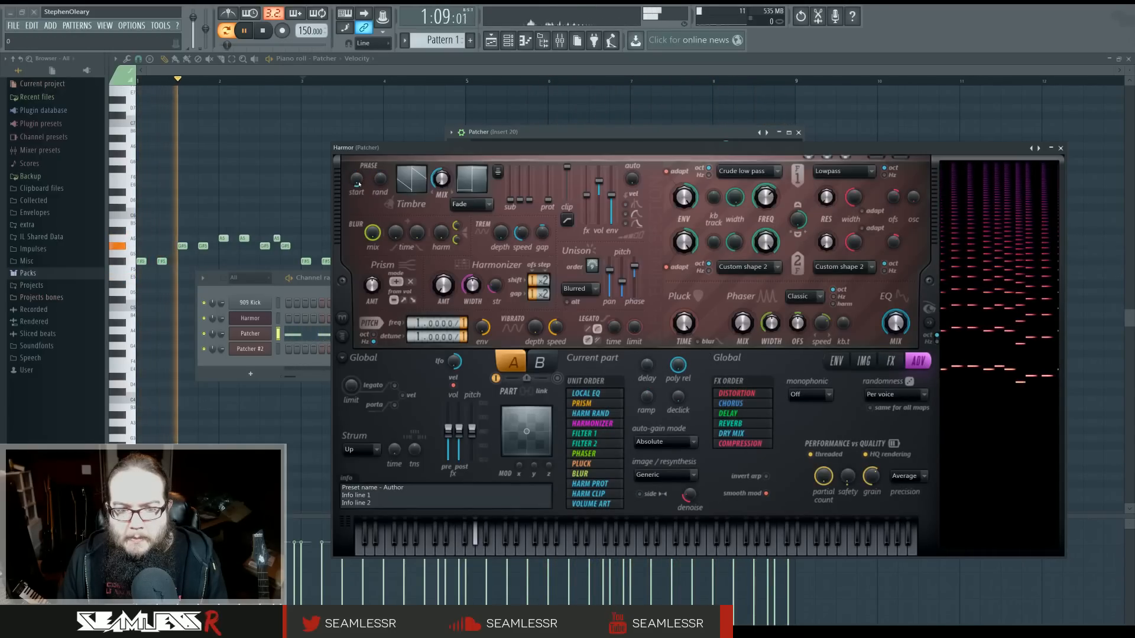
pyautogui.press('Escape')
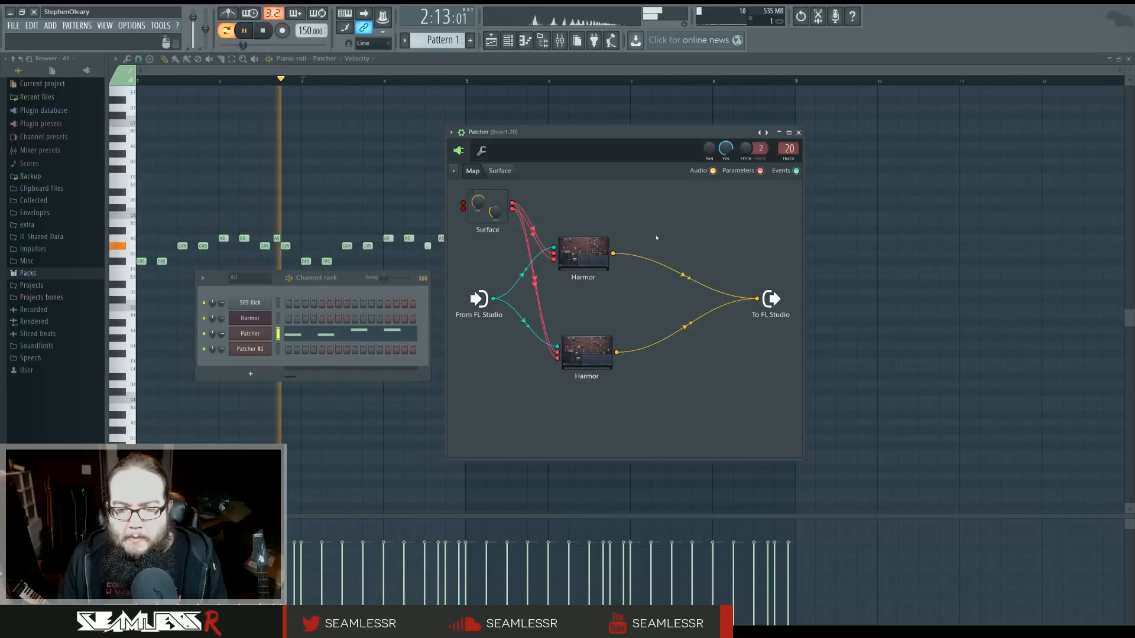
# Raise the unison panning on the upper Harmor in the patch map, then close the Patcher and stop playback
pyautogui.click(584, 253)
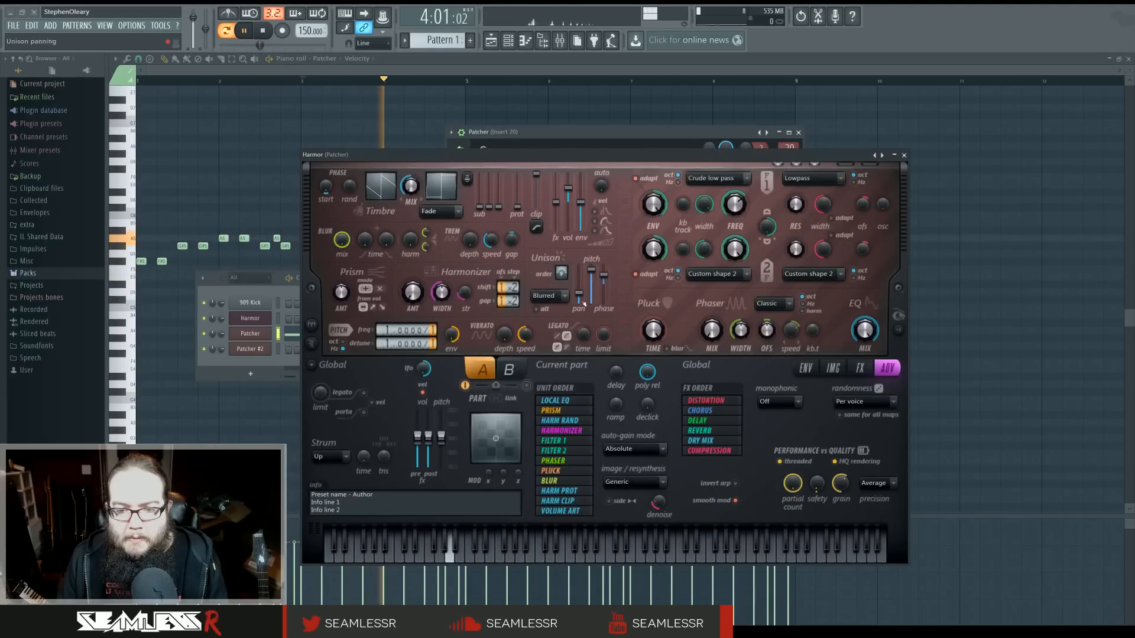
pyautogui.moveTo(582, 302); pyautogui.dragTo(607, 279)
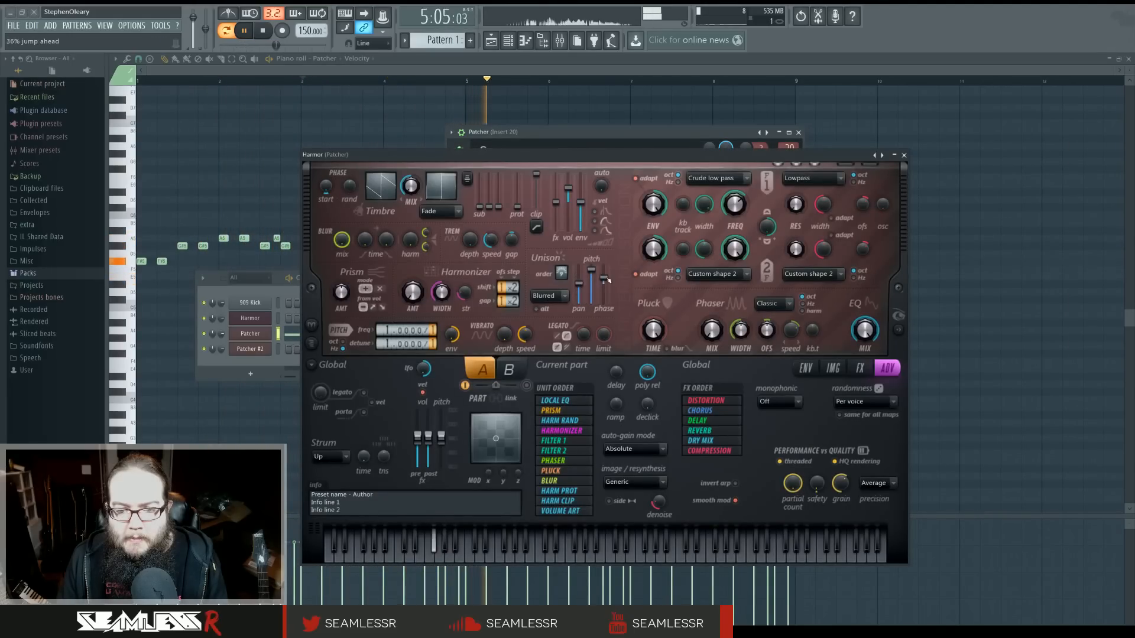
pyautogui.click(905, 155)
pyautogui.click(798, 132)
pyautogui.press('space')
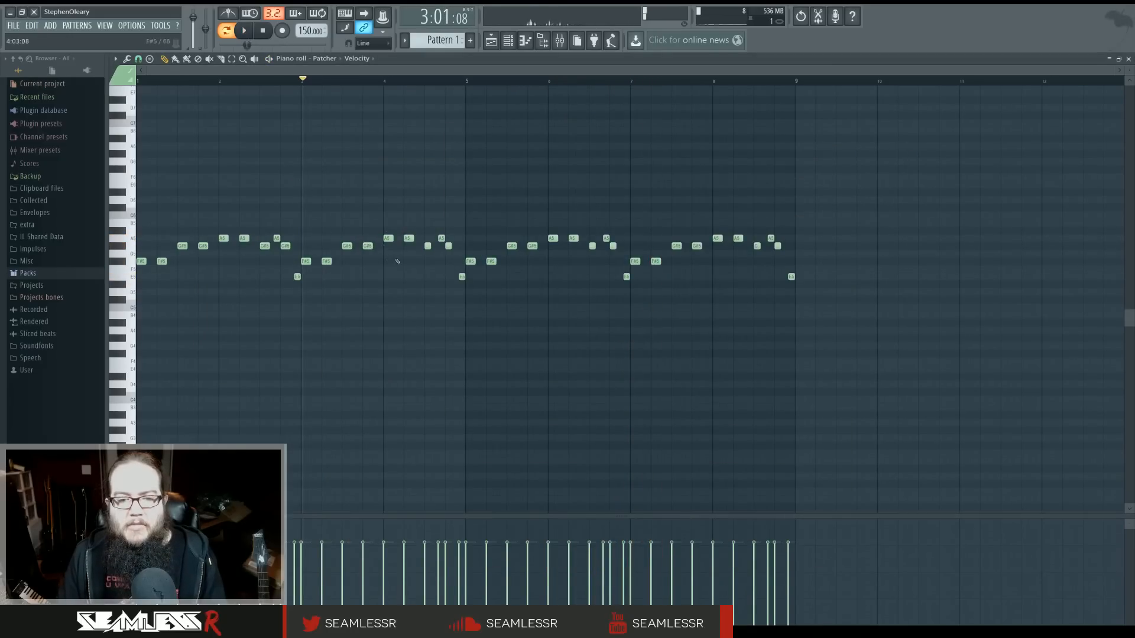
# Place Pattern 1 on playlist Track 1 at bar 9, select its span as the loop region and start song playback
pyautogui.press('F5')
pyautogui.click(291, 108)
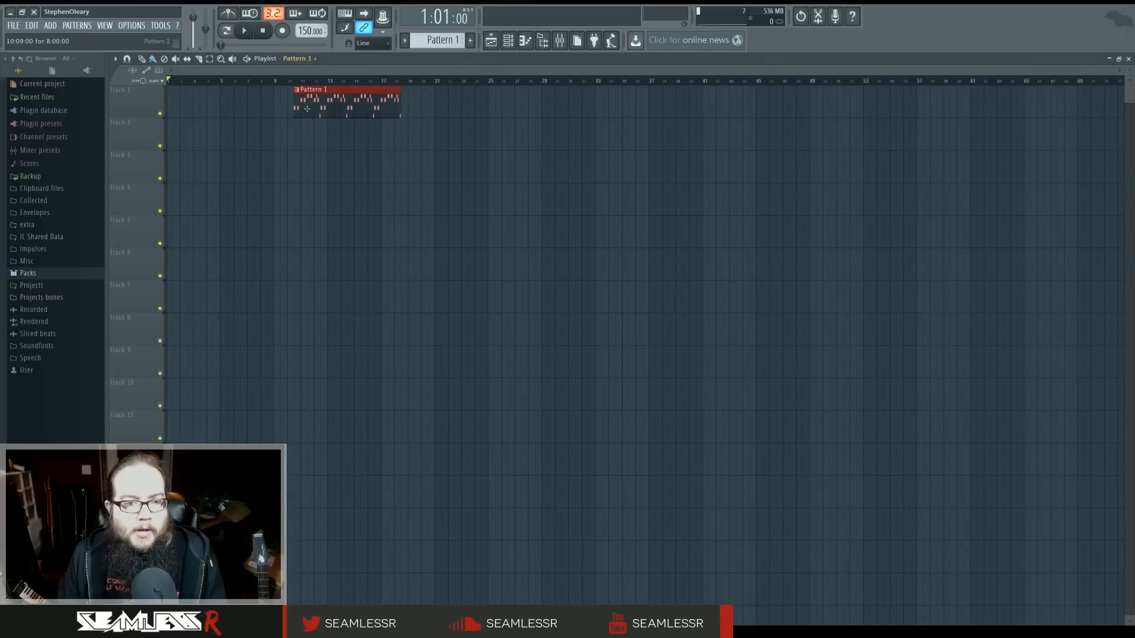
pyautogui.moveTo(276, 82); pyautogui.dragTo(373, 83)
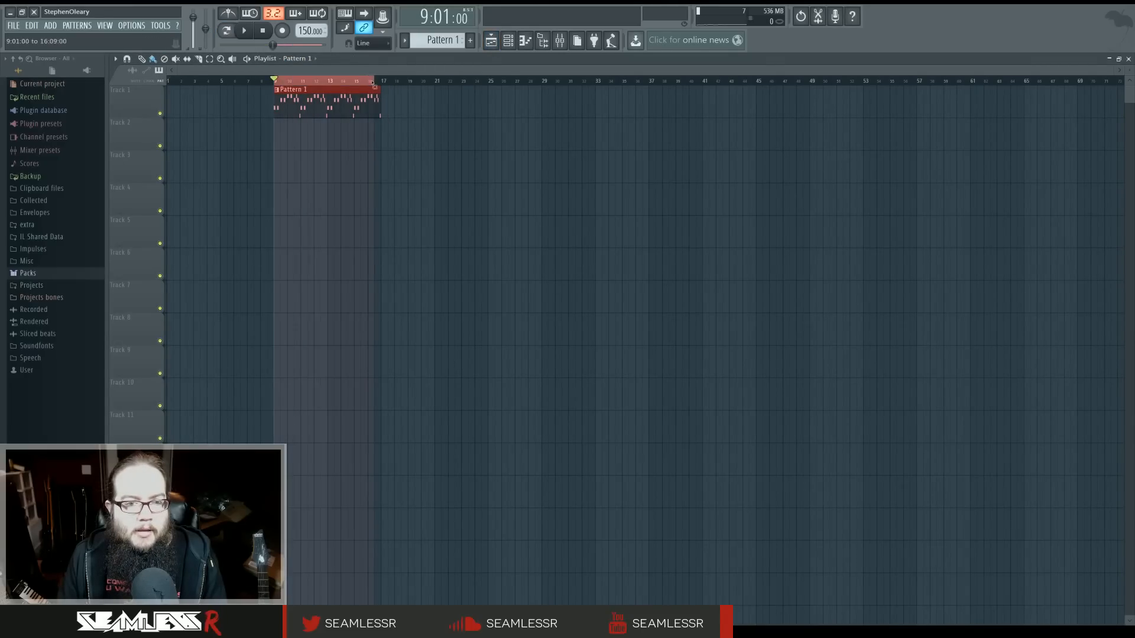
pyautogui.press('space')
# Duplicate all of the Patcher channel's Pattern 1 notes one octave higher and audition the doubled melody
pyautogui.click(508, 40)
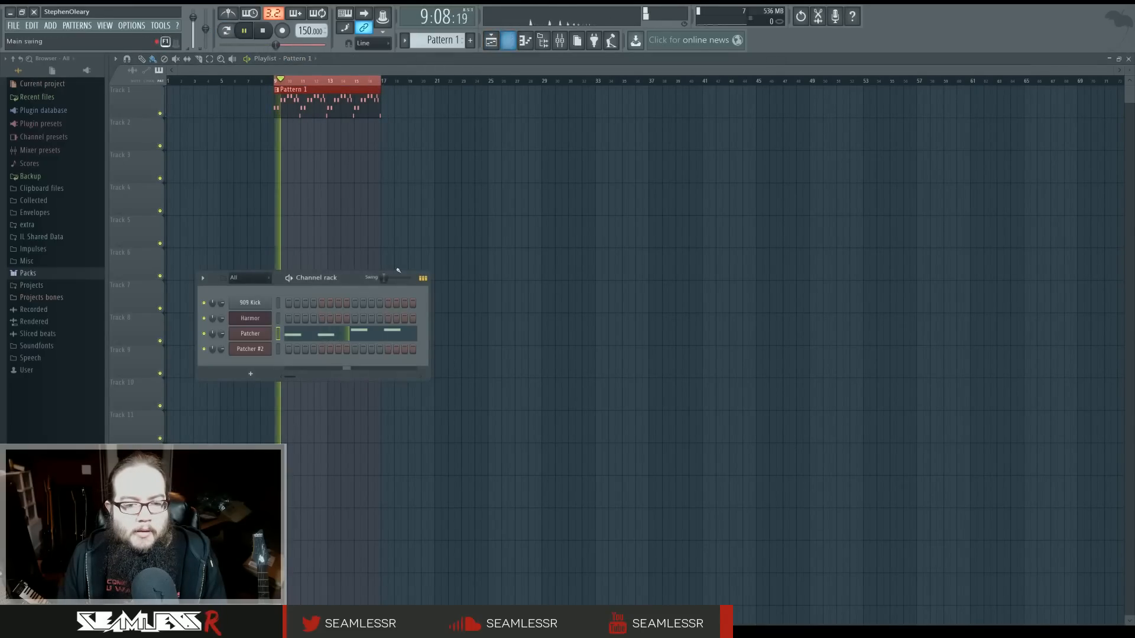
pyautogui.click(326, 337)
pyautogui.press('space')
pyautogui.moveTo(861, 375); pyautogui.dragTo(139, 236)
pyautogui.moveTo(140, 307); pyautogui.dragTo(117, 186)
pyautogui.press('space')
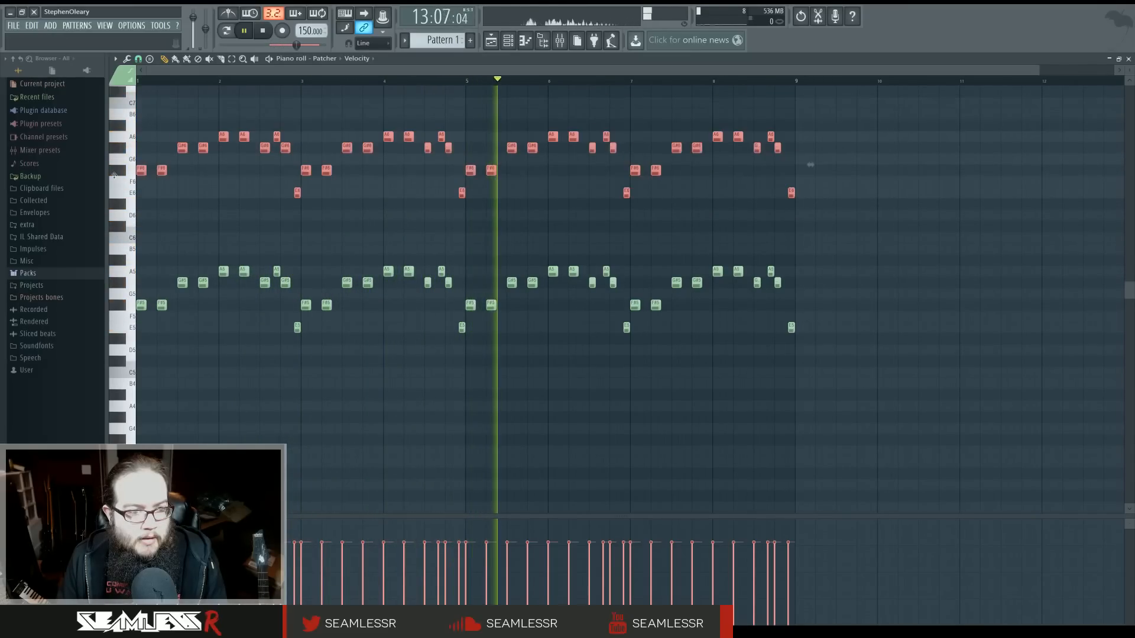
pyautogui.scroll(2, 174, 263)
pyautogui.hotkey('ctrl', 'd')
pyautogui.press('space')
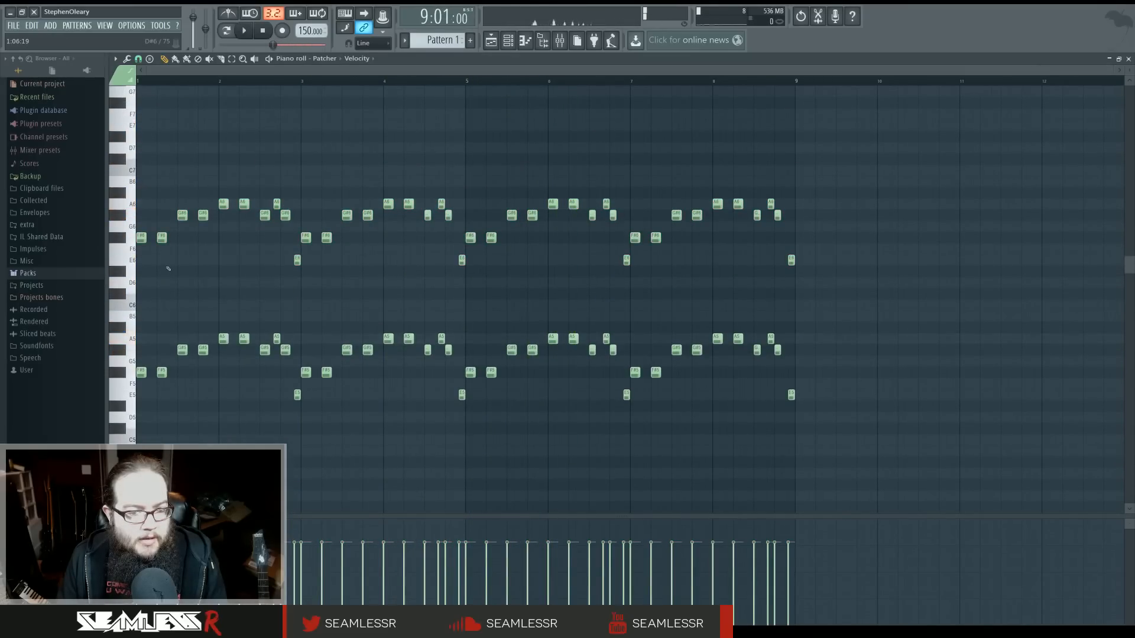
pyautogui.press('space')
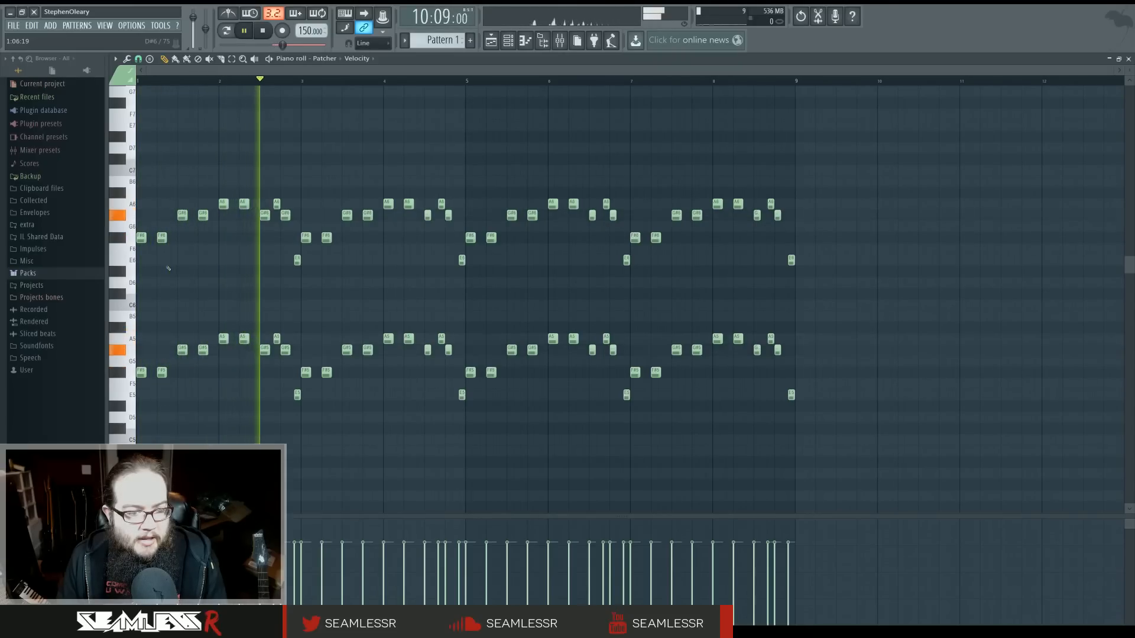
pyautogui.scroll(-2, 169, 269)
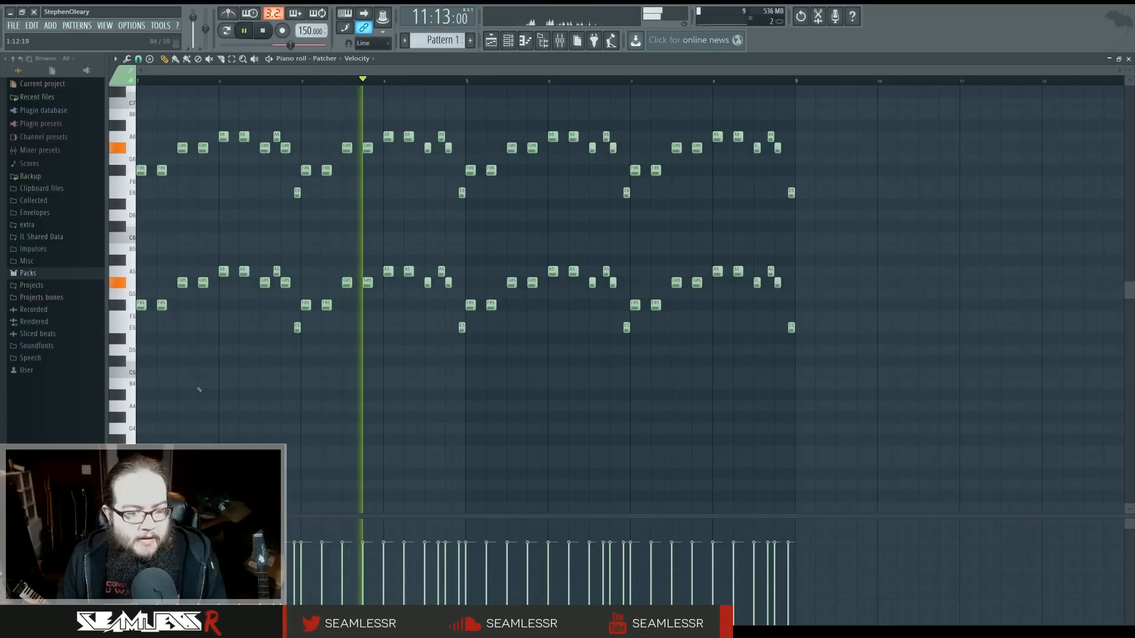
# Stop playback and delete the Patcher #2 channel
pyautogui.click(508, 40)
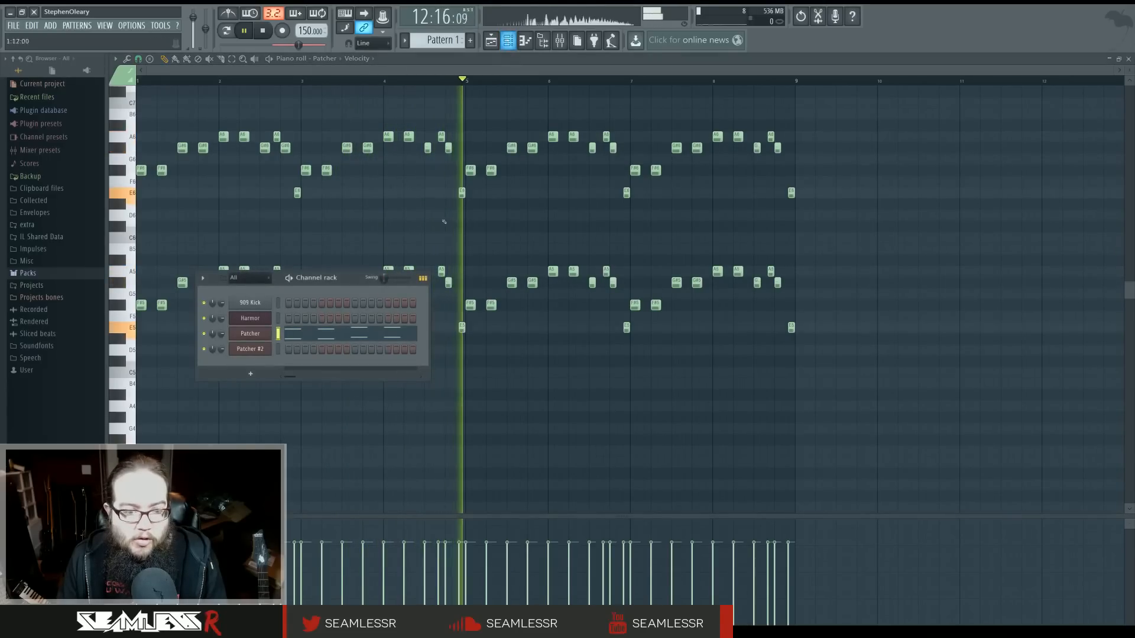
pyautogui.press('space')
pyautogui.rightClick(250, 349)
pyautogui.click(291, 419)
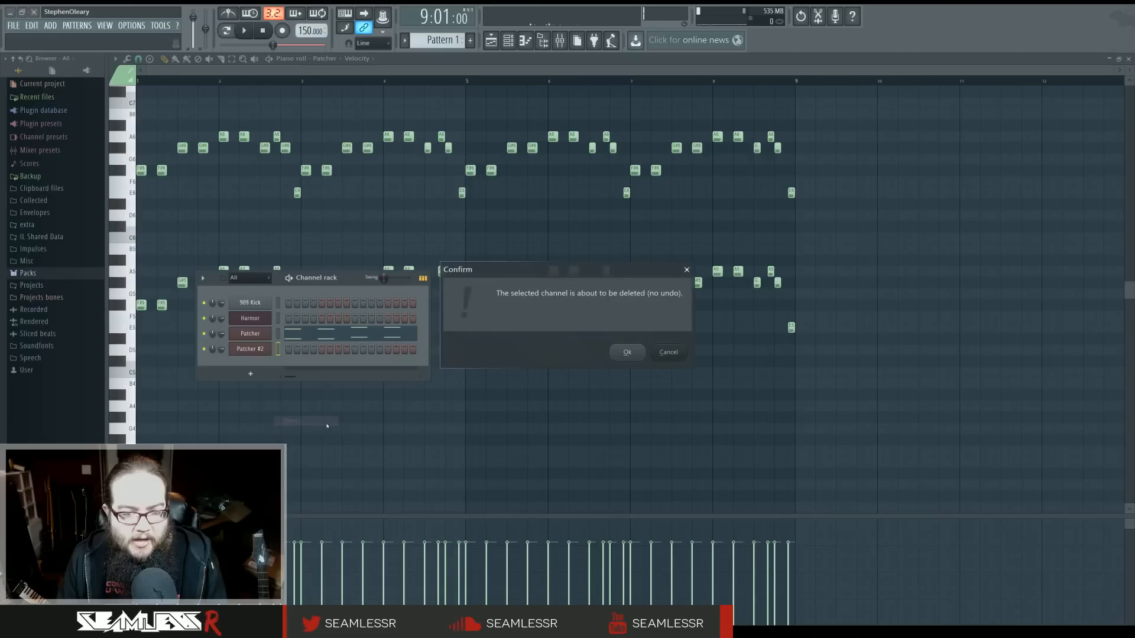
pyautogui.click(618, 355)
# Clone the Patcher channel, switch to Pattern 2 and open the clone's piano roll
pyautogui.rightClick(260, 337)
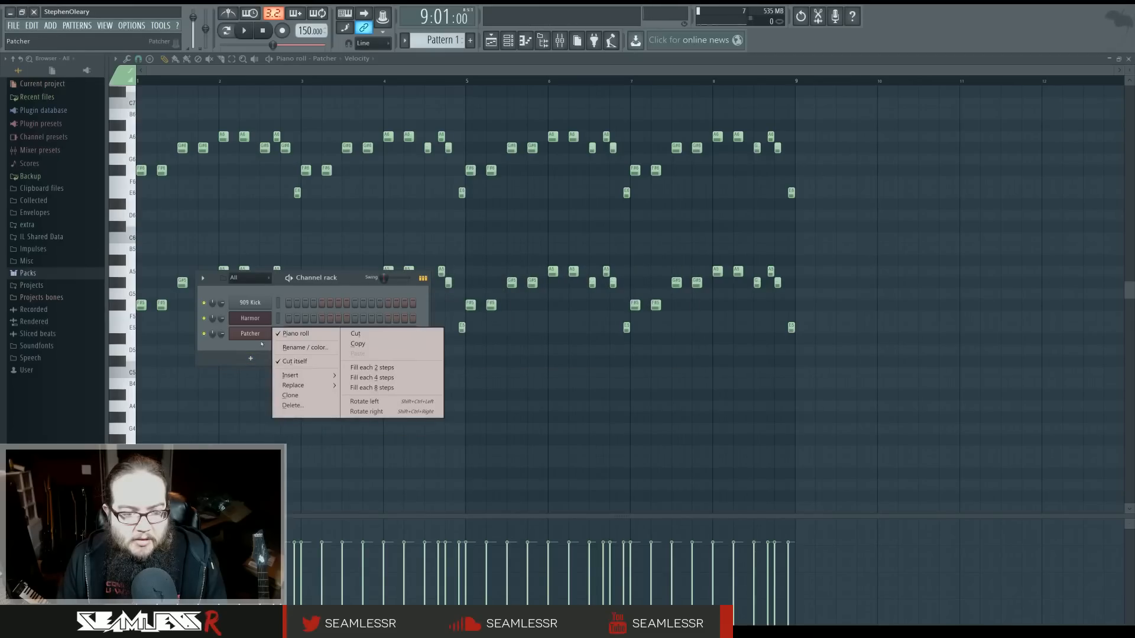
pyautogui.click(293, 395)
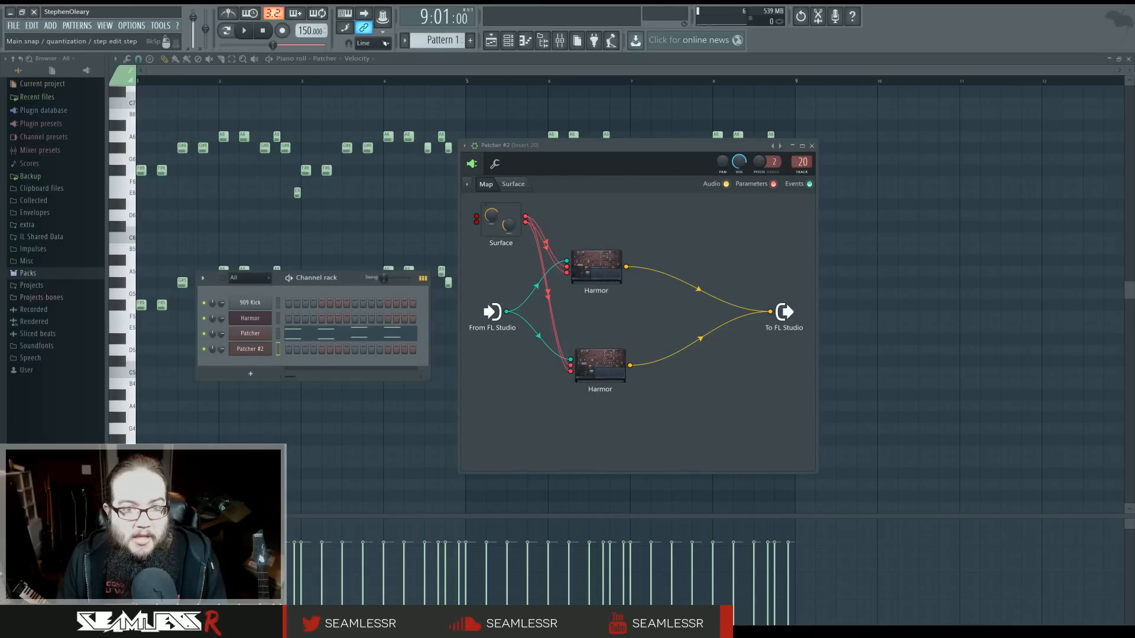
pyautogui.moveTo(444, 40); pyautogui.dragTo(443, 36)
pyautogui.rightClick(255, 353)
pyautogui.click(275, 355)
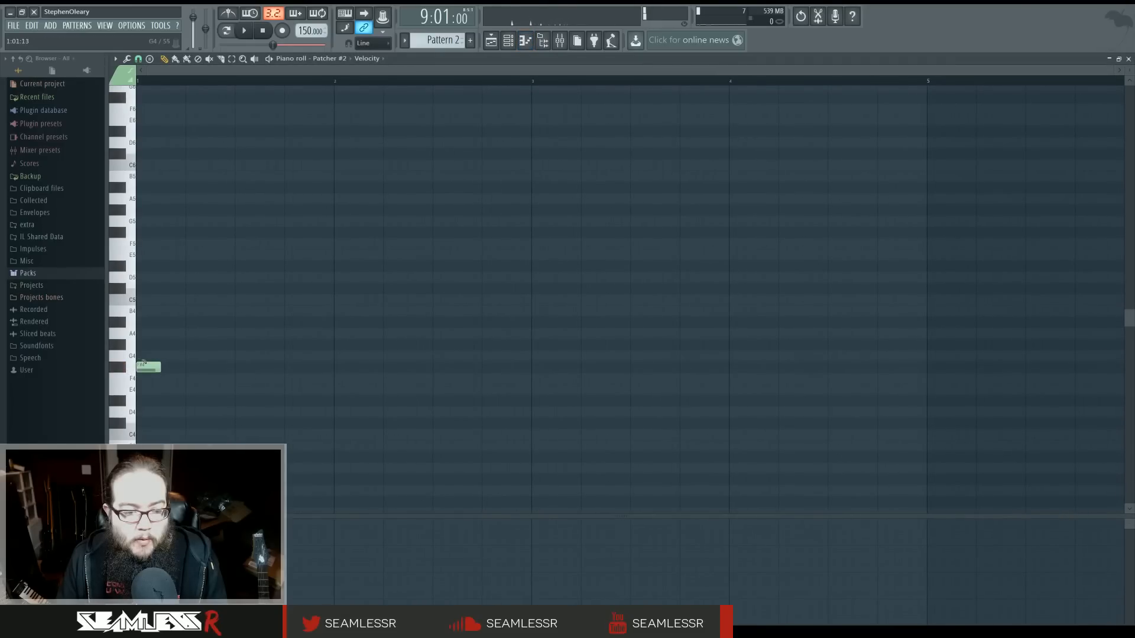
# Remove the stray first note and enter an F#3, C#4 and A4 chord at the start of bar 1
pyautogui.rightClick(143, 363)
pyautogui.scroll(-5, 146, 391)
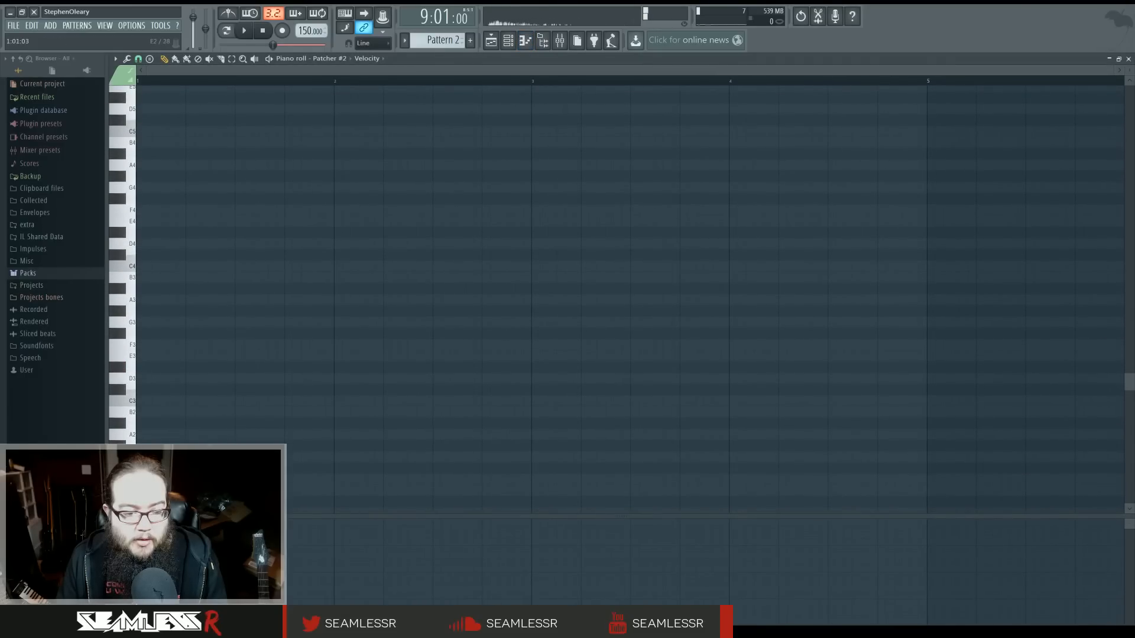
pyautogui.click(138, 335)
pyautogui.scroll(2, 154, 329)
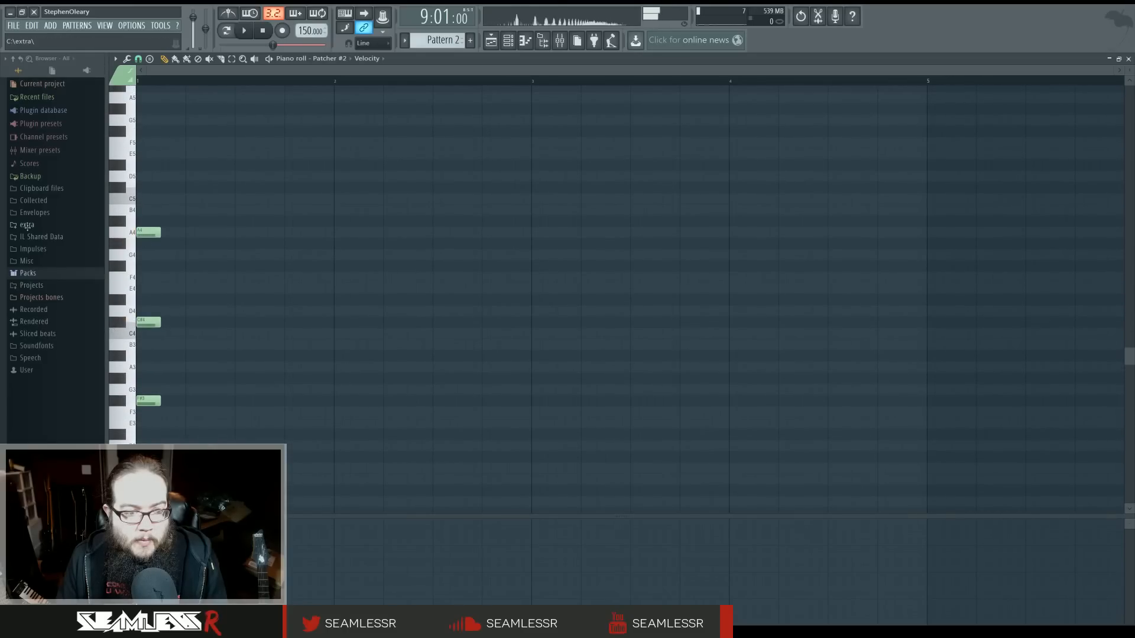
# Repeat the F#3, C#4 and A4 chord on every beat of bars 1 and 2, for eight hits
pyautogui.hotkey('ctrl', 'a')
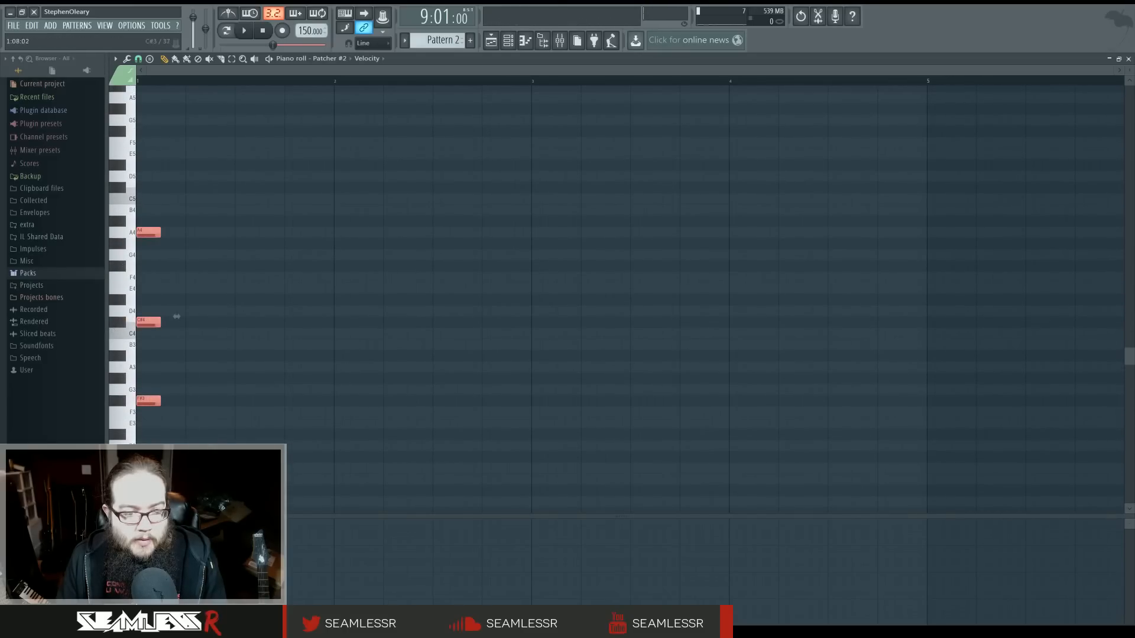
pyautogui.hotkey('ctrl', 'b')
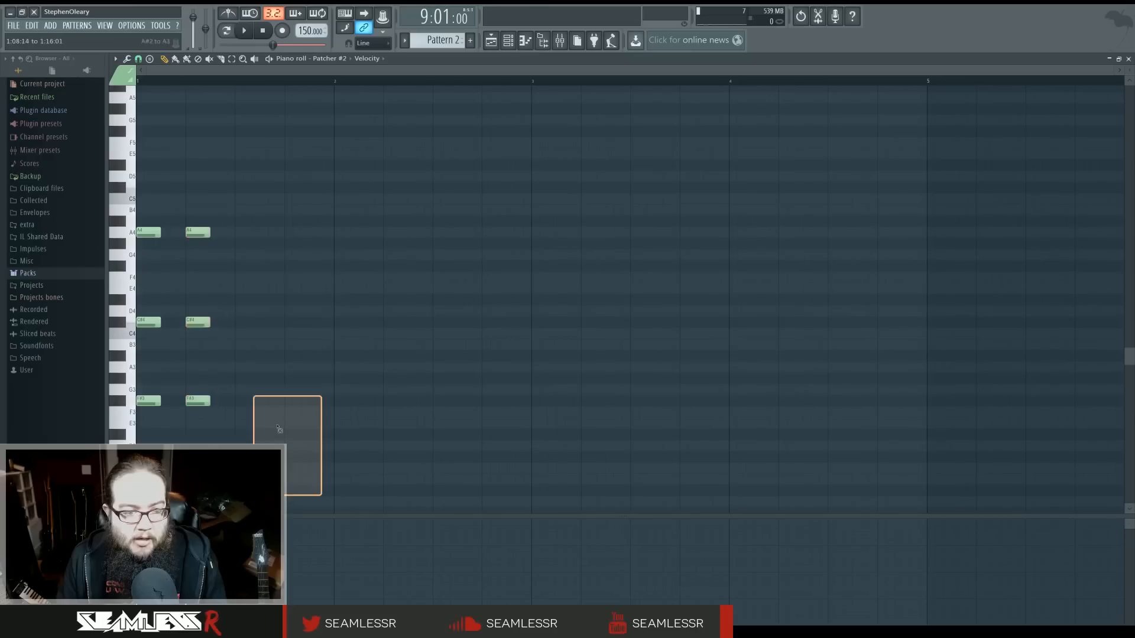
pyautogui.hotkey('ctrl', 'b')
pyautogui.hotkey('ctrl', 'b')
pyautogui.moveTo(435, 430); pyautogui.dragTo(451, 455)
pyautogui.hotkey('ctrl', 'b')
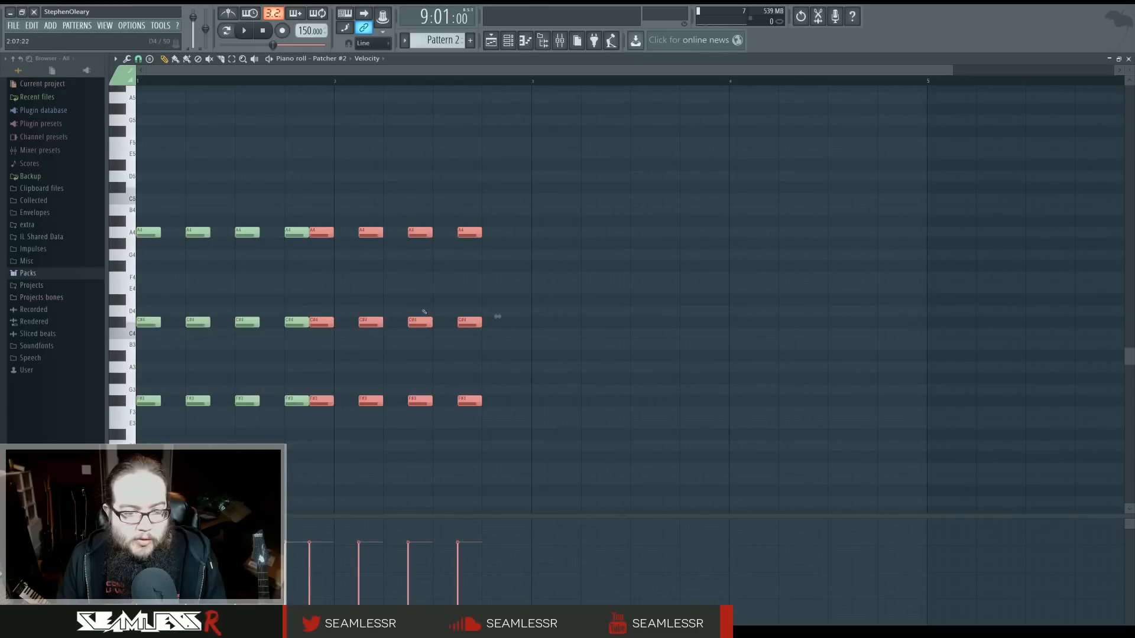
pyautogui.moveTo(481, 320); pyautogui.dragTo(505, 320)
pyautogui.keyDown('ctrl'); pyautogui.click(548, 303); pyautogui.keyUp('ctrl')
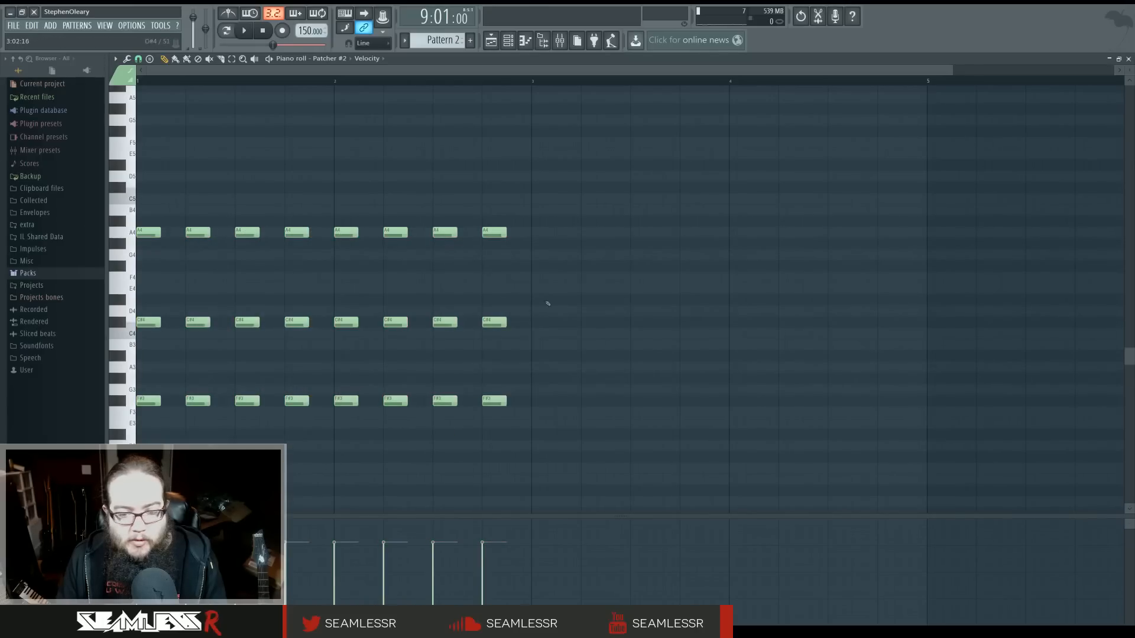
# Build a D3, A3 and F4 chord repeated on all four beats of bar 3
pyautogui.click(542, 444)
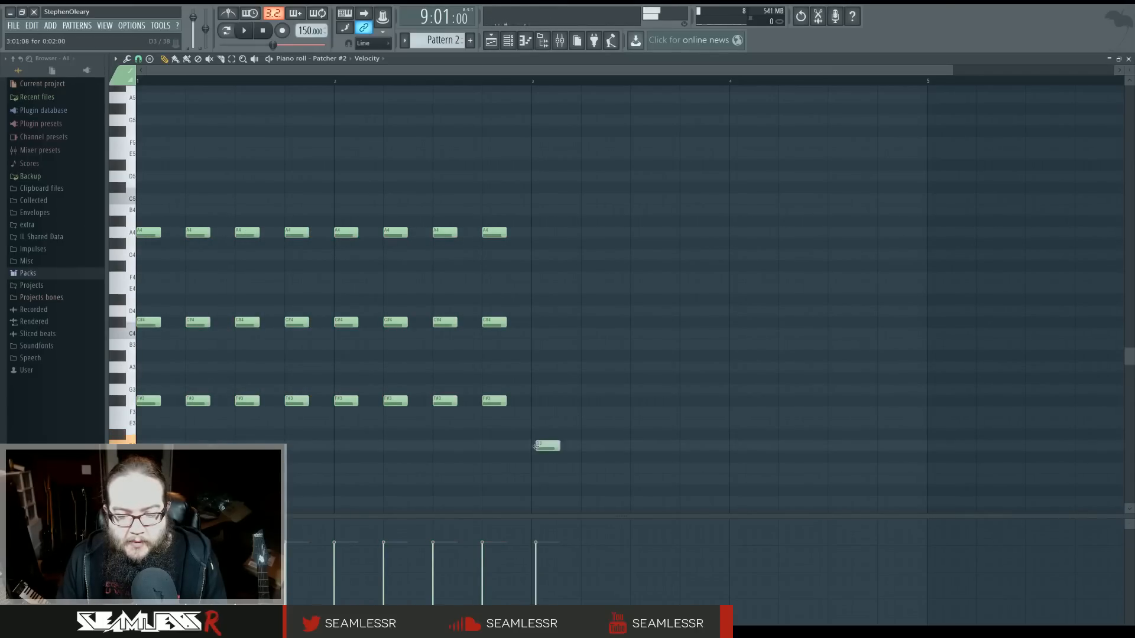
pyautogui.moveTo(536, 446); pyautogui.dragTo(534, 446)
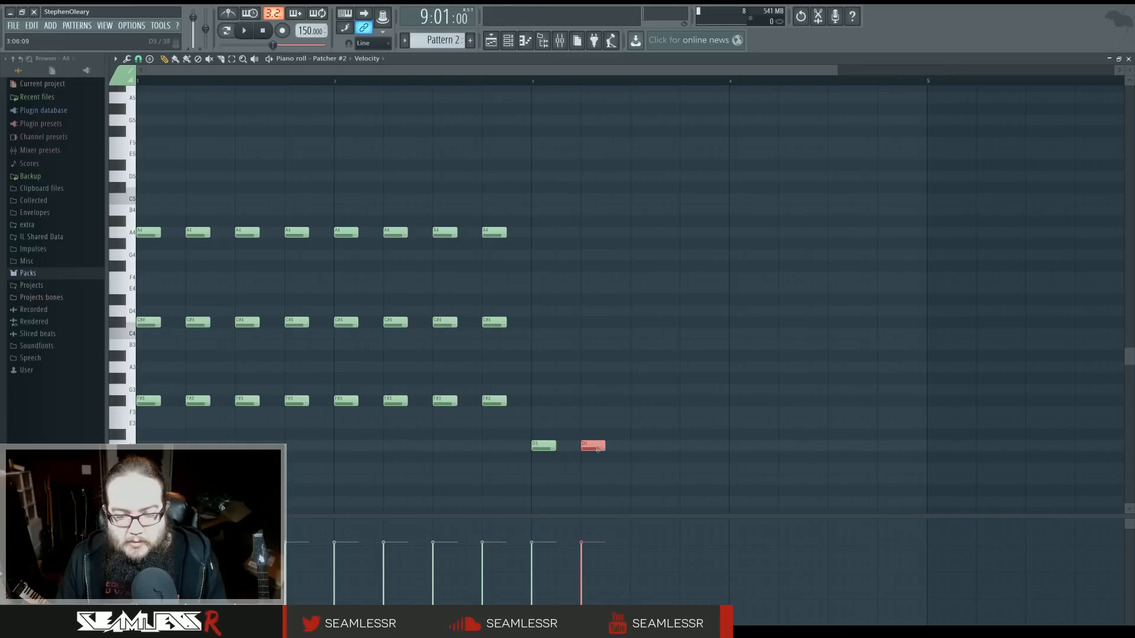
pyautogui.hotkey('ctrl', 'b')
pyautogui.moveTo(549, 445); pyautogui.dragTo(646, 449)
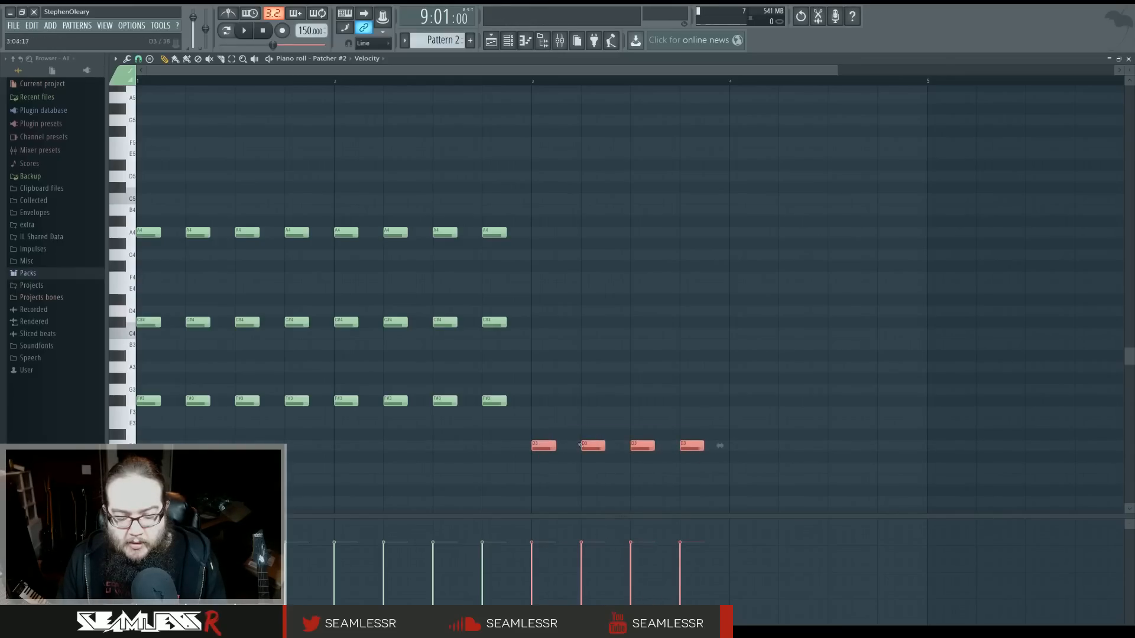
pyautogui.moveTo(720, 446); pyautogui.dragTo(324, 446)
pyautogui.moveTo(243, 444); pyautogui.dragTo(642, 368)
pyautogui.moveTo(324, 445); pyautogui.dragTo(717, 275)
pyautogui.click(564, 294)
# Copy bar 3's four chord hits into bar 4, transposed down to B2, F#3 and D4
pyautogui.moveTo(548, 249); pyautogui.dragTo(706, 459)
pyautogui.moveTo(543, 449); pyautogui.dragTo(742, 483)
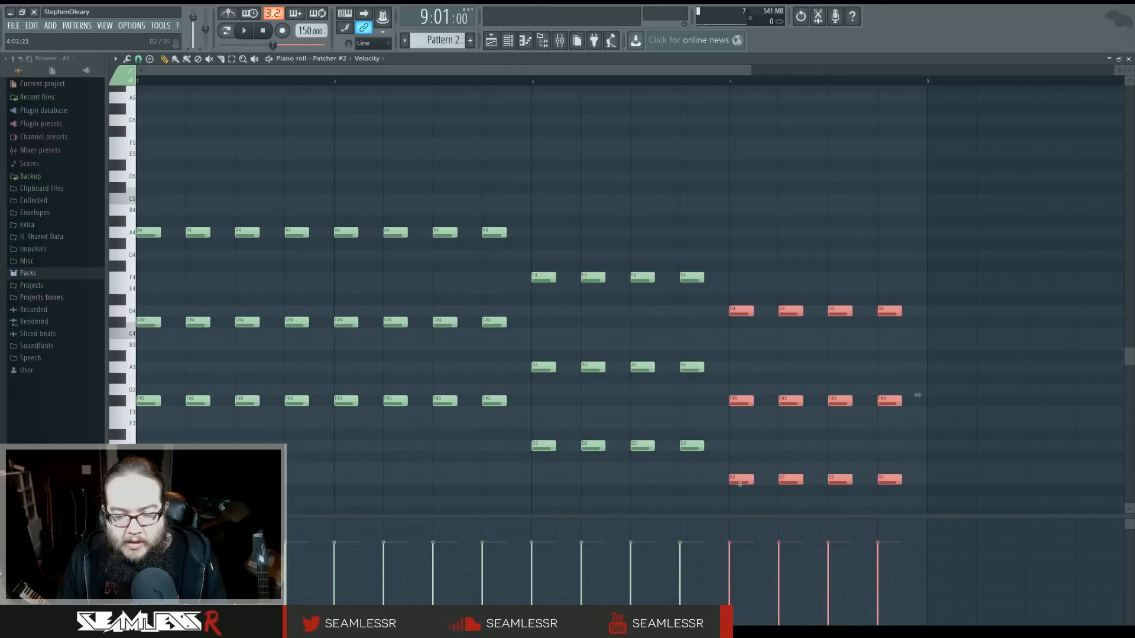
pyautogui.keyDown('ctrl'); pyautogui.click(735, 454); pyautogui.keyUp('ctrl')
# Check the F#3 and D4 notes in bar 4 and audition the chord progression in pattern playback
pyautogui.moveTo(724, 394); pyautogui.dragTo(889, 408)
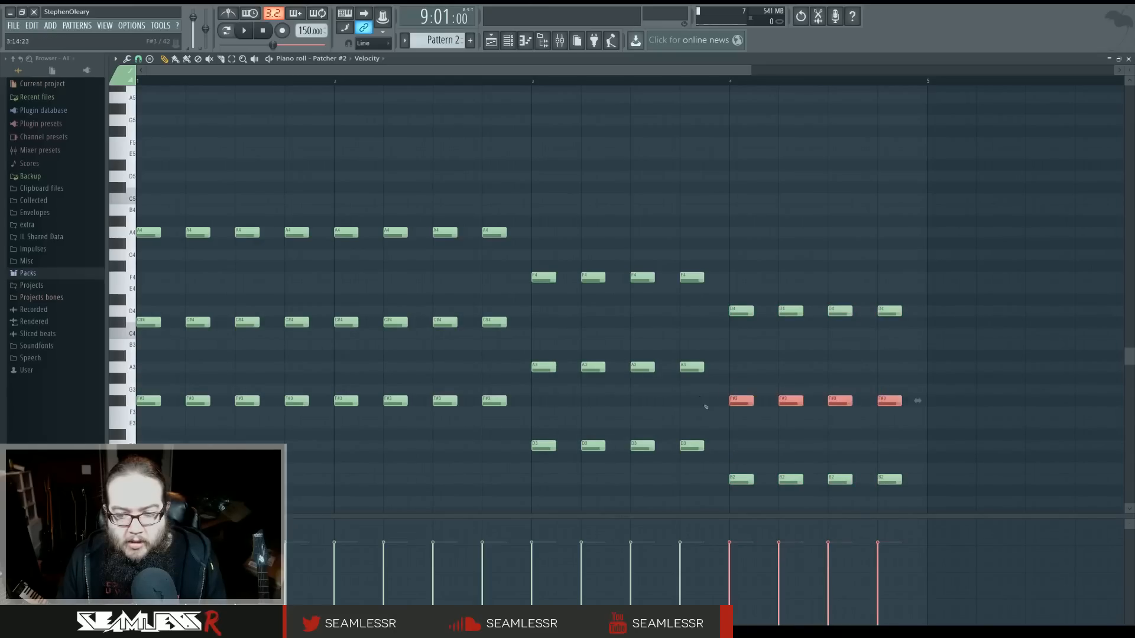
pyautogui.click(744, 384)
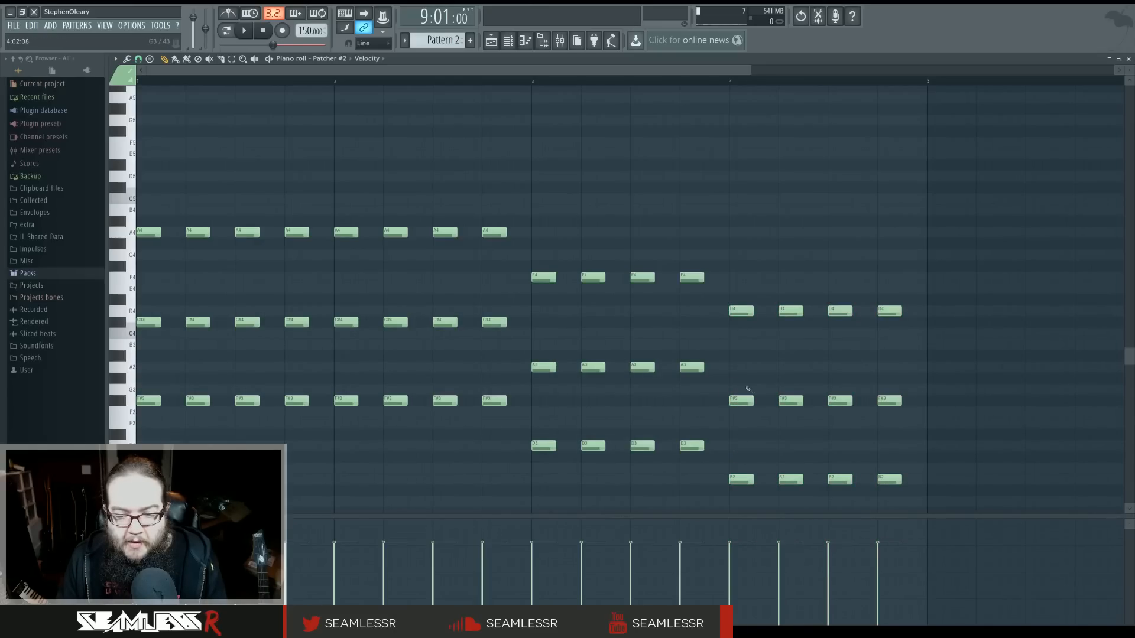
pyautogui.moveTo(735, 309); pyautogui.dragTo(895, 313)
pyautogui.moveTo(739, 313)
pyautogui.mouseDown()
pyautogui.moveTo(736, 300)
pyautogui.moveTo(740, 315)
pyautogui.mouseUp()
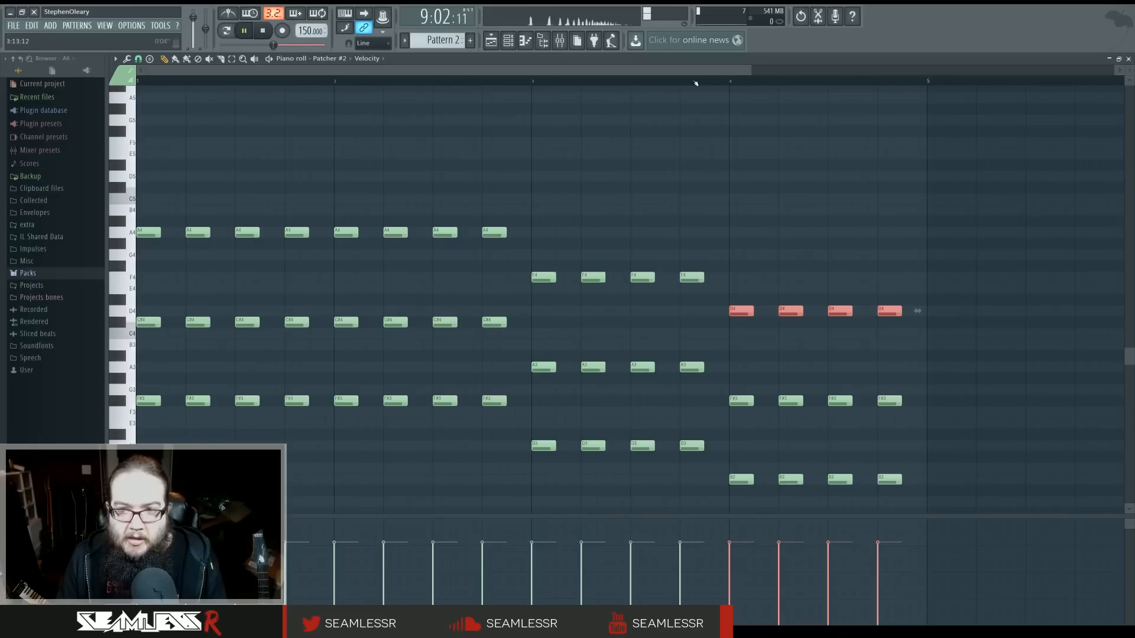
pyautogui.press('space')
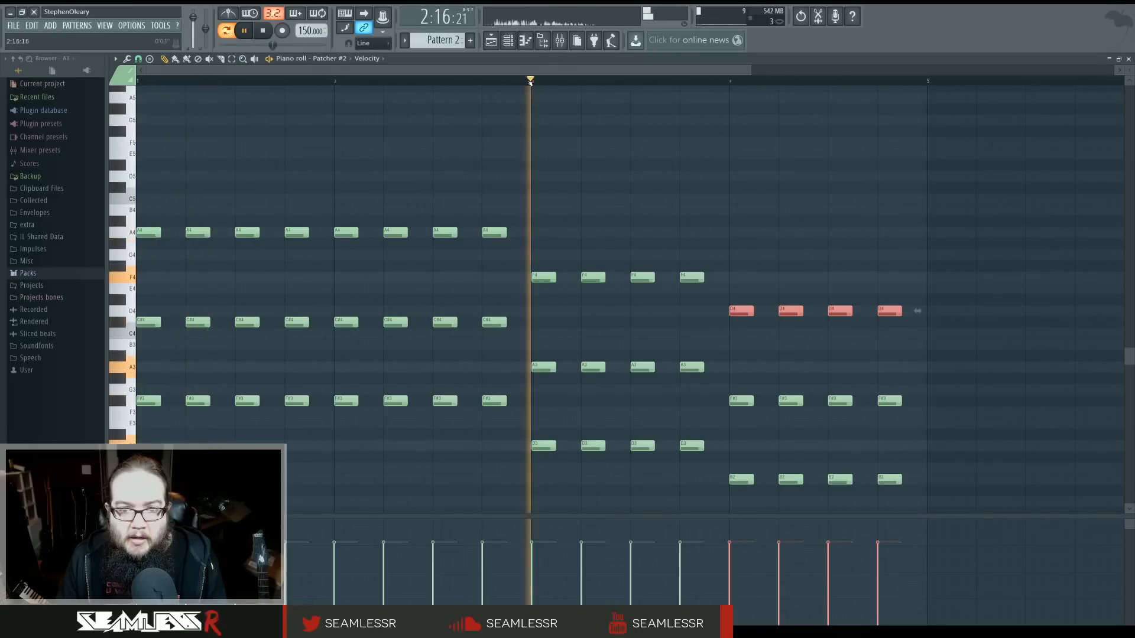
pyautogui.click(702, 161)
pyautogui.press('space')
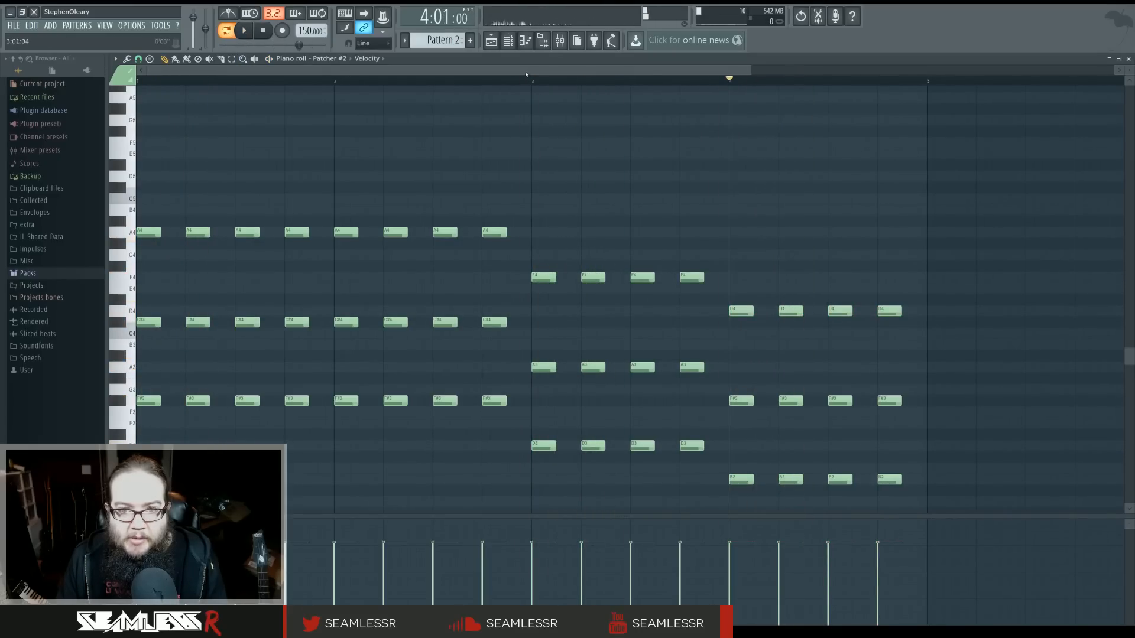
# Raise bar 3's four F4 notes to F#4 and audition the chord progression
pyautogui.click(412, 81)
pyautogui.press('space')
pyautogui.press('space')
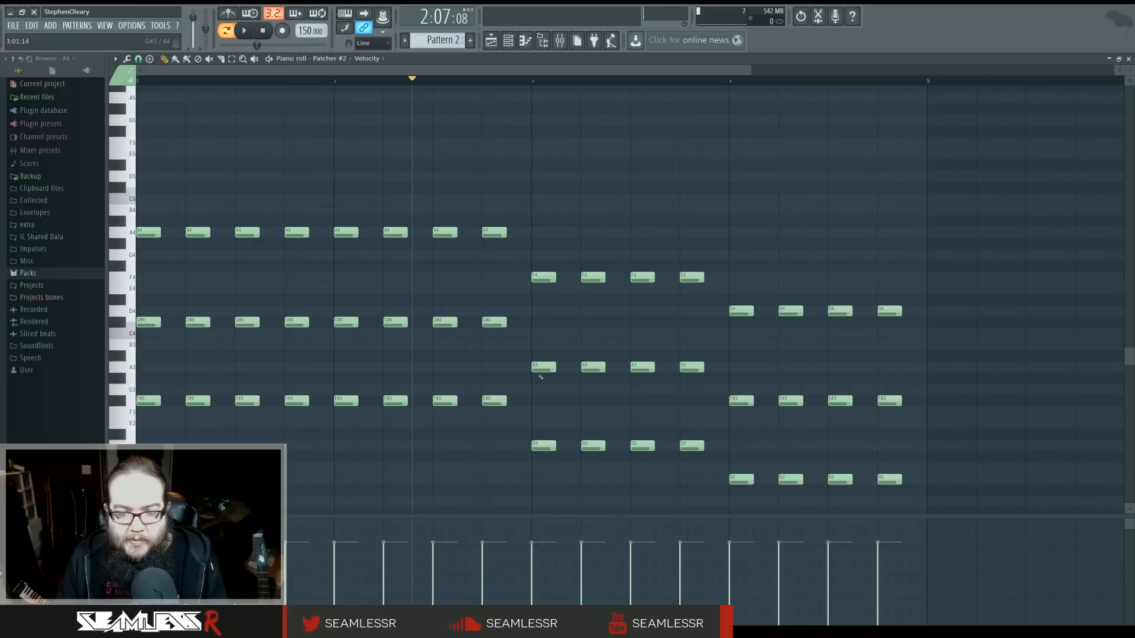
pyautogui.moveTo(685, 279); pyautogui.dragTo(685, 267)
pyautogui.press('space')
pyautogui.keyDown('ctrl'); pyautogui.click(607, 303); pyautogui.keyUp('ctrl')
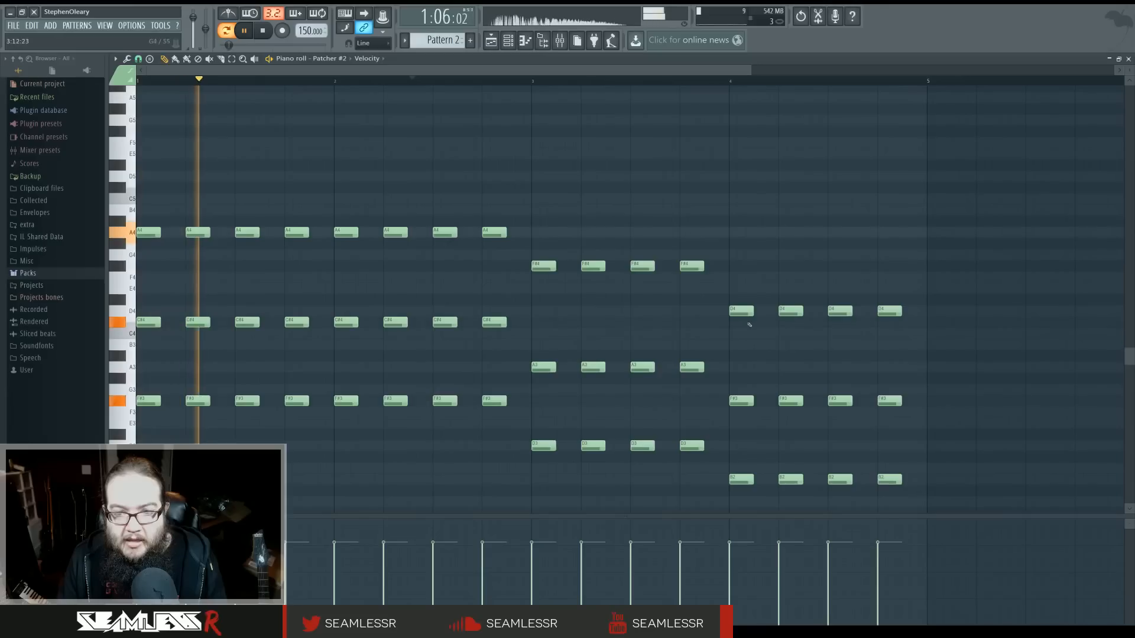
# Open Patcher #2's Surface page with its XY 1 control while the chord pattern plays
pyautogui.press('F6')
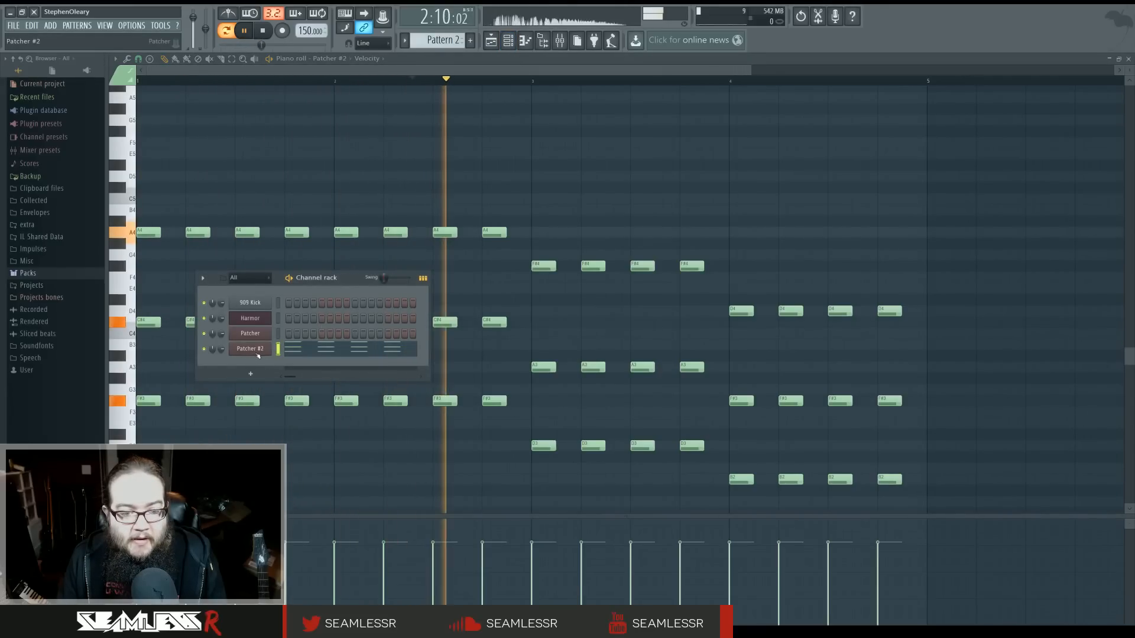
pyautogui.click(250, 349)
pyautogui.click(514, 185)
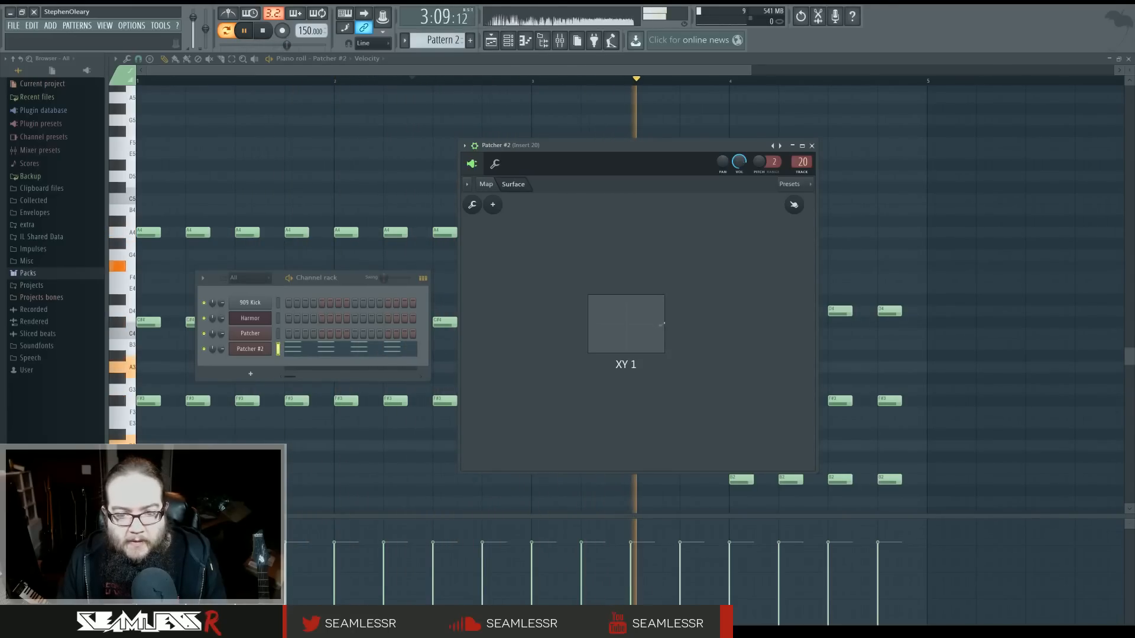
pyautogui.click(243, 348)
pyautogui.click(242, 348)
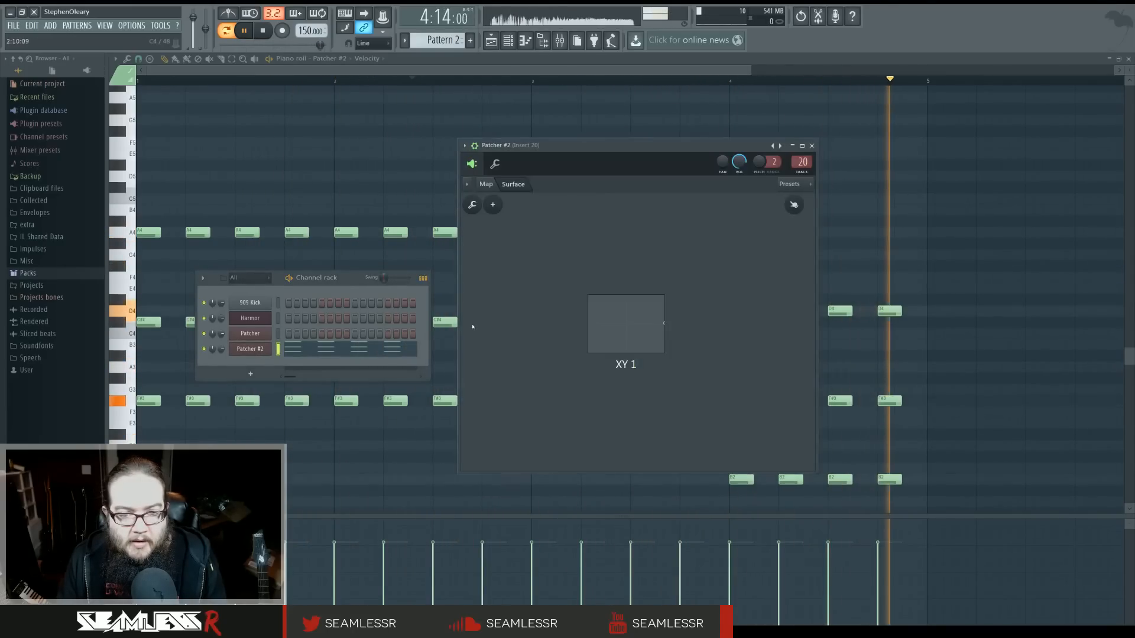
# Examine the settings of both Harmor instances in Patcher #2's map, then return to its Surface page
pyautogui.click(486, 184)
pyautogui.doubleClick(614, 281)
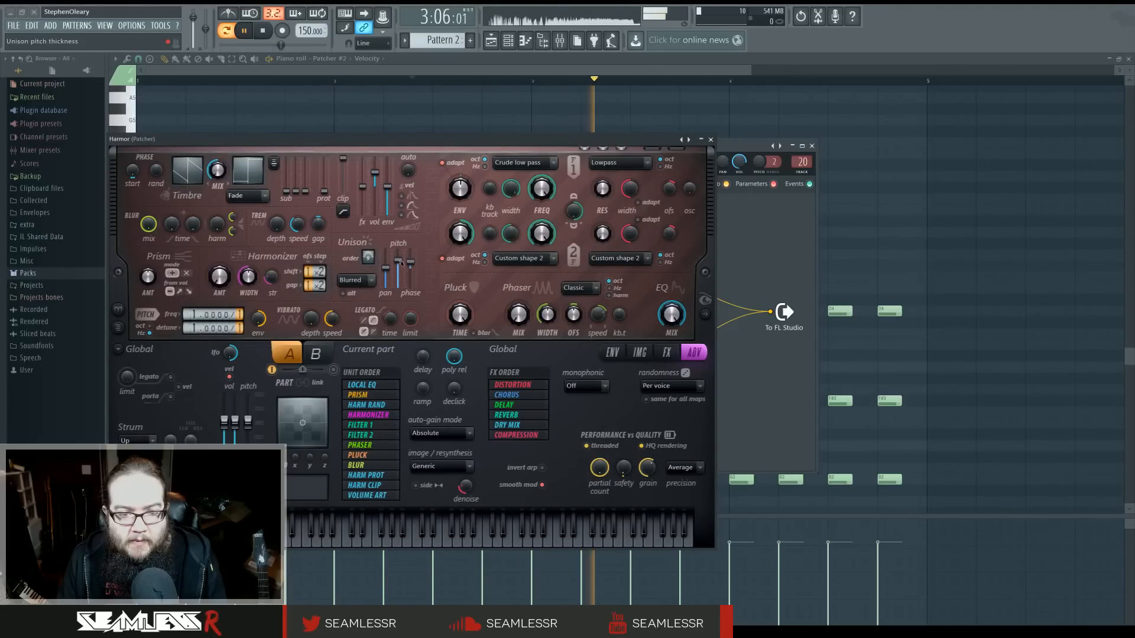
pyautogui.moveTo(448, 146); pyautogui.dragTo(599, 145)
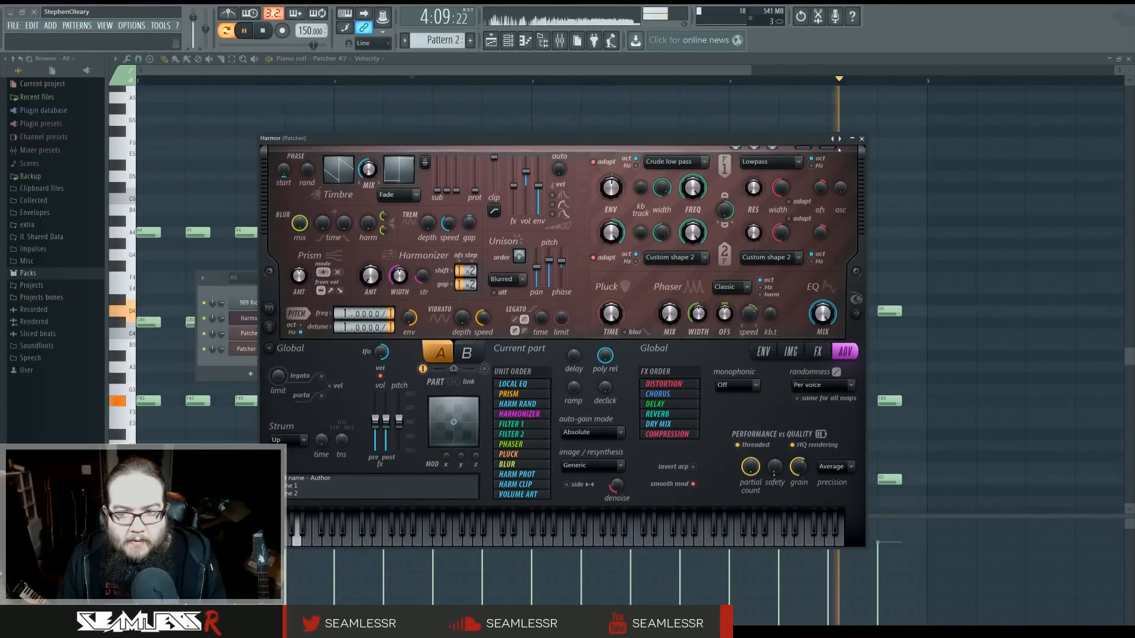
pyautogui.click(862, 138)
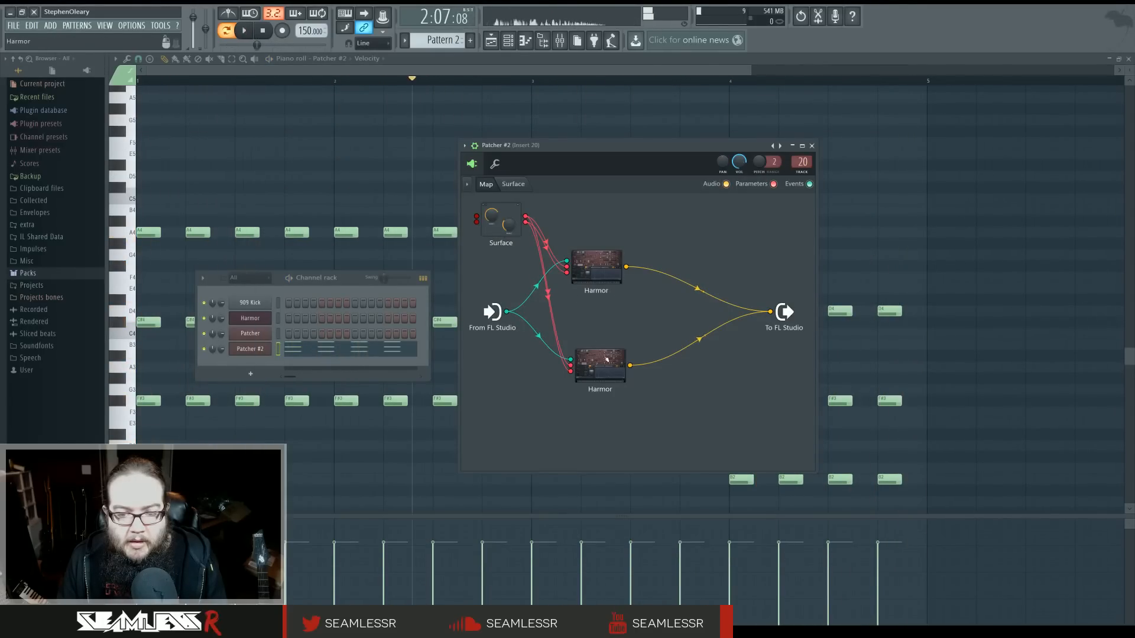
pyautogui.press('space')
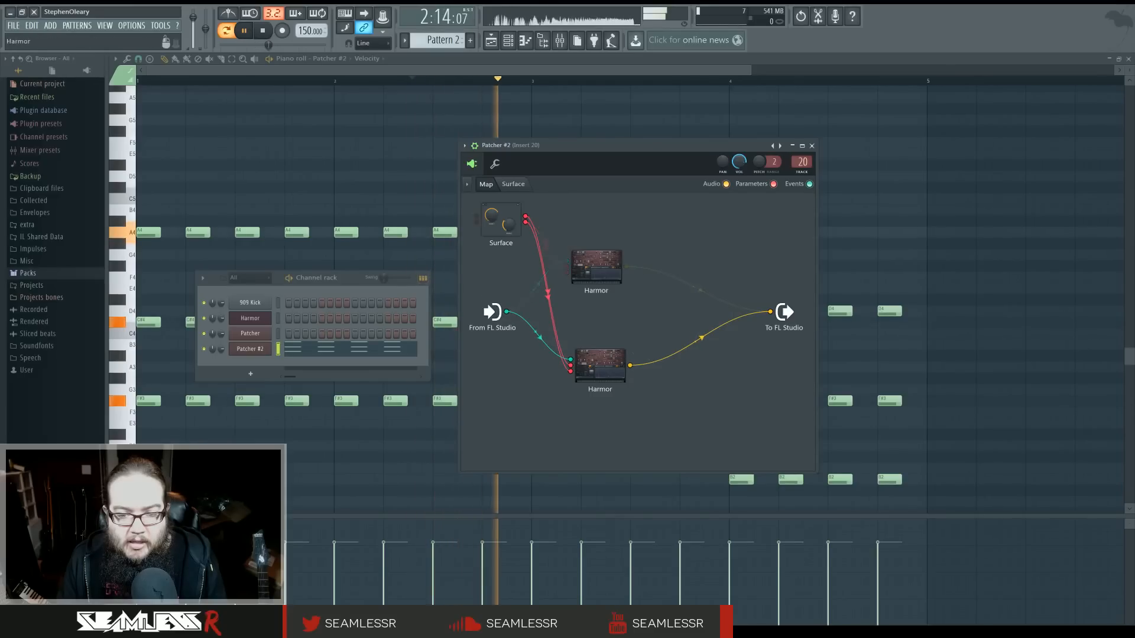
pyautogui.doubleClick(601, 363)
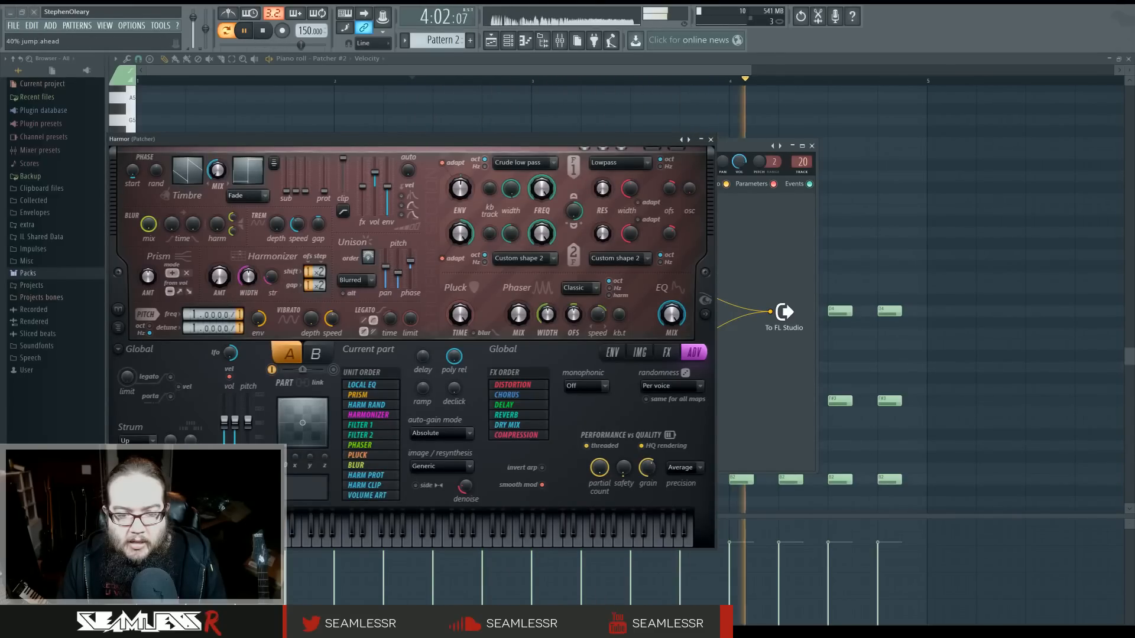
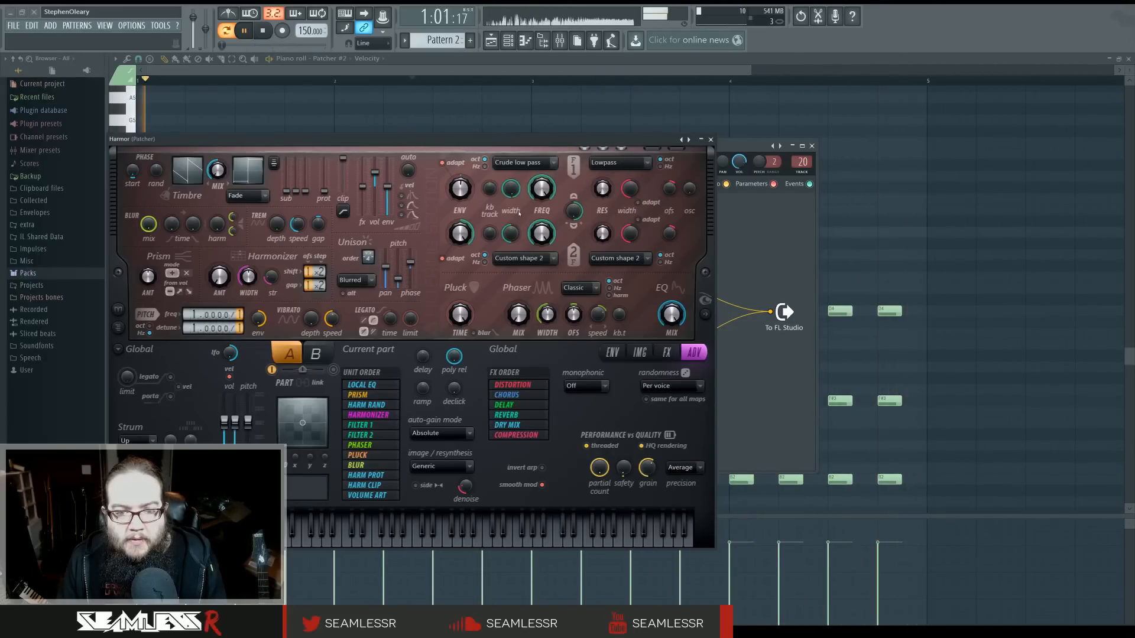
pyautogui.click(711, 140)
pyautogui.click(513, 184)
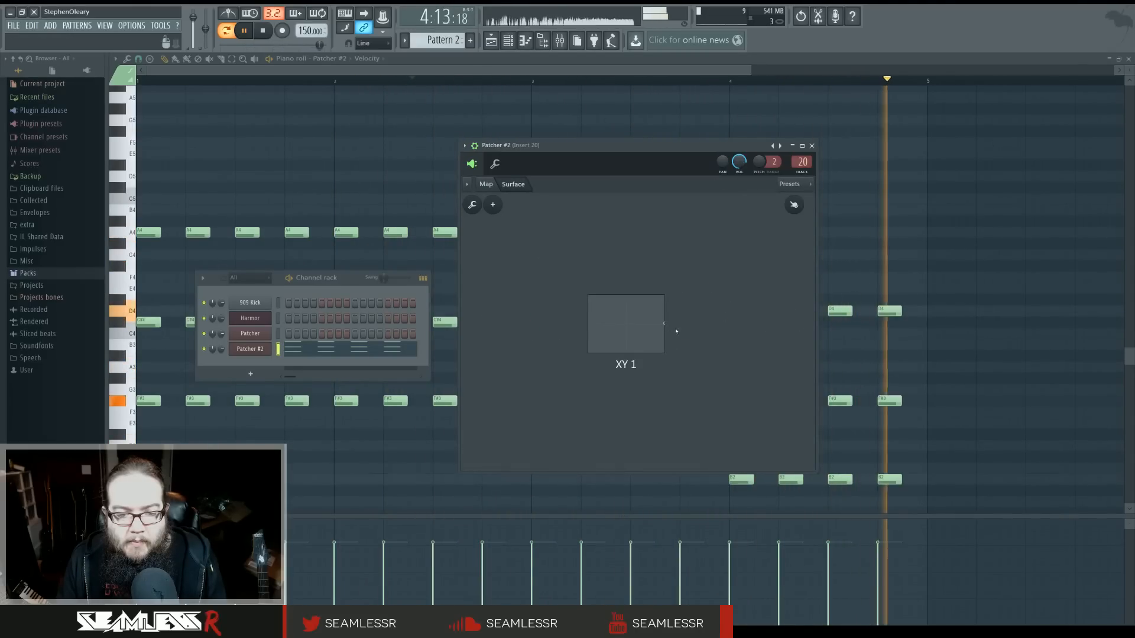
# Audition the playlist in song mode and move Patcher #2's XY 1 control to its maximum X and Y corner
pyautogui.press('space')
pyautogui.click(392, 181)
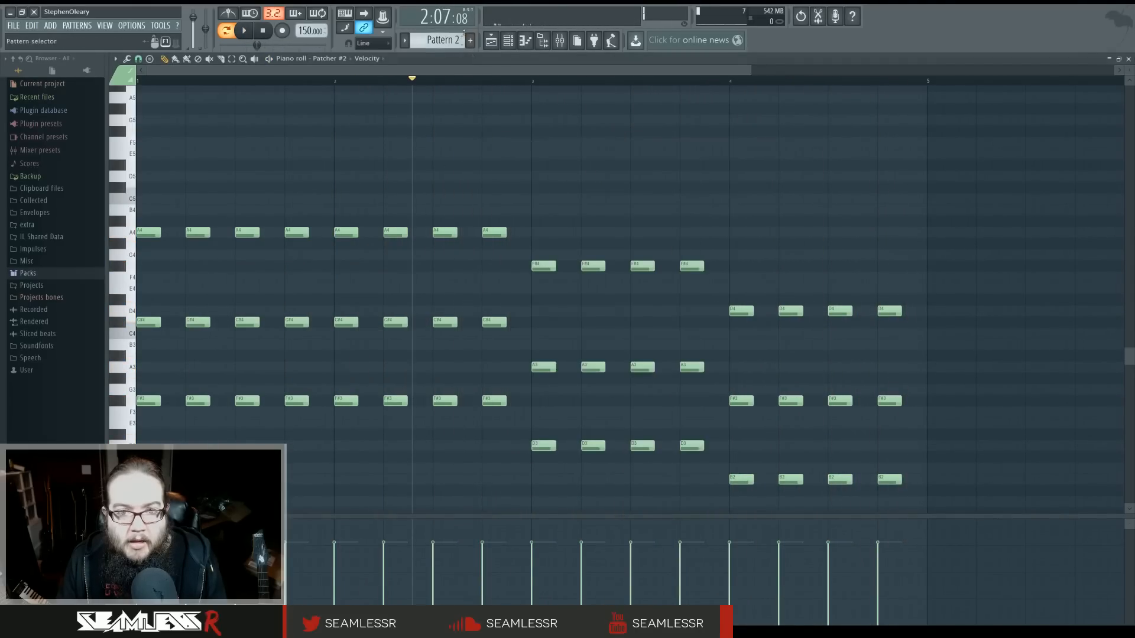
pyautogui.click(491, 40)
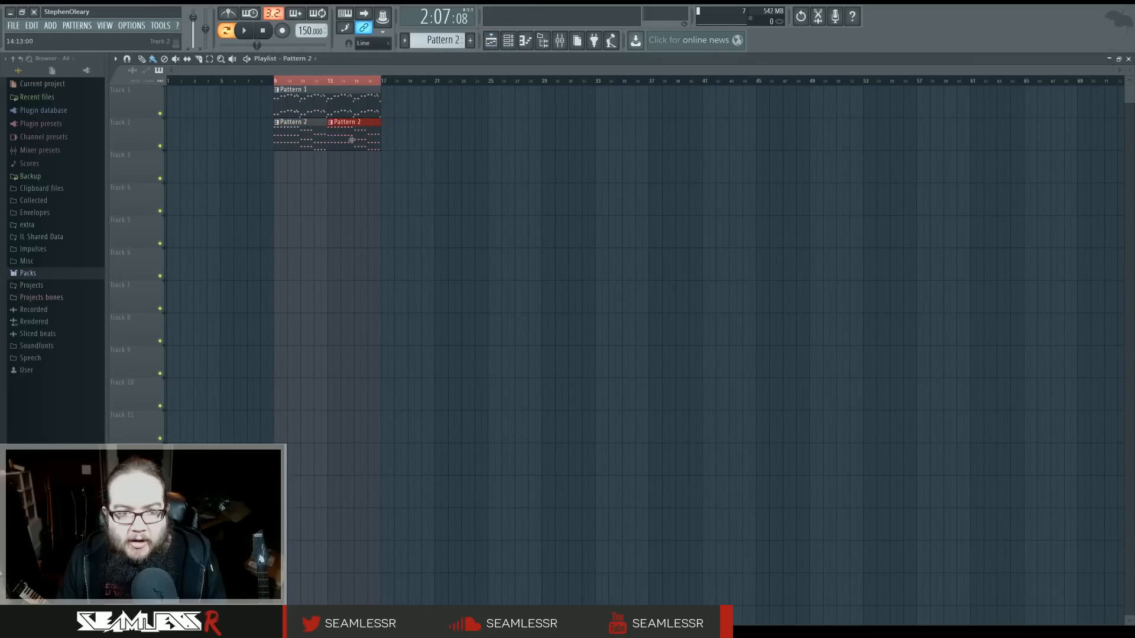
pyautogui.click(508, 40)
pyautogui.click(254, 349)
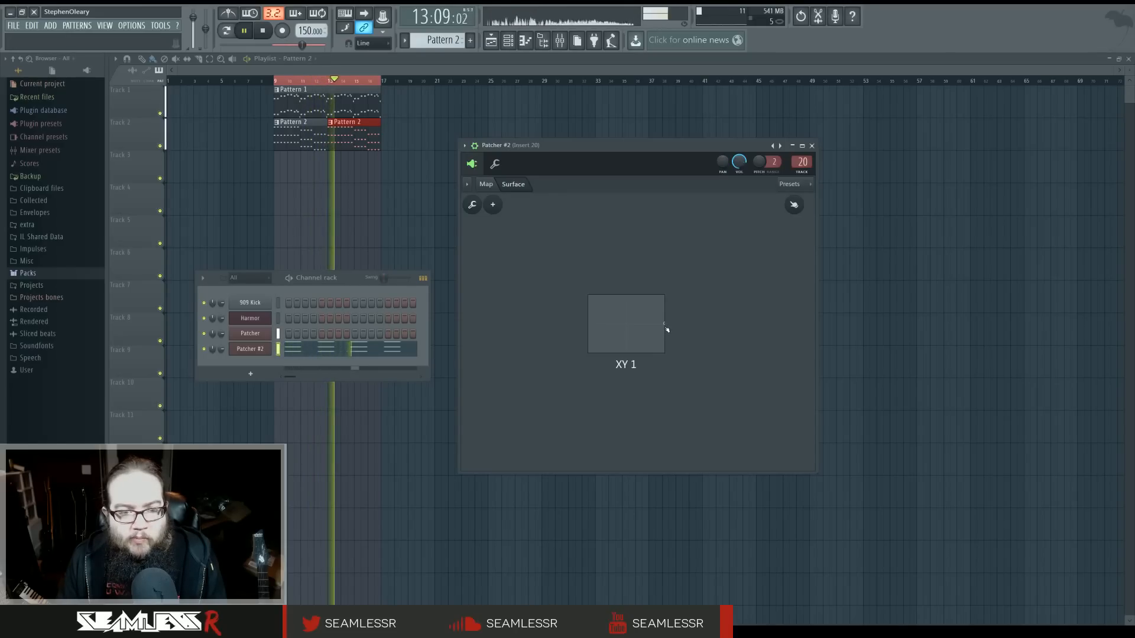
pyautogui.press('space')
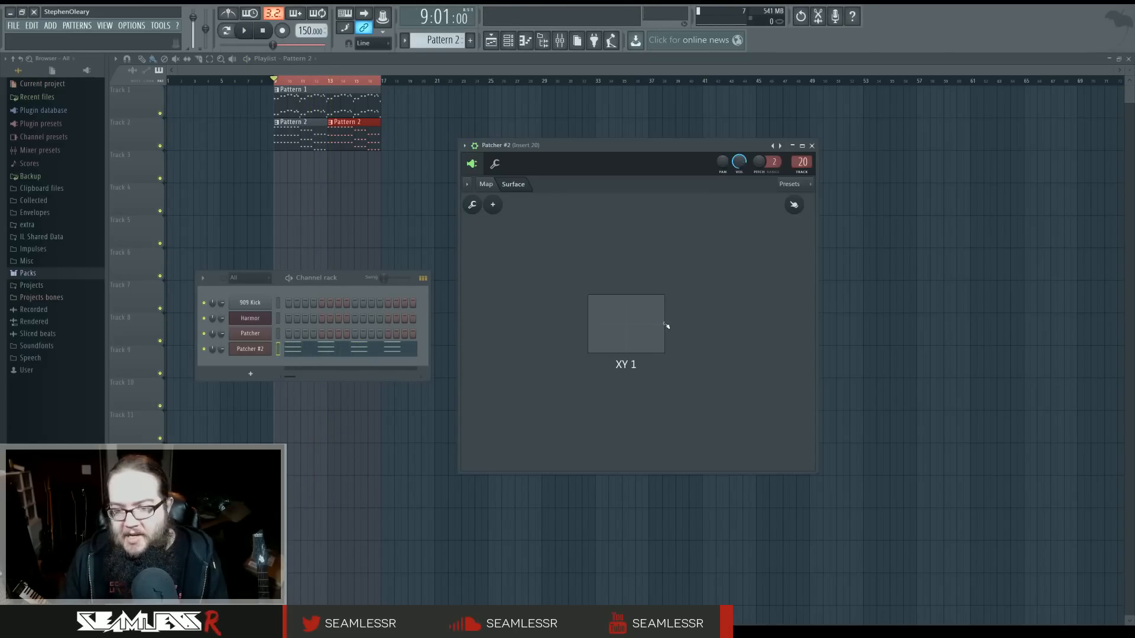
pyautogui.press('space')
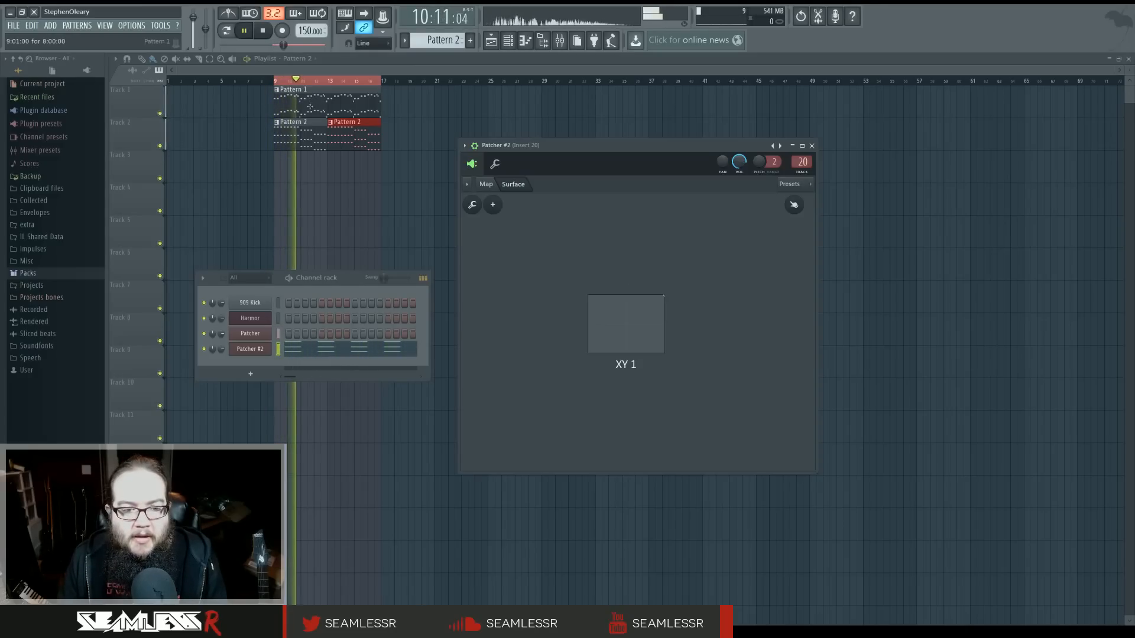
pyautogui.press('space')
# Create automation clips for the X and Y axes of XY 1 on the original Patcher's surface
pyautogui.click(250, 334)
pyautogui.click(503, 173)
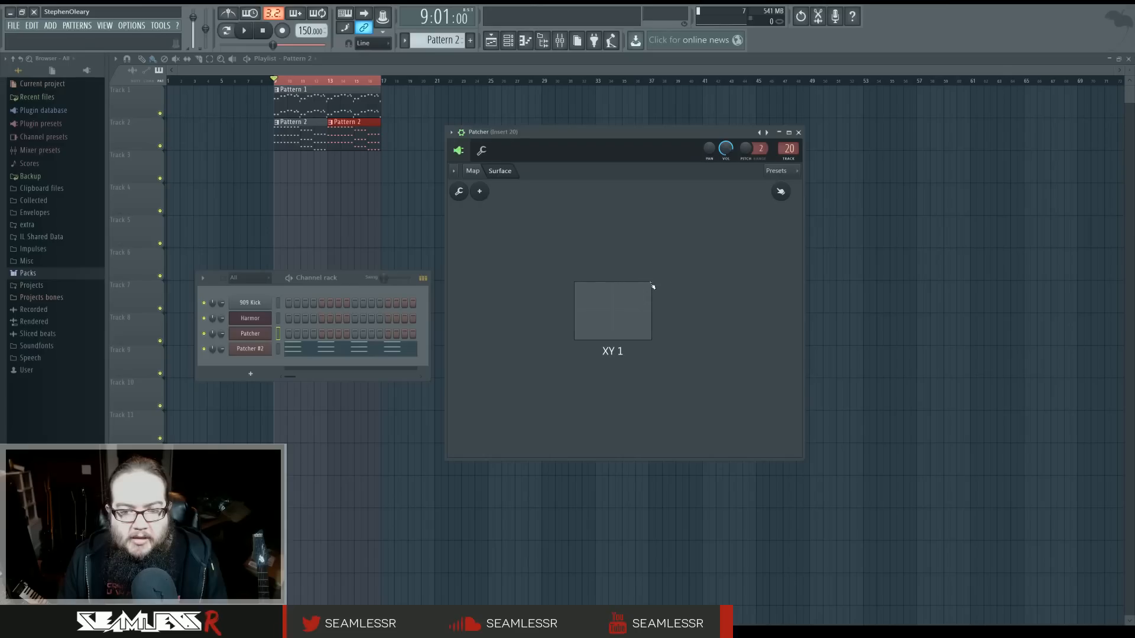
pyautogui.rightClick(621, 325)
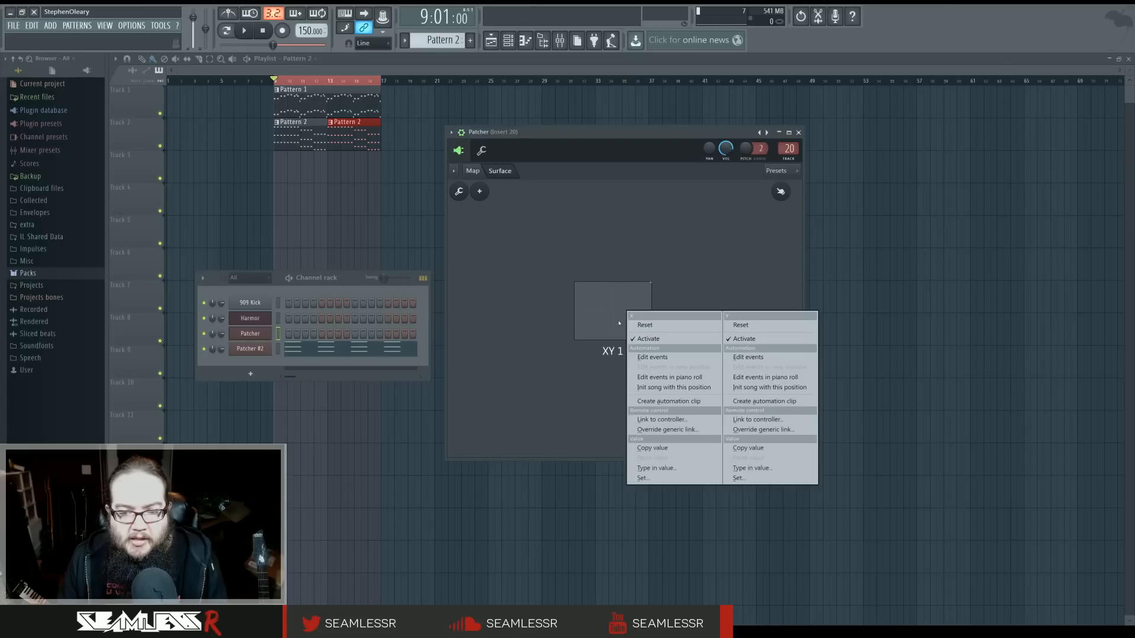
pyautogui.click(674, 404)
pyautogui.rightClick(619, 318)
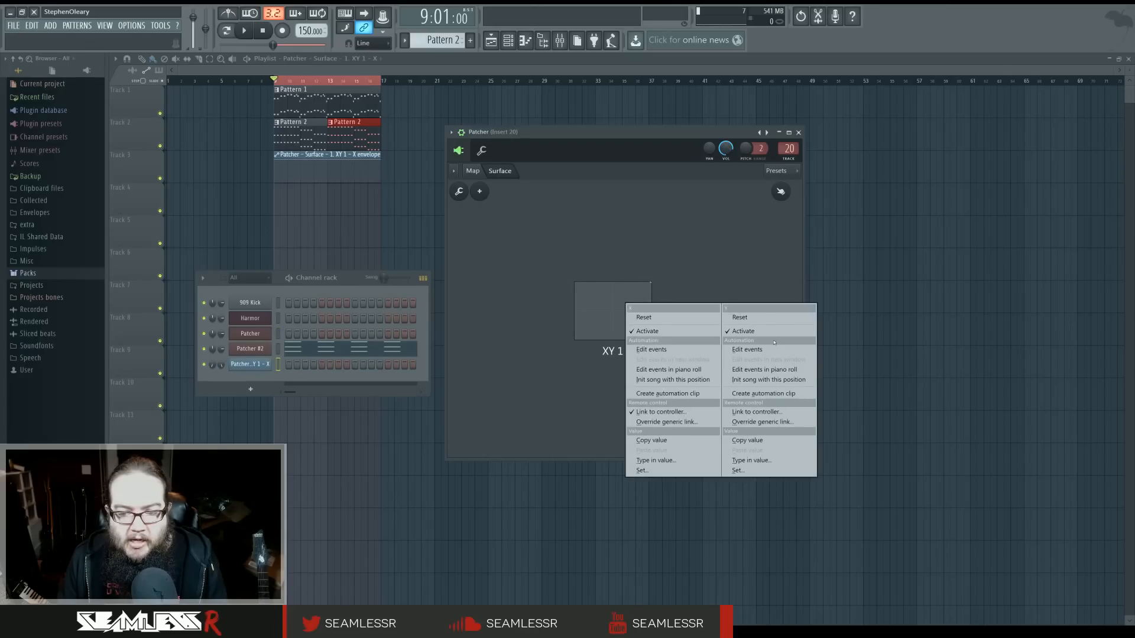
pyautogui.click(759, 393)
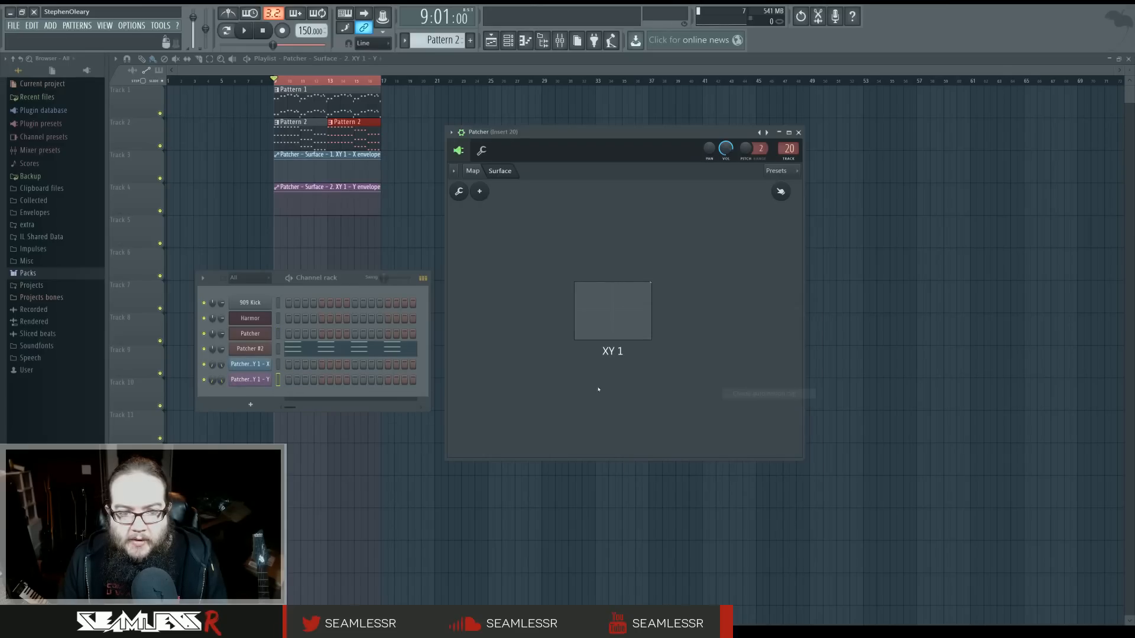
# Create automation clips for the X and Y axes of XY 1 on Patcher #2's surface
pyautogui.click(243, 352)
pyautogui.rightClick(603, 332)
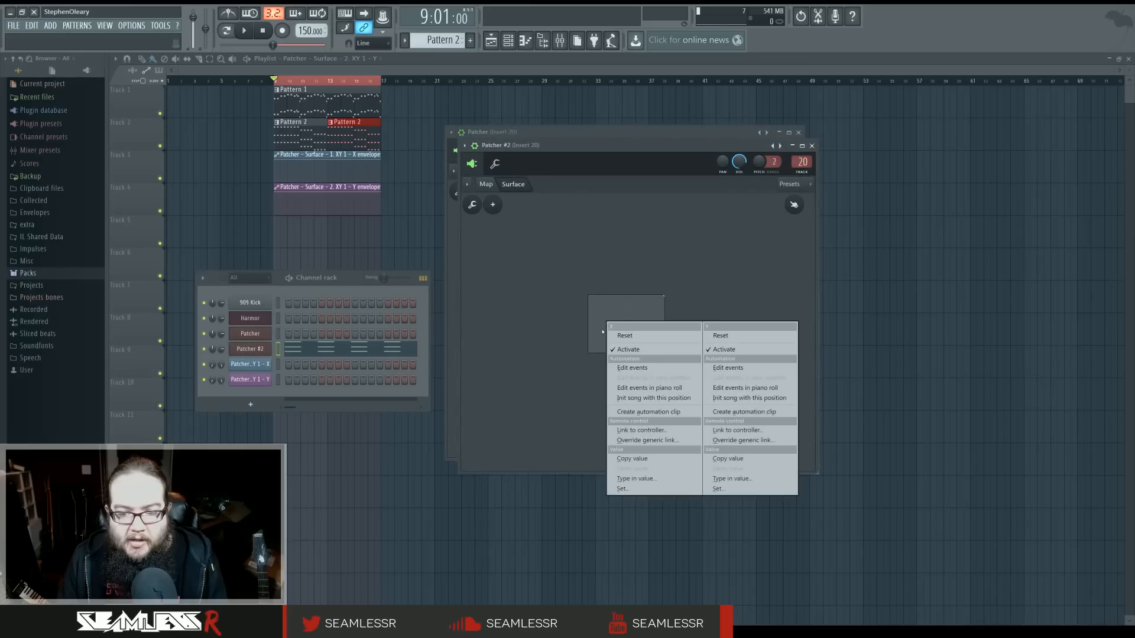
pyautogui.click(640, 412)
pyautogui.rightClick(618, 328)
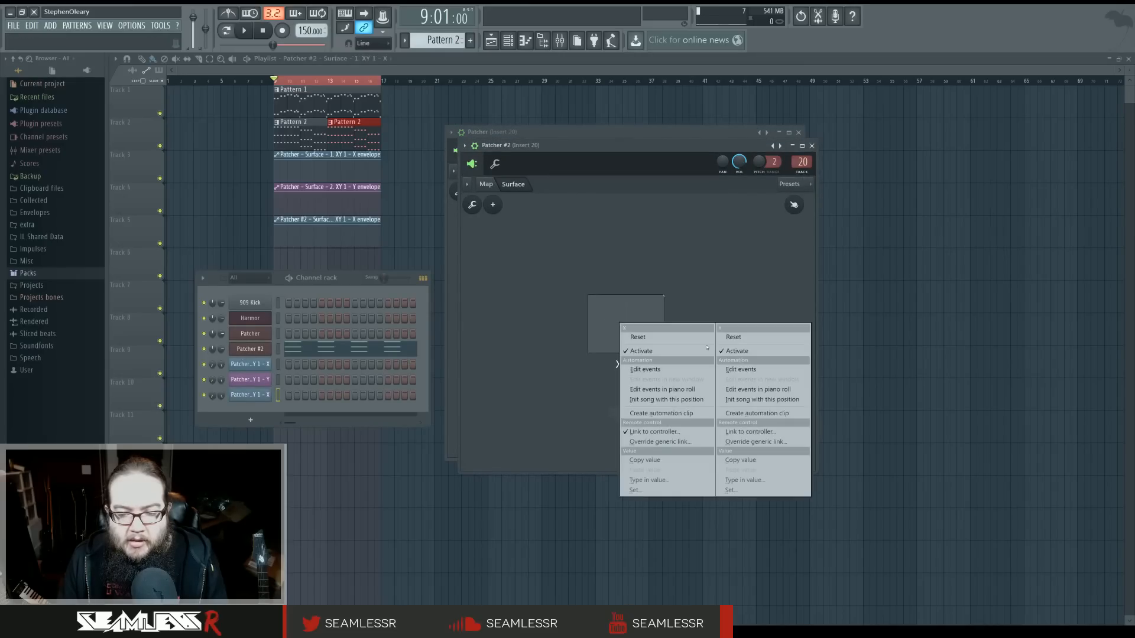
pyautogui.click(754, 414)
# Arrange the playlist with Patcher's X and Y envelopes on tracks 2–3, Pattern 2 on track 4 and Patcher #2's envelopes on tracks 5–6
pyautogui.click(367, 234)
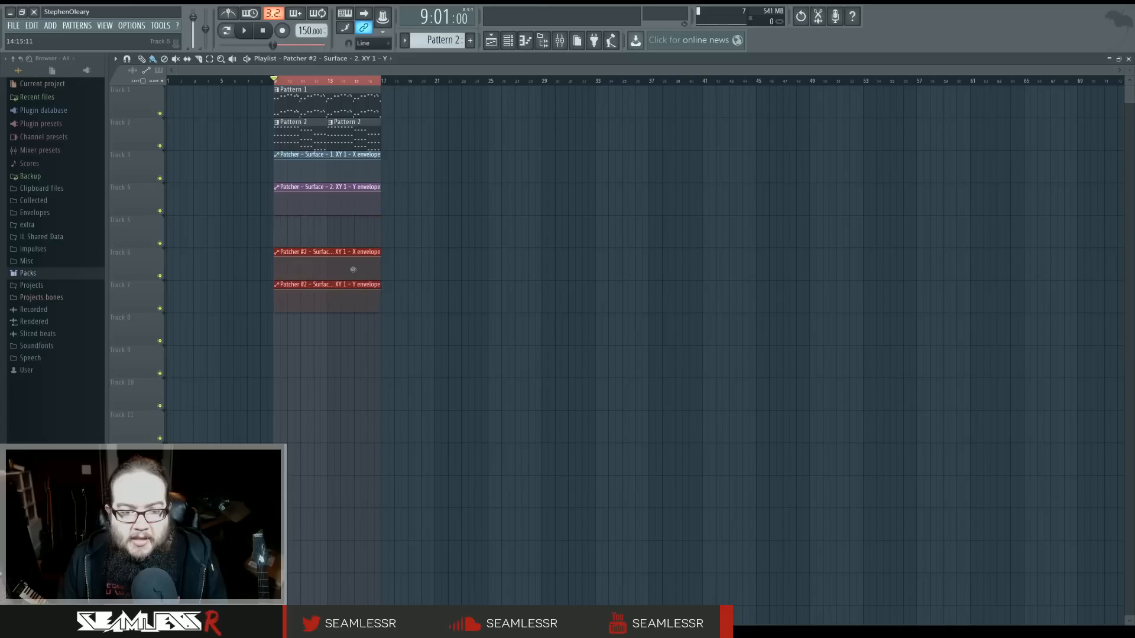
pyautogui.moveTo(350, 130); pyautogui.dragTo(349, 227)
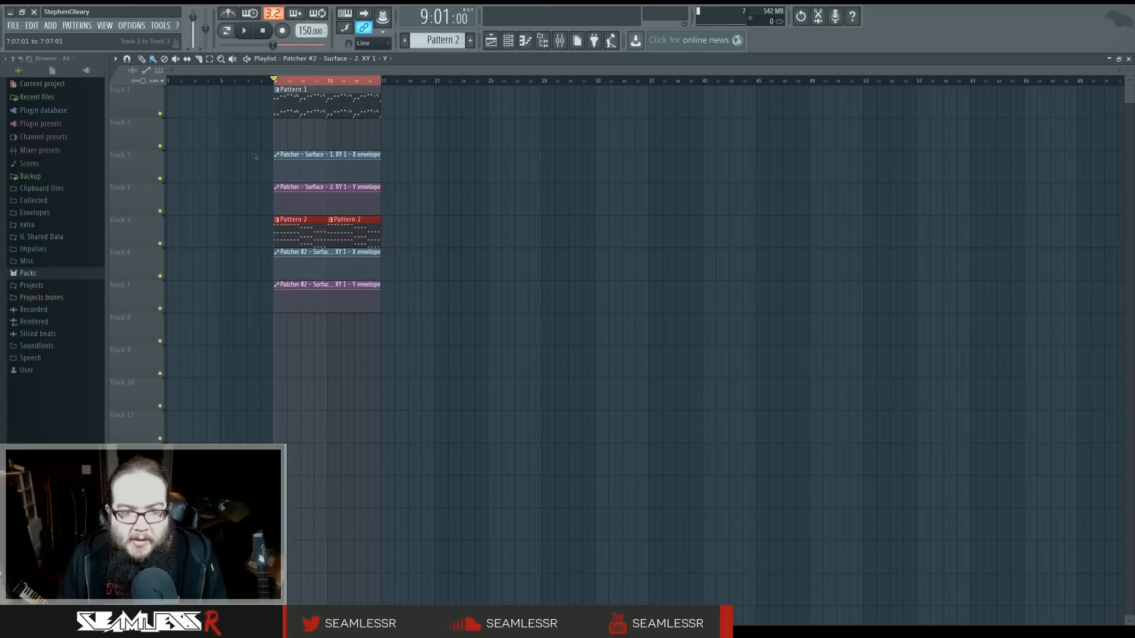
pyautogui.moveTo(320, 126); pyautogui.dragTo(326, 124)
pyautogui.keyDown('ctrl'); pyautogui.click(400, 142); pyautogui.keyUp('ctrl')
pyautogui.scroll(6, 194, 208)
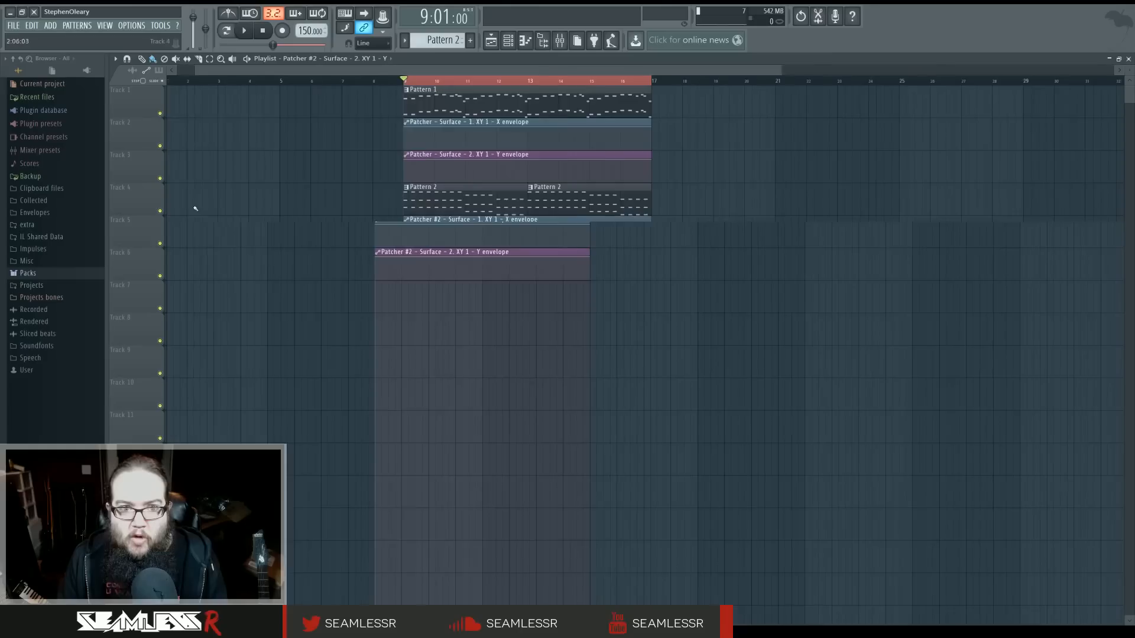
pyautogui.moveTo(828, 260); pyautogui.dragTo(373, 322)
pyautogui.scroll(-3, 451, 340)
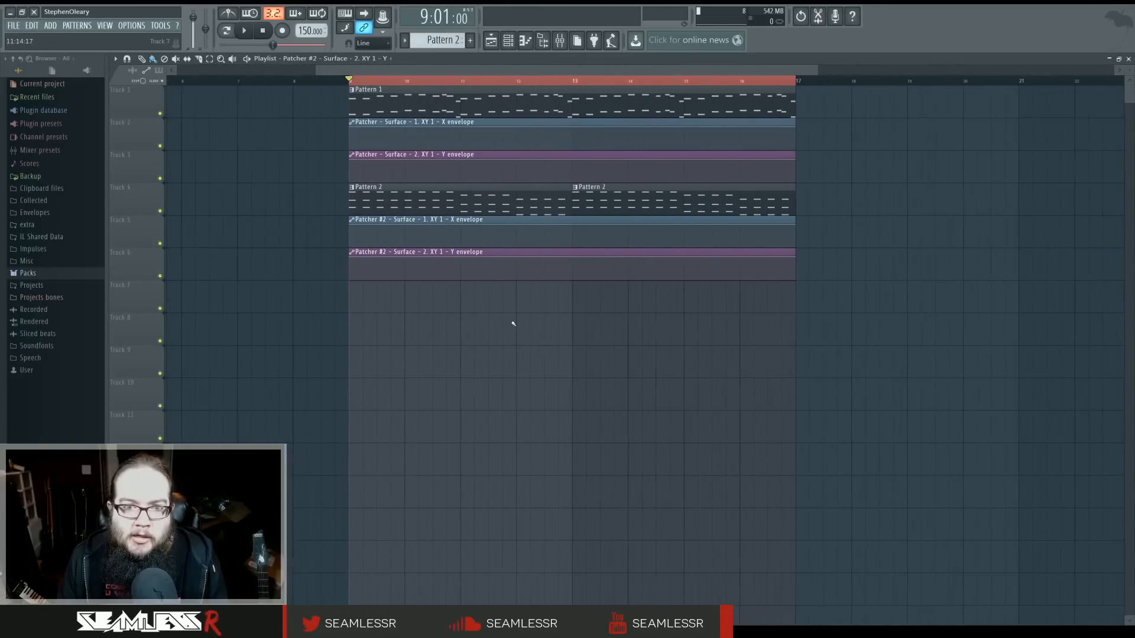
# Play the song and lower the start points of both X envelopes so they ramp up from bar 9 to bar 17
pyautogui.press('space')
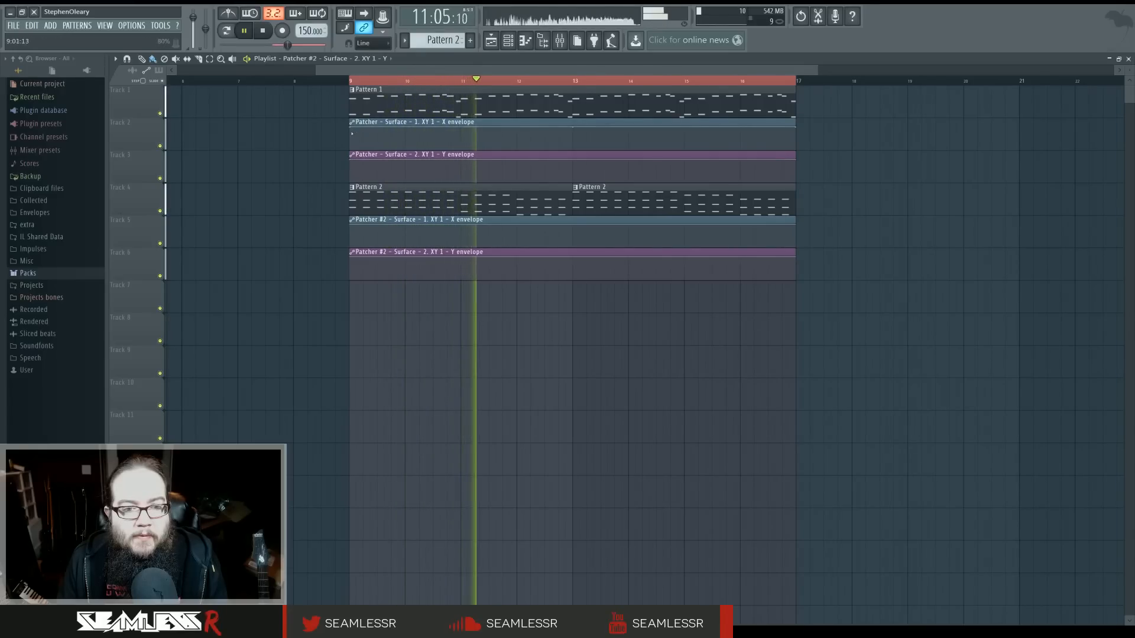
pyautogui.moveTo(349, 128); pyautogui.dragTo(349, 152)
pyautogui.moveTo(349, 224); pyautogui.dragTo(349, 247)
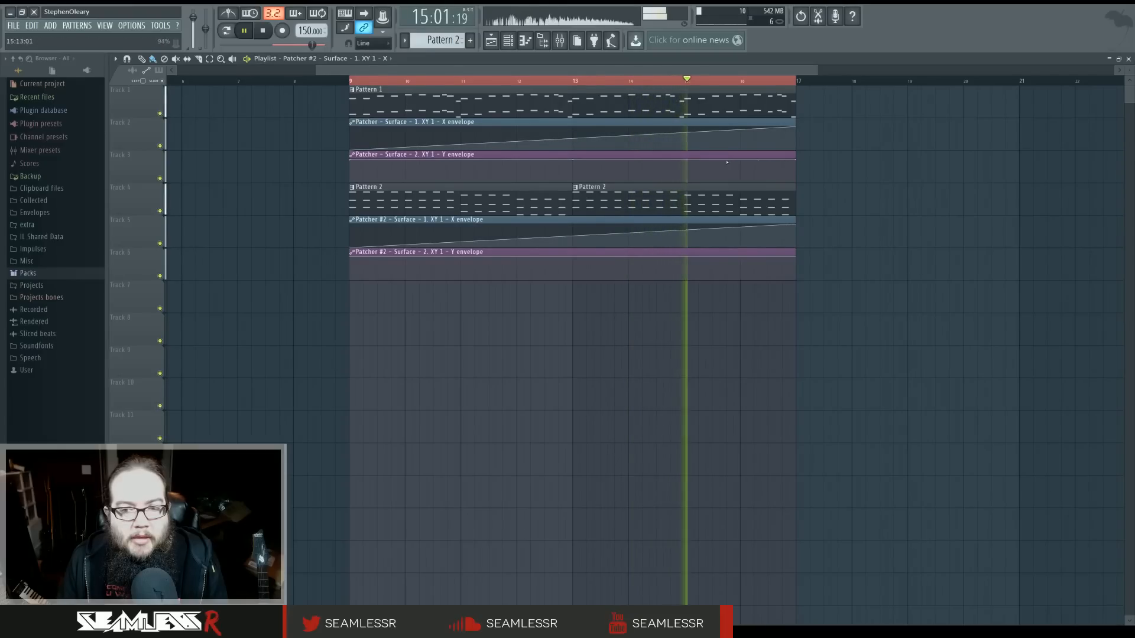
# Add a point around bar 16 to both Y envelopes and lower their end points so they fall towards bar 17
pyautogui.moveTo(796, 159); pyautogui.dragTo(801, 180)
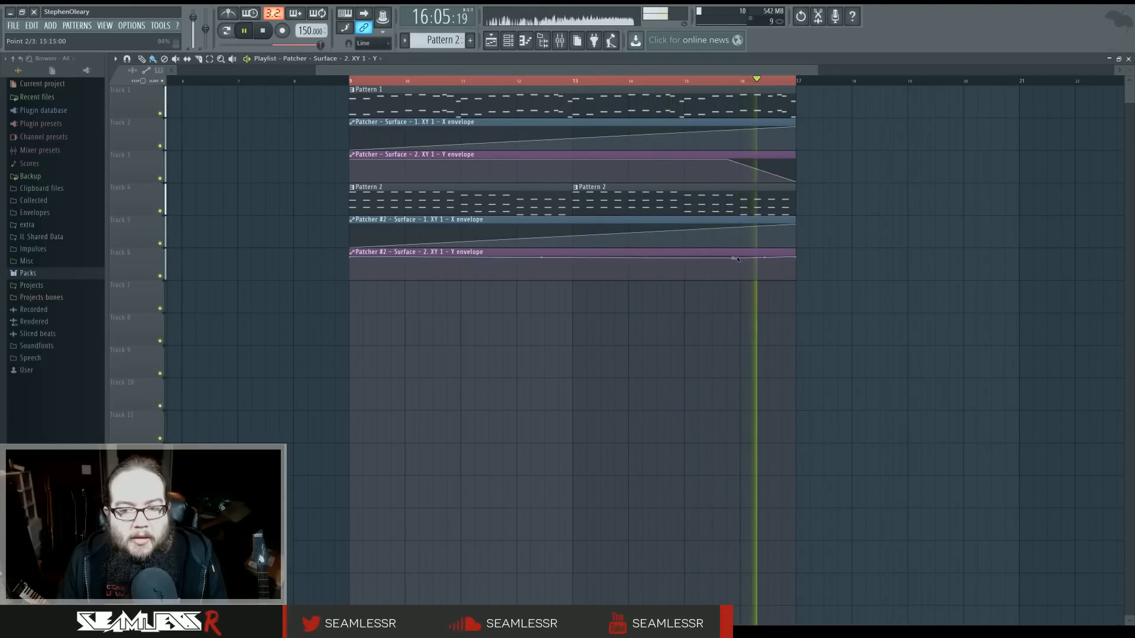
pyautogui.moveTo(796, 257); pyautogui.dragTo(800, 270)
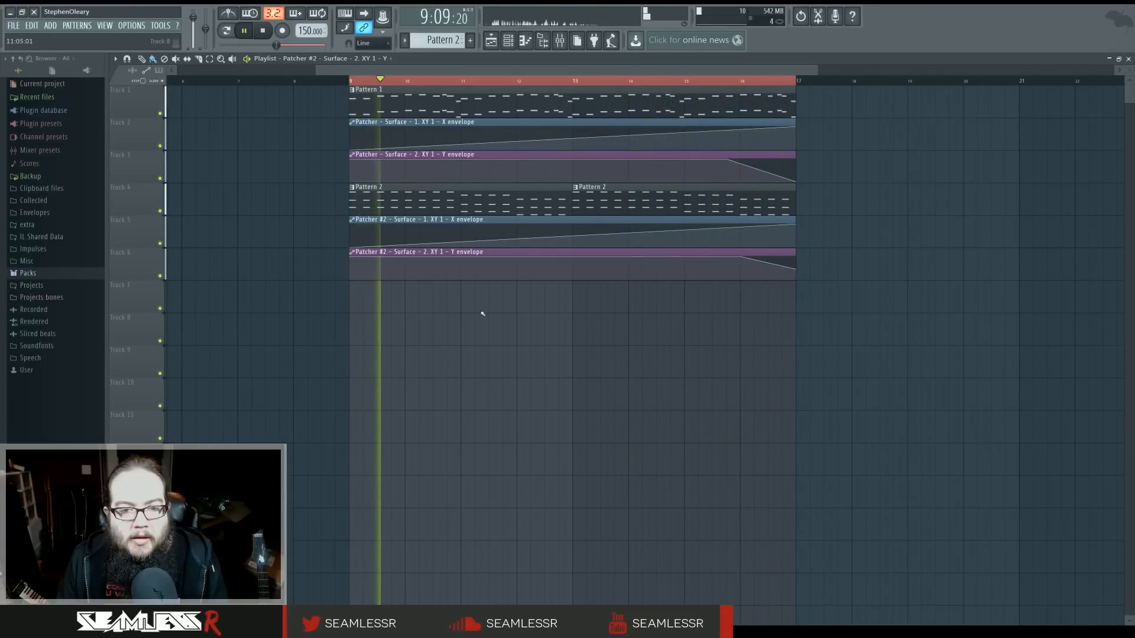
# Raise the start points of both X envelopes slightly and clear the time selection over bars 9 to 17
pyautogui.scroll(-3, 573, 305)
pyautogui.moveTo(573, 305); pyautogui.dragTo(400, 314)
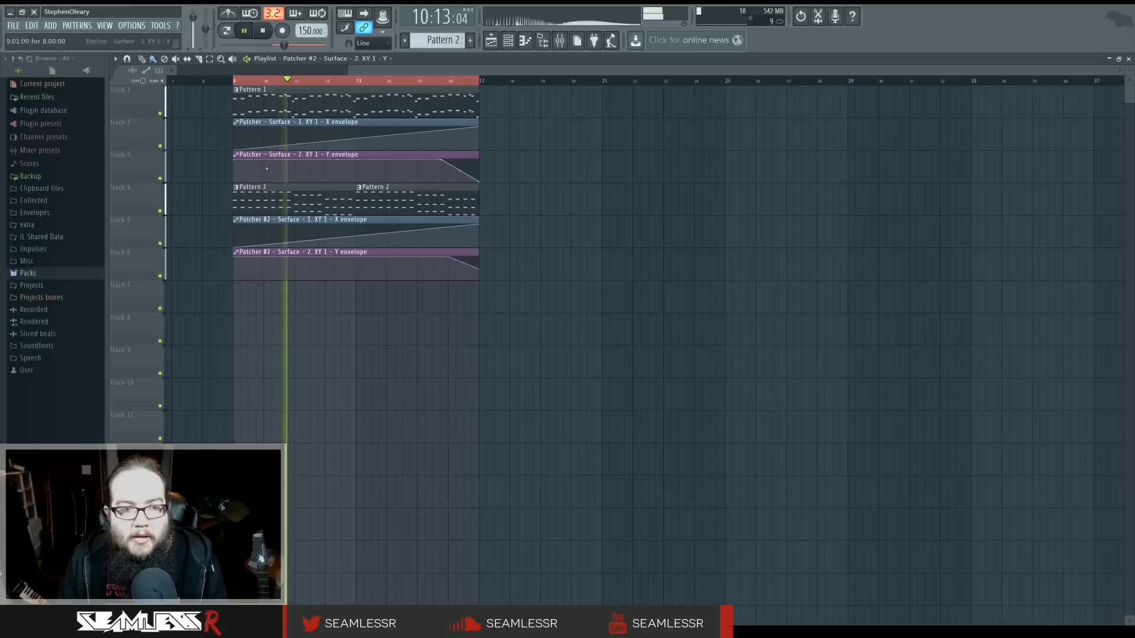
pyautogui.press('space')
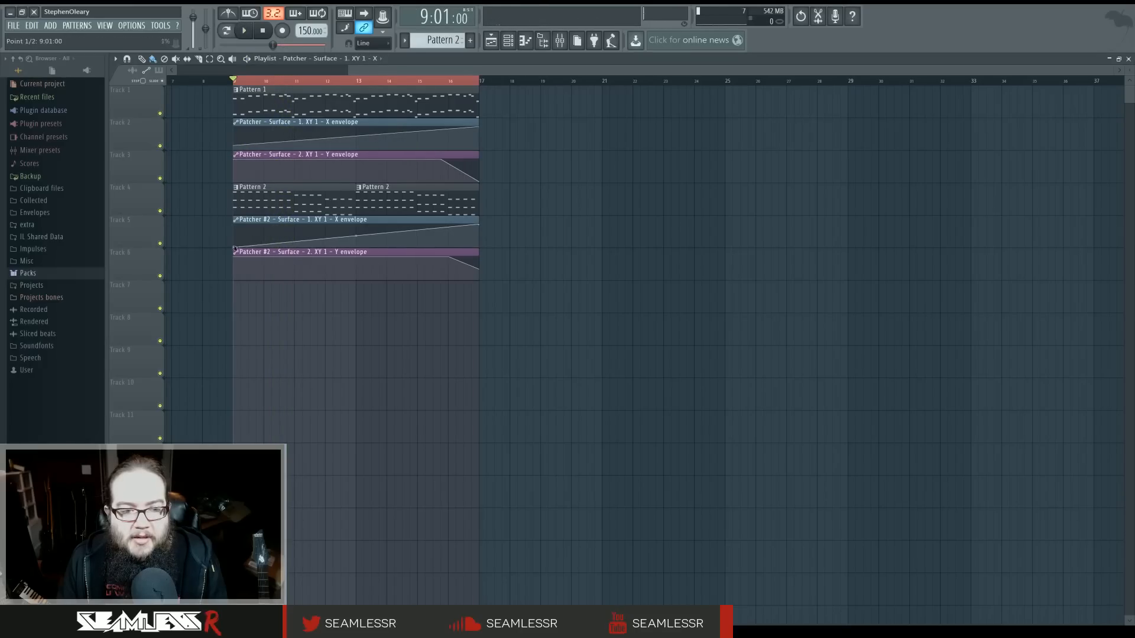
pyautogui.keyDown('ctrl'); pyautogui.click(406, 81); pyautogui.keyUp('ctrl')
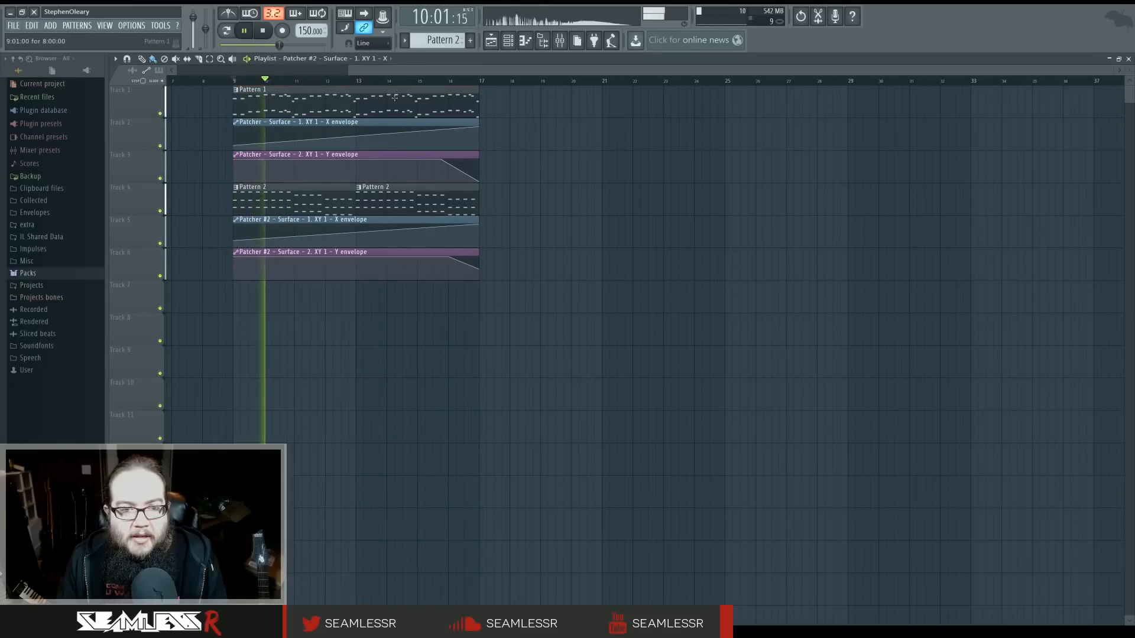
# Duplicate the Pattern 1 clip once and Pattern 2 twice to fill bars 17 to 25, and select that time range
pyautogui.keyDown('ctrl'); pyautogui.click(407, 102); pyautogui.keyUp('ctrl')
pyautogui.hotkey('ctrl', 'b')
pyautogui.keyDown('ctrl'); pyautogui.click(411, 201); pyautogui.keyUp('ctrl')
pyautogui.hotkey('ctrl', 'b')
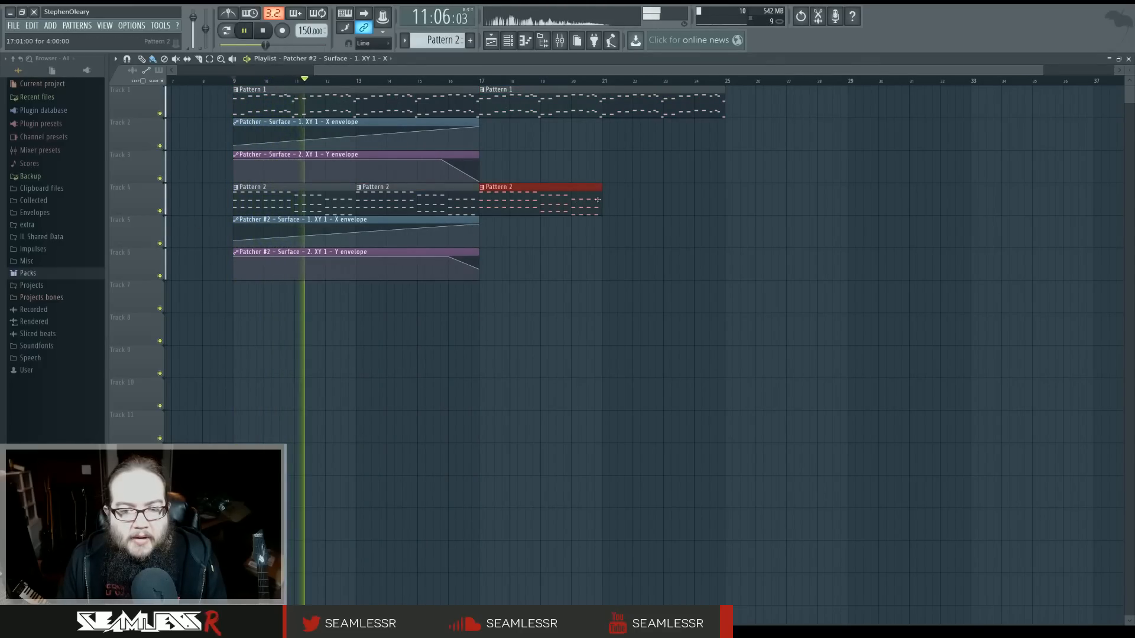
pyautogui.hotkey('ctrl', 'b')
pyautogui.moveTo(480, 81); pyautogui.dragTo(726, 93)
pyautogui.keyDown('ctrl'); pyautogui.click(522, 157); pyautogui.keyUp('ctrl')
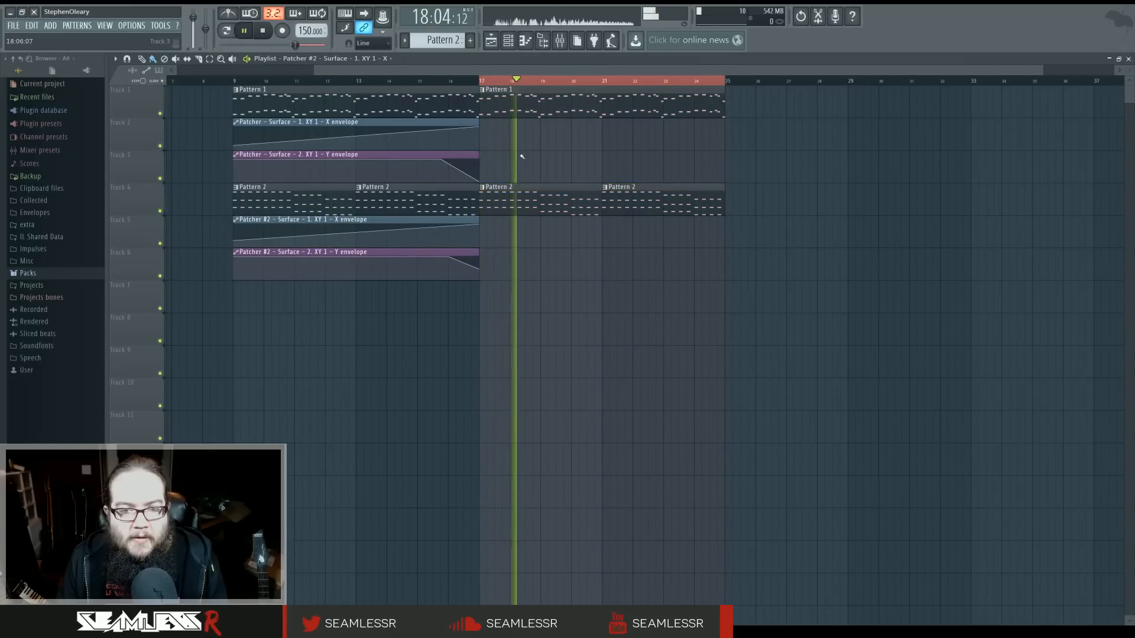
# Check the Fruity Limiter on the mixer's Master track during playback, and return to the playlist
pyautogui.click(560, 40)
pyautogui.click(510, 155)
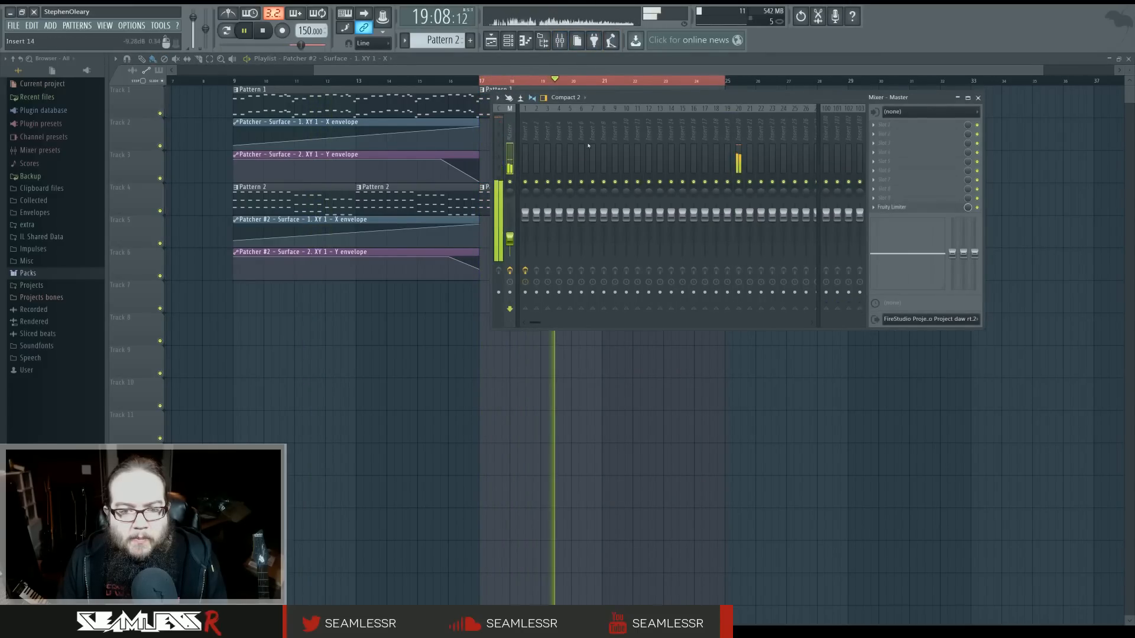
pyautogui.click(893, 208)
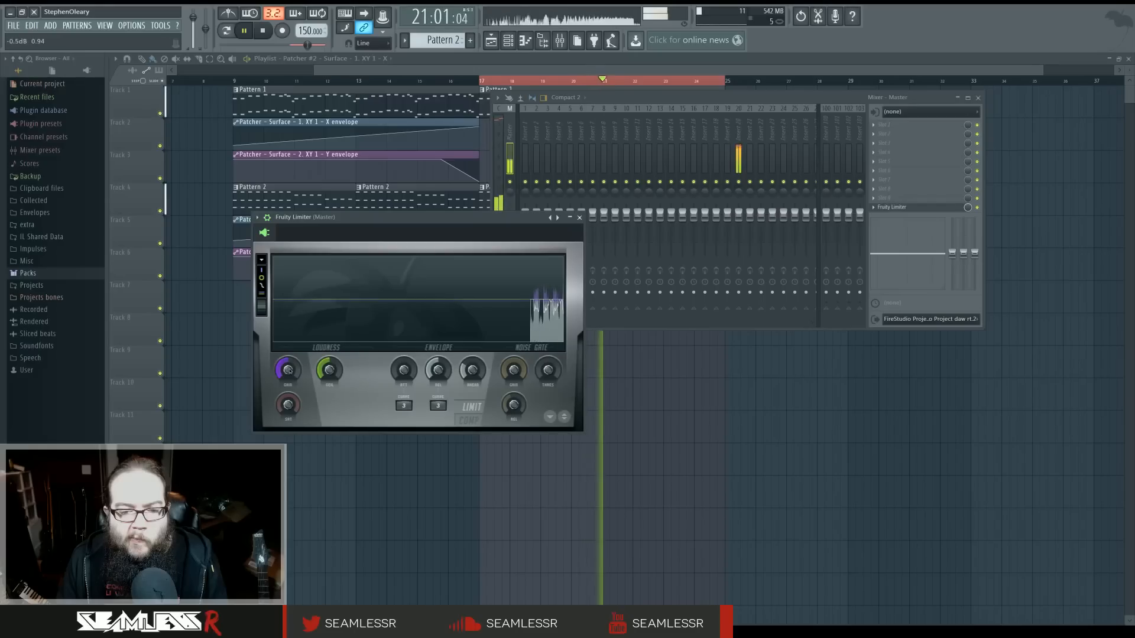
pyautogui.click(580, 218)
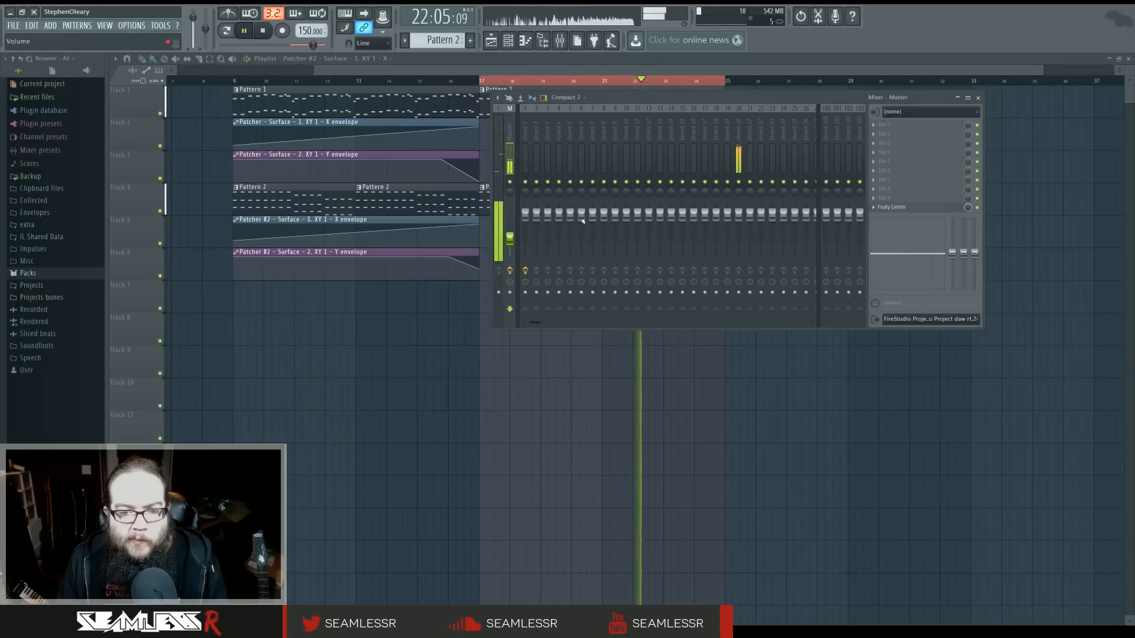
pyautogui.press('F9')
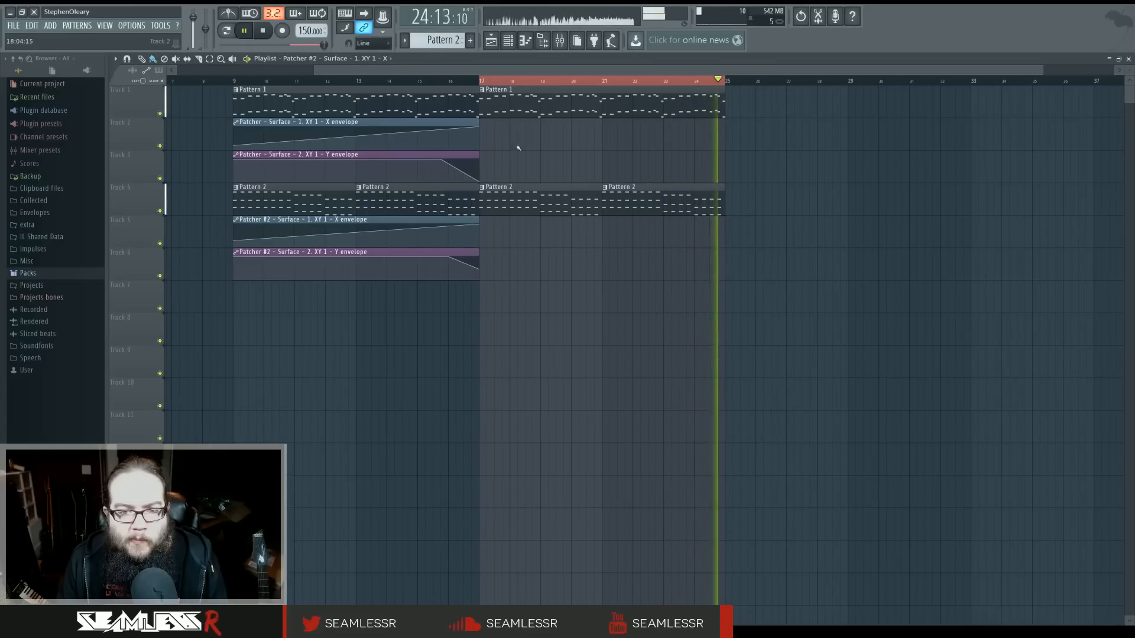
# Delete the Pattern 2 clip at bar 21, extend the bar 17 clip to bar 25 and make it unique
pyautogui.press('space')
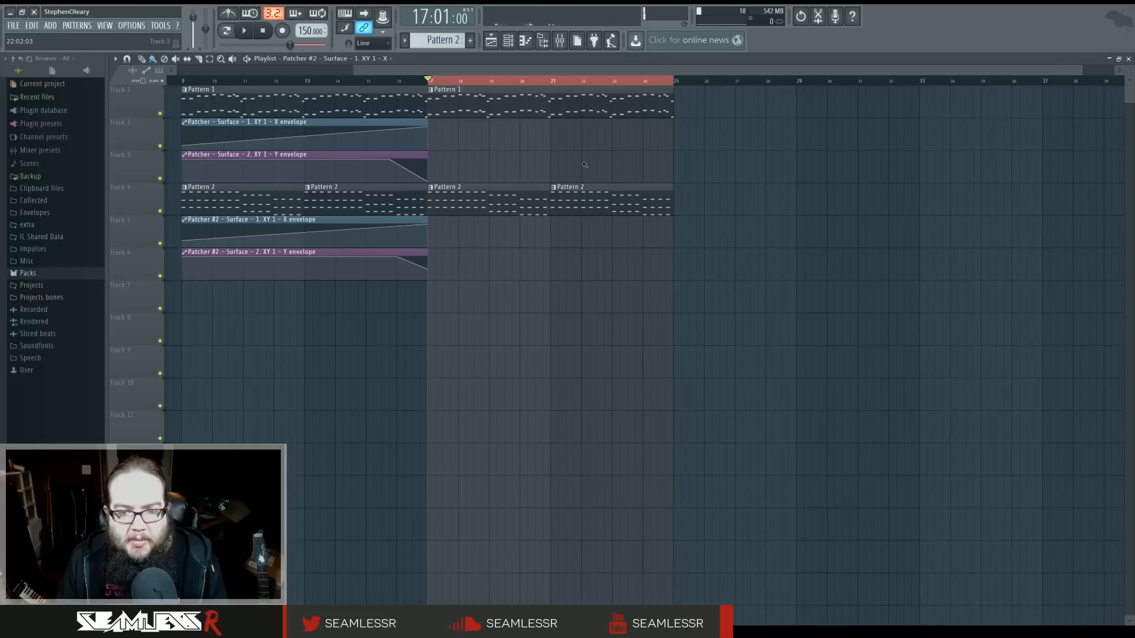
pyautogui.rightClick(576, 195)
pyautogui.moveTo(548, 192); pyautogui.dragTo(673, 192)
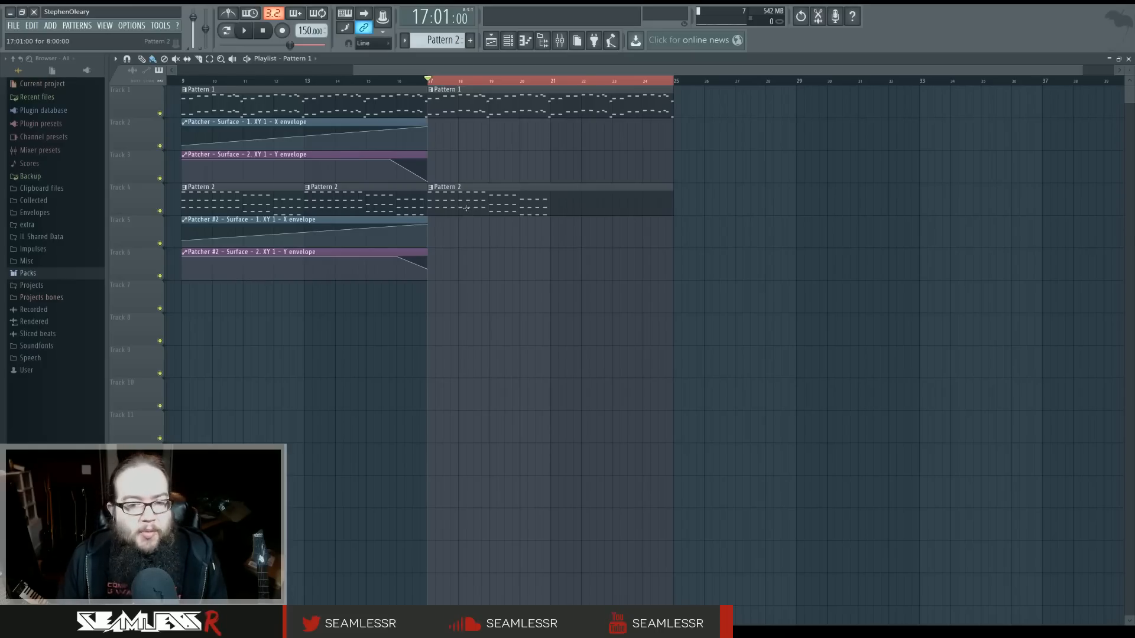
pyautogui.rightClick(433, 192)
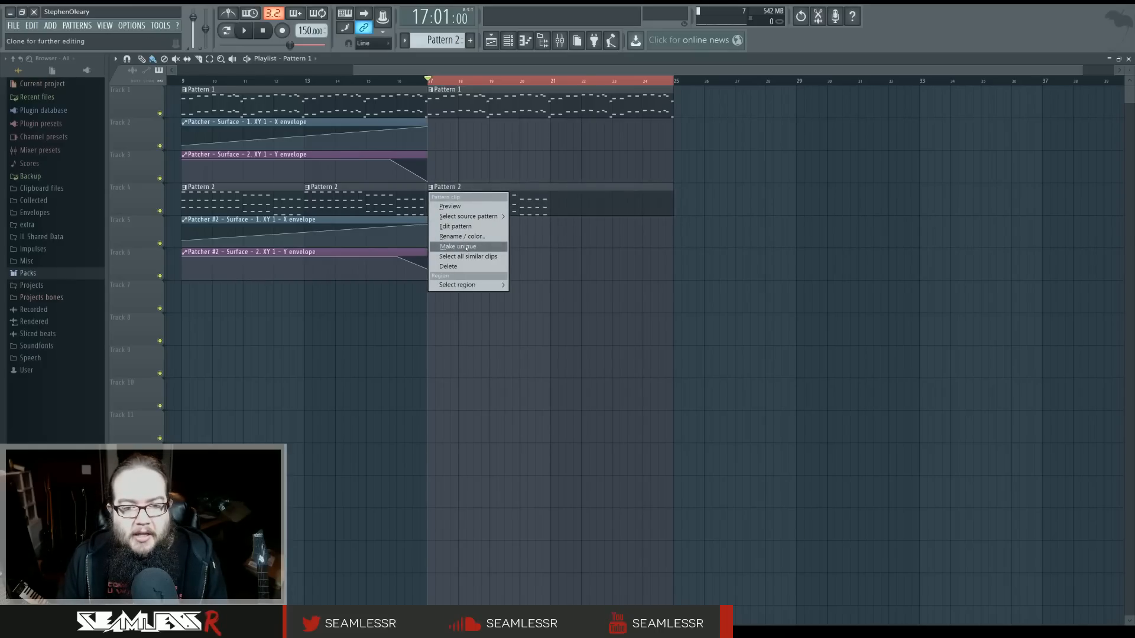
pyautogui.click(466, 246)
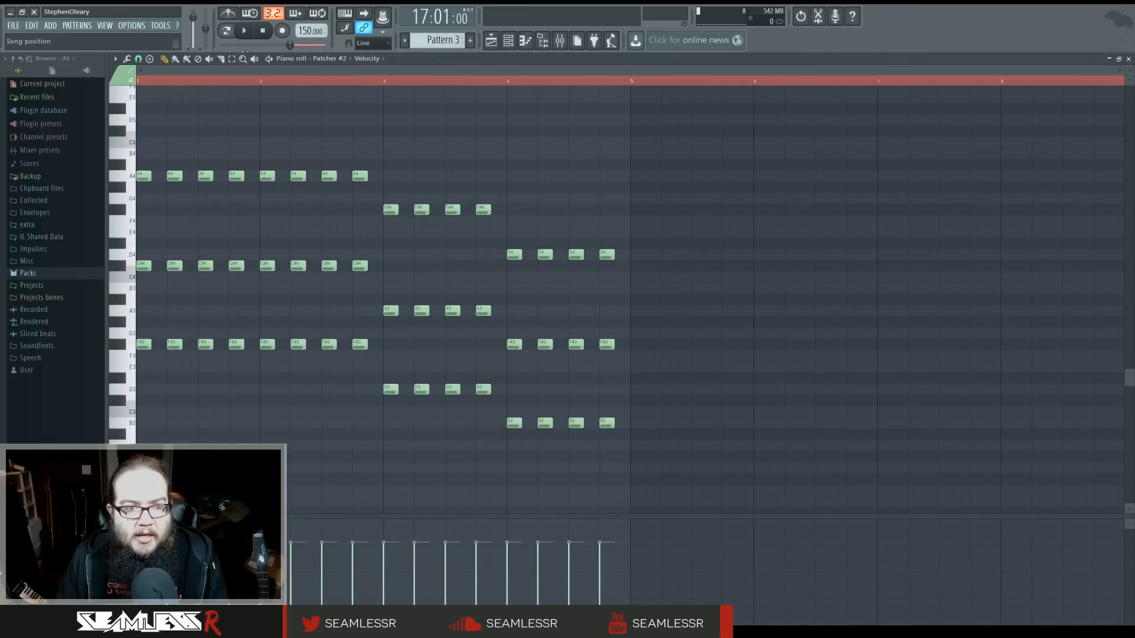
# Remove the middle note of every chord in Pattern 3 and duplicate the four-bar sequence into bars 5 to 8
pyautogui.press('space')
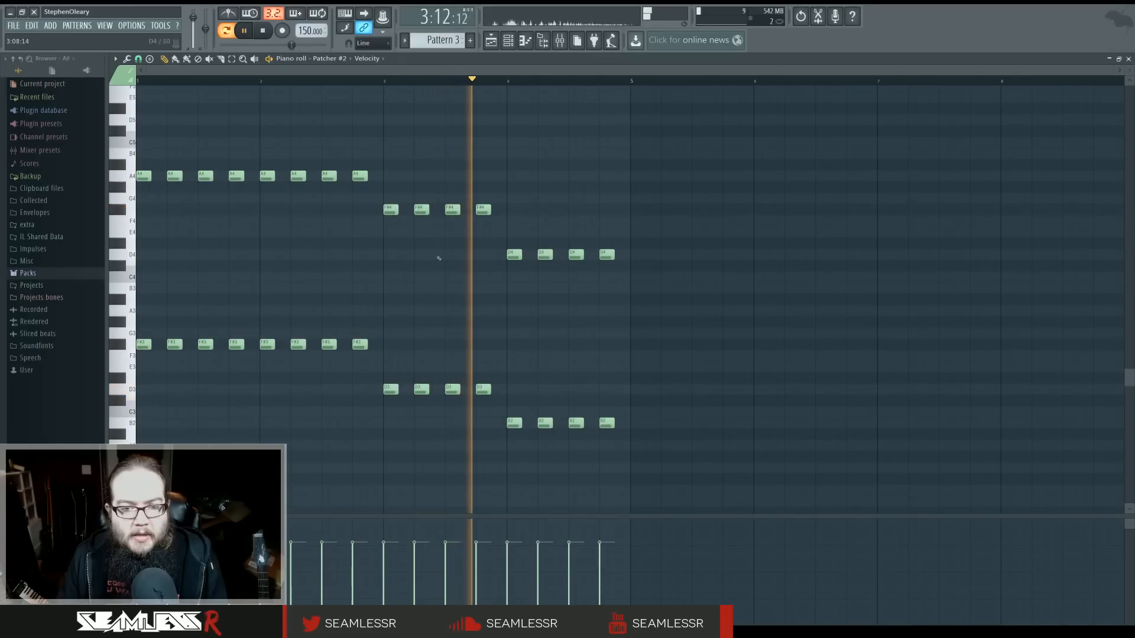
pyautogui.press('space')
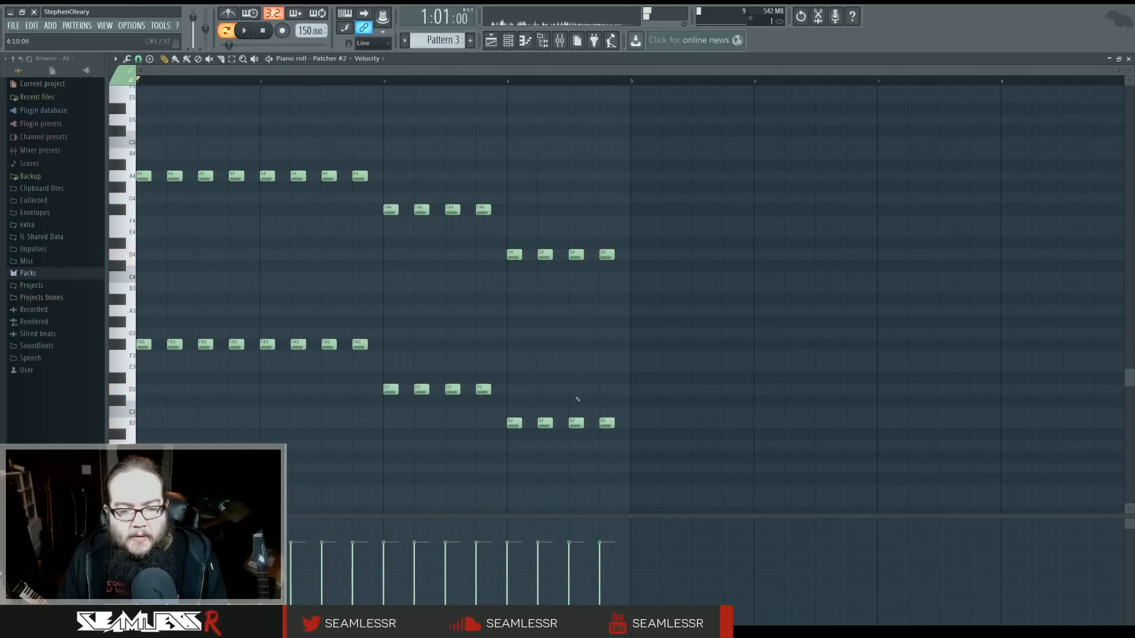
pyautogui.hotkey('ctrl', 'b')
# Move the bar 7 chords to G#3 and C#5 and play them back
pyautogui.moveTo(624, 344); pyautogui.dragTo(639, 344)
pyautogui.keyDown('ctrl'); pyautogui.click(914, 271); pyautogui.keyUp('ctrl')
pyautogui.moveTo(914, 271); pyautogui.dragTo(563, 281)
pyautogui.moveTo(523, 203)
pyautogui.mouseDown()
pyautogui.moveTo(633, 414)
pyautogui.moveTo(627, 330)
pyautogui.mouseUp()
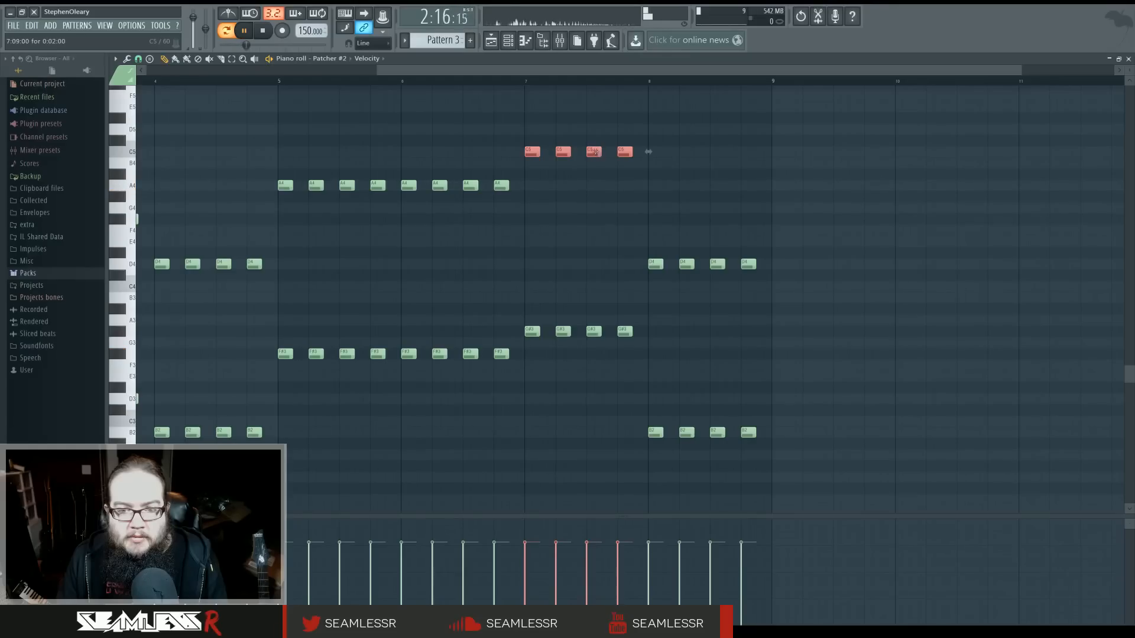
pyautogui.click(376, 79)
pyautogui.keyDown('ctrl'); pyautogui.click(472, 220); pyautogui.keyUp('ctrl')
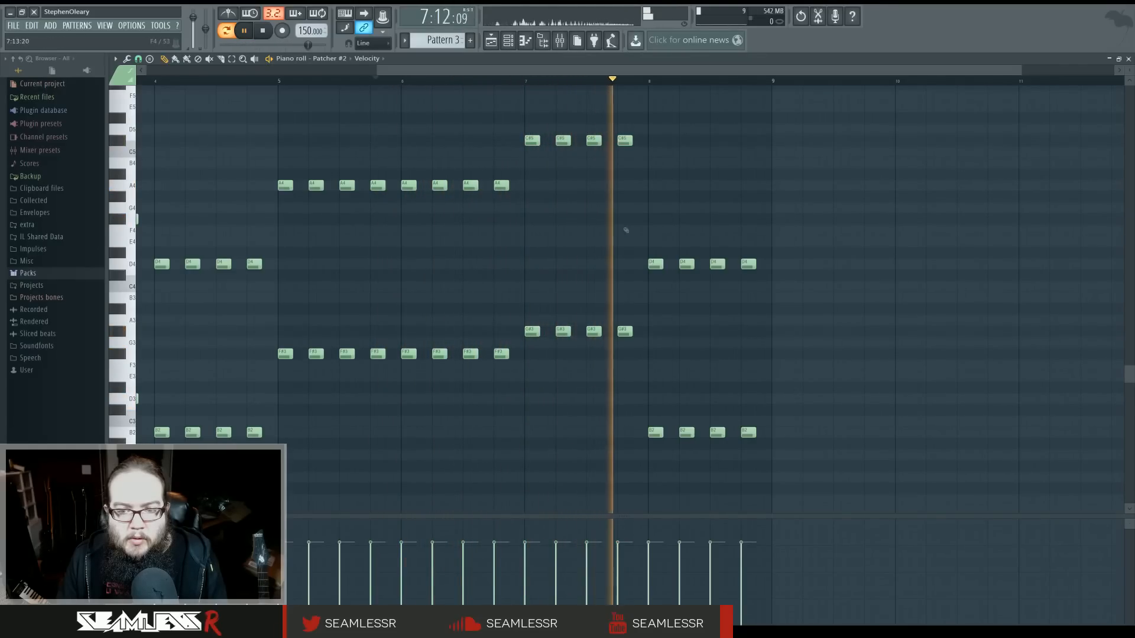
# Move the bar 8 chords to A3 and C#5 and audition the change from the end of bar 7
pyautogui.press('space')
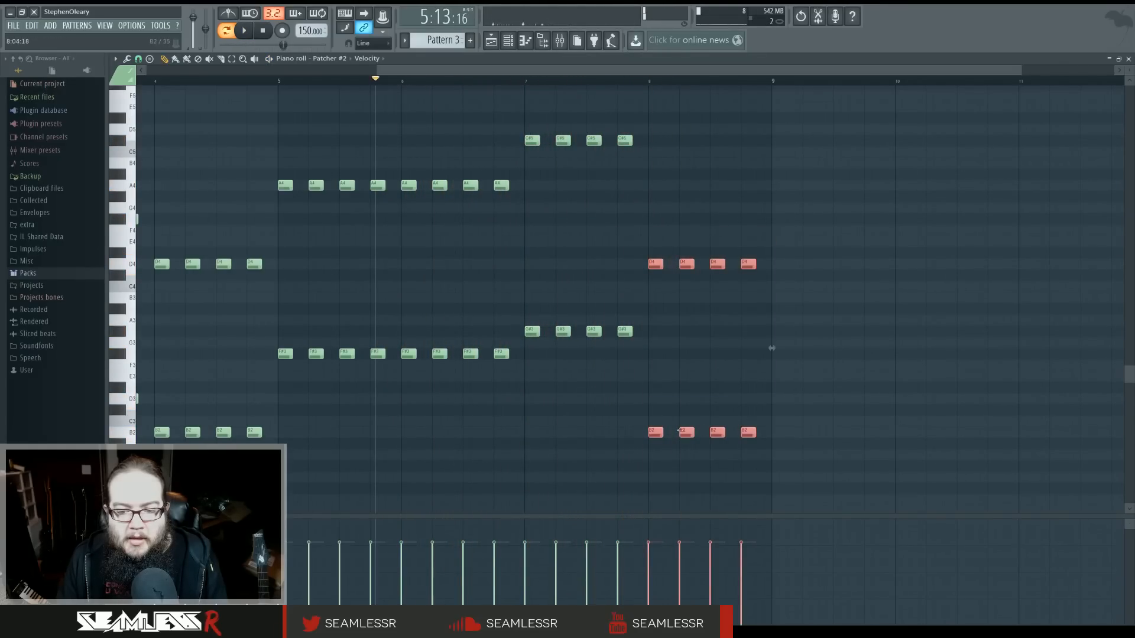
pyautogui.moveTo(678, 431); pyautogui.dragTo(657, 347)
pyautogui.scroll(2, 658, 277)
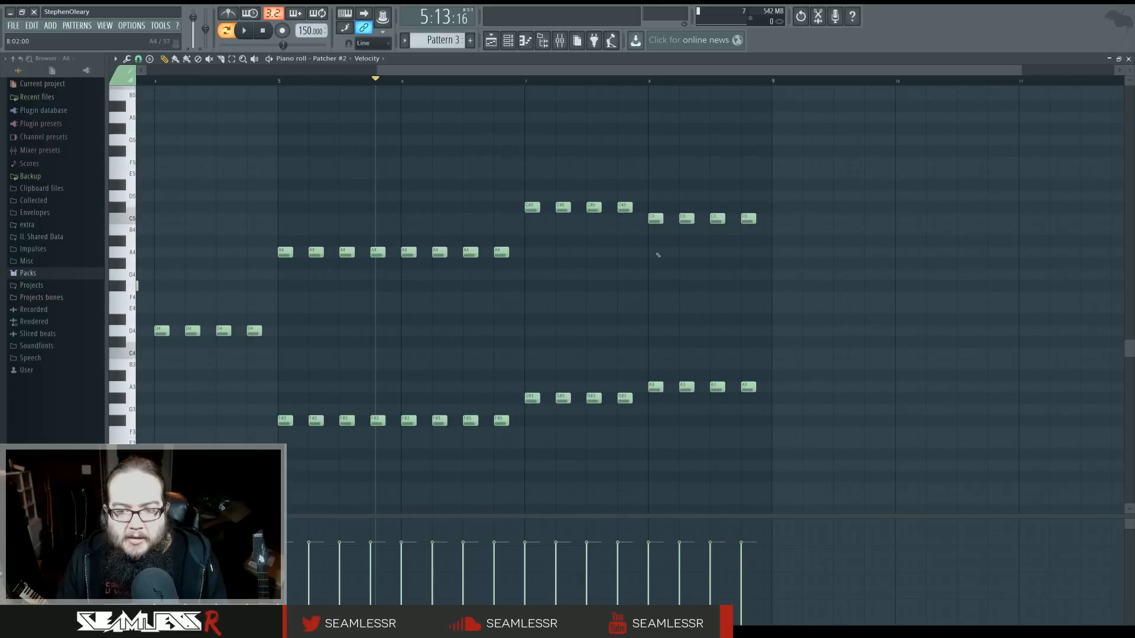
pyautogui.moveTo(658, 215); pyautogui.dragTo(657, 207)
pyautogui.press('space')
pyautogui.click(601, 80)
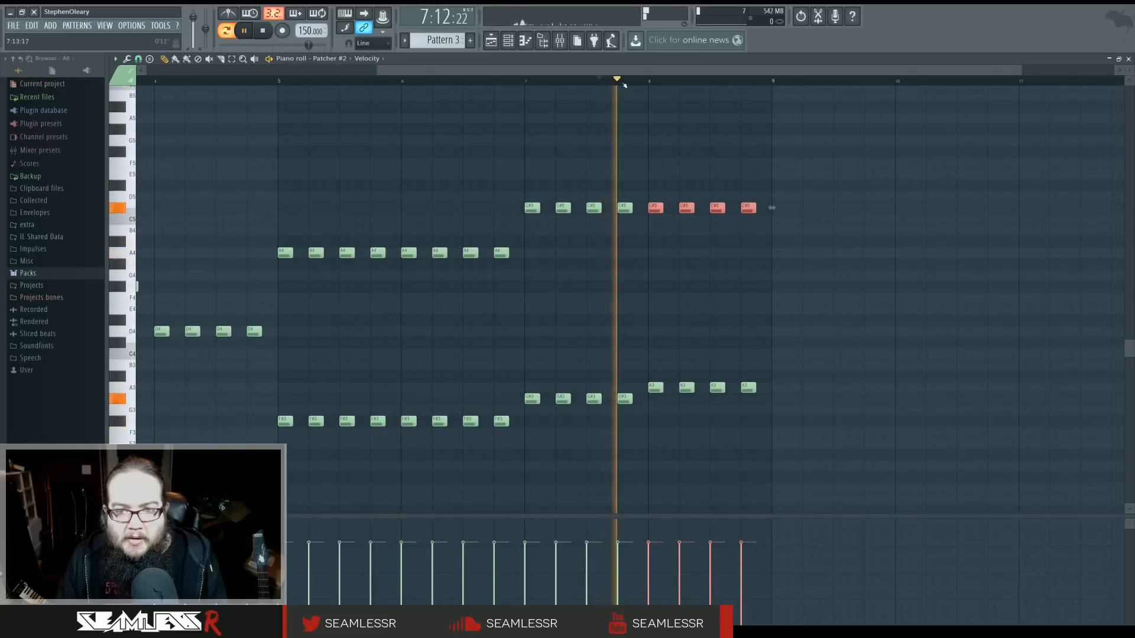
pyautogui.keyDown('ctrl'); pyautogui.click(649, 174); pyautogui.keyUp('ctrl')
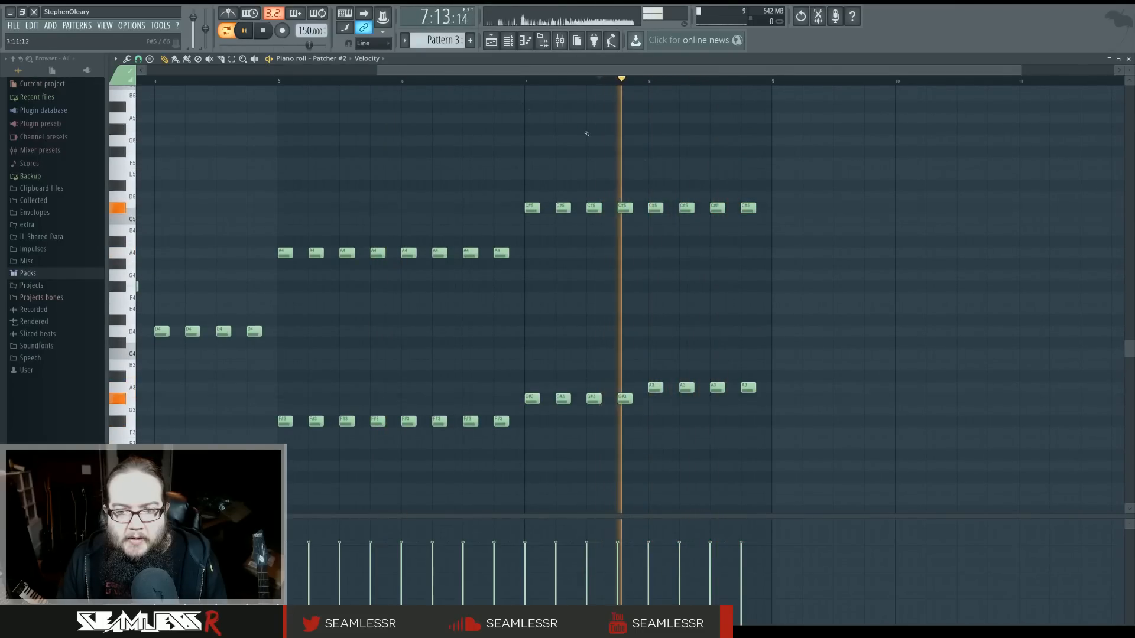
# Try the top notes of bar 8 at E5 and return them to C#5
pyautogui.moveTo(649, 174); pyautogui.dragTo(763, 220)
pyautogui.press('space')
pyautogui.press('space')
pyautogui.moveTo(650, 208); pyautogui.dragTo(656, 174)
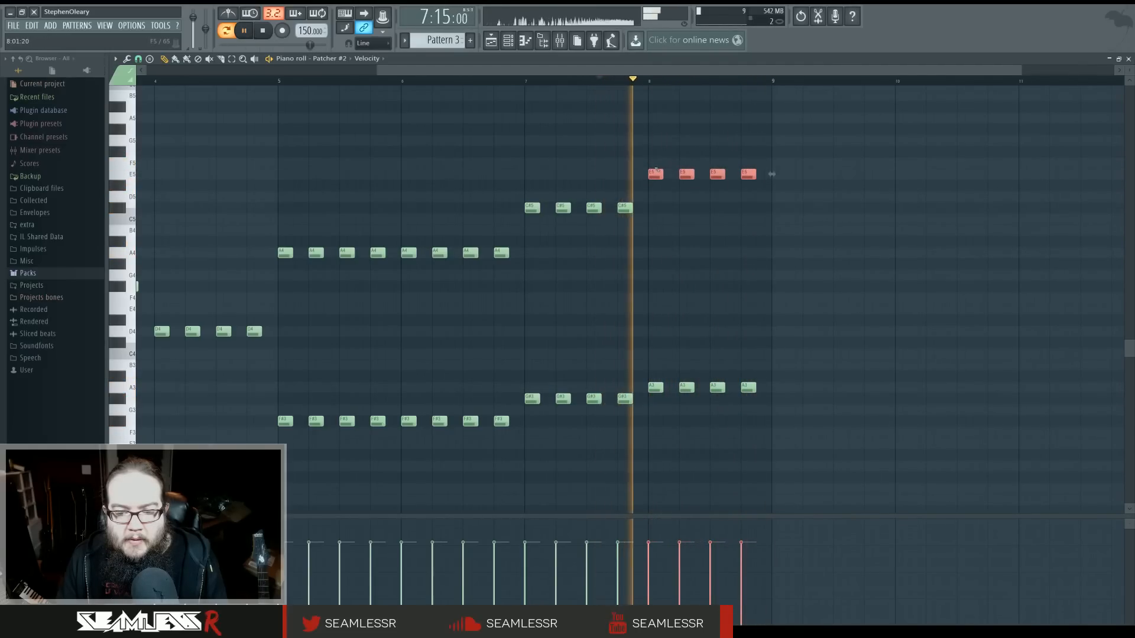
pyautogui.press('space')
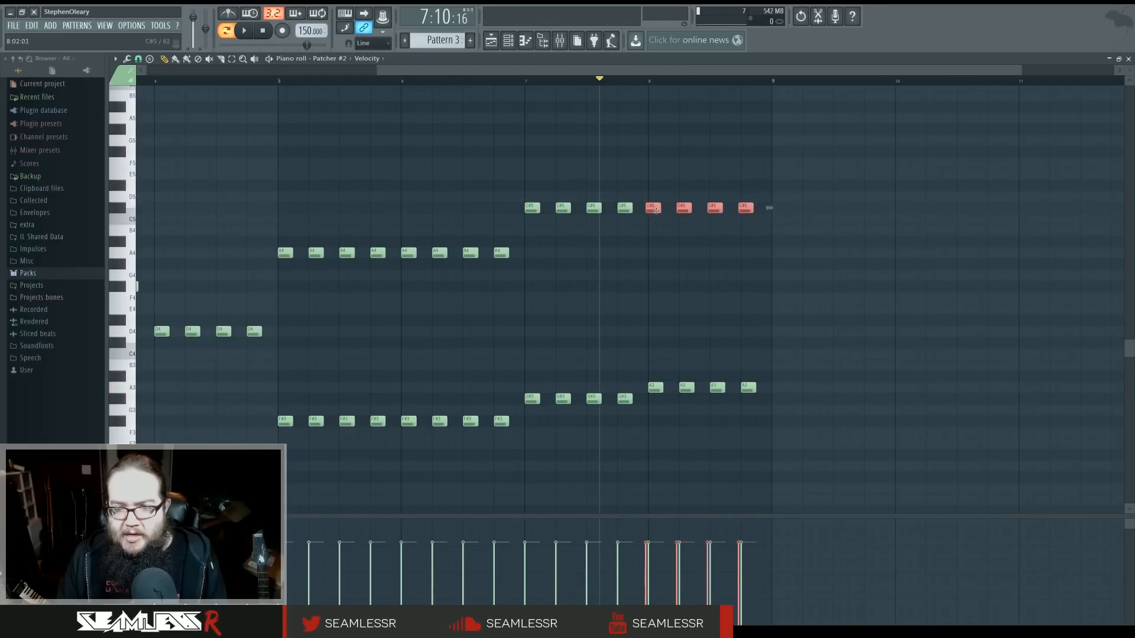
pyautogui.moveTo(655, 211); pyautogui.dragTo(658, 211)
pyautogui.press('space')
pyautogui.keyDown('ctrl'); pyautogui.click(663, 236); pyautogui.keyUp('ctrl')
pyautogui.press('space')
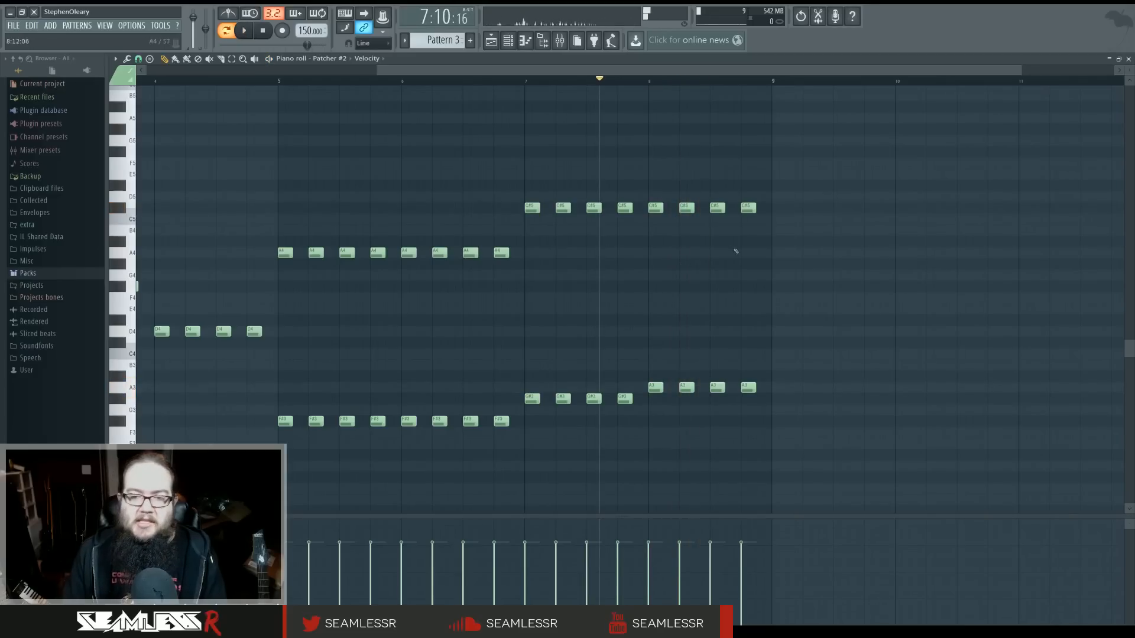
# Play the pattern from bar 7, lower that bar's top notes to C5 and audition the result
pyautogui.click(526, 87)
pyautogui.click(526, 81)
pyautogui.press('space')
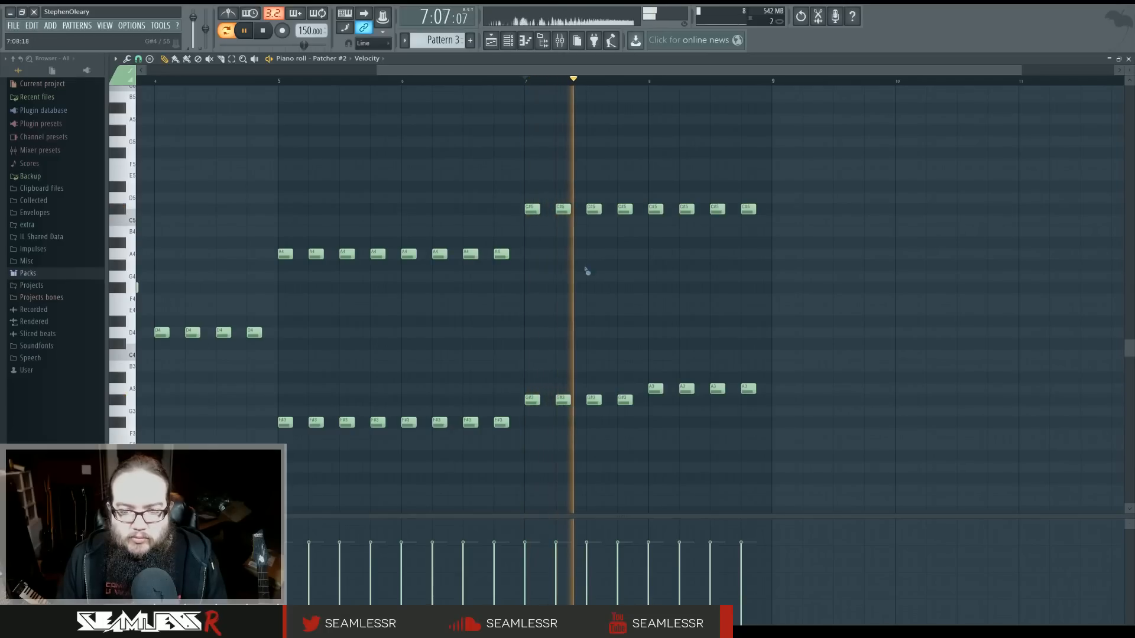
pyautogui.press('space')
pyautogui.moveTo(529, 210); pyautogui.dragTo(621, 221)
pyautogui.press('space')
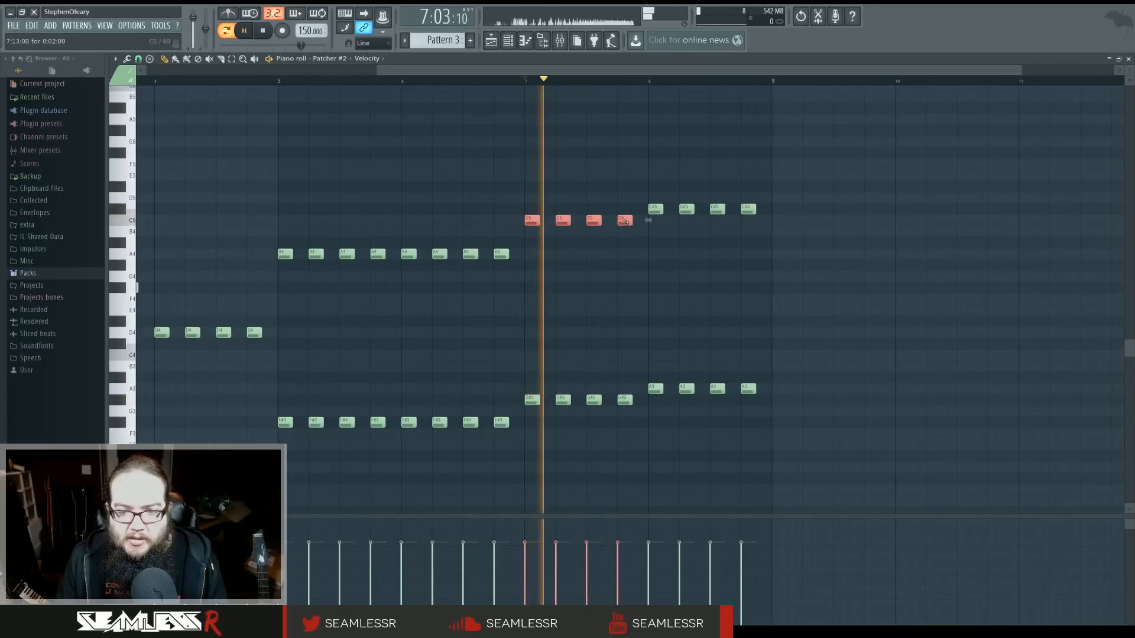
pyautogui.press('space')
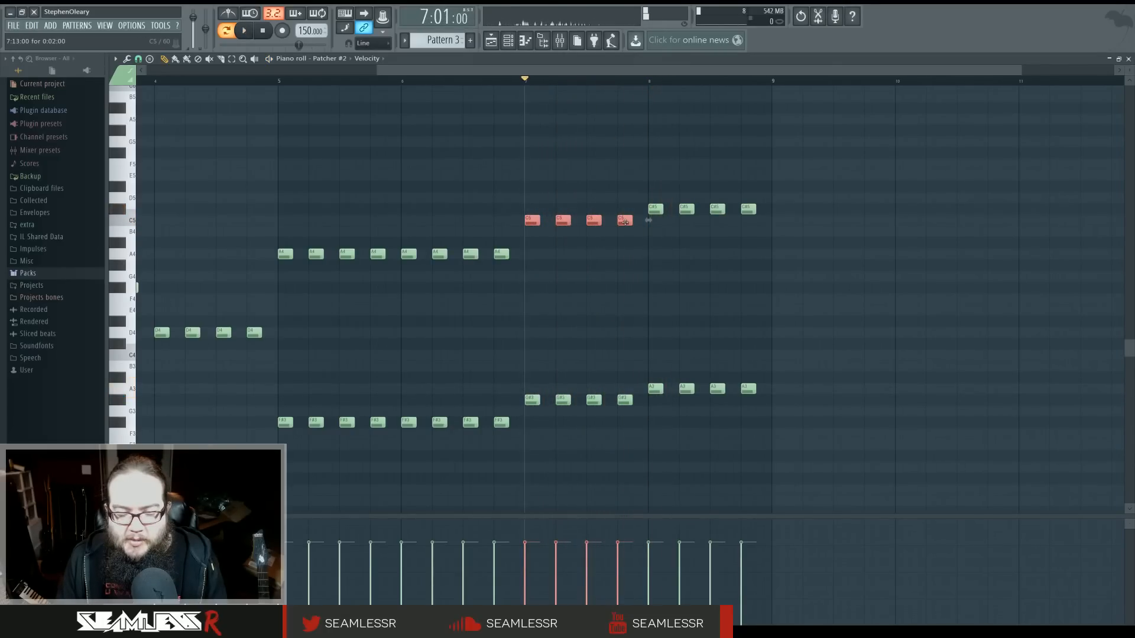
pyautogui.press('space')
pyautogui.press('space')
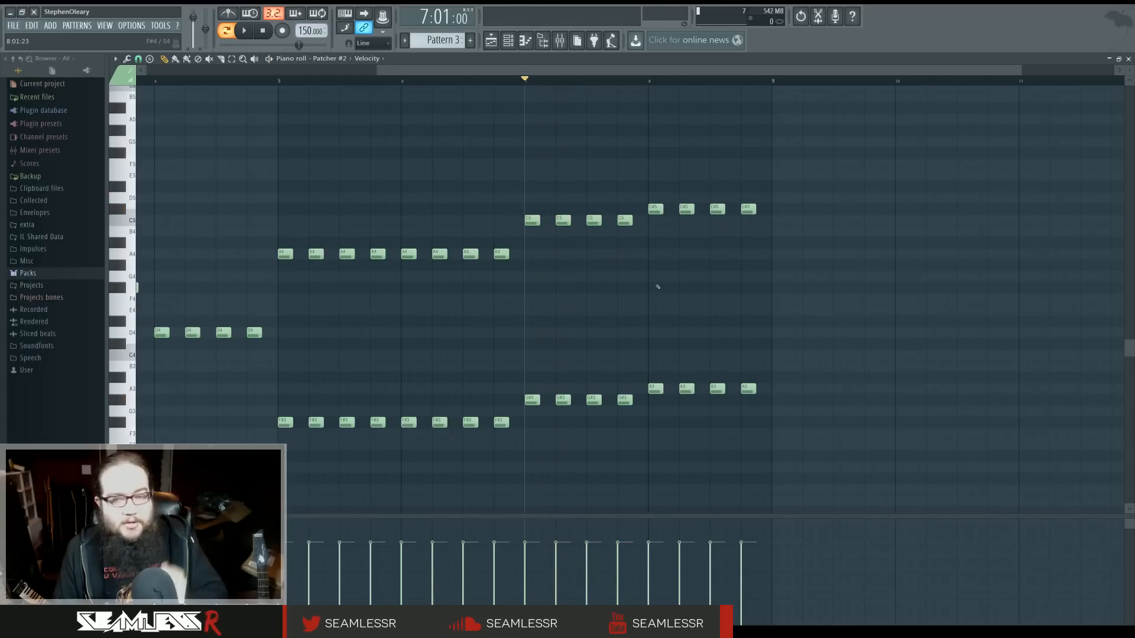
# Play the arrangement from around bar 21 and check the bar 7 notes in Pattern 3's piano roll
pyautogui.press('F5')
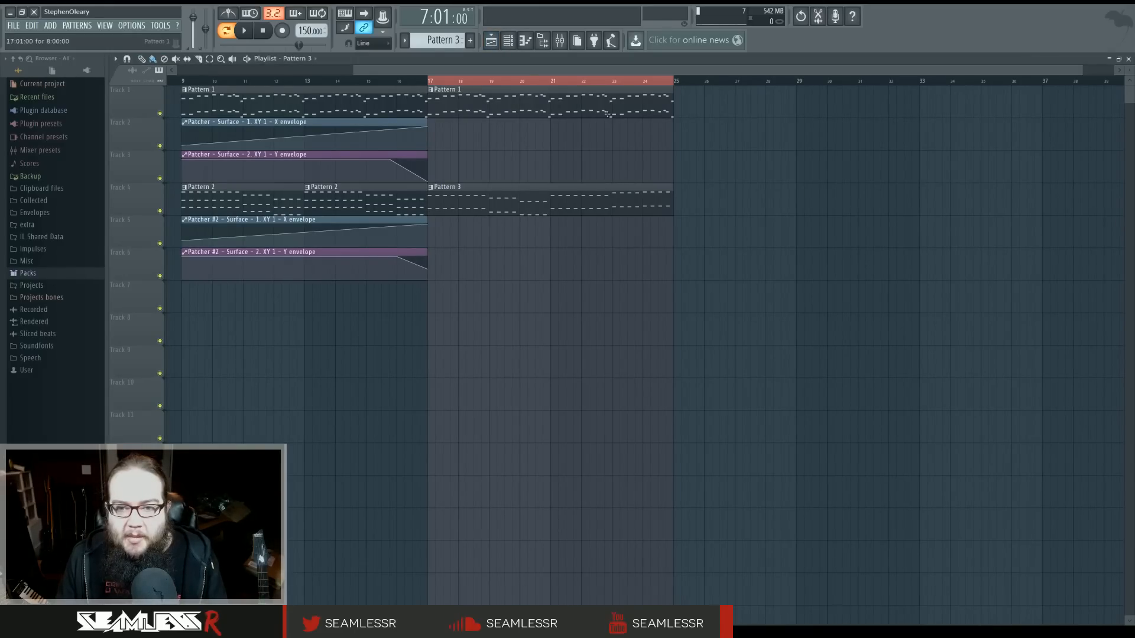
pyautogui.click(579, 81)
pyautogui.press('space')
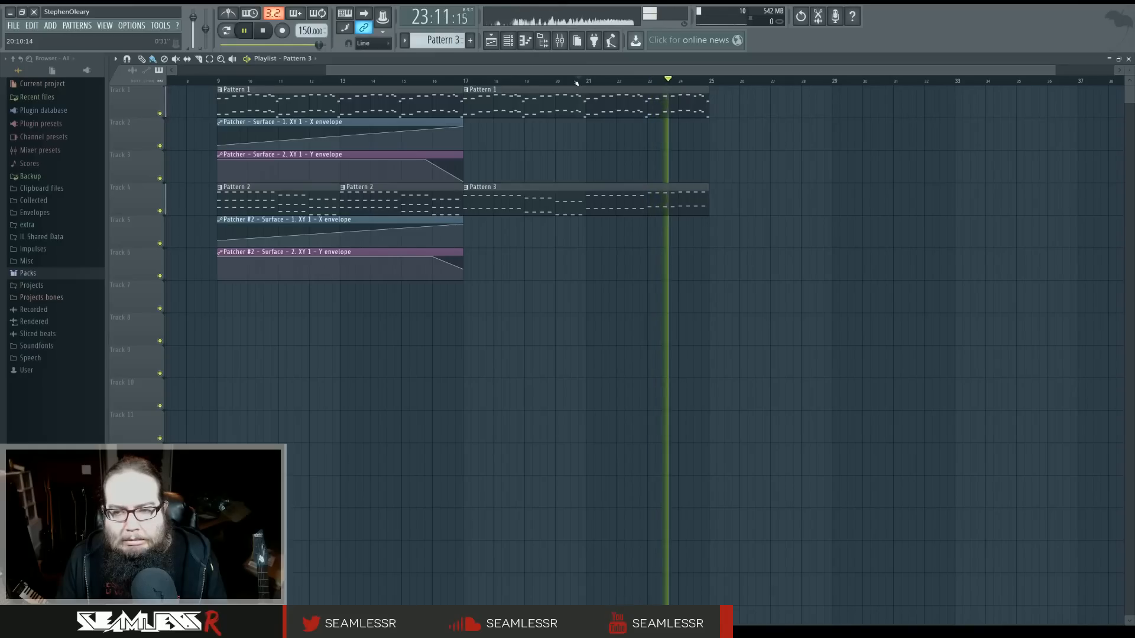
pyautogui.doubleClick(644, 193)
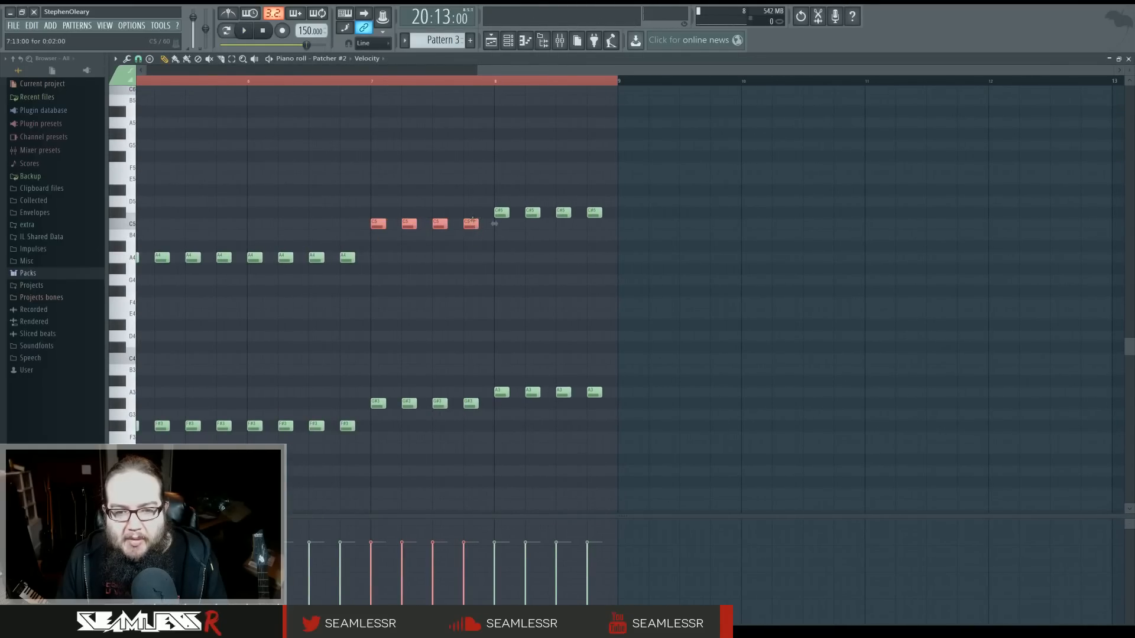
pyautogui.click(537, 35)
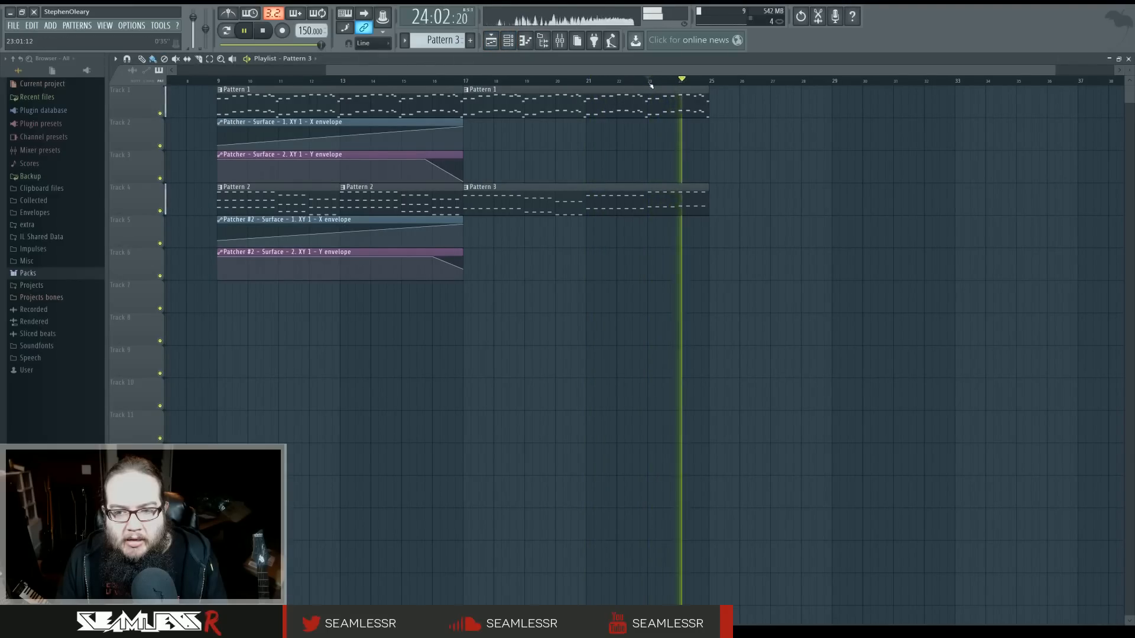
# Play the arrangement from bar 23 and open Pattern 3 in the piano roll
pyautogui.click(651, 84)
pyautogui.click(663, 222)
pyautogui.rightClick(665, 230)
pyautogui.press('space')
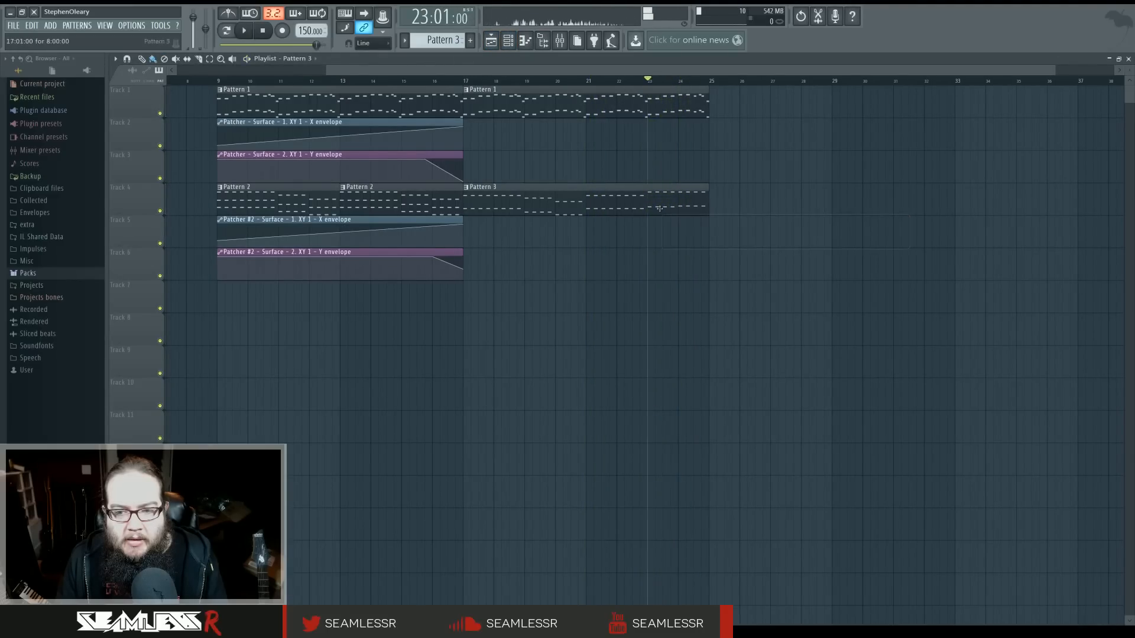
pyautogui.doubleClick(659, 207)
# Try lowering bar 8's four upper notes to C5 and its four lower notes by a semitone, listening from bar 7
pyautogui.moveTo(591, 236); pyautogui.dragTo(545, 296)
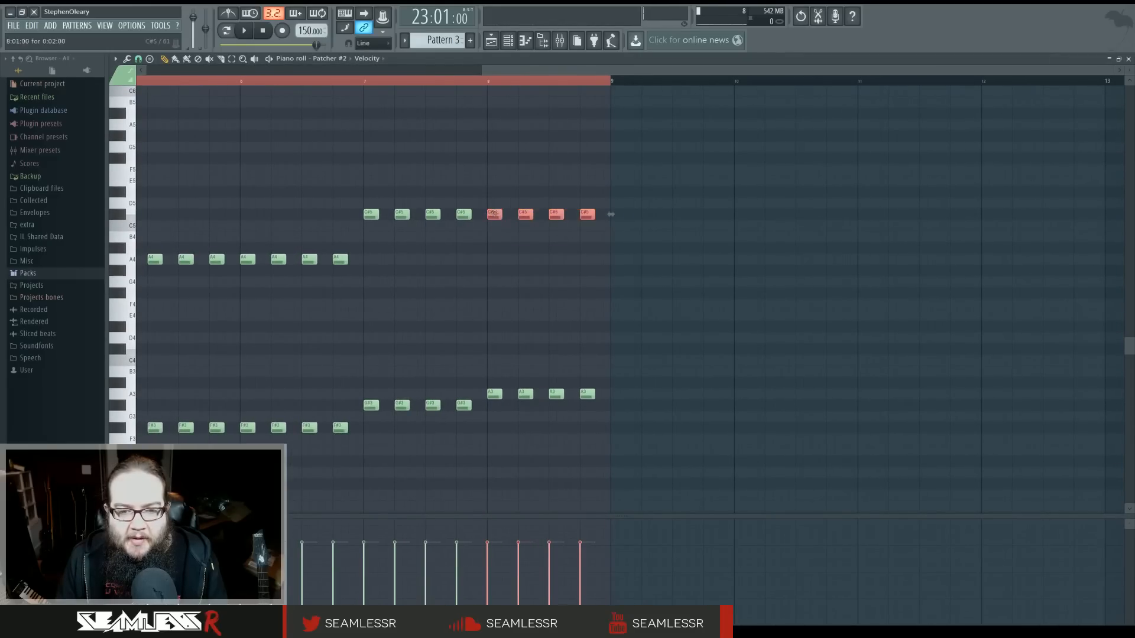
pyautogui.click(485, 84)
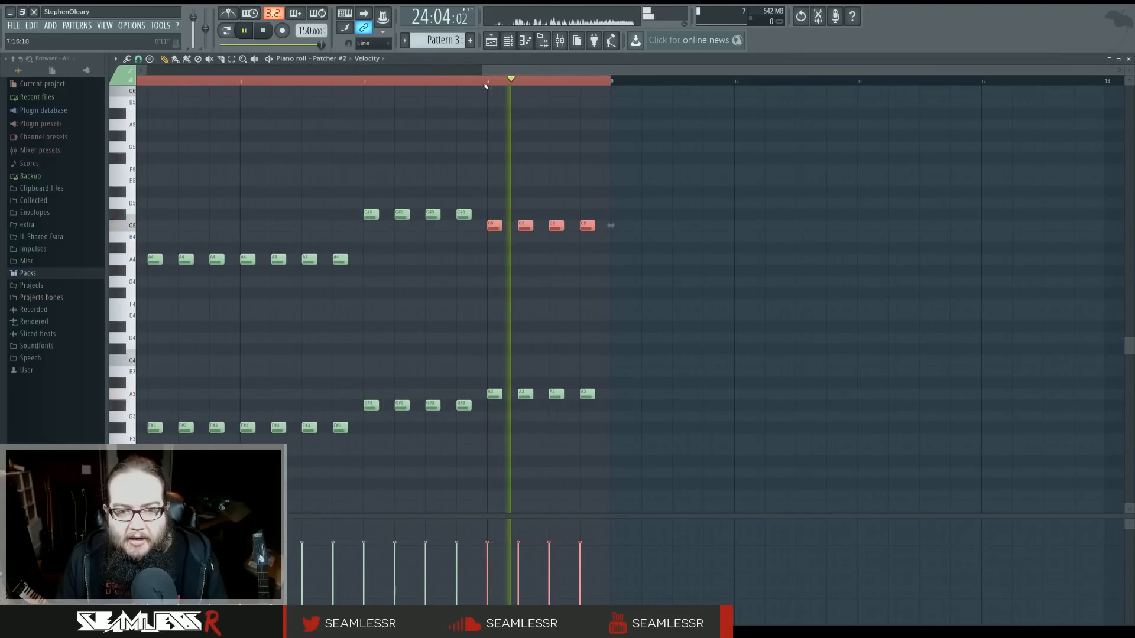
pyautogui.click(363, 84)
pyautogui.keyDown('ctrl'); pyautogui.moveTo(480, 371); pyautogui.dragTo(651, 418); pyautogui.keyUp('ctrl')
pyautogui.moveTo(496, 395)
pyautogui.mouseDown()
pyautogui.moveTo(496, 417)
pyautogui.moveTo(496, 405)
pyautogui.mouseUp()
pyautogui.press('KP_Divide')
pyautogui.keyDown('ctrl'); pyautogui.click(616, 314); pyautogui.keyUp('ctrl')
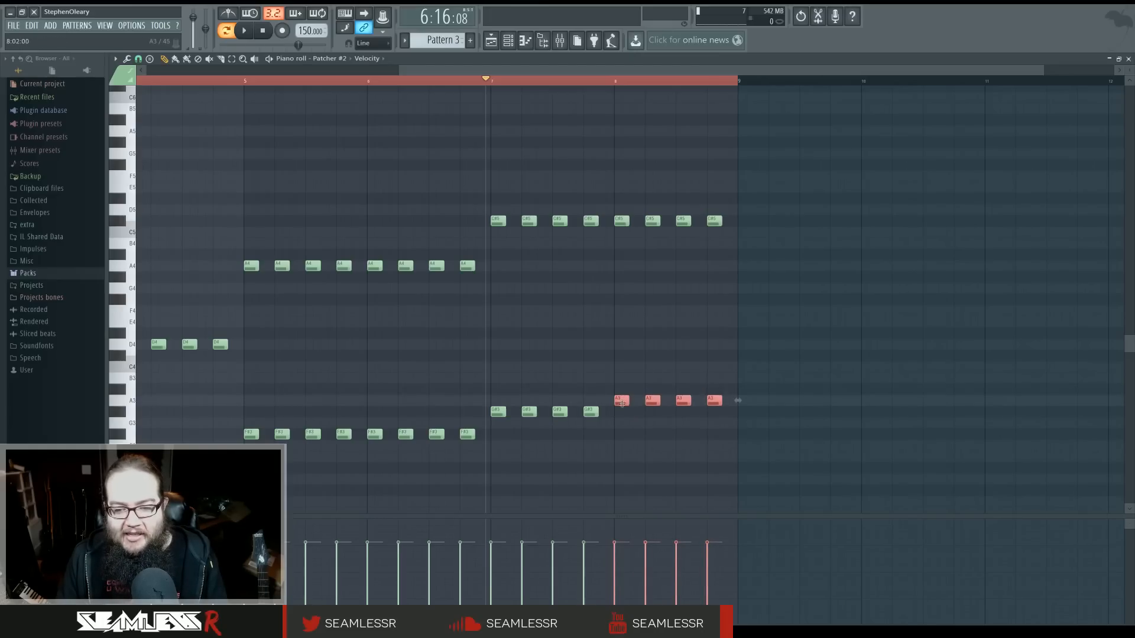
# Clear the highlighted time range and play the pattern from bar 5 to listen to its second half
pyautogui.moveTo(523, 338); pyautogui.dragTo(611, 338)
pyautogui.rightClick(448, 82)
pyautogui.moveTo(373, 204); pyautogui.dragTo(446, 180)
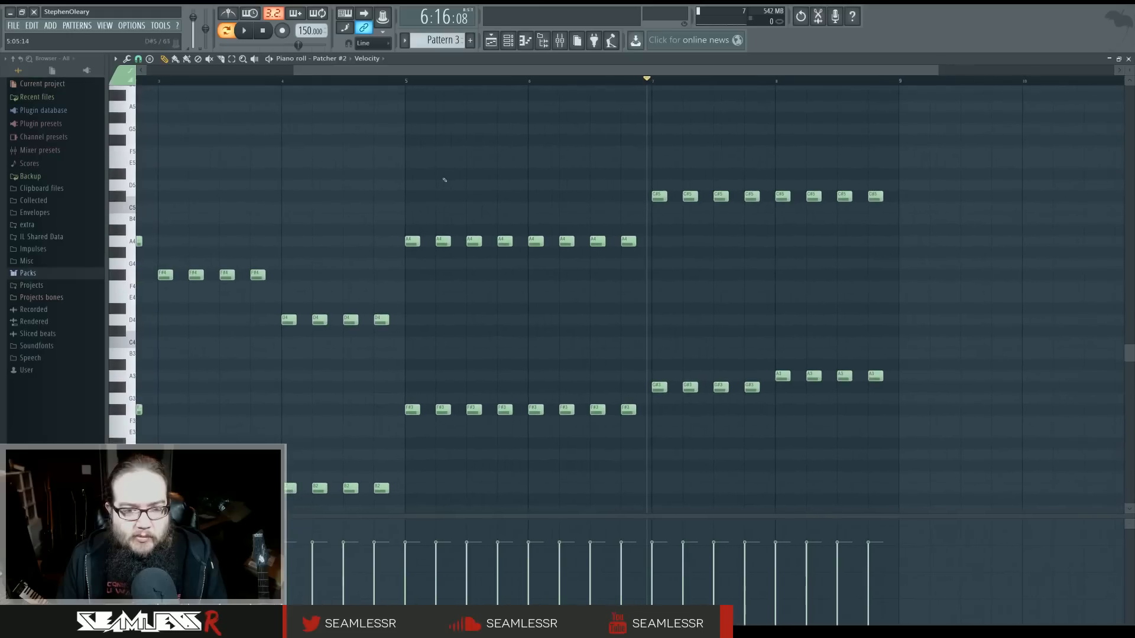
pyautogui.click(406, 80)
pyautogui.press('space')
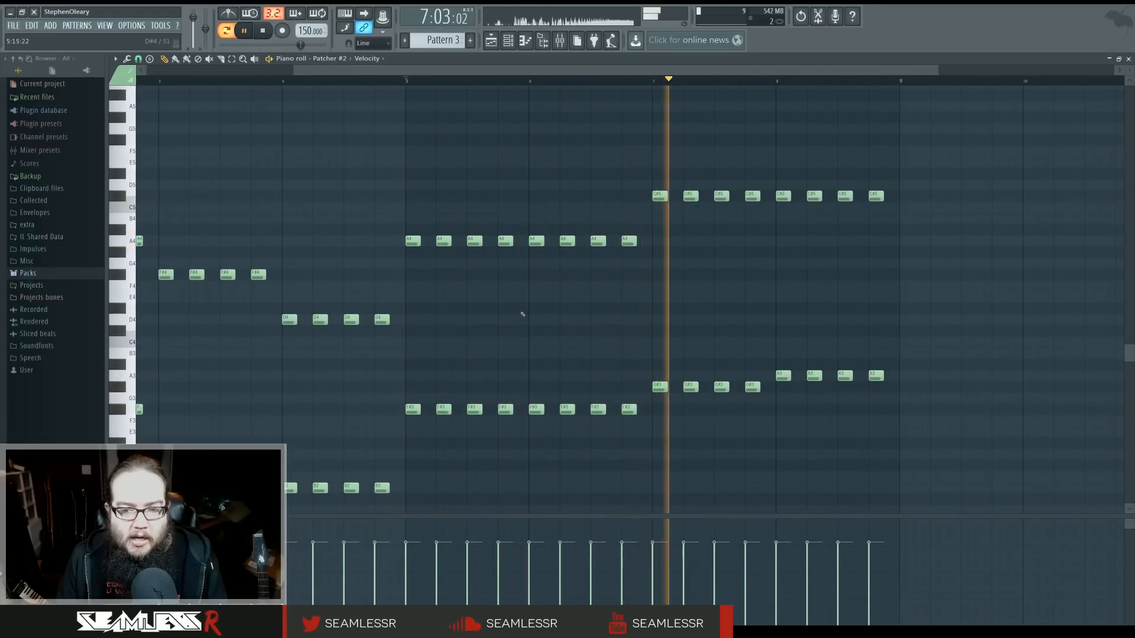
pyautogui.scroll(-2, 521, 316)
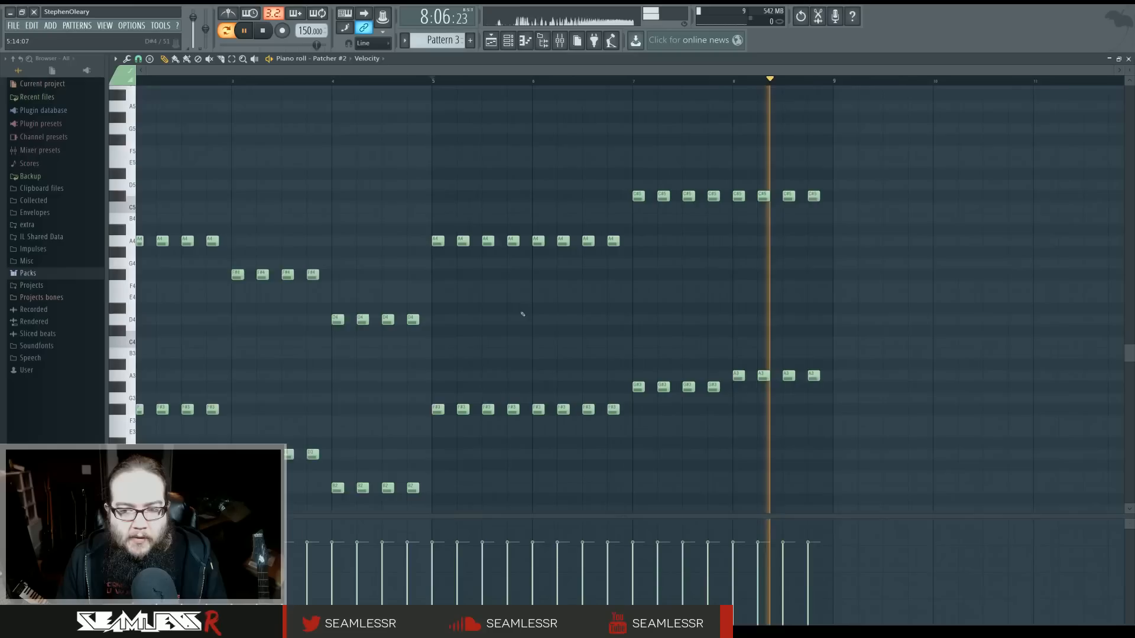
pyautogui.press('space')
pyautogui.scroll(-1, 633, 305)
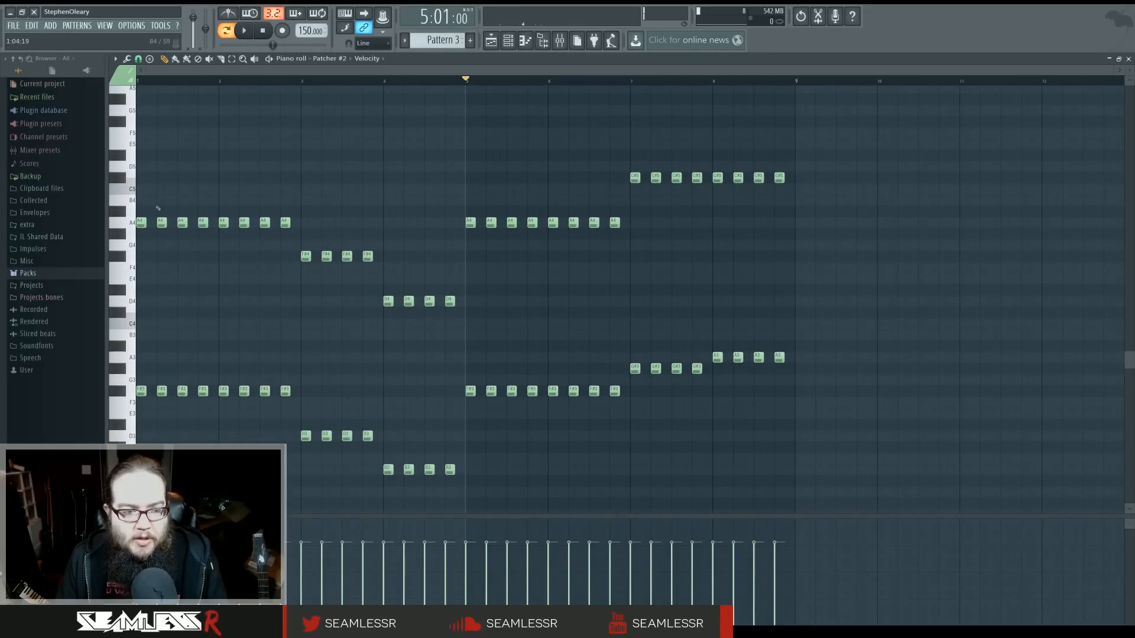
# Swap the pattern's two four-bar halves by moving the first four bars behind the rest, shift everything back to bar 1, and play it
pyautogui.moveTo(146, 195); pyautogui.dragTo(454, 499)
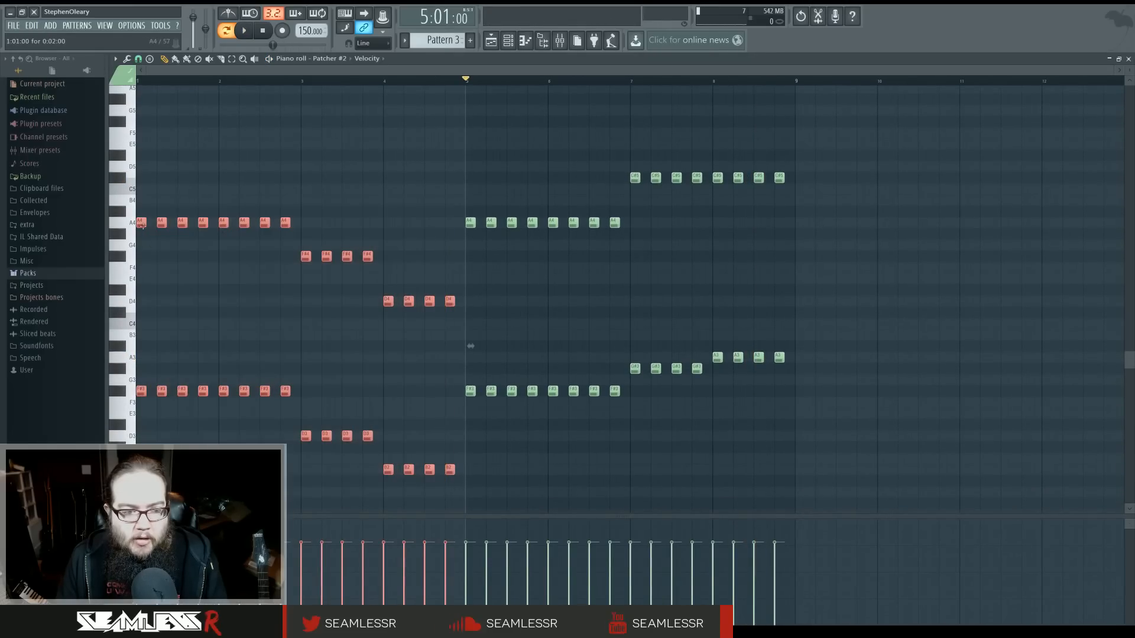
pyautogui.moveTo(471, 345); pyautogui.dragTo(1073, 351)
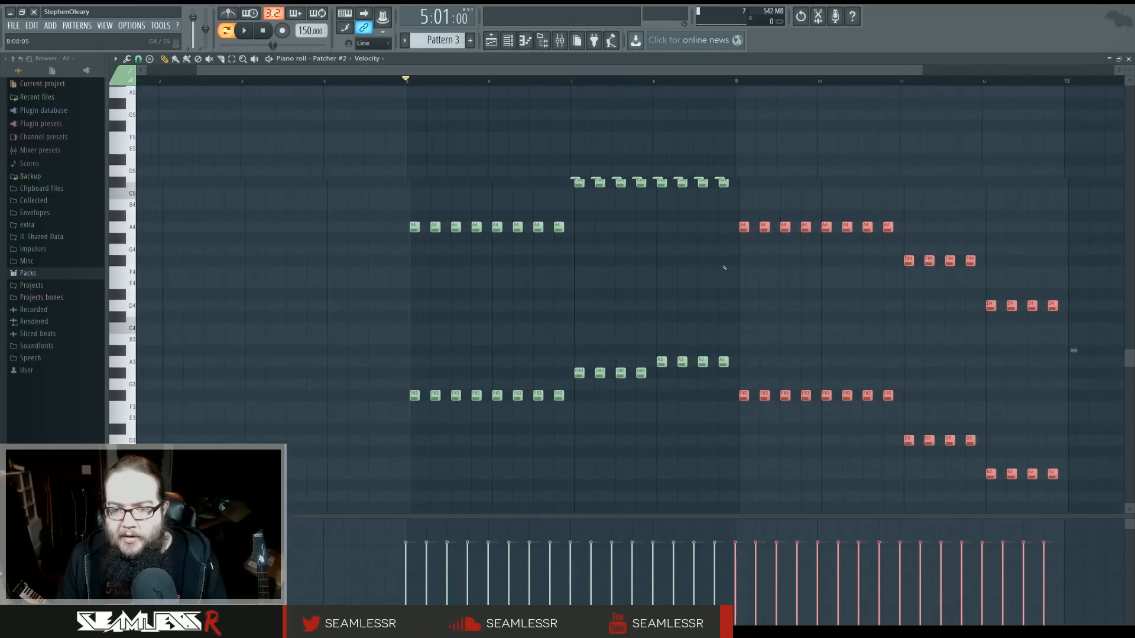
pyautogui.hotkey('ctrl', 'a')
pyautogui.moveTo(811, 259); pyautogui.dragTo(879, 301)
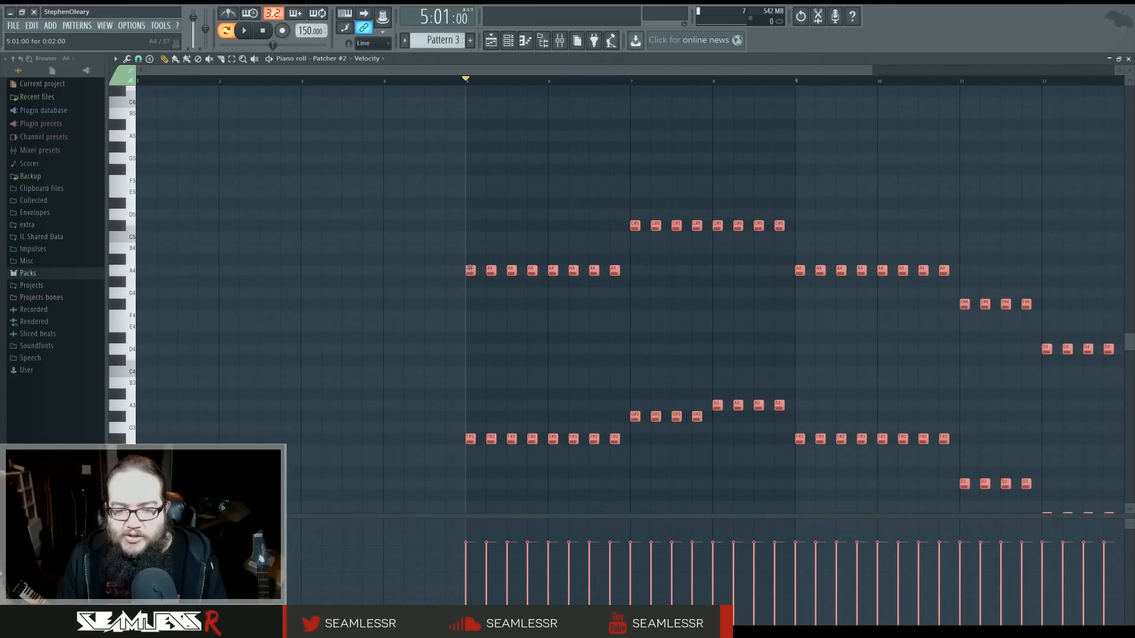
pyautogui.moveTo(470, 269); pyautogui.dragTo(115, 275)
pyautogui.scroll(2, 165, 352)
pyautogui.moveTo(172, 351); pyautogui.dragTo(327, 301)
pyautogui.hotkey('ctrl', 'd')
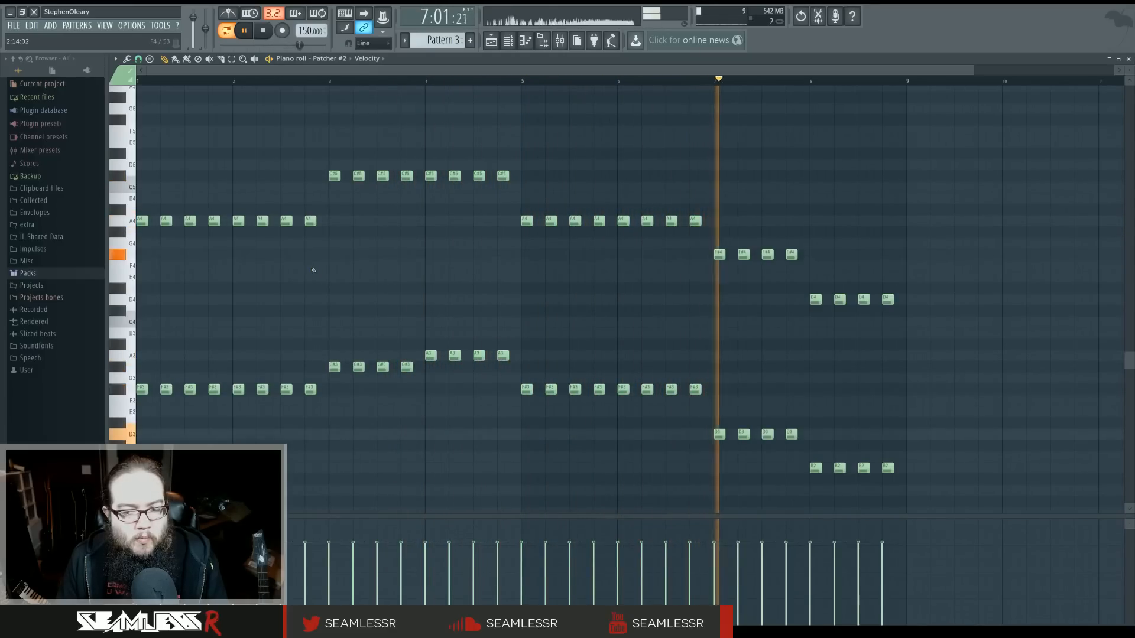
pyautogui.press('space')
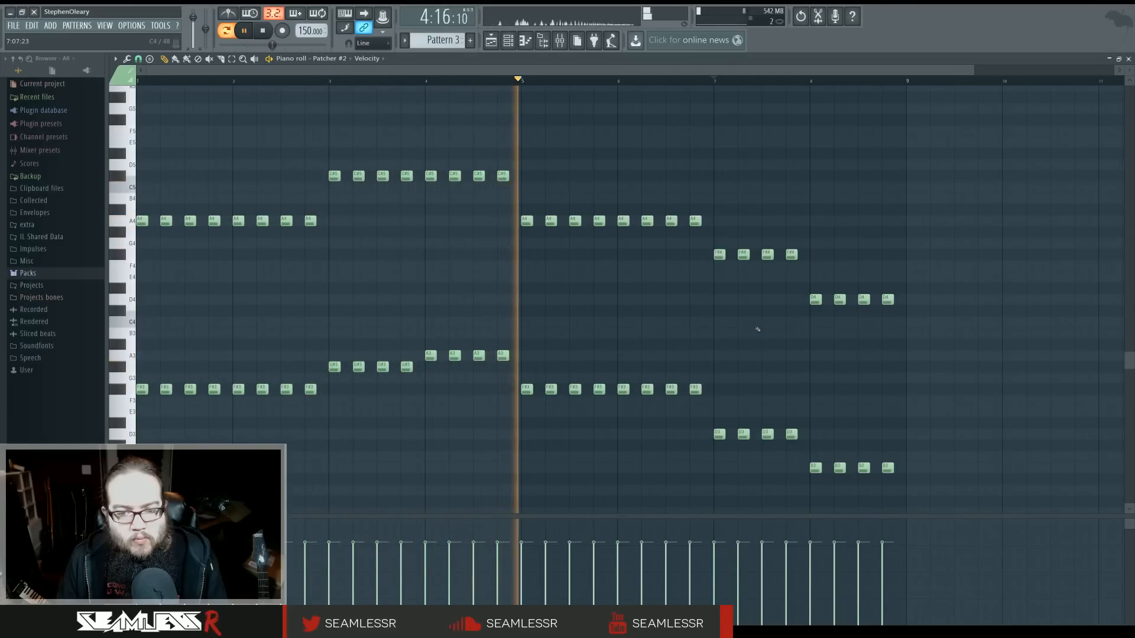
# Raise the eight upper notes in bars 5 and 6 to C#5 and play the pattern from the end of bar 4
pyautogui.moveTo(505, 207); pyautogui.dragTo(705, 234)
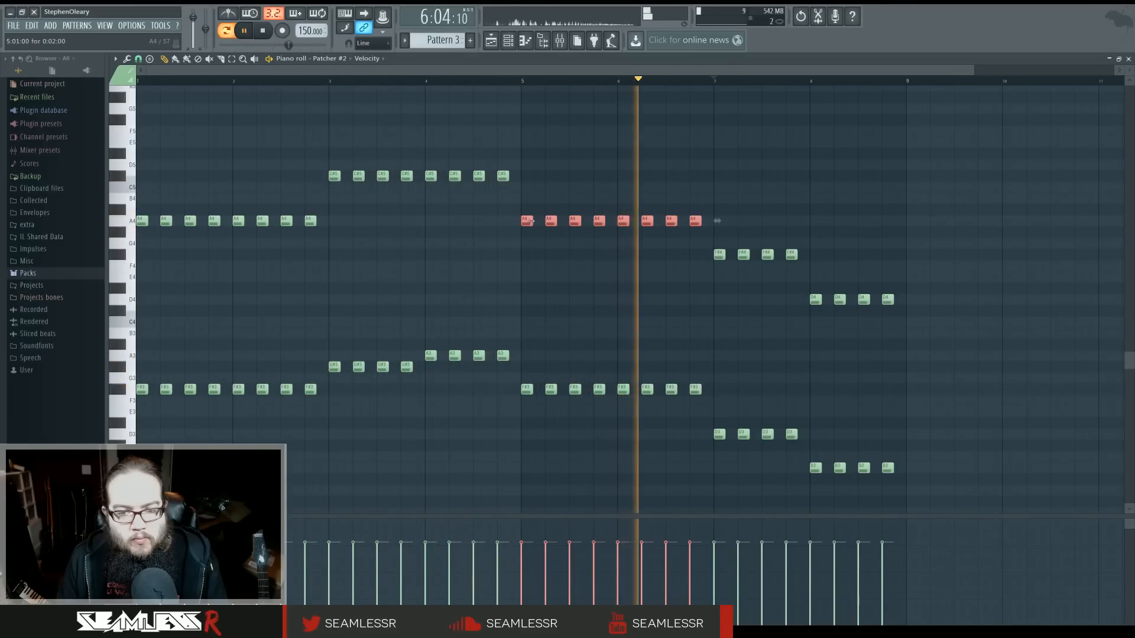
pyautogui.moveTo(528, 221); pyautogui.dragTo(528, 175)
pyautogui.click(509, 79)
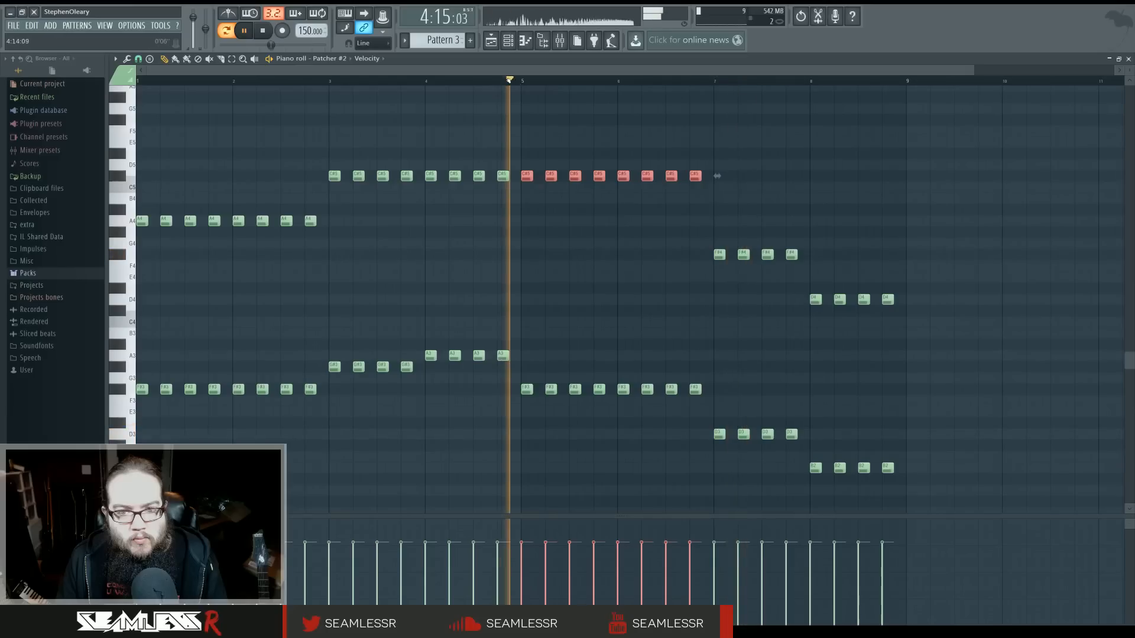
pyautogui.keyDown('ctrl'); pyautogui.click(614, 241); pyautogui.keyUp('ctrl')
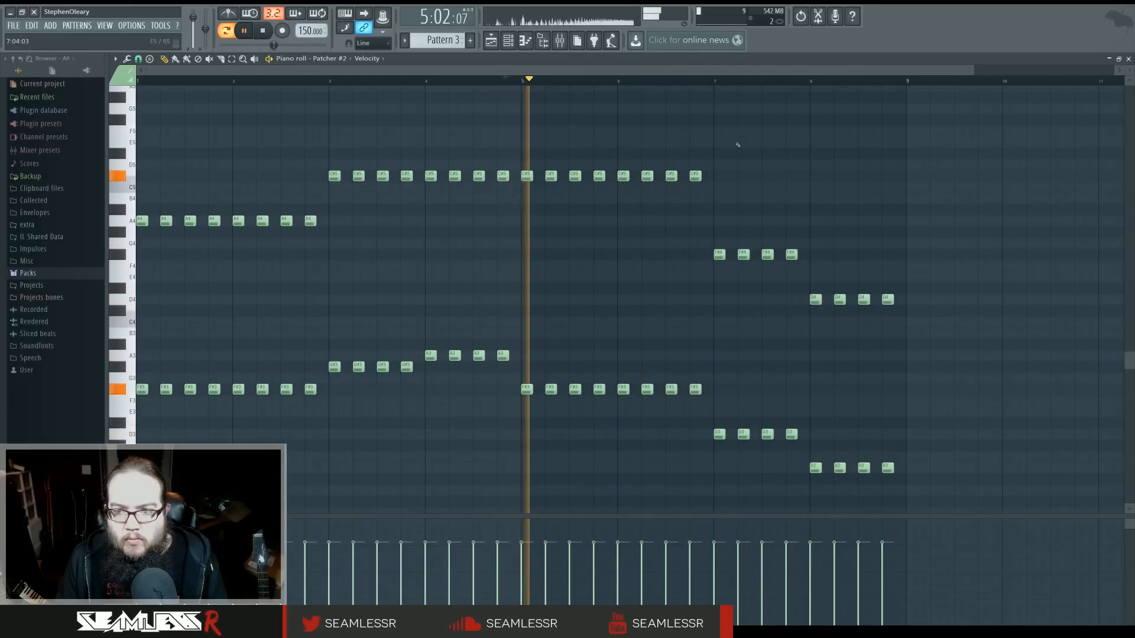
# Play from bar 7 and raise bar 8's four upper notes to A4
pyautogui.click(714, 81)
pyautogui.moveTo(800, 271); pyautogui.dragTo(902, 315)
pyautogui.moveTo(816, 300); pyautogui.dragTo(816, 222)
pyautogui.keyDown('ctrl'); pyautogui.click(829, 334); pyautogui.keyUp('ctrl')
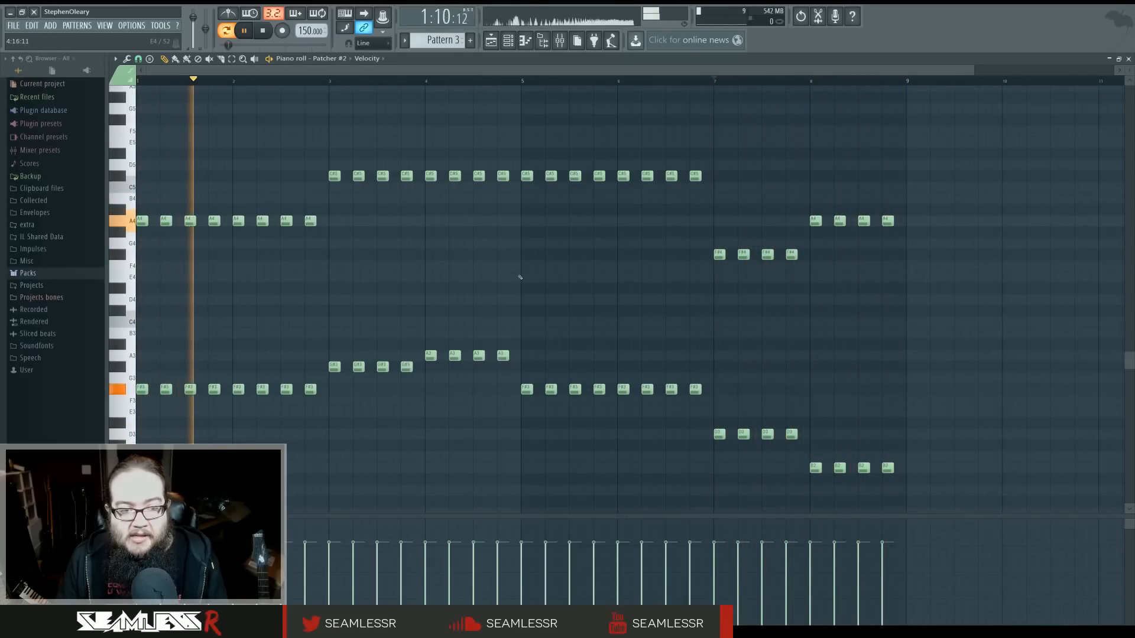
# Reopen Pattern 3 from the playlist and try bar 3's four upper notes at C5 during song playback
pyautogui.click(493, 52)
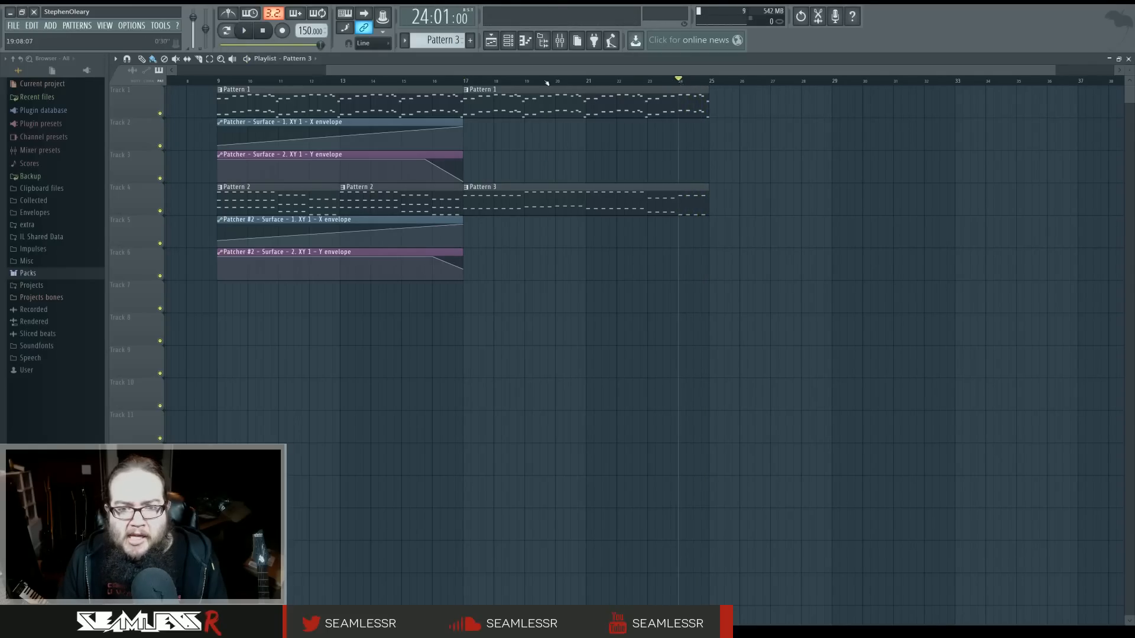
pyautogui.doubleClick(498, 214)
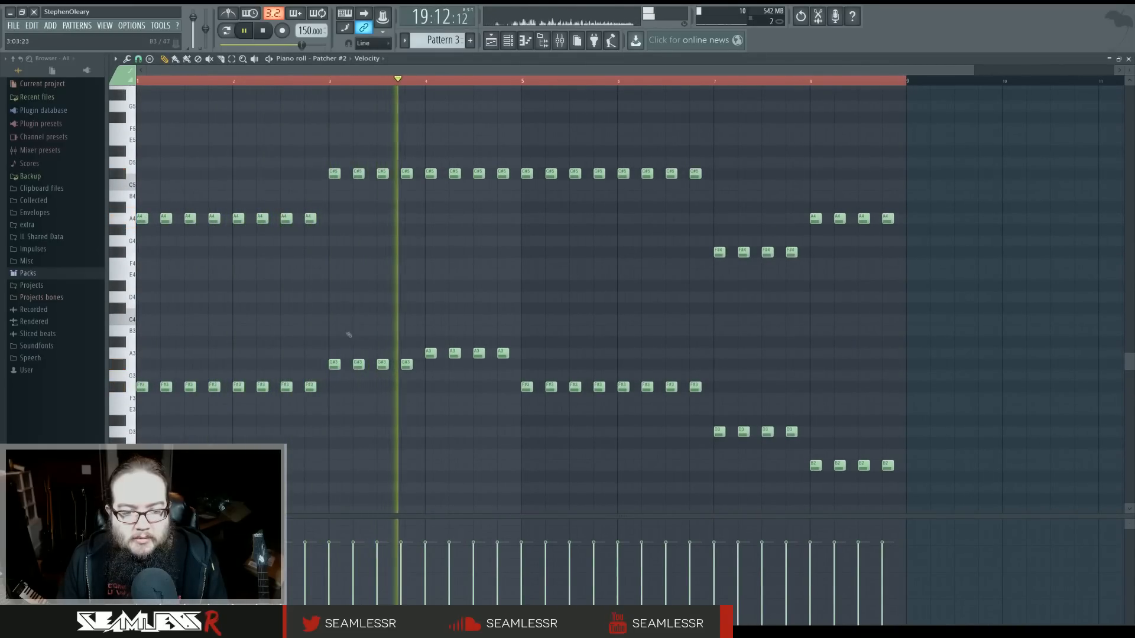
pyautogui.moveTo(331, 170); pyautogui.dragTo(408, 189)
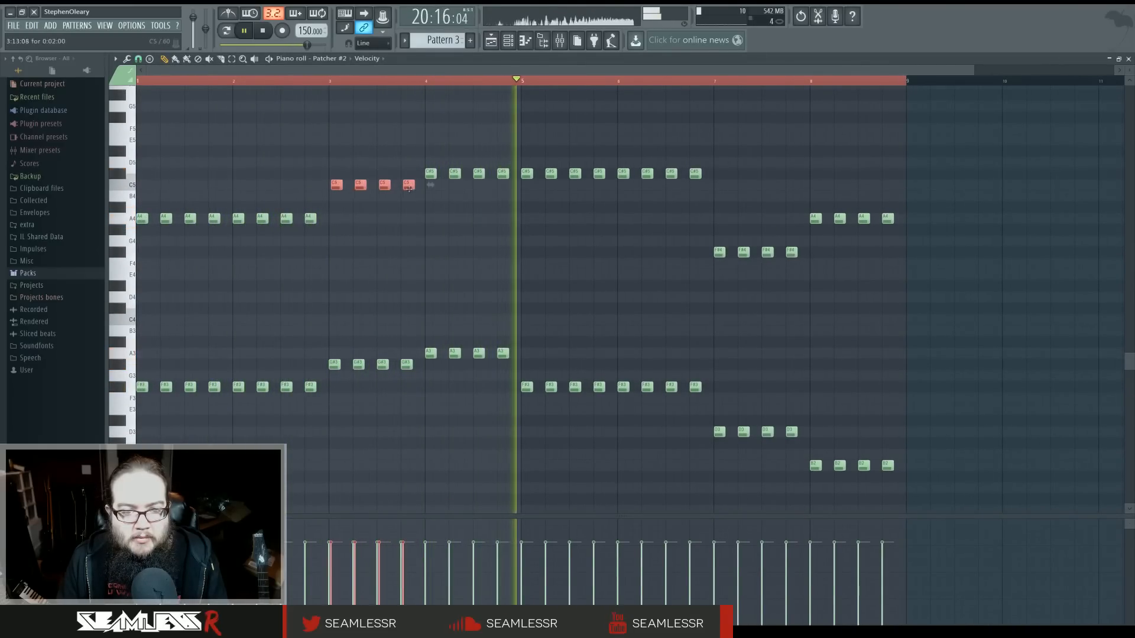
pyautogui.click(329, 81)
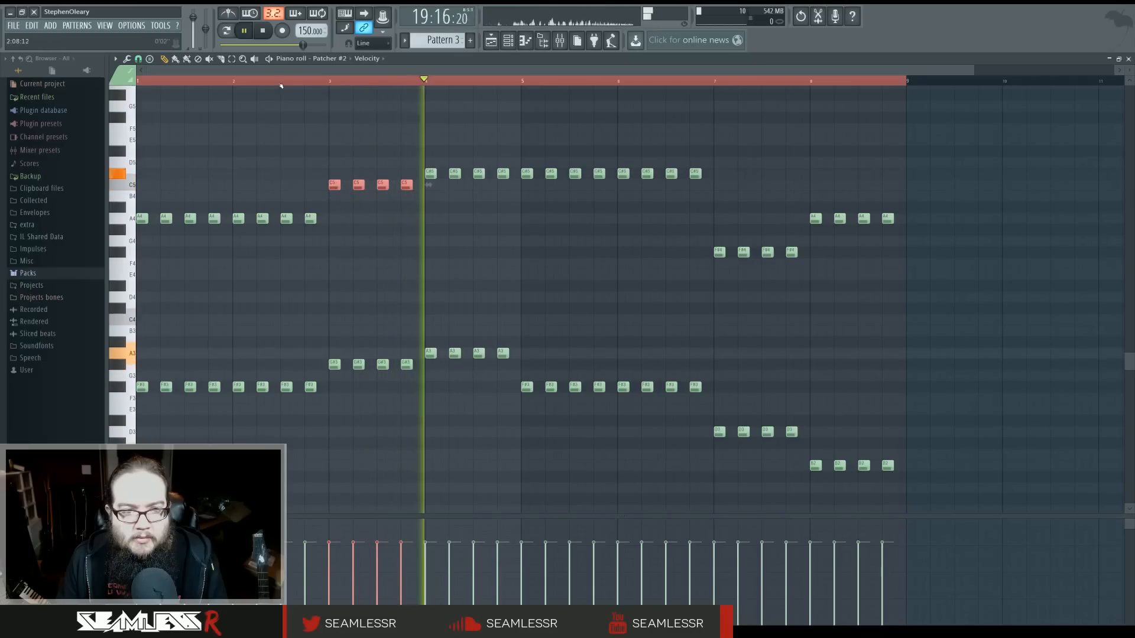
pyautogui.click(281, 83)
pyautogui.keyDown('ctrl'); pyautogui.click(342, 229); pyautogui.keyUp('ctrl')
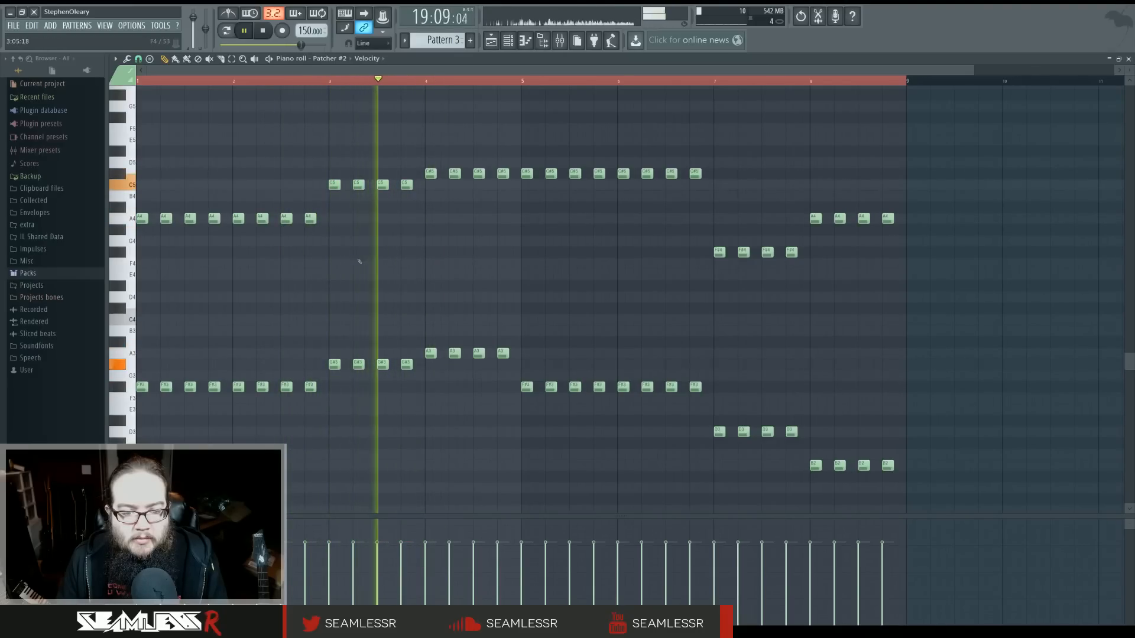
# Move bar 3's four lower notes to E3 and its four upper notes to G#4
pyautogui.moveTo(331, 379); pyautogui.dragTo(408, 408)
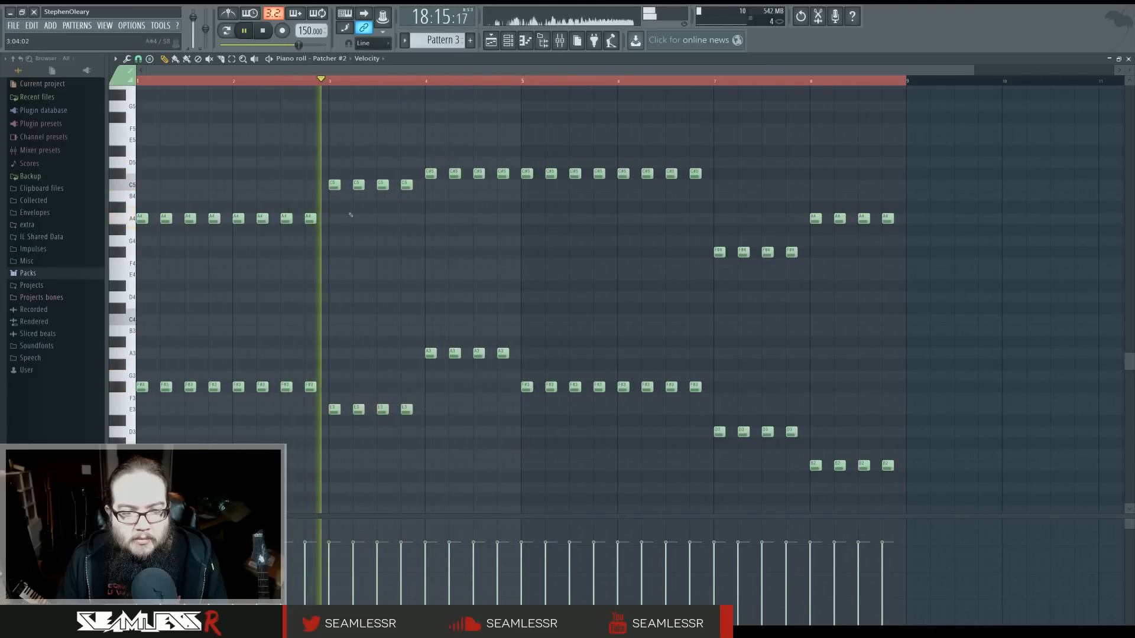
pyautogui.moveTo(330, 188); pyautogui.dragTo(407, 252)
pyautogui.click(331, 81)
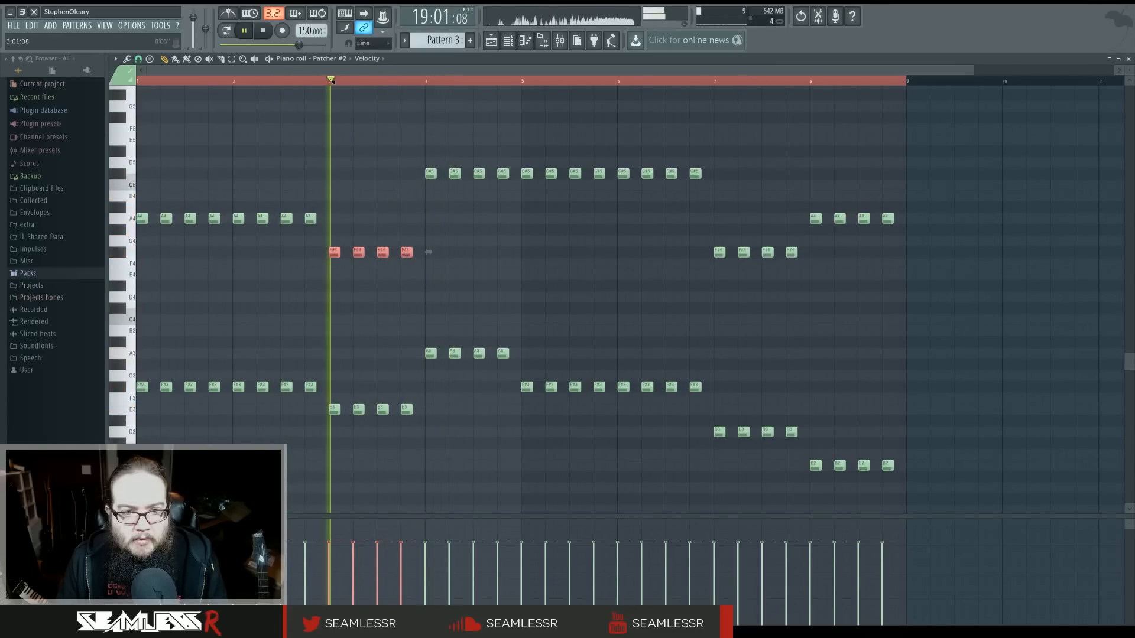
pyautogui.moveTo(341, 251); pyautogui.dragTo(341, 228)
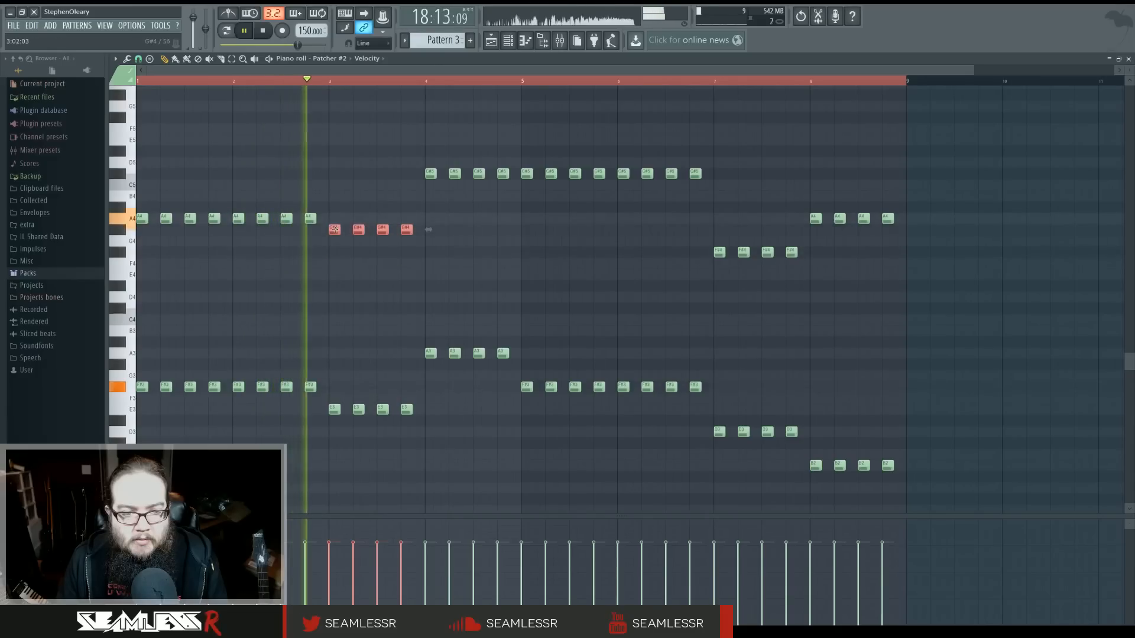
pyautogui.keyDown('ctrl'); pyautogui.click(354, 271); pyautogui.keyUp('ctrl')
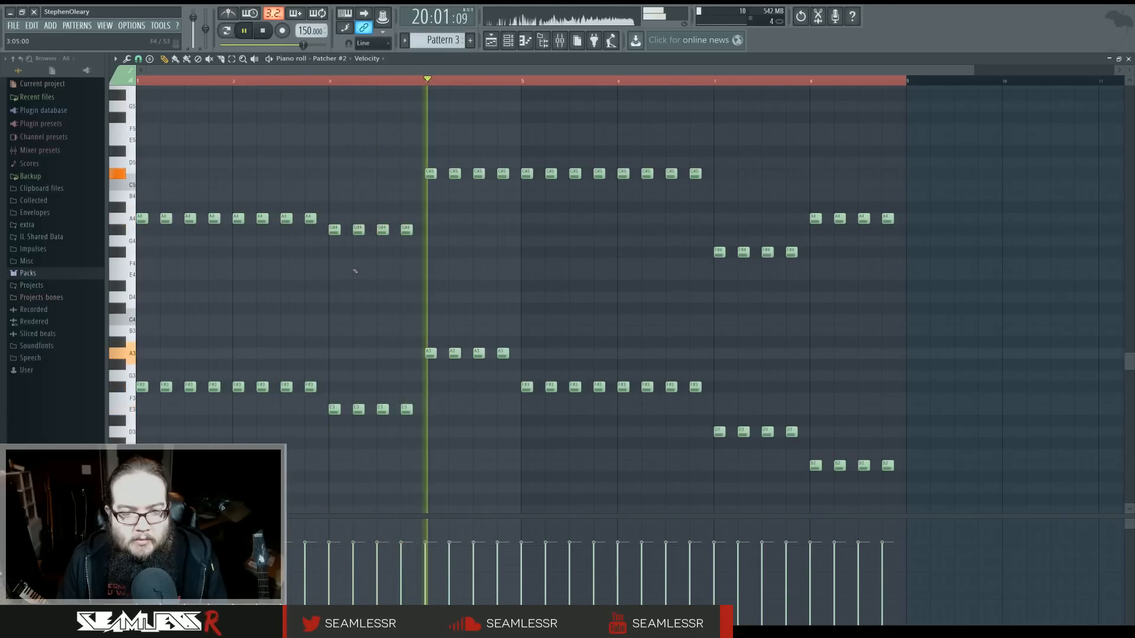
# Lower bar 4's first upper note to A4 and its second to B4, and check them in playback
pyautogui.moveTo(456, 178); pyautogui.dragTo(476, 208)
pyautogui.keyDown('ctrl'); pyautogui.click(421, 202); pyautogui.keyUp('ctrl')
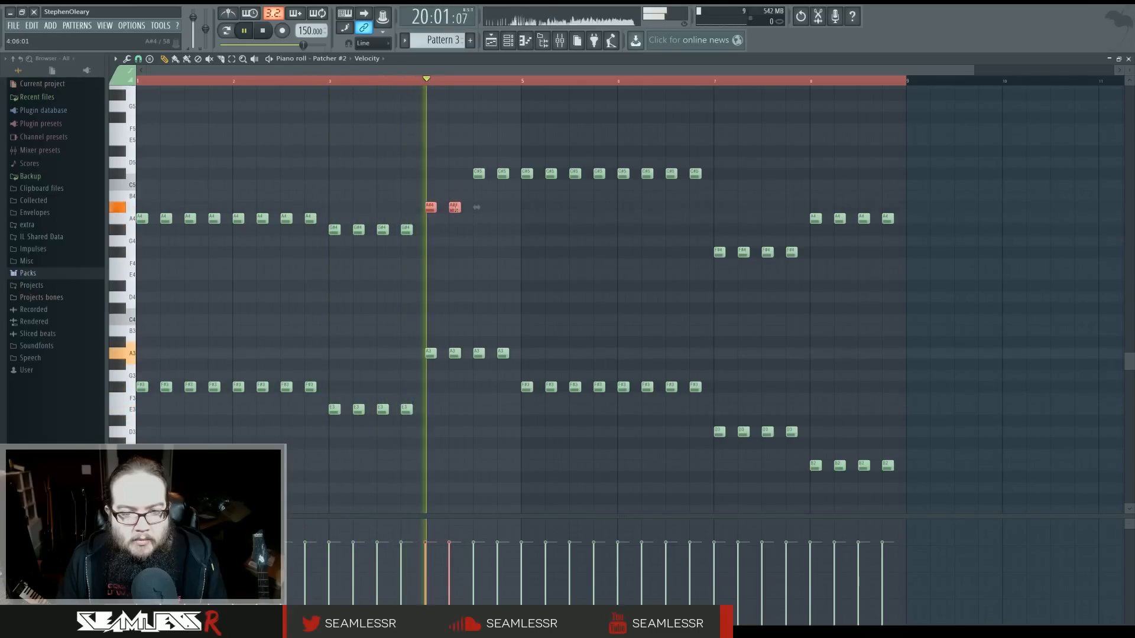
pyautogui.hotkey('shift', 'Down')
pyautogui.keyDown('ctrl'); pyautogui.click(485, 220); pyautogui.keyUp('ctrl')
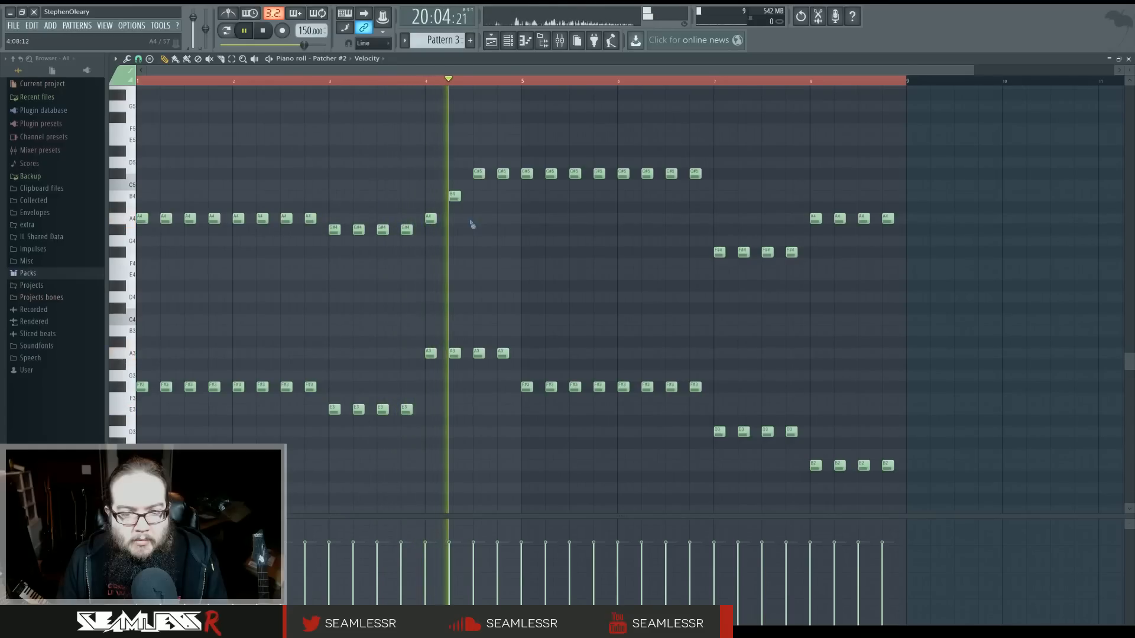
pyautogui.press('space')
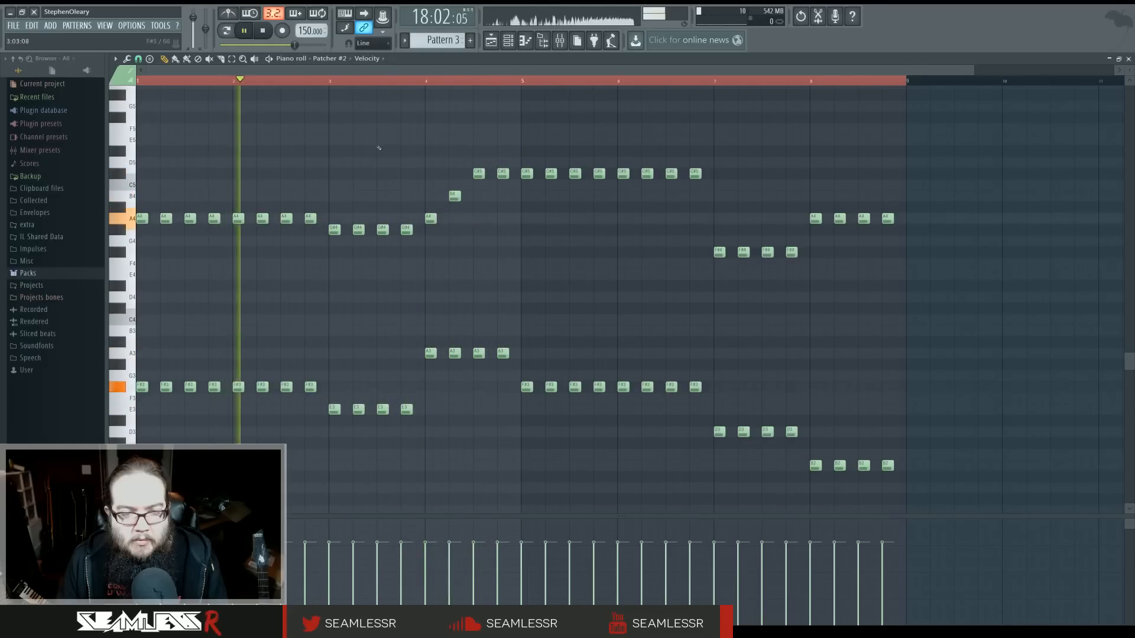
# Set bar 4's second upper note to A4 and its third upper note to B4
pyautogui.scroll(4, 479, 256)
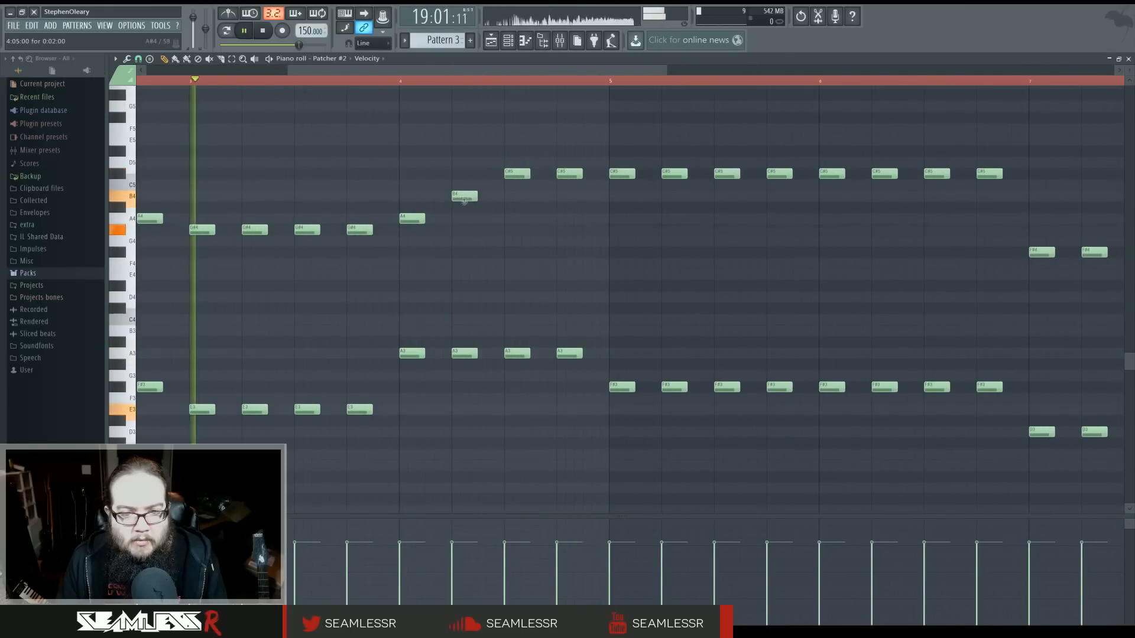
pyautogui.moveTo(473, 196); pyautogui.dragTo(491, 218)
pyautogui.moveTo(516, 173); pyautogui.dragTo(516, 196)
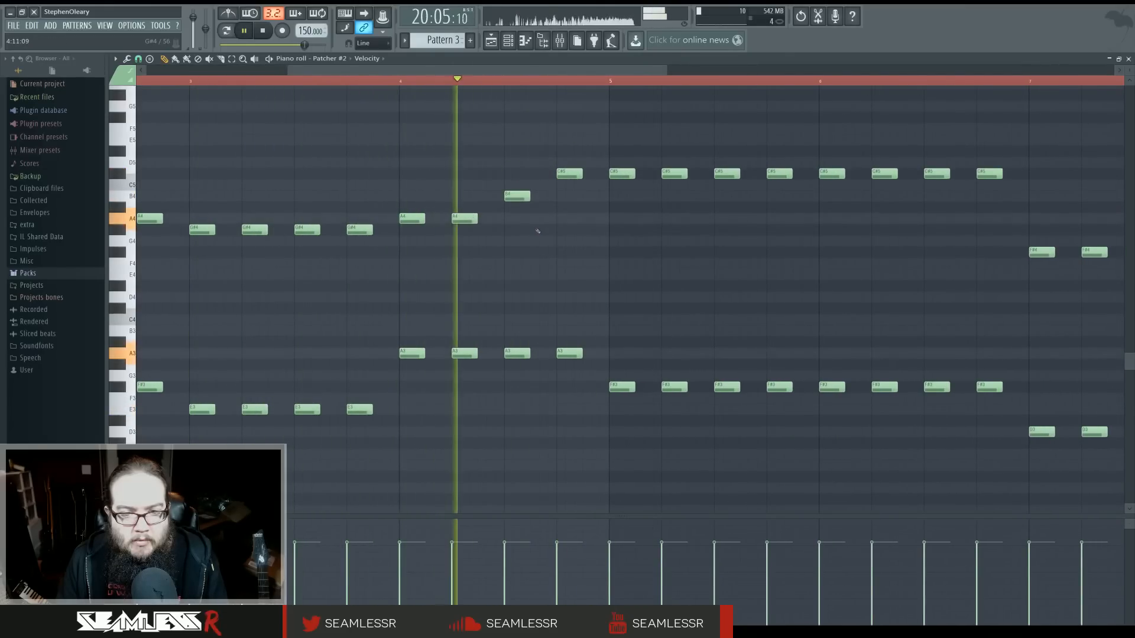
pyautogui.scroll(-4, 539, 252)
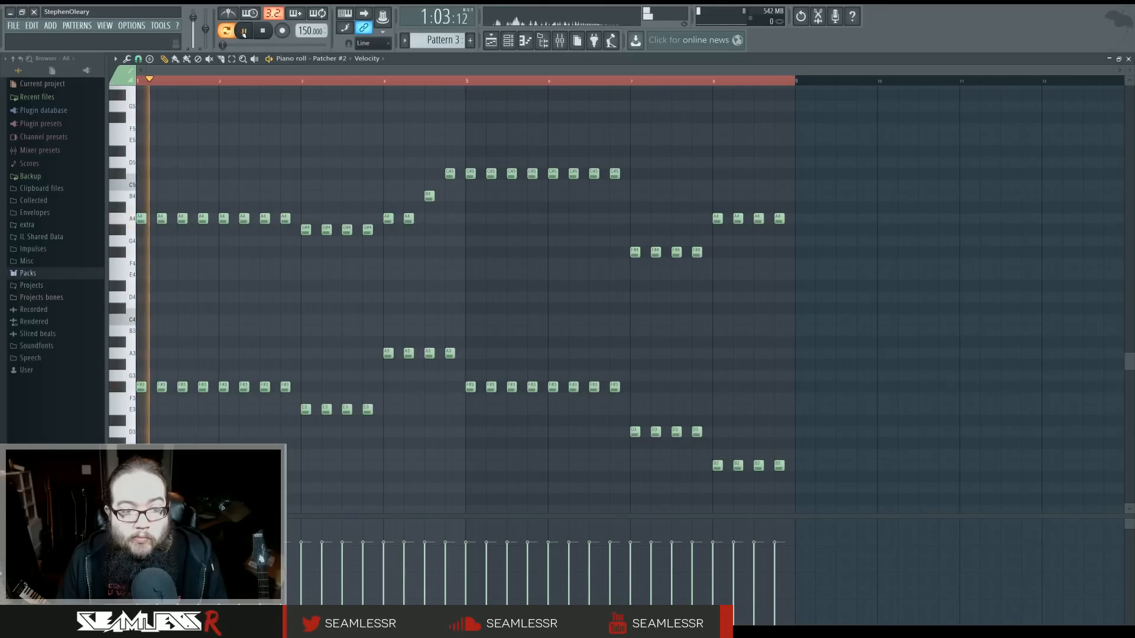
# Return to the playlist and play the arrangement from bar 17 to hear the edited Pattern 3 in context
pyautogui.click(498, 46)
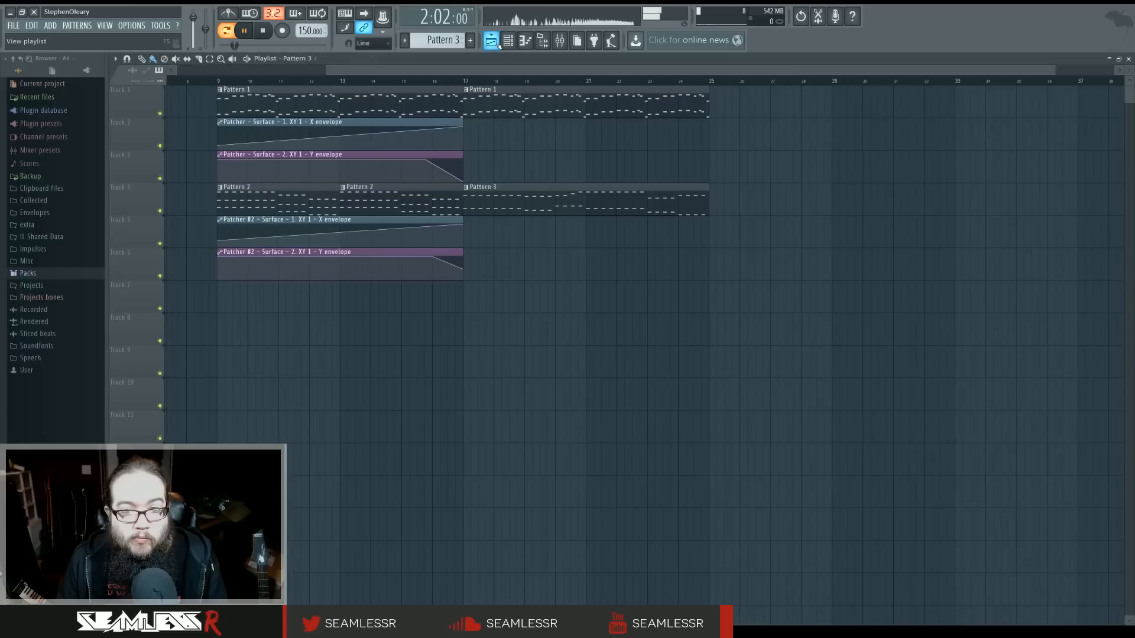
pyautogui.click(471, 81)
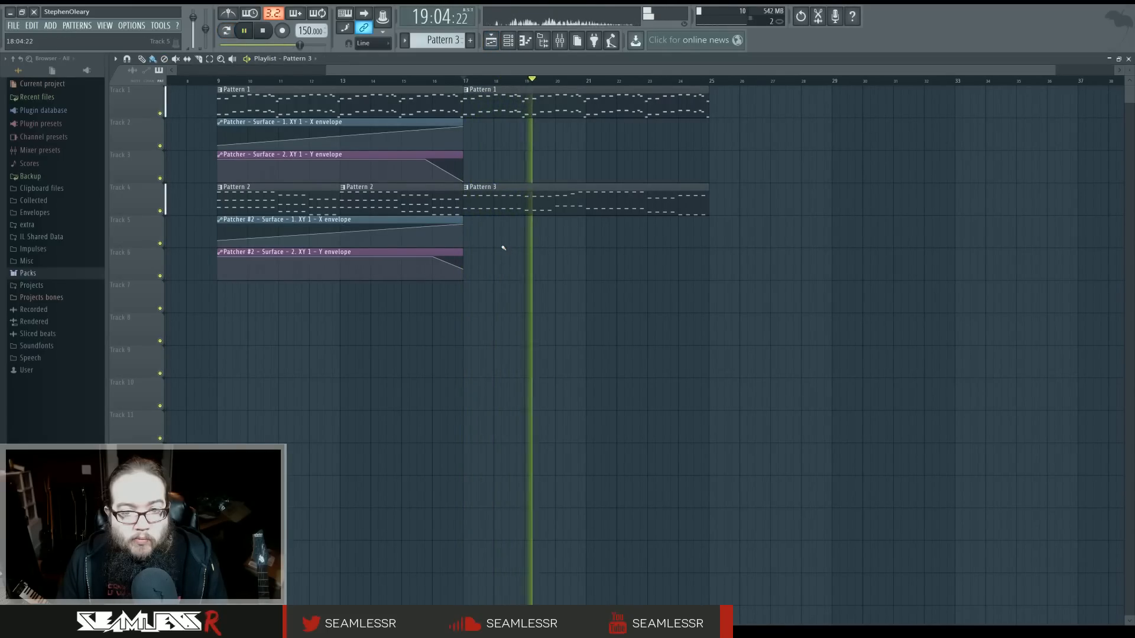
pyautogui.keyDown('ctrl'); pyautogui.scroll(-2, 504, 248); pyautogui.keyUp('ctrl')
pyautogui.moveTo(633, 232); pyautogui.dragTo(599, 244)
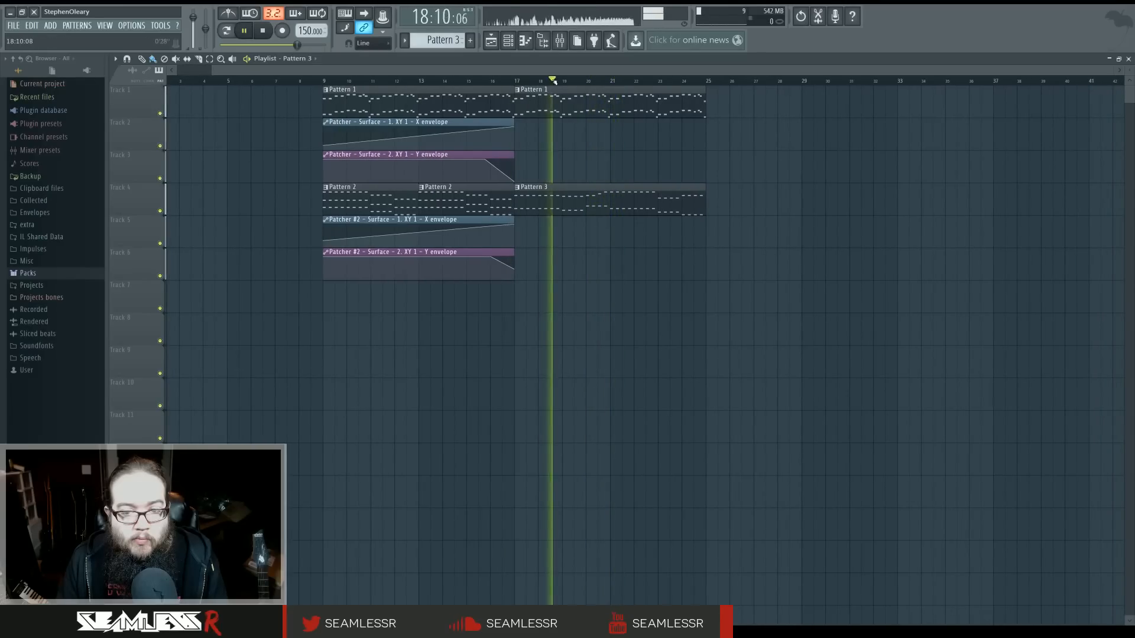
# Open Pattern 3 in the piano roll and raise bar 4's first three upper notes to C#5
pyautogui.doubleClick(567, 202)
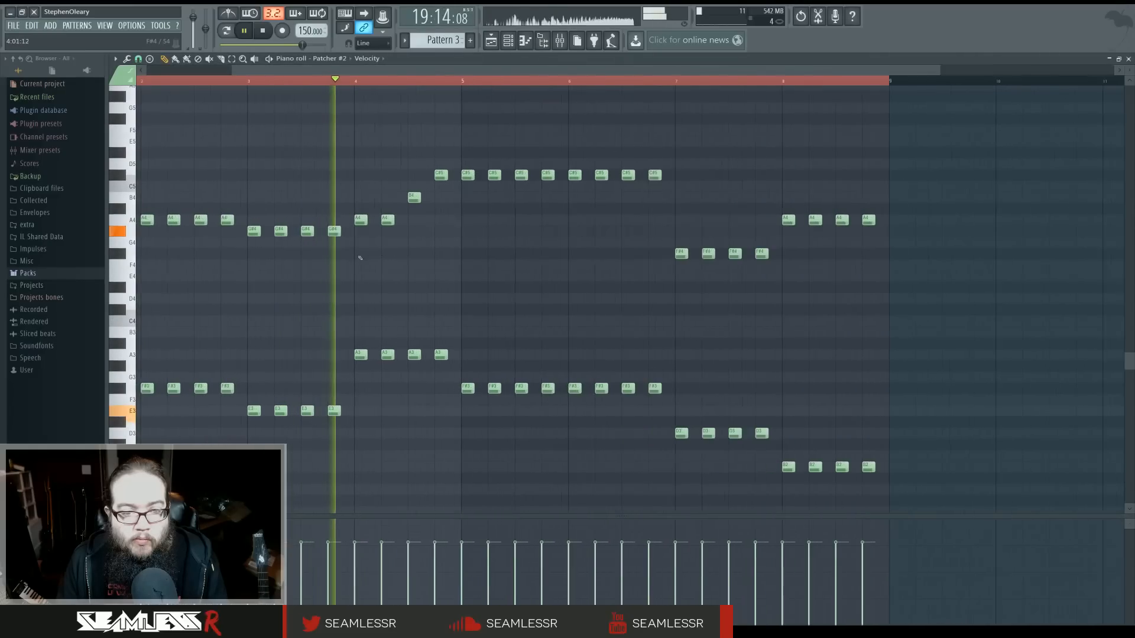
pyautogui.press('space')
pyautogui.moveTo(409, 204); pyautogui.dragTo(410, 178)
pyautogui.press('space')
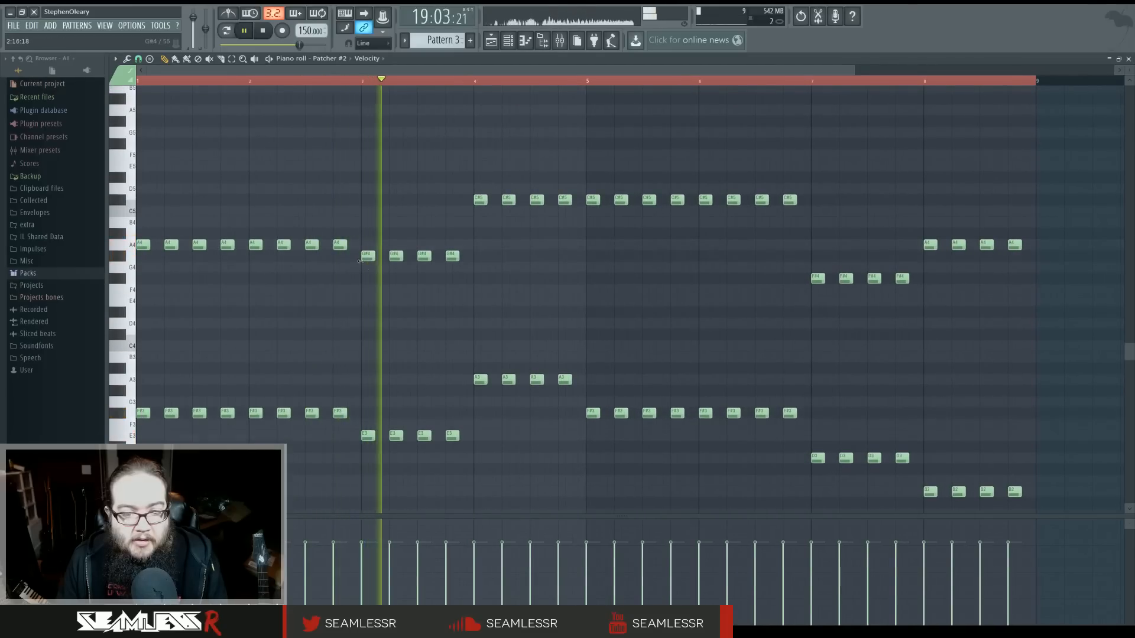
# Raise bar 3's four upper notes to B4, deselect them and check the change in playback
pyautogui.moveTo(355, 234); pyautogui.dragTo(450, 217)
pyautogui.press('space')
pyautogui.press('space')
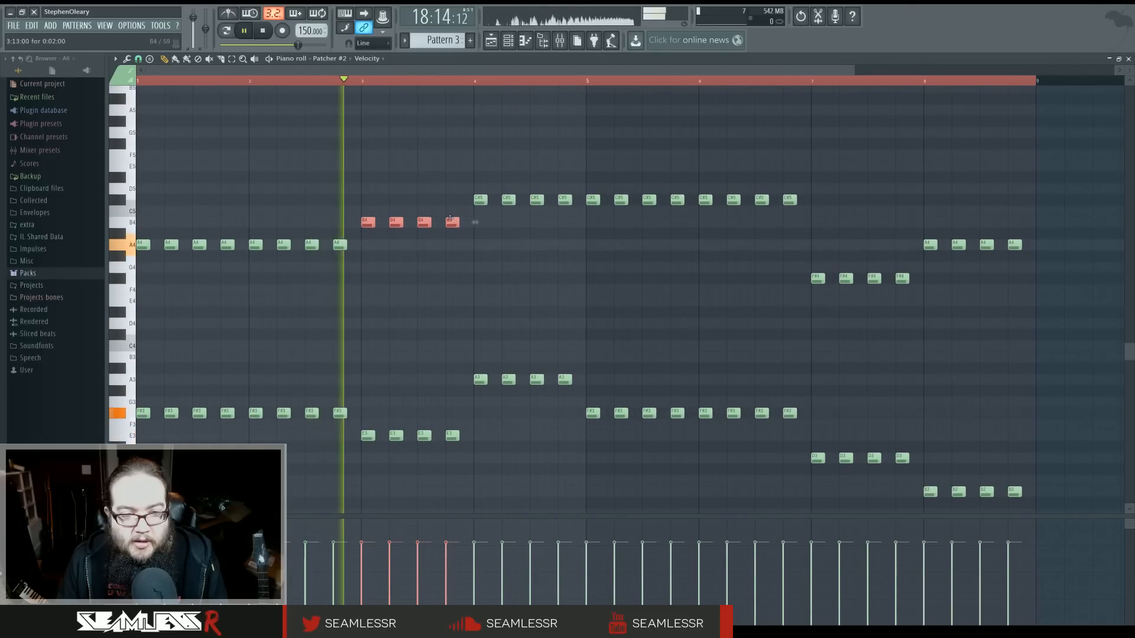
pyautogui.keyDown('ctrl'); pyautogui.click(460, 264); pyautogui.keyUp('ctrl')
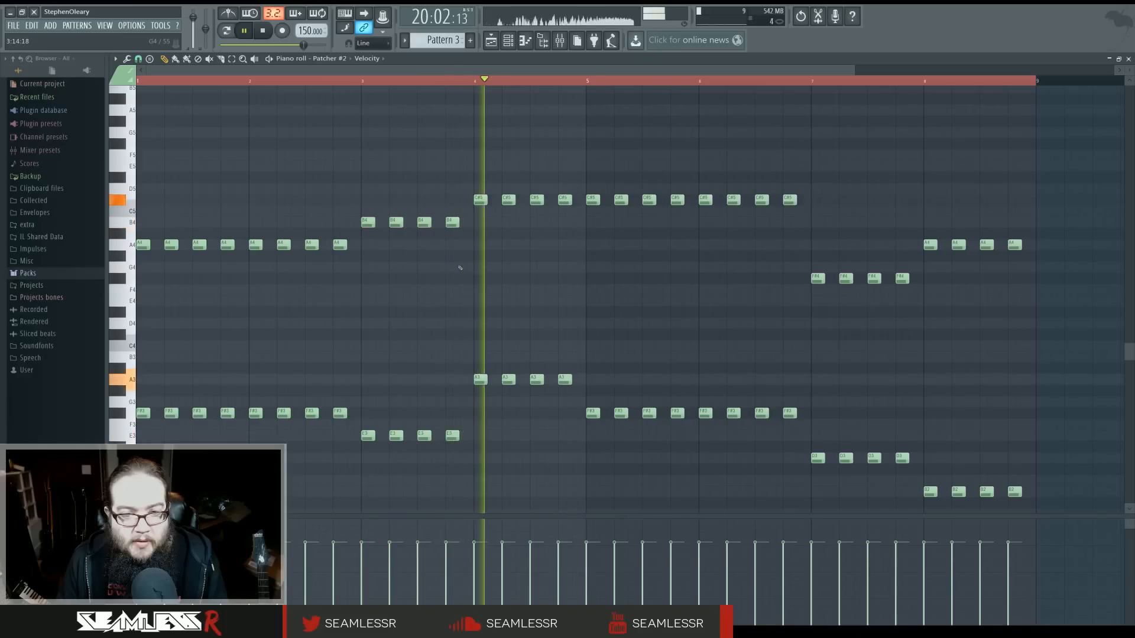
pyautogui.press('space')
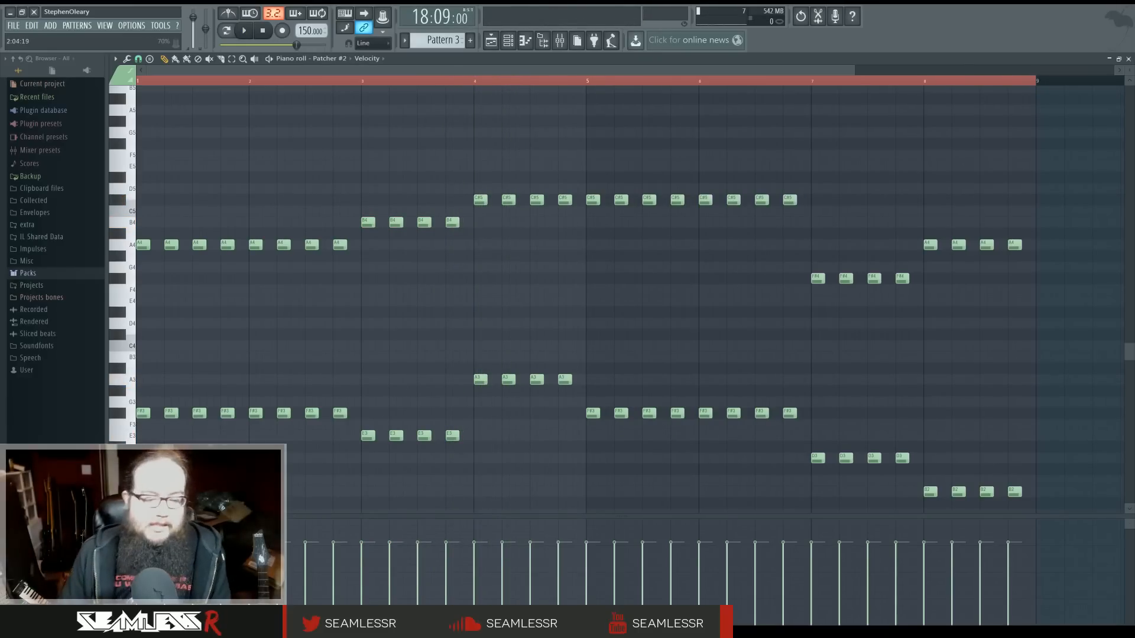
# Switch to the Twitch dashboard to read the stream chat, and return to FL Studio
pyautogui.hotkey('alt', 'Tab')
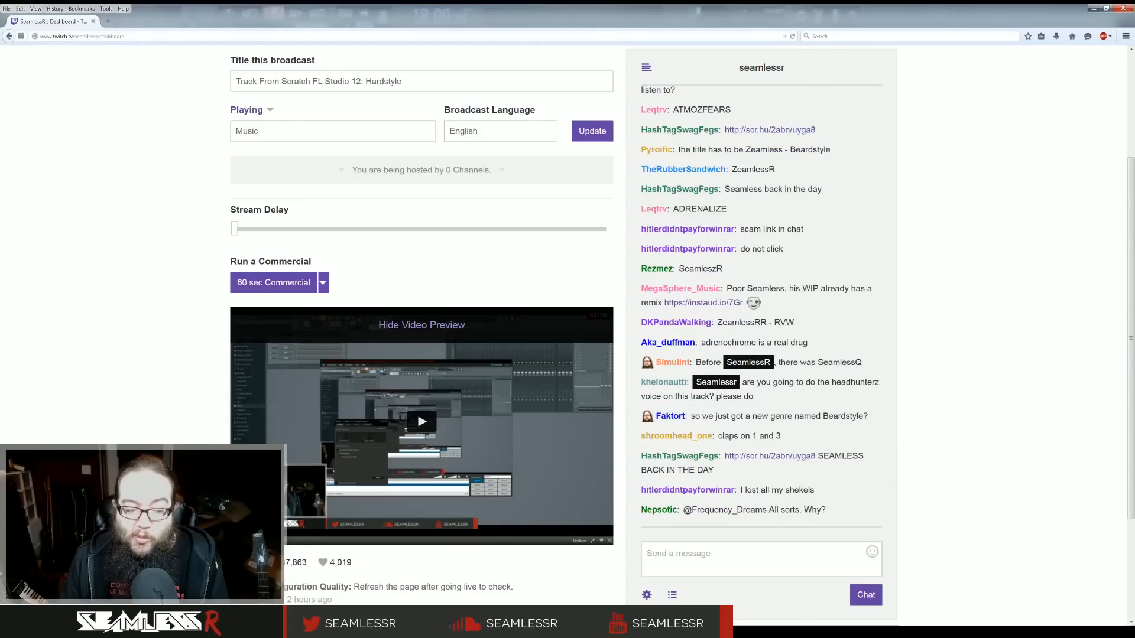
pyautogui.hotkey('alt', 'Tab')
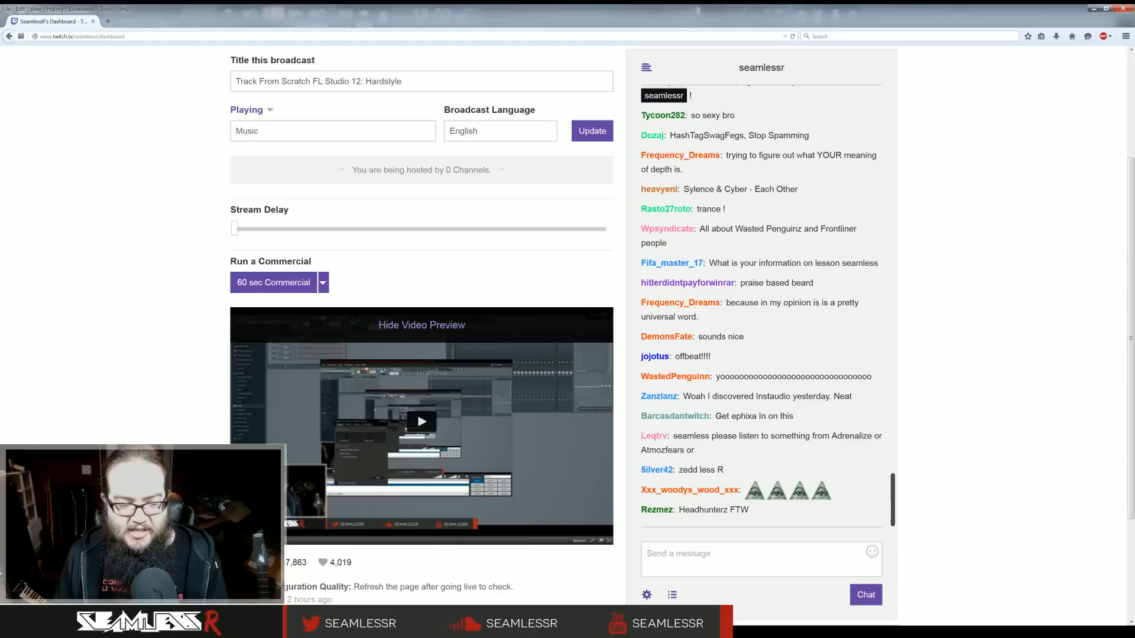
pyautogui.hotkey('alt', 'Tab')
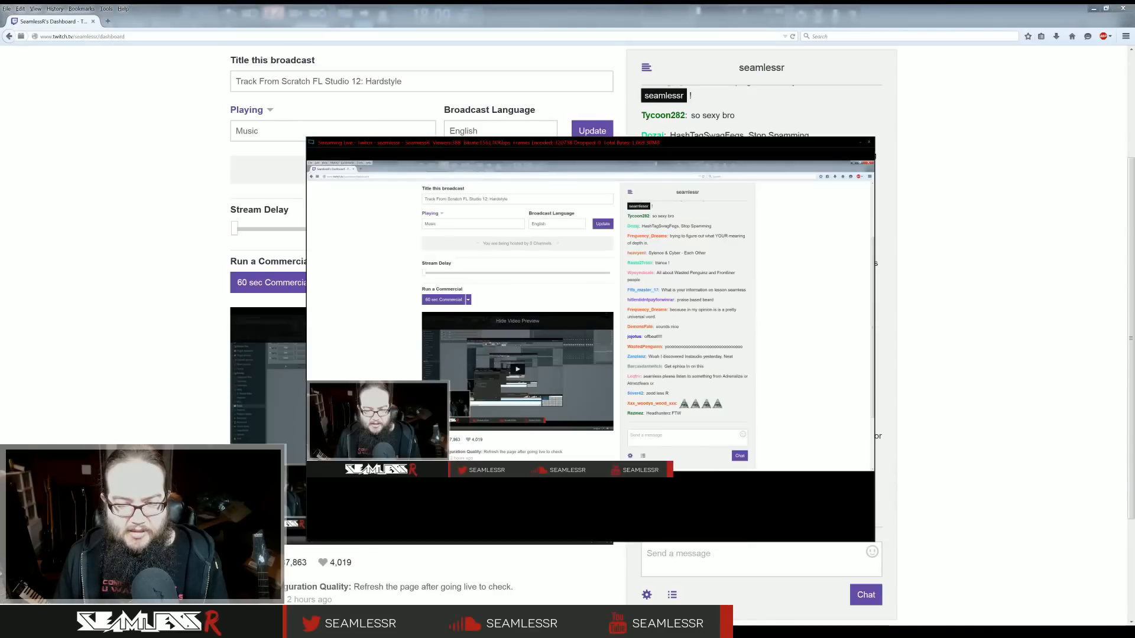
pyautogui.hotkey('alt', 'Tab')
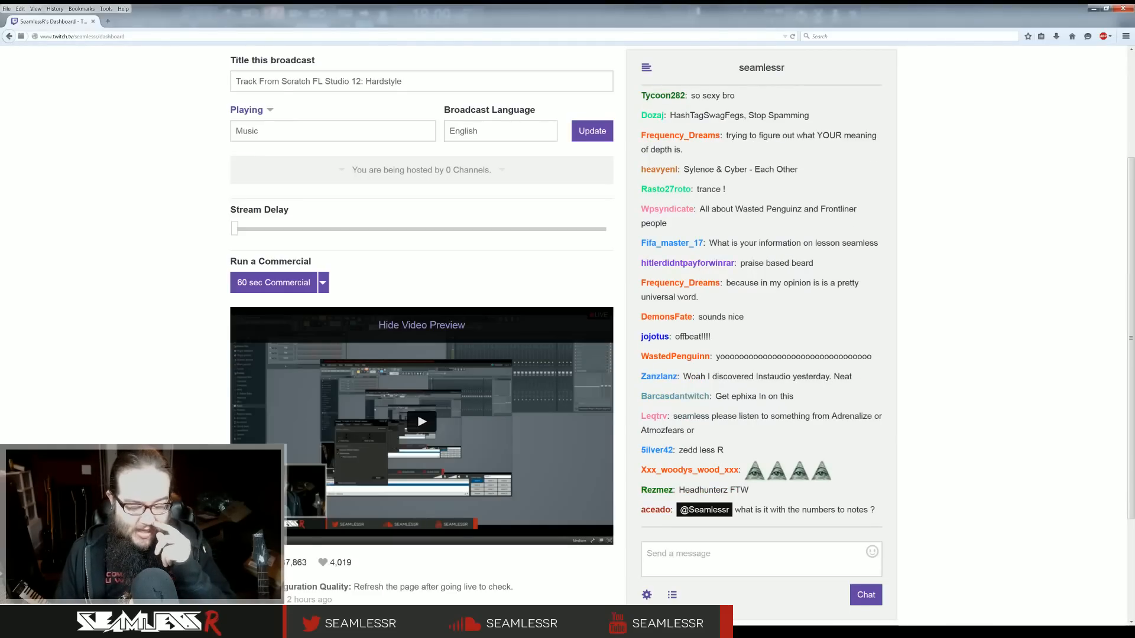
pyautogui.hotkey('alt', 'Tab')
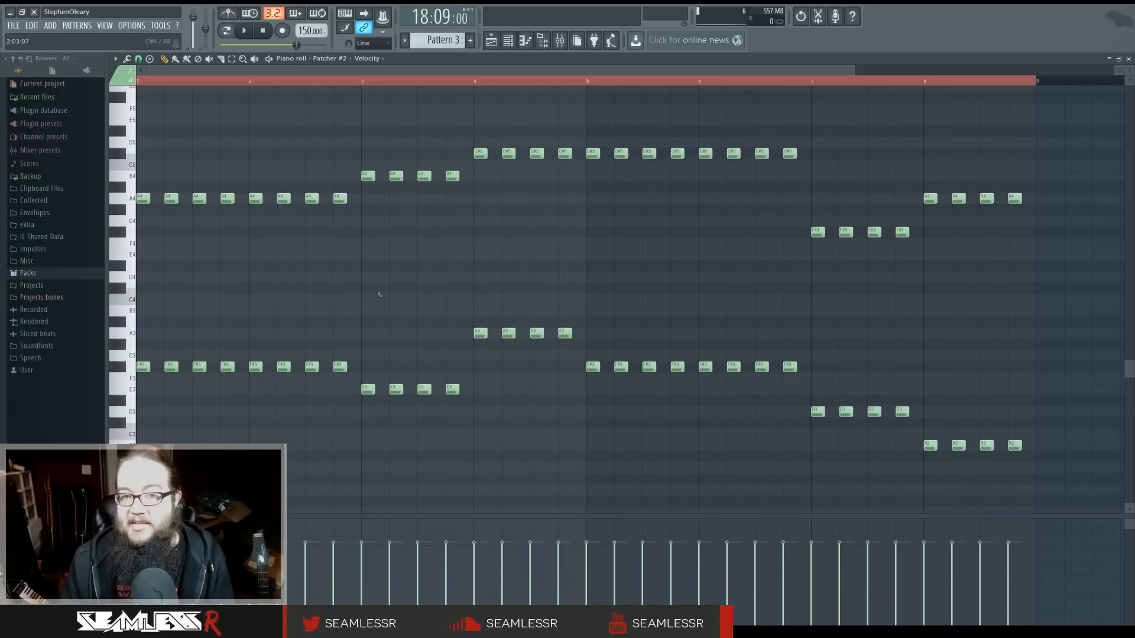
# Play the arrangement through Pattern 3's last bar to hear the revised notes
pyautogui.scroll(-3, 383, 288)
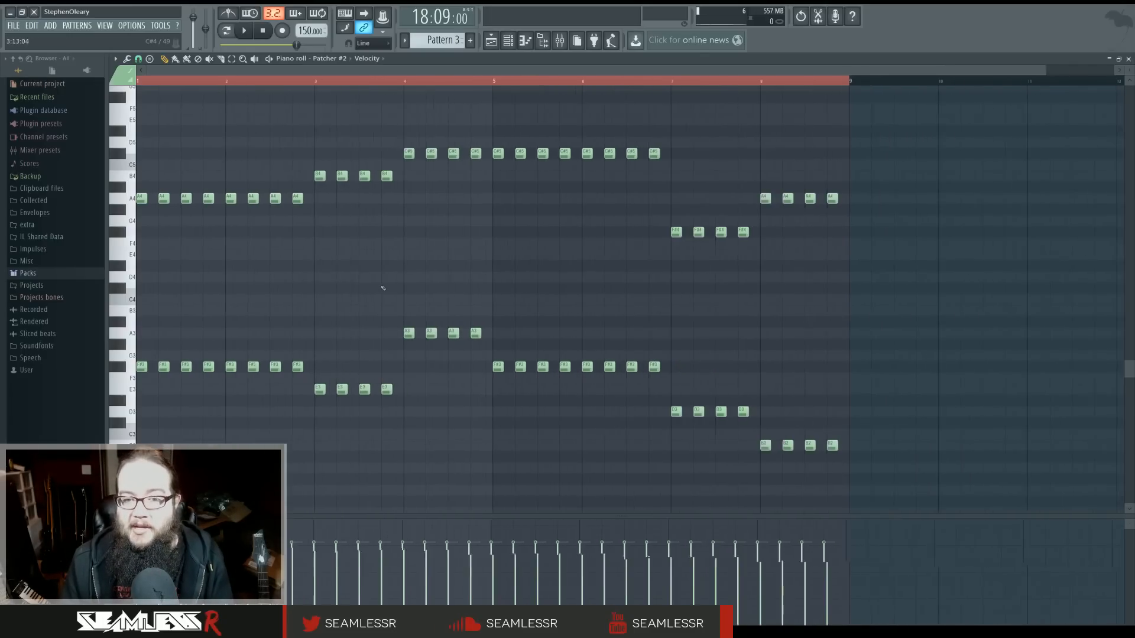
pyautogui.rightClick(365, 82)
pyautogui.moveTo(371, 244); pyautogui.dragTo(386, 271)
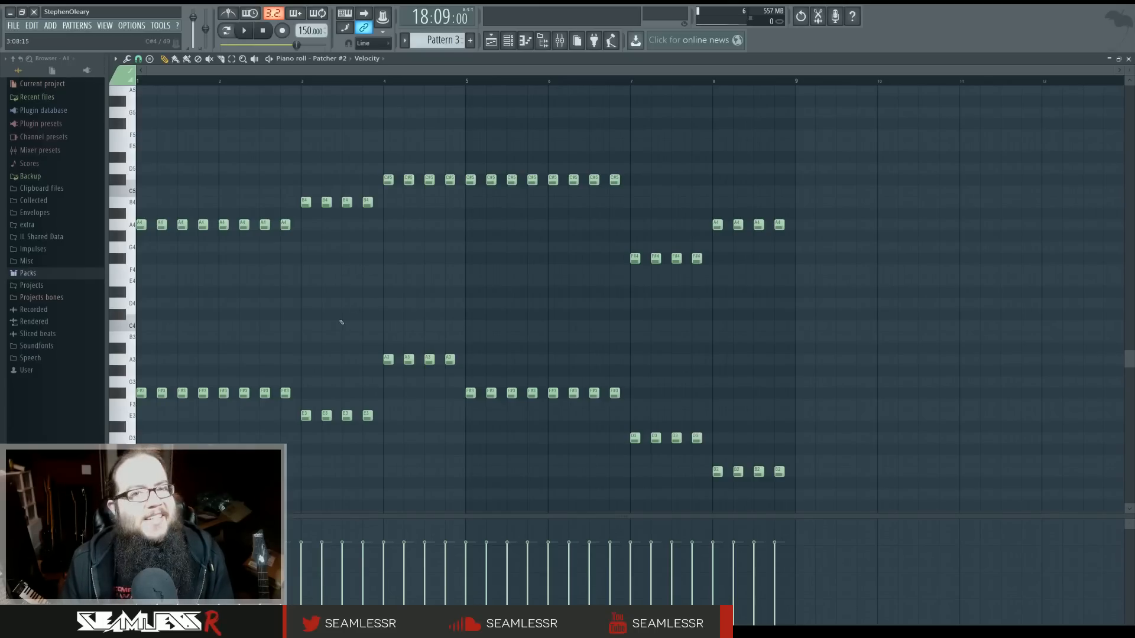
pyautogui.scroll(-1, 343, 321)
pyautogui.press('space')
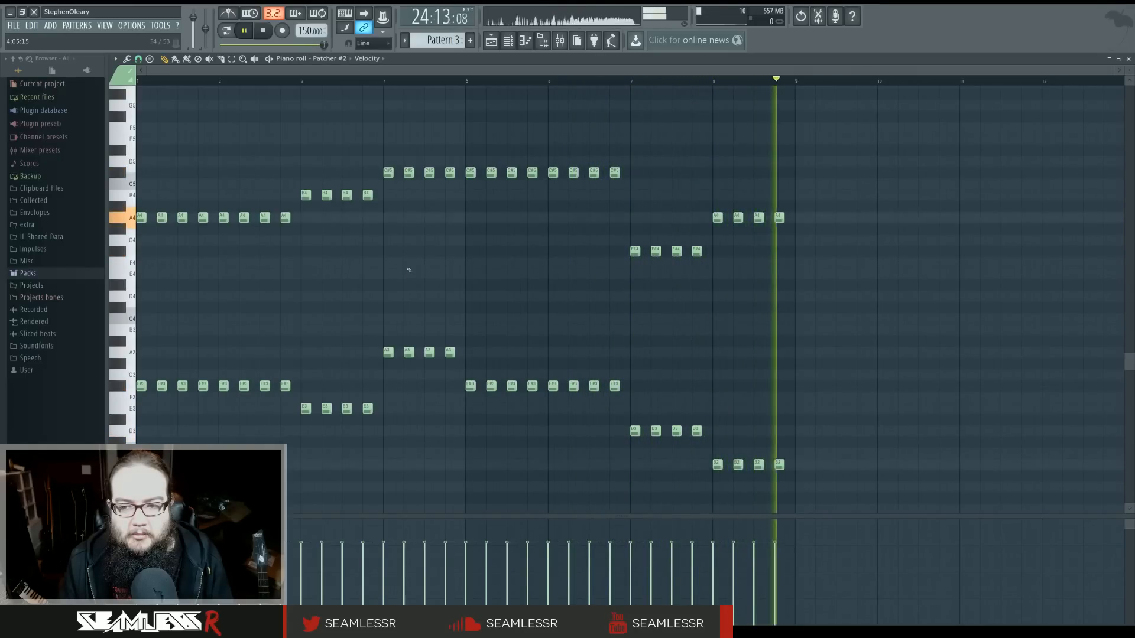
pyautogui.press('space')
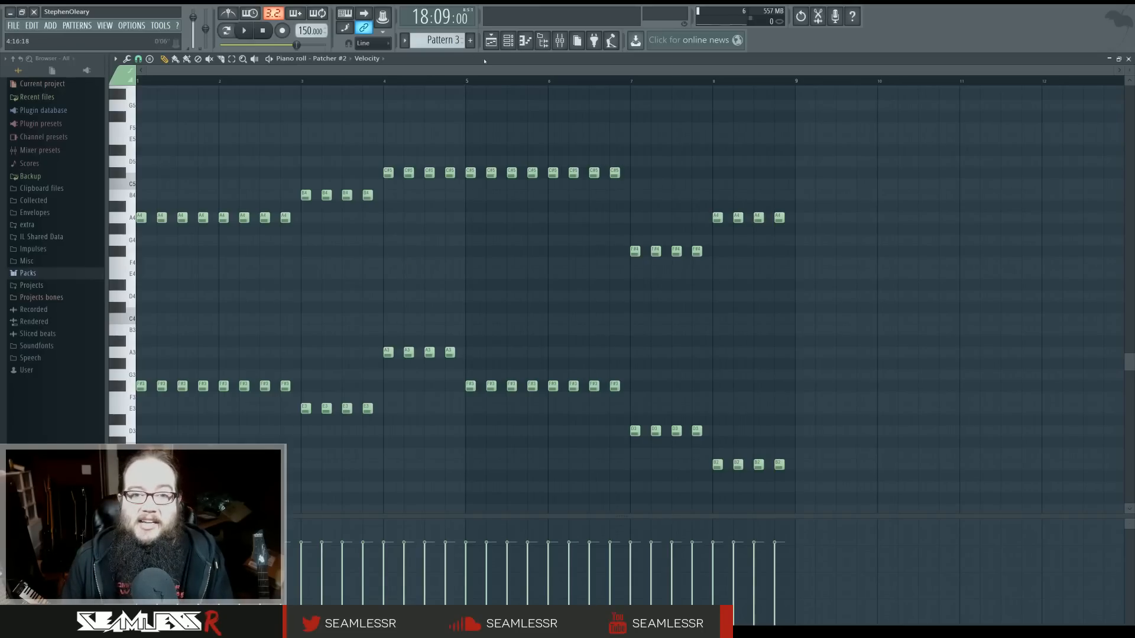
# Play the arrangement from bar 17 in the playlist and follow Pattern 3's notes in the piano roll
pyautogui.click(490, 41)
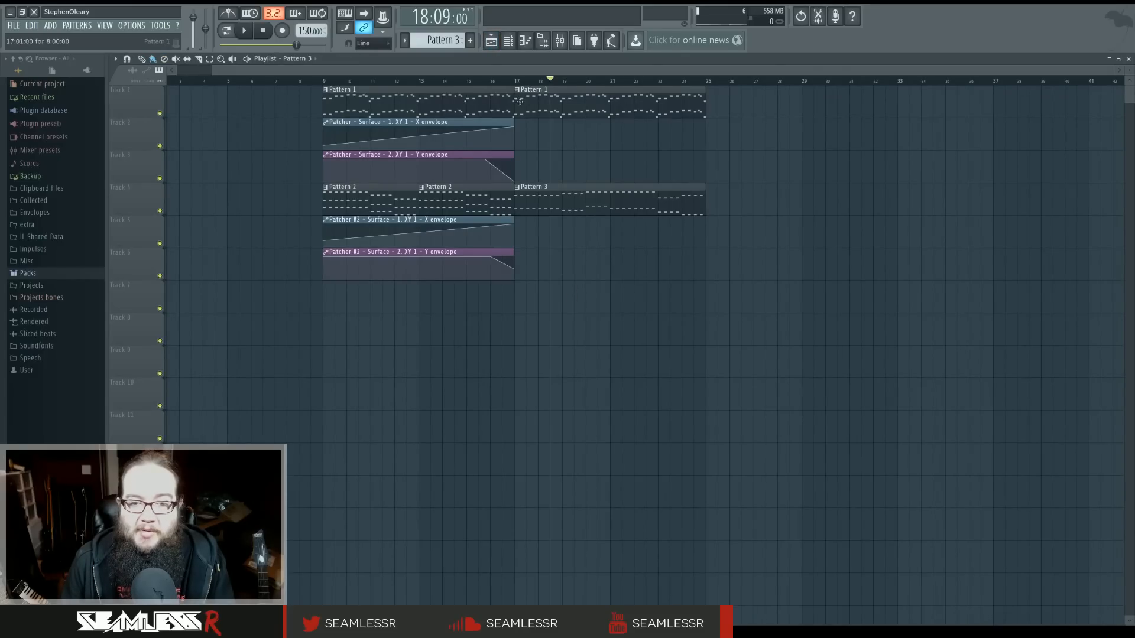
pyautogui.click(515, 81)
pyautogui.press('space')
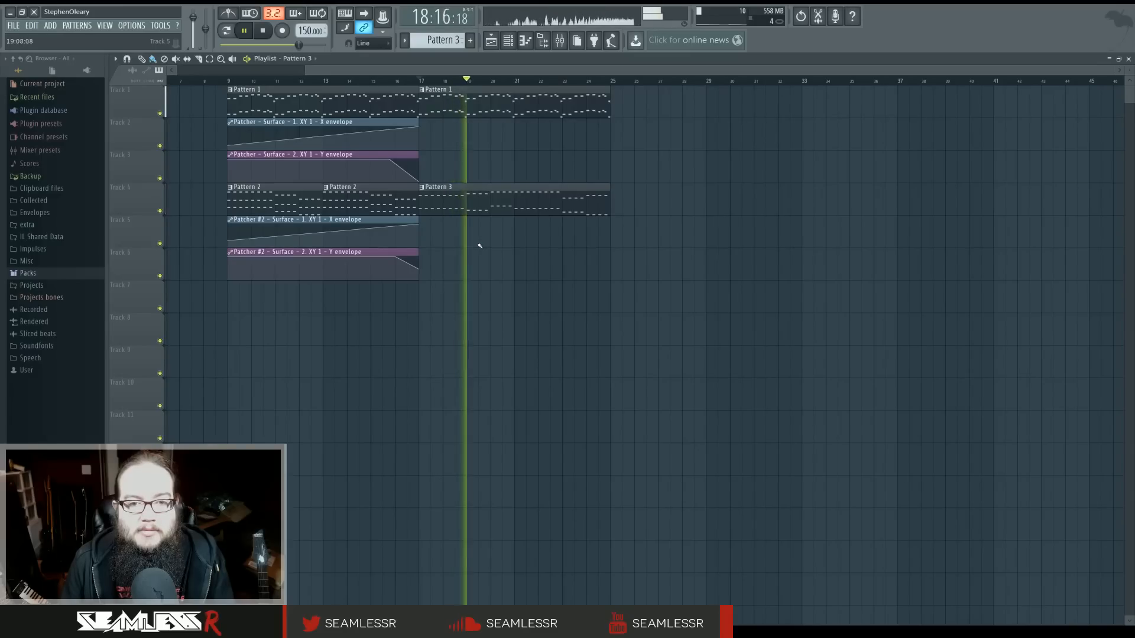
pyautogui.doubleClick(448, 209)
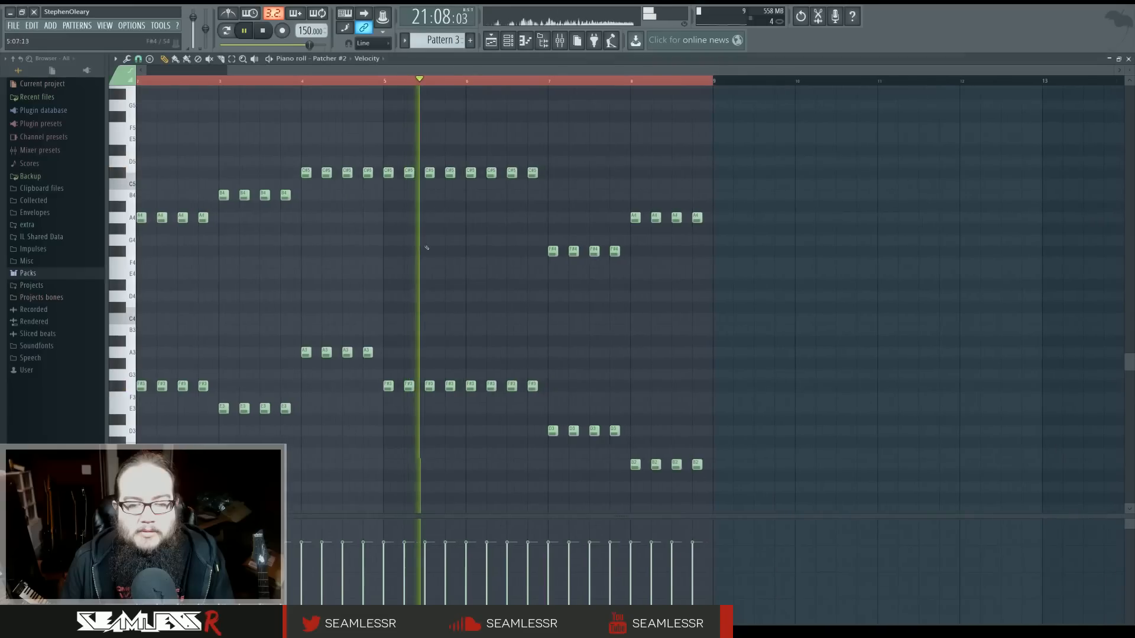
pyautogui.press('space')
# Open Pattern 1 from the playlist in the piano roll and play it in pattern mode
pyautogui.click(507, 41)
pyautogui.click(491, 40)
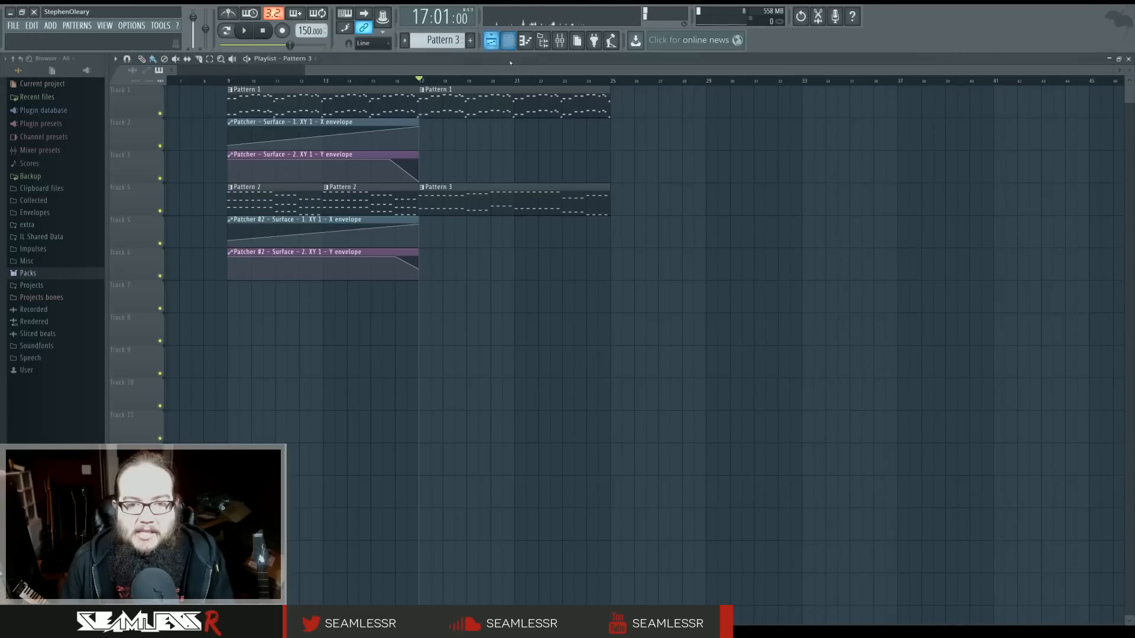
pyautogui.doubleClick(459, 106)
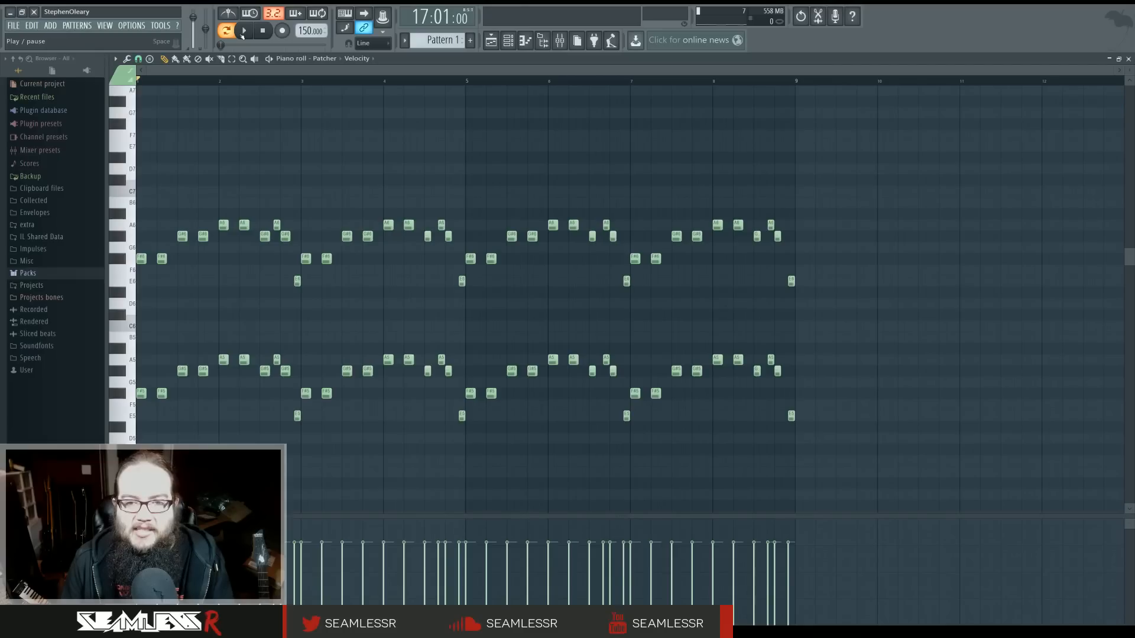
pyautogui.press('space')
# Open the upper Harmor inside the Patcher channel and inspect its articulator choices for Filter 1 frequency
pyautogui.click(508, 41)
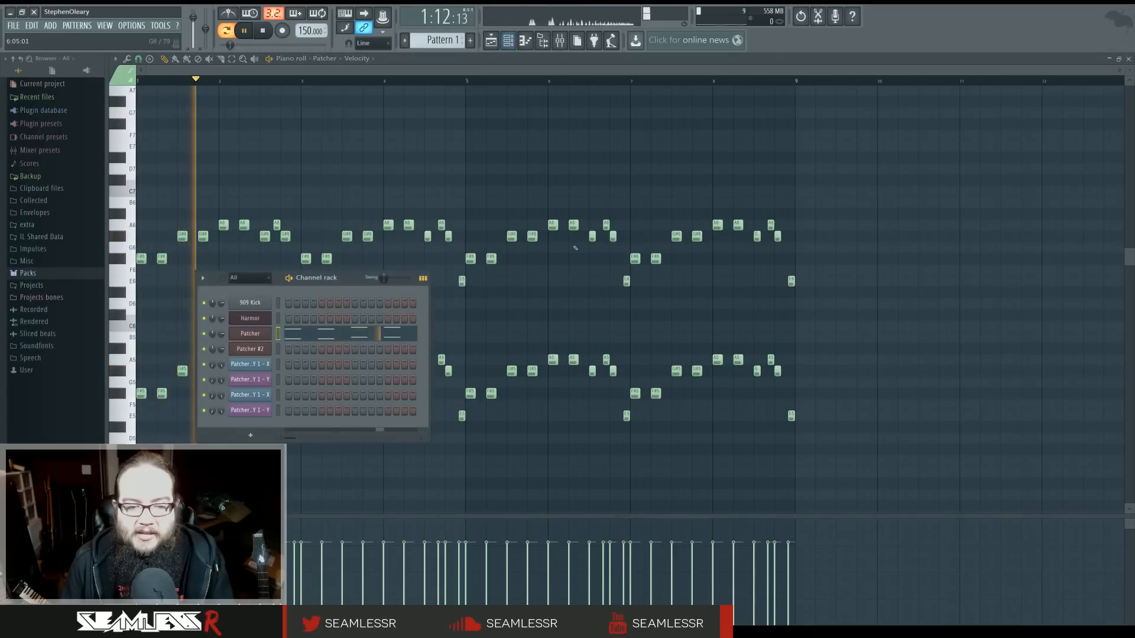
pyautogui.click(265, 336)
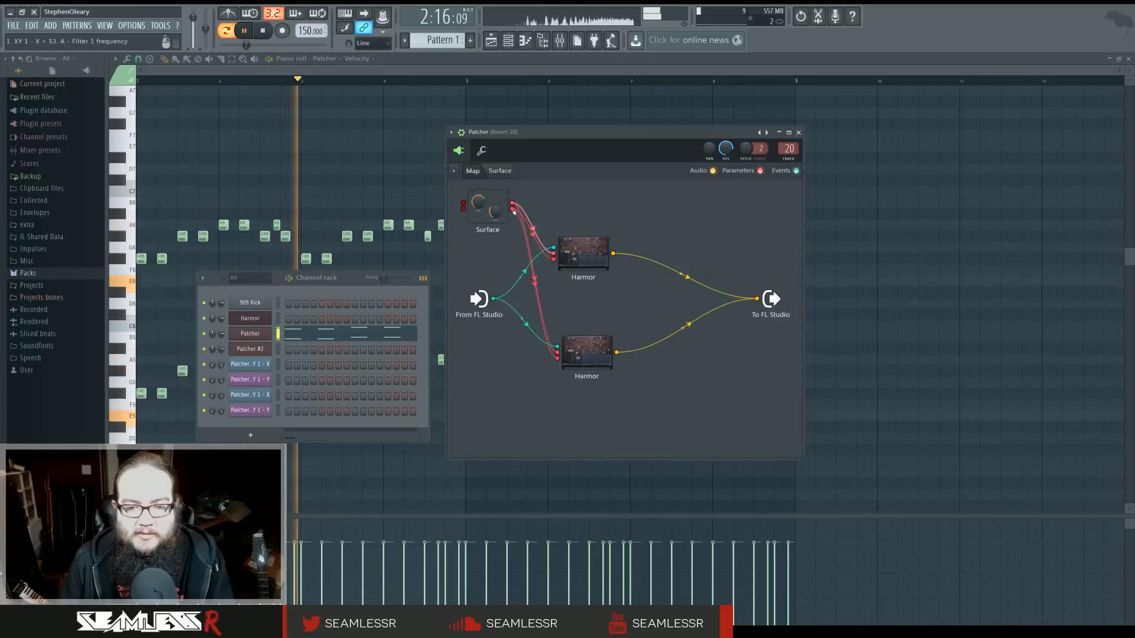
pyautogui.doubleClick(584, 255)
pyautogui.click(805, 369)
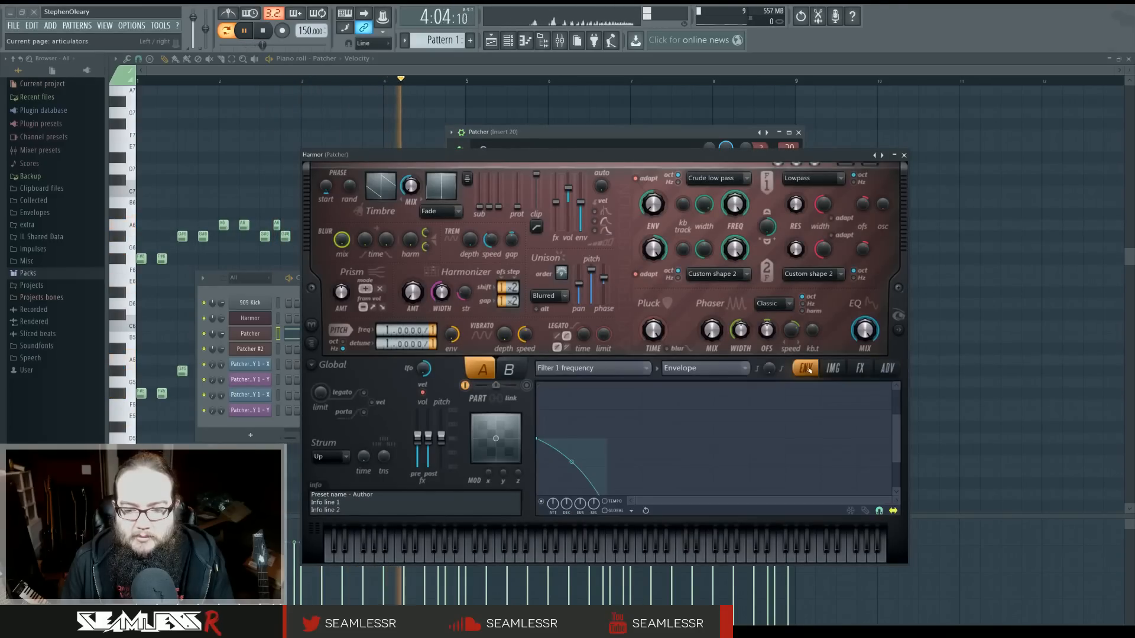
pyautogui.click(701, 368)
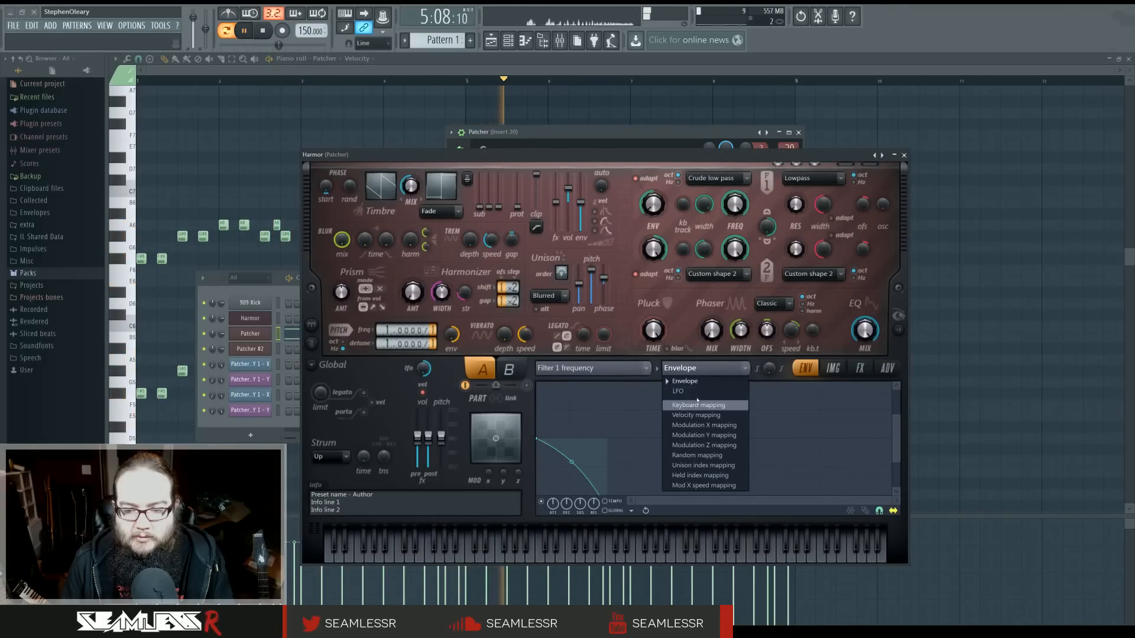
pyautogui.click(591, 368)
pyautogui.click(591, 331)
pyautogui.click(591, 368)
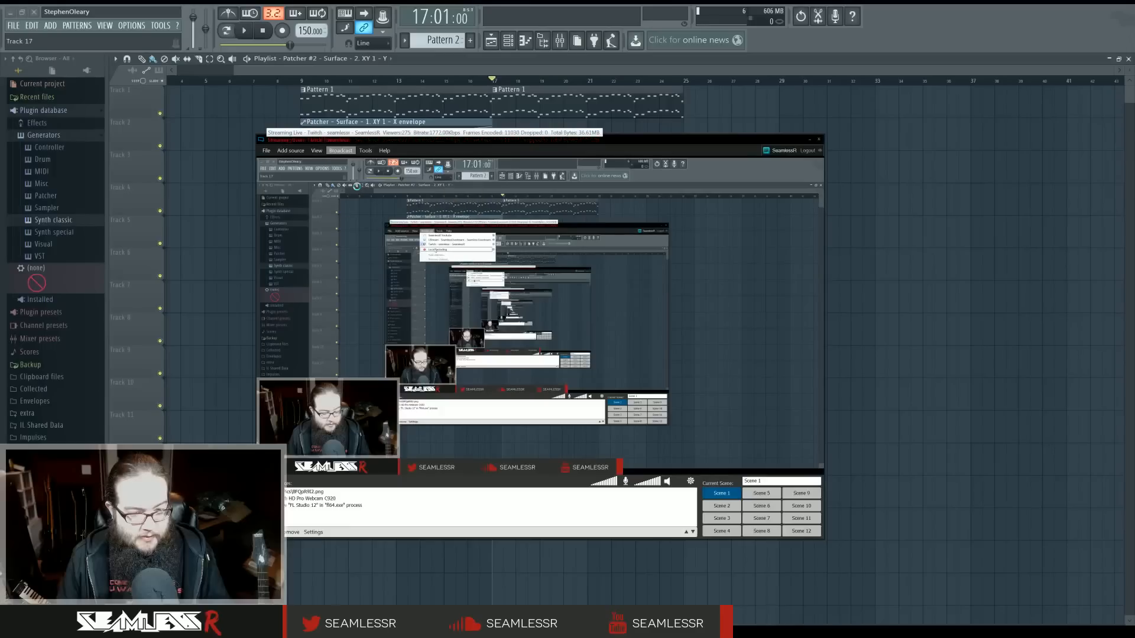
# Start a local recording in the broadcasting software and play the arrangement from bar 17
pyautogui.click(357, 188)
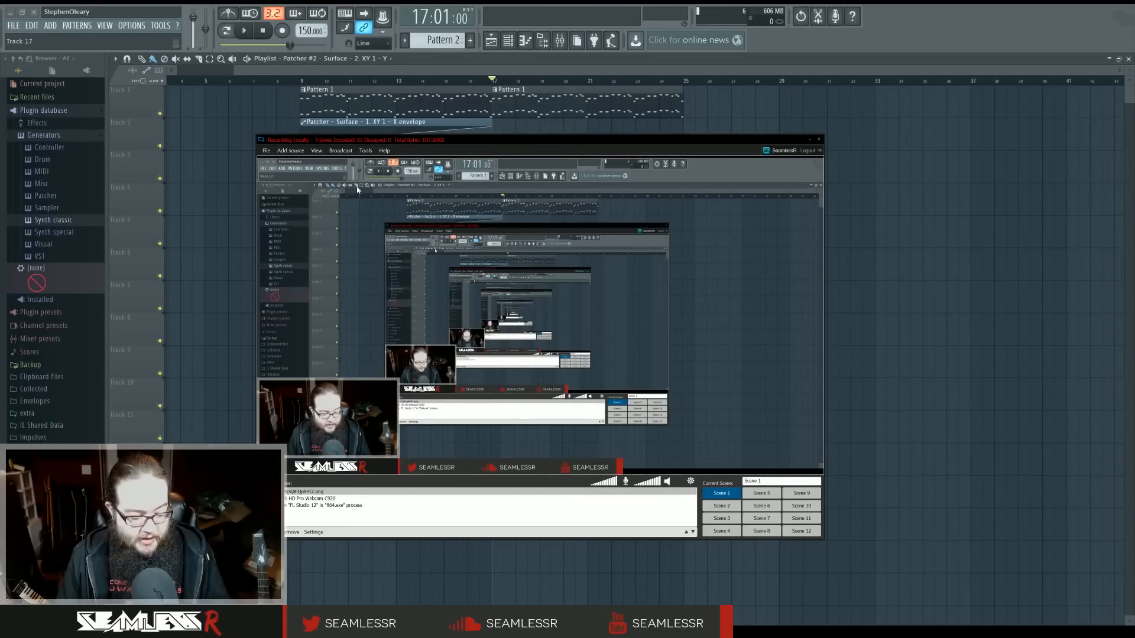
pyautogui.click(811, 142)
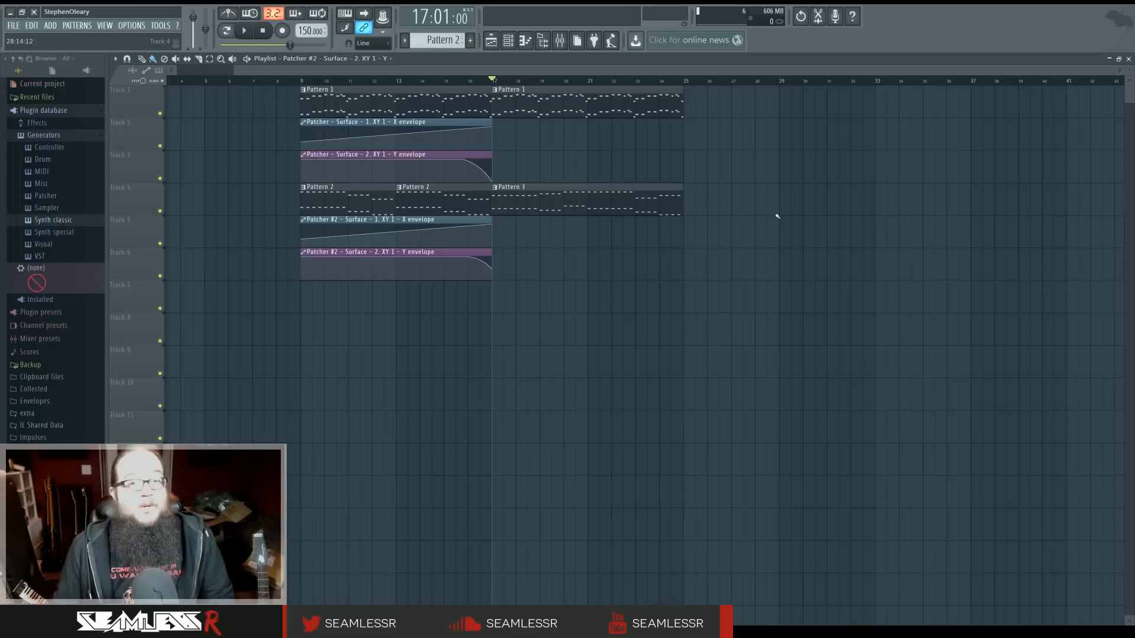
pyautogui.press('space')
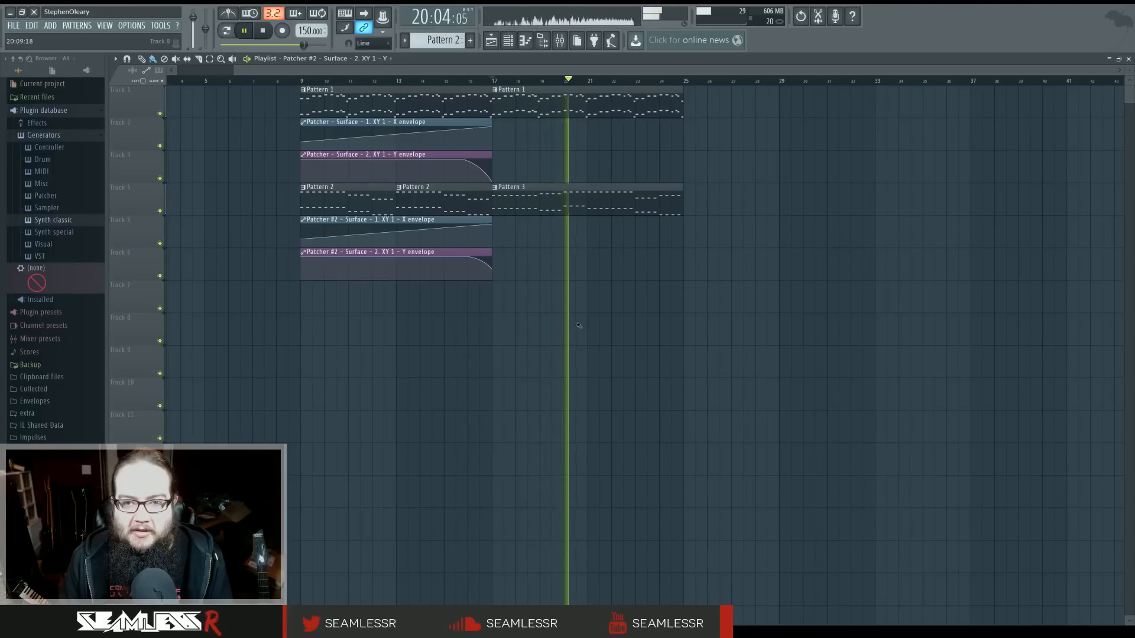
pyautogui.press('space')
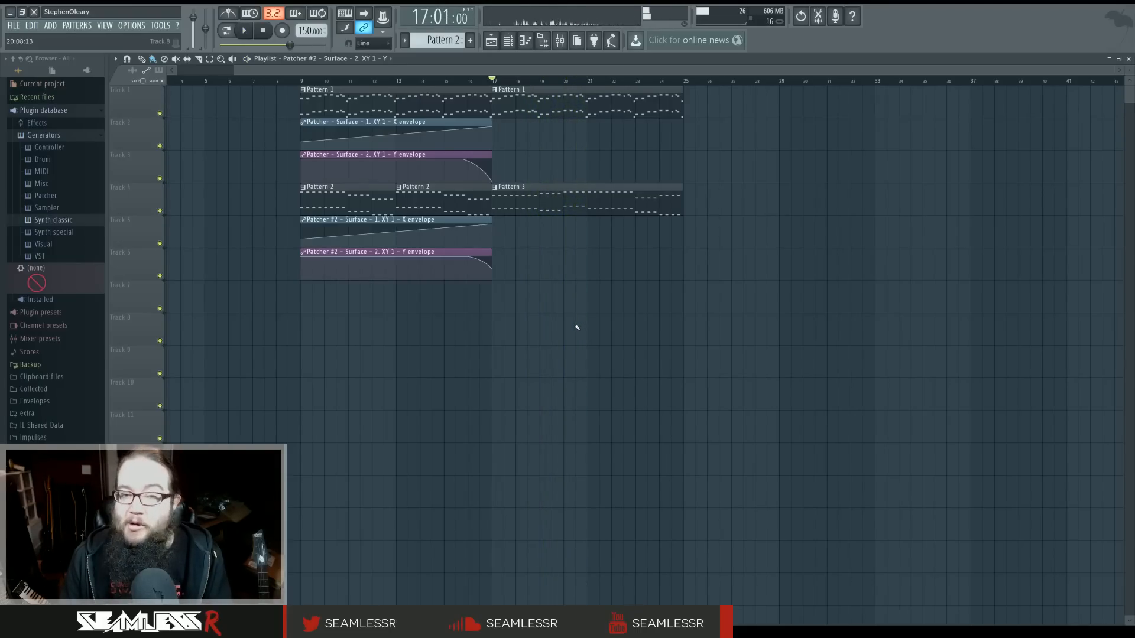
# Switch to the Twitch dashboard and open the instaud.io/7Gr track link from the earlier chat messages
pyautogui.hotkey('alt', 'Tab')
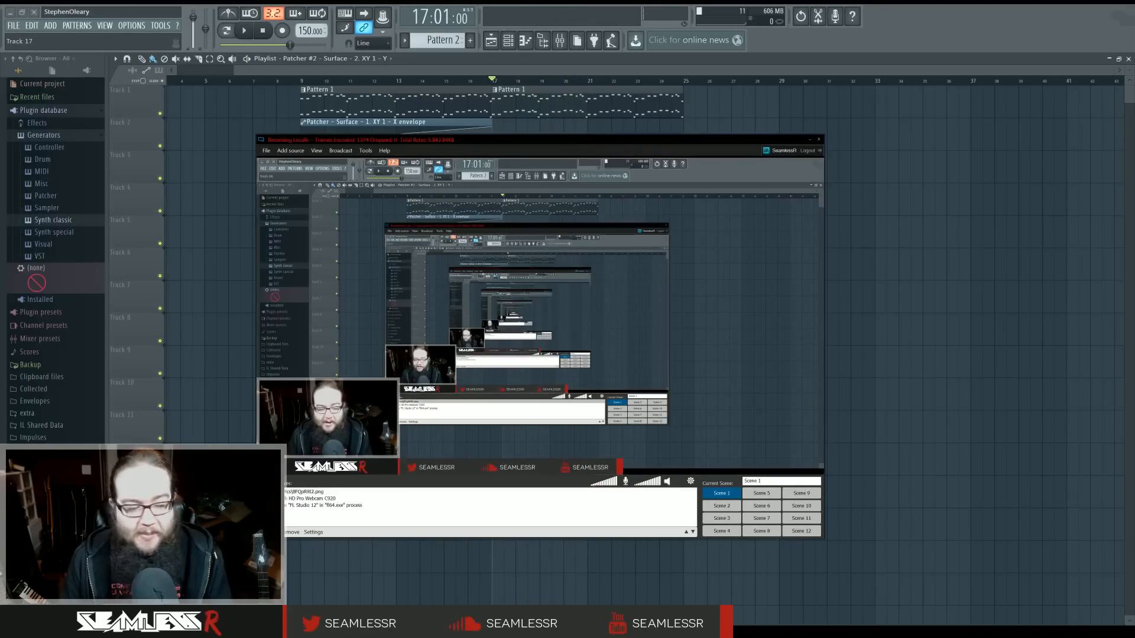
pyautogui.hotkey('alt', 'Tab')
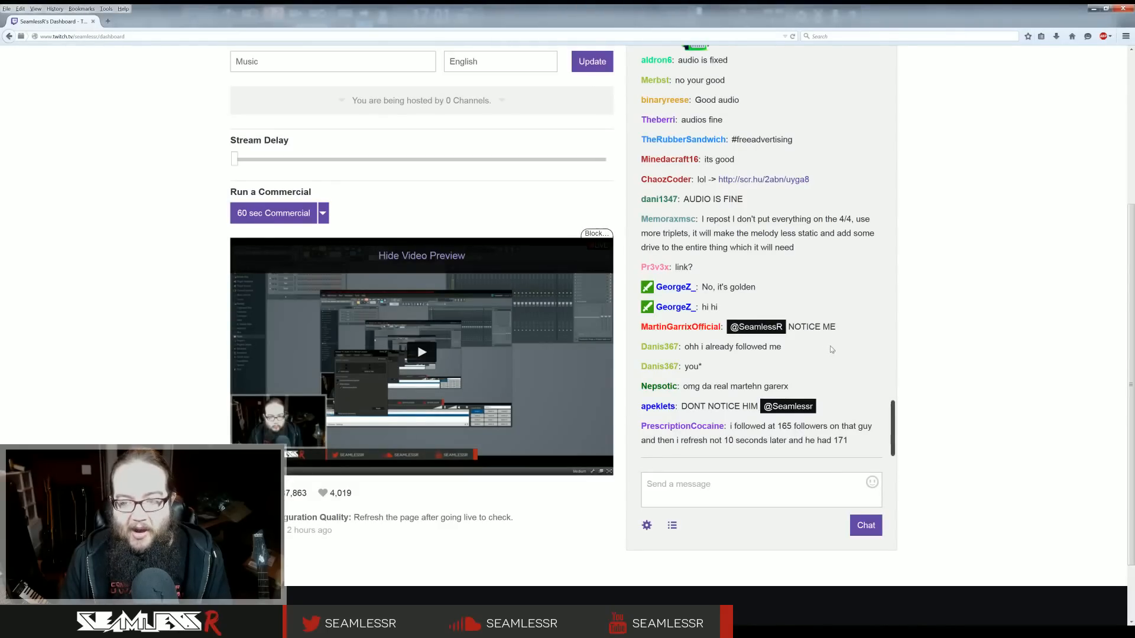
pyautogui.scroll(8, 842, 352)
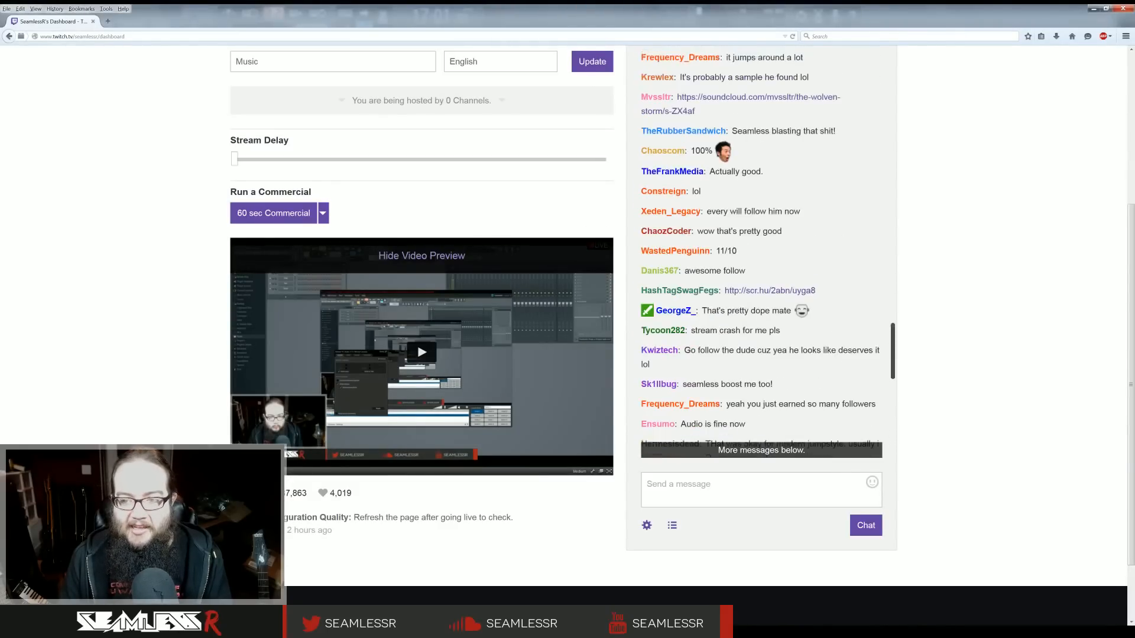
pyautogui.scroll(8, 844, 359)
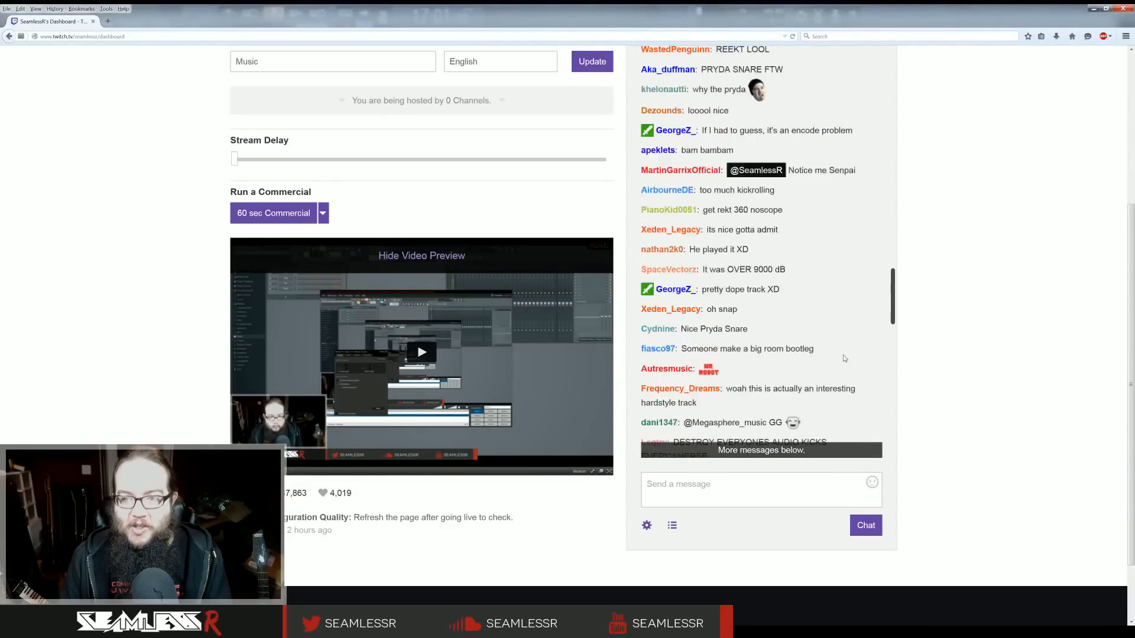
pyautogui.scroll(8, 844, 358)
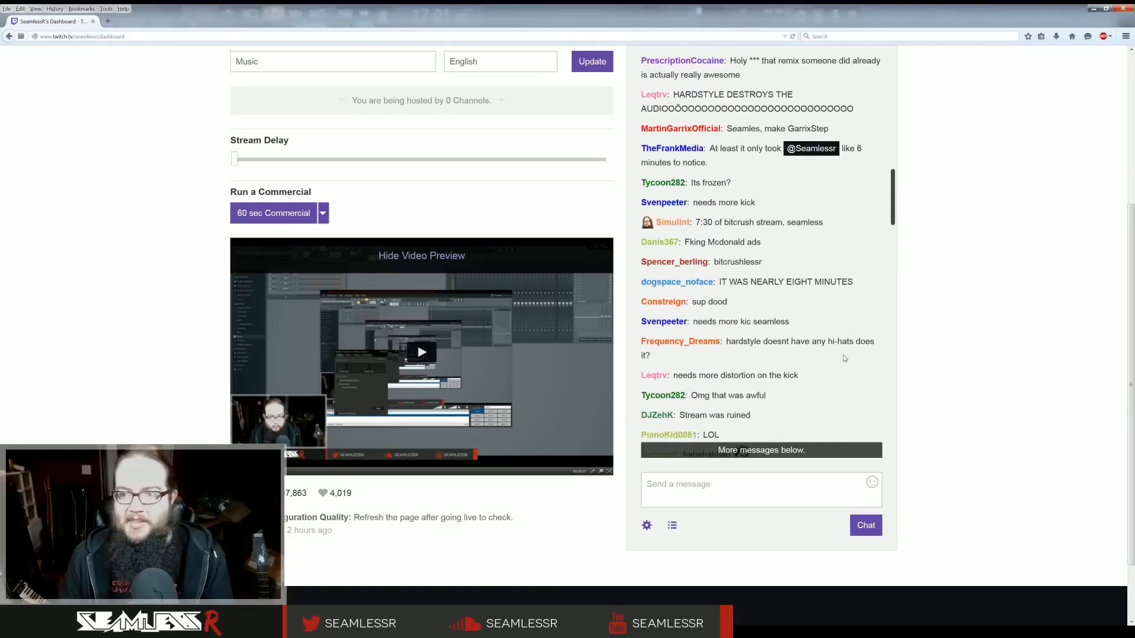
pyautogui.scroll(5, 843, 352)
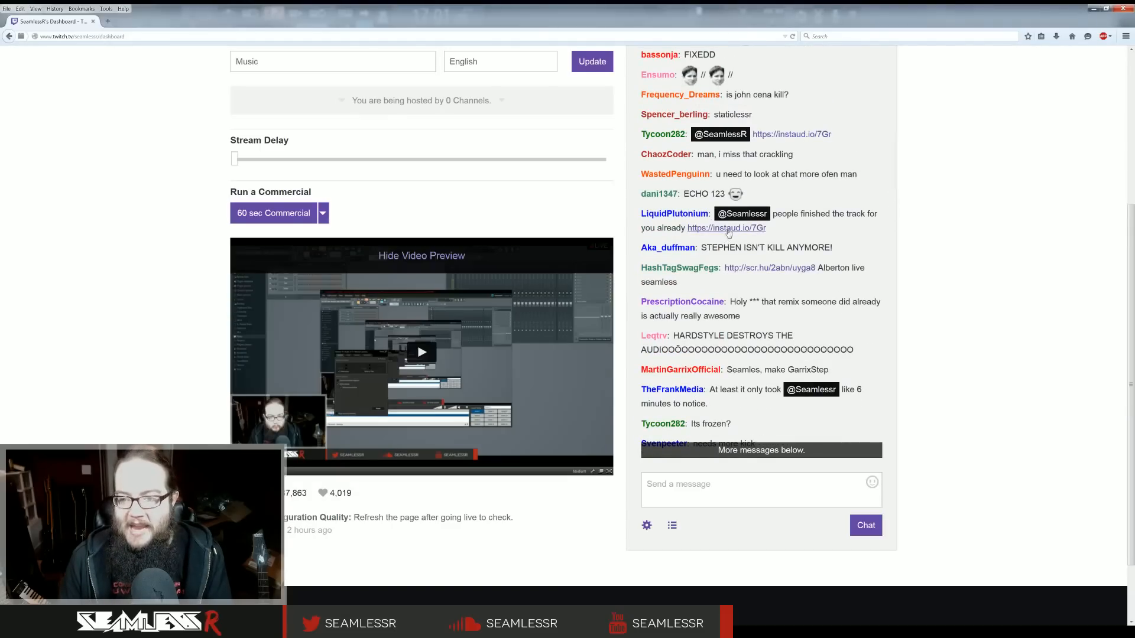
pyautogui.click(144, 23)
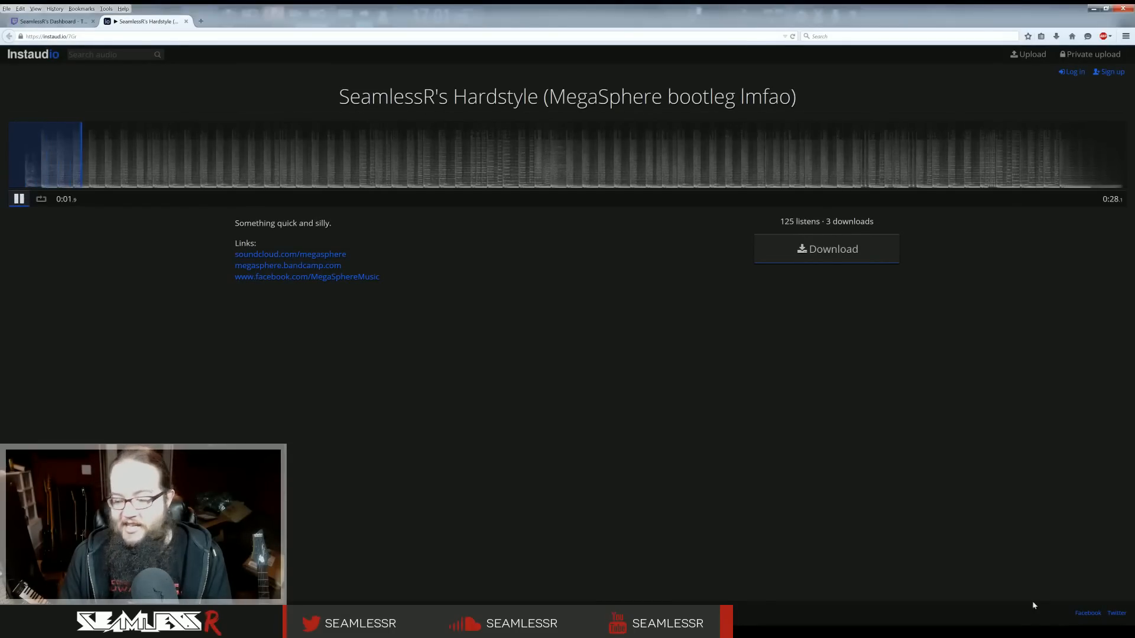
# Listen to the MegaSphere bootleg of the hardstyle track with the volume mixer on screen, then pause it
pyautogui.hotkey('alt', 'Tab')
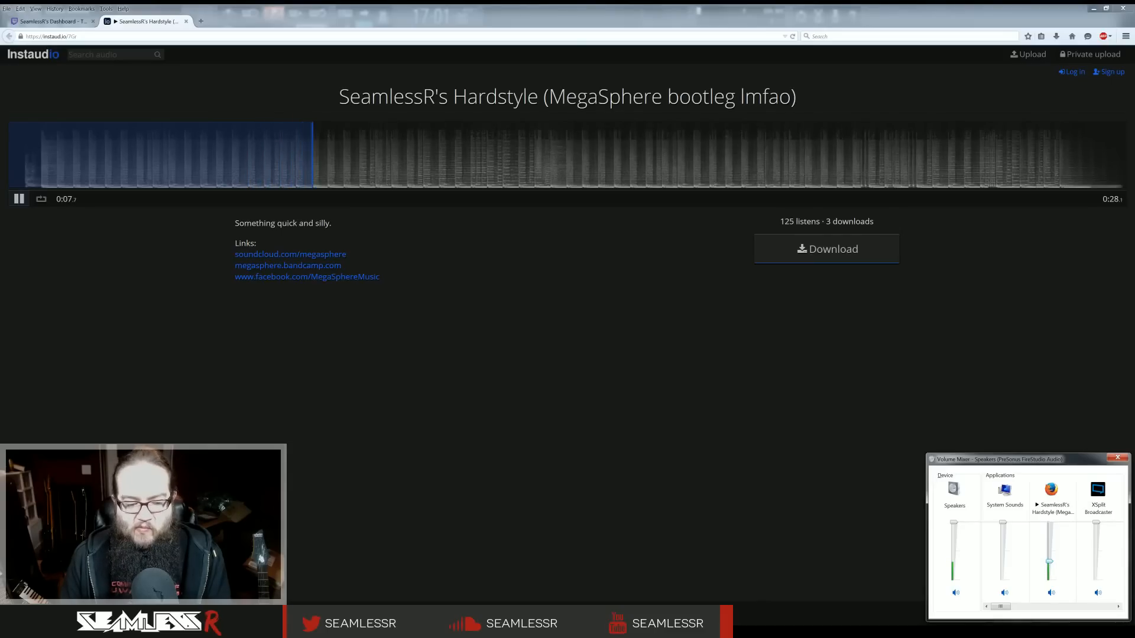
pyautogui.hotkey('alt', 'Tab')
pyautogui.hotkey('alt', 'Tab')
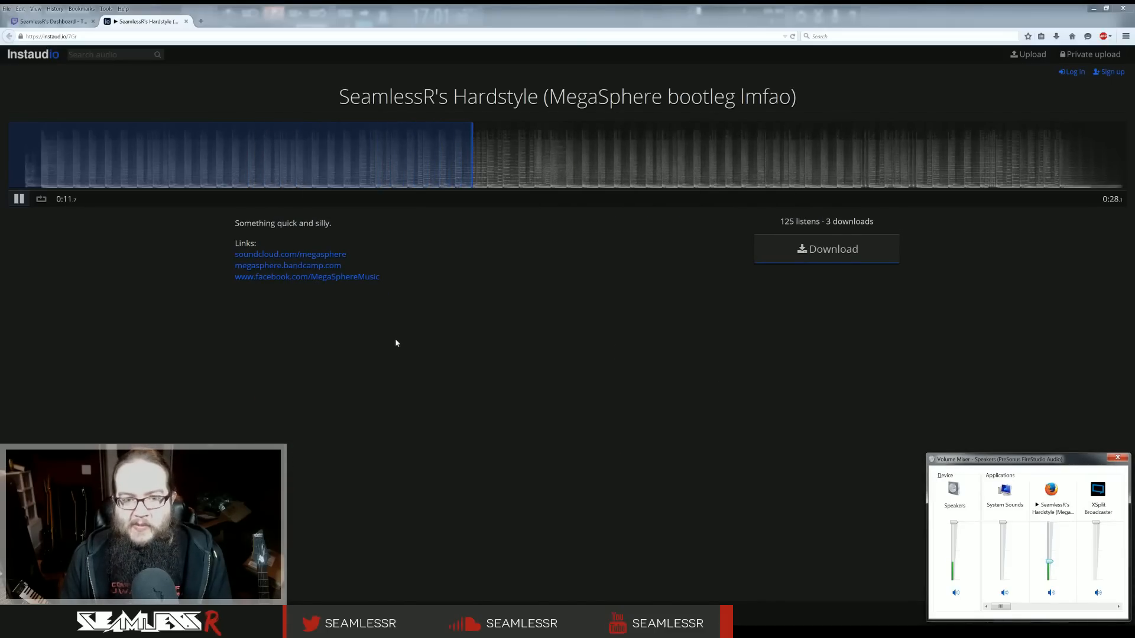
pyautogui.click(20, 201)
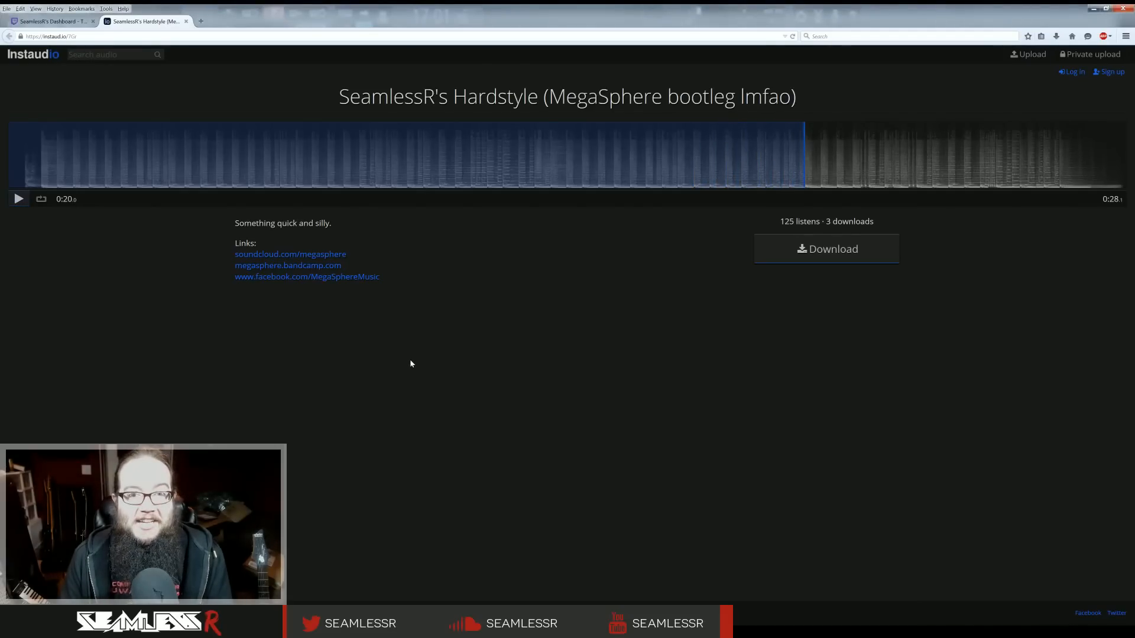
# Open the MegaSphere SoundCloud page from the track description, then close both it and the track page
pyautogui.click(318, 255)
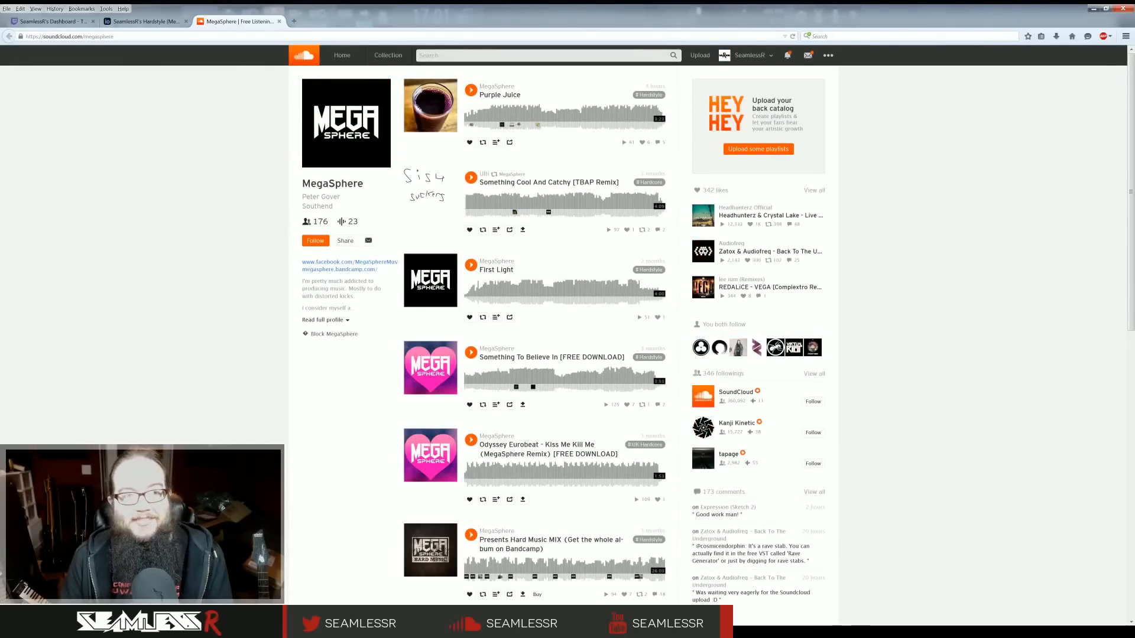
pyautogui.hotkey('ctrl', 'w')
pyautogui.hotkey('ctrl', 'w')
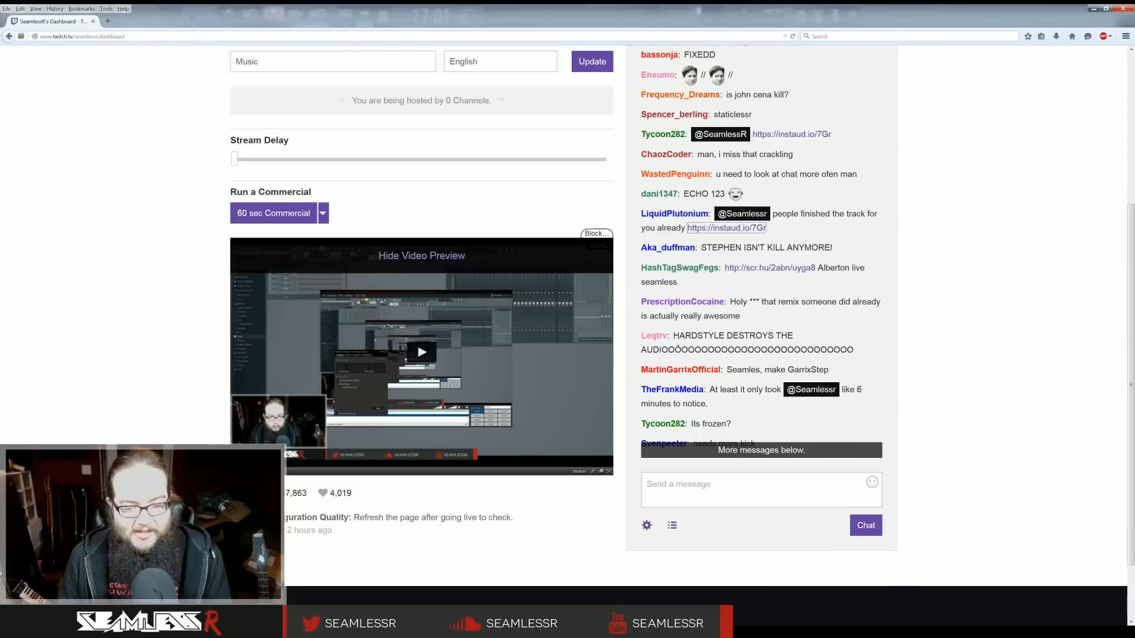
# Read through the newest messages in the Twitch dashboard's chat
pyautogui.scroll(-10, 729, 341)
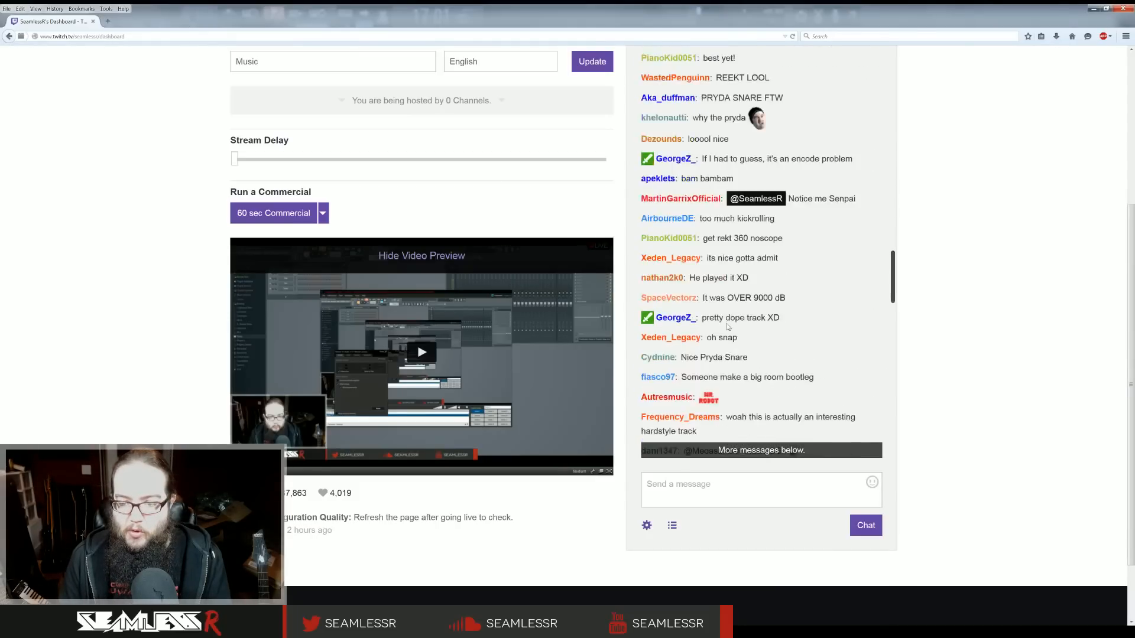
pyautogui.scroll(-10, 729, 341)
pyautogui.scroll(-2, 909, 314)
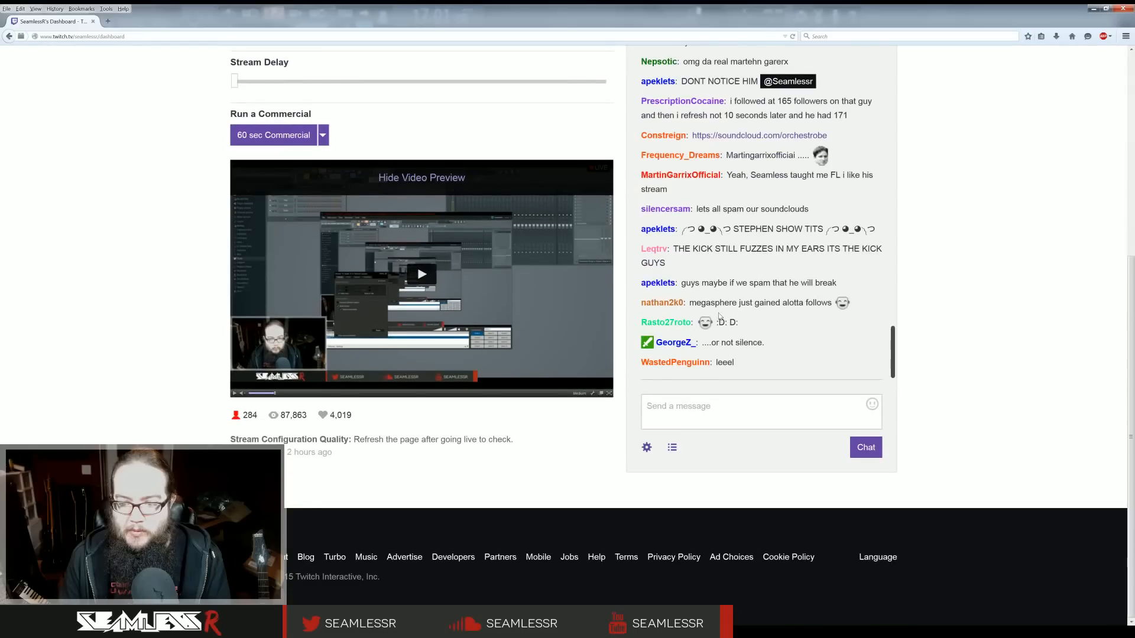
pyautogui.scroll(2, 955, 313)
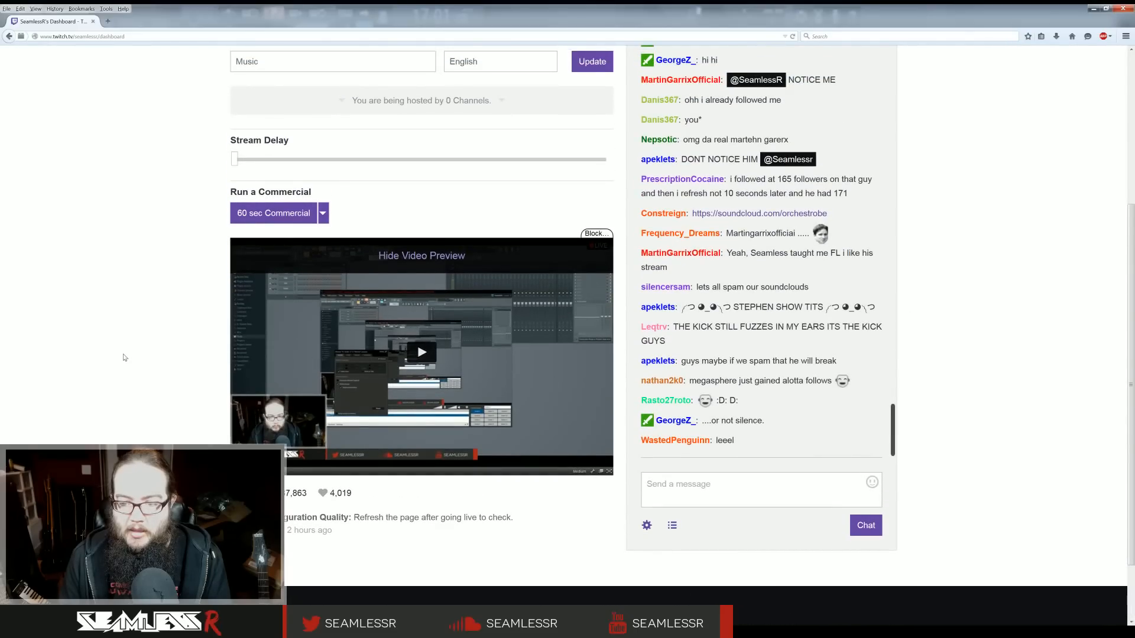
# Close the Skype window and switch back to FL Studio
pyautogui.hotkey('alt', 'Tab')
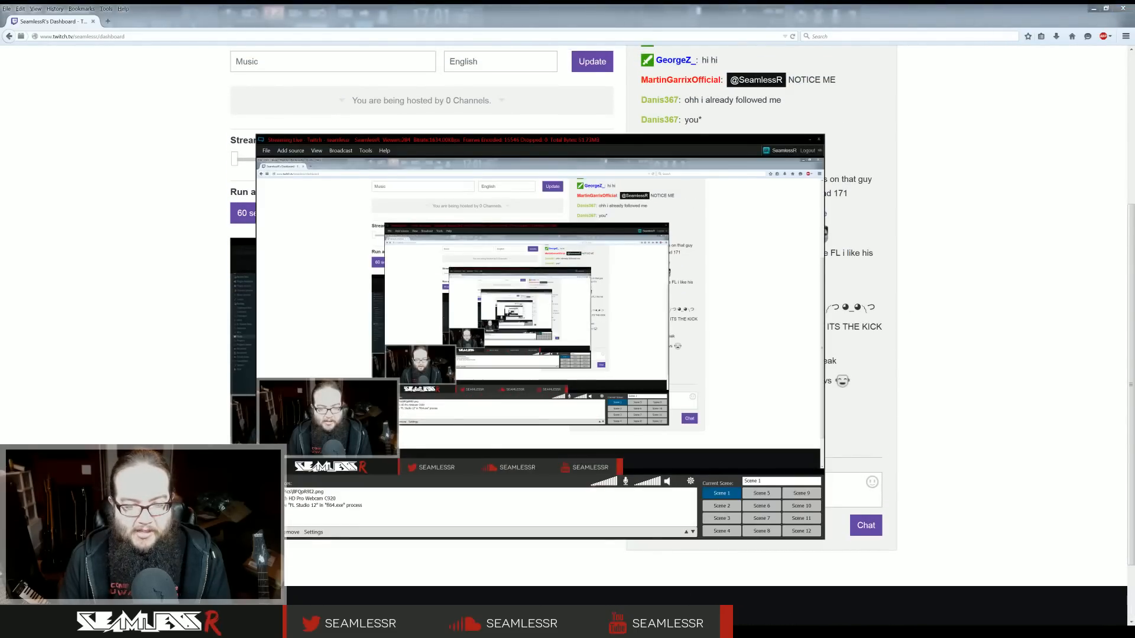
pyautogui.hotkey('alt', 'Tab')
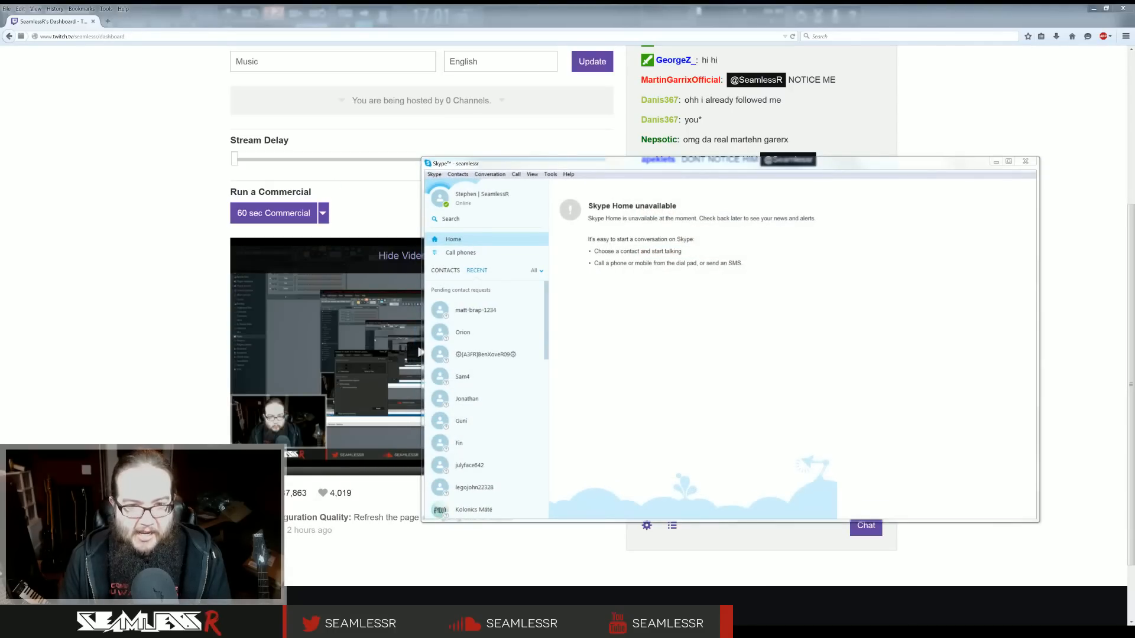
pyautogui.click(1026, 161)
pyautogui.hotkey('alt', 'Tab')
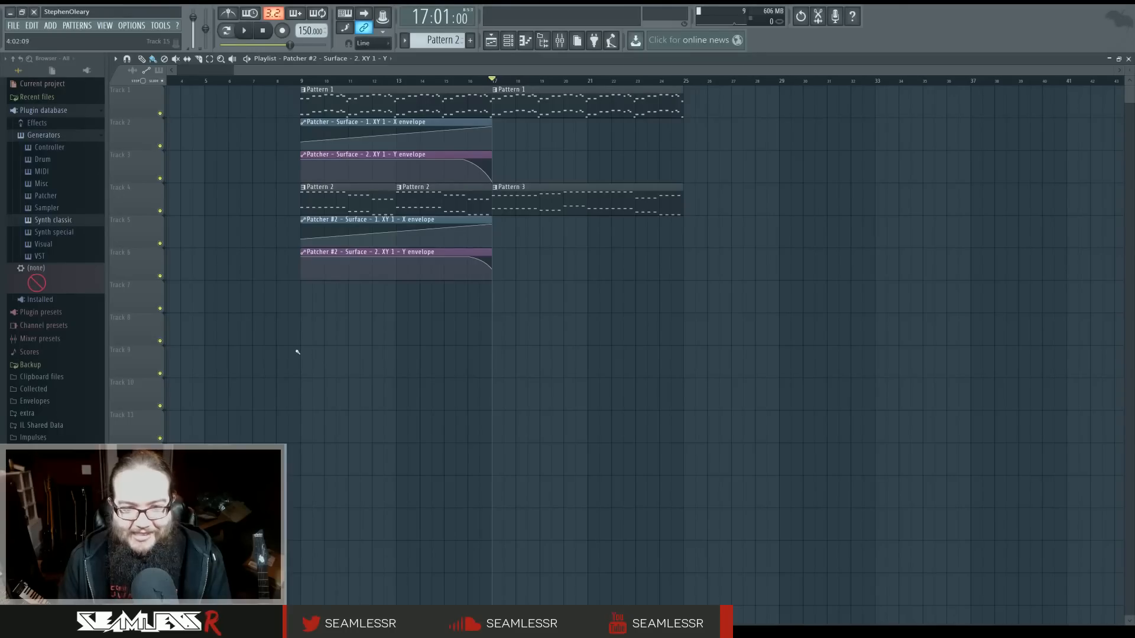
# Play the arrangement from bar 9 and raise the Master track's volume fader in the mixer
pyautogui.click(303, 85)
pyautogui.press('space')
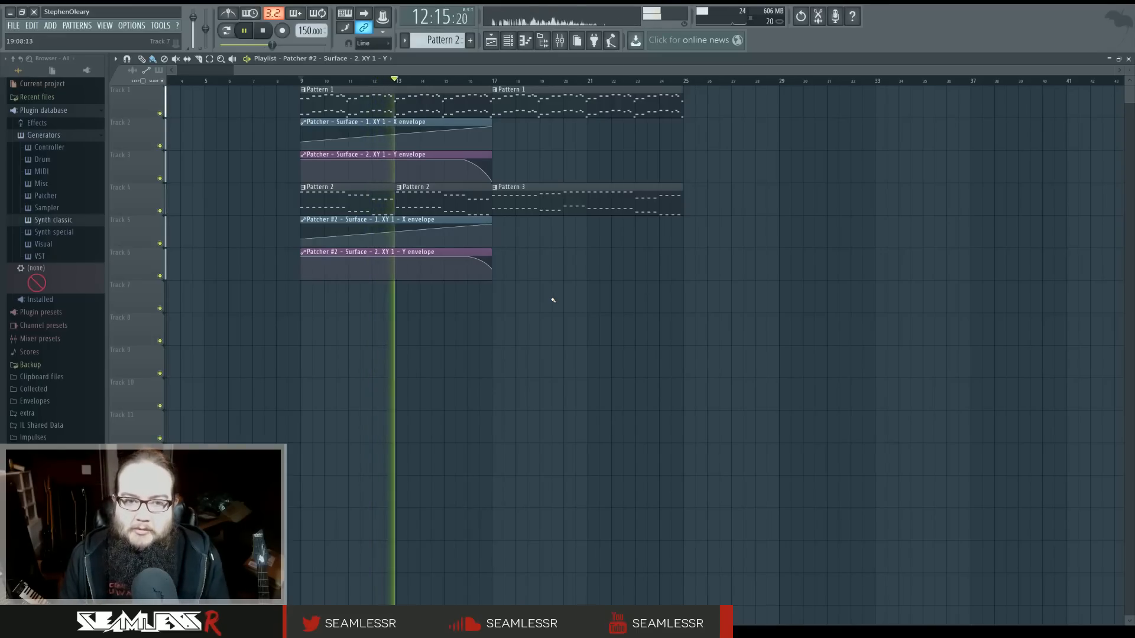
pyautogui.click(560, 40)
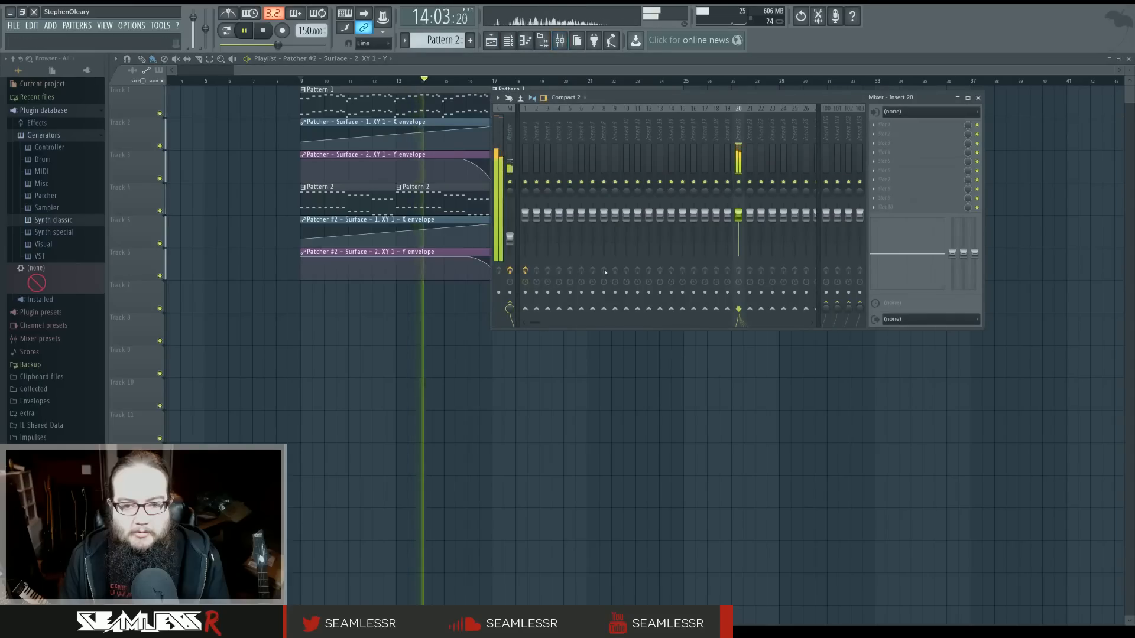
pyautogui.moveTo(512, 240); pyautogui.dragTo(512, 231)
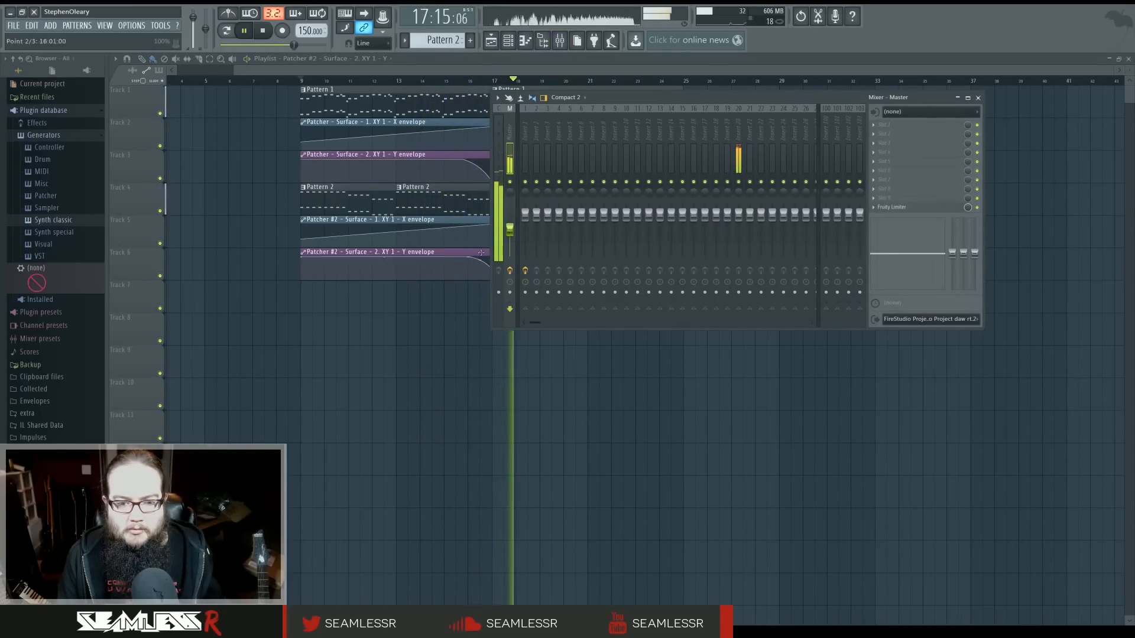
pyautogui.press('F9')
# Collapse the Plugin database folder in the browser and check the mixer levels during playback
pyautogui.click(53, 111)
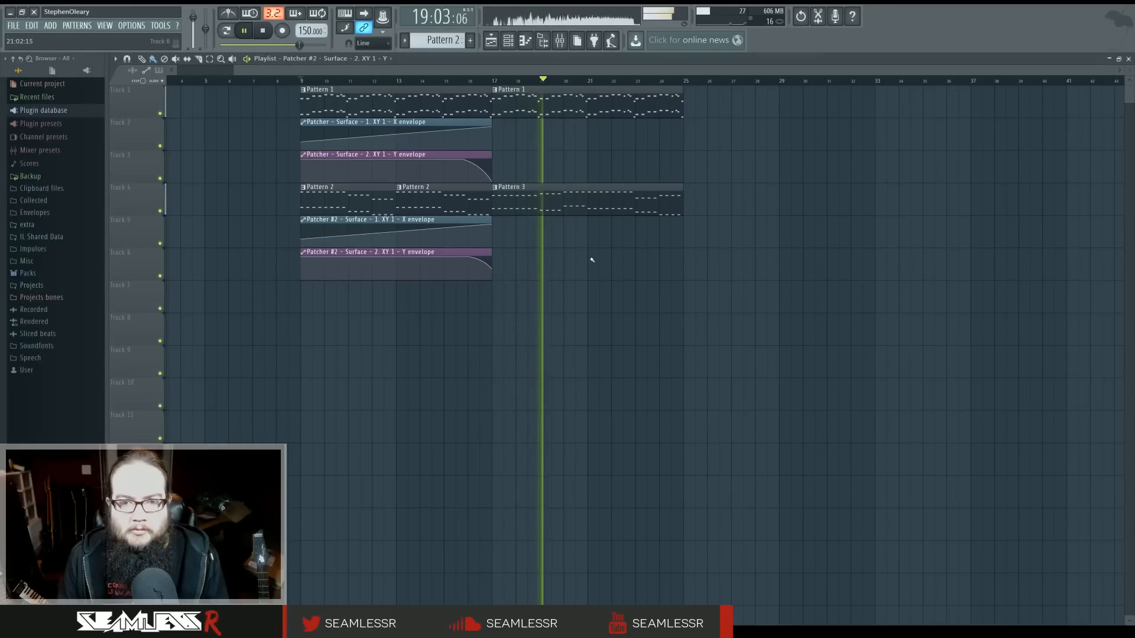
pyautogui.click(559, 40)
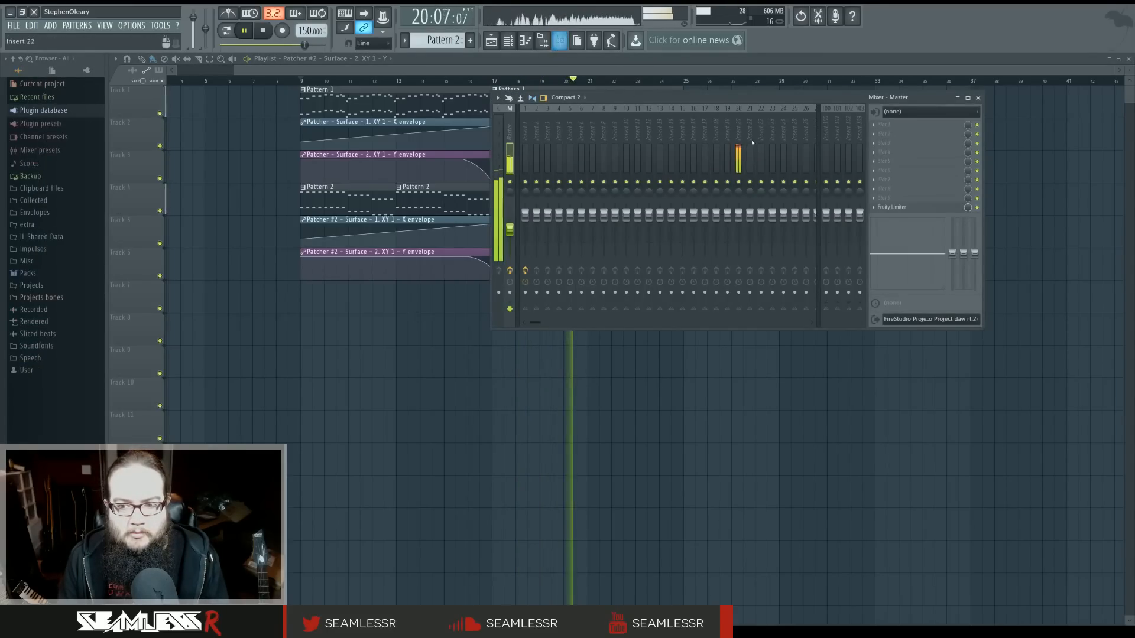
pyautogui.press('F9')
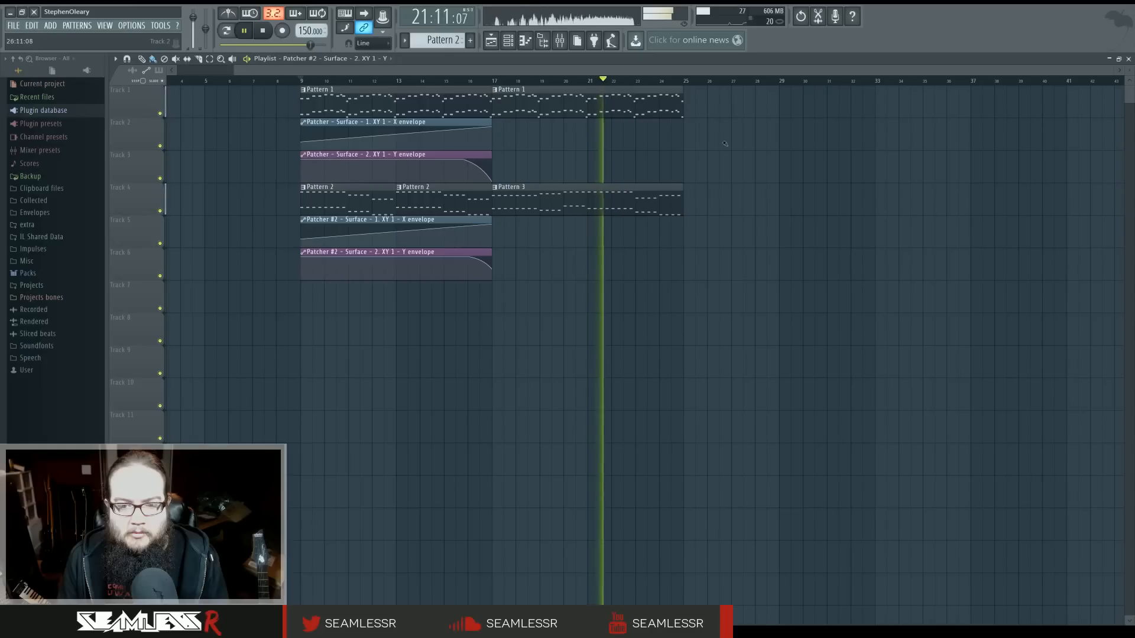
# Select bars 17 to 25 in the playlist, then open Pattern 1 in the piano roll and play it
pyautogui.press('space')
pyautogui.moveTo(499, 84); pyautogui.dragTo(694, 104)
pyautogui.doubleClick(557, 112)
pyautogui.click(244, 30)
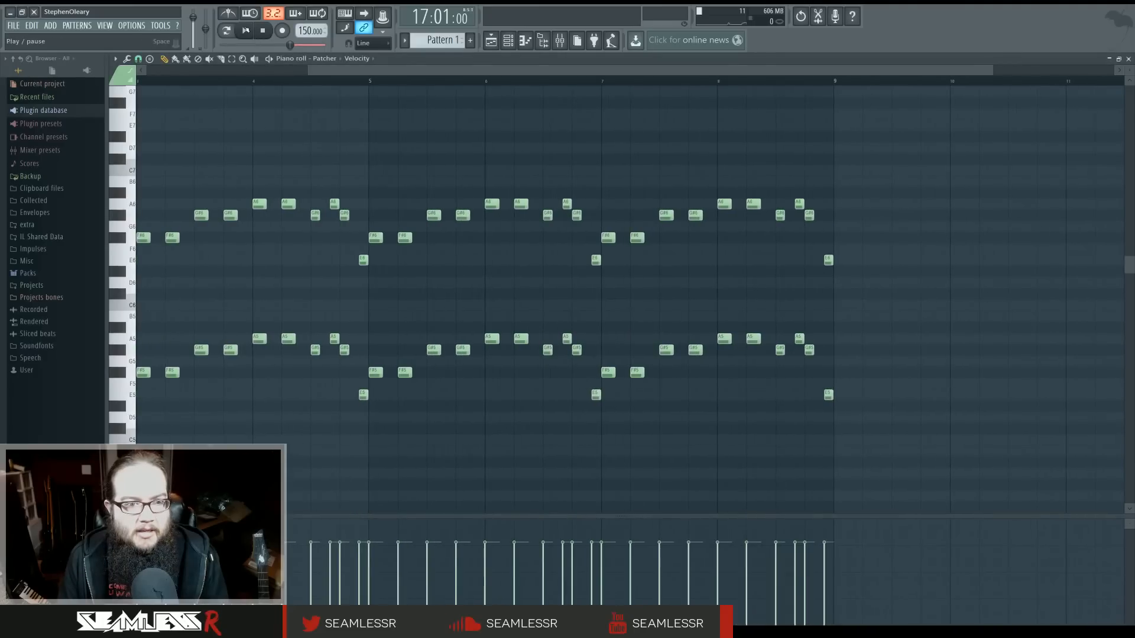
# Stop playback and clone the Patcher channel in the channel rack
pyautogui.click(508, 40)
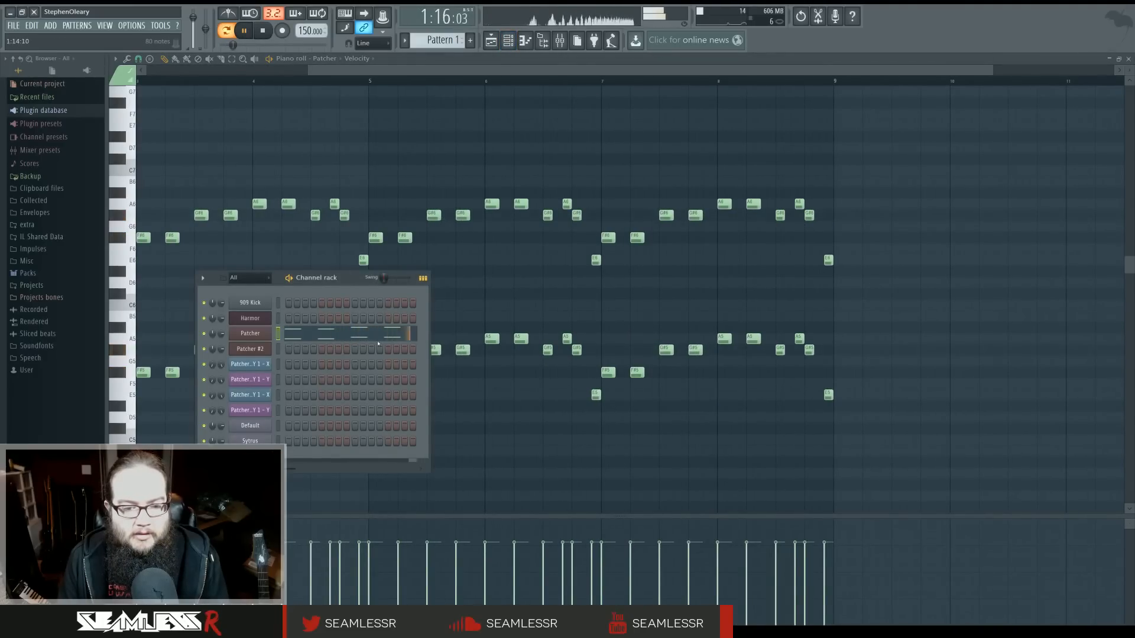
pyautogui.press('space')
pyautogui.rightClick(250, 333)
pyautogui.click(295, 394)
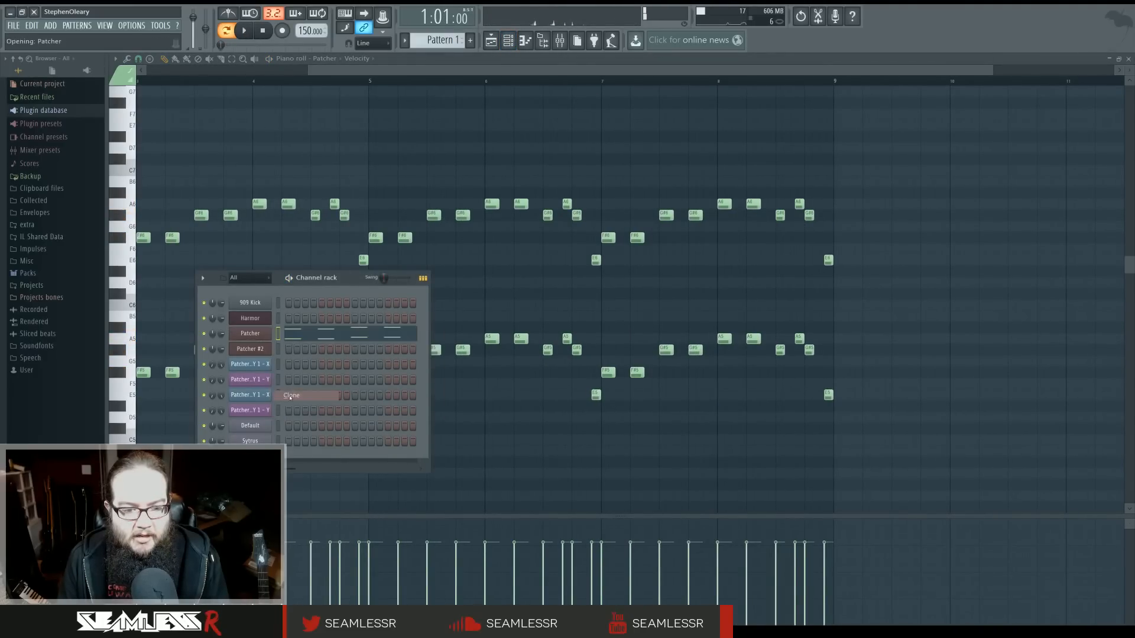
# Make the Pattern 1 clip at bar 17 unique and open it in the piano roll
pyautogui.click(497, 43)
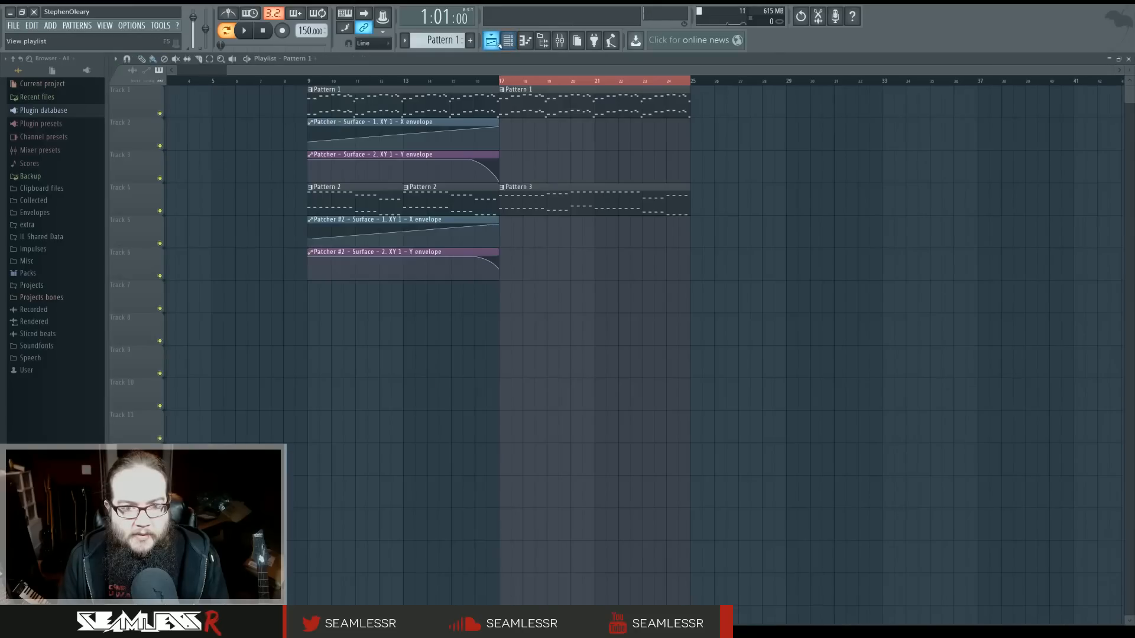
pyautogui.click(502, 90)
pyautogui.click(523, 148)
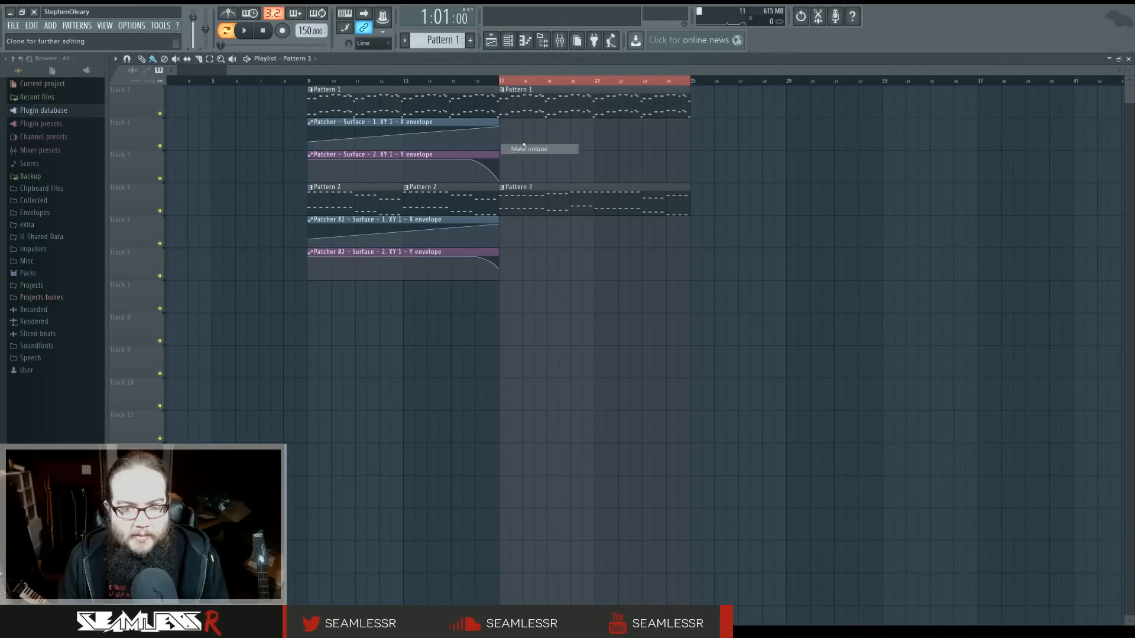
pyautogui.doubleClick(529, 89)
# Copy the Patcher channel's notes into the cloned Patcher #3 channel
pyautogui.press('F6')
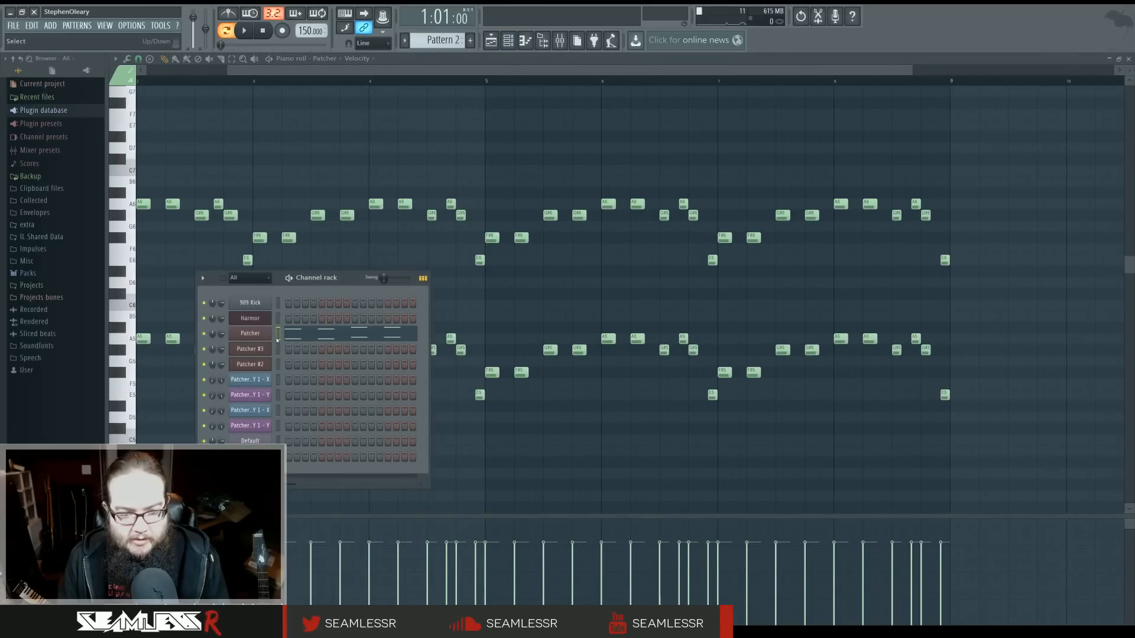
pyautogui.press('Down')
pyautogui.hotkey('ctrl', 'v')
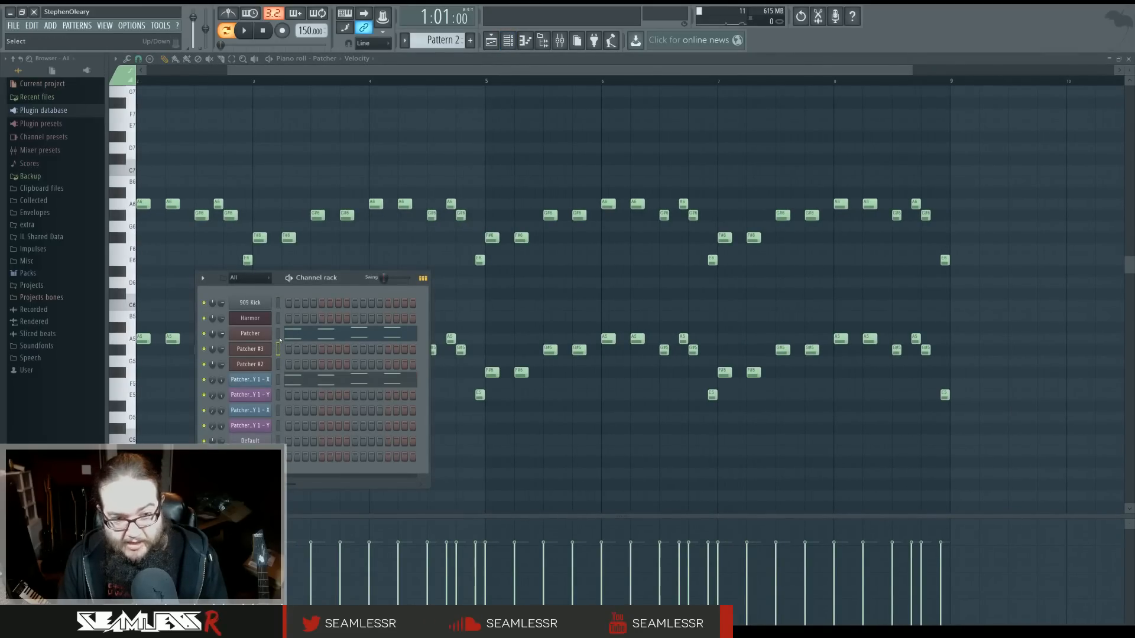
pyautogui.hotkey('ctrl', 'x')
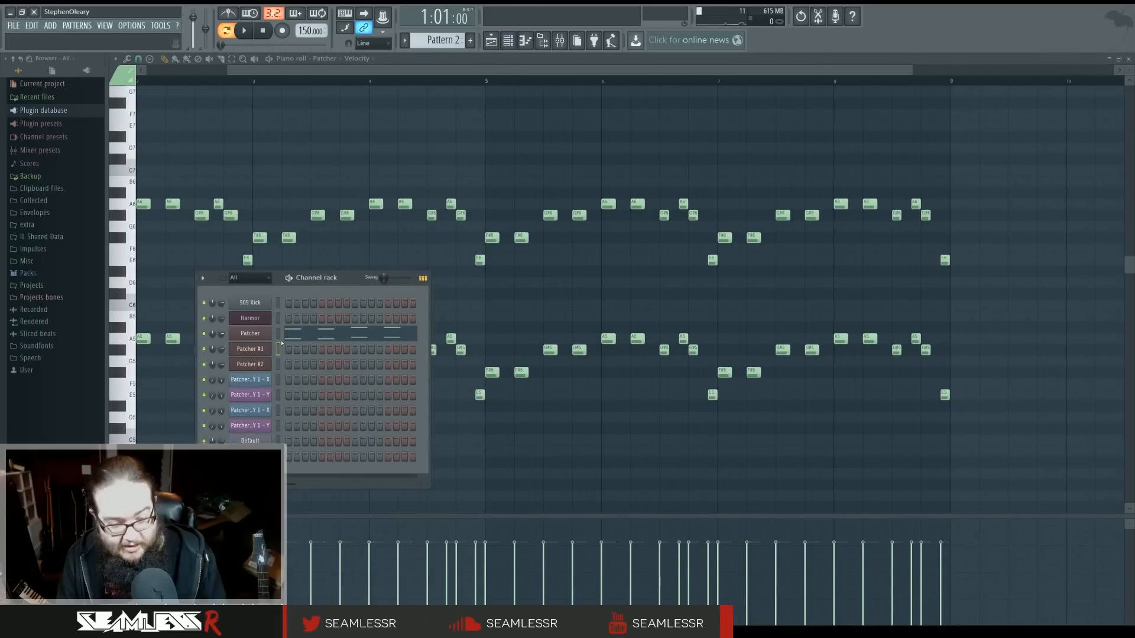
pyautogui.click(278, 349)
pyautogui.hotkey('ctrl', 'v')
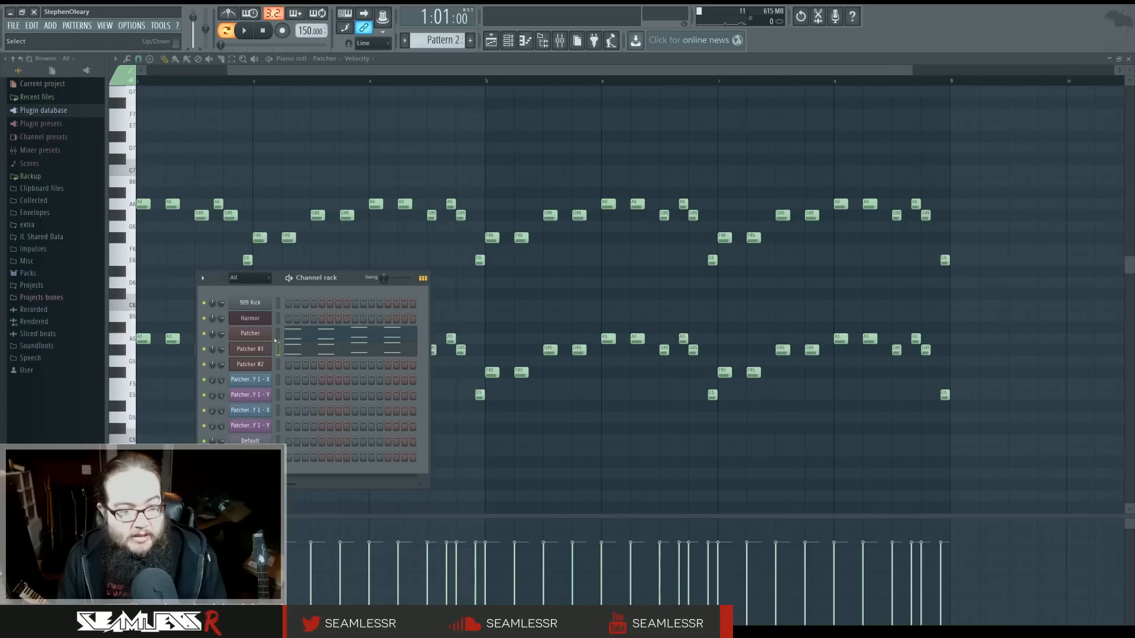
# Set the pitch frequency multiplier of the upper Harmor in Patcher #3 to 2.0000/1 while the pattern plays
pyautogui.click(242, 33)
pyautogui.click(259, 350)
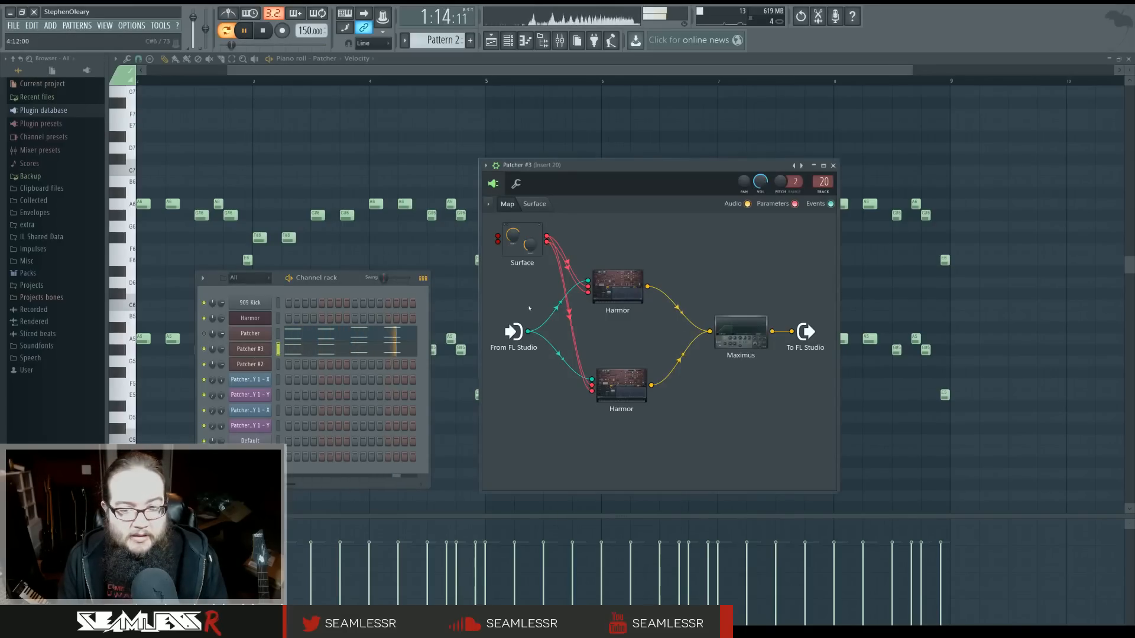
pyautogui.doubleClick(627, 288)
pyautogui.moveTo(457, 146); pyautogui.dragTo(568, 148)
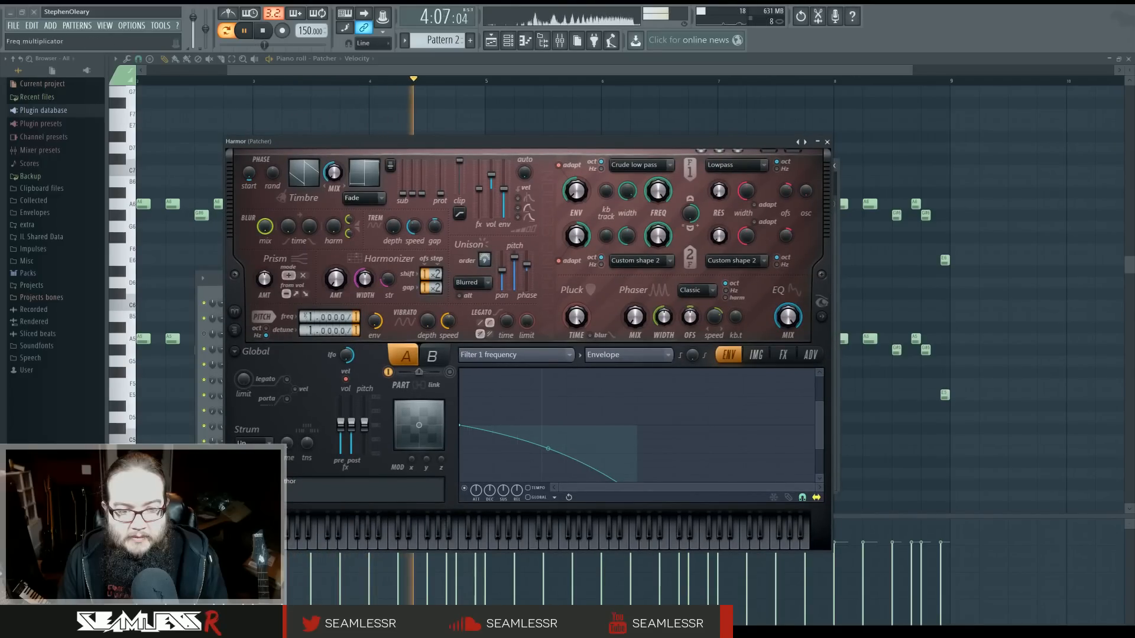
pyautogui.moveTo(306, 320); pyautogui.dragTo(305, 316)
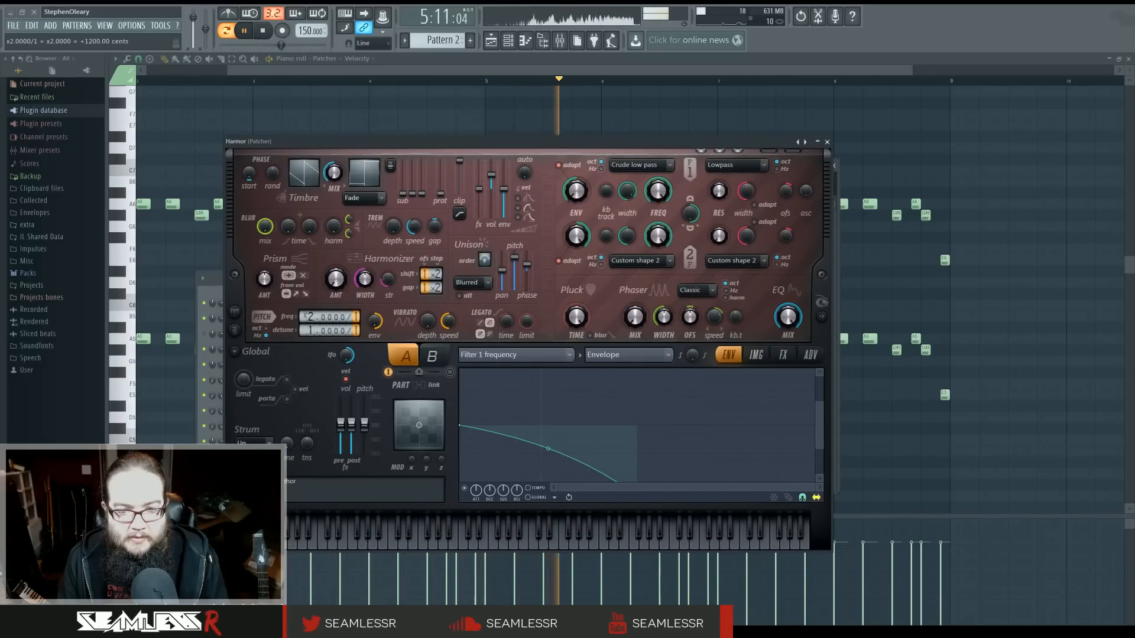
pyautogui.press('Escape')
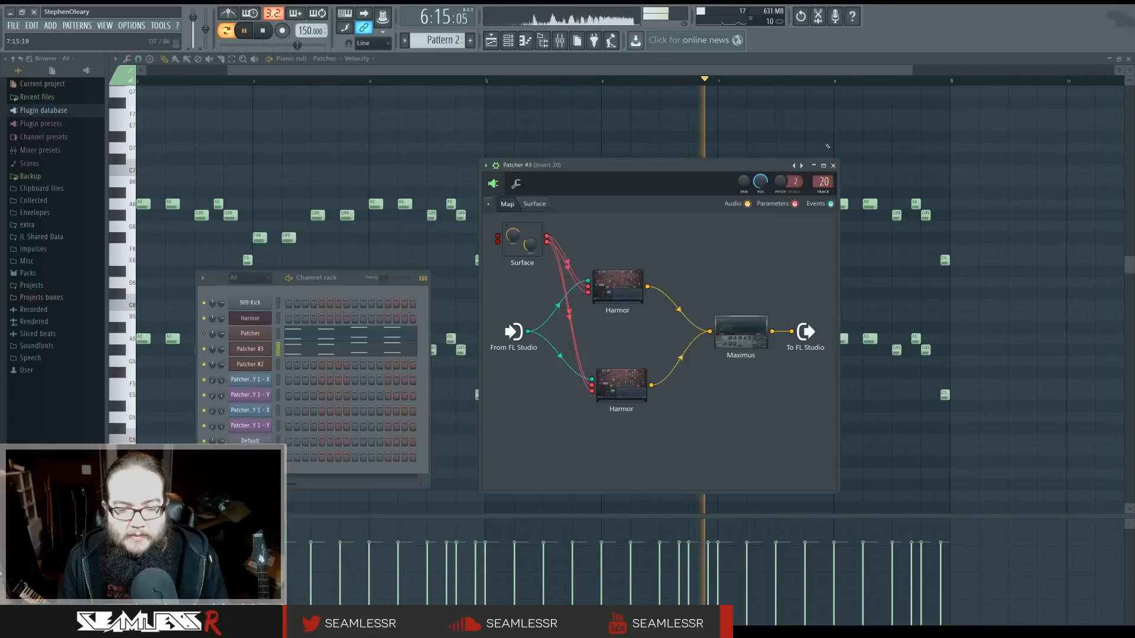
# Raise the unison pitch of the lower Harmor in Patcher #3 and set its frequency multiplier to 2.0000/1 during playback
pyautogui.press('space')
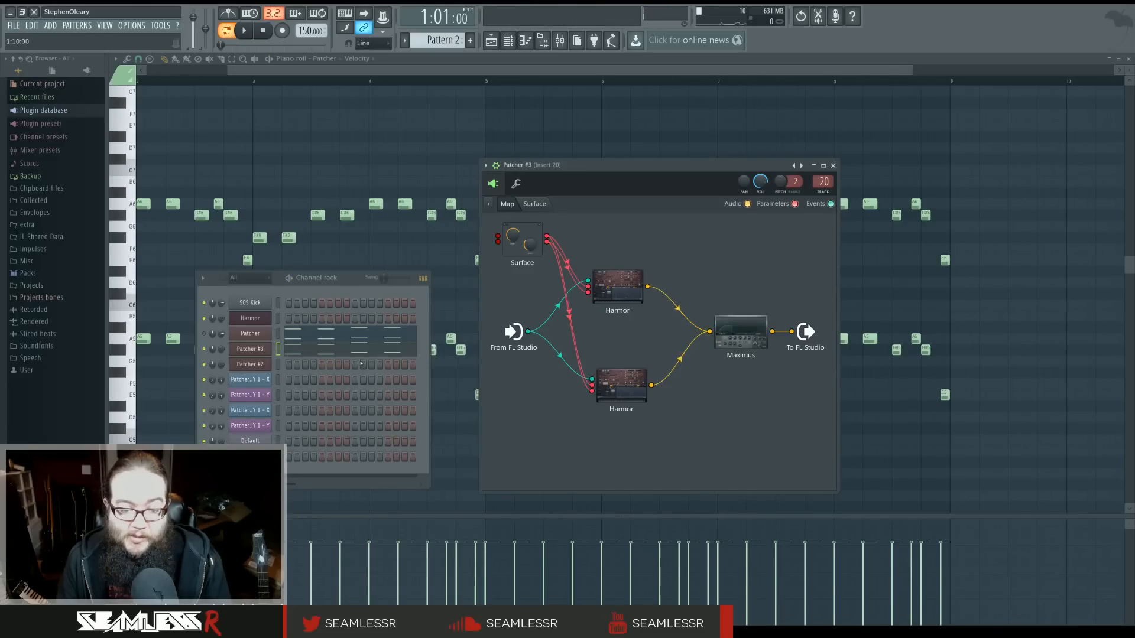
pyautogui.click(256, 353)
pyautogui.click(256, 353)
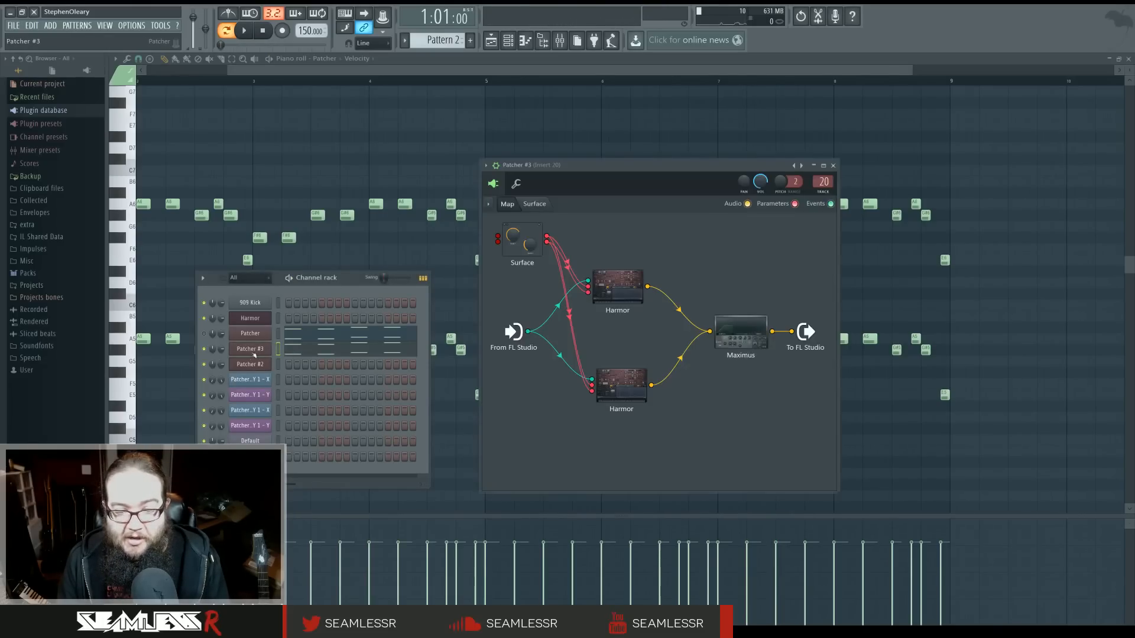
pyautogui.doubleClick(623, 384)
pyautogui.press('space')
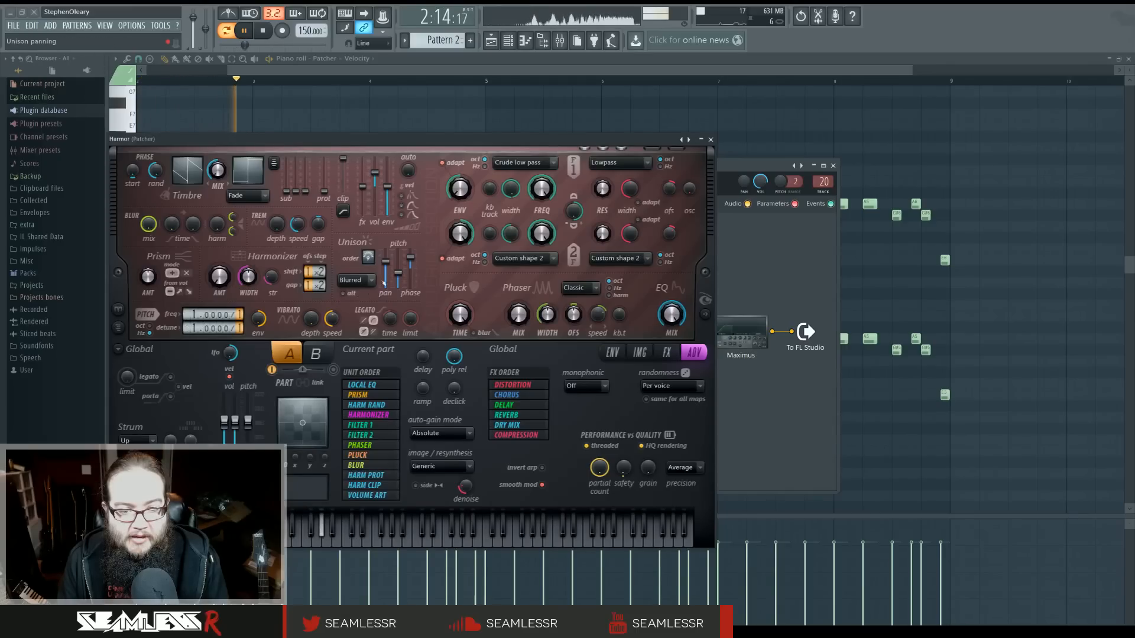
pyautogui.moveTo(398, 273); pyautogui.dragTo(399, 261)
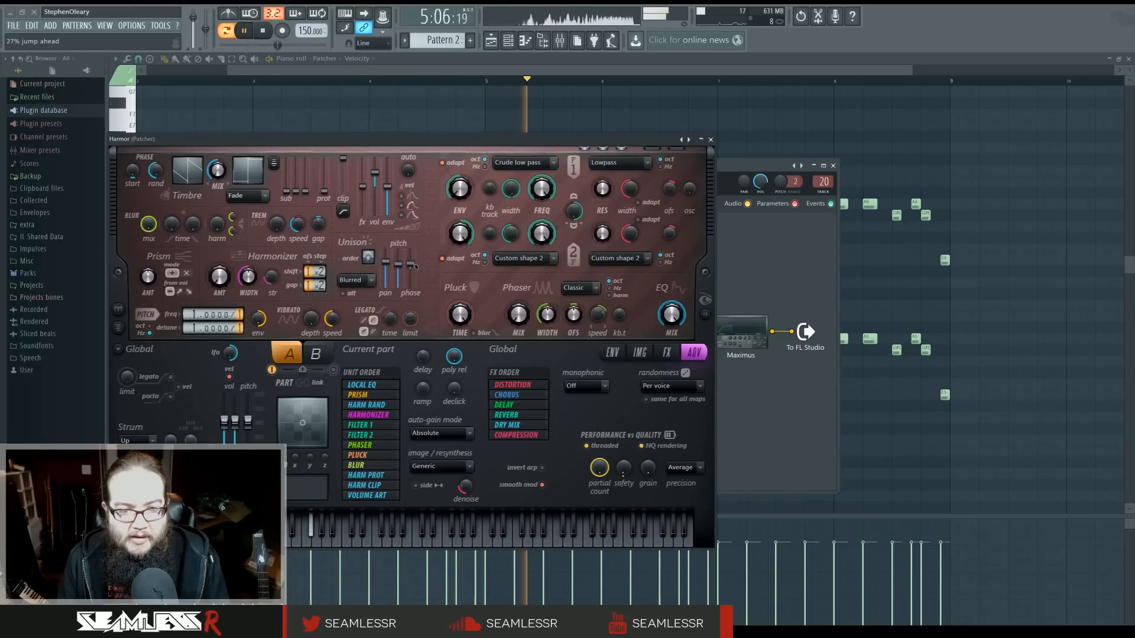
pyautogui.moveTo(186, 332); pyautogui.dragTo(189, 318)
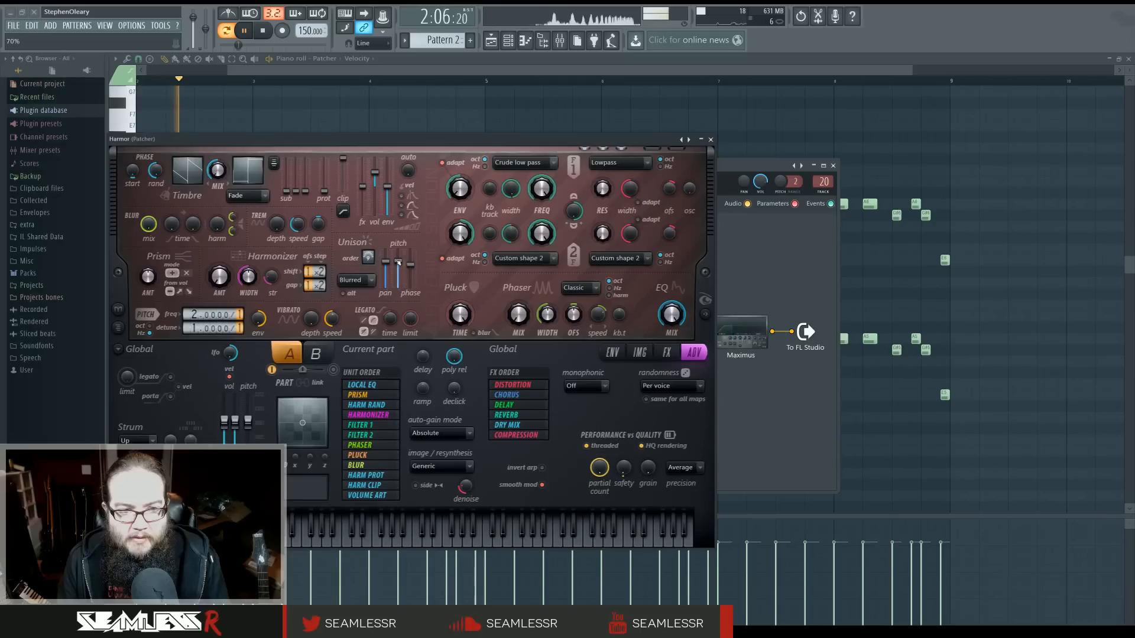
# Adjust the timbre mix and unison pitch of the lower Harmor in Patcher #3, and close its window
pyautogui.moveTo(218, 173); pyautogui.dragTo(218, 206)
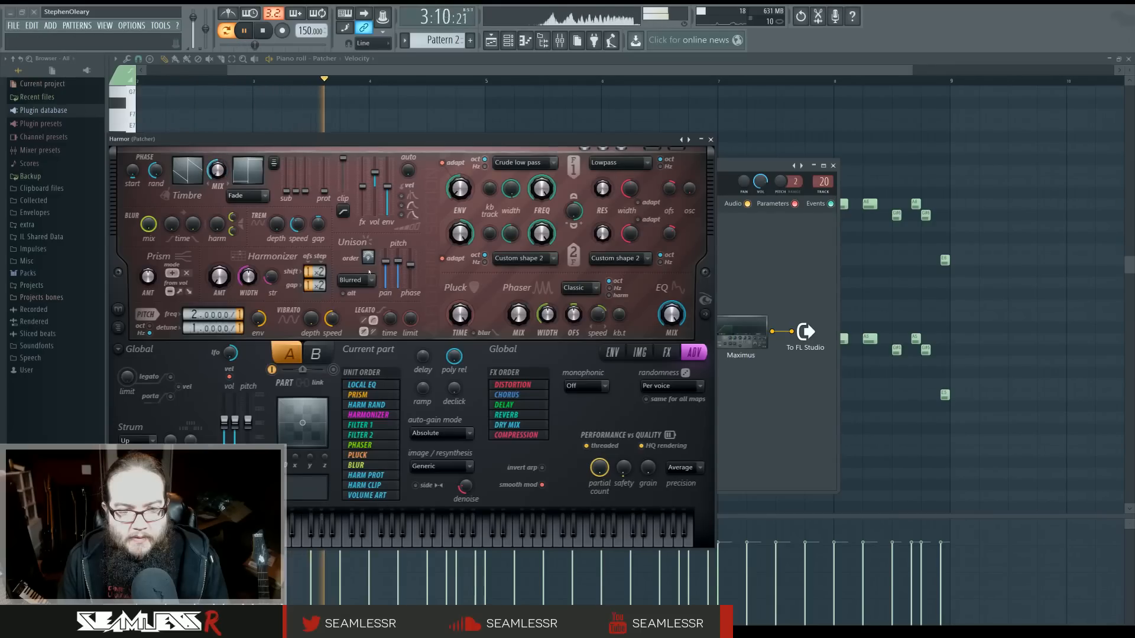
pyautogui.moveTo(399, 263); pyautogui.dragTo(401, 279)
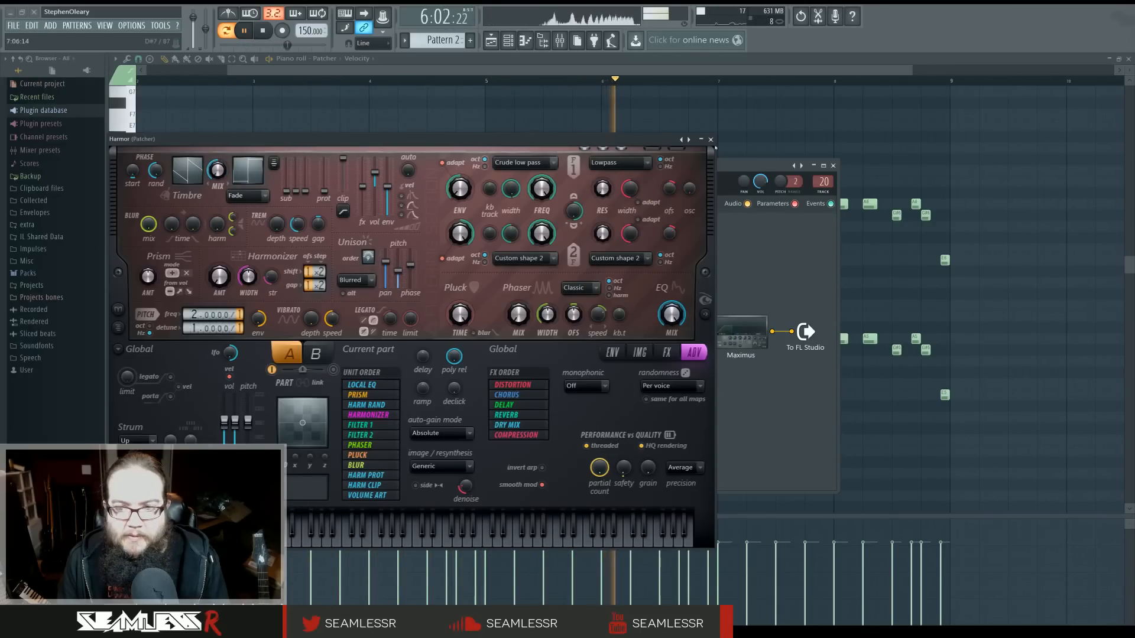
pyautogui.click(710, 140)
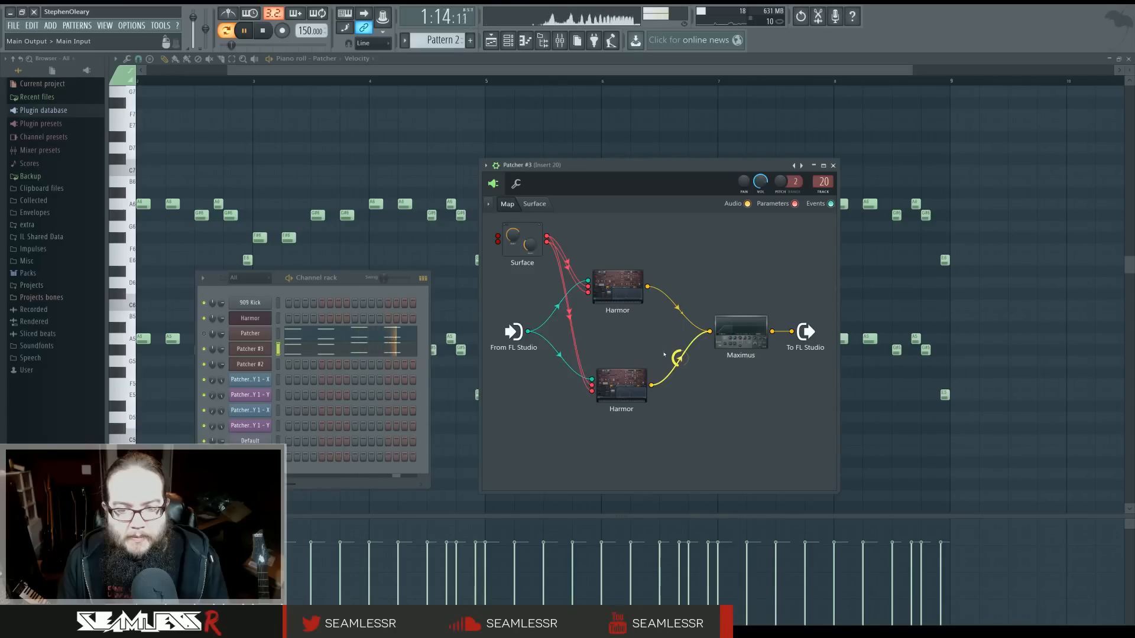
# Unmute the Patcher channel, clear the playlist's time selection and play the song from bar 17
pyautogui.press('space')
pyautogui.press('space')
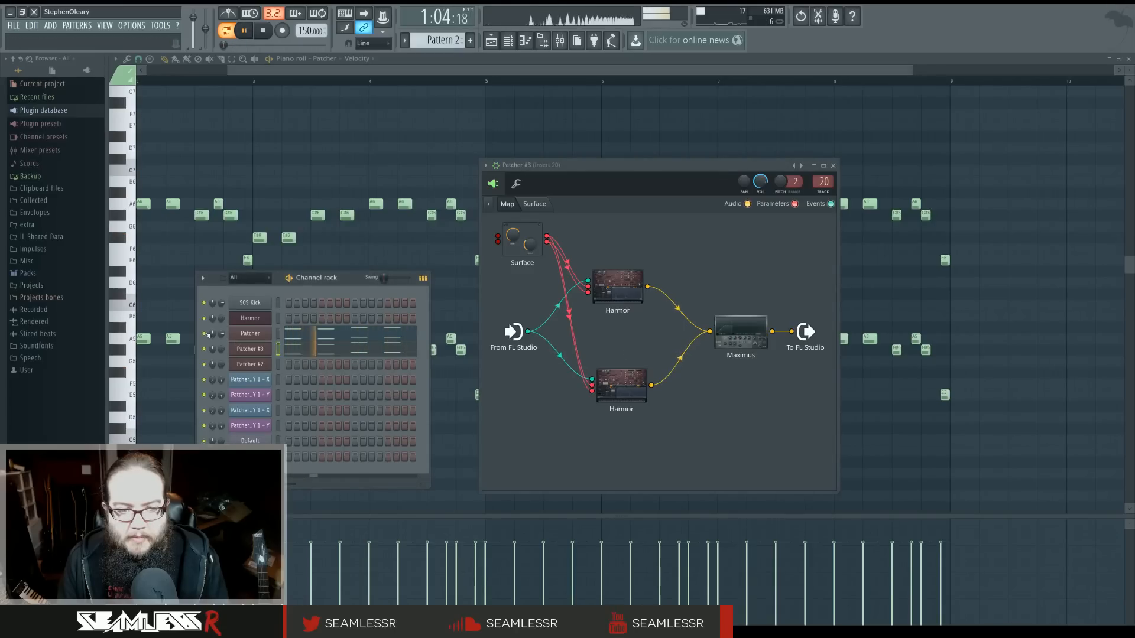
pyautogui.click(491, 40)
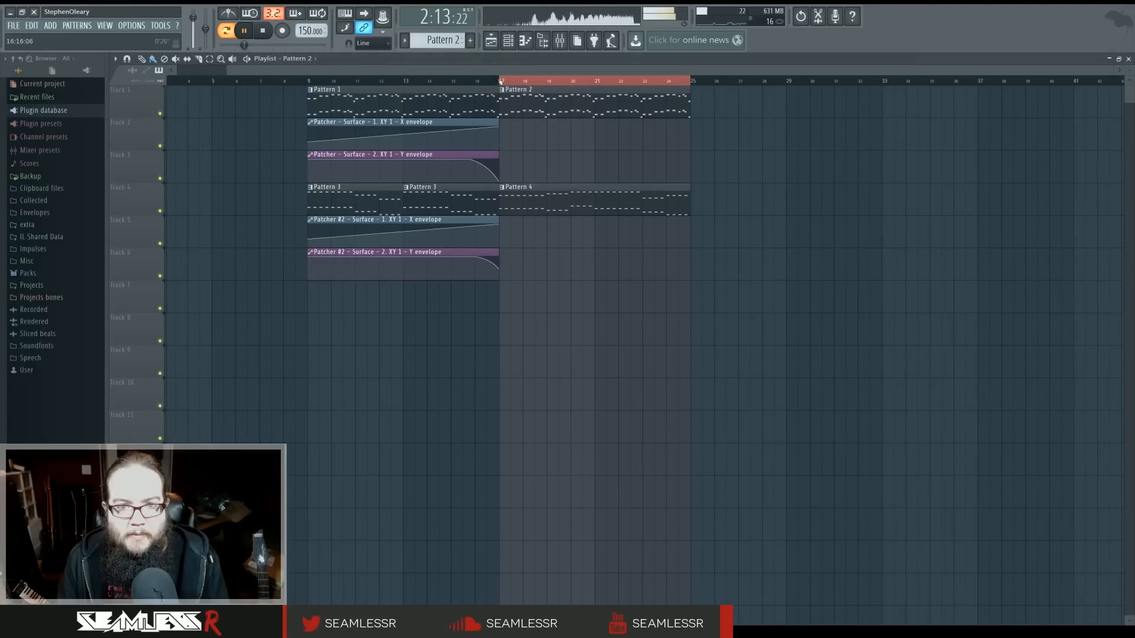
pyautogui.click(500, 81)
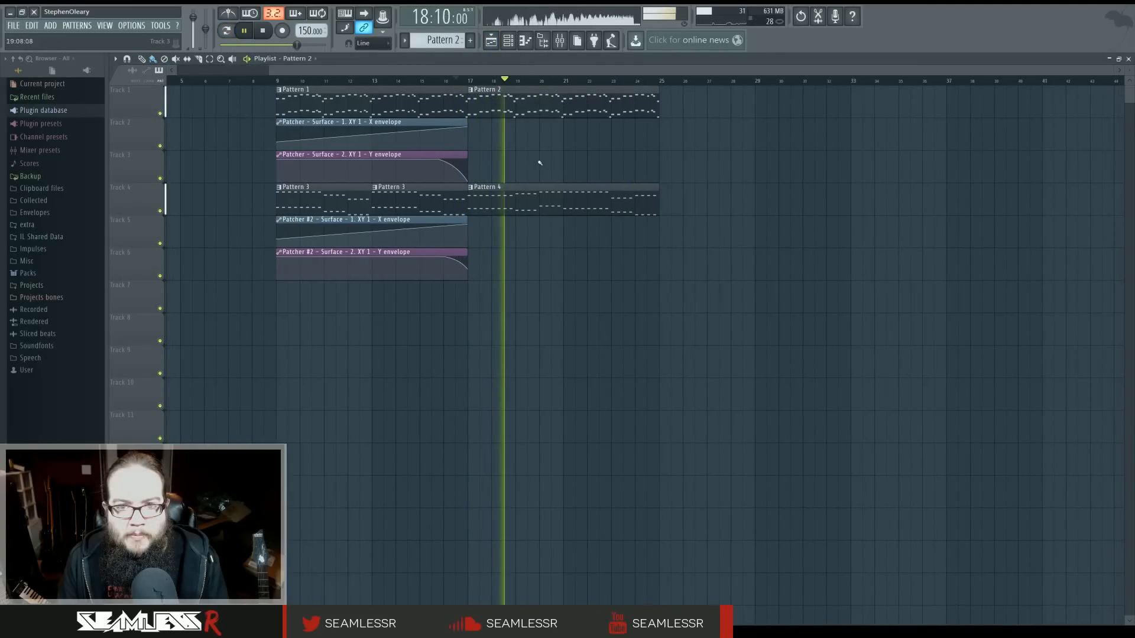
# Inspect the level in the Master track's Fruity Limiter and lower the volume of mixer Insert 20 during playback
pyautogui.press('F9')
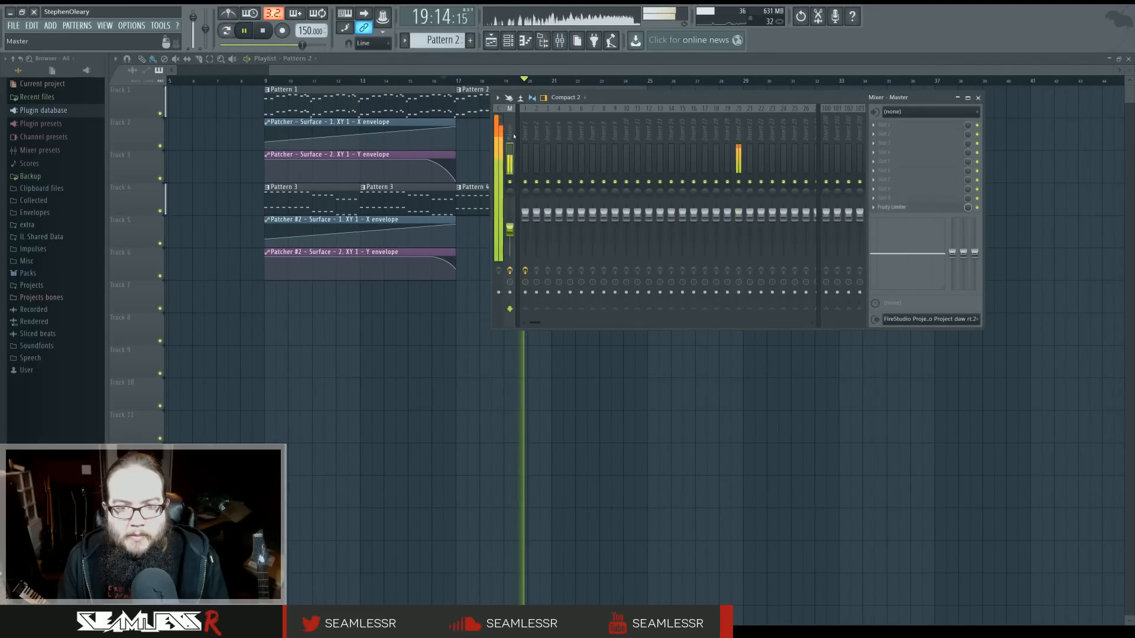
pyautogui.click(891, 207)
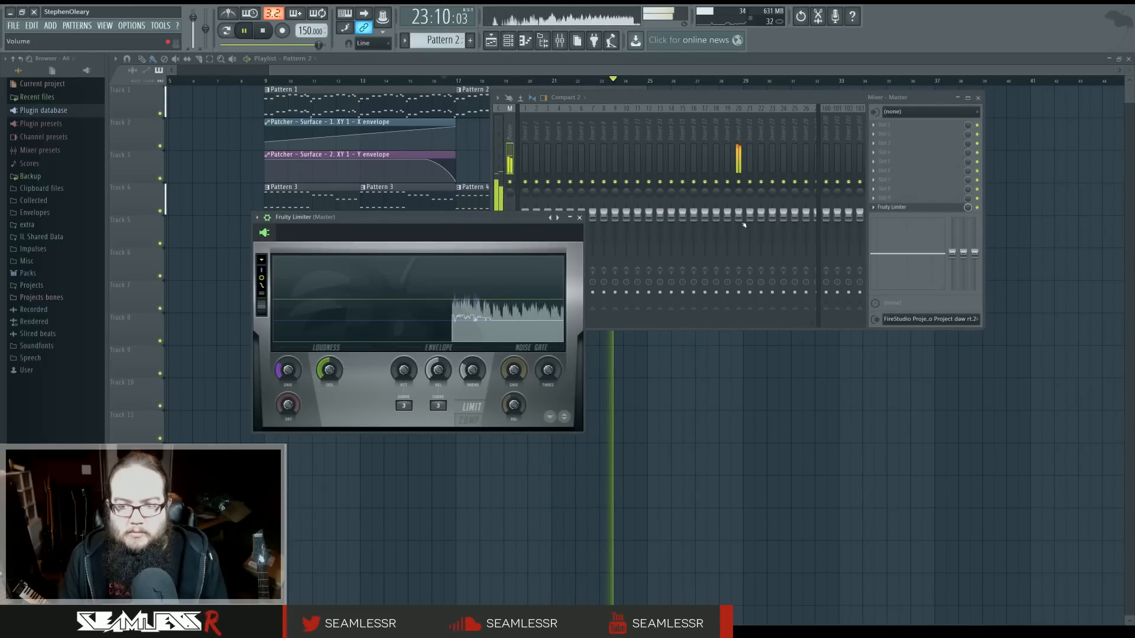
pyautogui.moveTo(744, 224); pyautogui.dragTo(744, 238)
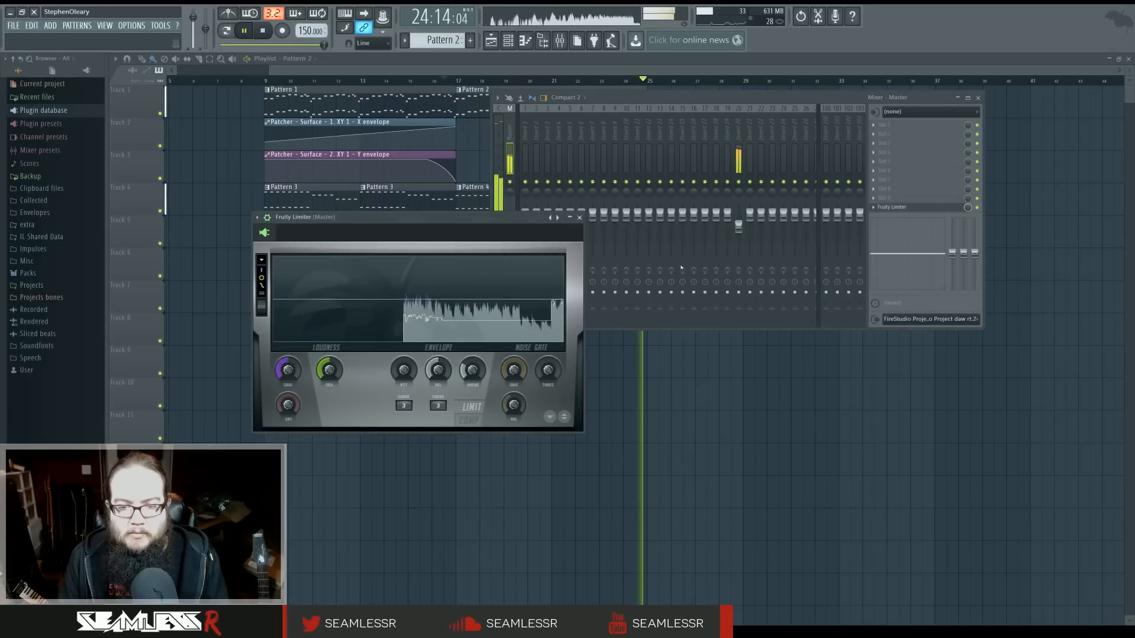
pyautogui.click(739, 228)
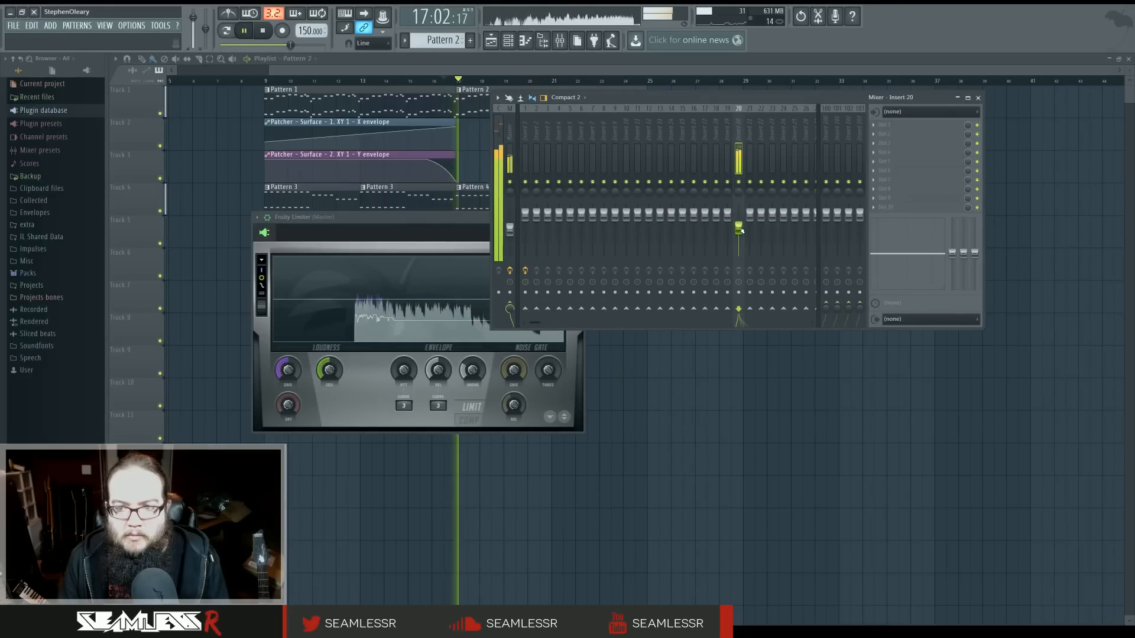
# Replace the Pattern 1 clip at bar 9 on Track 1 with a Pattern 2 clip and play the song
pyautogui.click(432, 85)
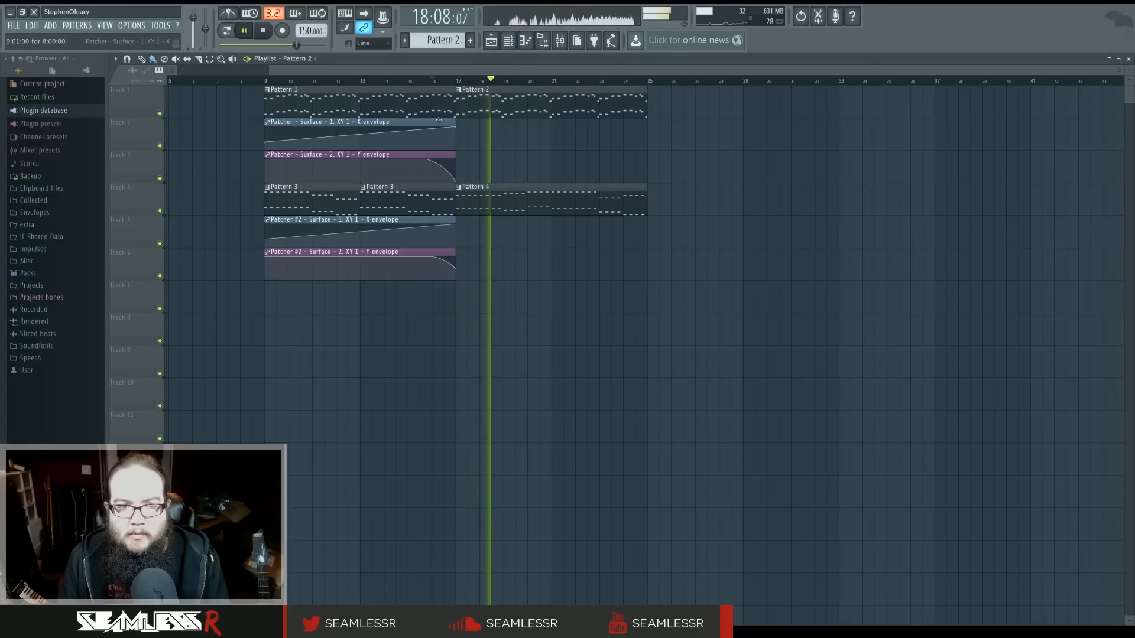
pyautogui.press('space')
pyautogui.rightClick(294, 103)
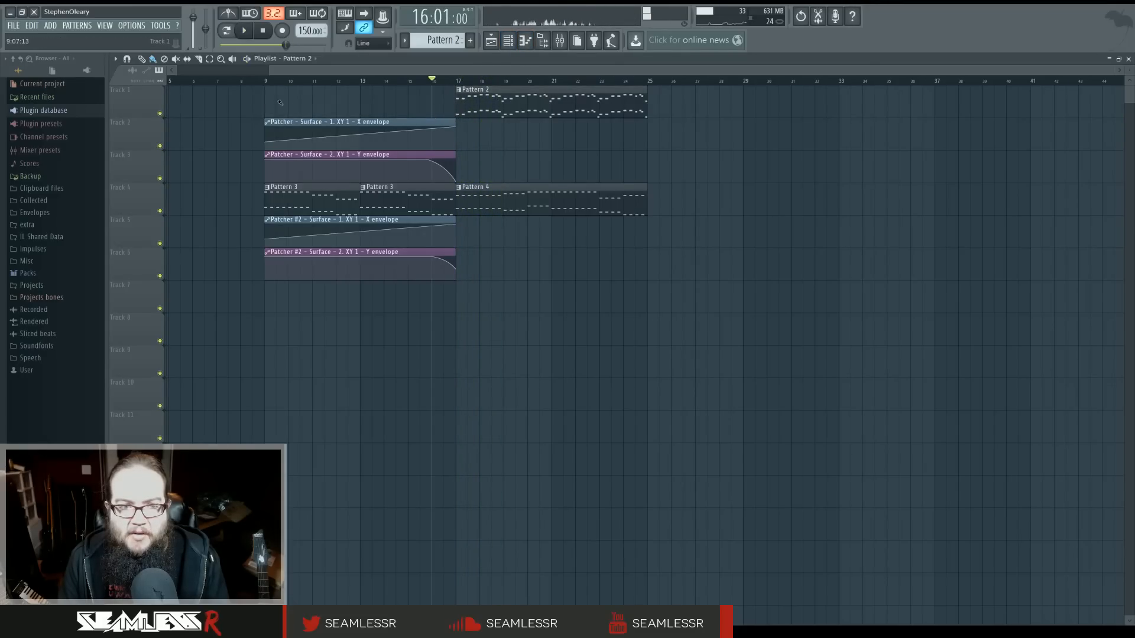
pyautogui.click(280, 103)
pyautogui.press('space')
# Link the X axis of XY 1 on Patcher #3's surface to the "Patcher - Surface - 1. XY 1 - X" automation clip
pyautogui.click(514, 42)
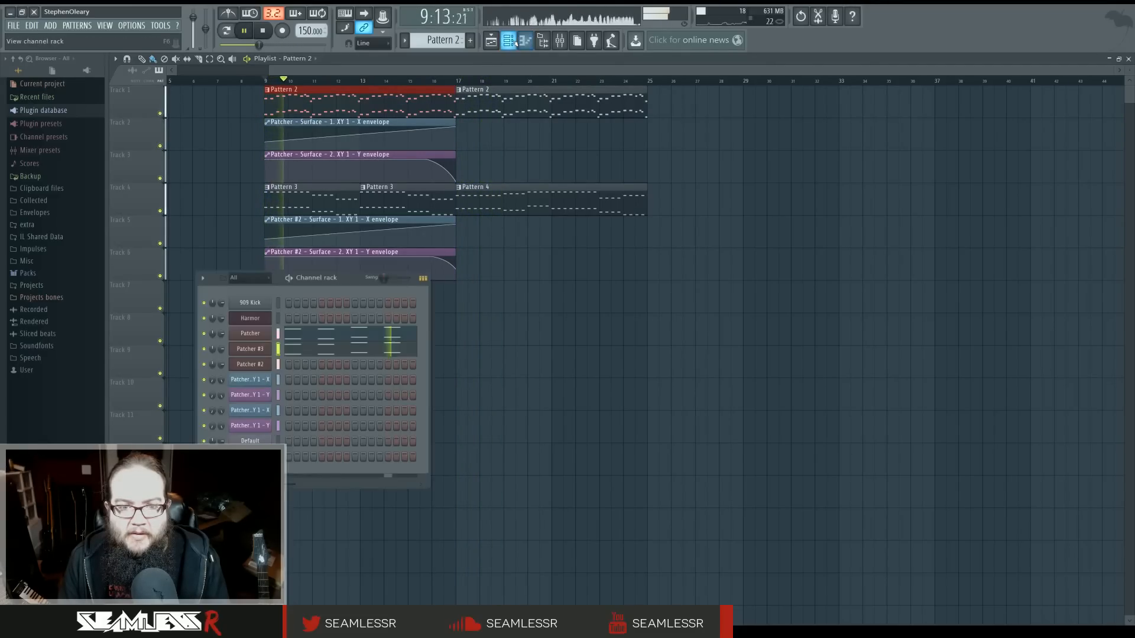
pyautogui.press('space')
pyautogui.click(250, 349)
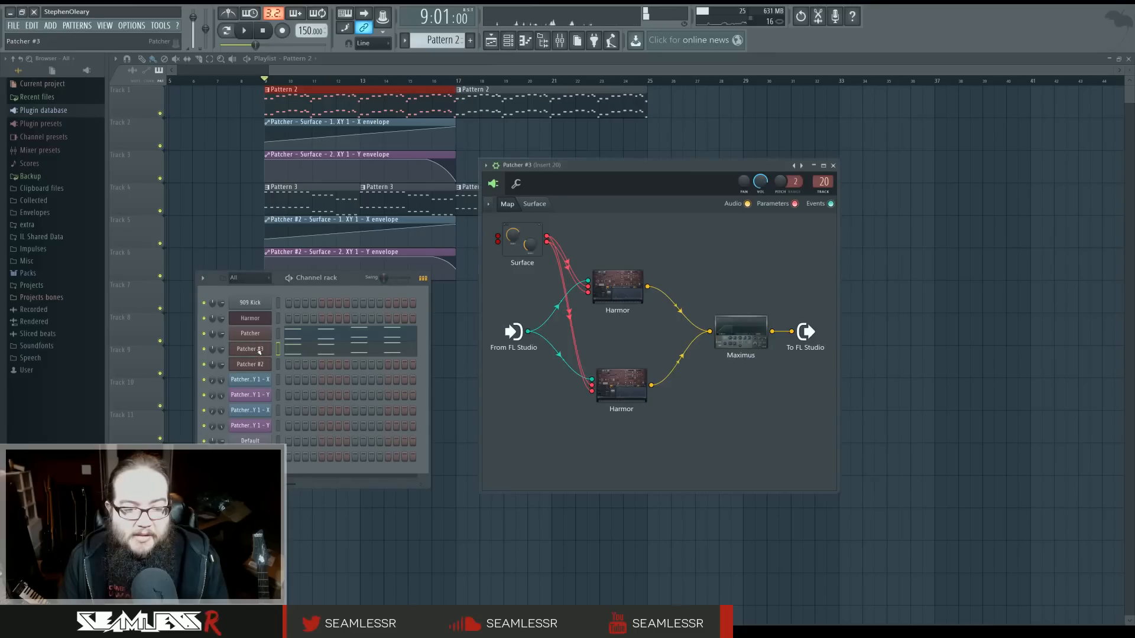
pyautogui.doubleClick(526, 239)
pyautogui.rightClick(637, 346)
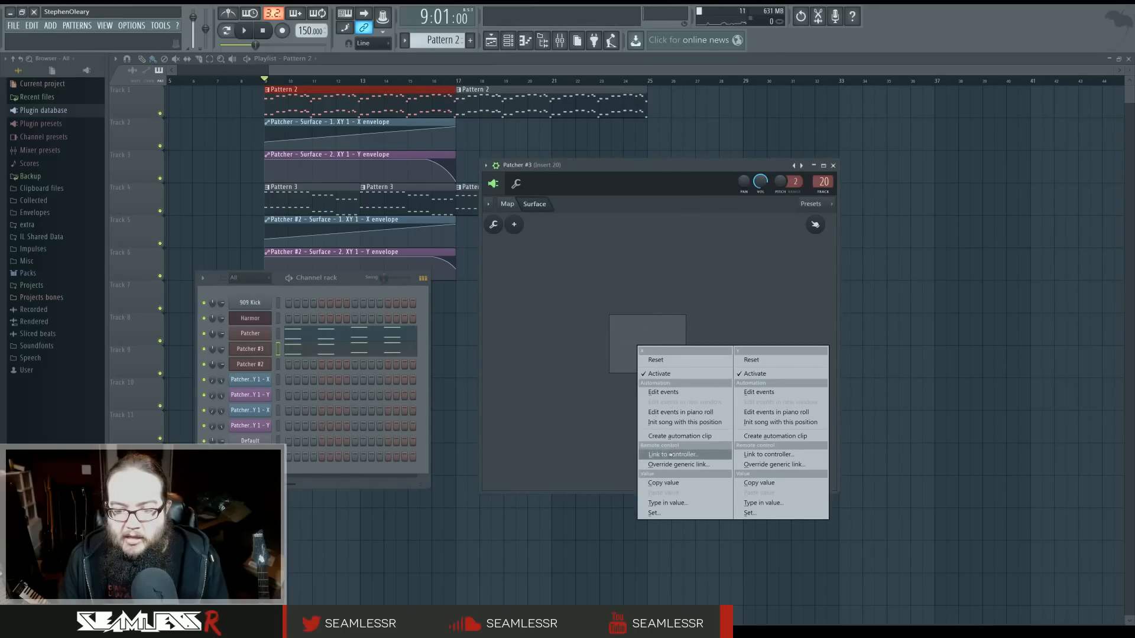
pyautogui.click(671, 455)
pyautogui.click(562, 316)
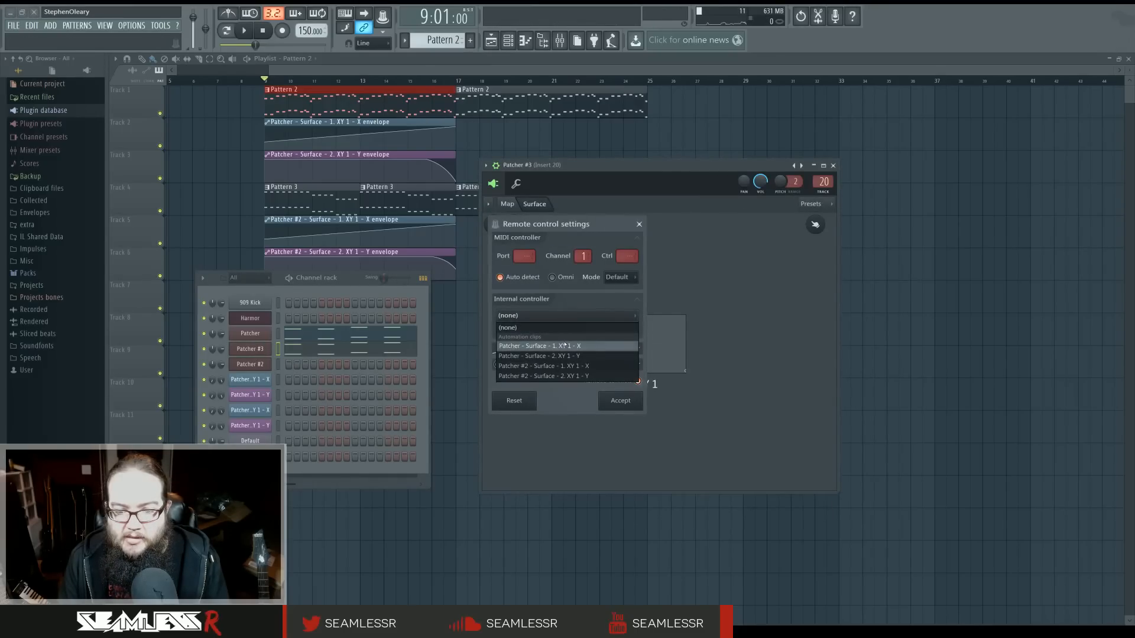
pyautogui.click(565, 347)
pyautogui.click(619, 401)
# Link the Y axis of Patcher #3's XY 1 pad to the "Patcher - Surface - 2. XY 1 - Y" automation clip and play the song
pyautogui.rightClick(634, 353)
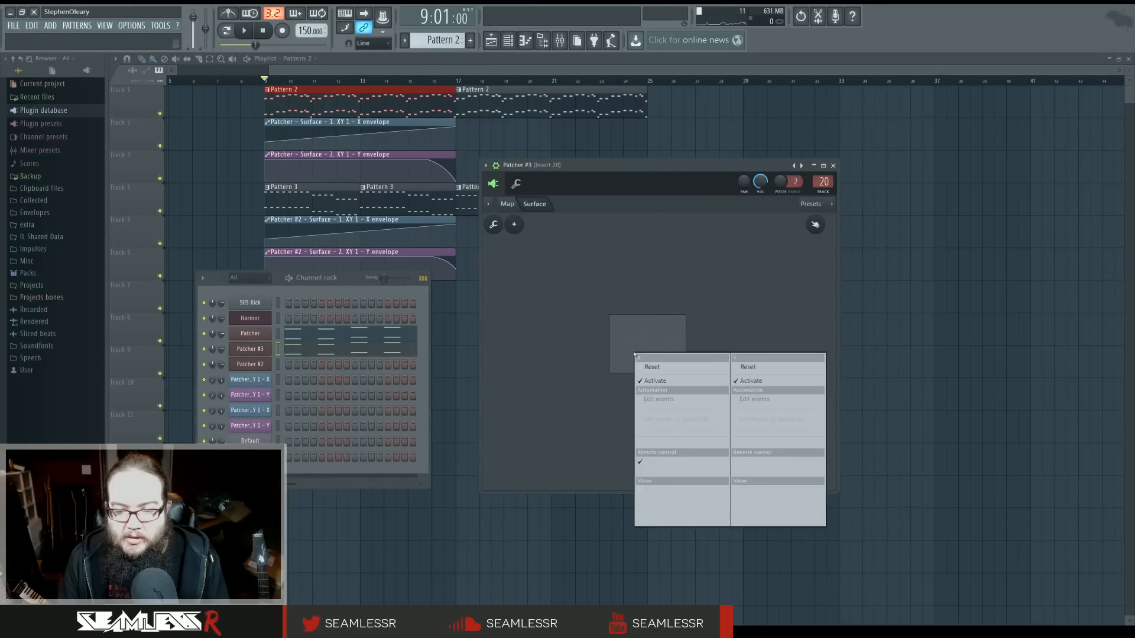
pyautogui.click(753, 462)
pyautogui.click(561, 316)
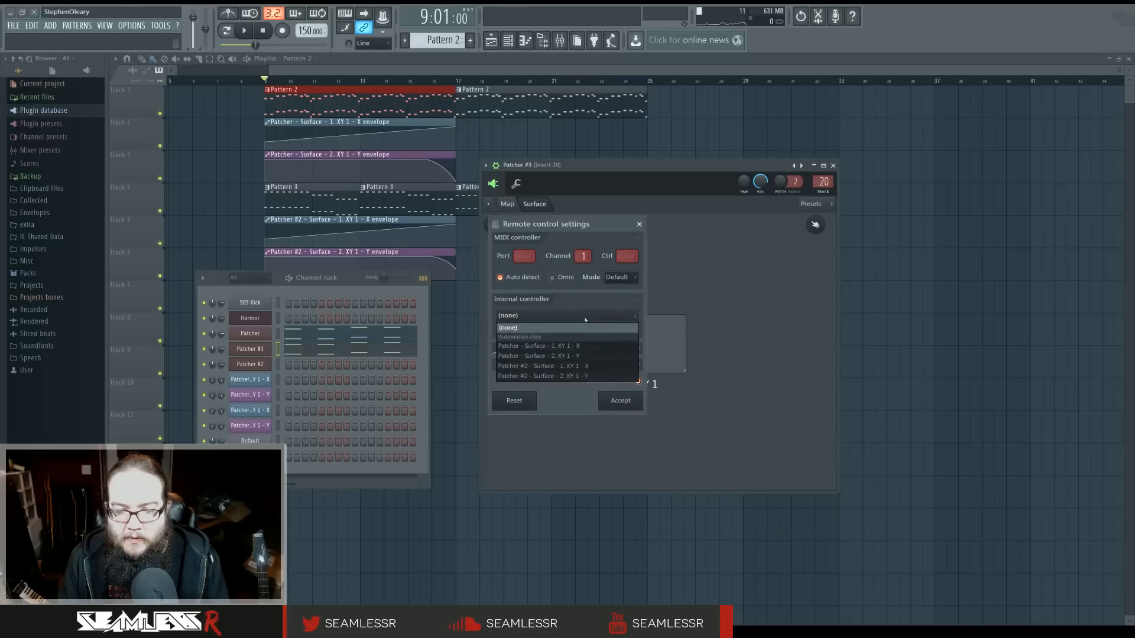
pyautogui.click(564, 355)
pyautogui.click(619, 399)
pyautogui.press('space')
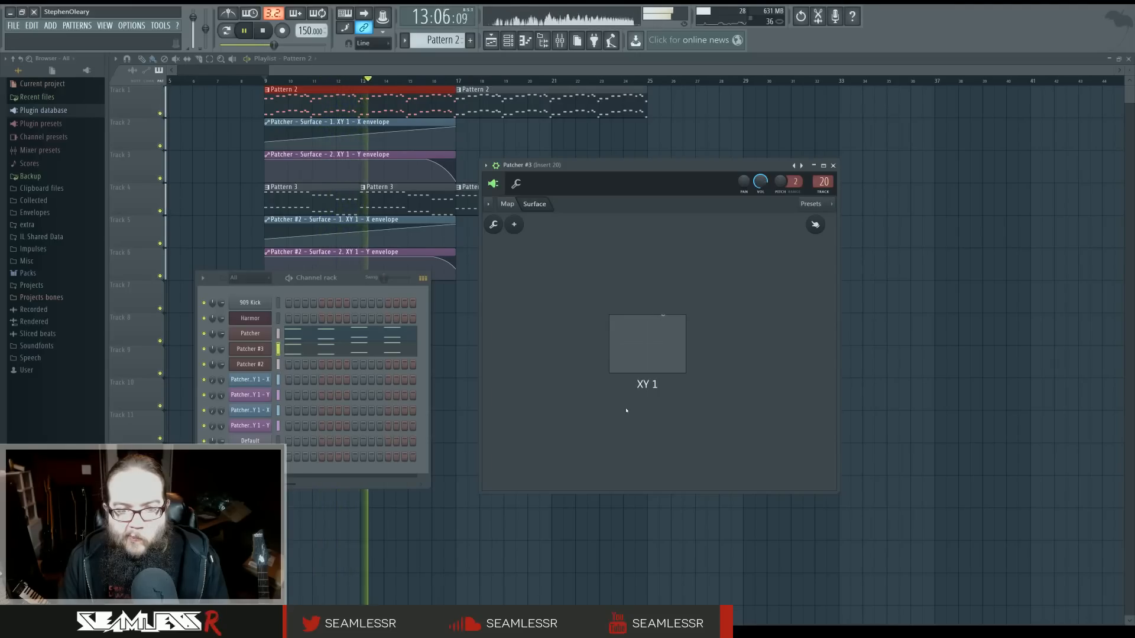
# Look over the mixer and Patcher #2, close the open windows and open the Pattern 4 clip in the piano roll
pyautogui.press('F12')
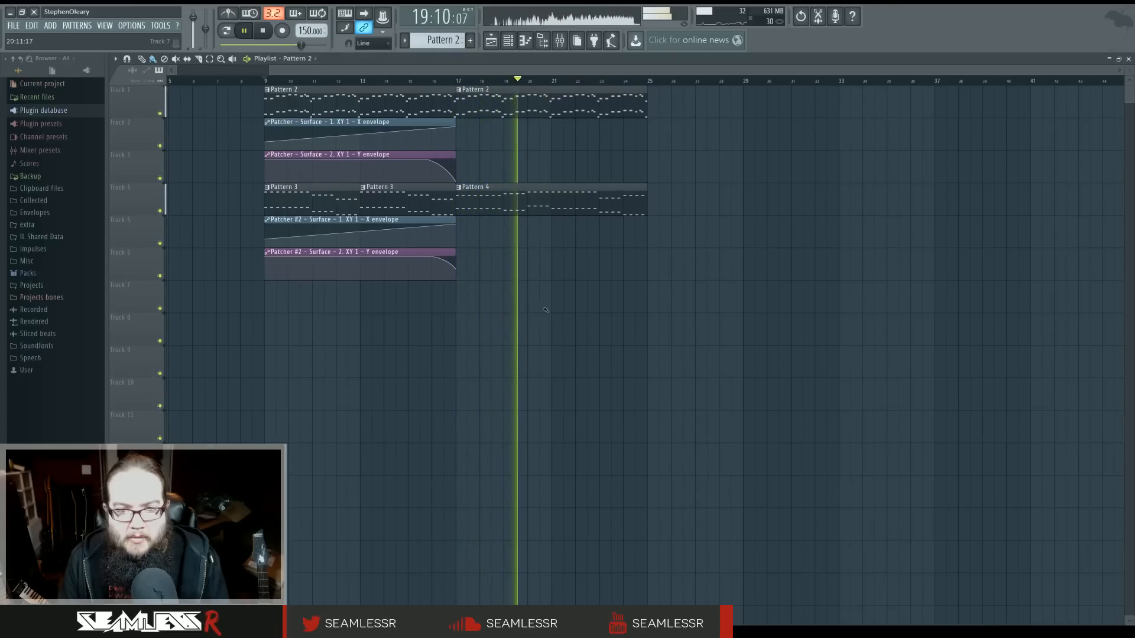
pyautogui.click(560, 40)
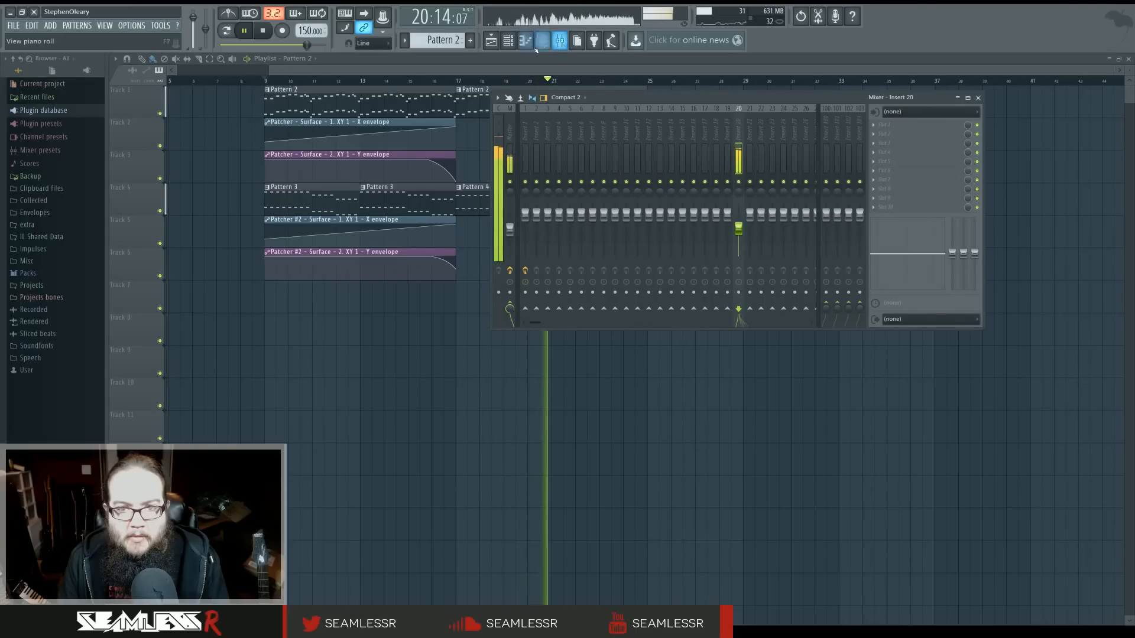
pyautogui.click(508, 40)
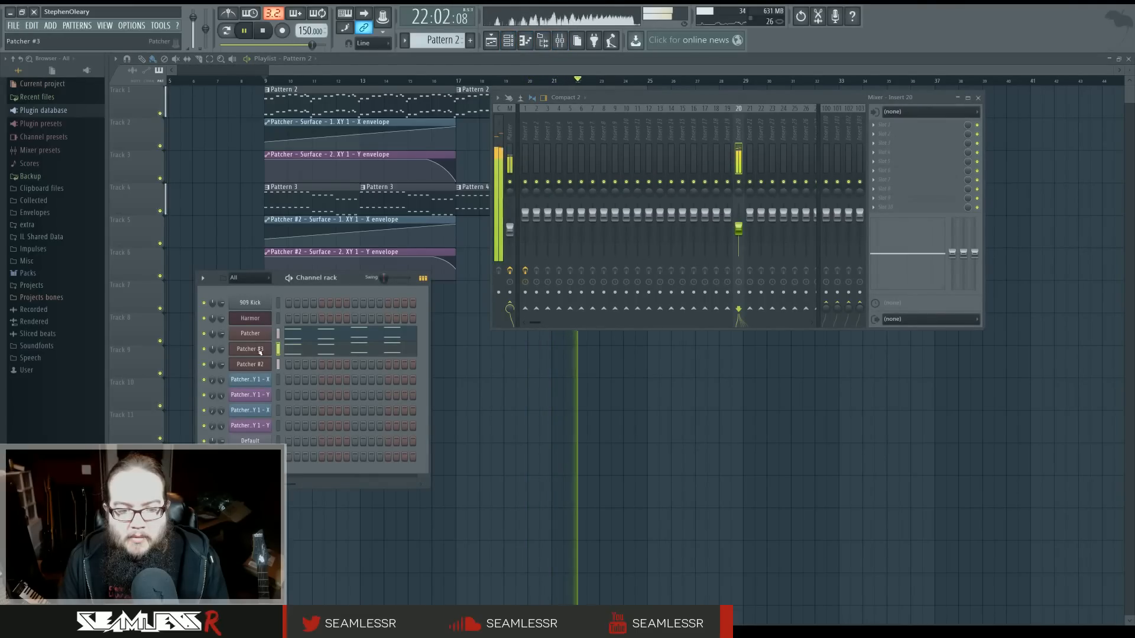
pyautogui.click(263, 370)
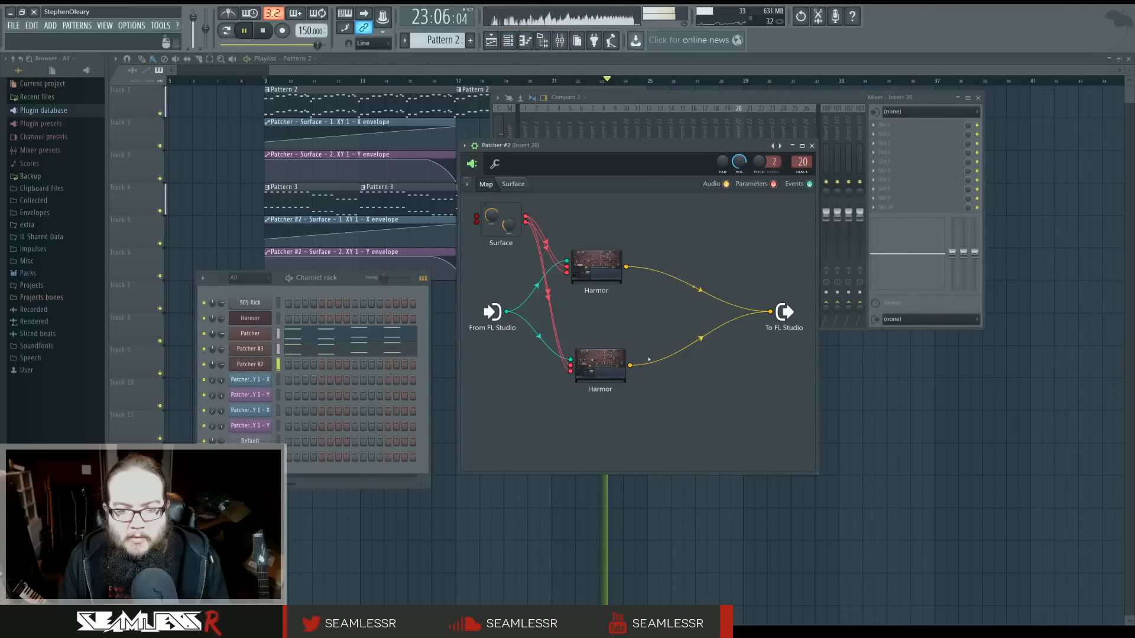
pyautogui.press('F12')
pyautogui.doubleClick(520, 187)
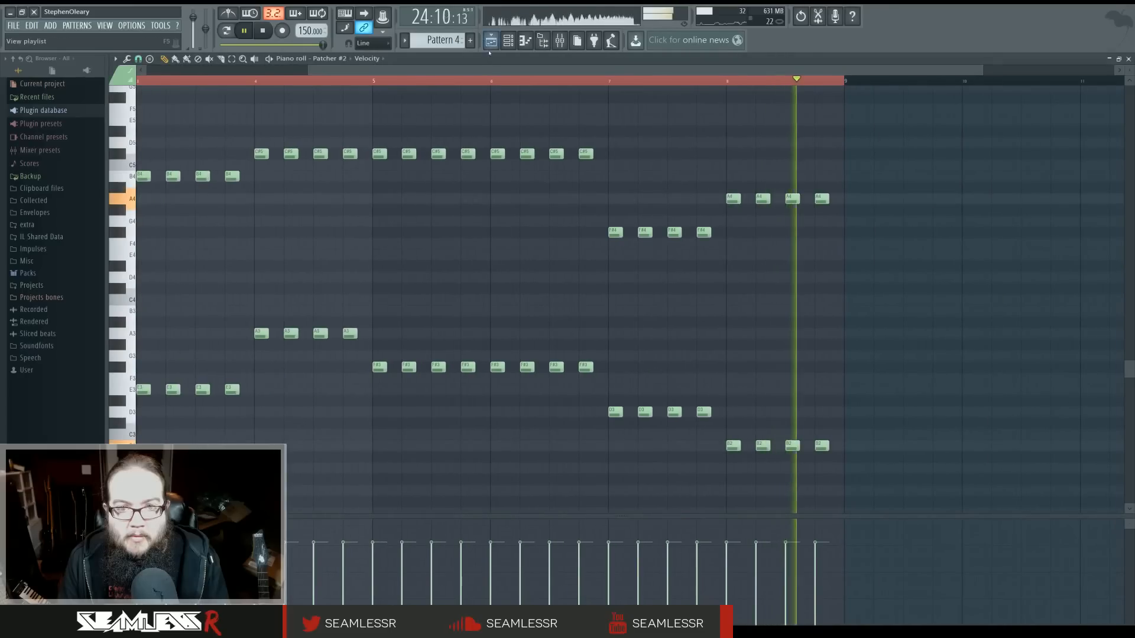
# Restart playback and route the Patcher #2 channel to mixer track 21
pyautogui.click(508, 40)
pyautogui.press('space')
pyautogui.press('space')
pyautogui.click(250, 364)
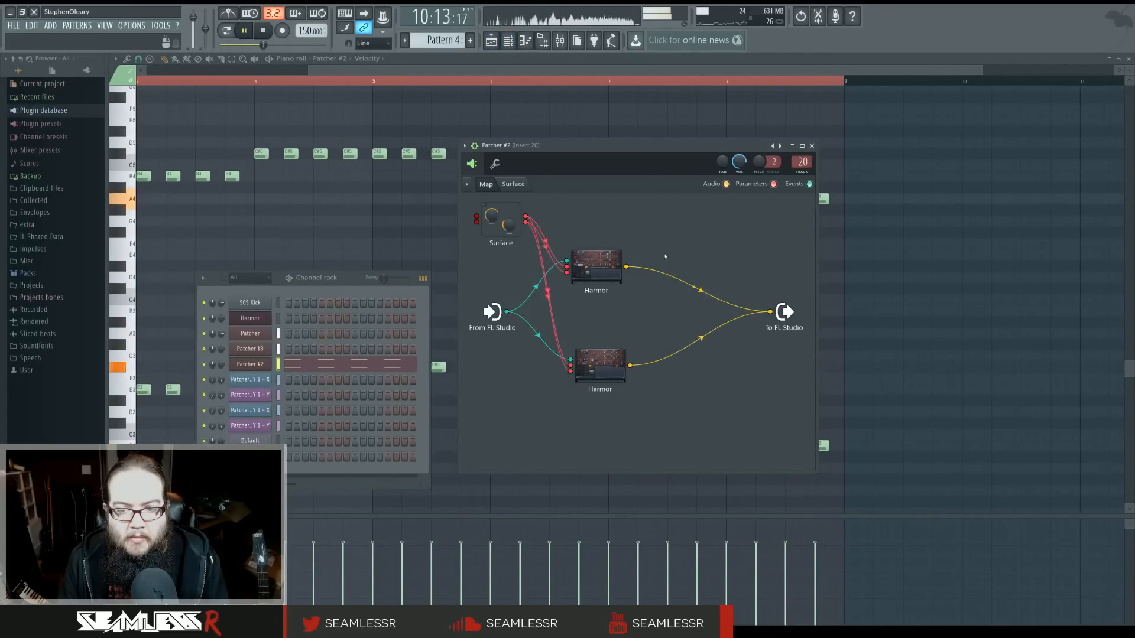
pyautogui.doubleClick(802, 162)
pyautogui.moveTo(802, 161); pyautogui.dragTo(802, 157)
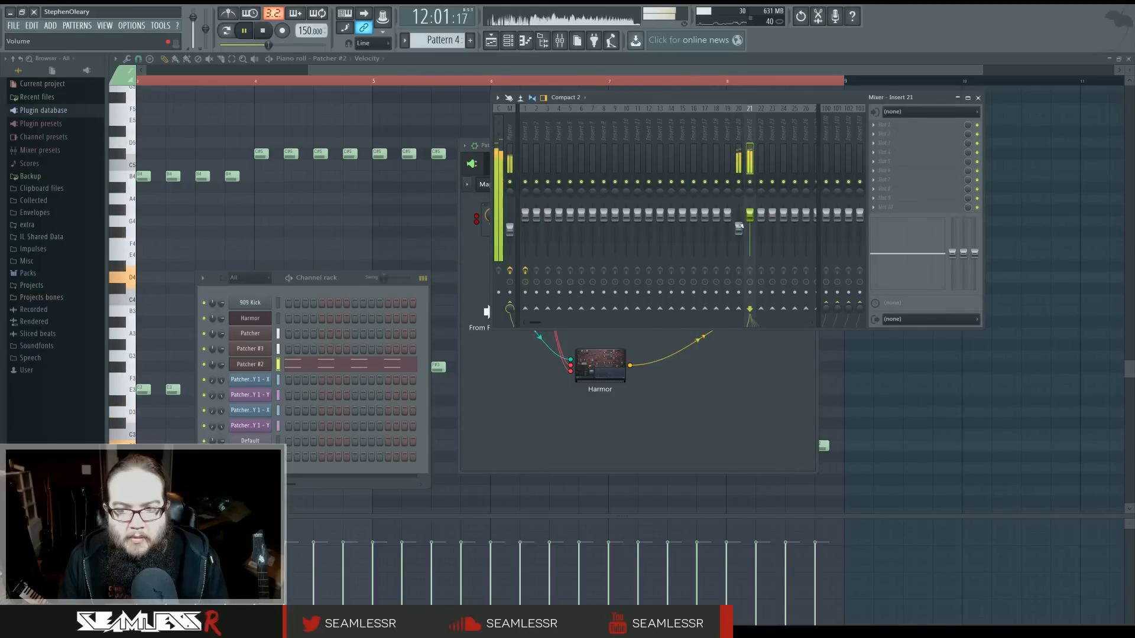
# Lower mixer Insert 21 to about -3.9 dB and check the level in the Master track's Fruity Limiter
pyautogui.moveTo(750, 224); pyautogui.dragTo(751, 227)
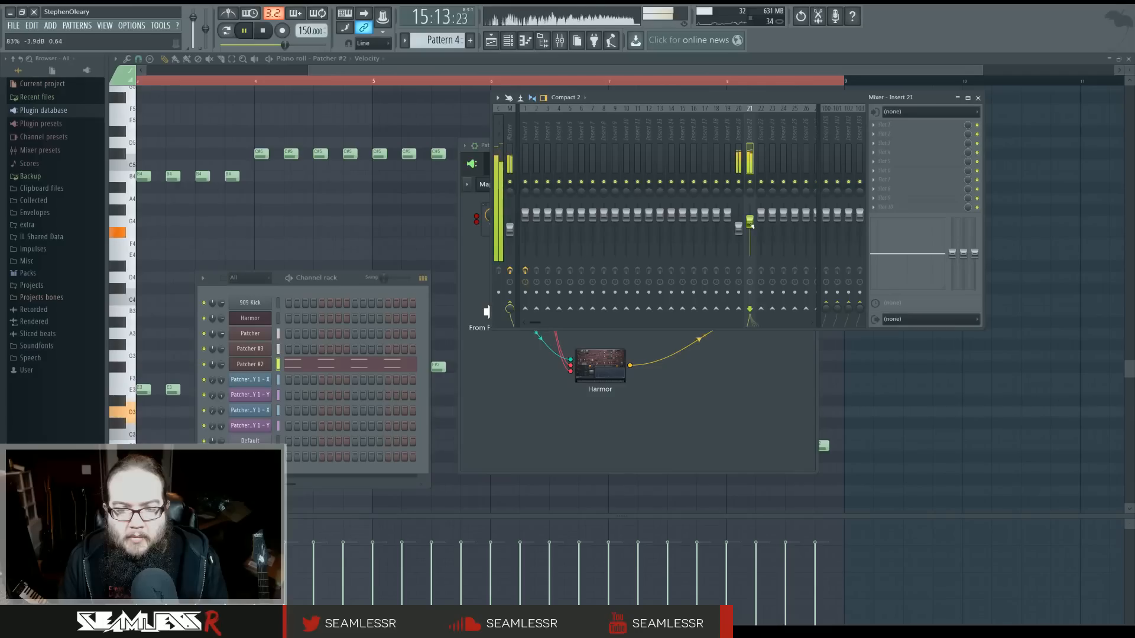
pyautogui.click(512, 137)
pyautogui.click(900, 208)
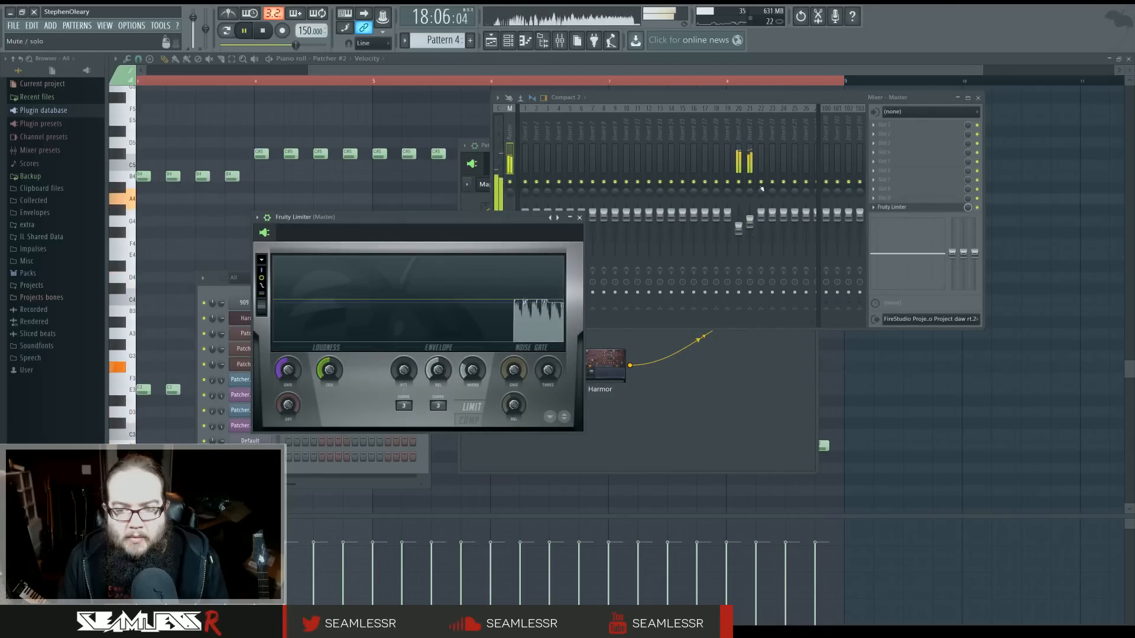
pyautogui.click(748, 130)
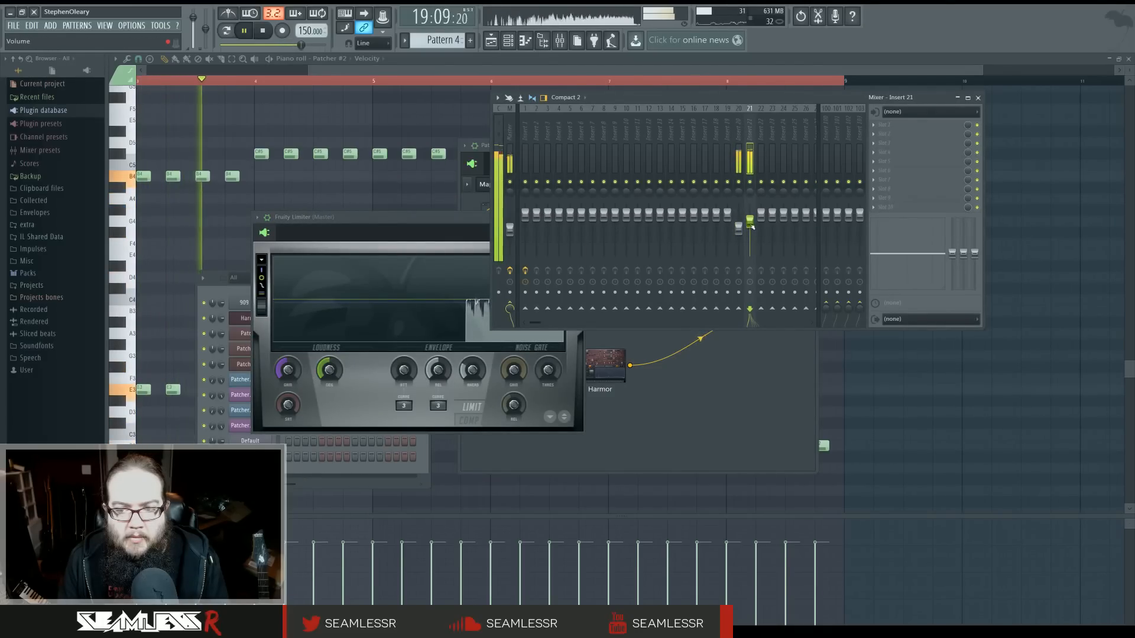
# Return to the playlist, stop playback and set the song position to bar 17
pyautogui.click(492, 40)
pyautogui.moveTo(570, 274); pyautogui.dragTo(633, 282)
pyautogui.press('space')
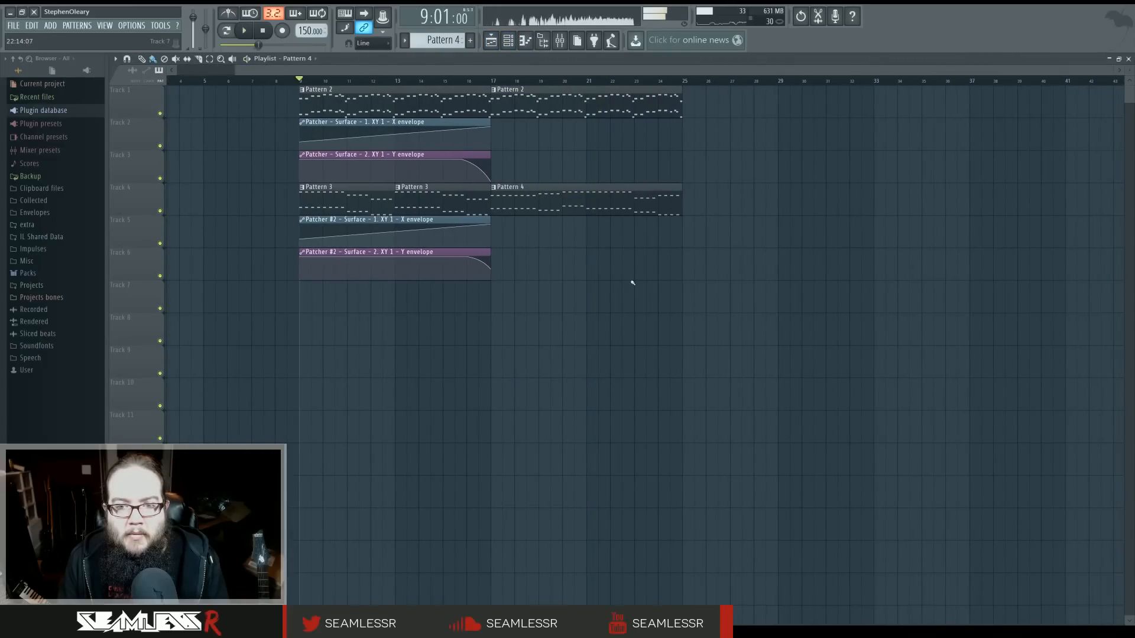
pyautogui.click(509, 40)
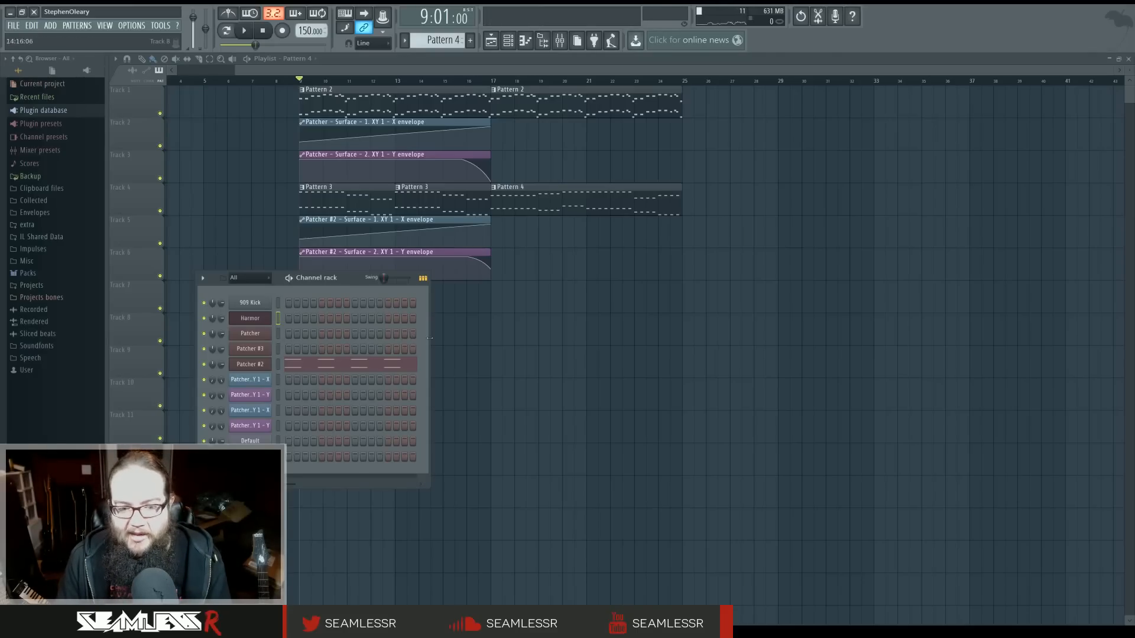
pyautogui.press('F6')
pyautogui.click(491, 81)
pyautogui.moveTo(590, 322); pyautogui.dragTo(529, 307)
# Delete the Default channel and the channel below it from the channel rack
pyautogui.click(508, 40)
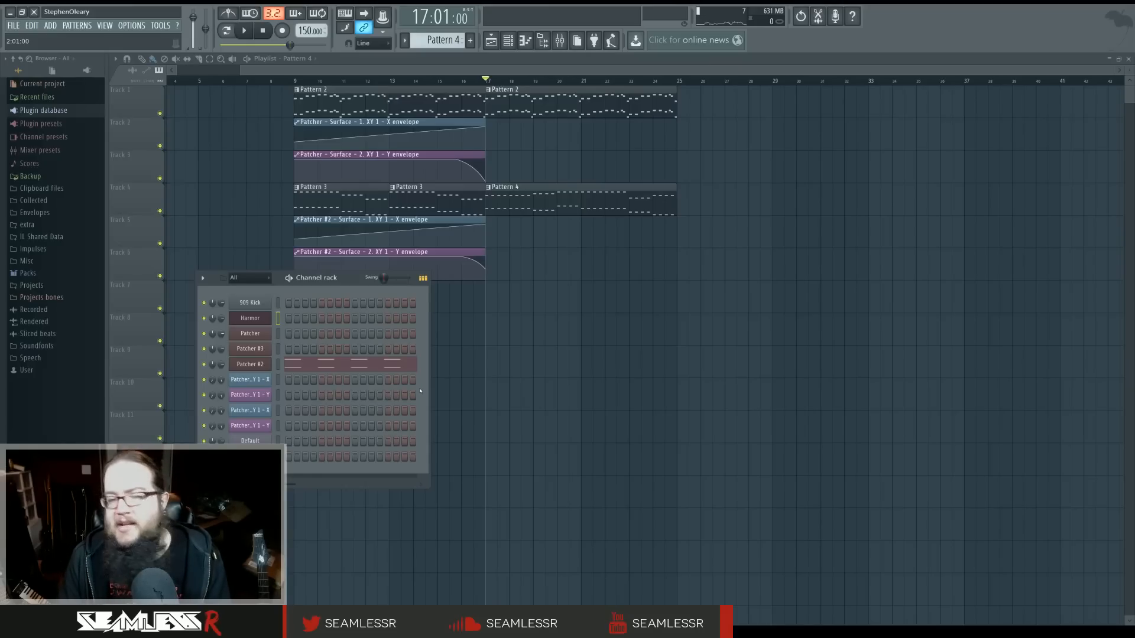
pyautogui.press('F8')
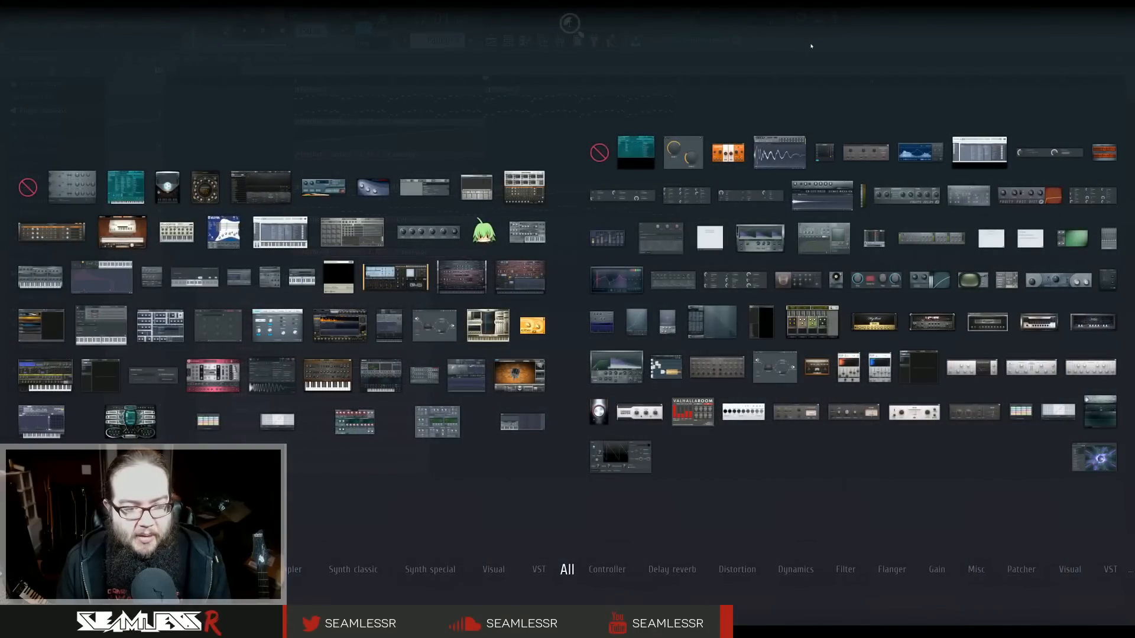
pyautogui.press('F8')
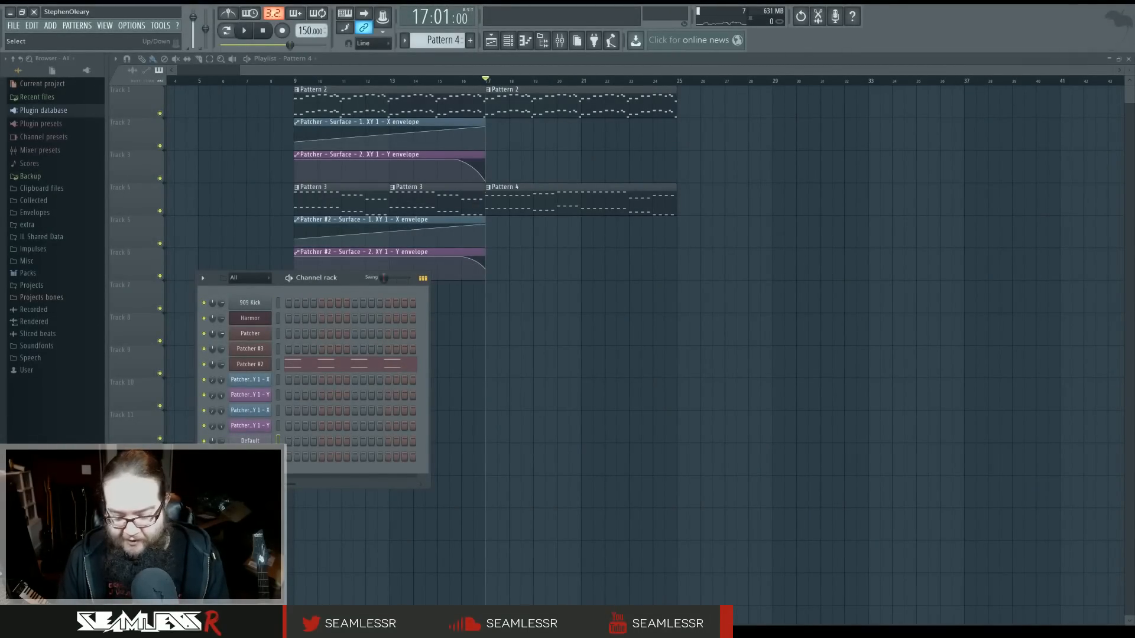
pyautogui.hotkey('alt', 'Delete')
pyautogui.press('Return')
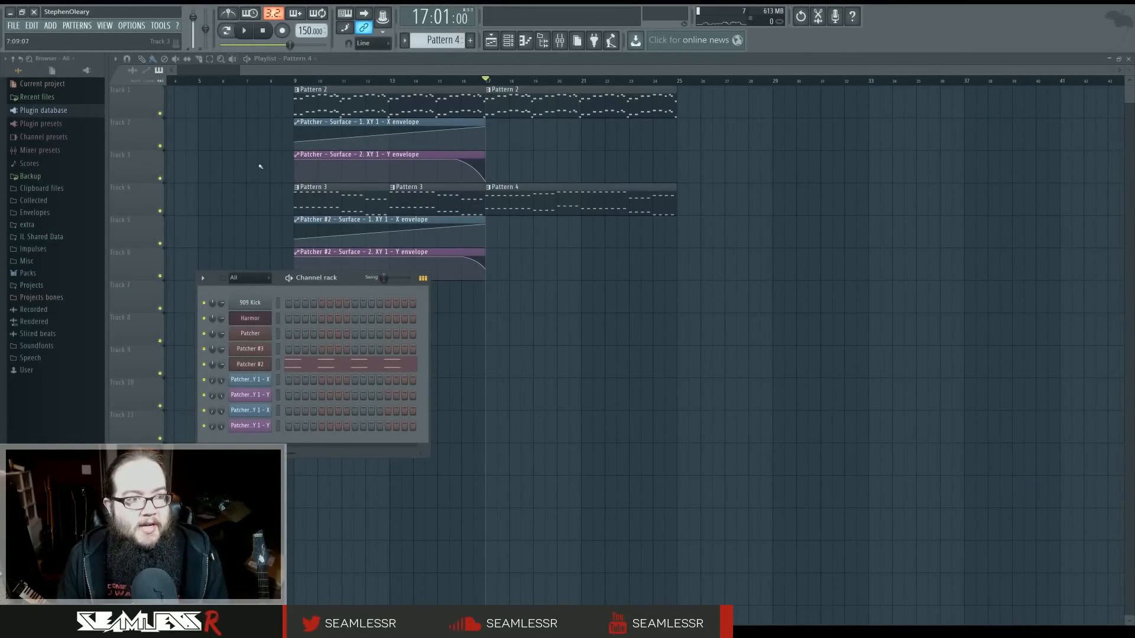
# Move the channel rack clear of the clips and save the project as 150 527 15 Stream Hardstyle in the Projects folder
pyautogui.moveTo(302, 277); pyautogui.dragTo(618, 298)
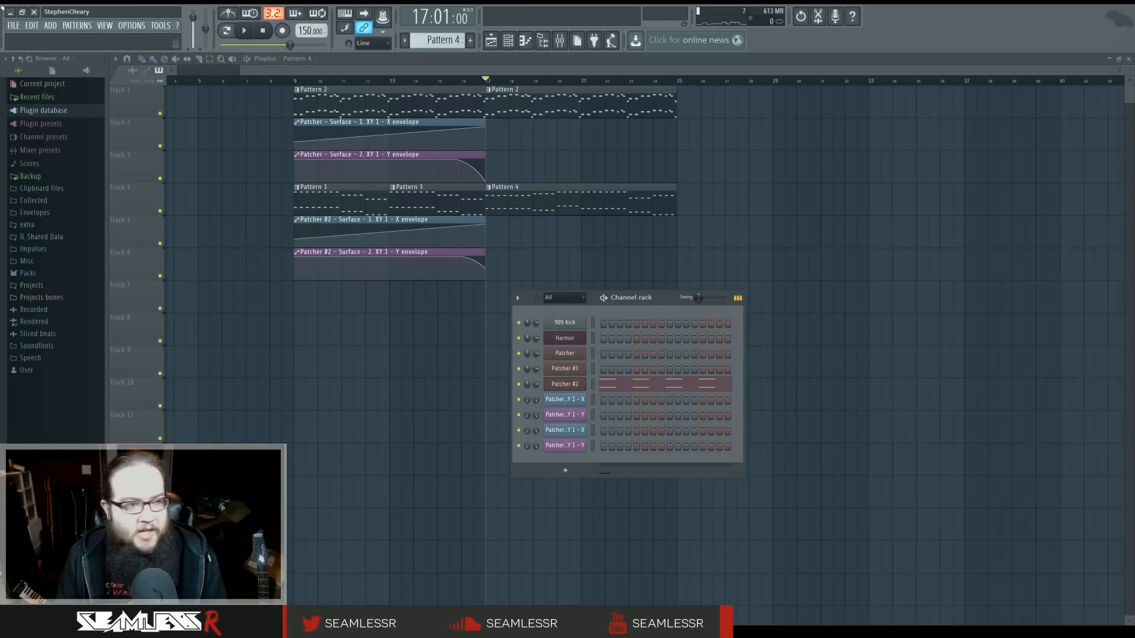
pyautogui.click(13, 25)
pyautogui.click(43, 85)
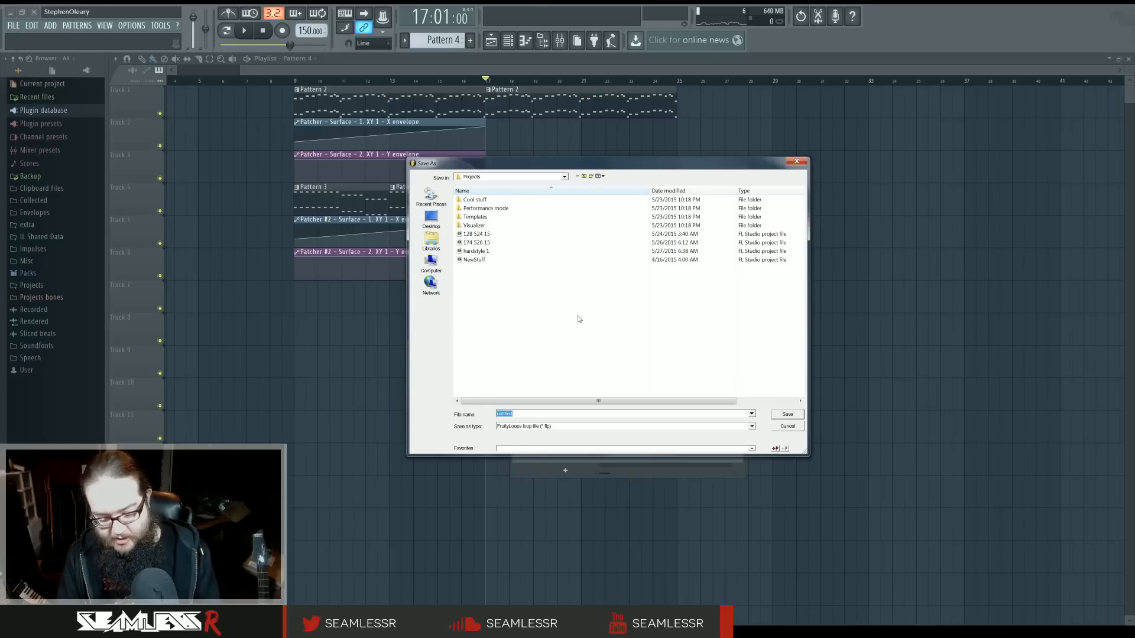
pyautogui.write('150 527 15 Stream Hardsty')
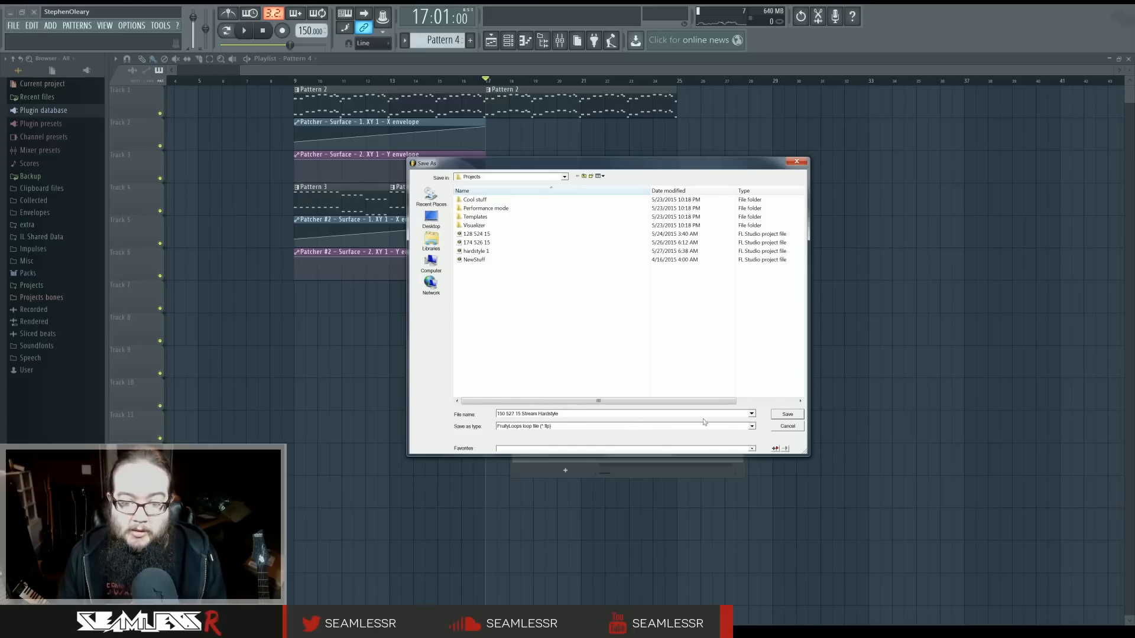
pyautogui.click(787, 415)
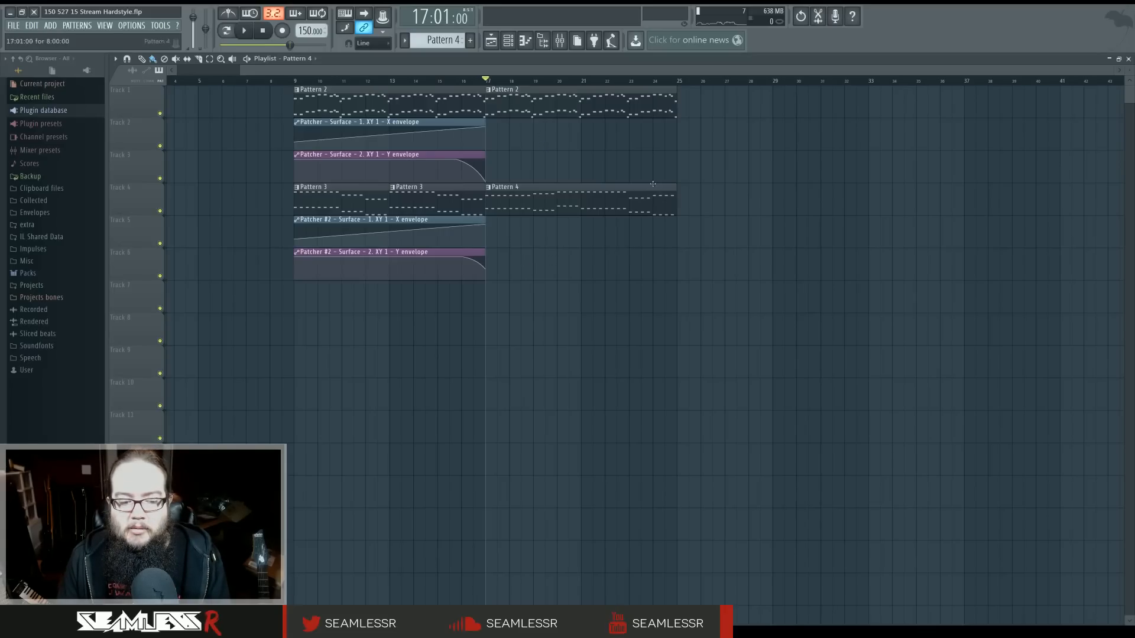
# Switch to the Twitch dashboard to read the stream chat, and return to the FL Studio playlist
pyautogui.hotkey('alt', 'Tab')
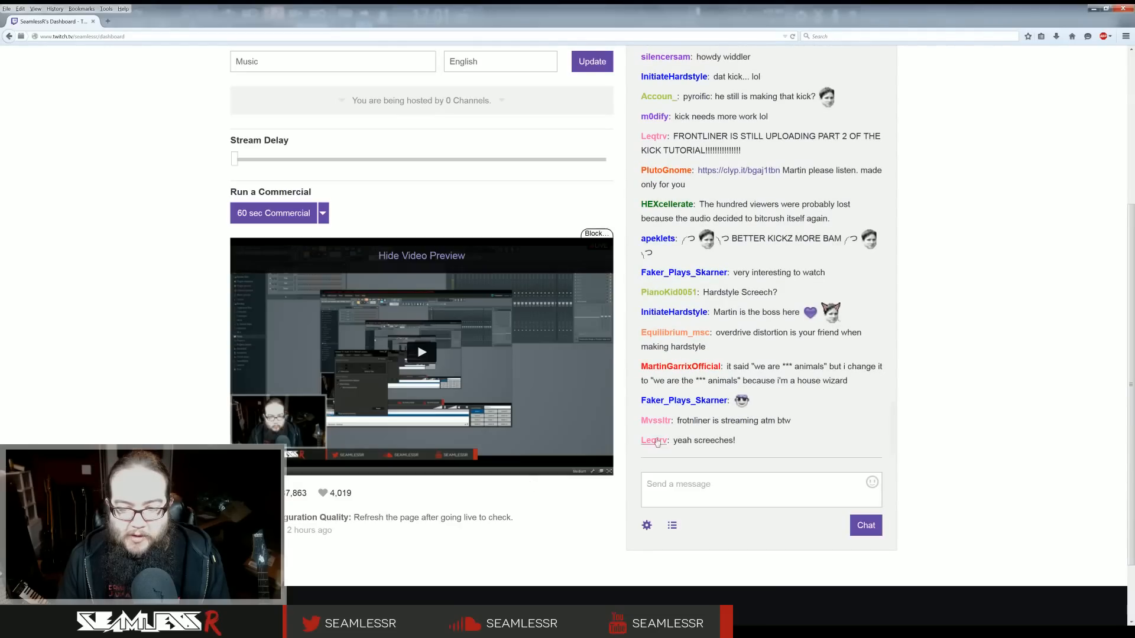
pyautogui.hotkey('alt', 'Tab')
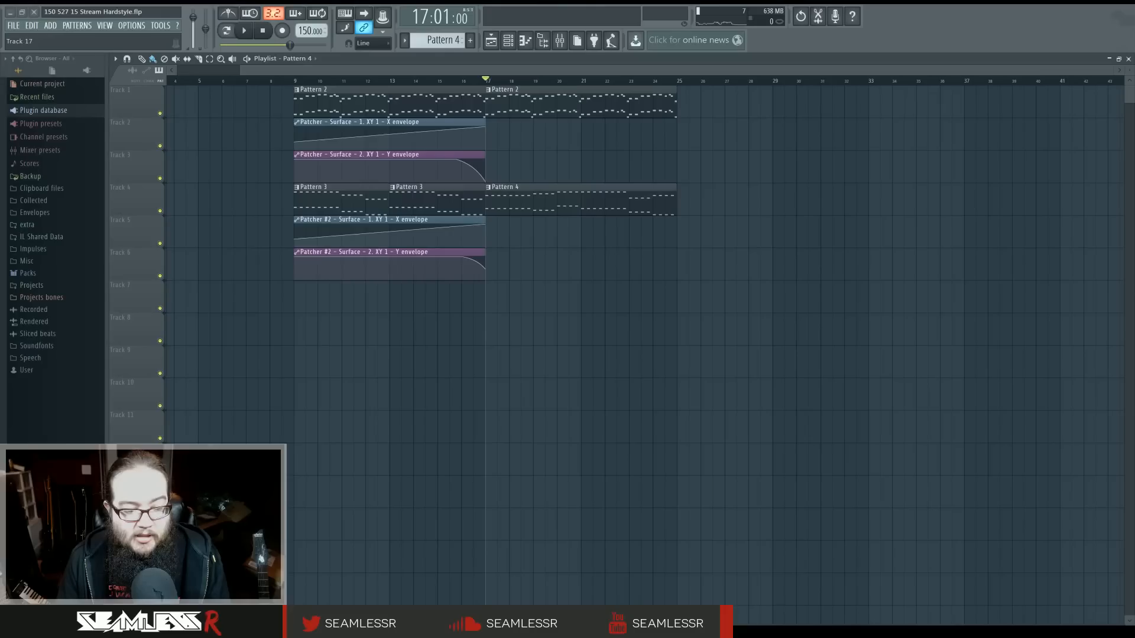
pyautogui.moveTo(518, 309); pyautogui.dragTo(547, 322)
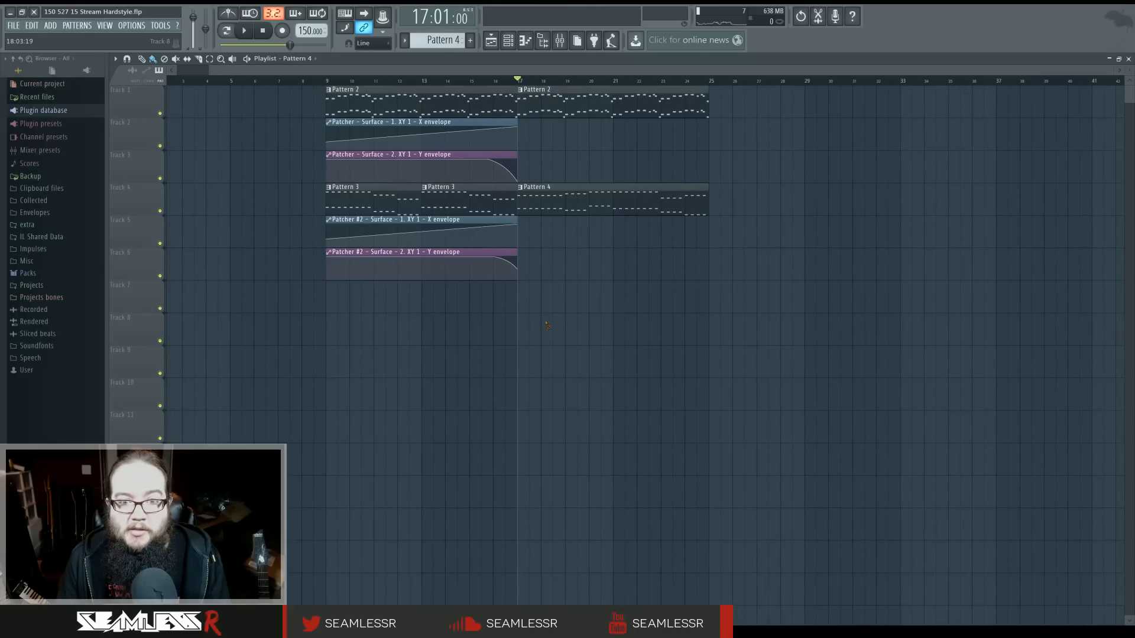
pyautogui.hscroll(-1, 546, 315)
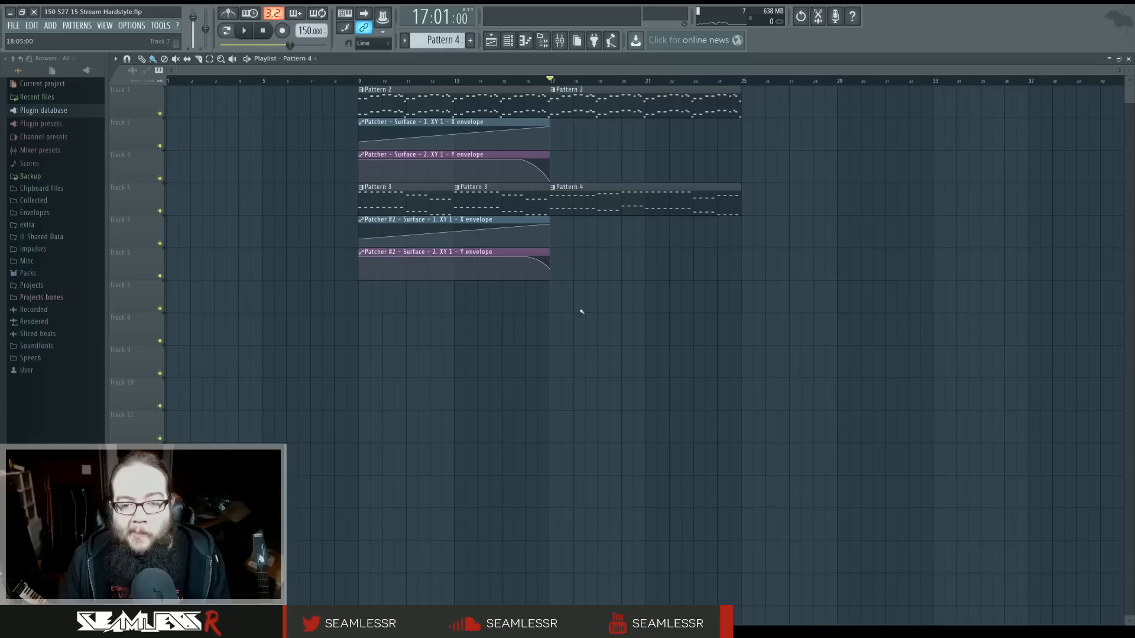
# Create the next empty pattern without naming it, and add a new Patcher instrument channel with a widened window
pyautogui.click(508, 40)
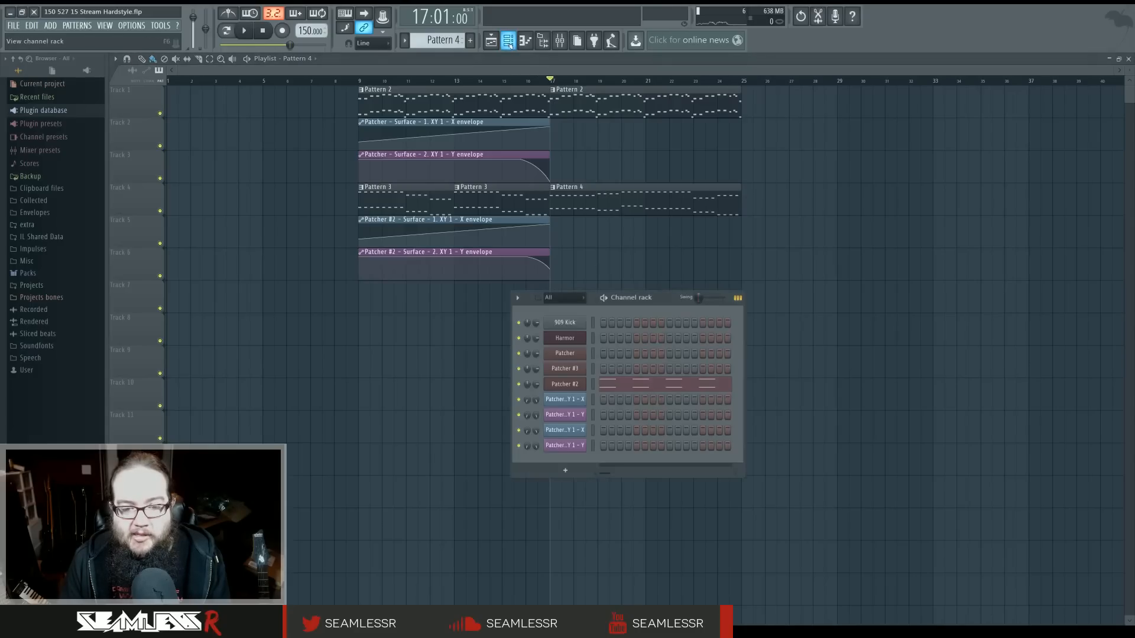
pyautogui.click(461, 42)
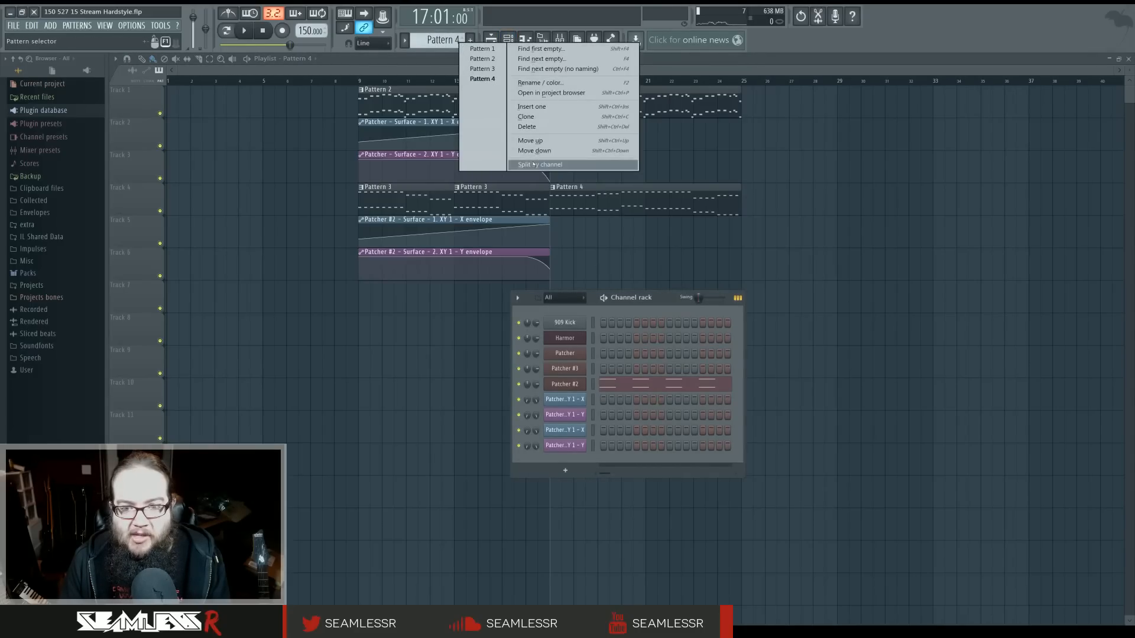
pyautogui.click(558, 69)
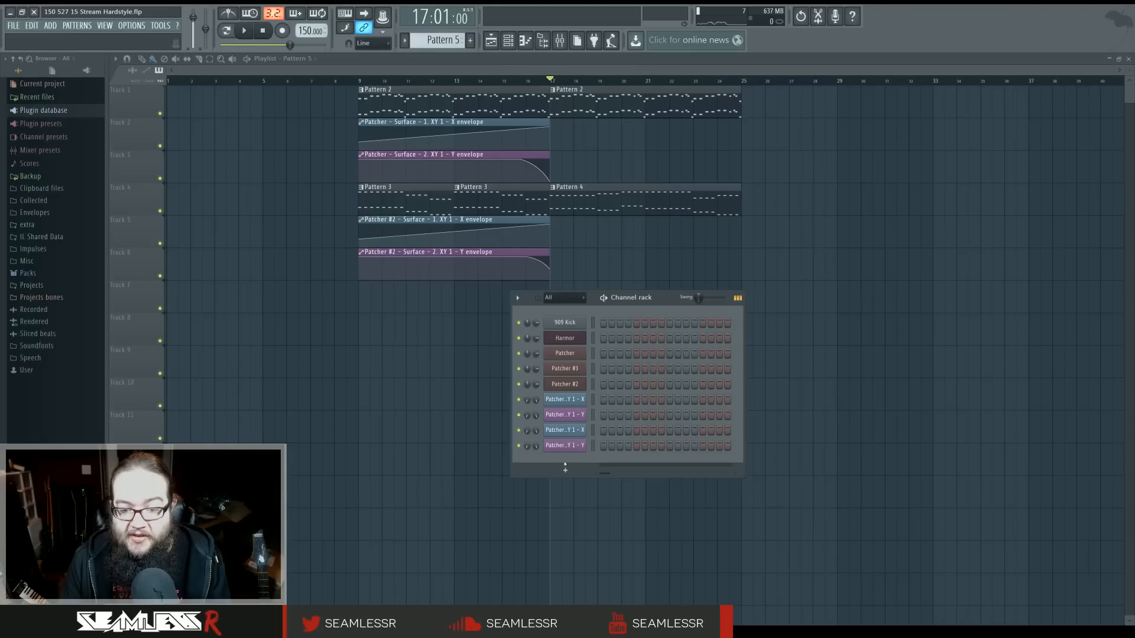
pyautogui.press('F8')
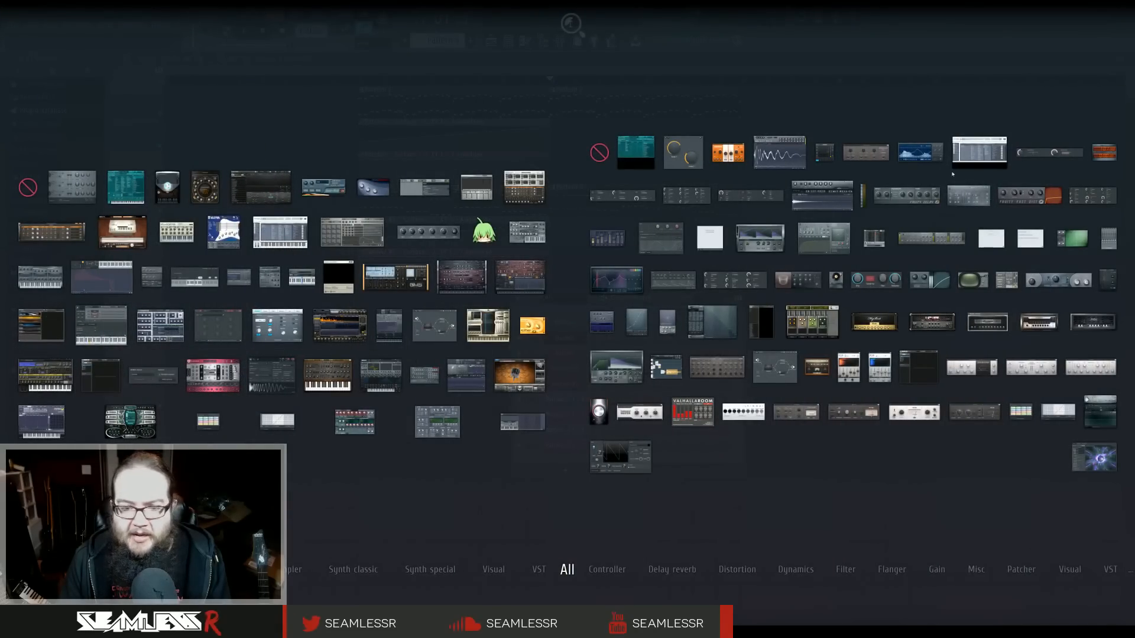
pyautogui.click(434, 335)
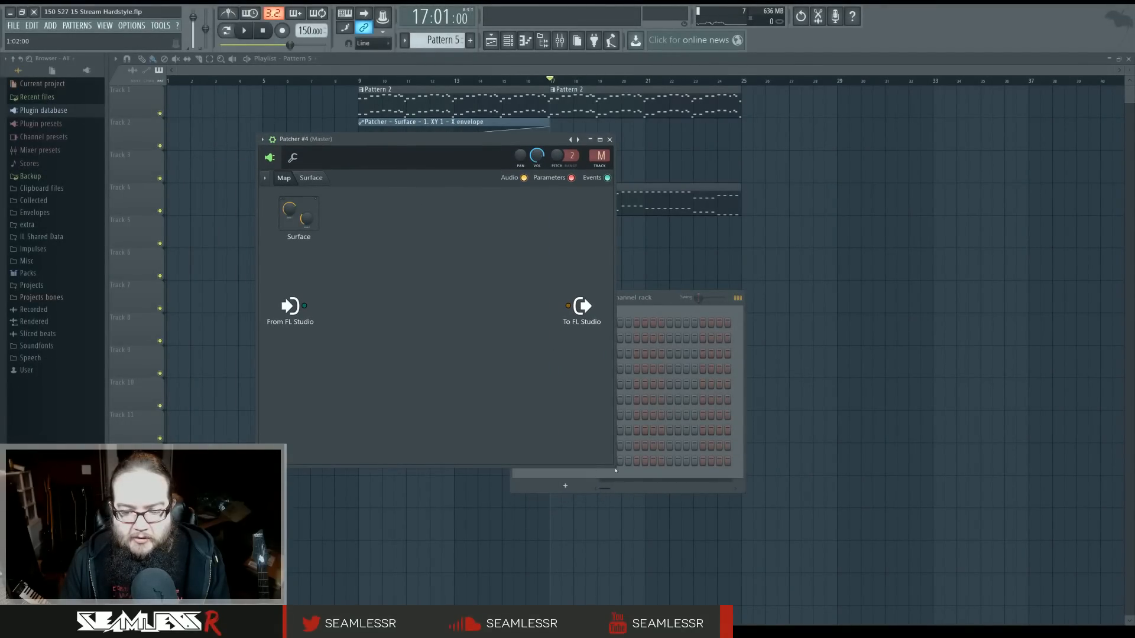
pyautogui.moveTo(615, 470); pyautogui.dragTo(704, 465)
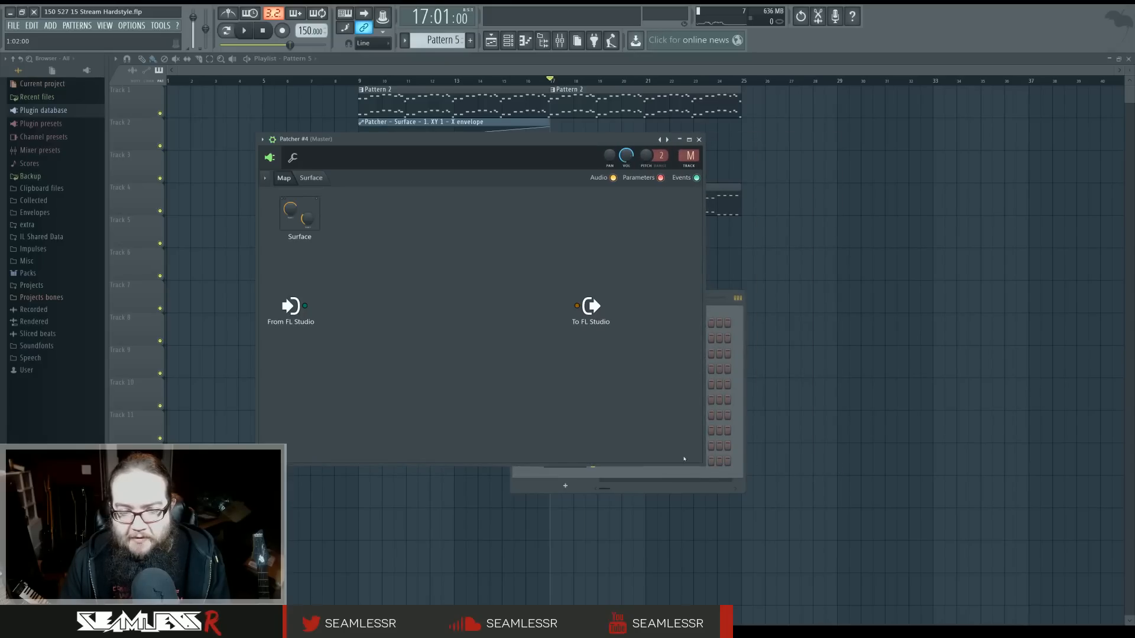
# Insert Sytrus into the new Patcher's map between the FL Studio input and output, and close its editor
pyautogui.press('F8')
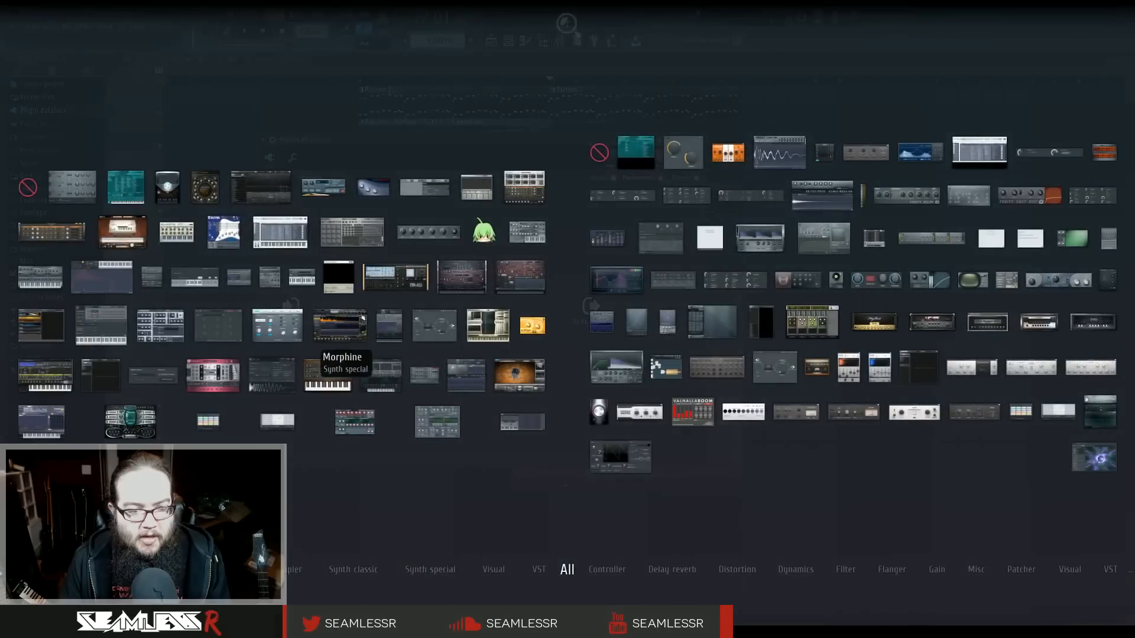
pyautogui.moveTo(48, 410); pyautogui.dragTo(363, 312)
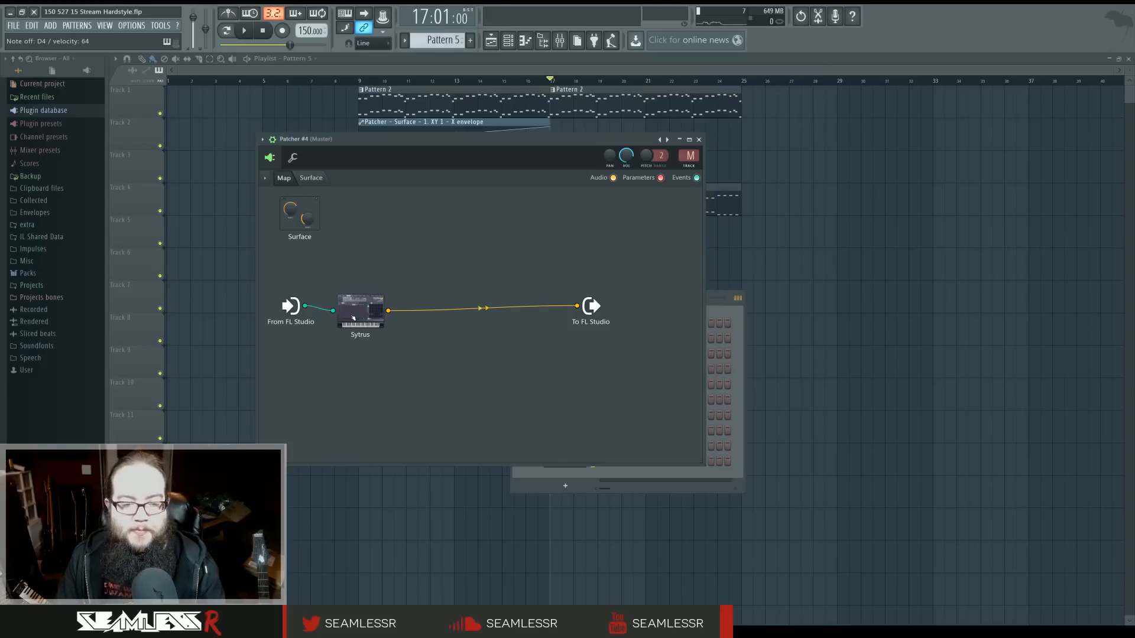
pyautogui.doubleClick(356, 317)
pyautogui.moveTo(331, 139); pyautogui.dragTo(489, 208)
pyautogui.click(546, 209)
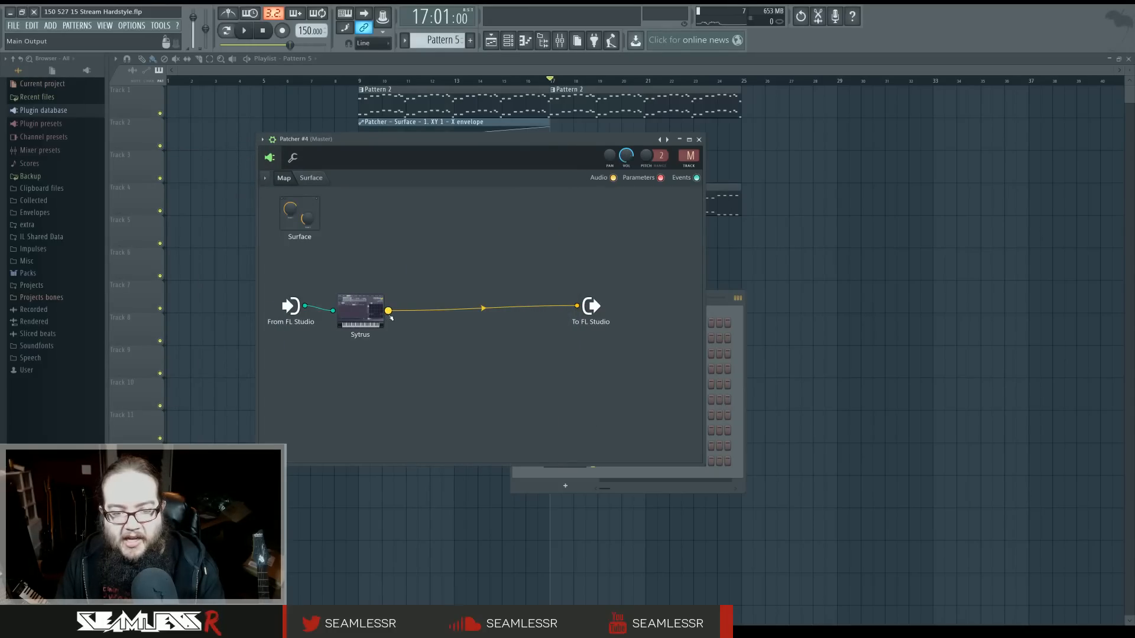
# Insert a WaveShaper after Sytrus in the Patcher map and place its editor beside the chain
pyautogui.press('F8')
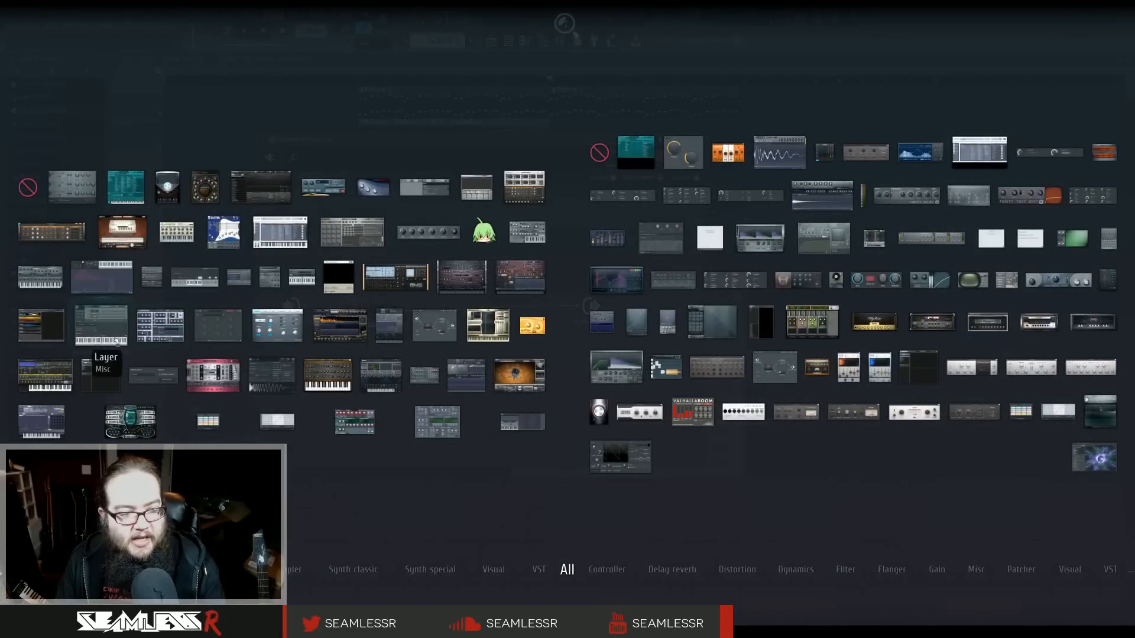
pyautogui.moveTo(642, 332); pyautogui.dragTo(418, 314)
pyautogui.moveTo(189, 139); pyautogui.dragTo(523, 193)
# Try the Wave and Pulse modes on the WaveShaper curve's end point, adjusting the curve tension and the pre gain
pyautogui.rightClick(578, 205)
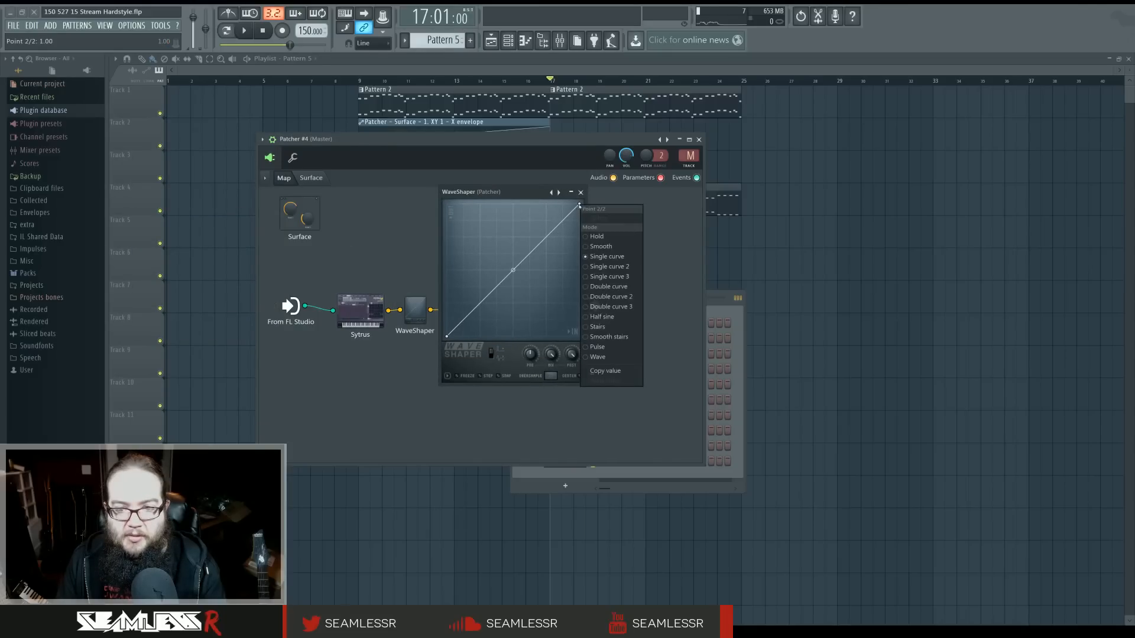
pyautogui.rightClick(578, 205)
pyautogui.click(625, 358)
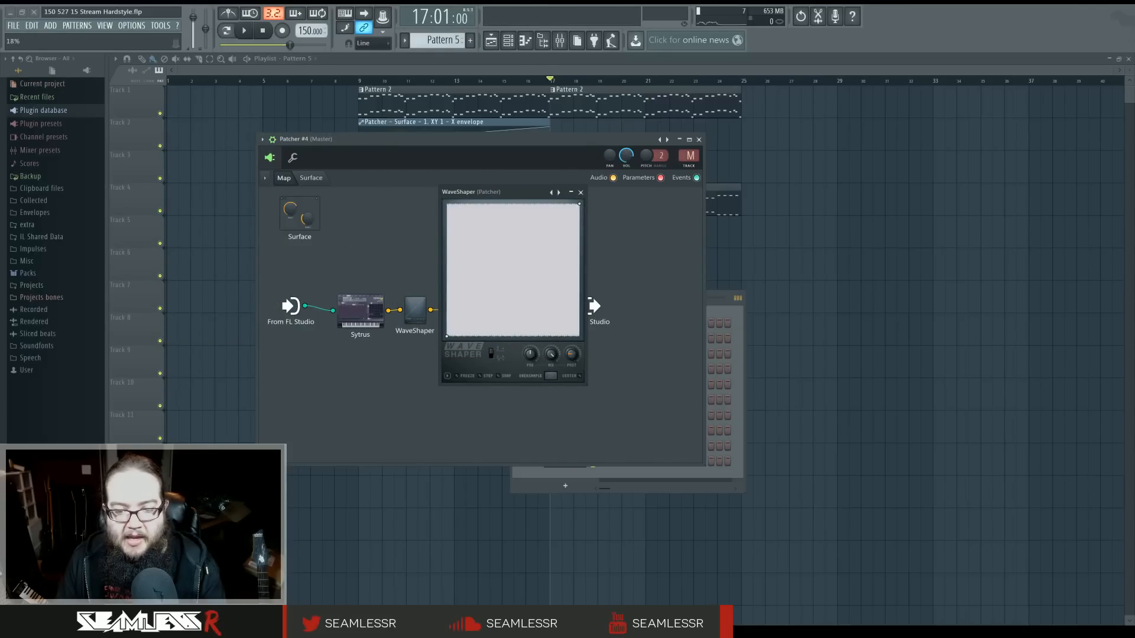
pyautogui.moveTo(513, 270); pyautogui.dragTo(530, 362)
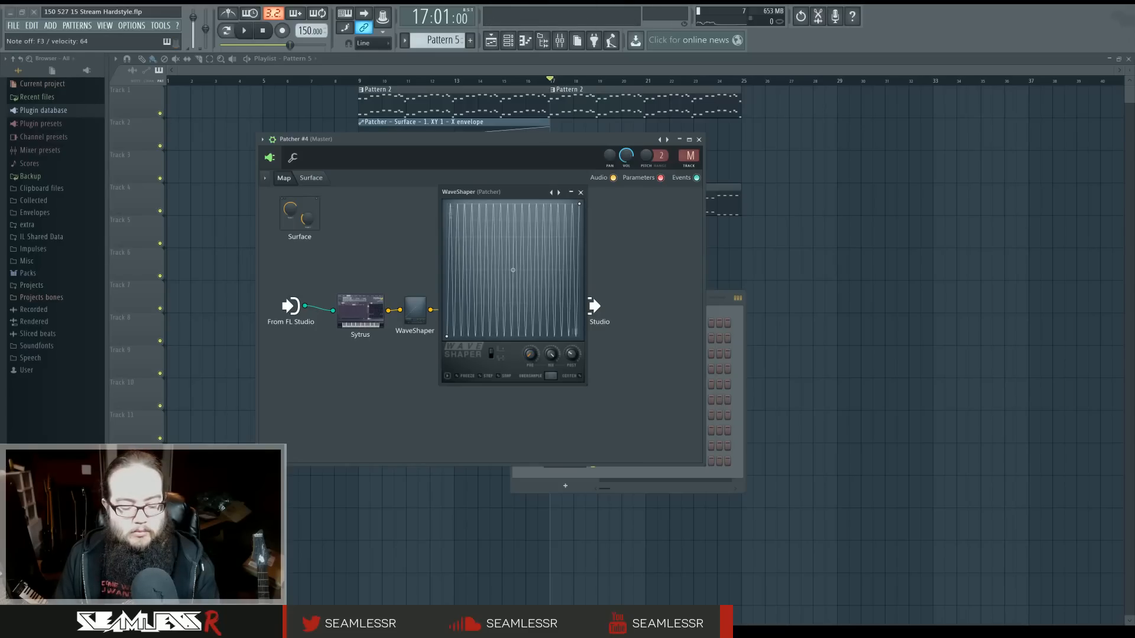
pyautogui.moveTo(531, 354); pyautogui.dragTo(530, 329)
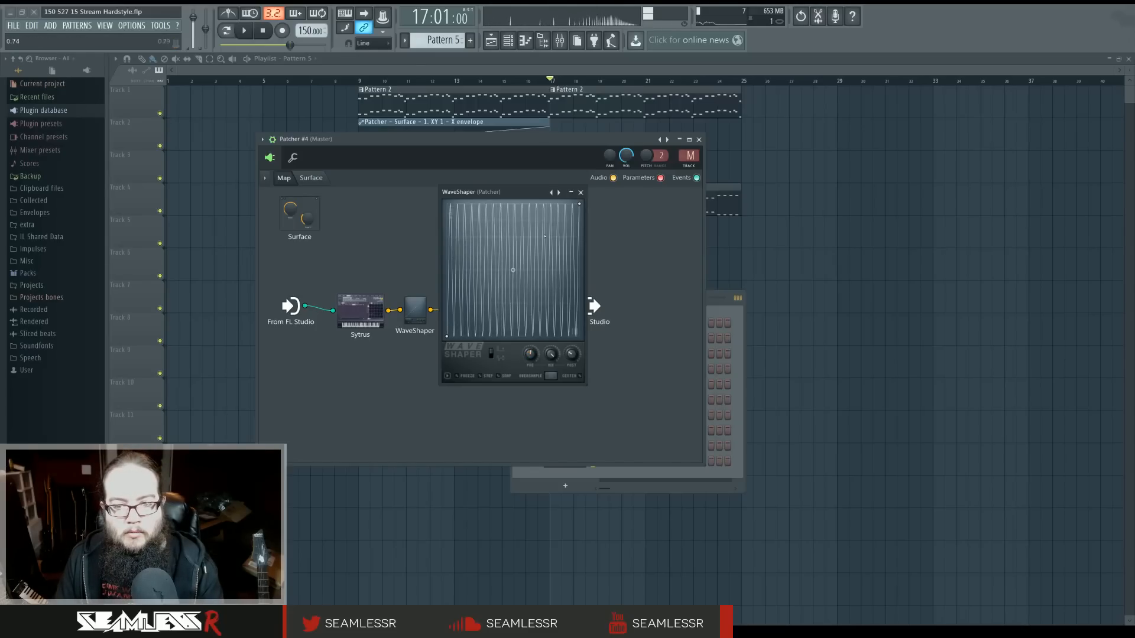
pyautogui.moveTo(513, 270)
pyautogui.mouseDown()
pyautogui.moveTo(513, 290)
pyautogui.moveTo(513, 237)
pyautogui.moveTo(513, 257)
pyautogui.mouseUp()
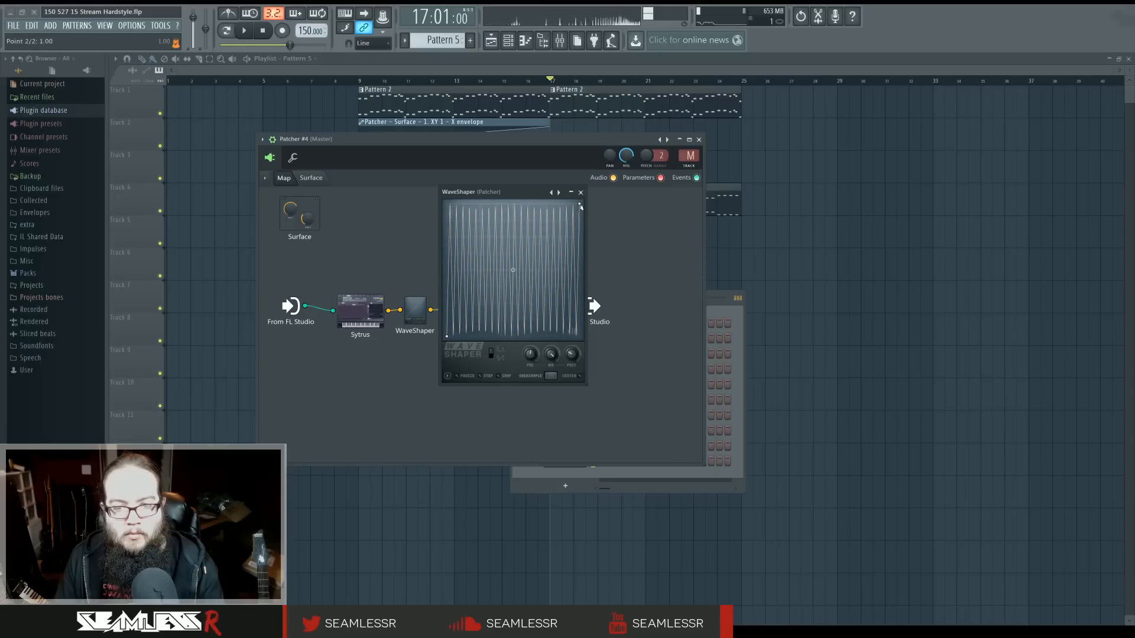
pyautogui.rightClick(580, 205)
pyautogui.click(599, 347)
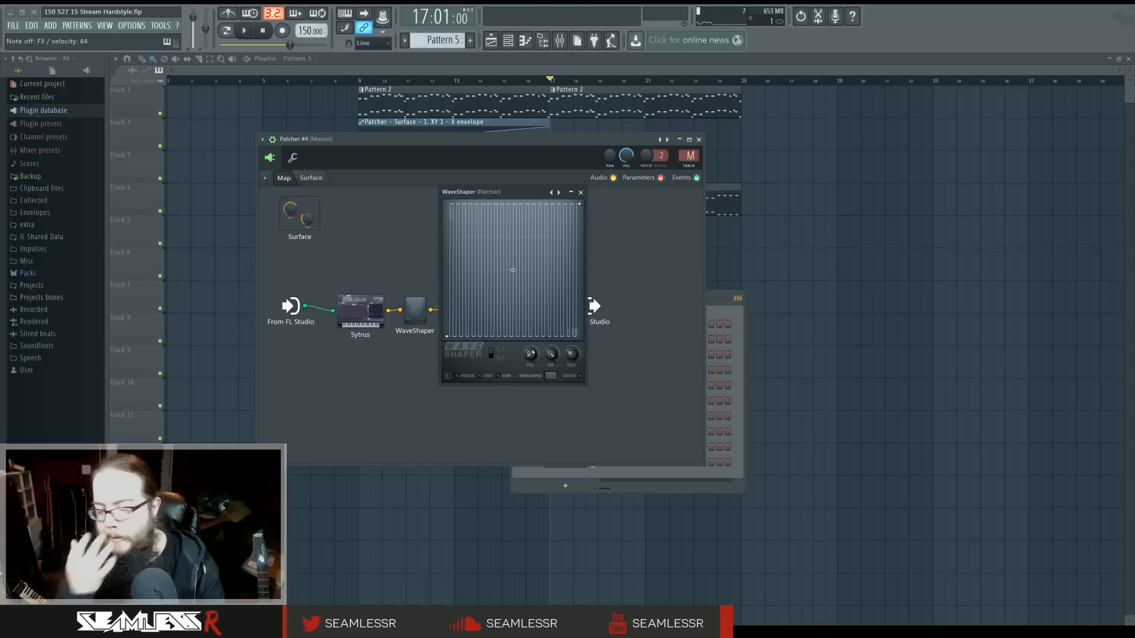
# Return the WaveShaper to Single curve mode and shape it with an added point into a near-vertical rise and flat maximum
pyautogui.rightClick(579, 204)
pyautogui.click(607, 257)
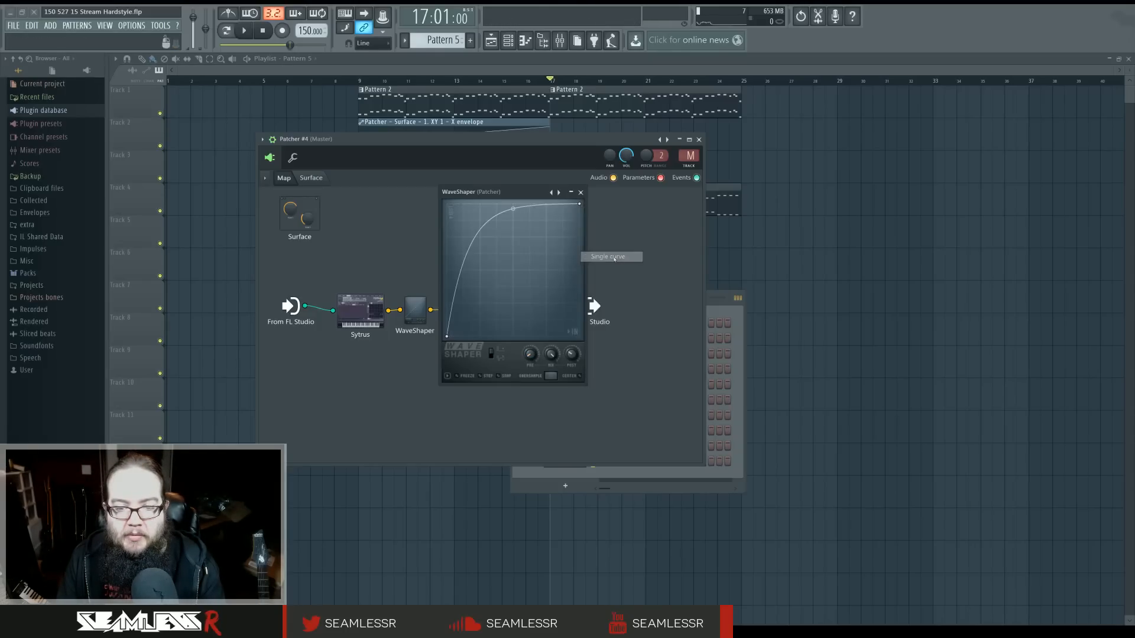
pyautogui.rightClick(513, 208)
pyautogui.moveTo(513, 270); pyautogui.dragTo(534, 196)
pyautogui.rightClick(495, 204)
pyautogui.click(609, 198)
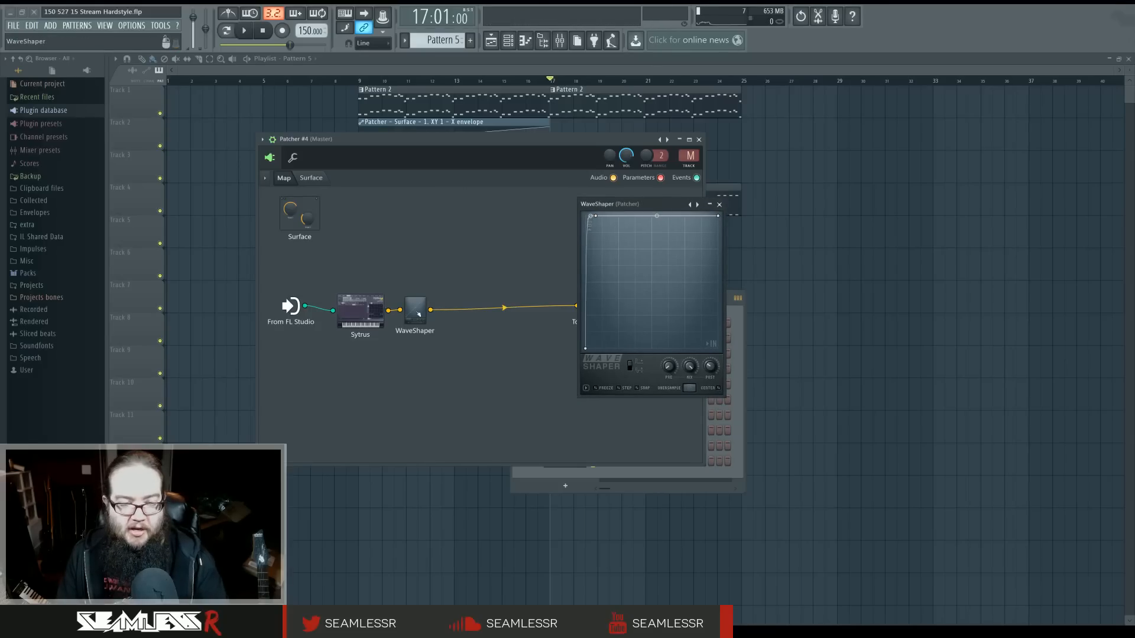
# In Sytrus, modulate operator 1 with operator 2 and try detuned frequency ratios for operator 2, settling on 2.0000
pyautogui.click(362, 308)
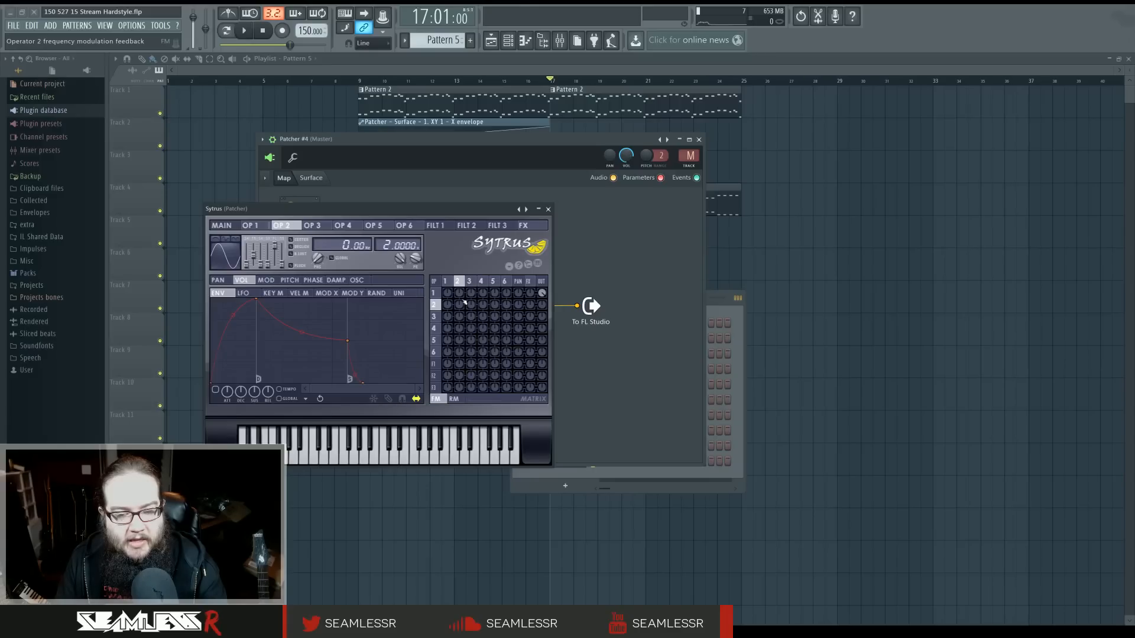
pyautogui.moveTo(465, 303)
pyautogui.mouseDown()
pyautogui.moveTo(464, 319)
pyautogui.moveTo(461, 311)
pyautogui.mouseUp()
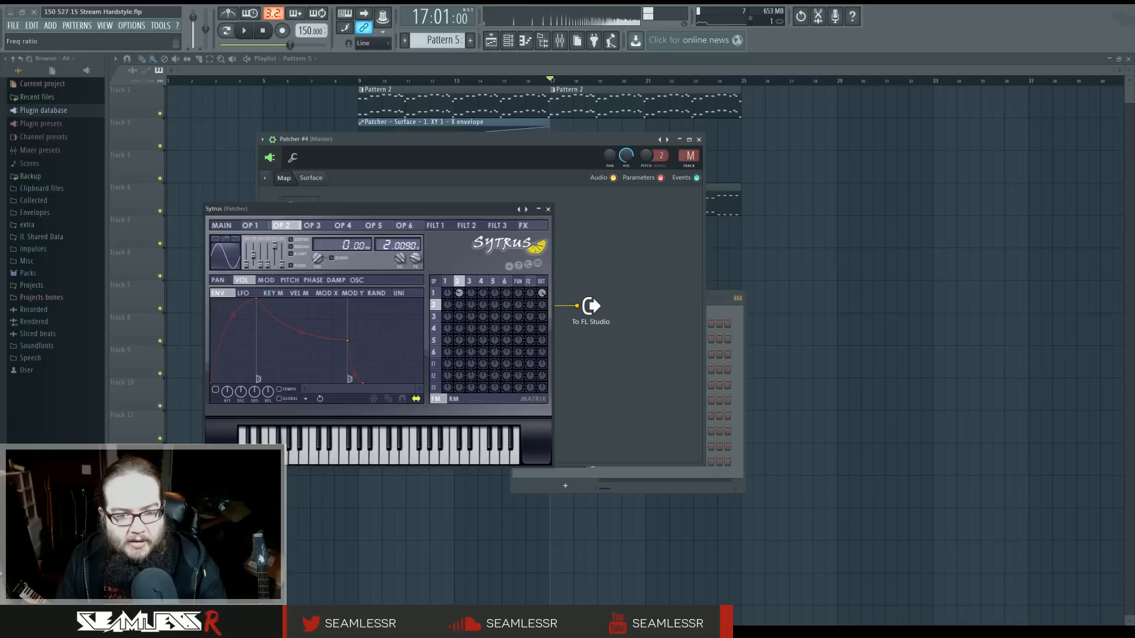
pyautogui.click(448, 282)
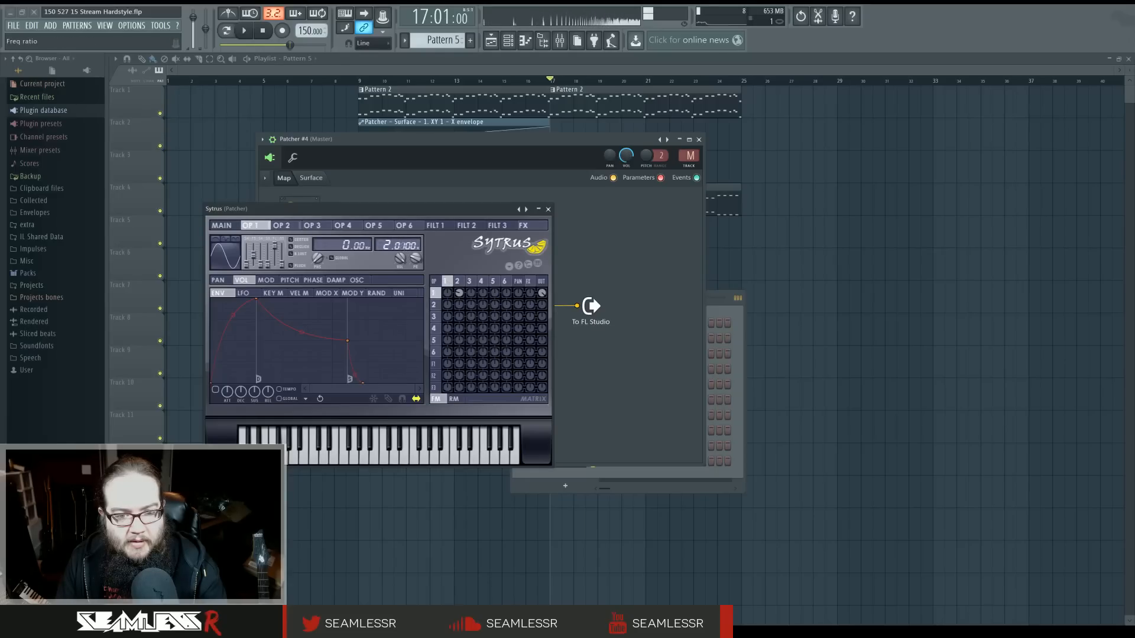
pyautogui.click(459, 281)
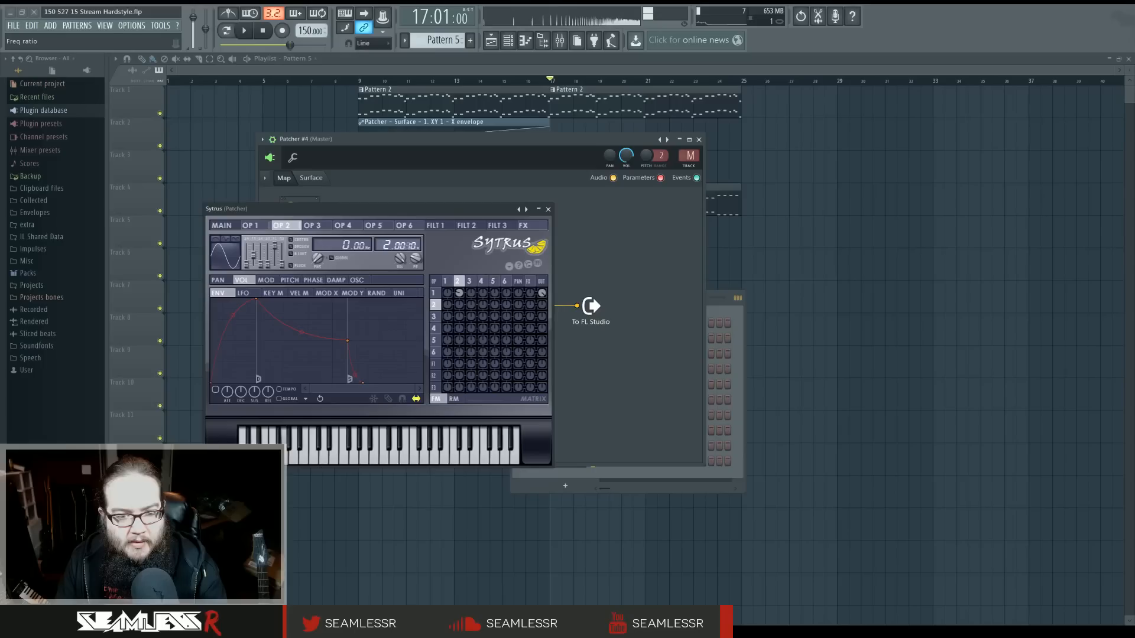
pyautogui.moveTo(408, 246); pyautogui.dragTo(409, 249)
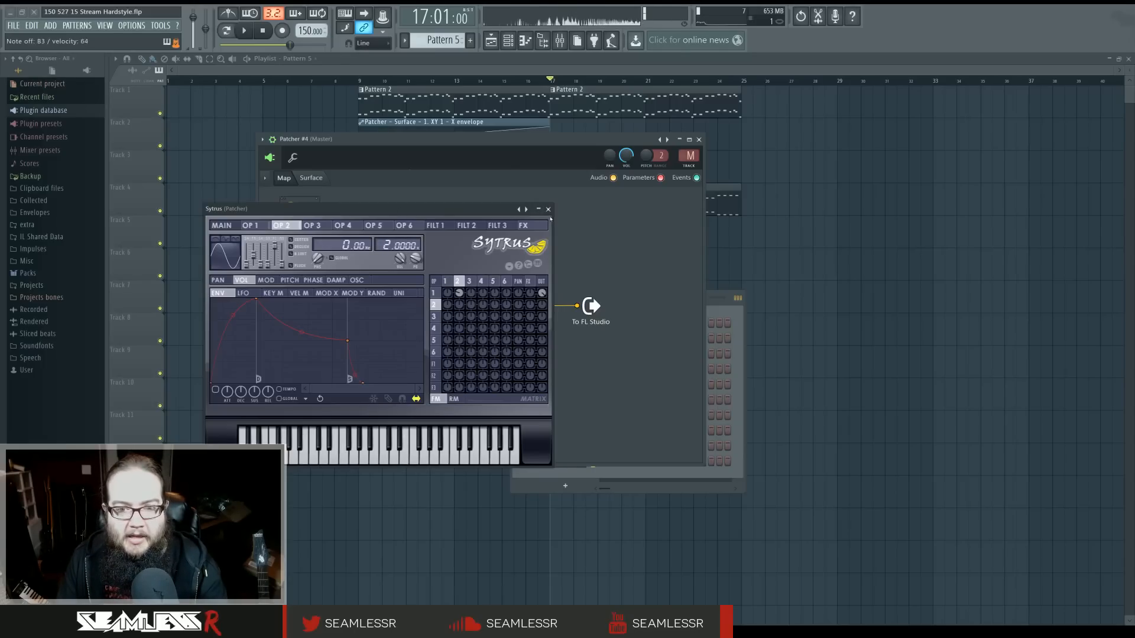
# Change Sytrus operator 2's shape from a sine to a saw-like wave and adjust its modulation of operator 1
pyautogui.click(548, 209)
pyautogui.click(441, 310)
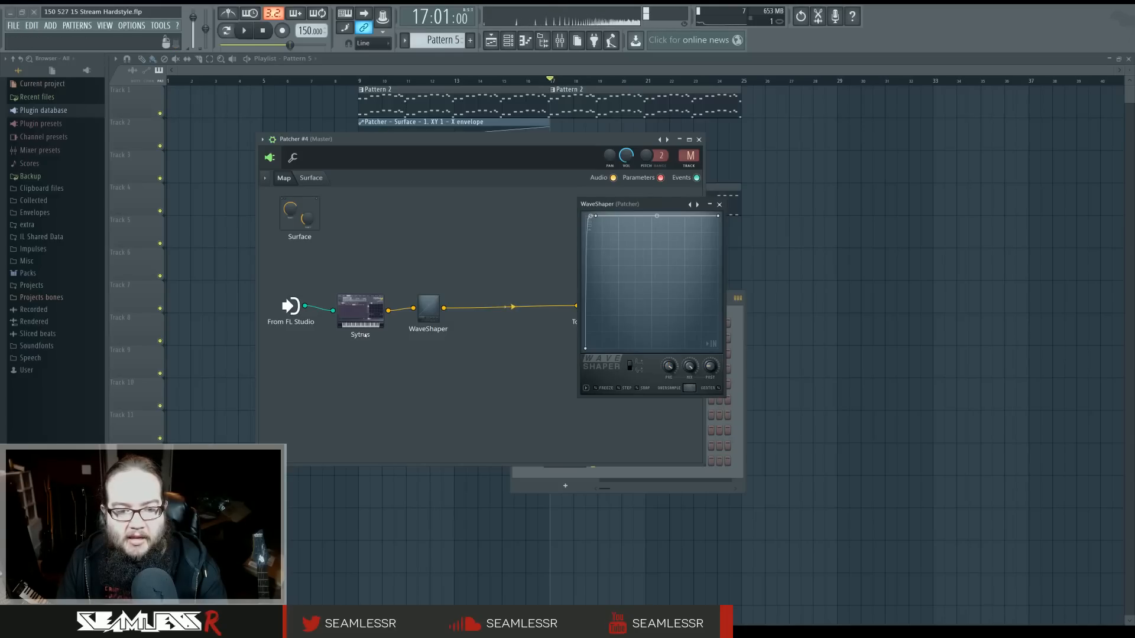
pyautogui.click(374, 311)
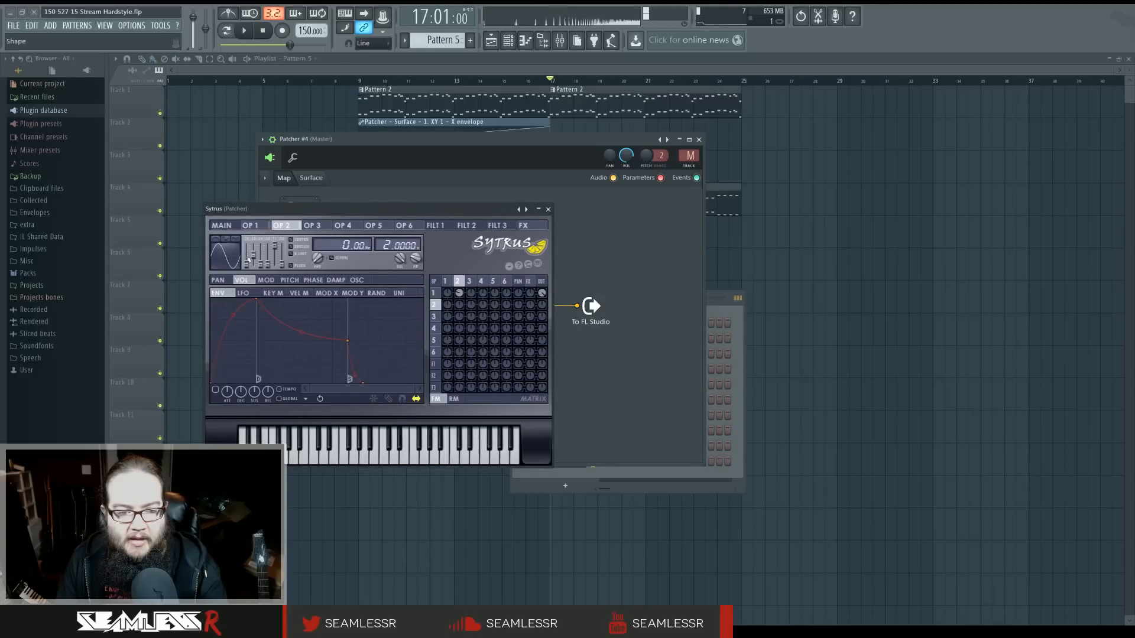
pyautogui.moveTo(246, 259); pyautogui.dragTo(247, 254)
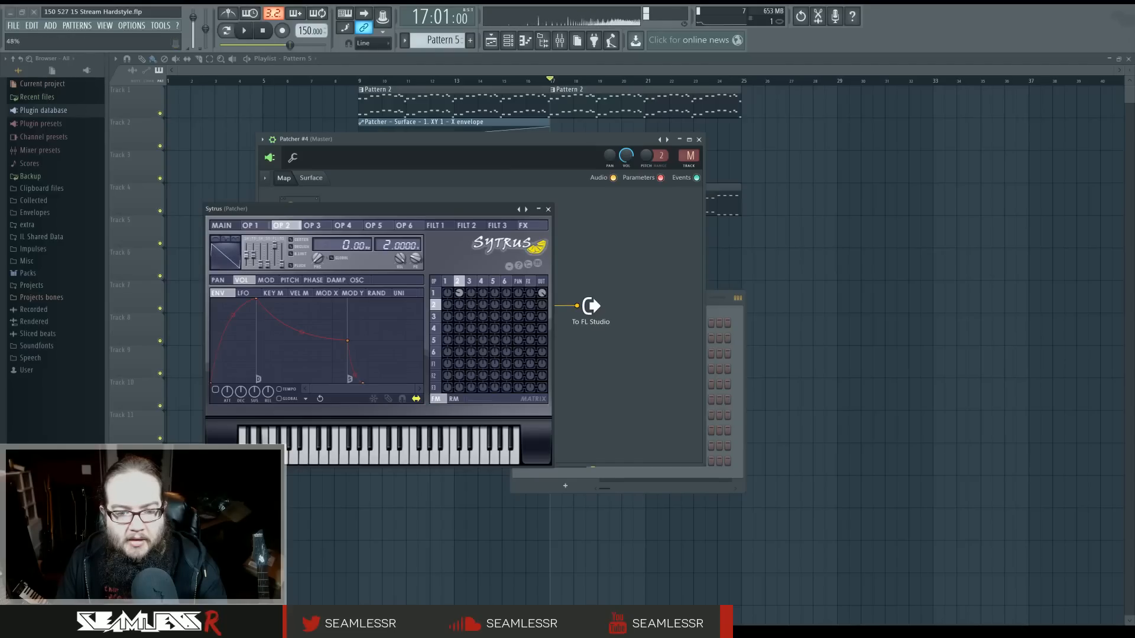
pyautogui.moveTo(460, 293); pyautogui.dragTo(460, 279)
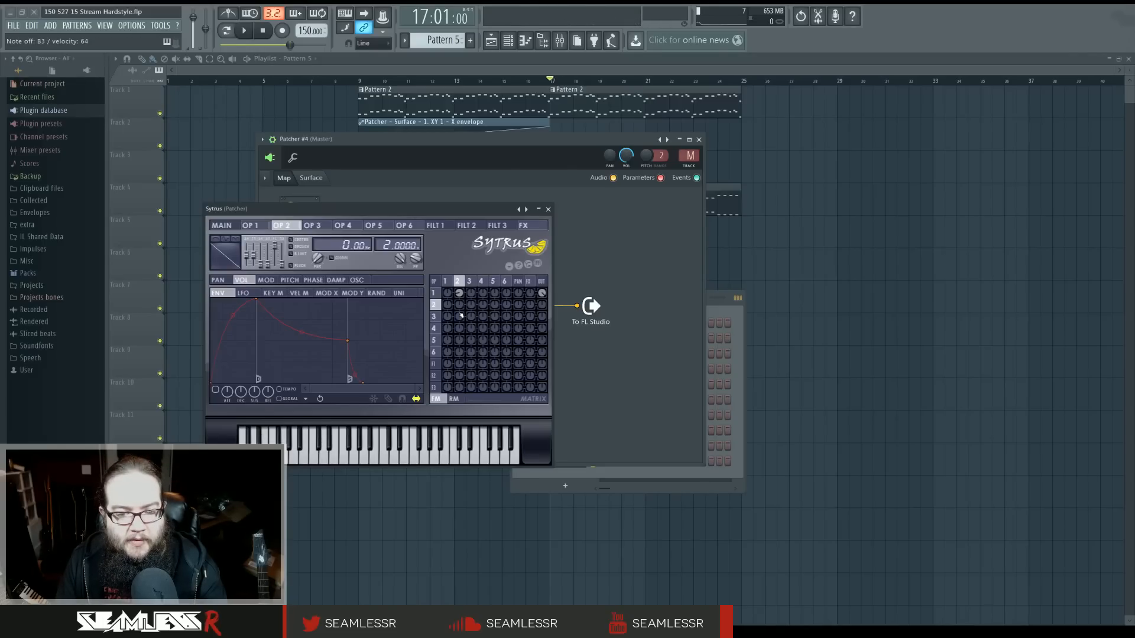
# Map Sytrus operator 1's volume to Modulation X as a straight ramp rising from zero to full
pyautogui.click(456, 293)
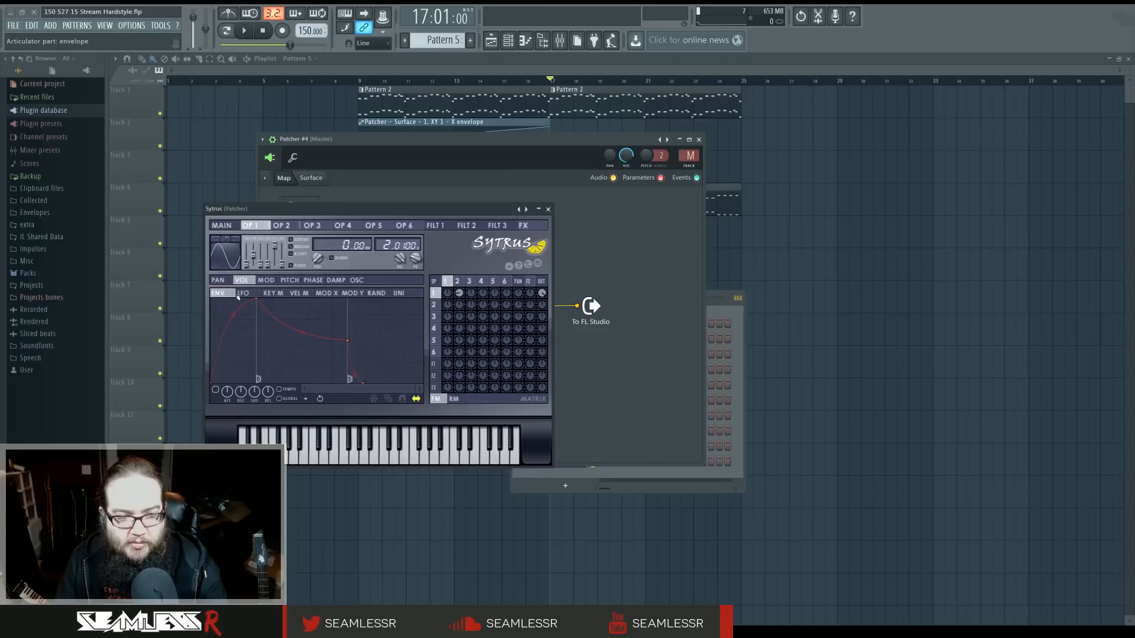
pyautogui.click(326, 293)
pyautogui.moveTo(211, 300); pyautogui.dragTo(211, 385)
pyautogui.click(222, 226)
pyautogui.moveTo(348, 216); pyautogui.dragTo(785, 213)
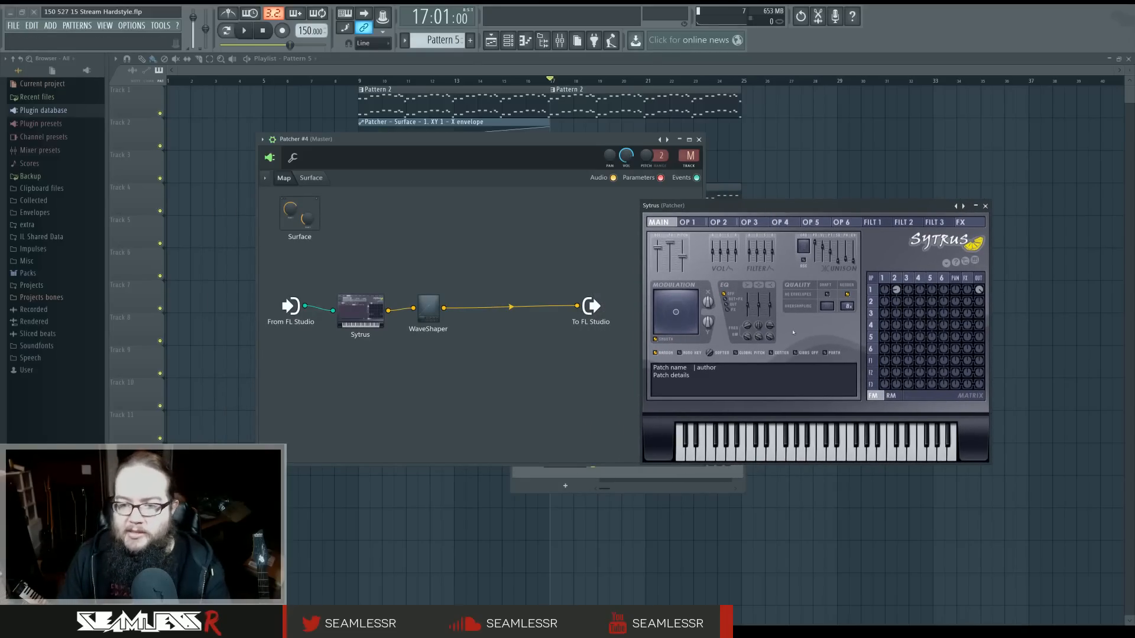
# Switch off the option beneath Sytrus's modulation pad and sweep Modulation X to hear the change
pyautogui.click(655, 339)
pyautogui.moveTo(708, 302); pyautogui.dragTo(709, 340)
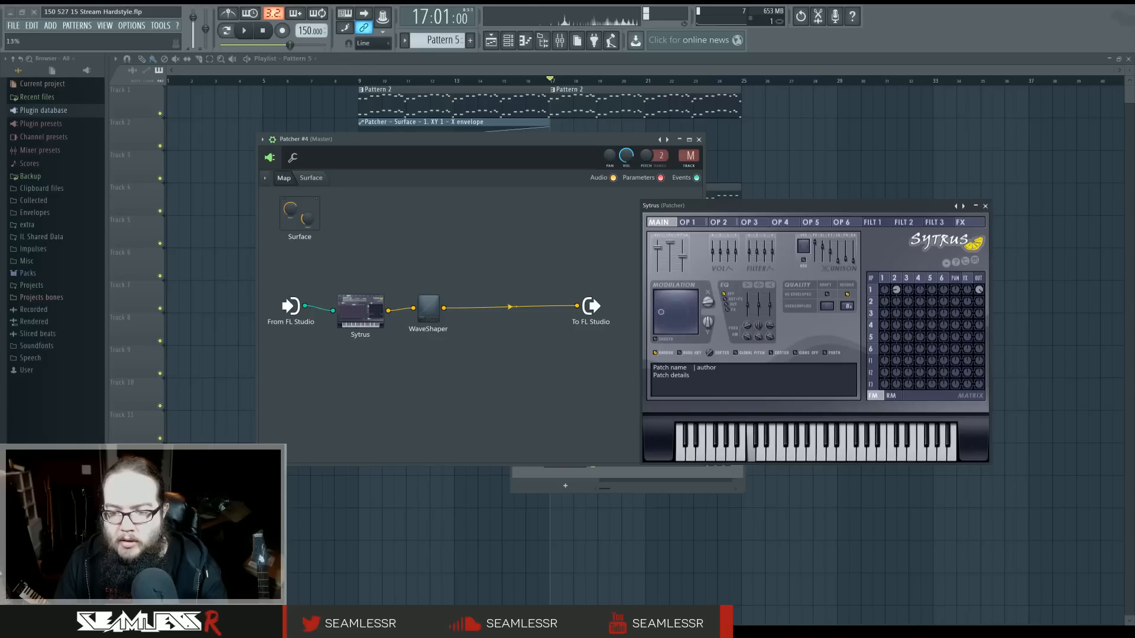
pyautogui.moveTo(708, 302); pyautogui.dragTo(708, 301)
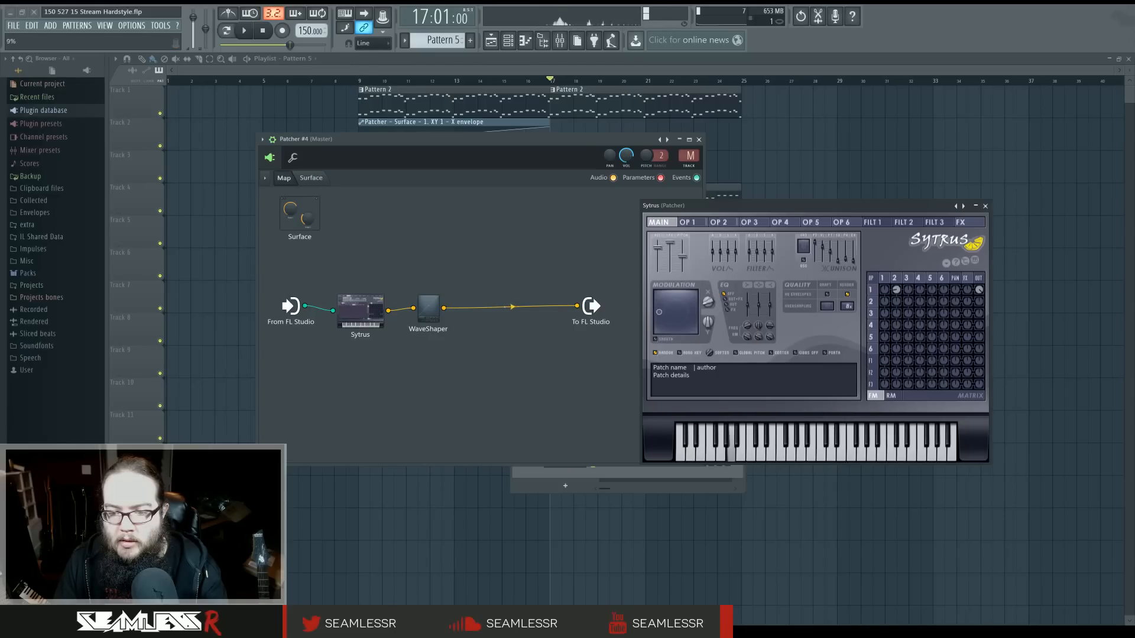
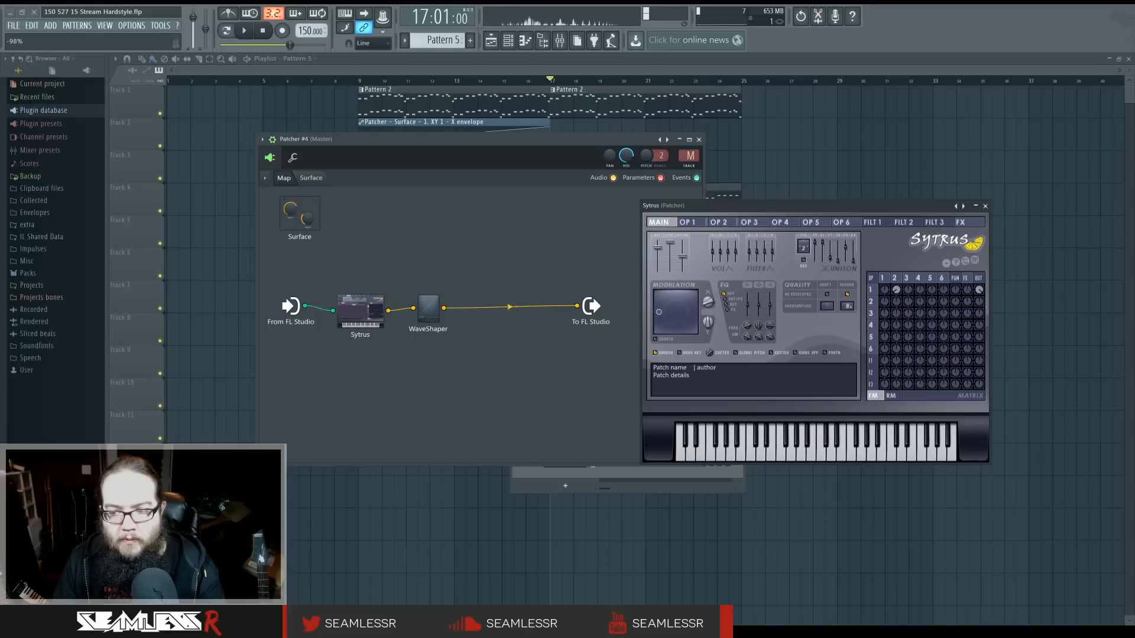
# Try higher frequency ratios on operator 2 up to 8.0000, readjusting its modulation of operator 1
pyautogui.click(719, 222)
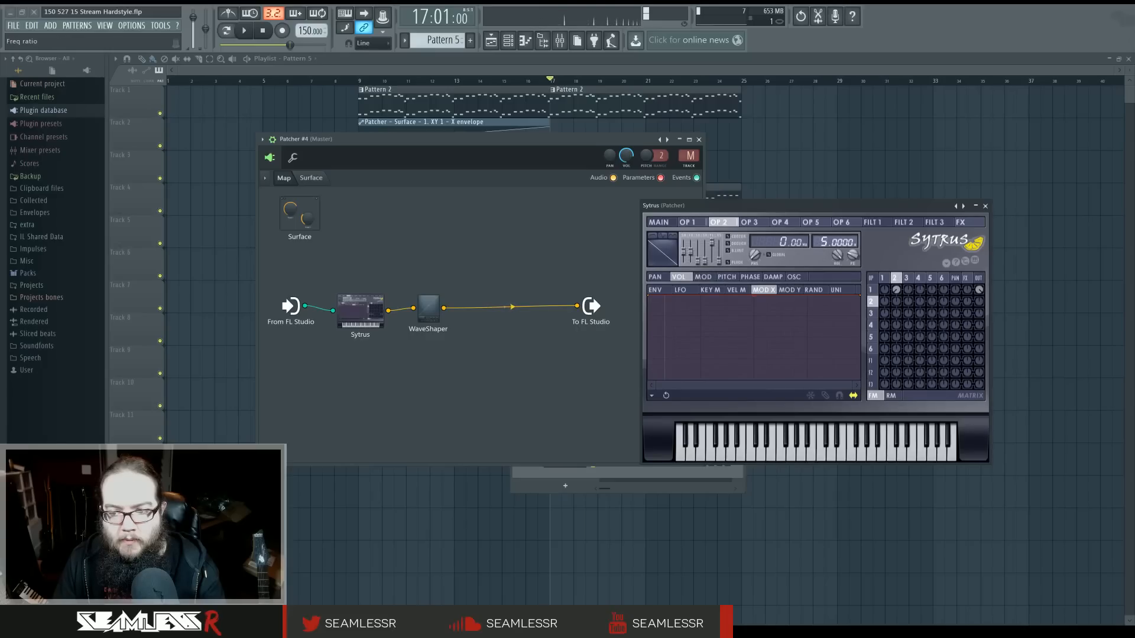
pyautogui.moveTo(896, 290); pyautogui.dragTo(897, 273)
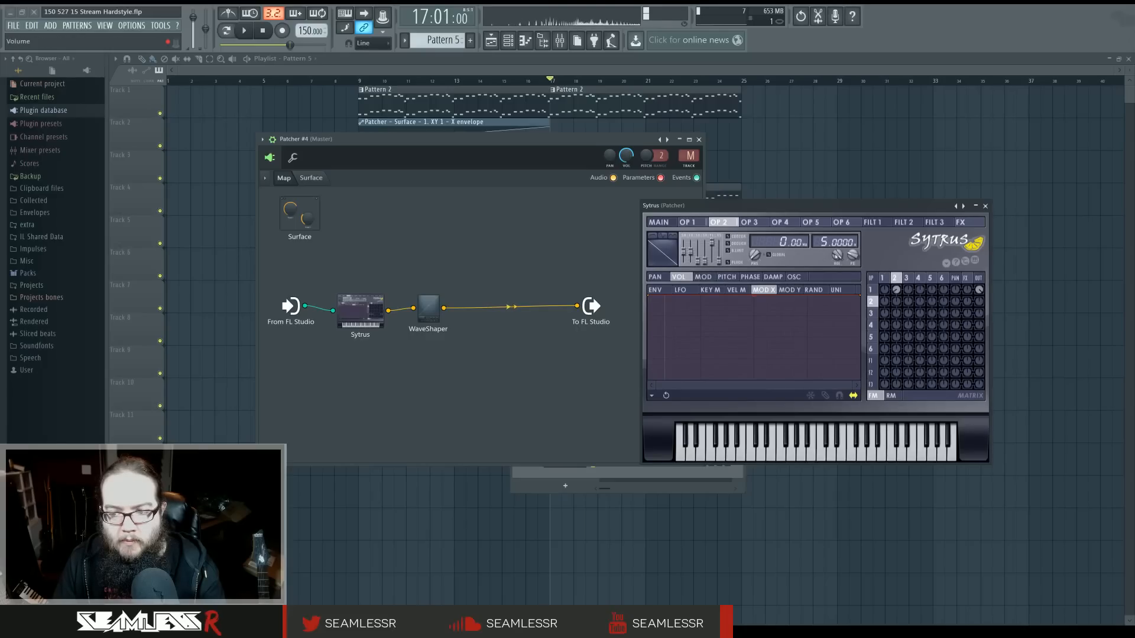
pyautogui.moveTo(824, 242); pyautogui.dragTo(824, 237)
pyautogui.moveTo(896, 290); pyautogui.dragTo(896, 284)
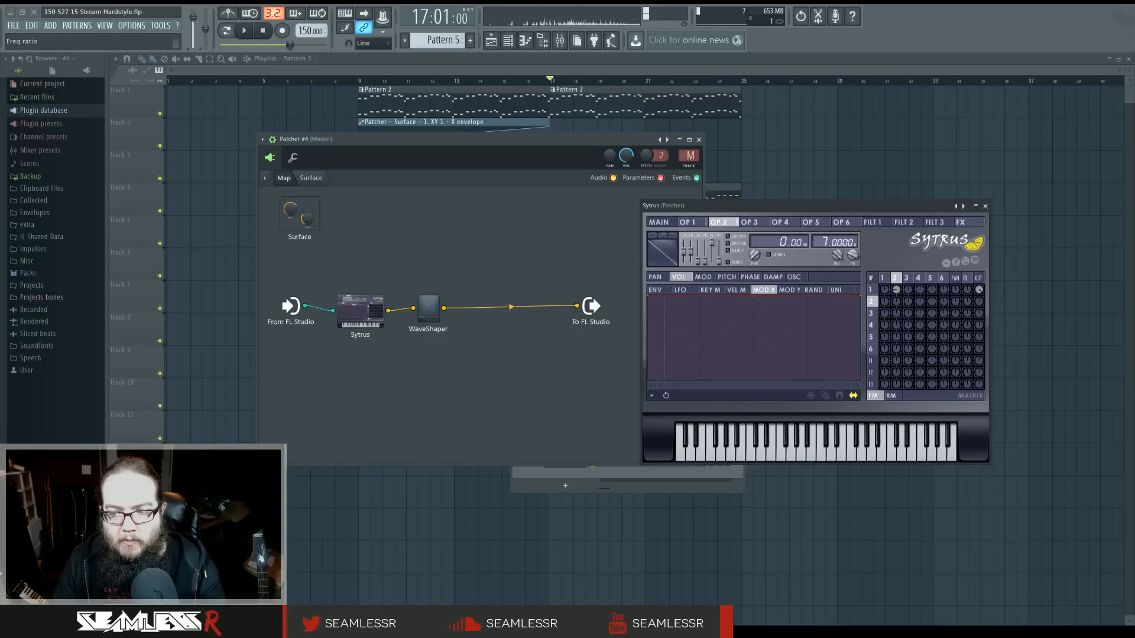
pyautogui.moveTo(824, 243); pyautogui.dragTo(824, 238)
pyautogui.moveTo(897, 289); pyautogui.dragTo(897, 297)
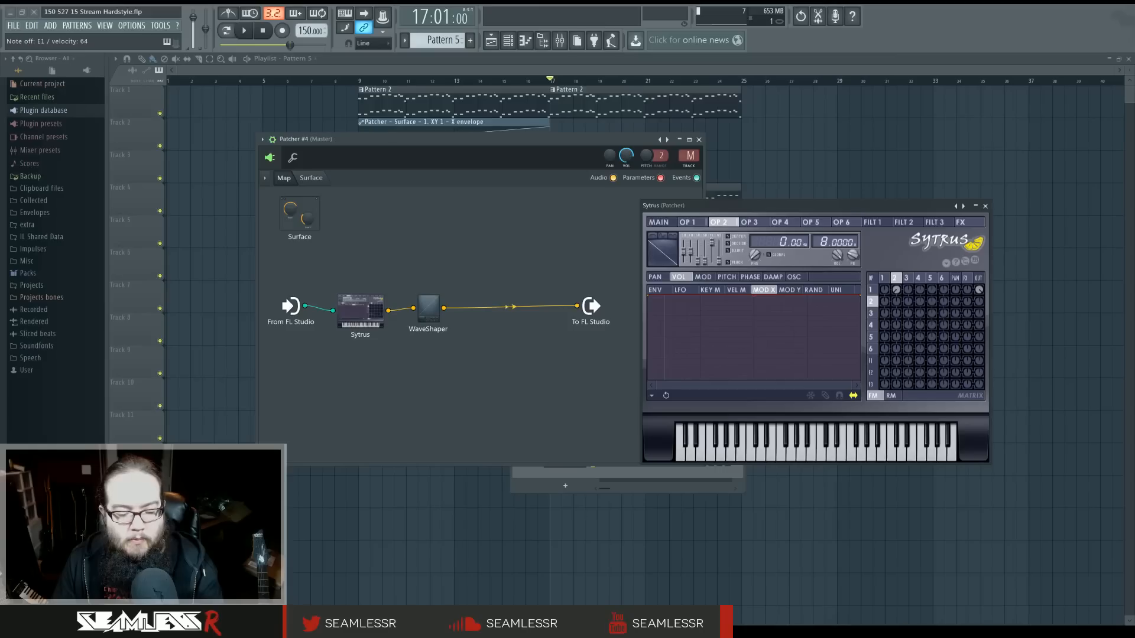
# Modulate operator 2 with operator 3 in the matrix and raise operator 3's frequency ratio to 4.0000
pyautogui.moveTo(908, 301); pyautogui.dragTo(908, 312)
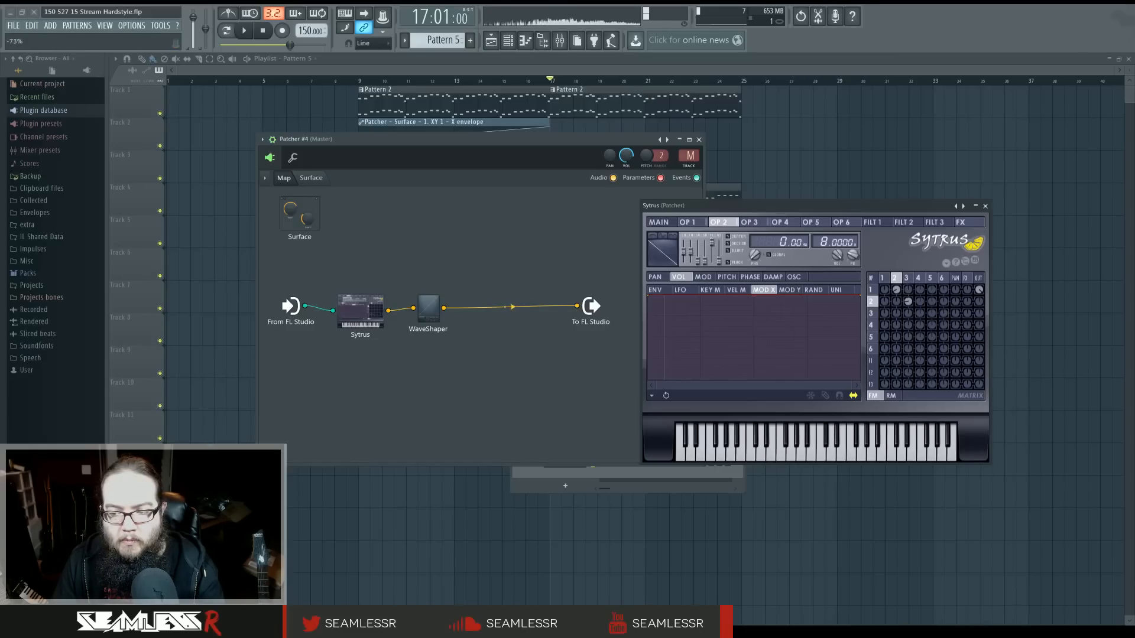
pyautogui.click(909, 279)
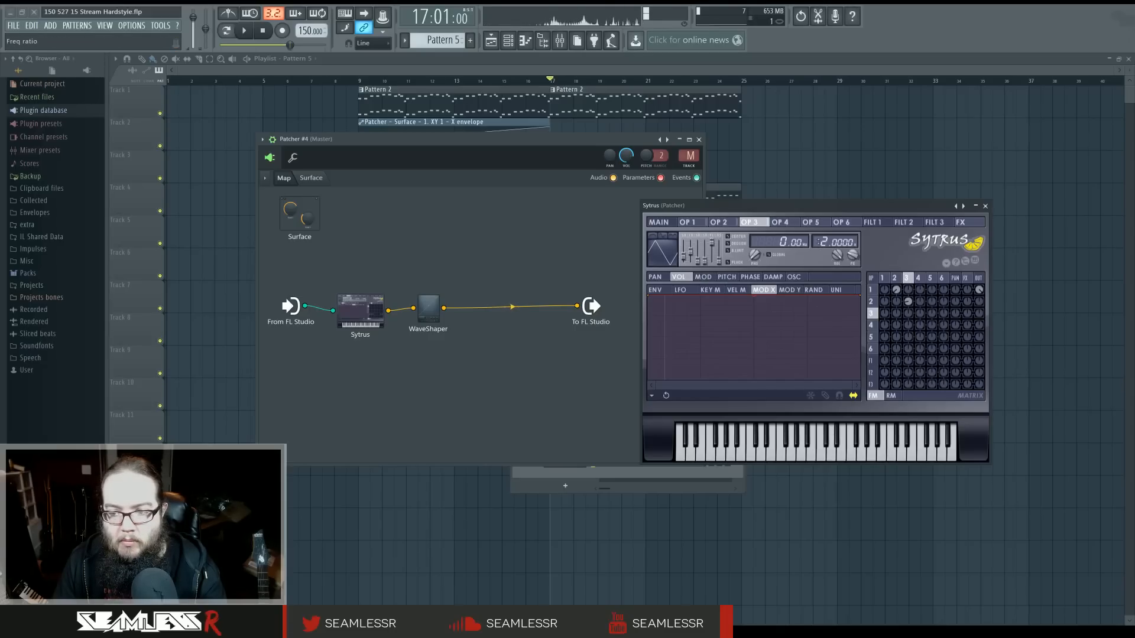
pyautogui.moveTo(834, 241); pyautogui.dragTo(835, 227)
pyautogui.moveTo(896, 290); pyautogui.dragTo(896, 272)
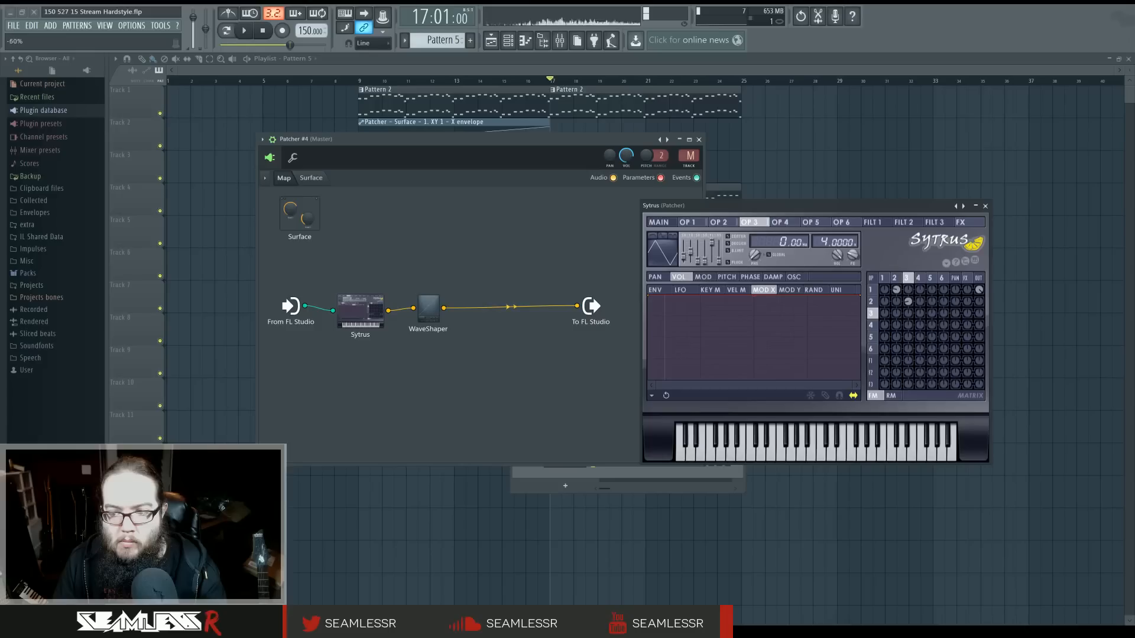
# Try mapping operator 1's volume to Modulation Y, flattening the ramp's end point and sweeping the Y knob
pyautogui.click(897, 291)
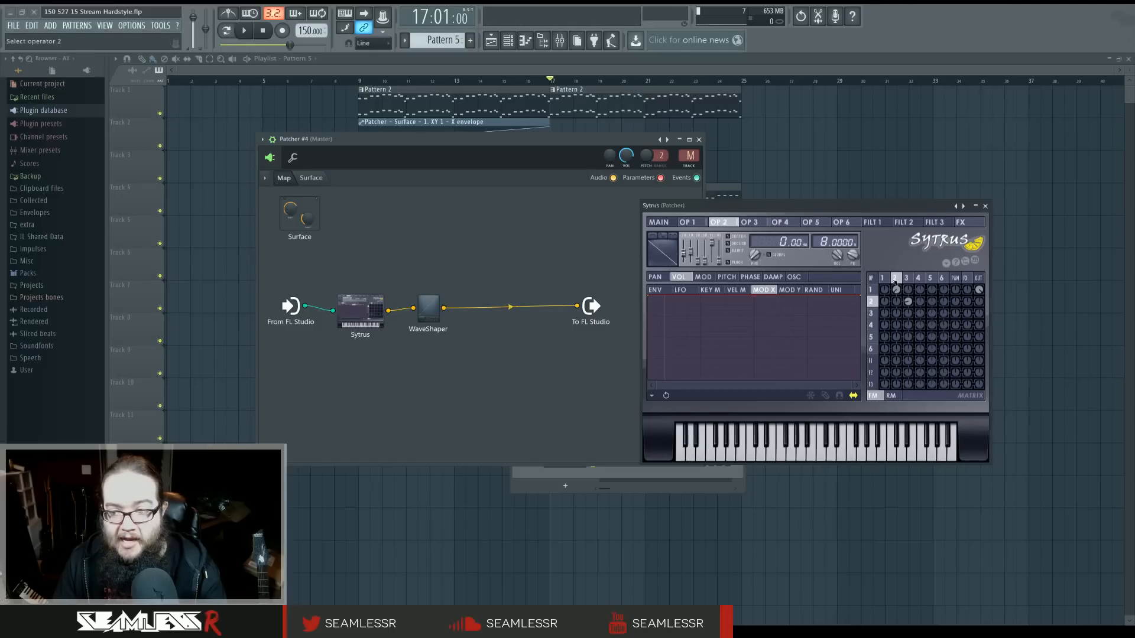
pyautogui.click(791, 290)
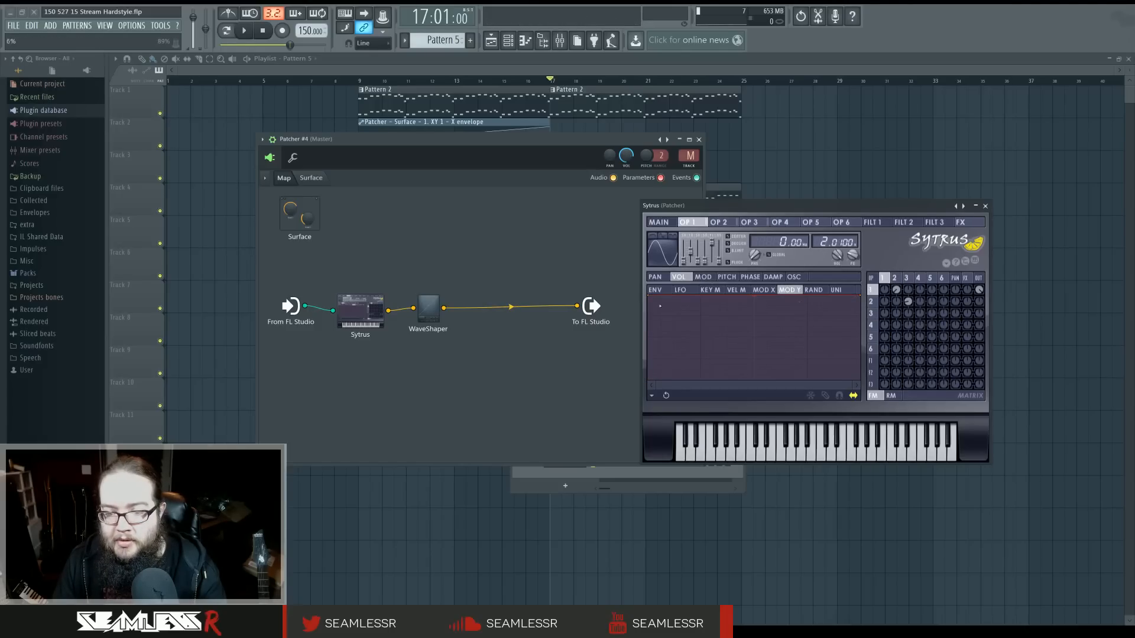
pyautogui.click(651, 298)
pyautogui.click(672, 224)
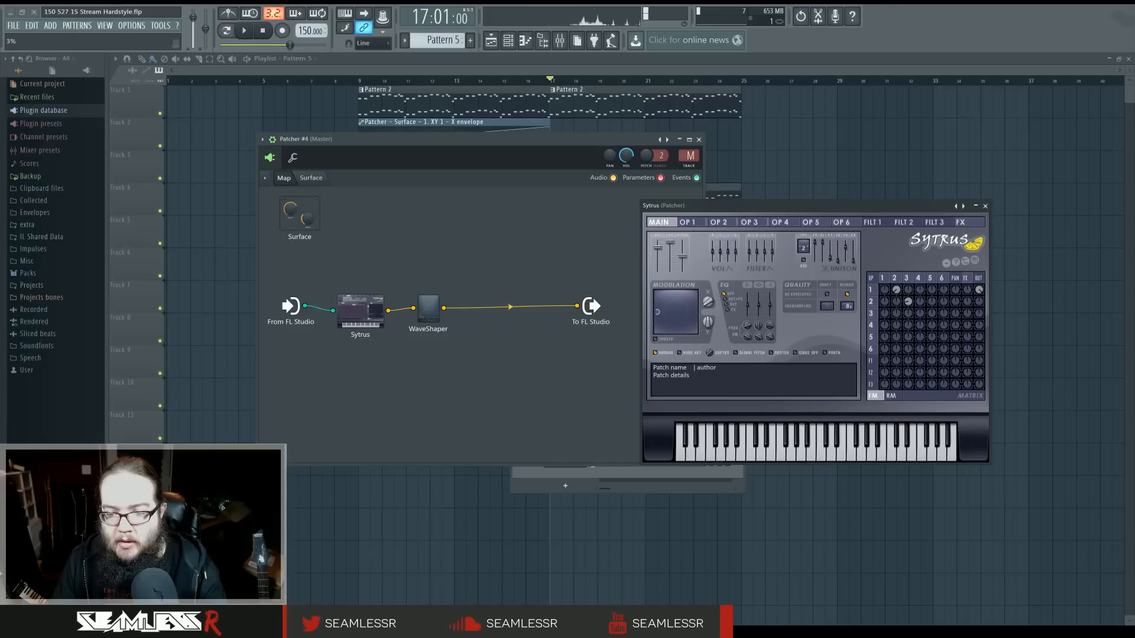
pyautogui.click(689, 223)
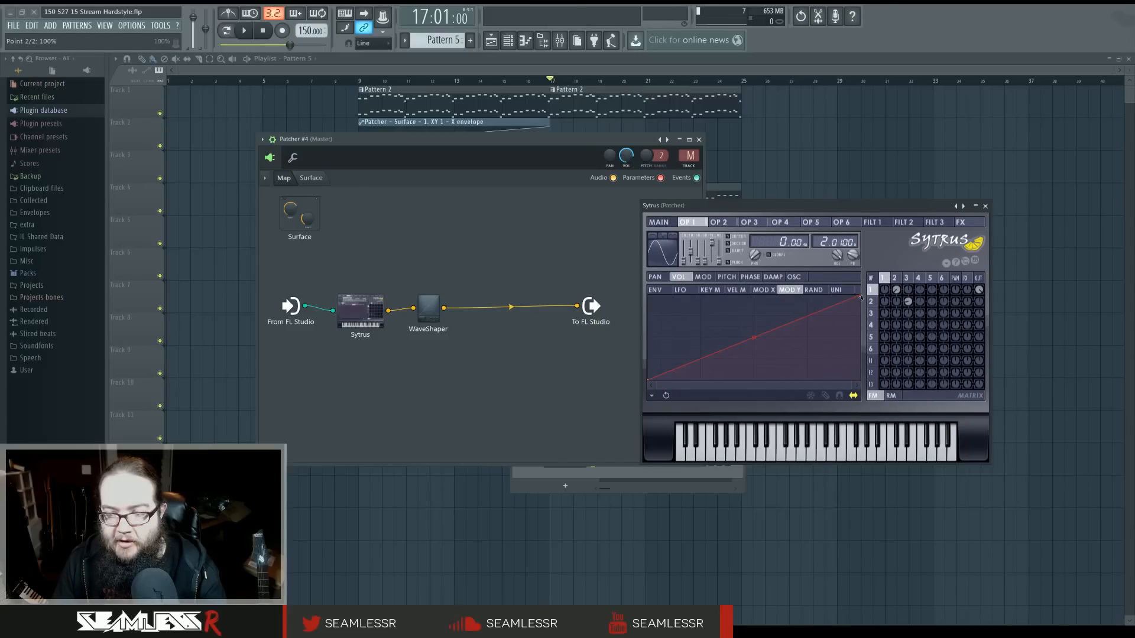
pyautogui.moveTo(861, 297); pyautogui.dragTo(861, 370)
pyautogui.click(658, 222)
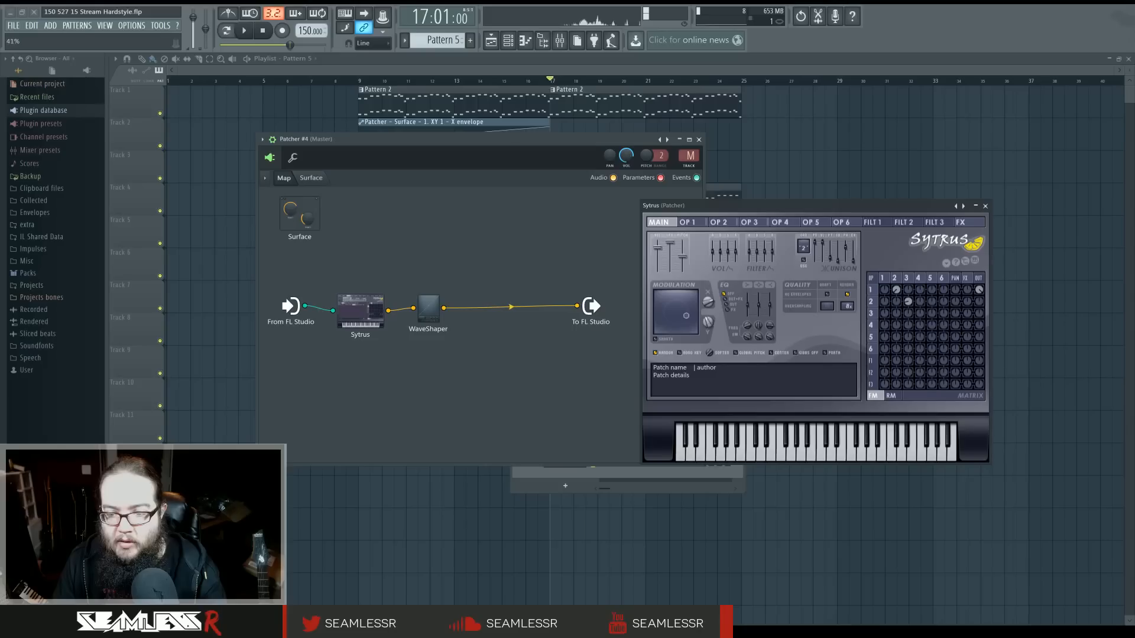
pyautogui.moveTo(708, 323); pyautogui.dragTo(708, 301)
# Reset operator 1's Modulation Y volume mapping to a flat line at full level
pyautogui.click(871, 290)
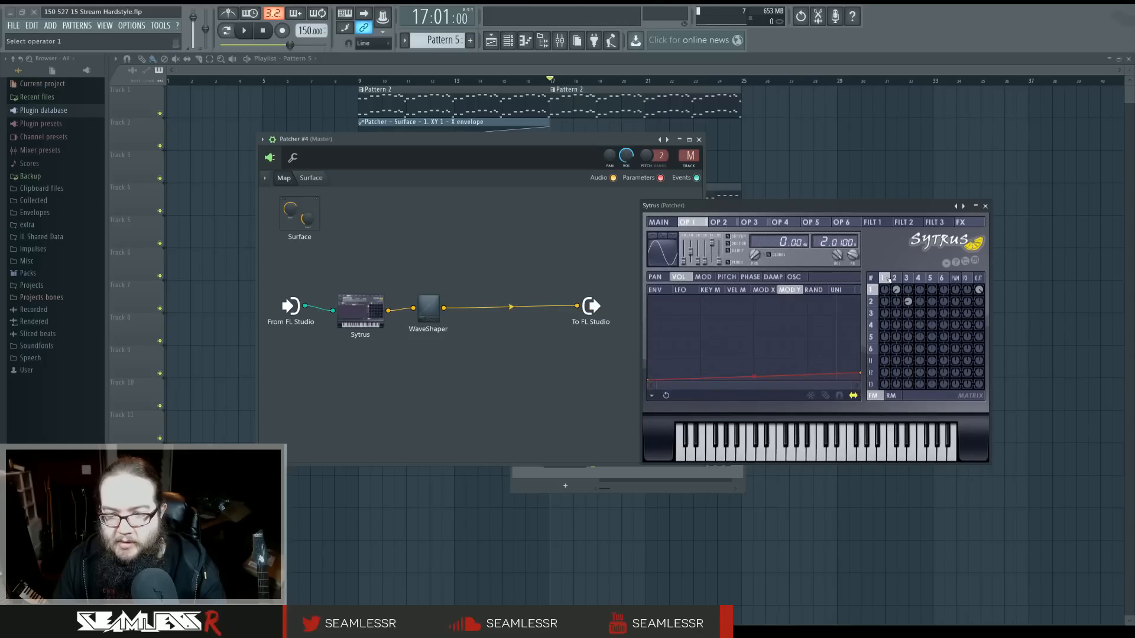
pyautogui.click(700, 280)
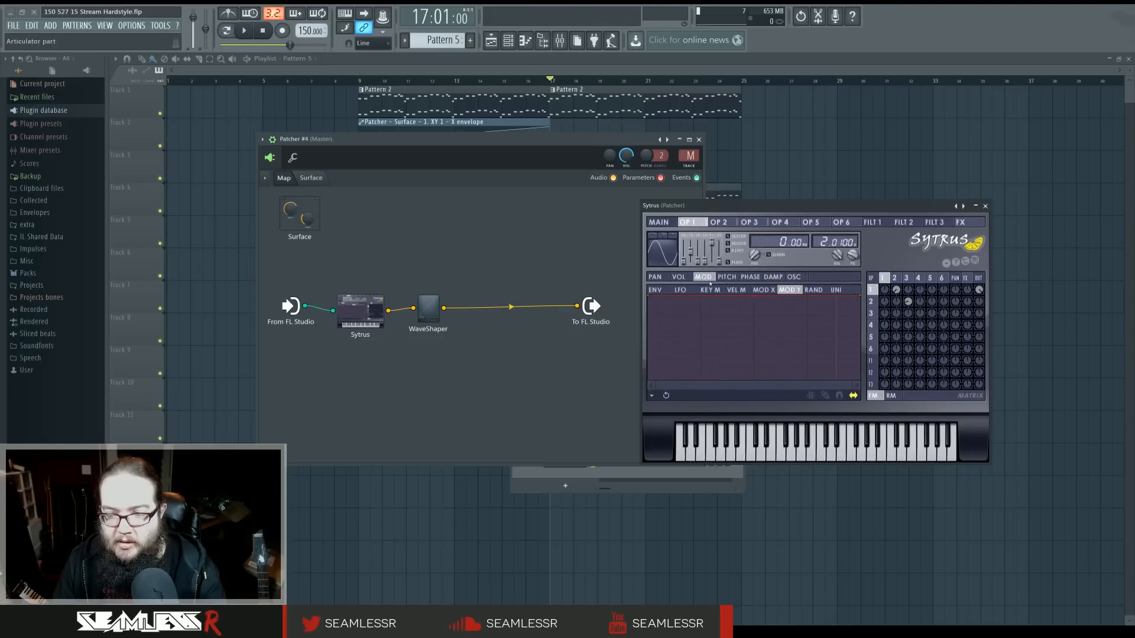
pyautogui.click(678, 277)
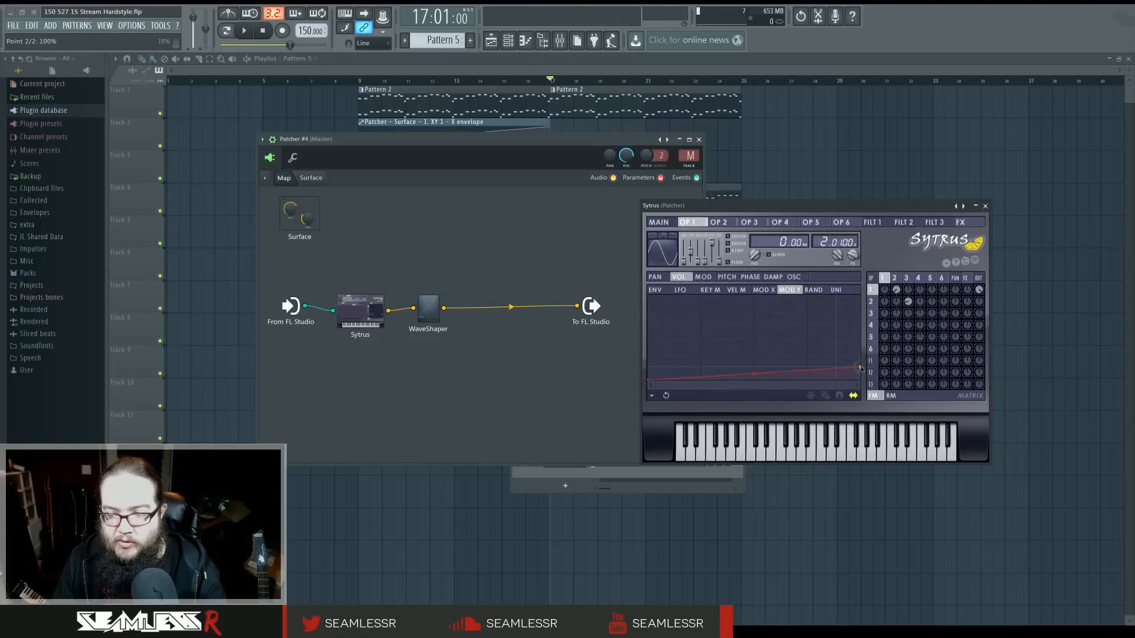
pyautogui.moveTo(861, 368); pyautogui.dragTo(861, 295)
pyautogui.moveTo(648, 380); pyautogui.dragTo(649, 296)
# Raise Modulation Y on Sytrus's main page and set operator 3's frequency ratio to 8.0000
pyautogui.click(764, 290)
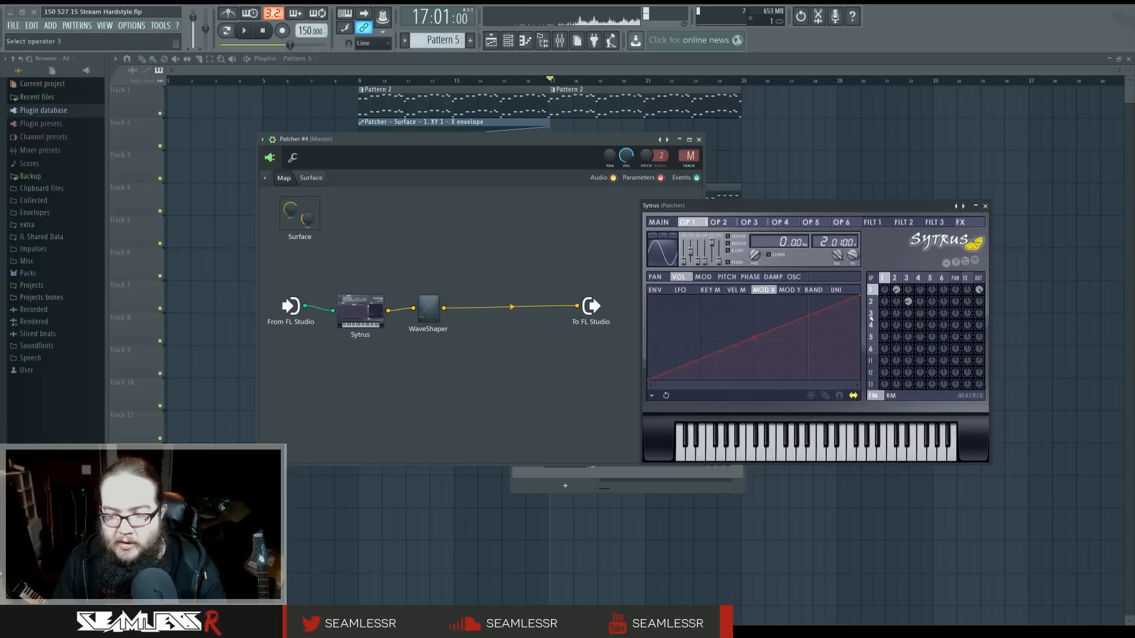
pyautogui.click(659, 223)
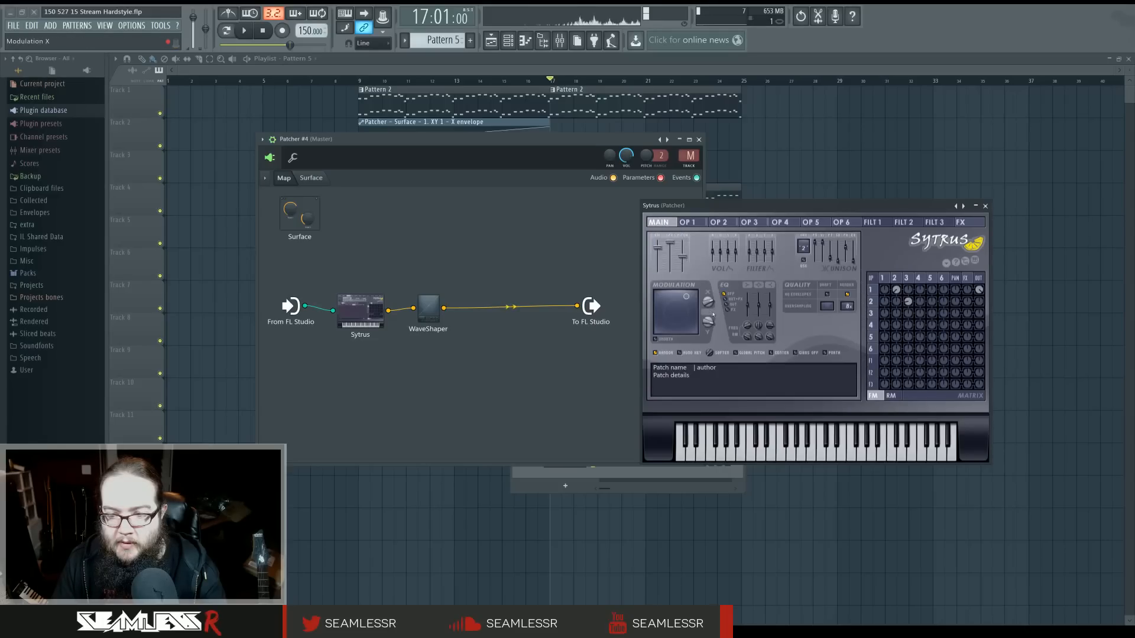
pyautogui.moveTo(713, 313); pyautogui.dragTo(708, 282)
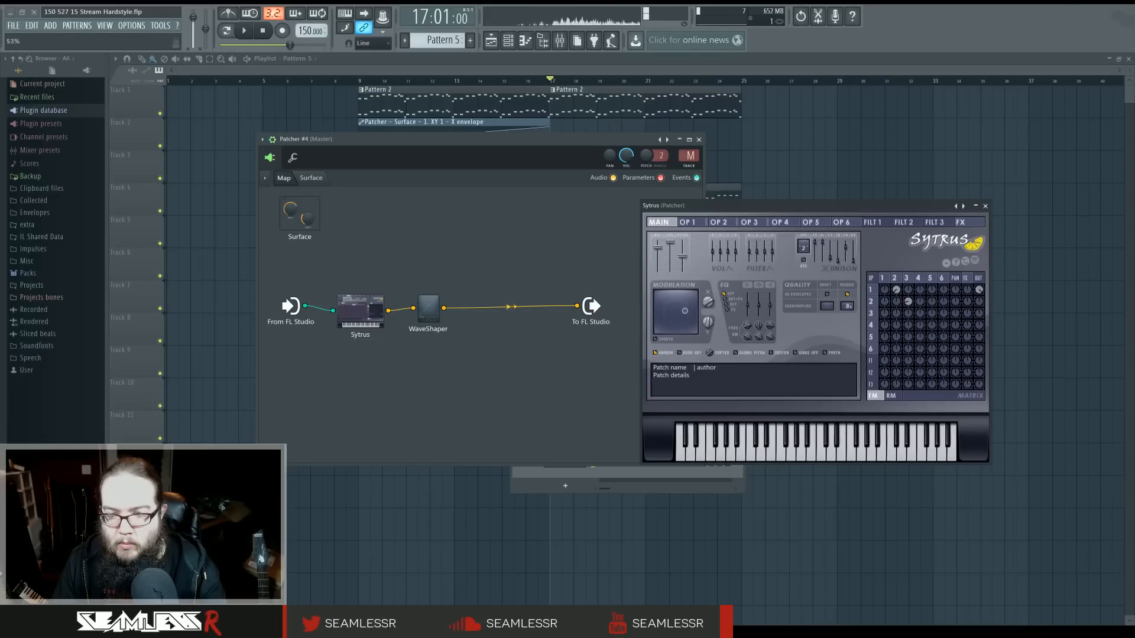
pyautogui.click(909, 278)
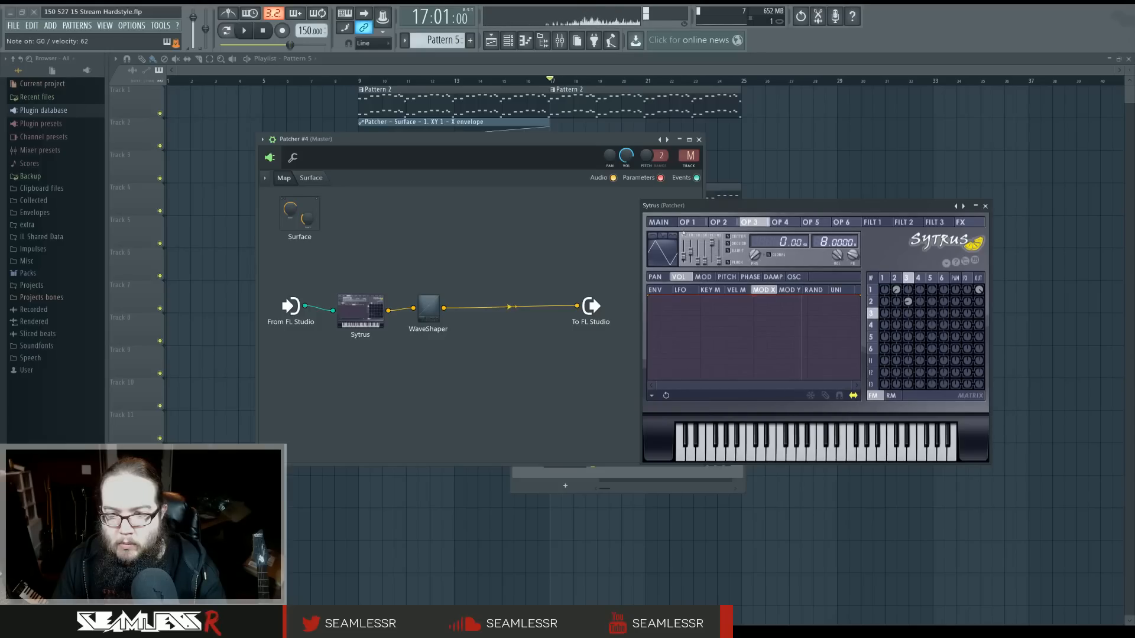
pyautogui.click(665, 223)
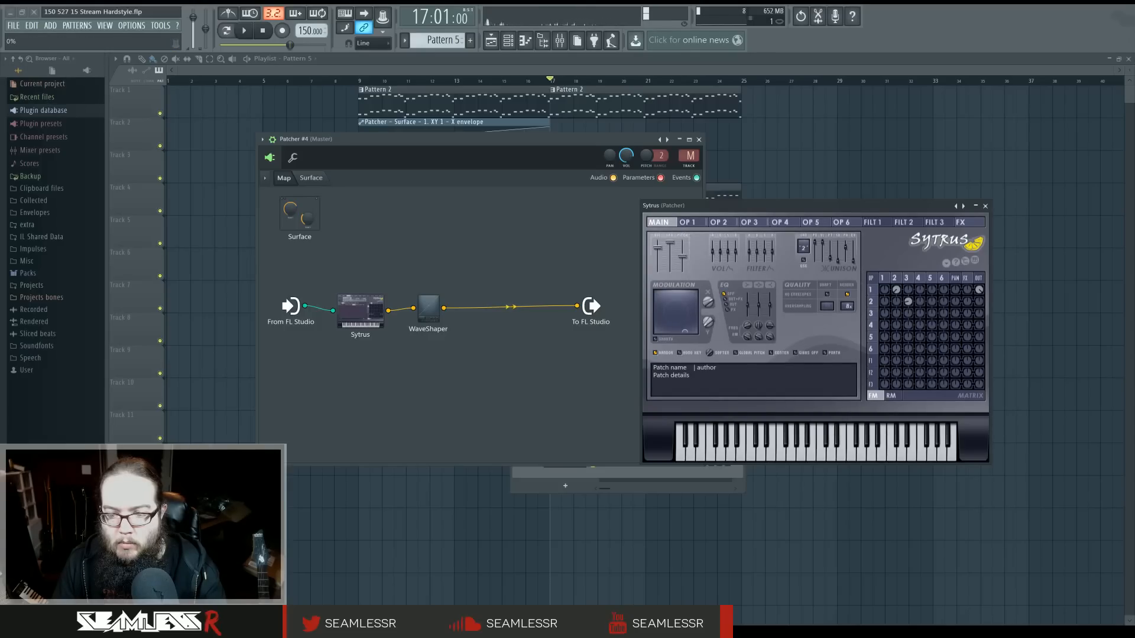
# Sweep Modulation Y up and down repeatedly while playing low notes to audition the screech
pyautogui.moveTo(708, 322)
pyautogui.mouseDown()
pyautogui.moveTo(708, 298)
pyautogui.moveTo(708, 329)
pyautogui.moveTo(708, 318)
pyautogui.mouseUp()
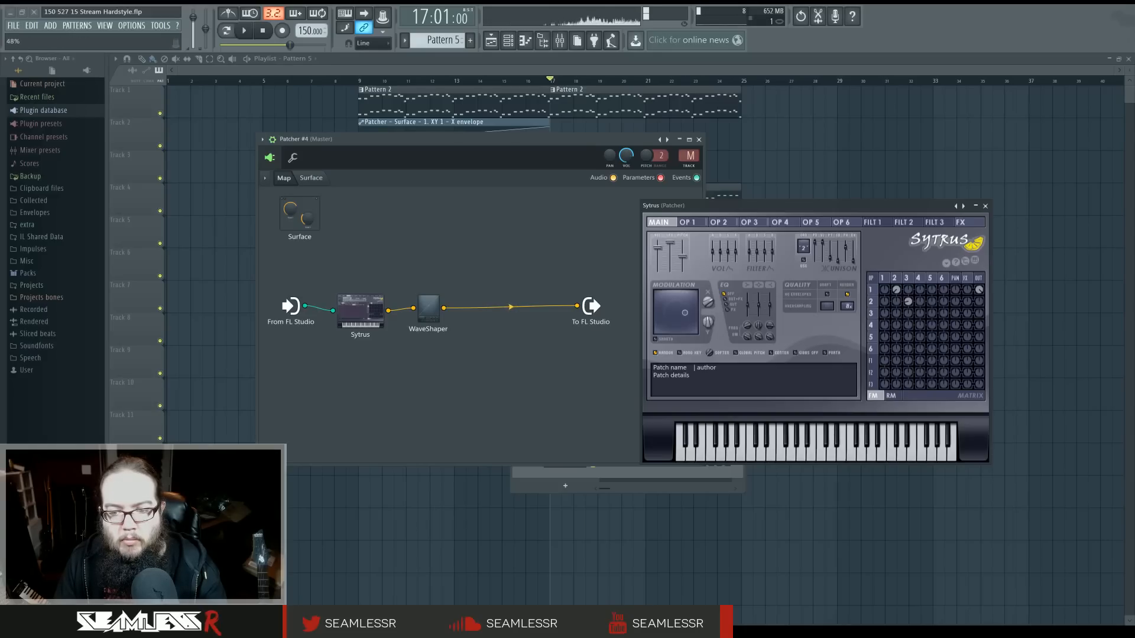
pyautogui.moveTo(708, 322); pyautogui.dragTo(708, 314)
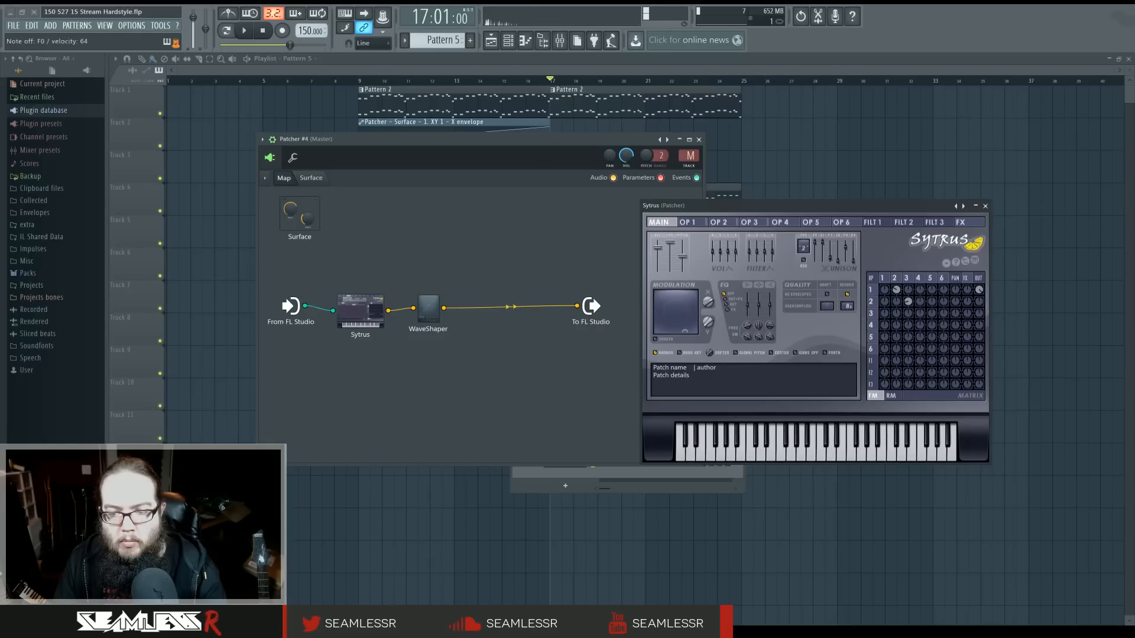
pyautogui.moveTo(707, 322); pyautogui.dragTo(708, 333)
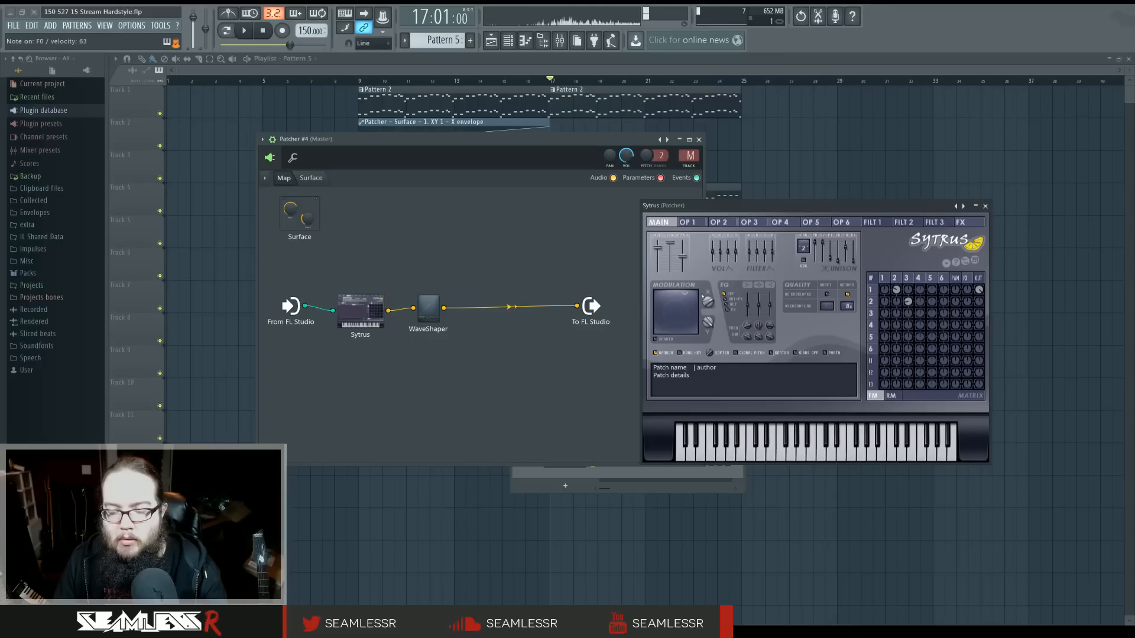
pyautogui.moveTo(708, 319); pyautogui.dragTo(708, 328)
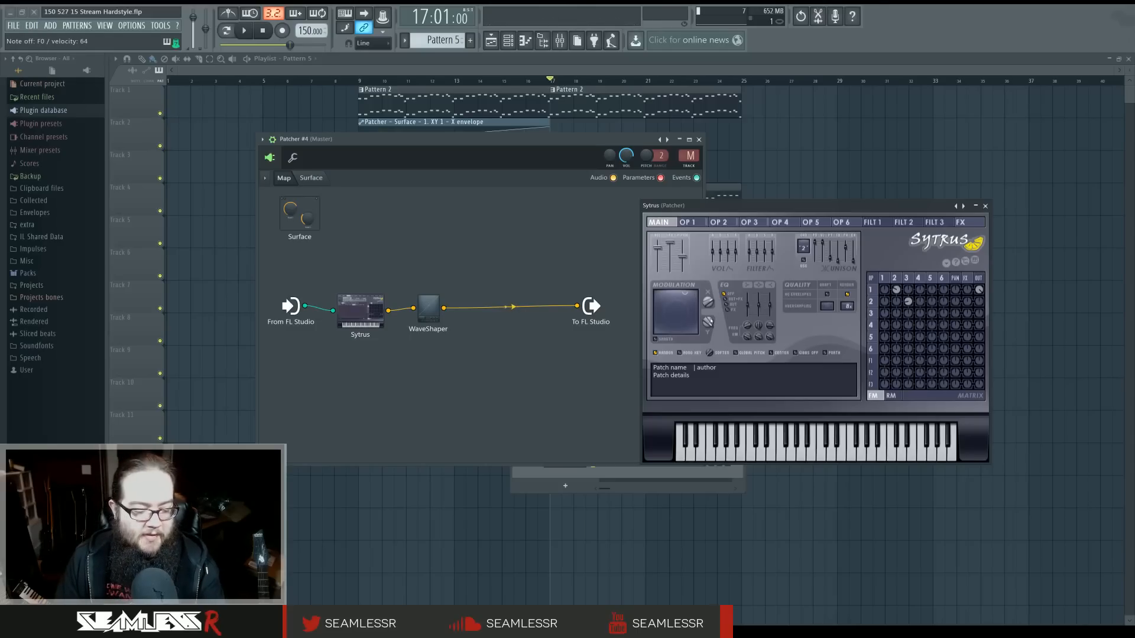
pyautogui.moveTo(710, 321)
pyautogui.mouseDown()
pyautogui.moveTo(711, 357)
pyautogui.moveTo(707, 304)
pyautogui.moveTo(707, 346)
pyautogui.moveTo(707, 320)
pyautogui.moveTo(707, 334)
pyautogui.mouseUp()
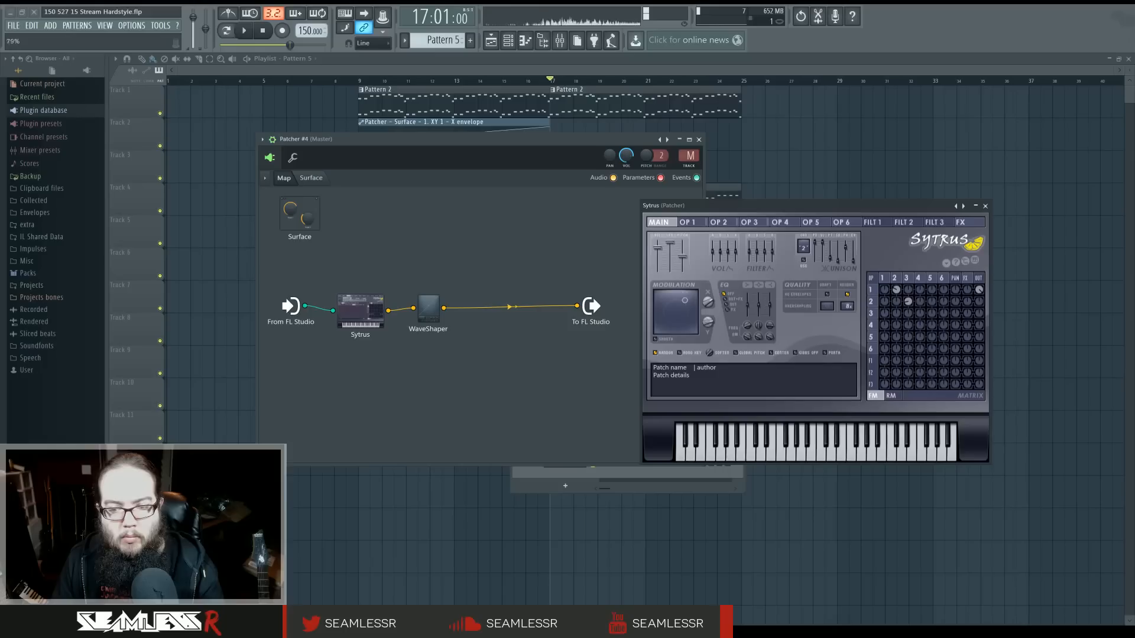
pyautogui.moveTo(707, 322); pyautogui.dragTo(707, 328)
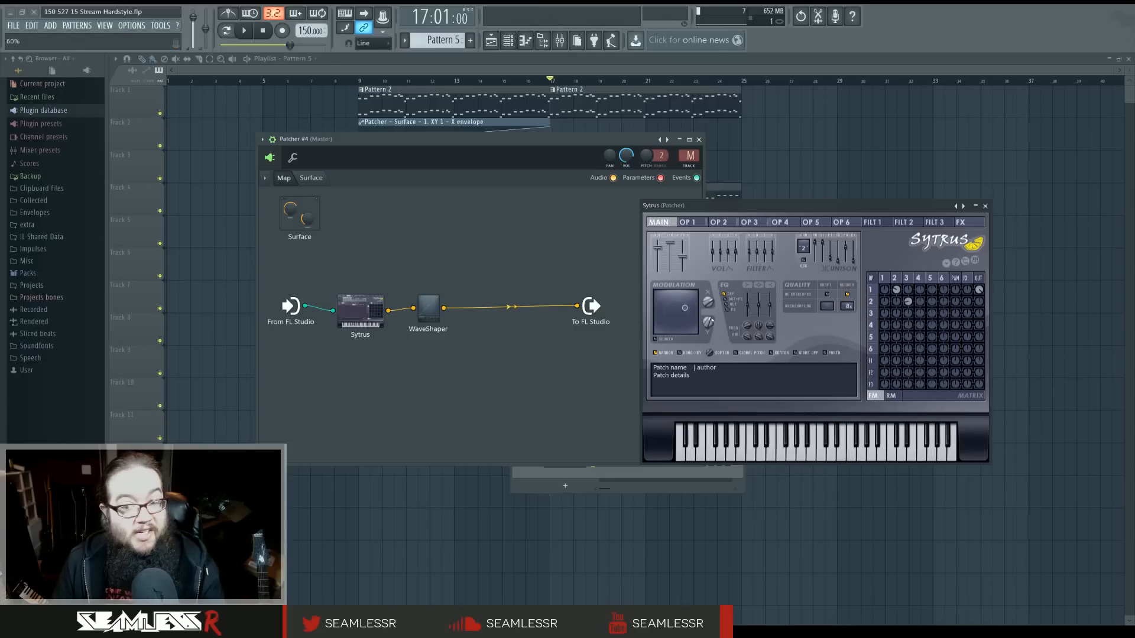
# Add ValhallaRoom to the Patcher chain between WaveShaper and the output, and reopen Sytrus
pyautogui.click(436, 313)
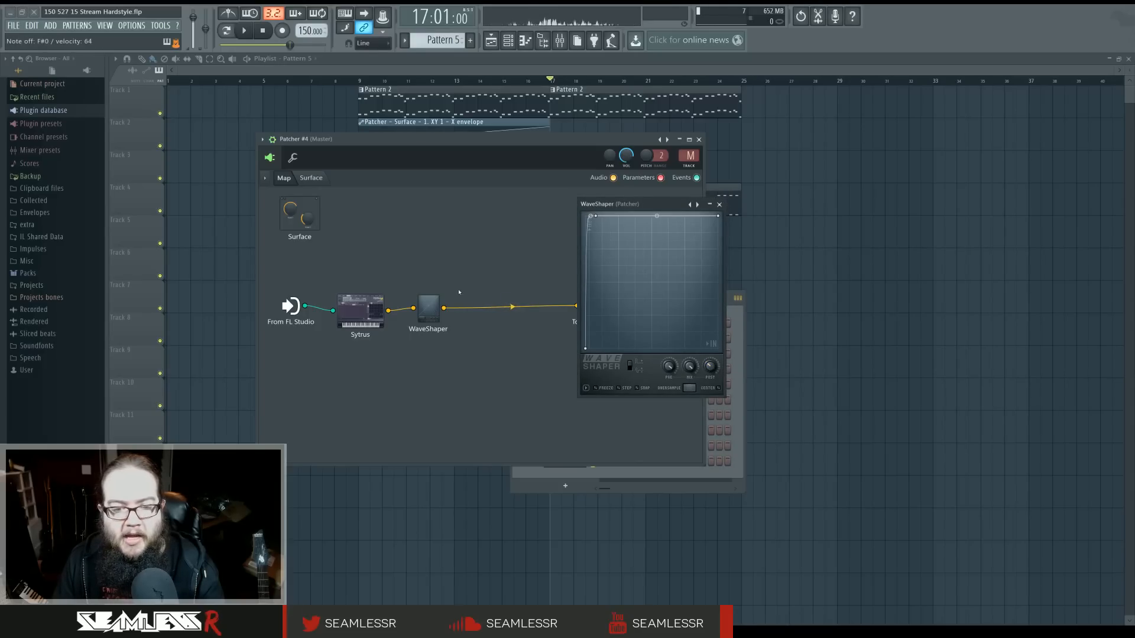
pyautogui.press('F8')
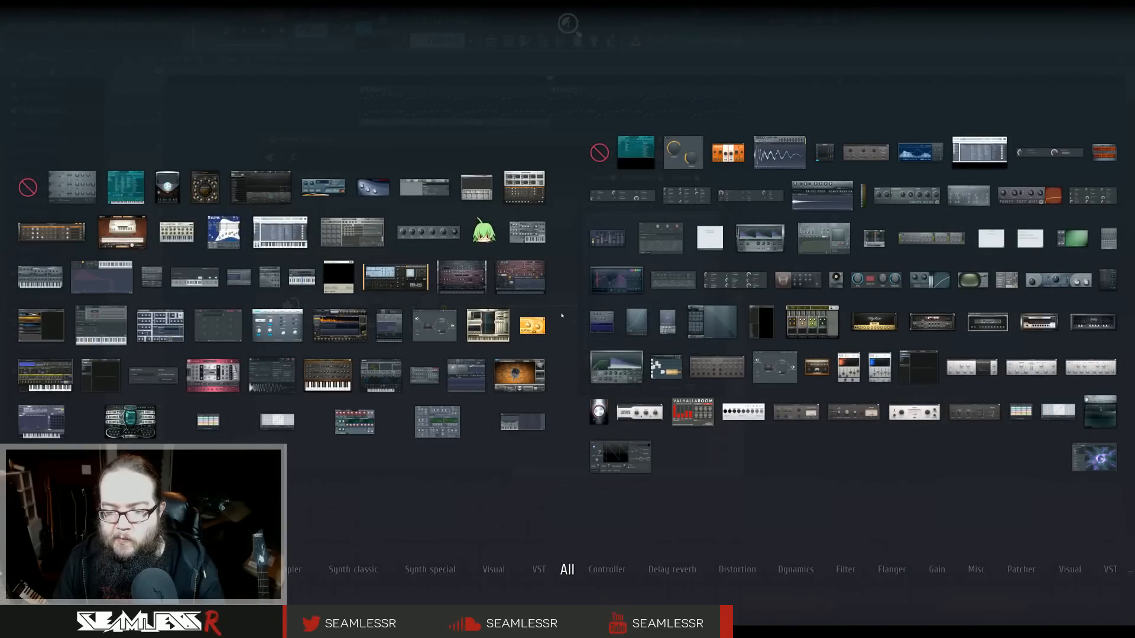
pyautogui.moveTo(693, 415); pyautogui.dragTo(500, 313)
pyautogui.click(719, 205)
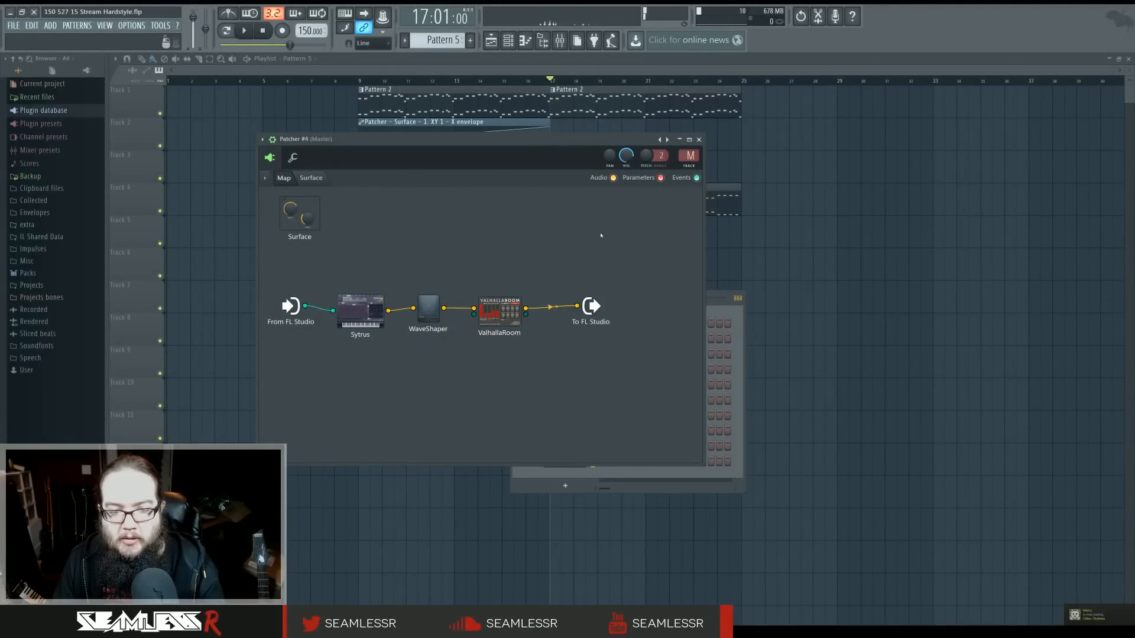
pyautogui.doubleClick(360, 311)
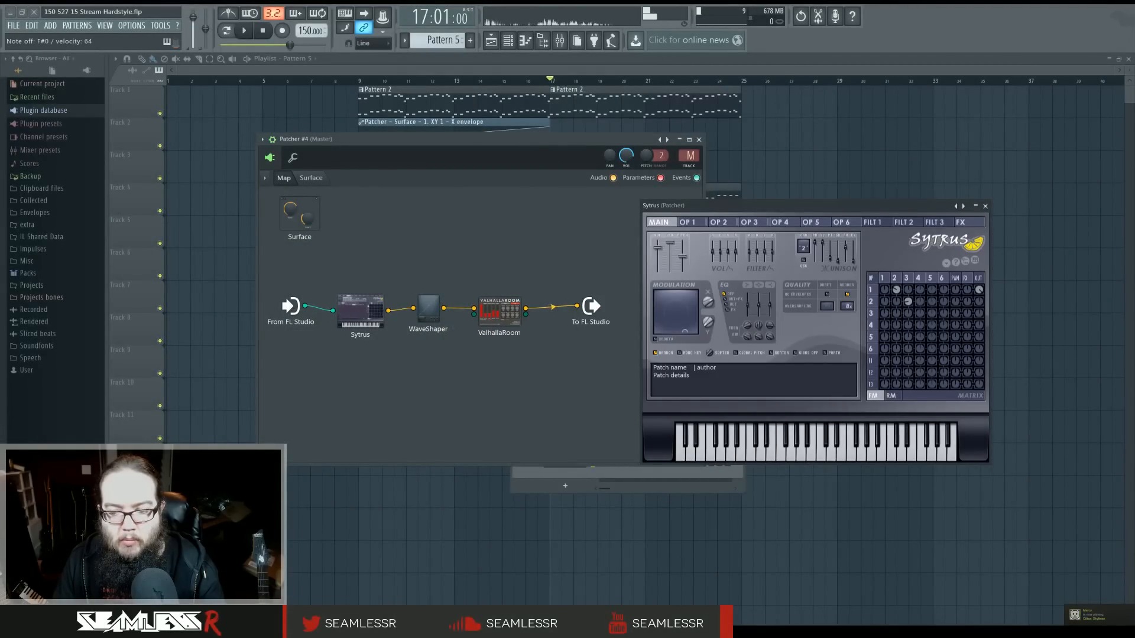
# Open ValhallaRoom beside the Patcher map and move the WaveShaper and ValhallaRoom modules closer to Sytrus
pyautogui.moveTo(896, 289); pyautogui.dragTo(896, 285)
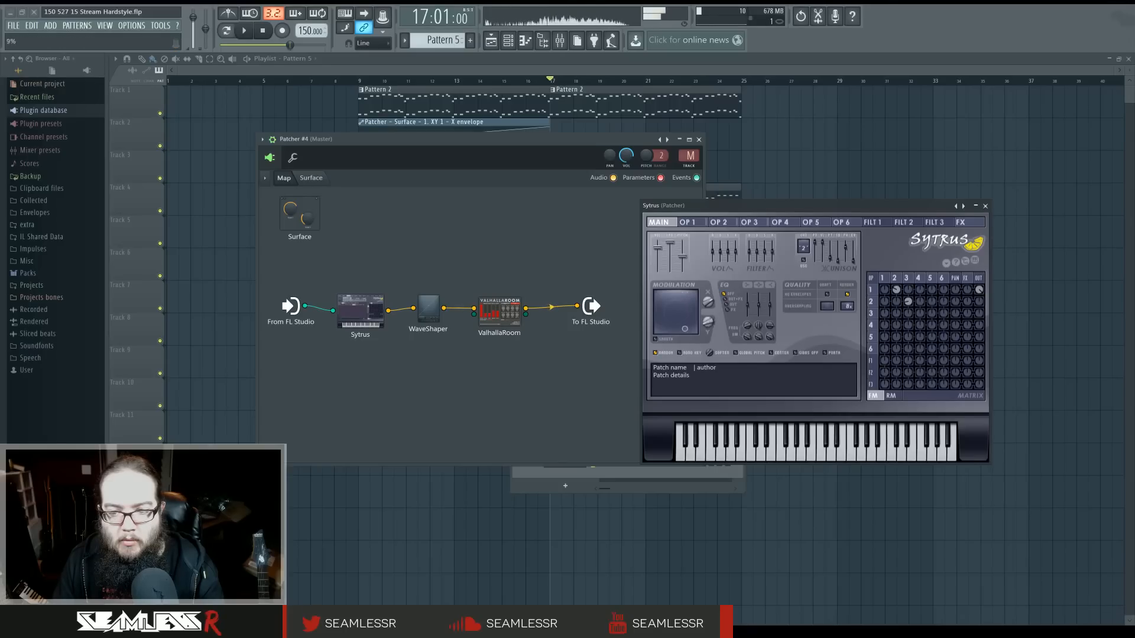
pyautogui.doubleClick(504, 309)
pyautogui.moveTo(254, 140); pyautogui.dragTo(865, 220)
pyautogui.moveTo(505, 317); pyautogui.dragTo(510, 317)
pyautogui.moveTo(432, 313); pyautogui.dragTo(428, 315)
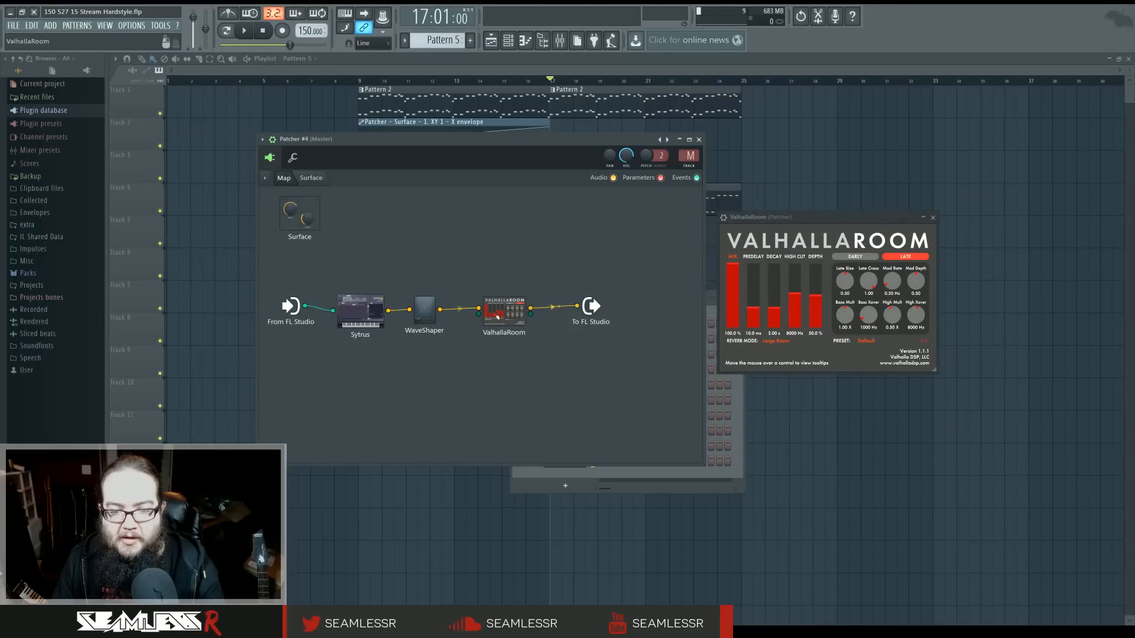
pyautogui.moveTo(497, 317); pyautogui.dragTo(474, 318)
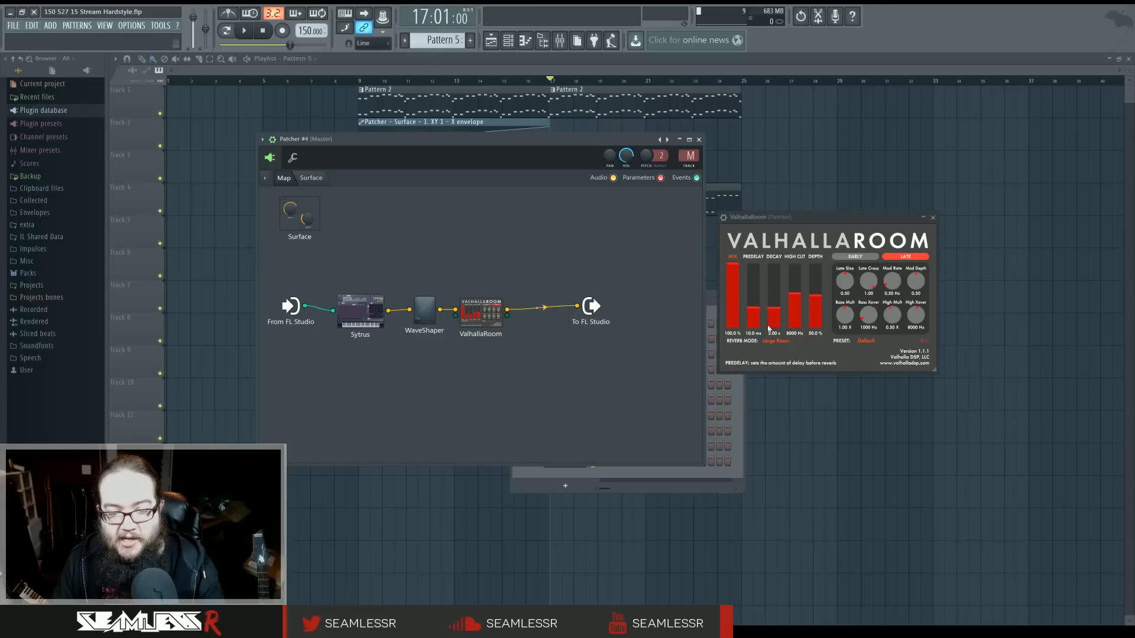
# Sweep Sytrus's Modulation Y between 0% and 100% while playing low notes to hear the reverb at full mix
pyautogui.doubleClick(361, 312)
pyautogui.moveTo(710, 322); pyautogui.dragTo(711, 325)
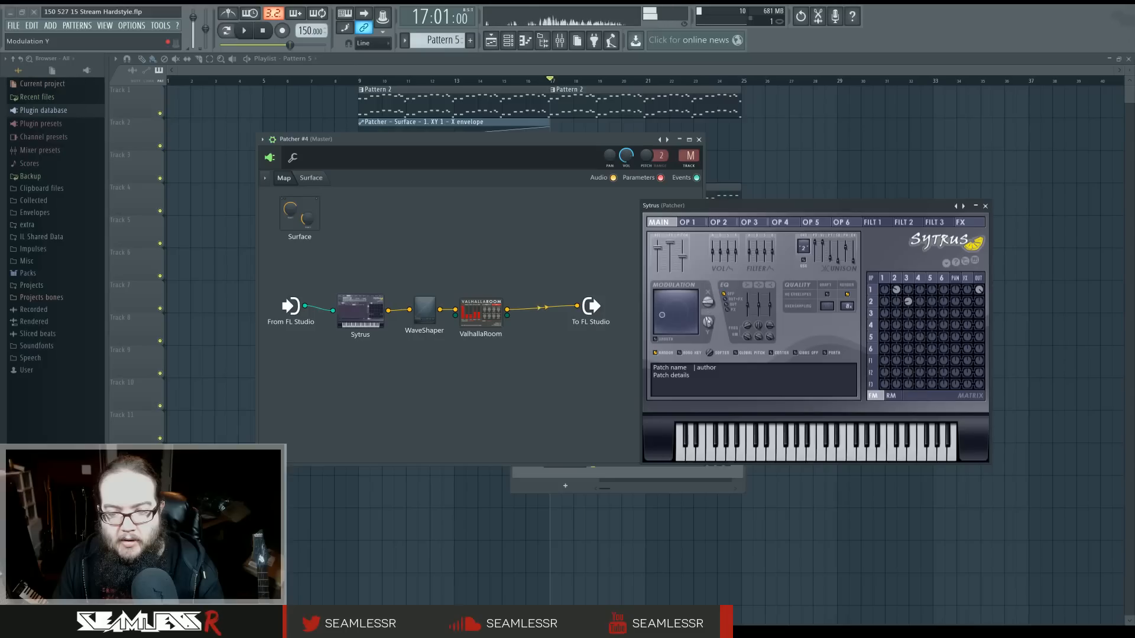
pyautogui.moveTo(708, 321); pyautogui.dragTo(707, 315)
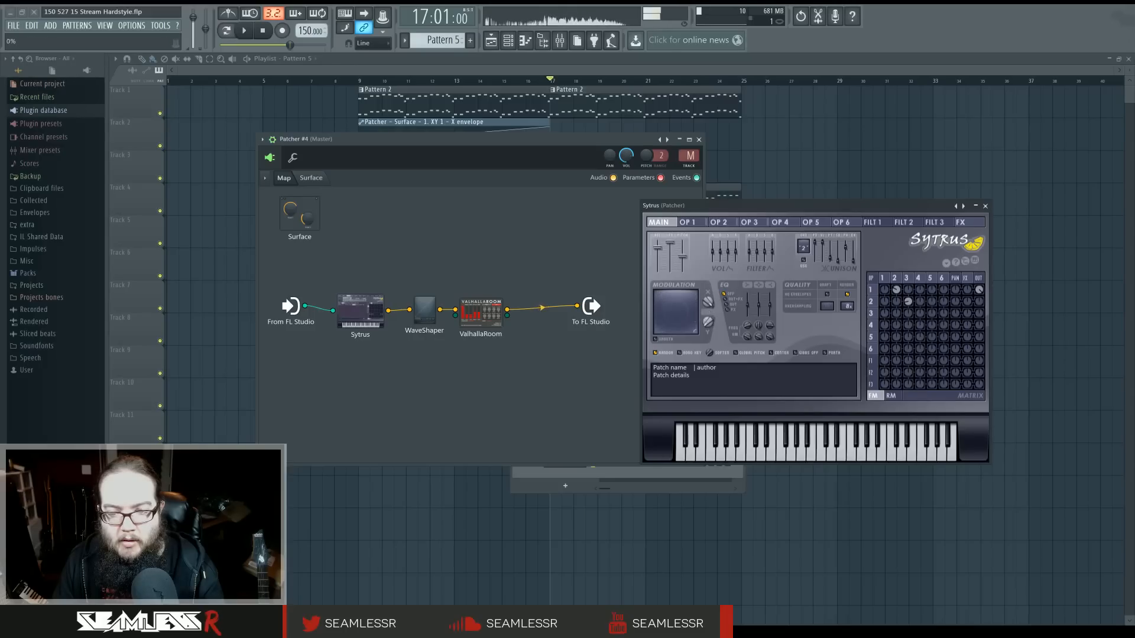
pyautogui.moveTo(707, 321); pyautogui.dragTo(707, 340)
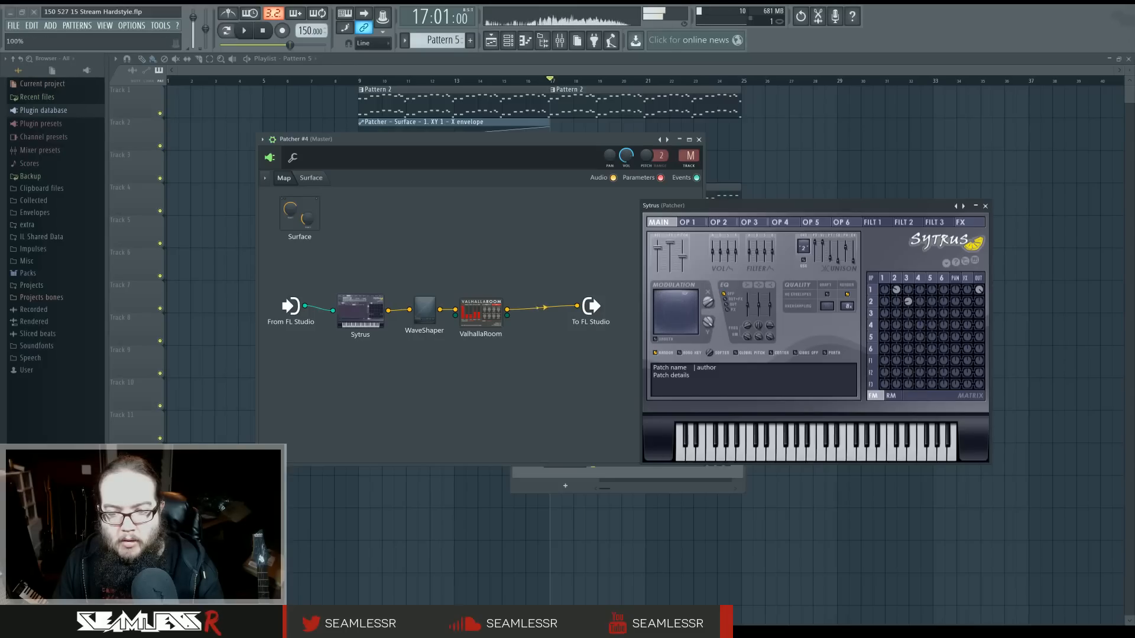
# Set ValhallaRoom to 7.8% mix, 0.0 ms predelay, 0.13 s decay, 15000 Hz high cut and 100% depth
pyautogui.click(481, 313)
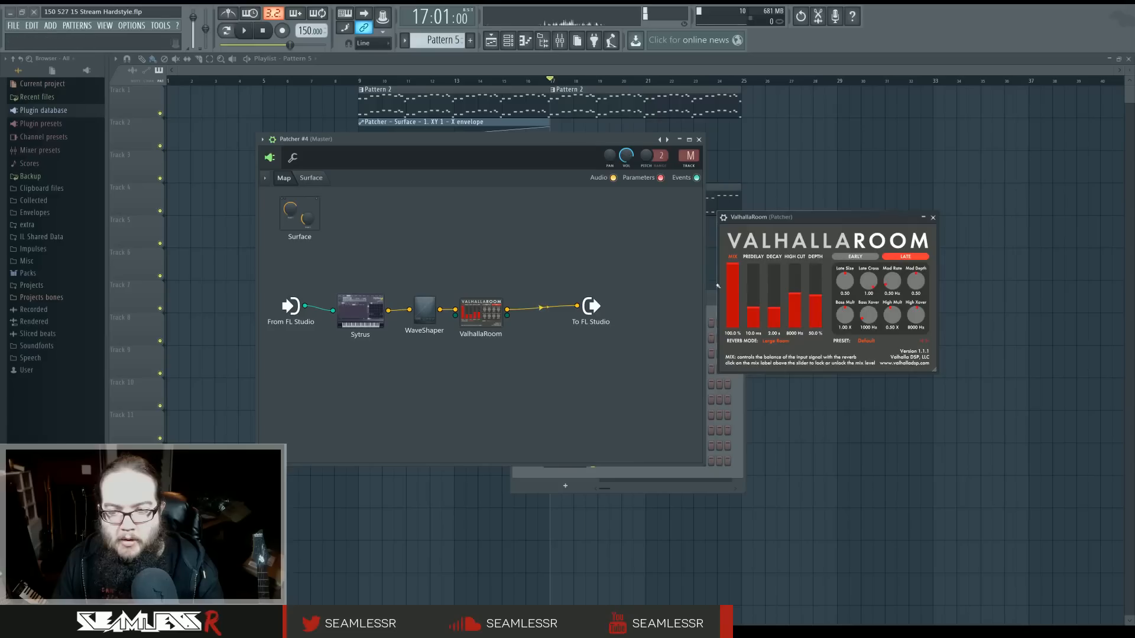
pyautogui.moveTo(732, 315); pyautogui.dragTo(753, 330)
pyautogui.moveTo(794, 294); pyautogui.dragTo(794, 264)
pyautogui.moveTo(815, 296); pyautogui.dragTo(815, 264)
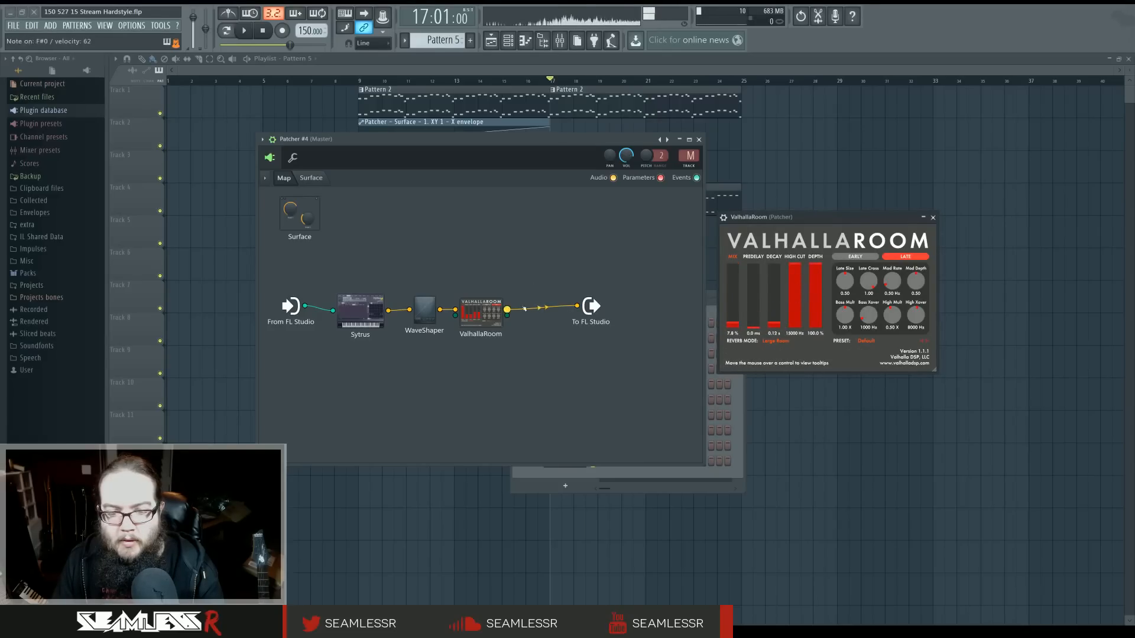
# Add a second WaveShaper between ValhallaRoom and the output, bend its curve to a steep early rise, and adjust its post gain
pyautogui.press('Tab')
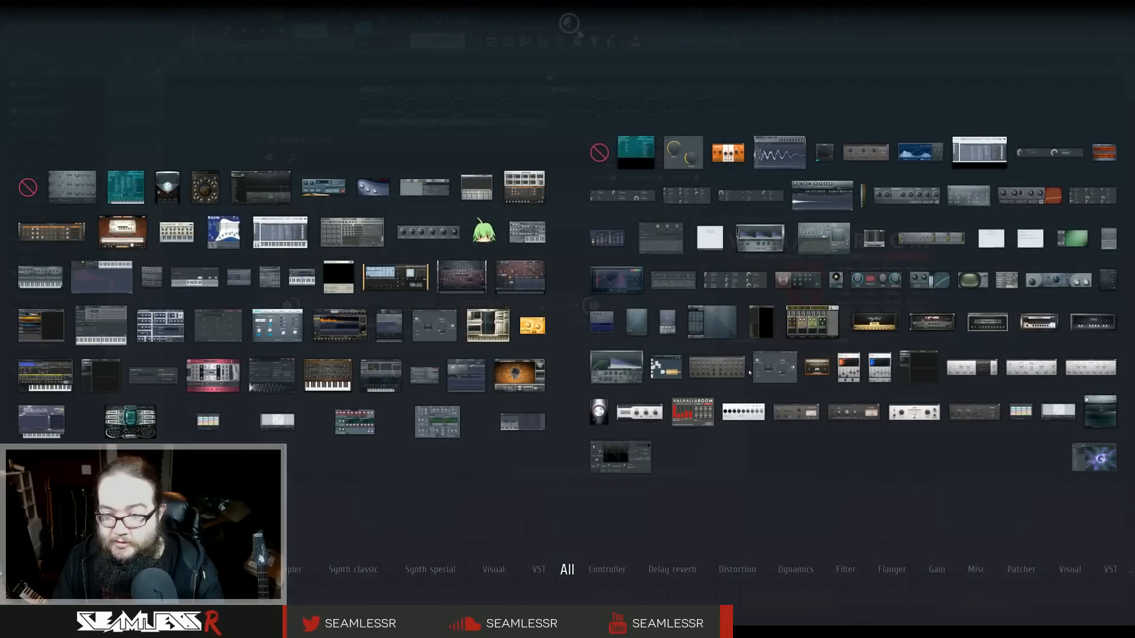
pyautogui.moveTo(650, 324); pyautogui.dragTo(544, 339)
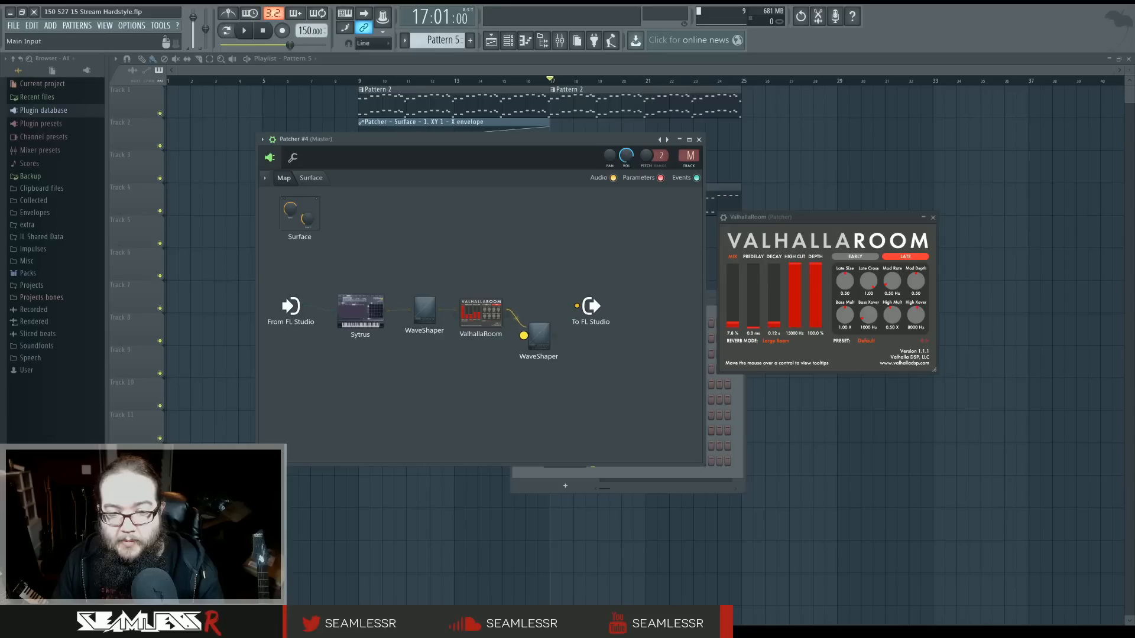
pyautogui.click(538, 336)
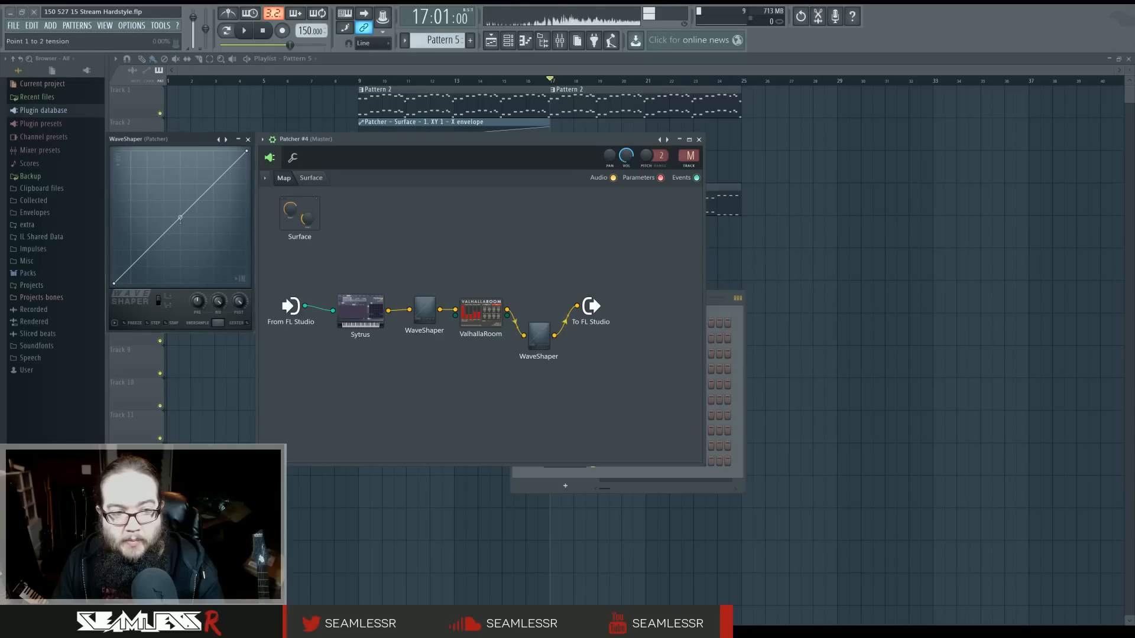
pyautogui.moveTo(181, 219); pyautogui.dragTo(179, 181)
pyautogui.moveTo(238, 302); pyautogui.dragTo(239, 286)
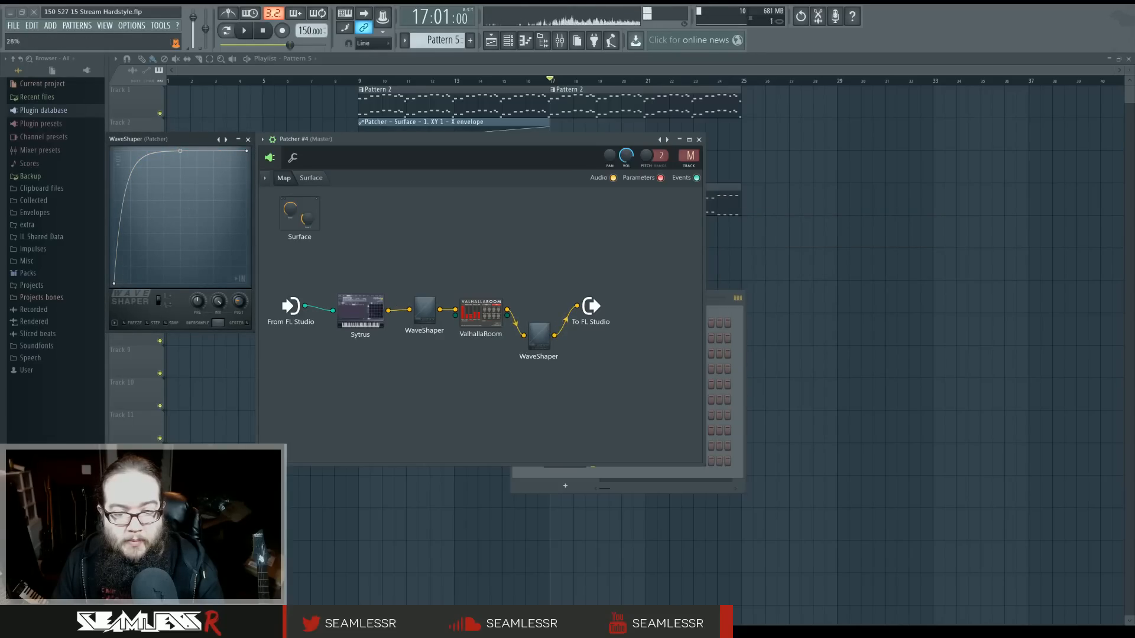
# Check the first WaveShaper's curve and sweep Sytrus's Modulation Y down to 0% to hear the doubled distortion
pyautogui.click(538, 335)
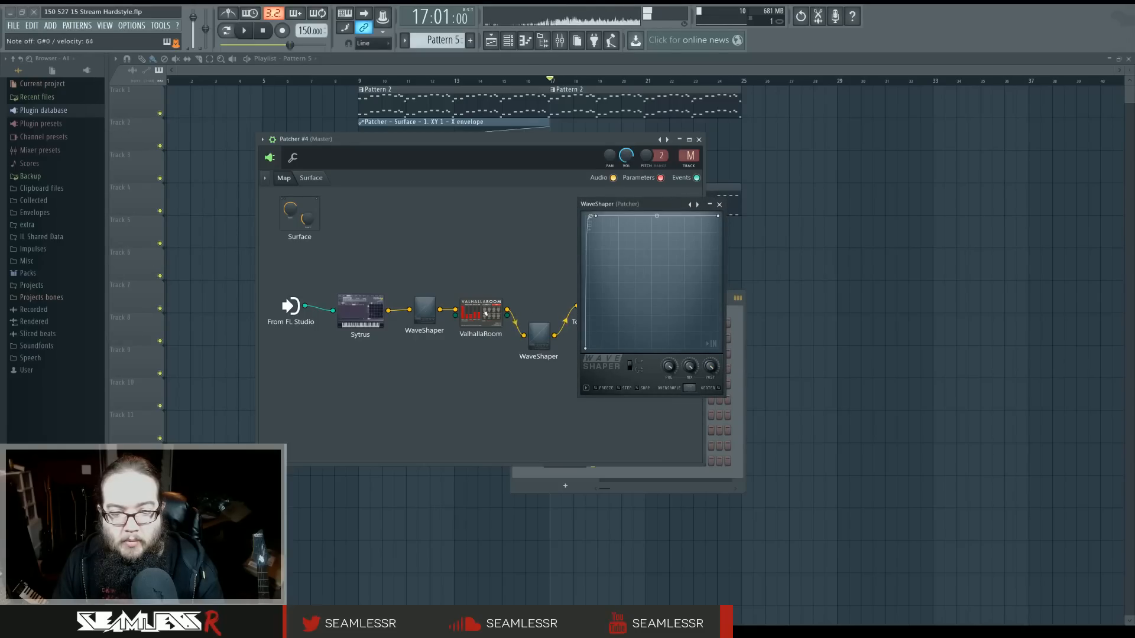
pyautogui.click(361, 311)
pyautogui.moveTo(708, 323)
pyautogui.mouseDown()
pyautogui.moveTo(708, 357)
pyautogui.moveTo(708, 315)
pyautogui.mouseUp()
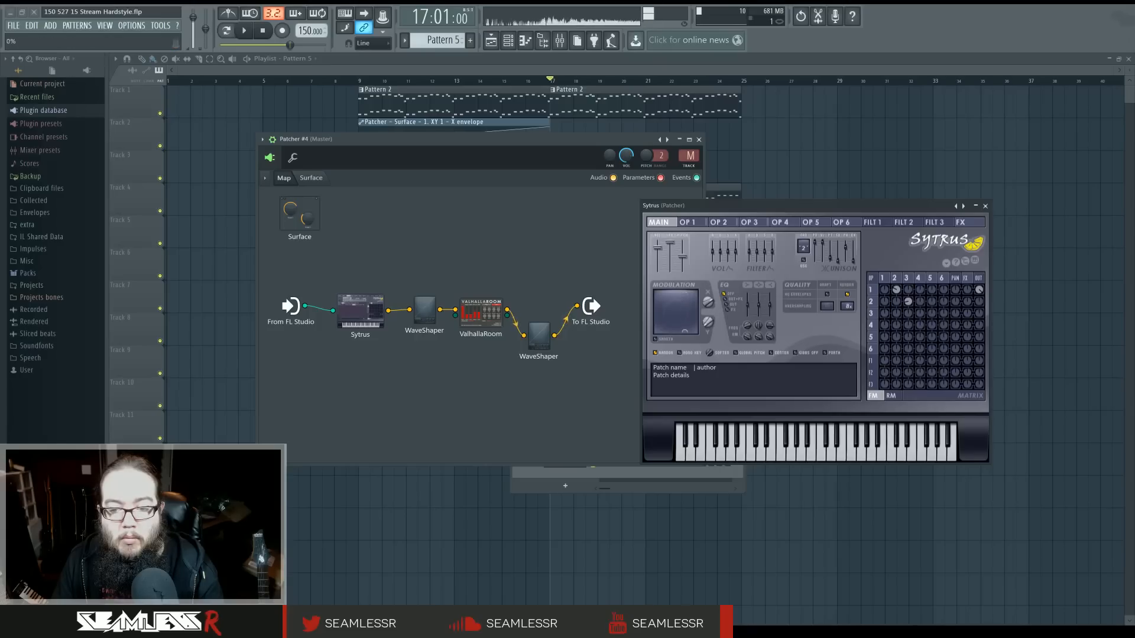
# Add Param. EQ 2 to the Patcher chain between ValhallaRoom and the second WaveShaper
pyautogui.click(466, 327)
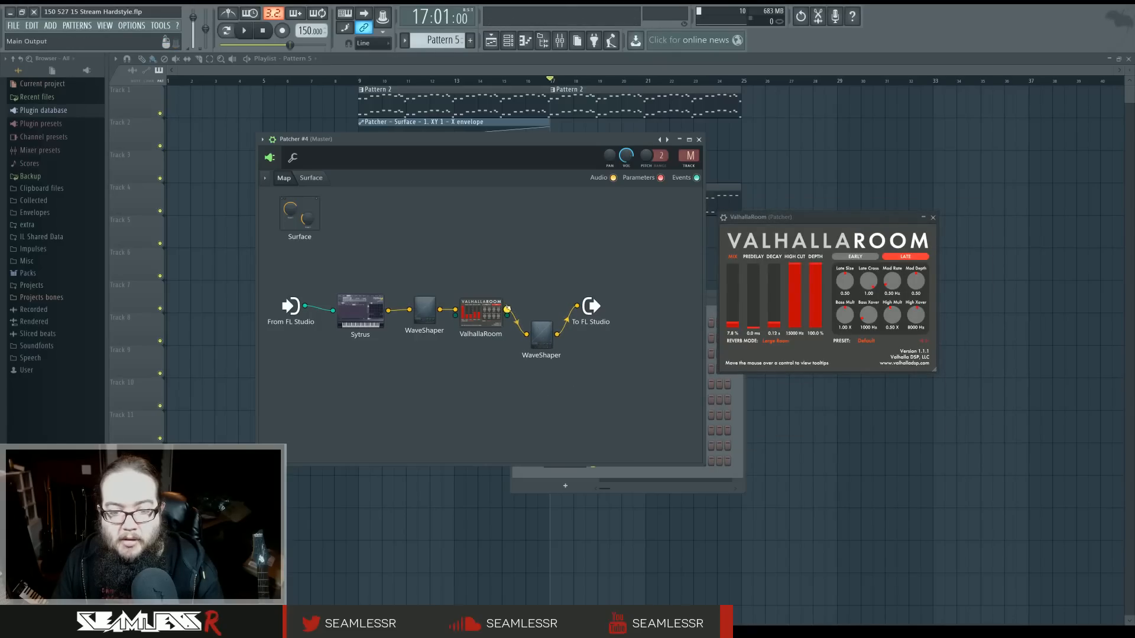
pyautogui.press('F8')
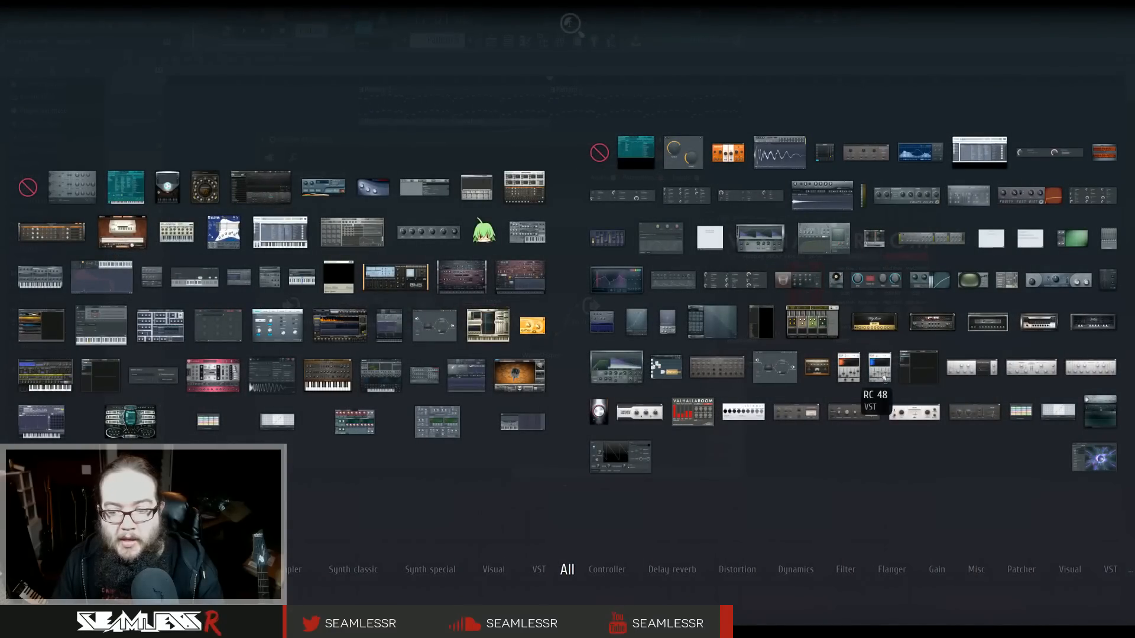
pyautogui.moveTo(617, 279); pyautogui.dragTo(524, 319)
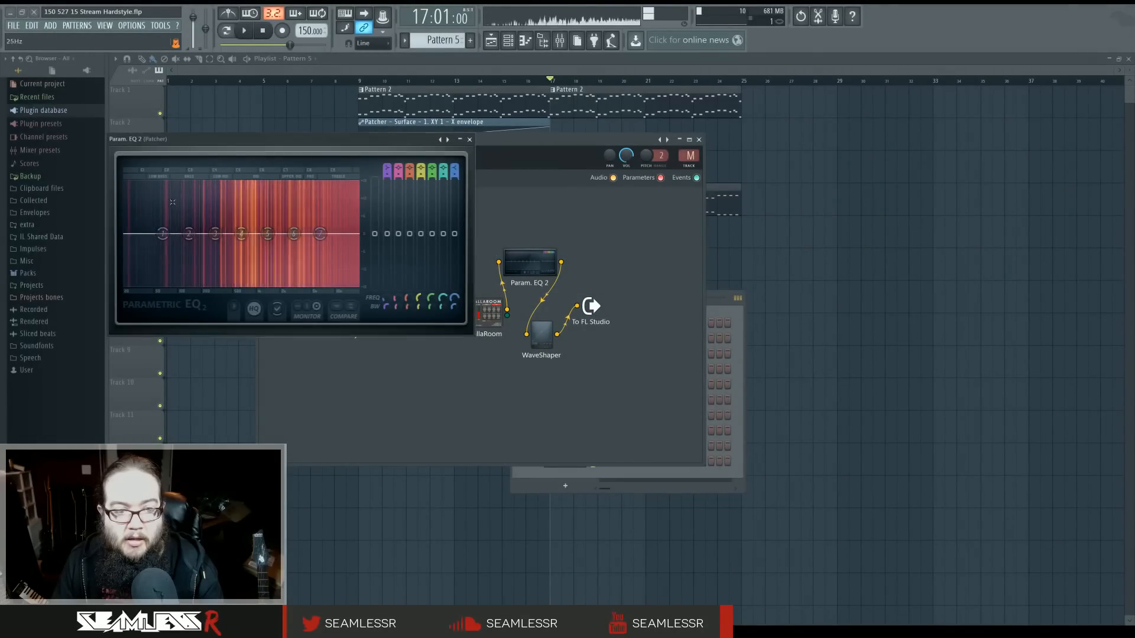
# Make band 1 of Param. EQ 2 a steep high-pass filter with its cutoff at about 221 Hz
pyautogui.rightClick(162, 233)
pyautogui.moveTo(180, 261)
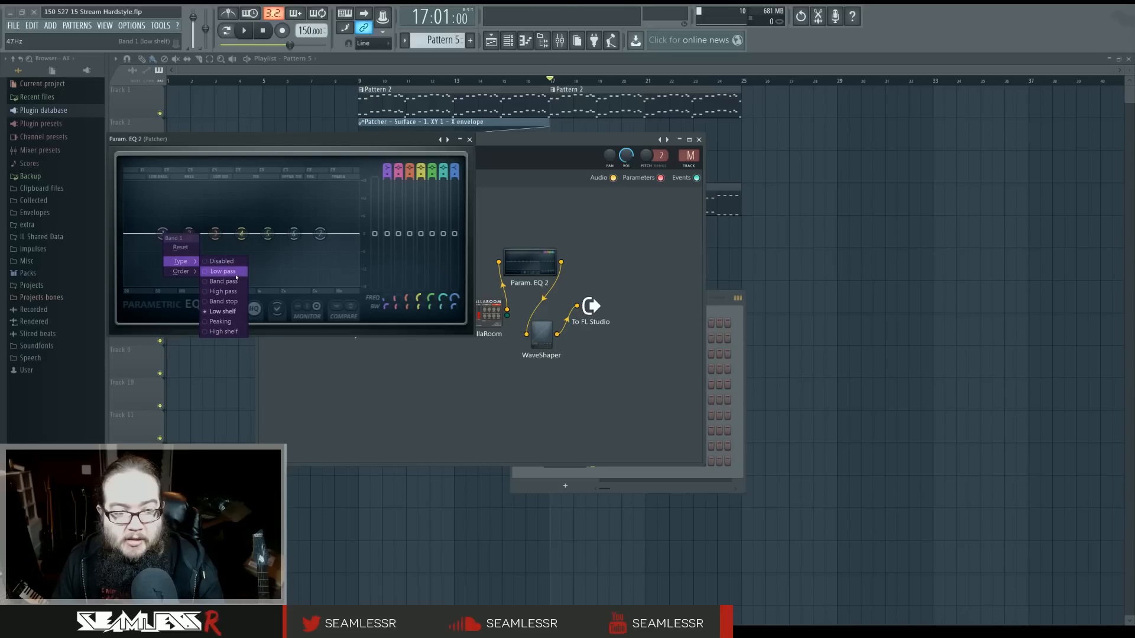
pyautogui.click(223, 292)
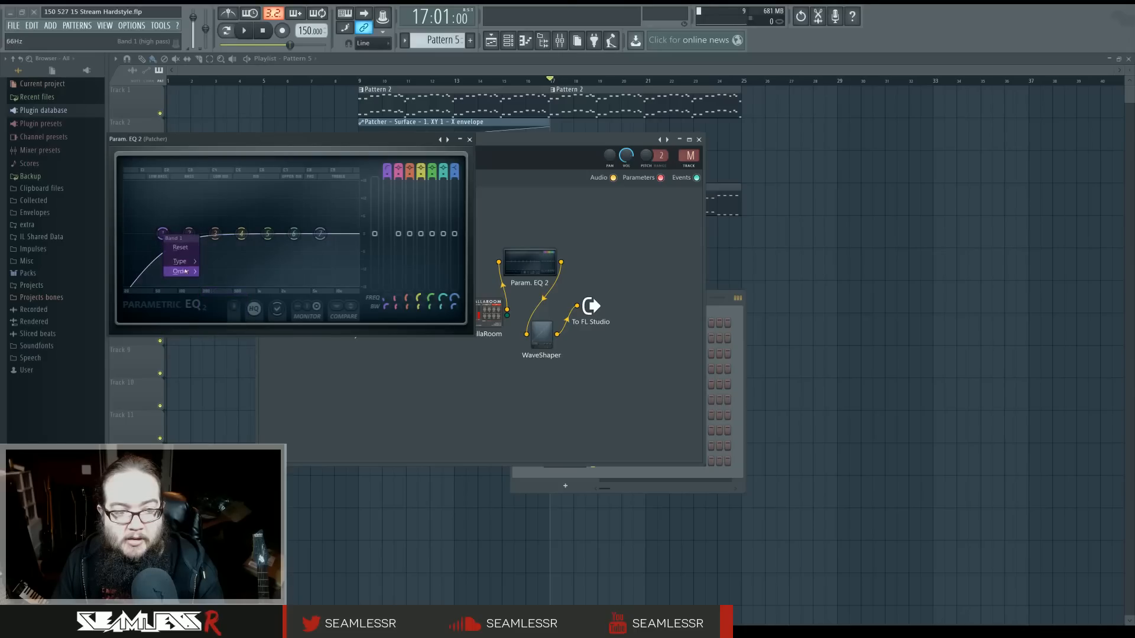
pyautogui.moveTo(165, 243); pyautogui.dragTo(206, 233)
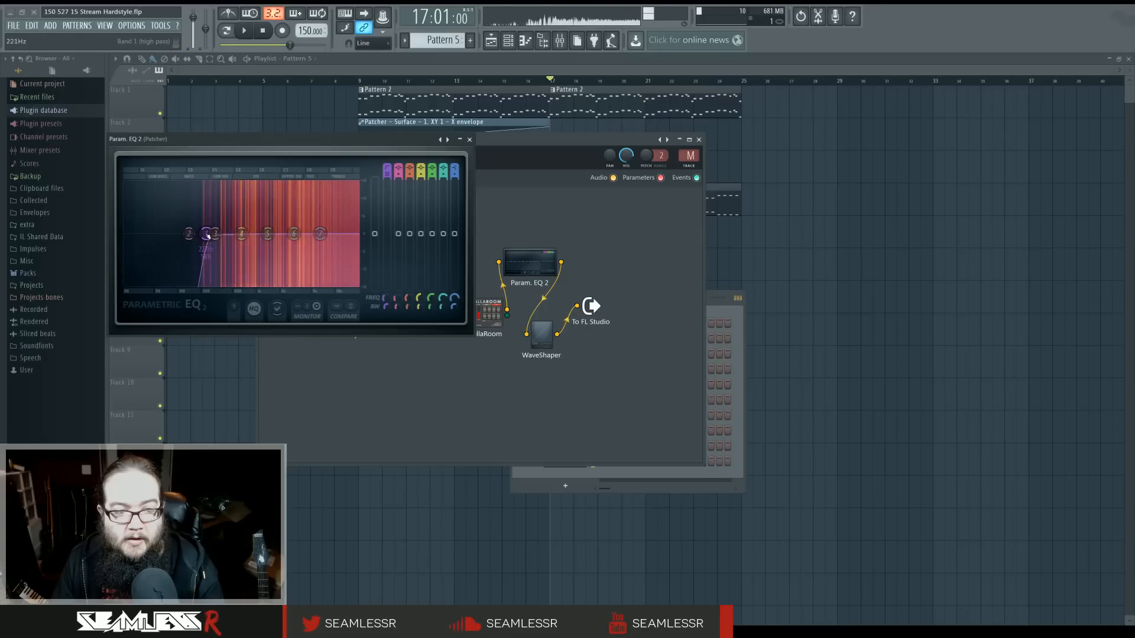
# Switch to the Twitch dashboard in the browser to read the stream chat, and return to FL Studio
pyautogui.hotkey('alt', 'Tab')
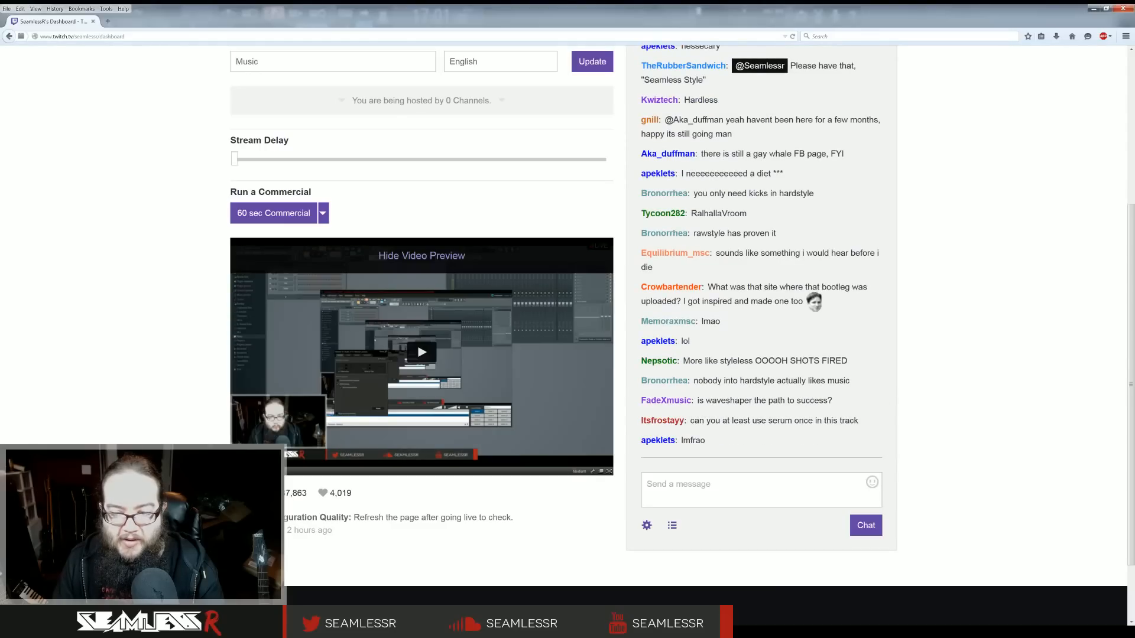
pyautogui.hotkey('alt', 'Tab')
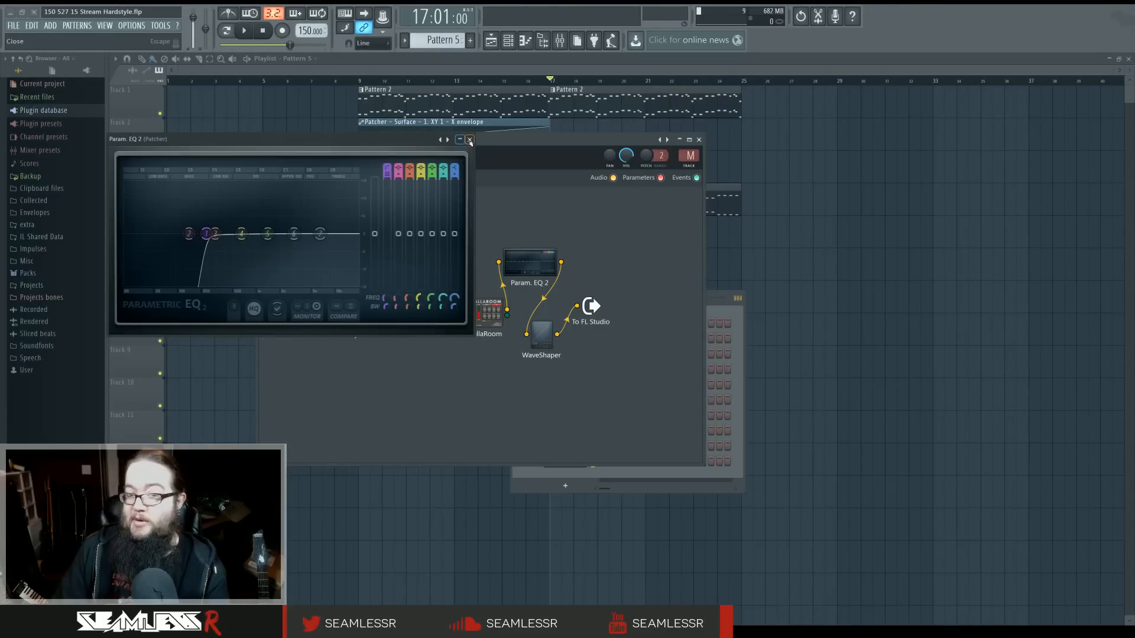
# Close Param. EQ 2 and space it and the second WaveShaper farther apart on the Patcher map
pyautogui.click(470, 140)
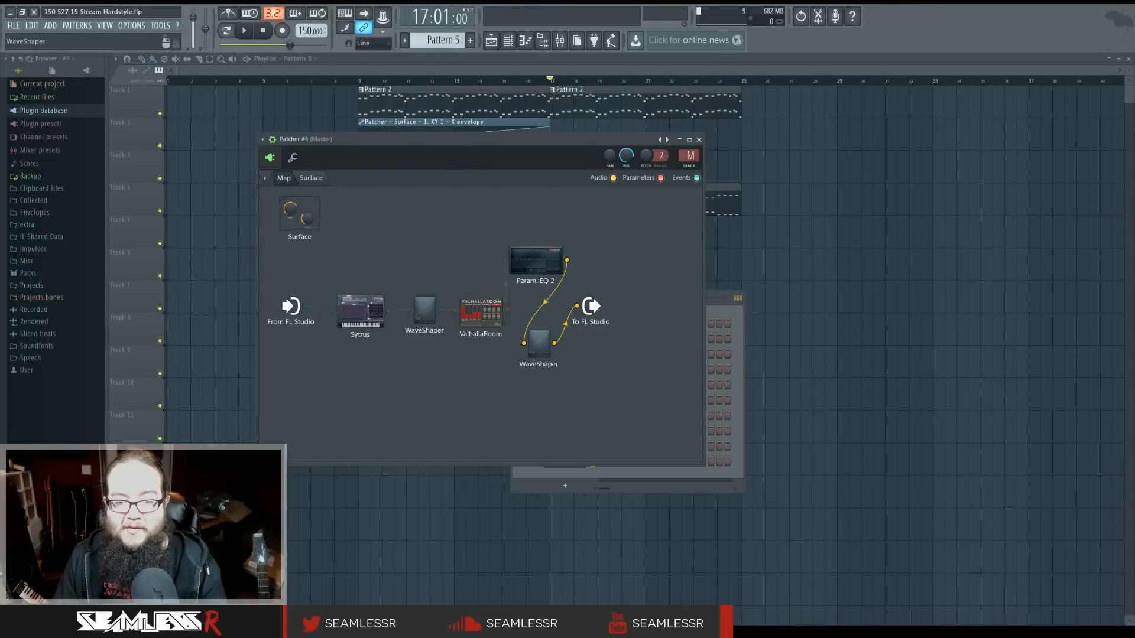
pyautogui.moveTo(538, 344); pyautogui.dragTo(535, 363)
pyautogui.moveTo(533, 268); pyautogui.dragTo(538, 274)
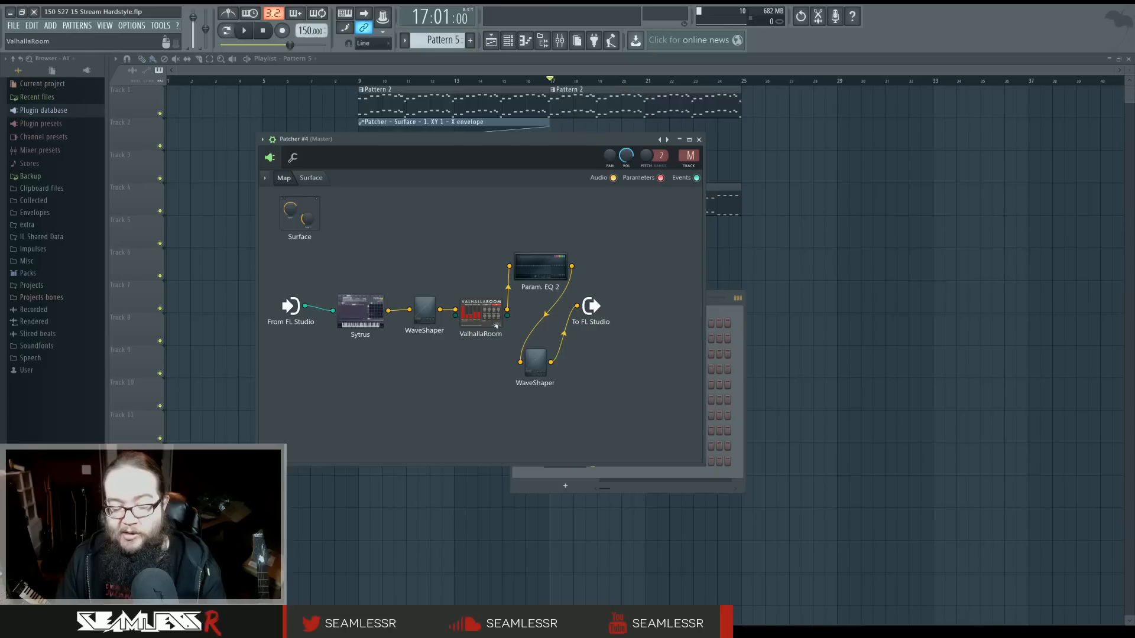
# Vary Sytrus's Modulation X while playing notes to audition the screech through the high-passed chain
pyautogui.click(370, 303)
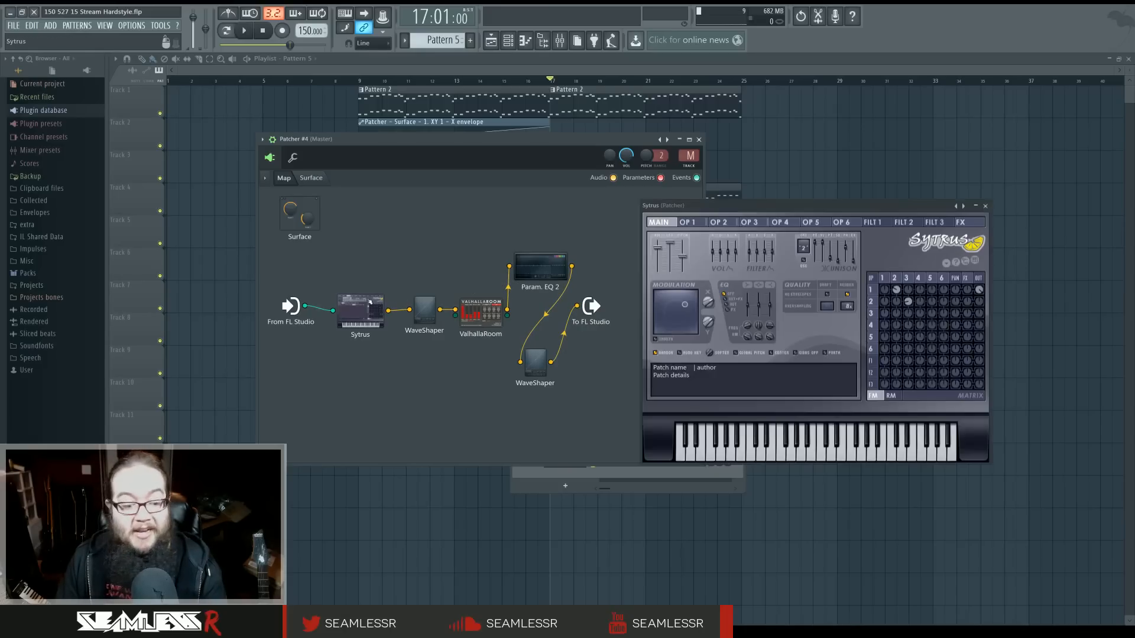
pyautogui.moveTo(708, 302)
pyautogui.mouseDown()
pyautogui.moveTo(708, 329)
pyautogui.moveTo(708, 305)
pyautogui.mouseUp()
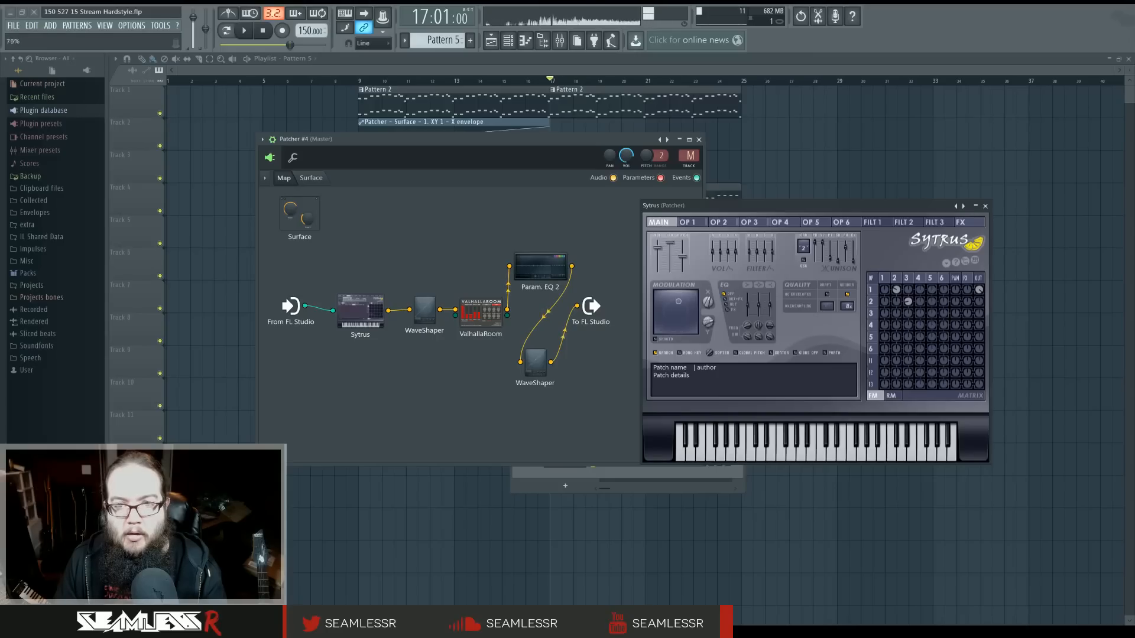
# Reshape the second WaveShaper's curve with added points: a narrow spike at the start, a drop to zero, and a steep rise to full level
pyautogui.click(535, 361)
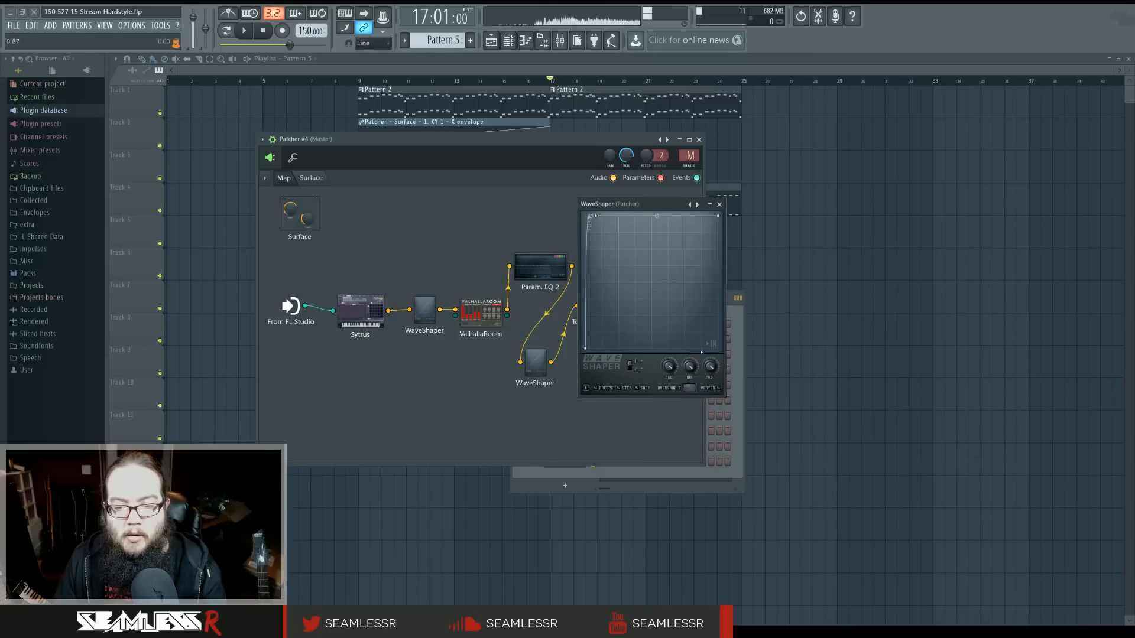
pyautogui.click(536, 360)
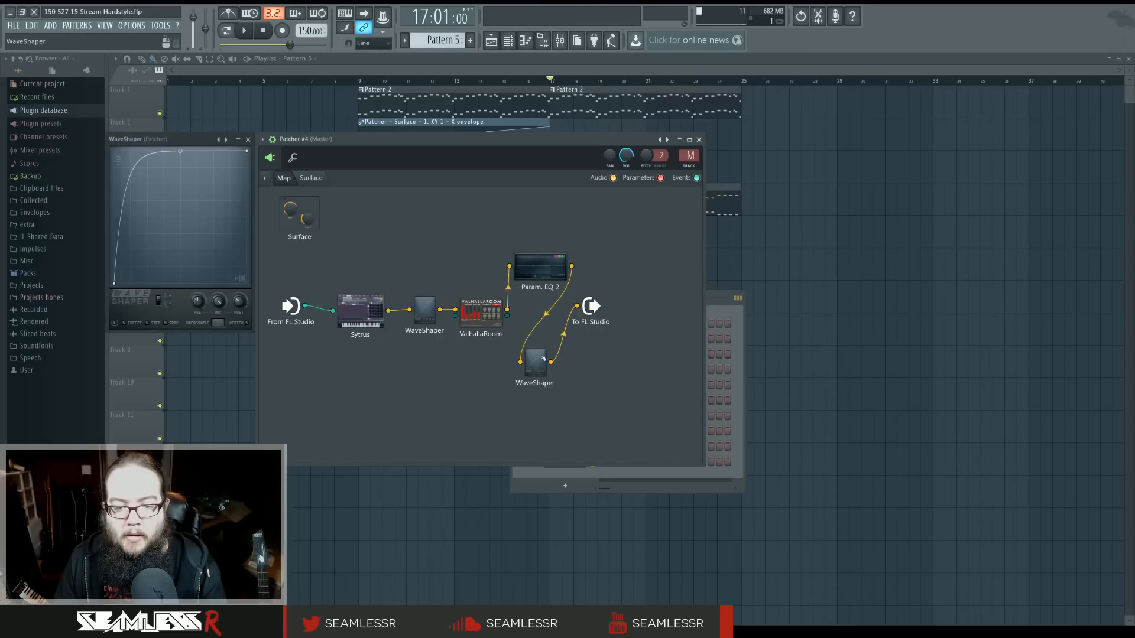
pyautogui.rightClick(178, 154)
pyautogui.rightClick(178, 153)
pyautogui.moveTo(178, 154); pyautogui.dragTo(140, 150)
pyautogui.moveTo(126, 217); pyautogui.dragTo(126, 151)
pyautogui.rightClick(124, 285)
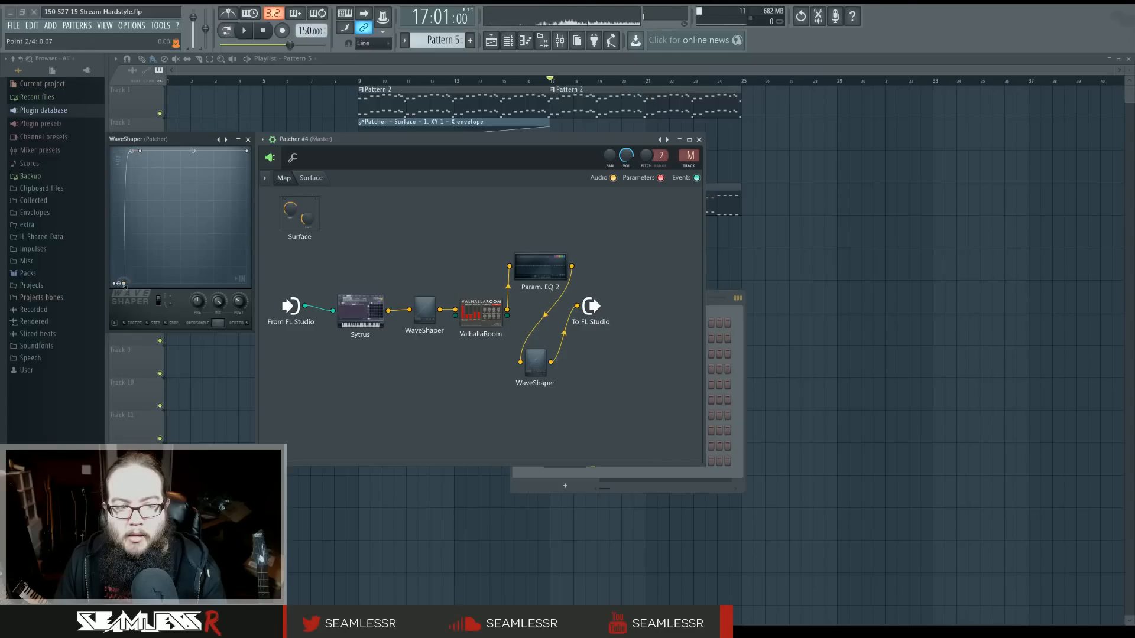
pyautogui.rightClick(122, 152)
pyautogui.moveTo(118, 217); pyautogui.dragTo(118, 152)
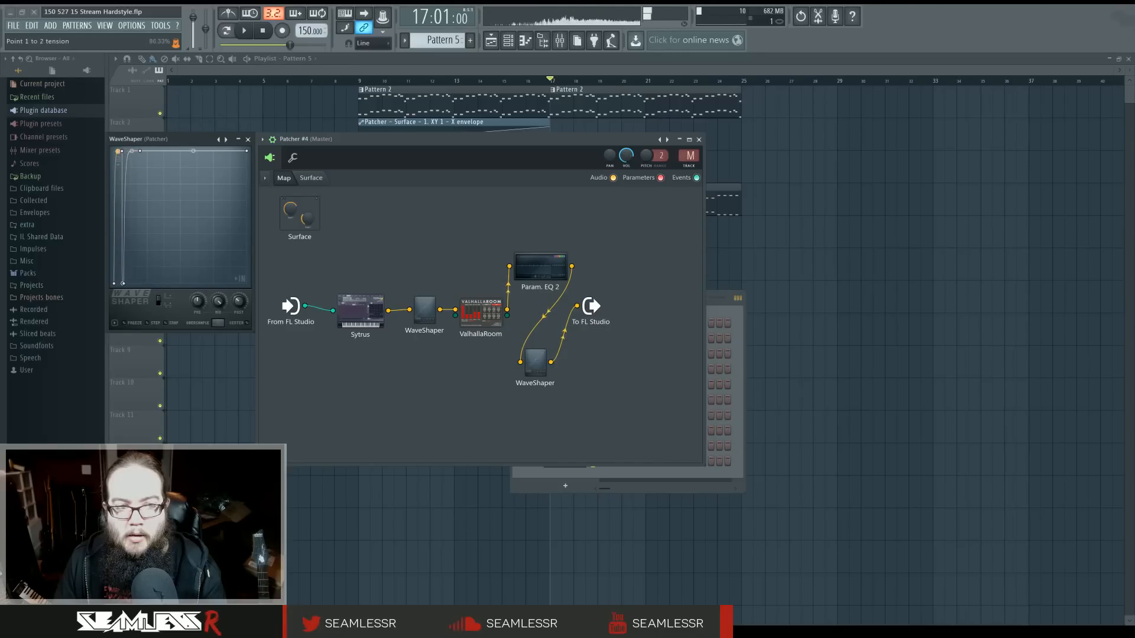
# Sweep Sytrus's Modulation Y through the new curve, and lower the band 1 high-pass cutoff in Param. EQ 2 to just below band 2
pyautogui.doubleClick(361, 311)
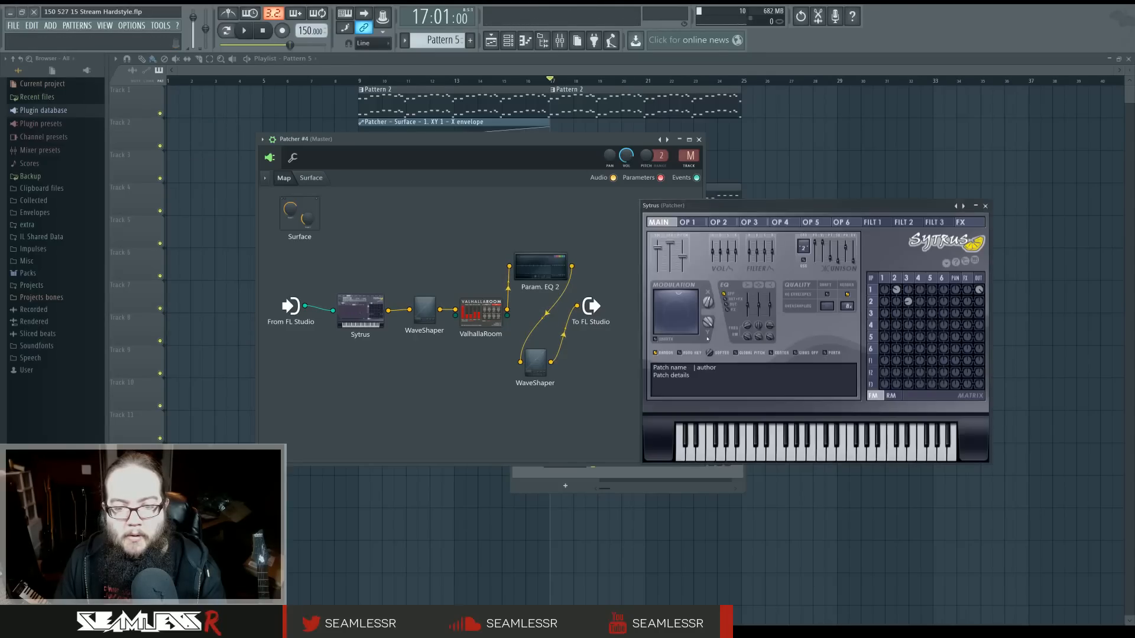
pyautogui.moveTo(709, 322); pyautogui.dragTo(708, 379)
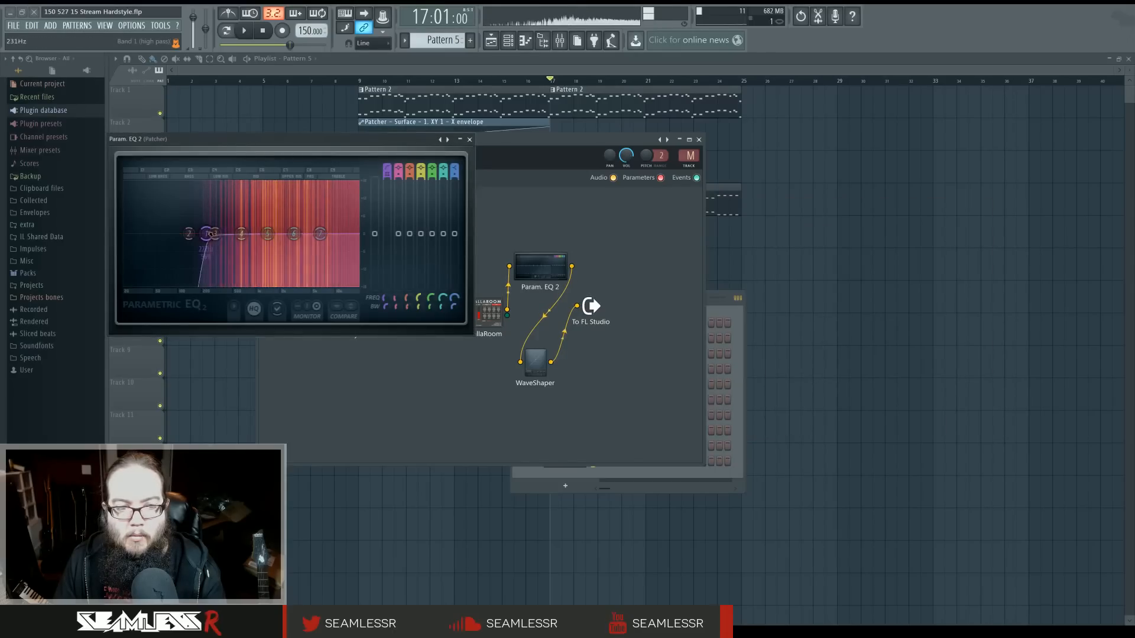
pyautogui.moveTo(207, 234); pyautogui.dragTo(177, 234)
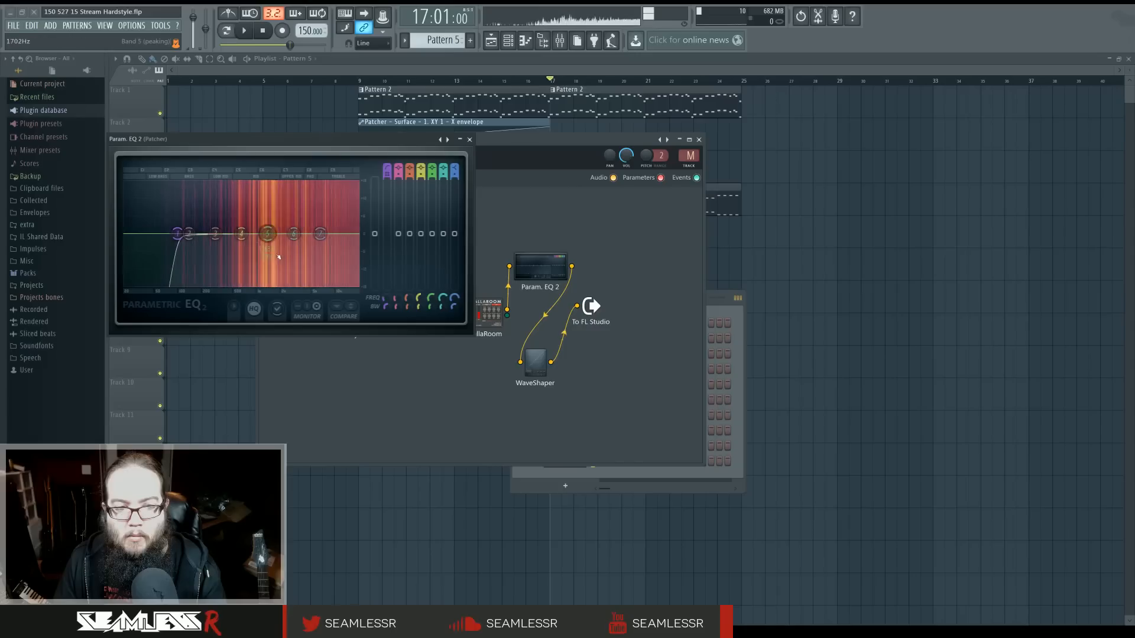
pyautogui.click(470, 140)
# Reopen Sytrus and sweep its modulation controls to audition the screech with the lower high-pass cutoff
pyautogui.click(360, 313)
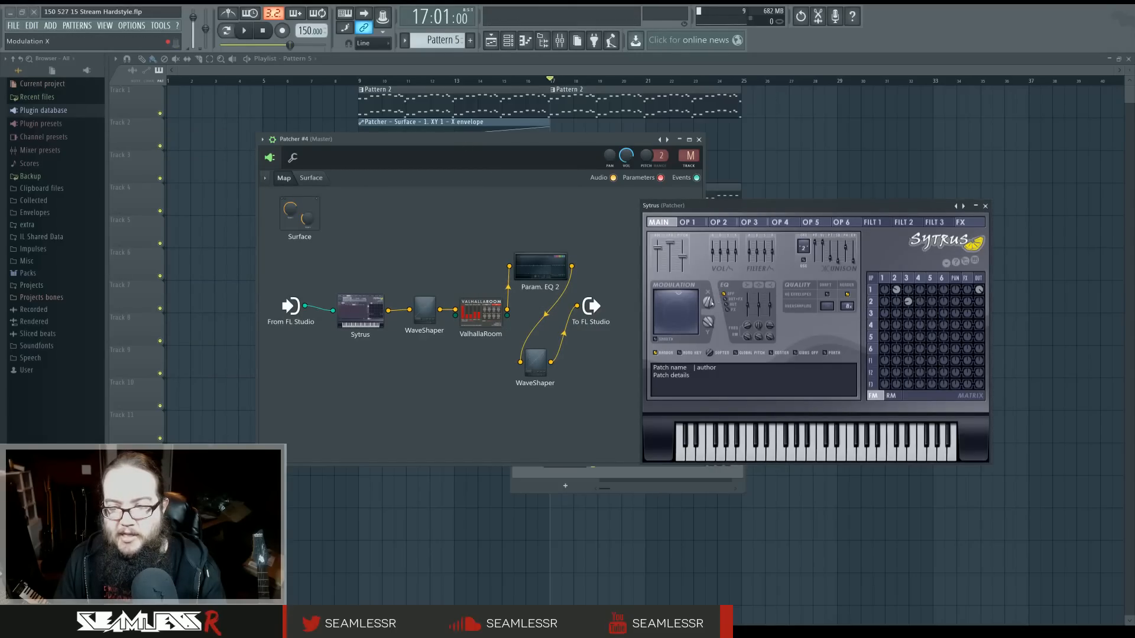
pyautogui.moveTo(711, 304); pyautogui.dragTo(711, 324)
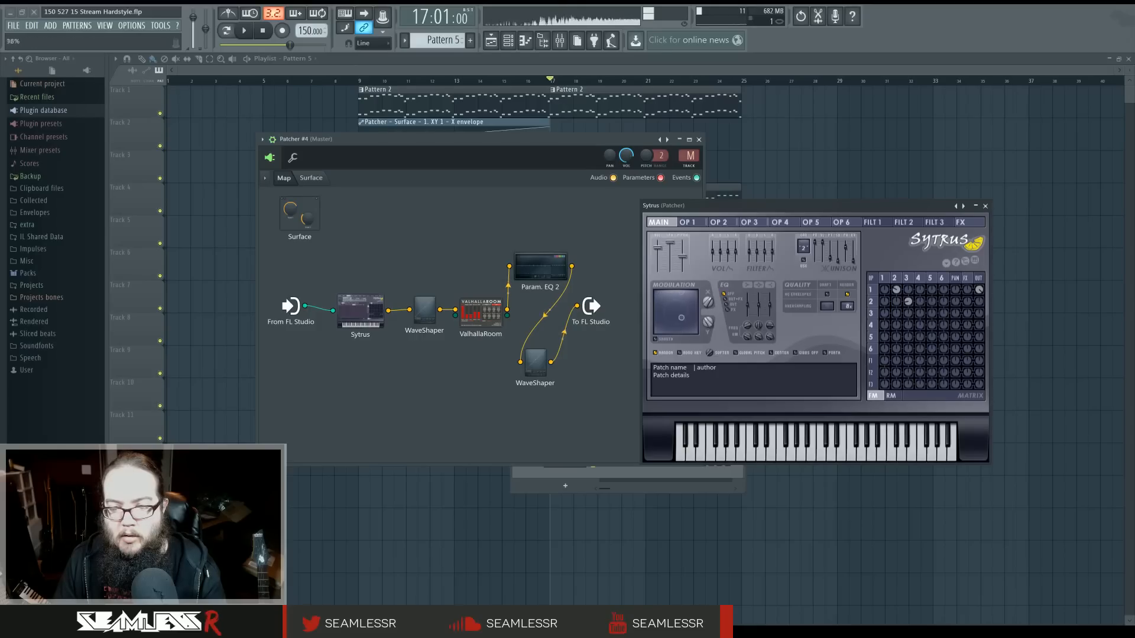
# Raise the band 1 high-pass cutoff in Param. EQ 2 to between bands 3 and 4, and sweep Sytrus's modulation to audition it
pyautogui.click(540, 267)
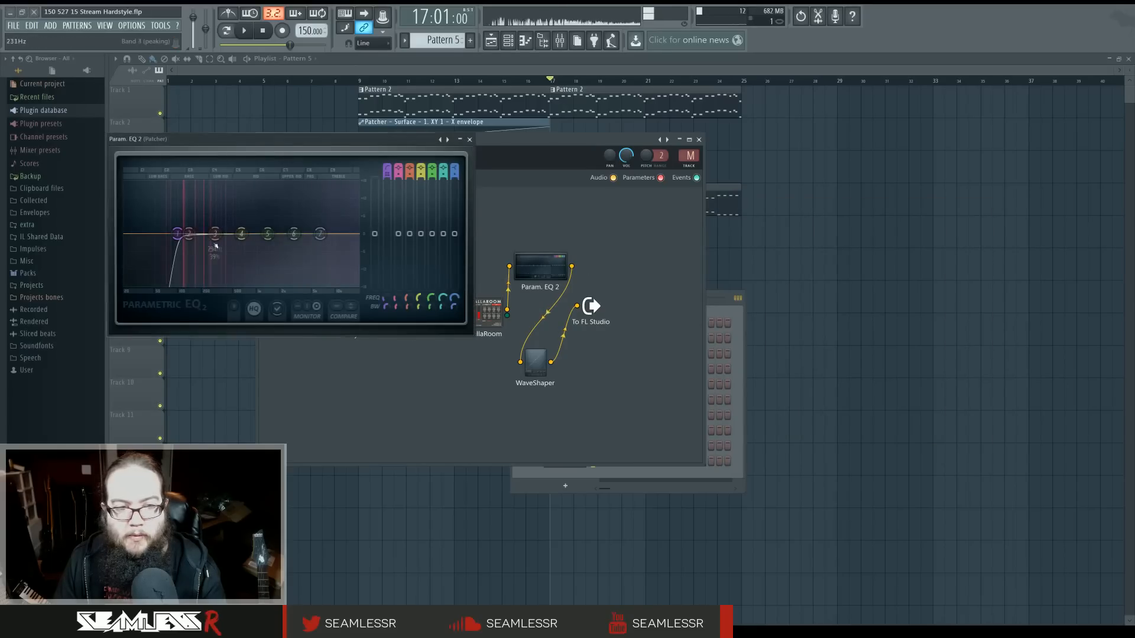
pyautogui.moveTo(164, 233); pyautogui.dragTo(227, 233)
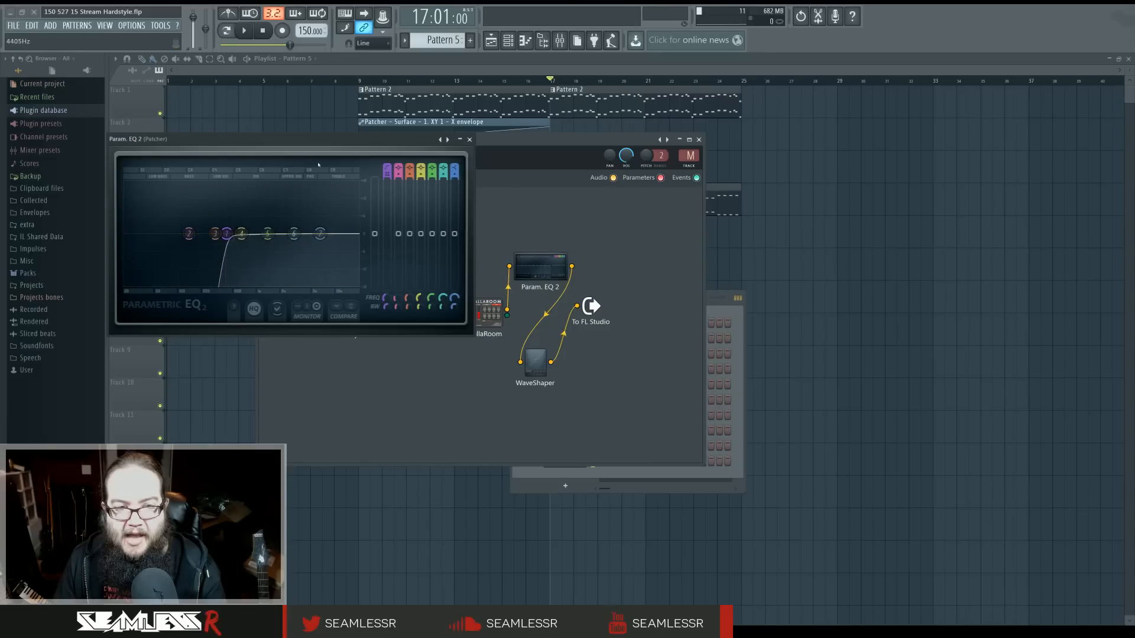
pyautogui.moveTo(316, 142); pyautogui.dragTo(894, 184)
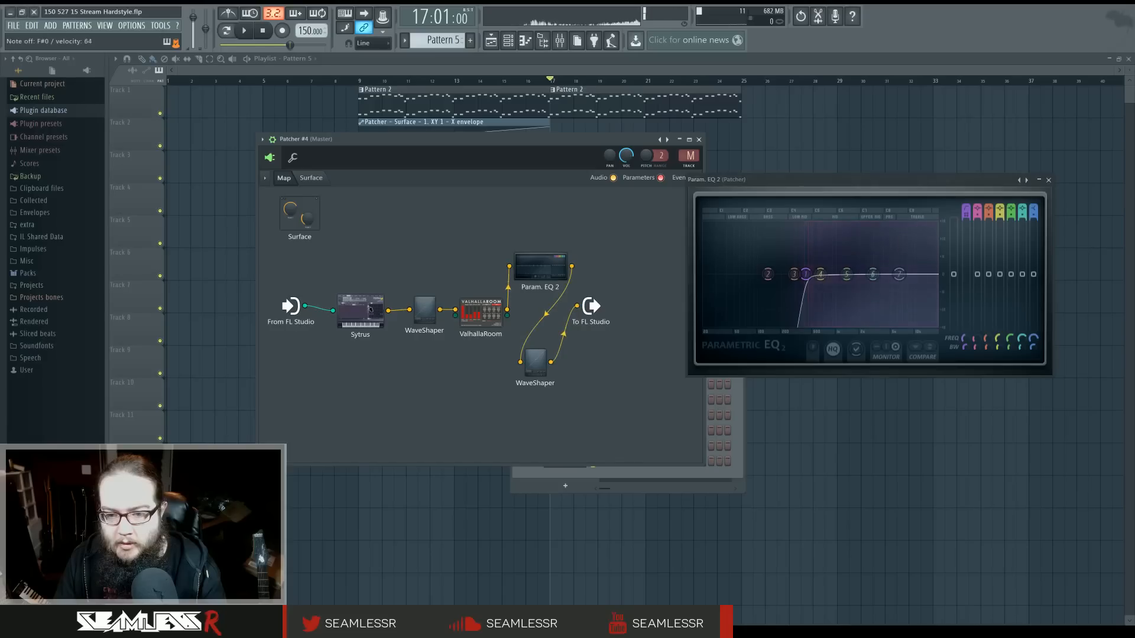
pyautogui.doubleClick(371, 310)
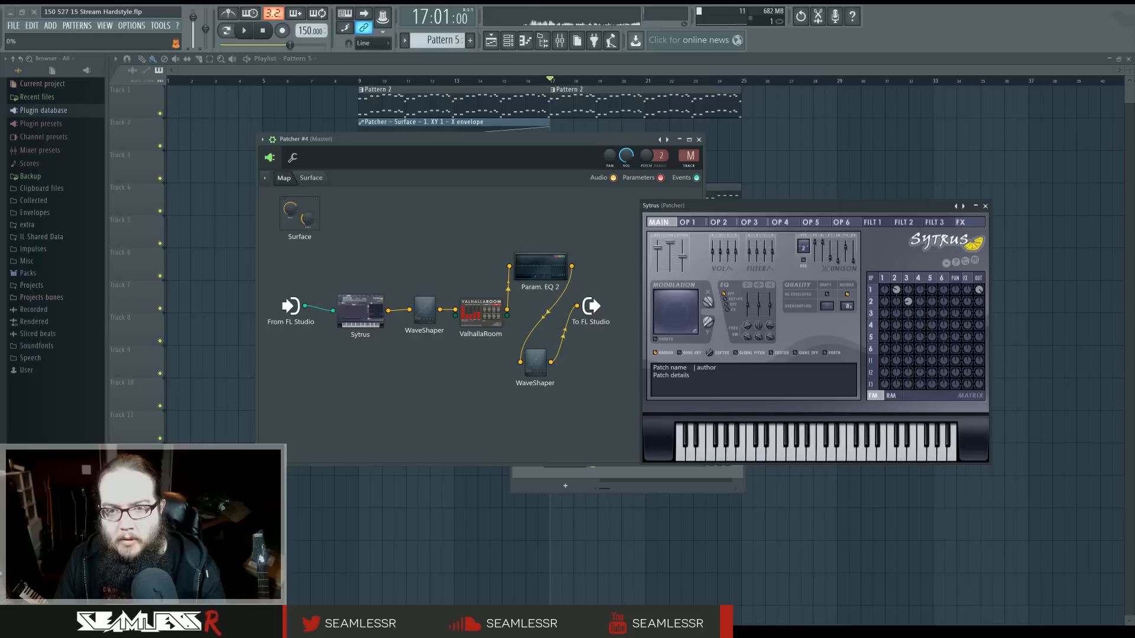
pyautogui.moveTo(709, 323); pyautogui.dragTo(708, 290)
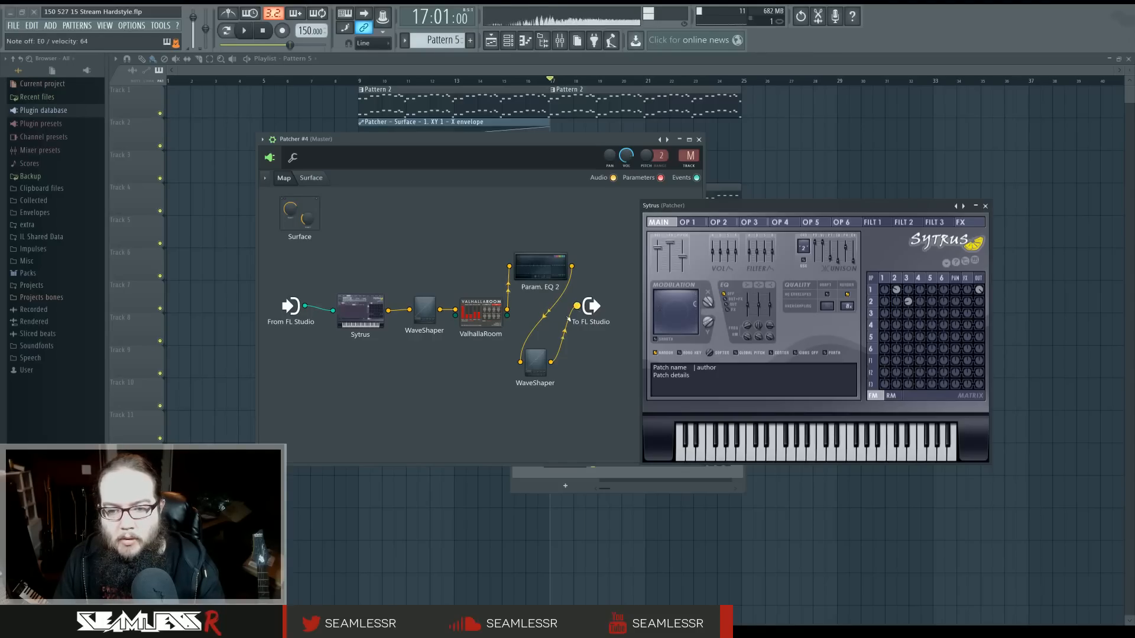
# Add a second ValhallaRoom between the second WaveShaper and the output, and set its reverb mode to Dense Room
pyautogui.press('Tab')
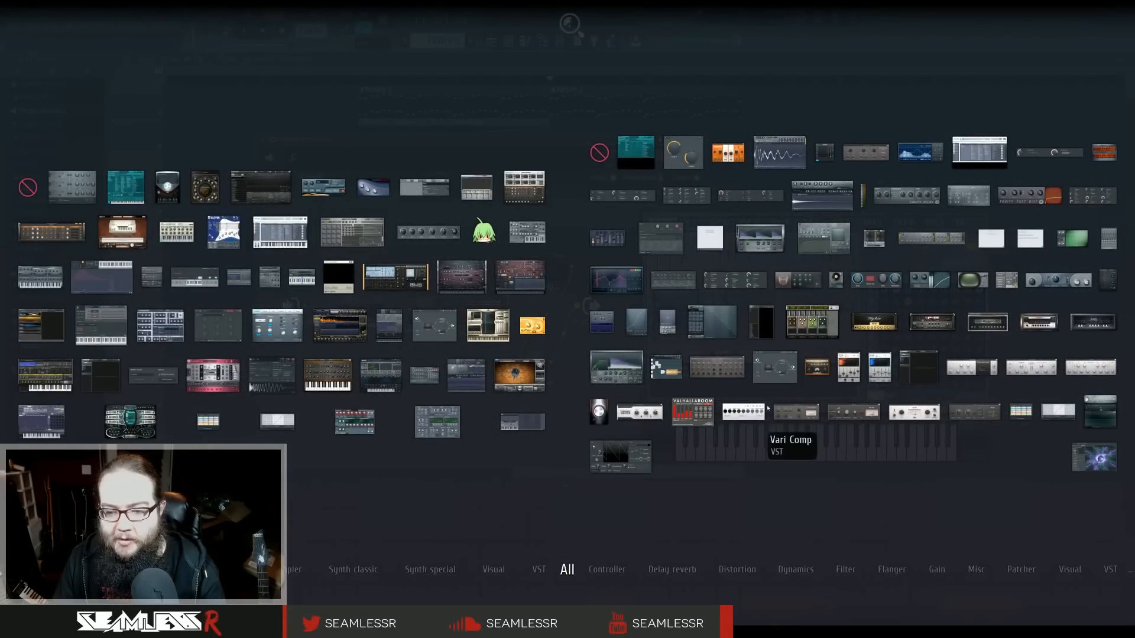
pyautogui.moveTo(692, 413); pyautogui.dragTo(587, 310)
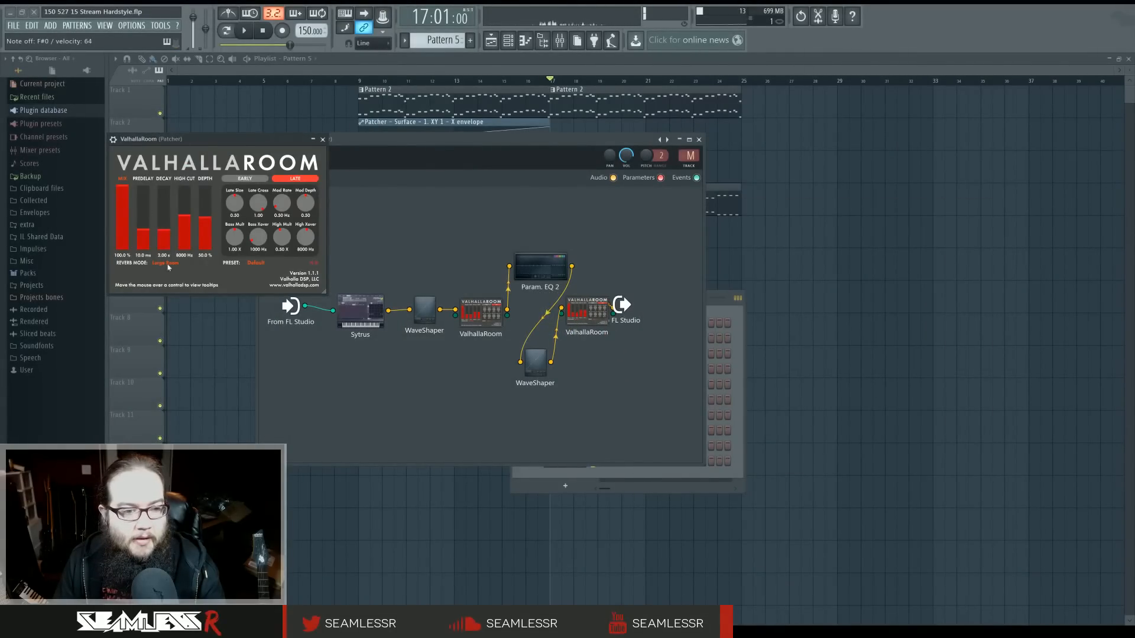
pyautogui.click(165, 263)
pyautogui.click(170, 348)
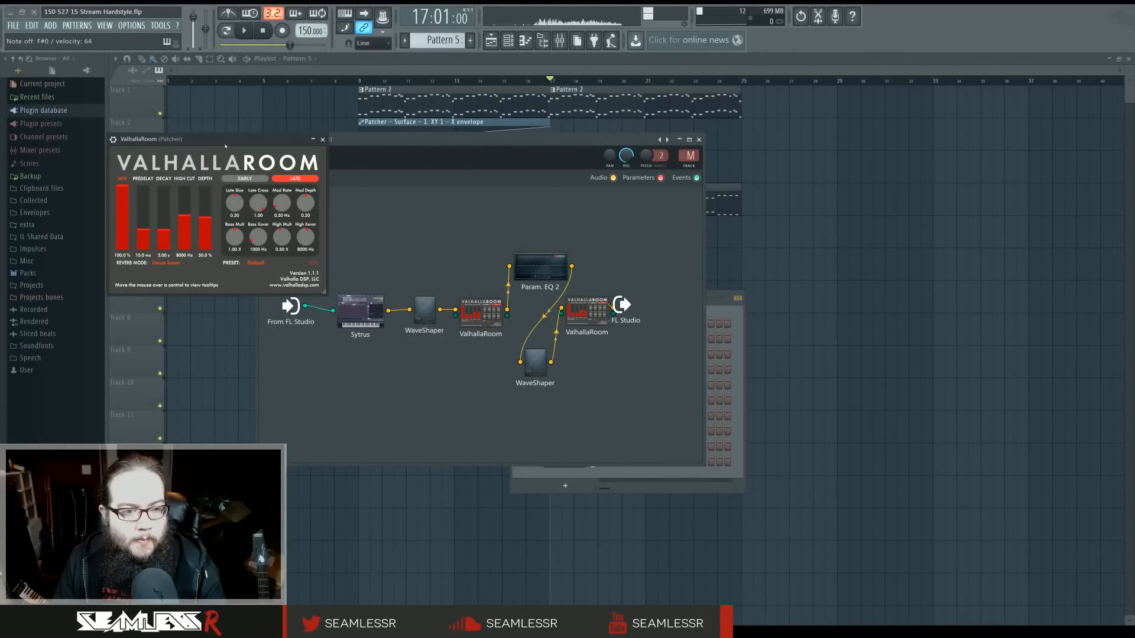
# Set the new ValhallaRoom to 36.4% mix, 2.4 ms predelay, 15000 Hz high cut and 19.4% depth, and audition it by sweeping Sytrus's modulation
pyautogui.moveTo(189, 139); pyautogui.dragTo(365, 248)
pyautogui.moveTo(363, 323)
pyautogui.mouseDown()
pyautogui.moveTo(363, 293)
pyautogui.moveTo(298, 321)
pyautogui.moveTo(318, 345)
pyautogui.moveTo(342, 330)
pyautogui.mouseUp()
pyautogui.moveTo(298, 321); pyautogui.dragTo(383, 347)
pyautogui.moveTo(480, 312); pyautogui.dragTo(475, 338)
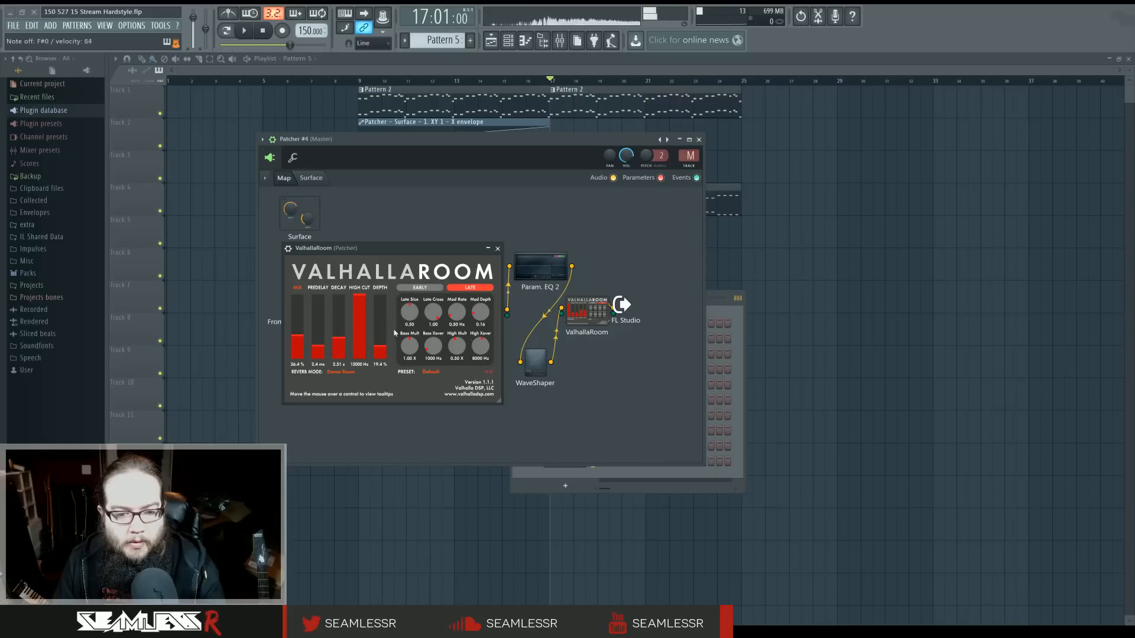
pyautogui.click(497, 248)
pyautogui.doubleClick(372, 315)
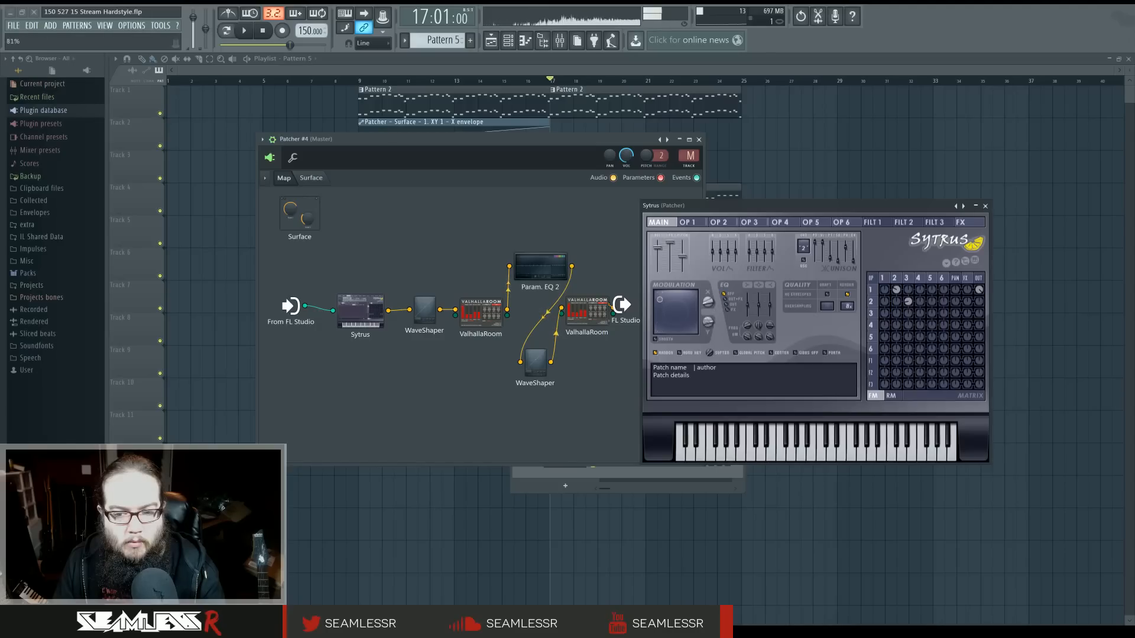
pyautogui.moveTo(709, 322); pyautogui.dragTo(709, 358)
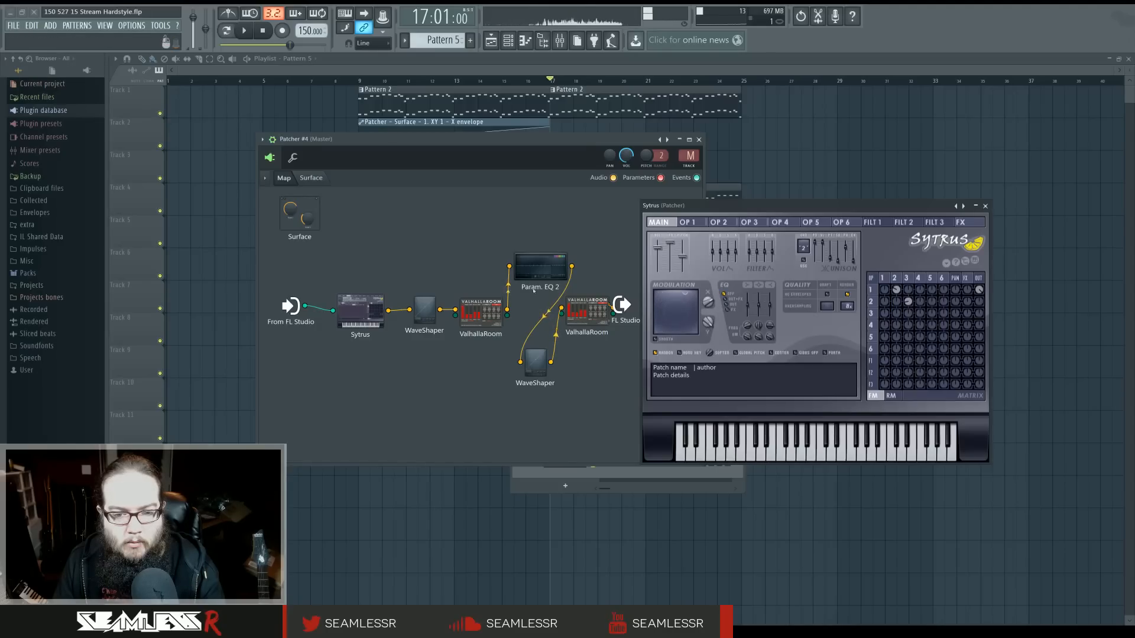
# Add an Env Ctrl to the Patcher map and activate Sytrus's Modulation X and Modulation Y as parameter inputs
pyautogui.press('F8')
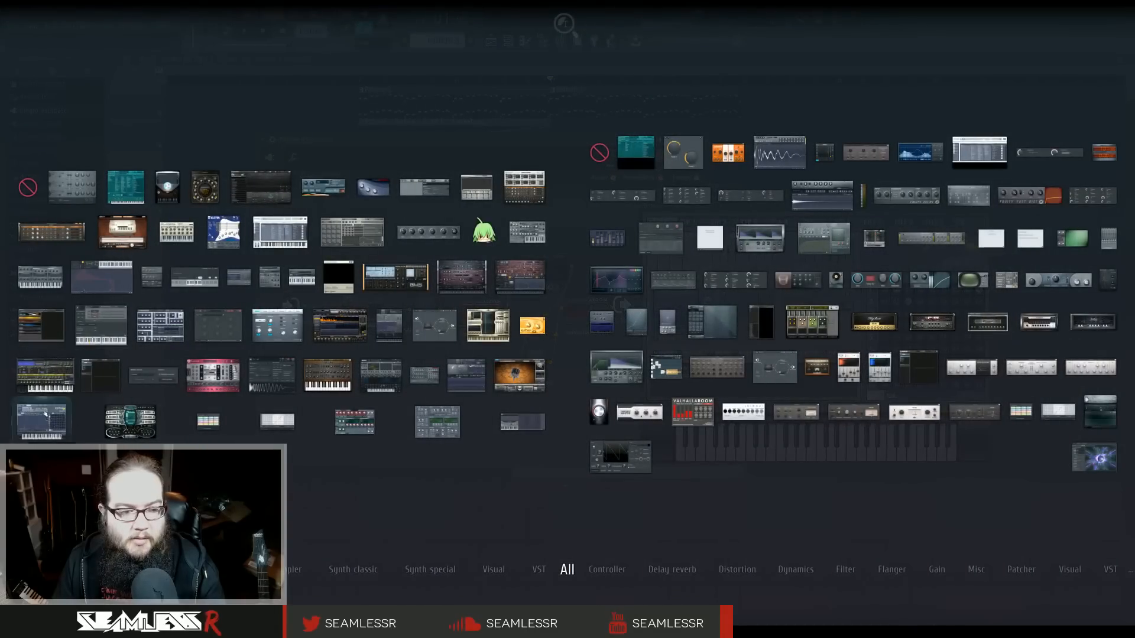
pyautogui.moveTo(126, 278); pyautogui.dragTo(324, 431)
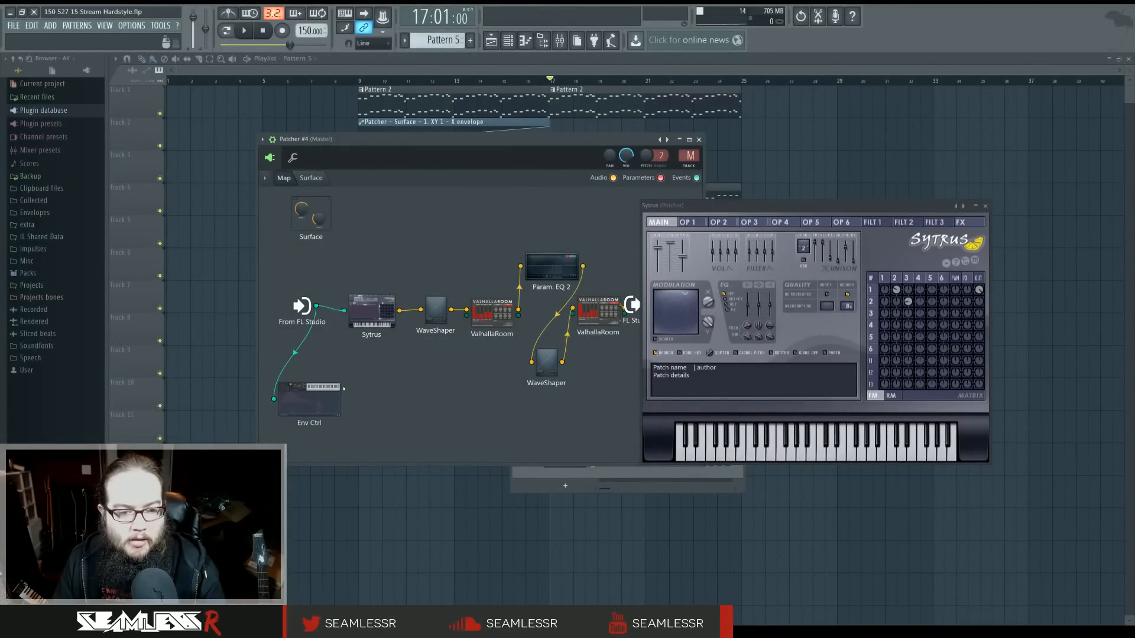
pyautogui.rightClick(371, 309)
pyautogui.rightClick(709, 309)
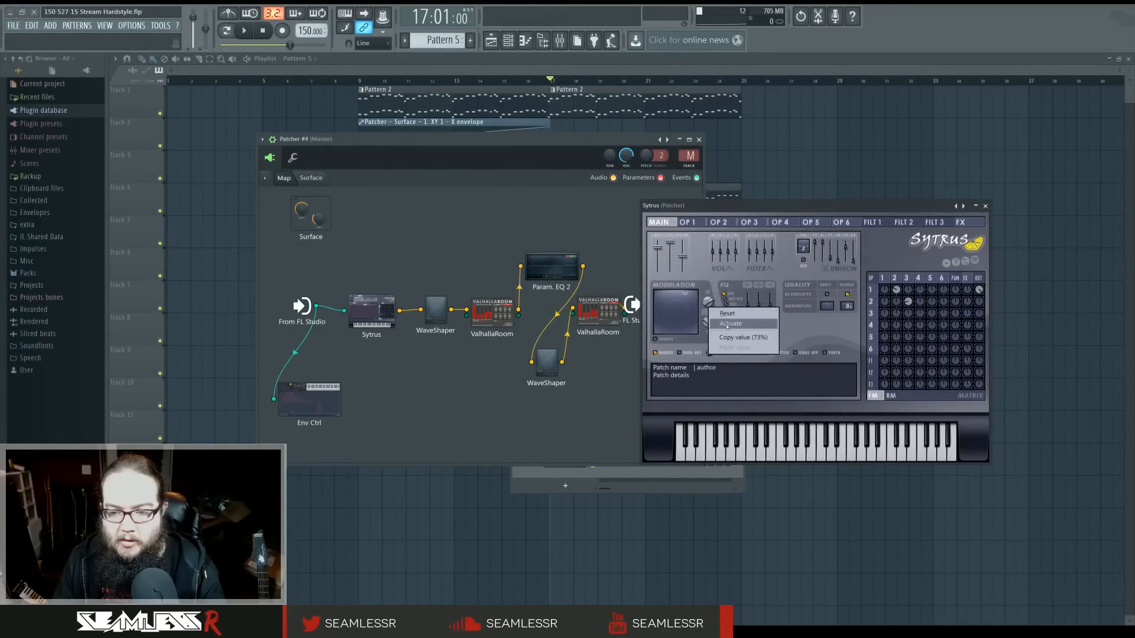
pyautogui.click(729, 325)
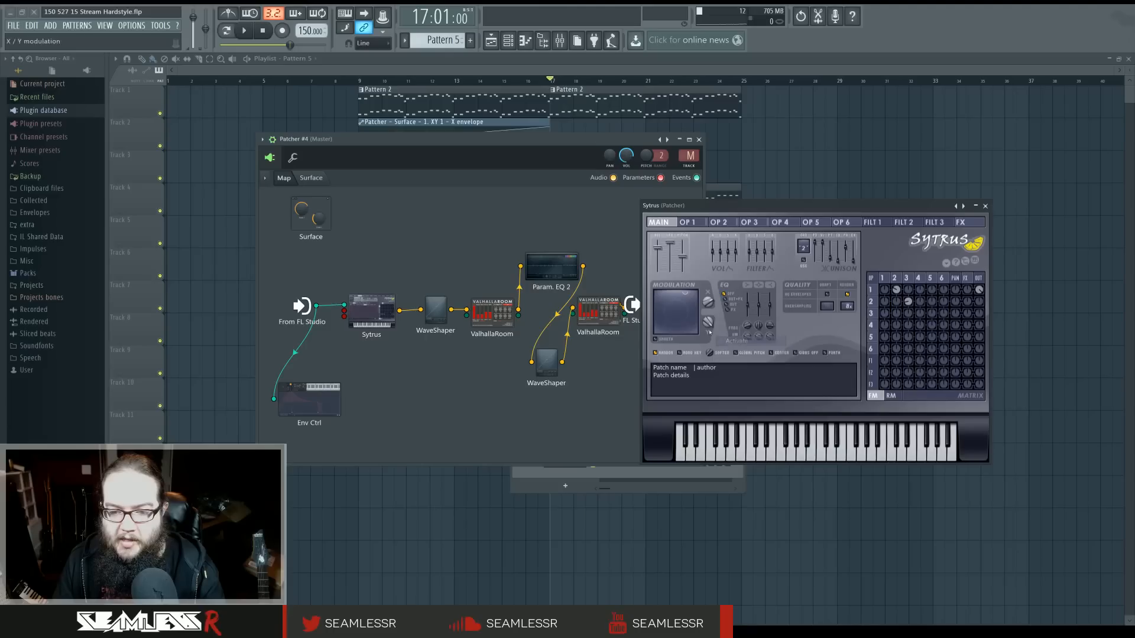
# Activate the band 1 frequency of Param. EQ 2 as a parameter input
pyautogui.click(554, 272)
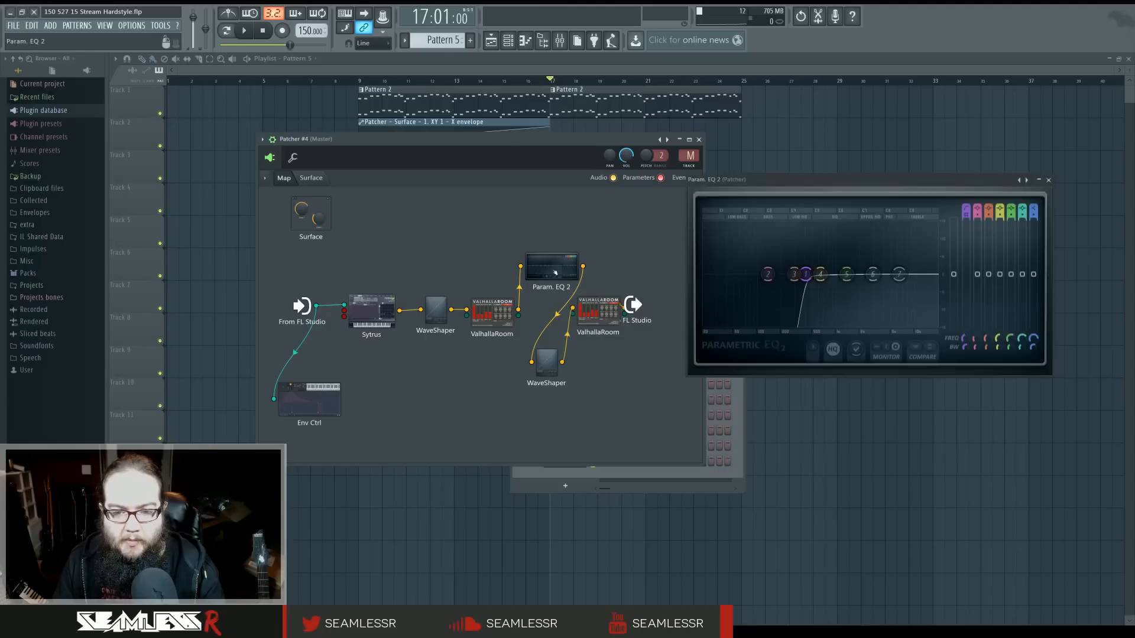
pyautogui.rightClick(968, 339)
pyautogui.click(989, 356)
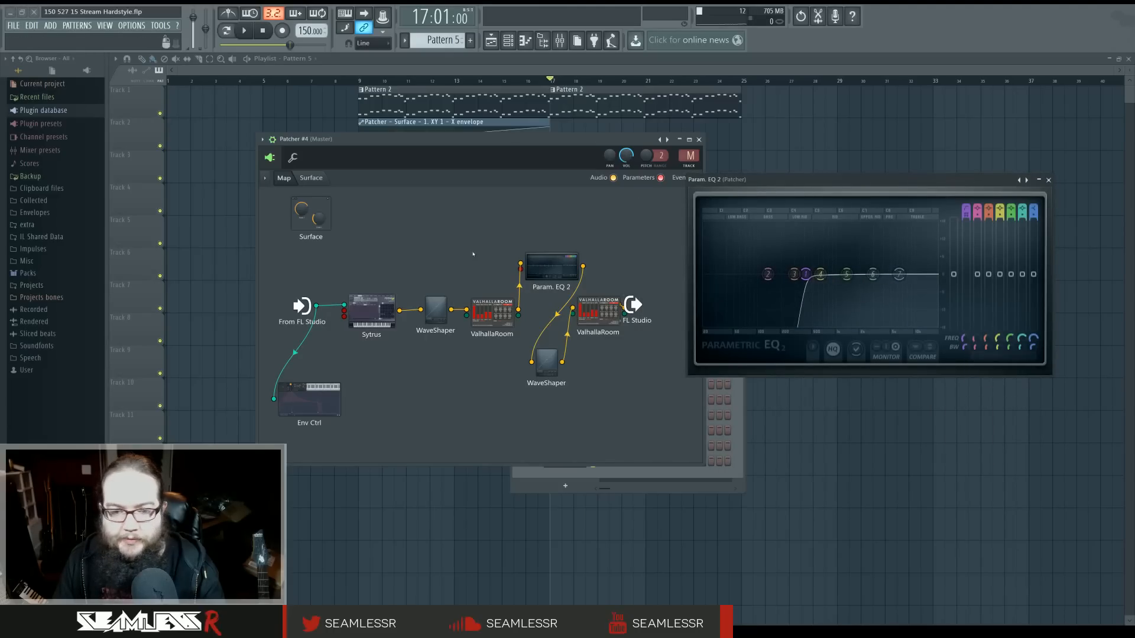
# Activate the Articulator 1, 2 and 3 controller outputs of Env Ctrl
pyautogui.click(319, 401)
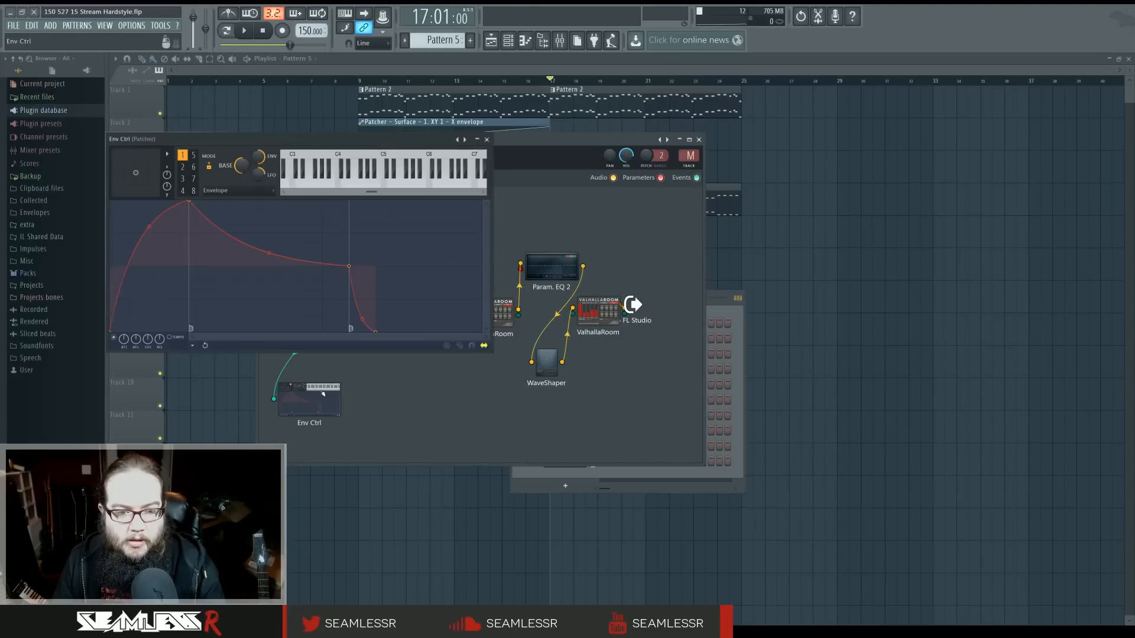
pyautogui.click(582, 154)
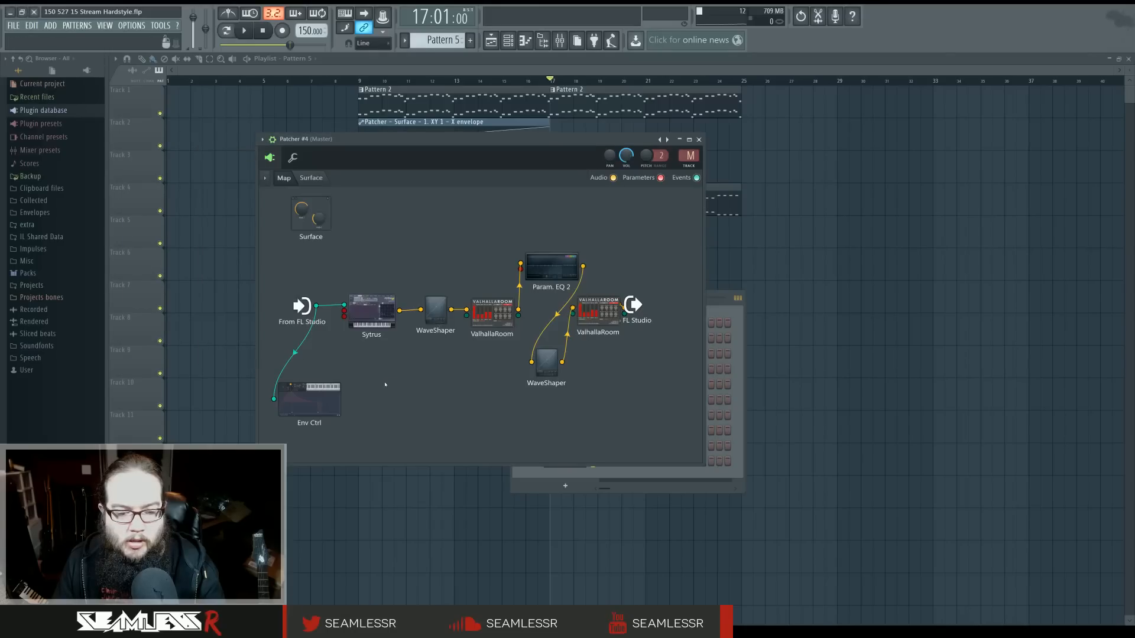
pyautogui.rightClick(334, 397)
pyautogui.moveTo(357, 460)
pyautogui.moveTo(436, 460)
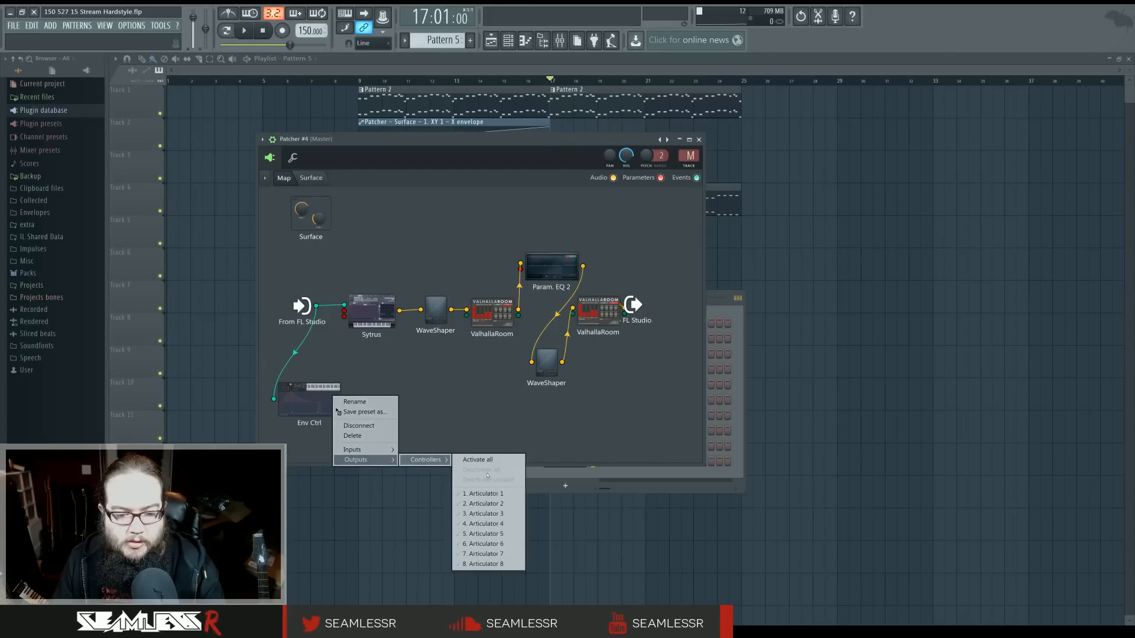
pyautogui.click(486, 503)
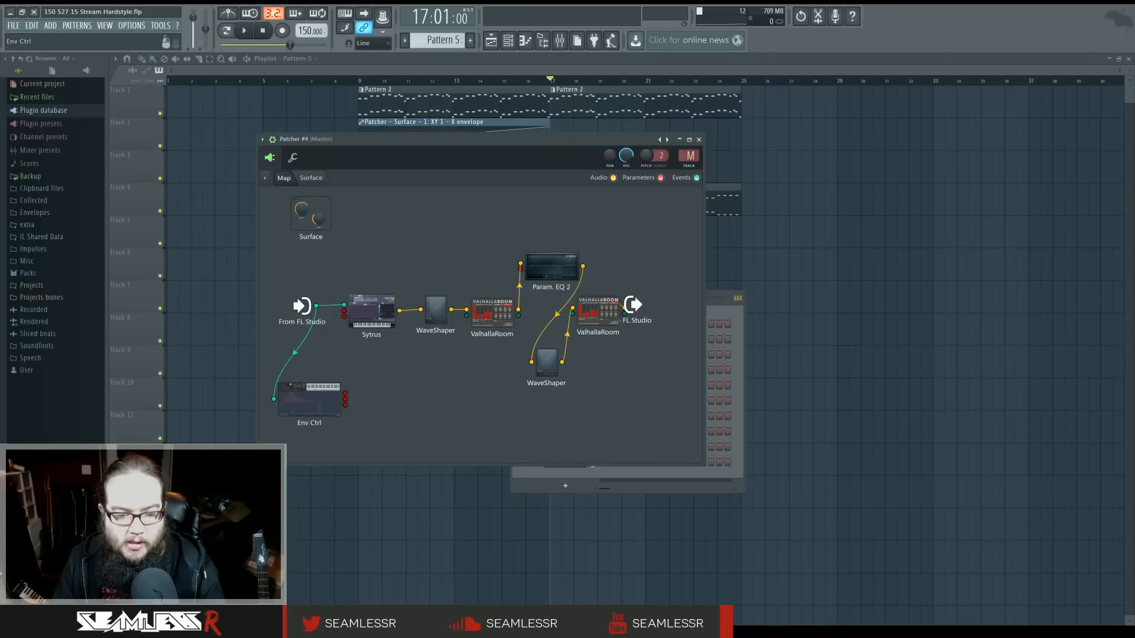
# Connect Env Ctrl's first two outputs to Sytrus's Modulation X and Y, and its third to the band 1 frequency of Param. EQ 2
pyautogui.moveTo(345, 393); pyautogui.dragTo(344, 313)
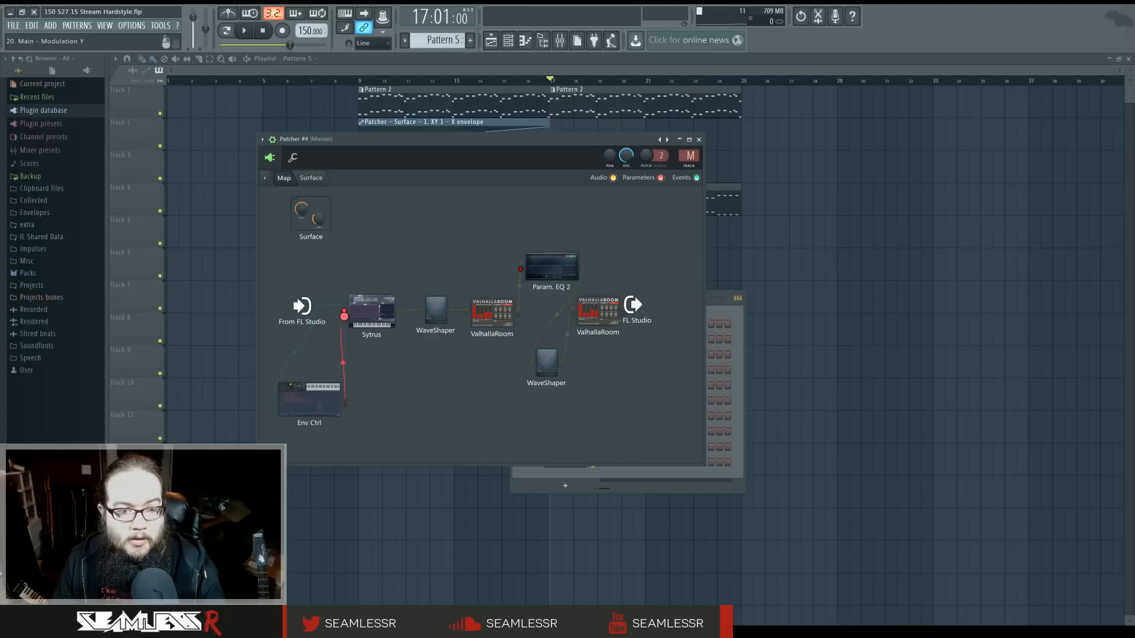
pyautogui.moveTo(342, 326); pyautogui.dragTo(344, 318)
pyautogui.moveTo(345, 404); pyautogui.dragTo(463, 299)
pyautogui.moveTo(521, 269); pyautogui.dragTo(521, 269)
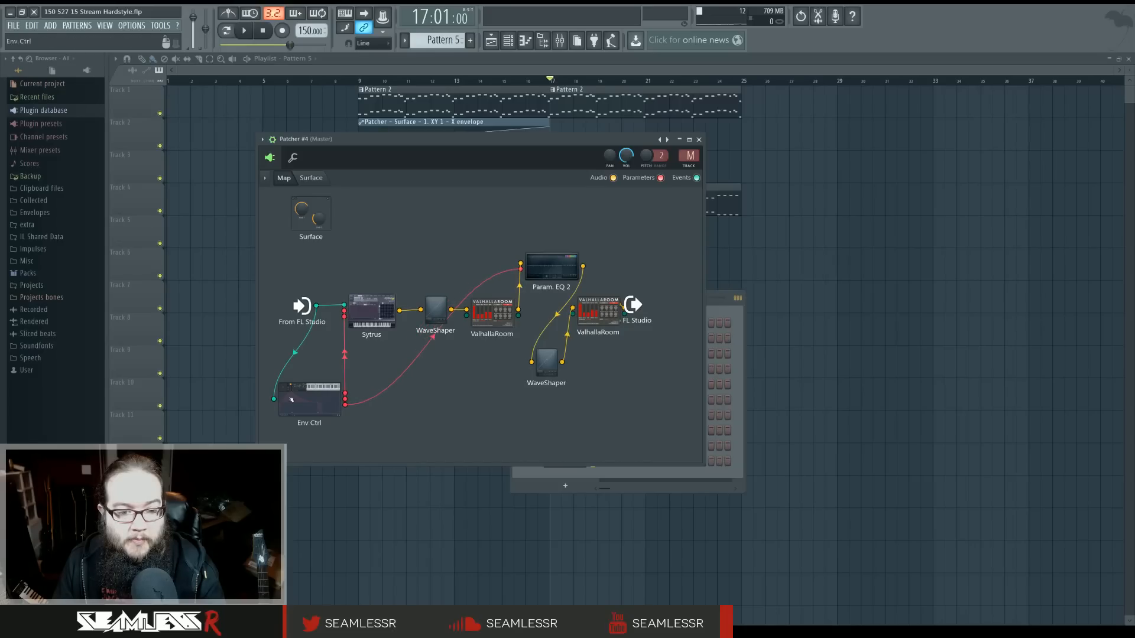
# Give Env Ctrl's articulator 1 a Modulation X mapping that ramps linearly from zero to full level
pyautogui.click(317, 389)
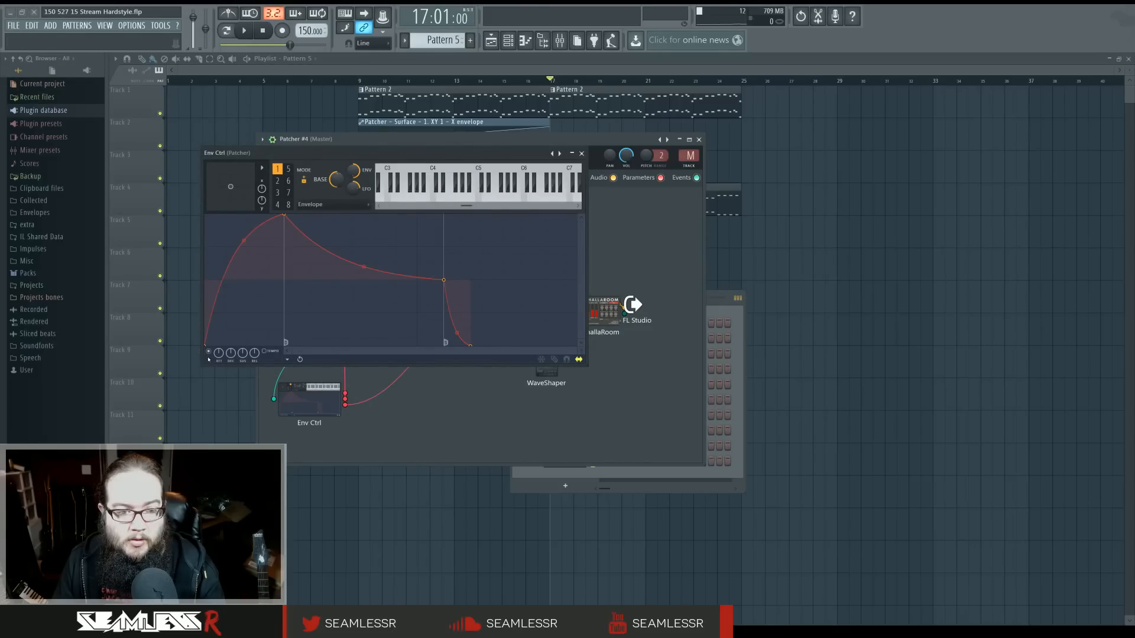
pyautogui.click(318, 209)
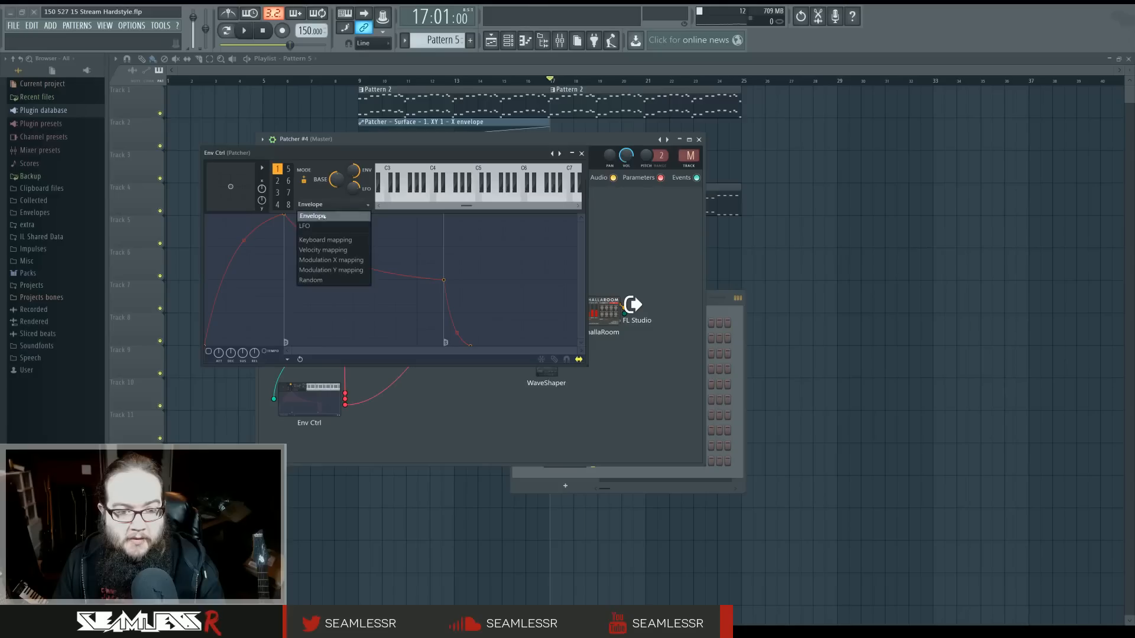
pyautogui.click(331, 260)
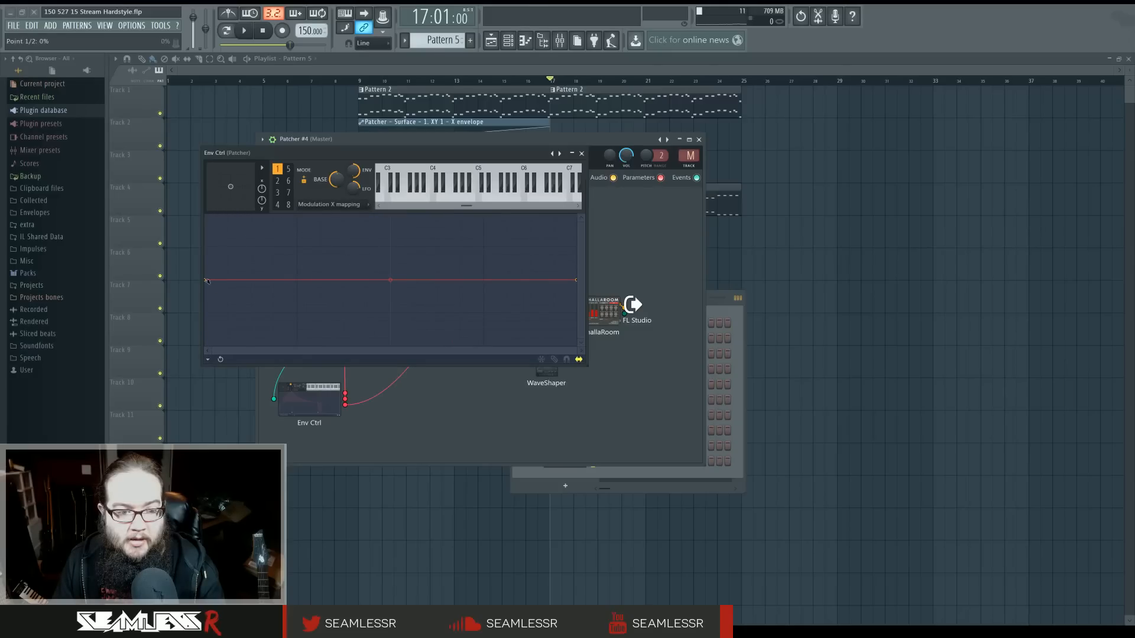
pyautogui.moveTo(206, 281); pyautogui.dragTo(206, 345)
pyautogui.moveTo(578, 281); pyautogui.dragTo(576, 216)
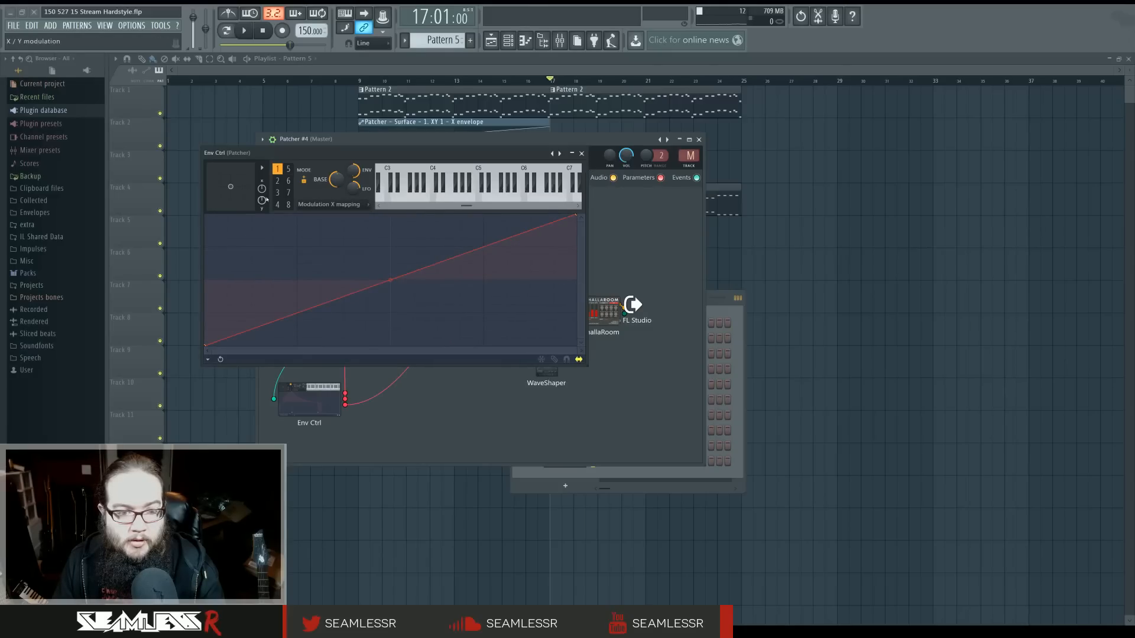
# Give Env Ctrl's articulator 2 a Modulation Y mapping that ramps linearly from zero to full level
pyautogui.click(277, 182)
pyautogui.click(329, 204)
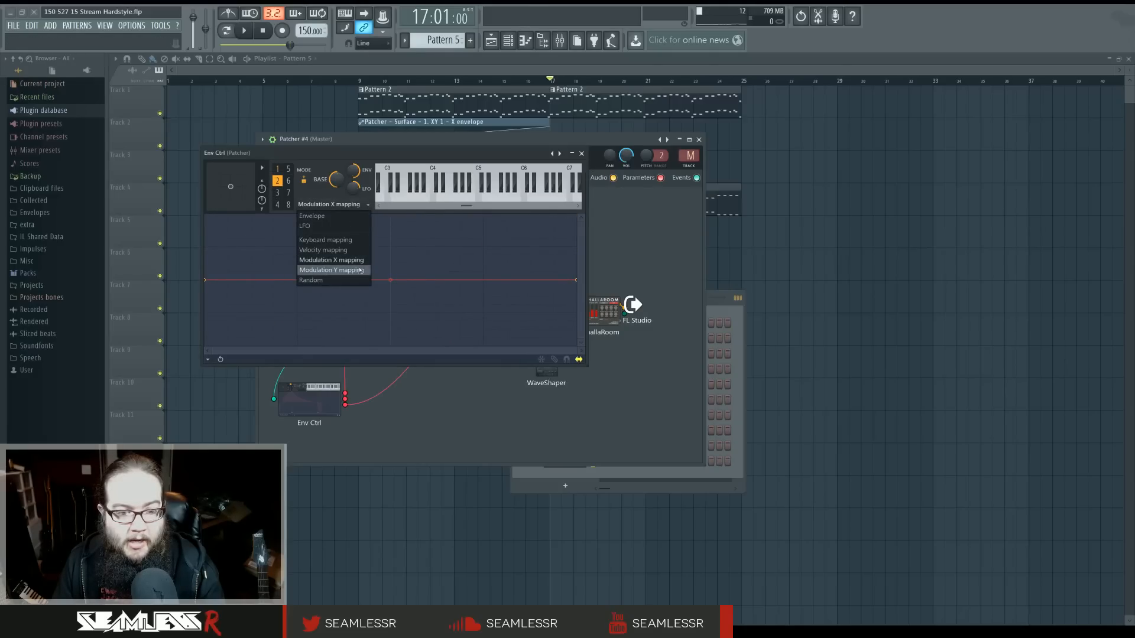
pyautogui.click(334, 271)
pyautogui.moveTo(205, 281); pyautogui.dragTo(205, 345)
pyautogui.moveTo(577, 280); pyautogui.dragTo(577, 216)
# Shape articulator 3's Modulation Y mapping as a line rising from about a quarter to about 70% of full level, and audition it
pyautogui.click(278, 193)
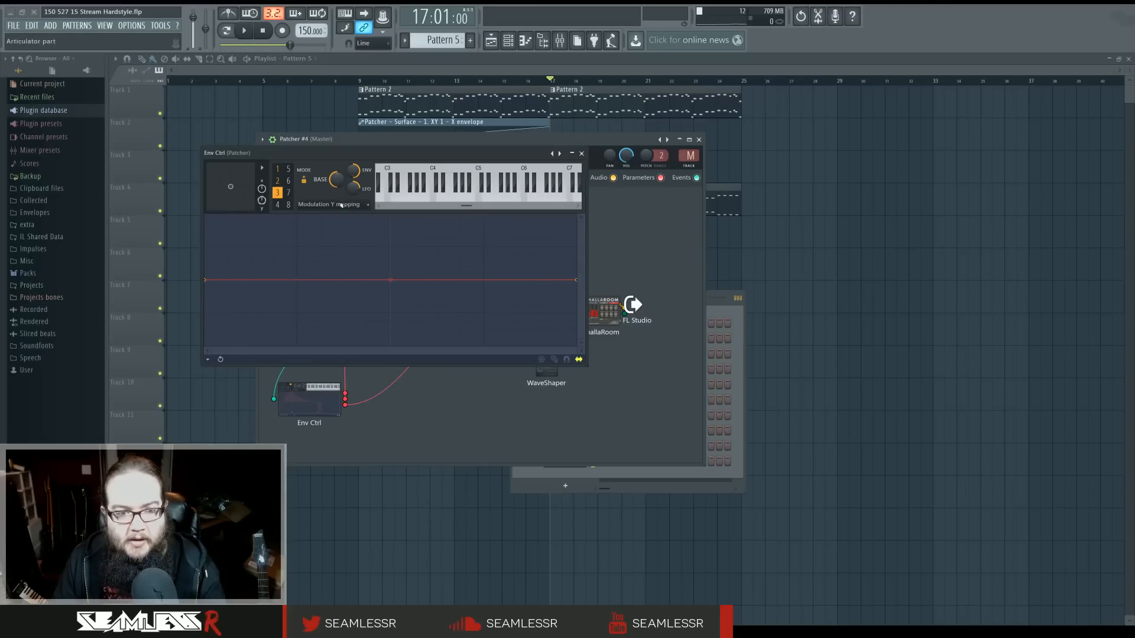
pyautogui.moveTo(205, 282); pyautogui.dragTo(205, 313)
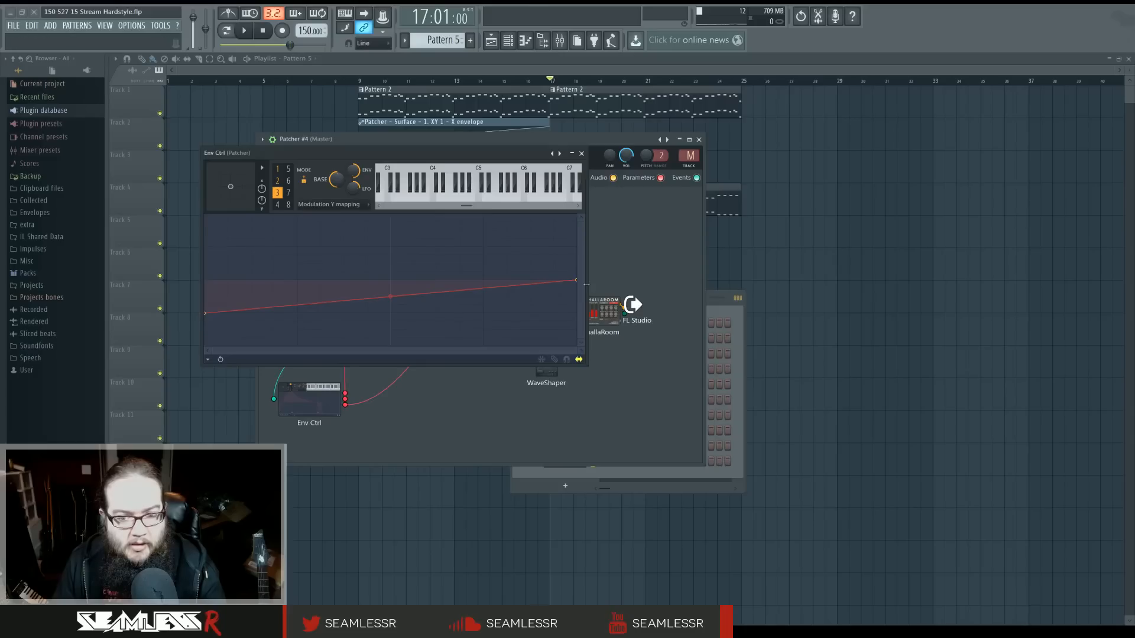
pyautogui.moveTo(576, 280); pyautogui.dragTo(576, 253)
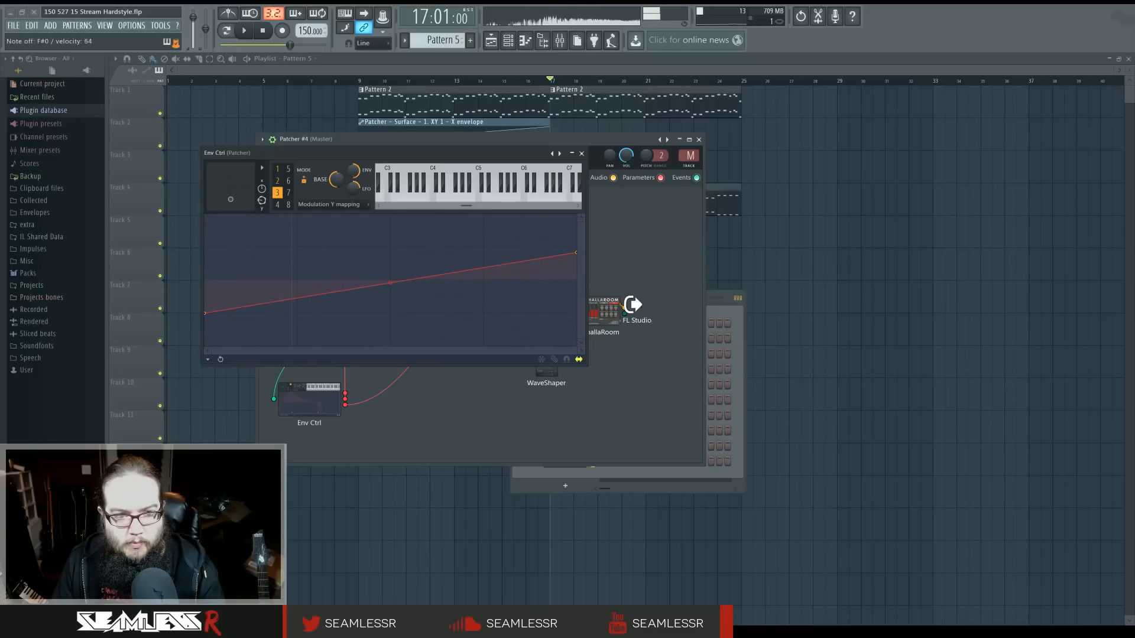
pyautogui.click(263, 31)
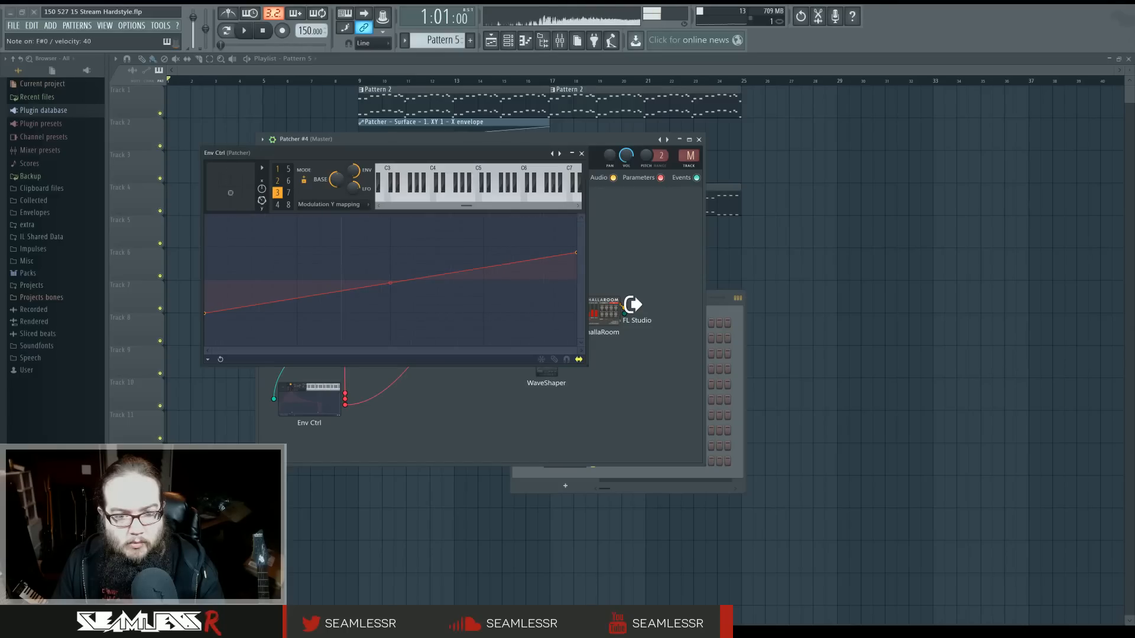
# Reverse articulator 3's Modulation Y curve to fall from about half to a quarter level, with an added point about a third along, slightly lowered
pyautogui.moveTo(569, 255); pyautogui.dragTo(569, 311)
pyautogui.moveTo(207, 315); pyautogui.dragTo(209, 247)
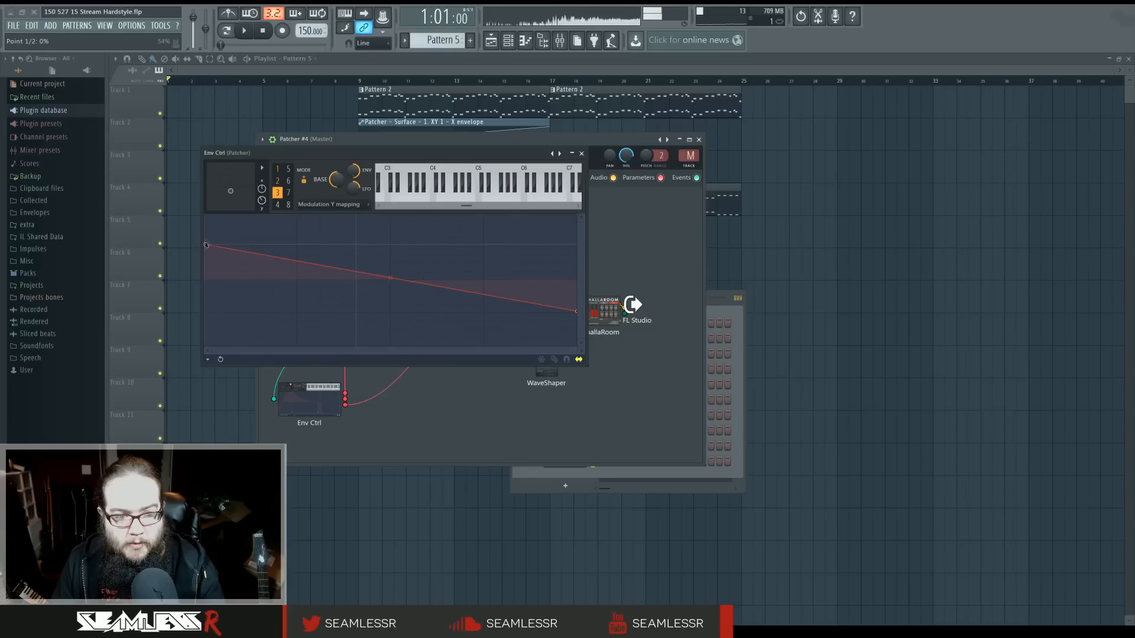
pyautogui.moveTo(206, 244); pyautogui.dragTo(204, 277)
pyautogui.rightClick(337, 281)
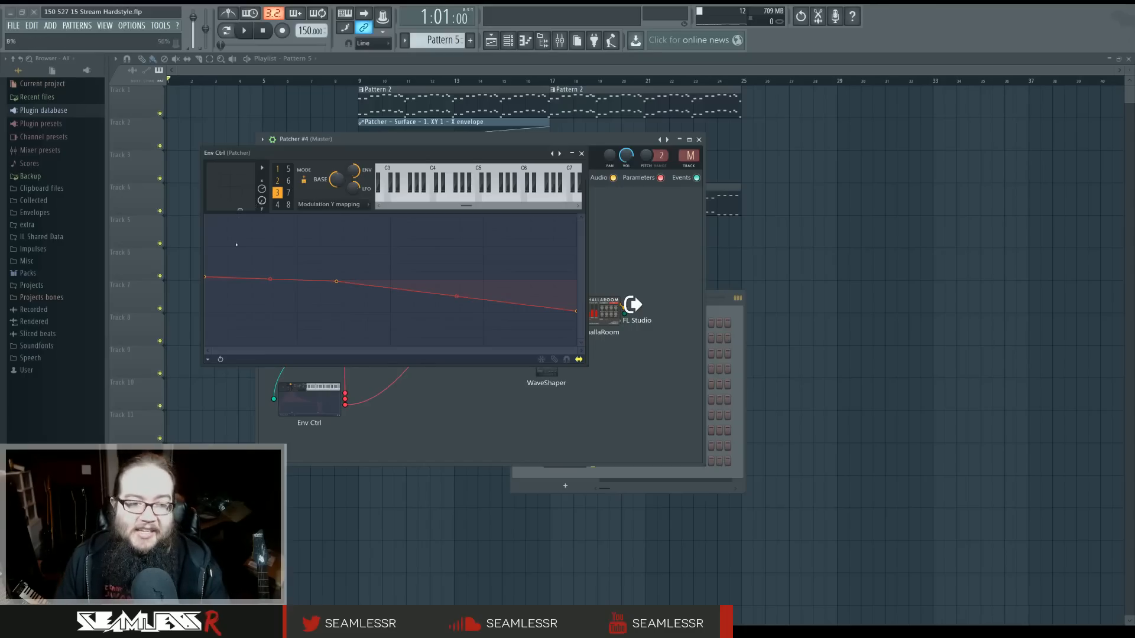
pyautogui.moveTo(337, 282); pyautogui.dragTo(337, 289)
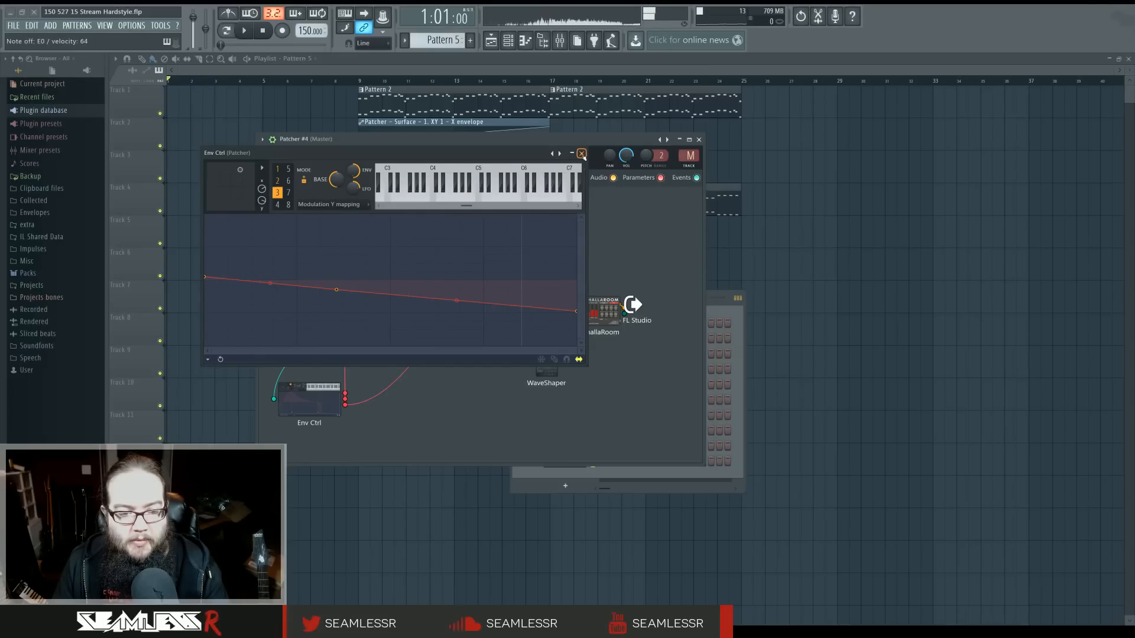
# Activate Env Ctrl's global Modulation X and Modulation Y as controllable inputs in Patcher #4
pyautogui.rightClick(262, 189)
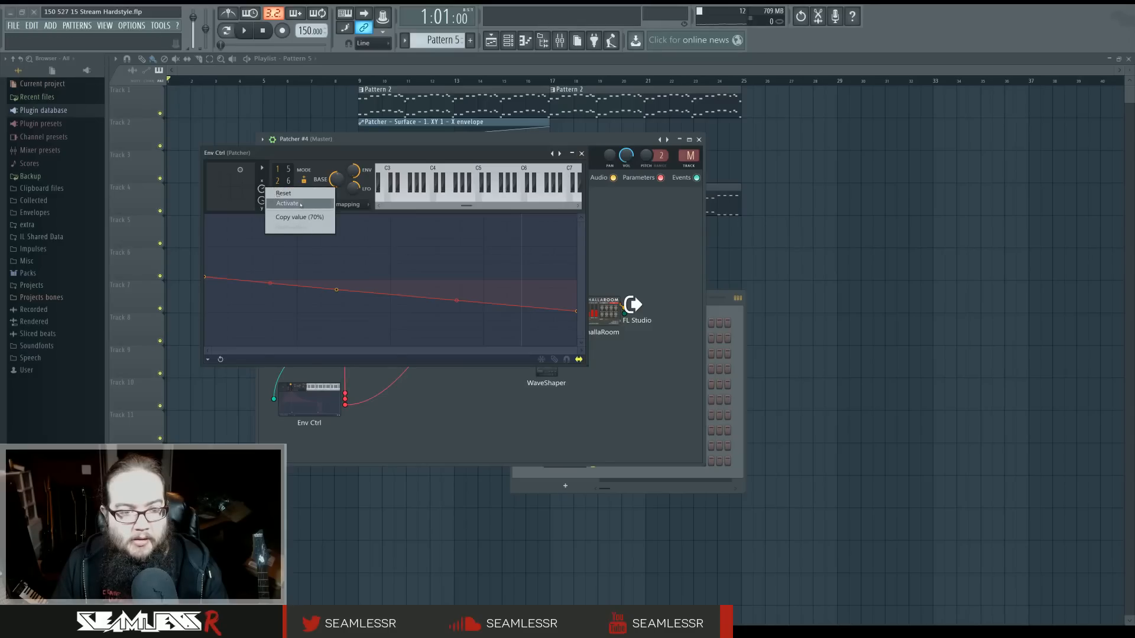
pyautogui.click(290, 205)
pyautogui.rightClick(262, 201)
pyautogui.click(281, 218)
pyautogui.click(582, 153)
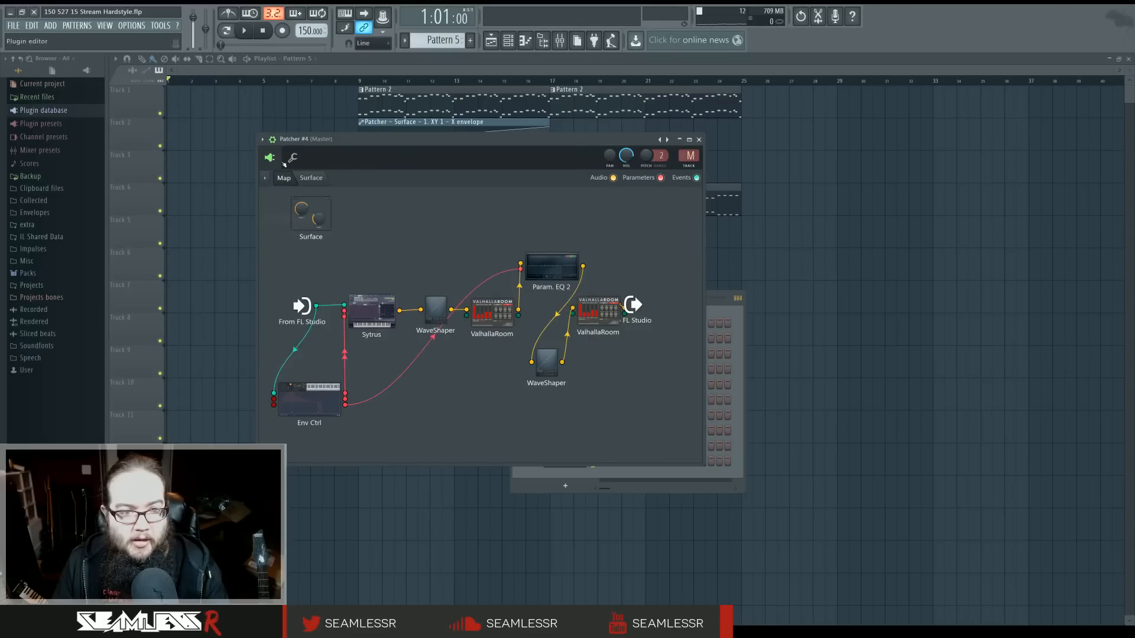
# Add two knobs to Patcher #4's control surface and place Knob 1 beside Knob 2, slightly higher
pyautogui.click(311, 178)
pyautogui.click(290, 199)
pyautogui.click(309, 214)
pyautogui.click(291, 200)
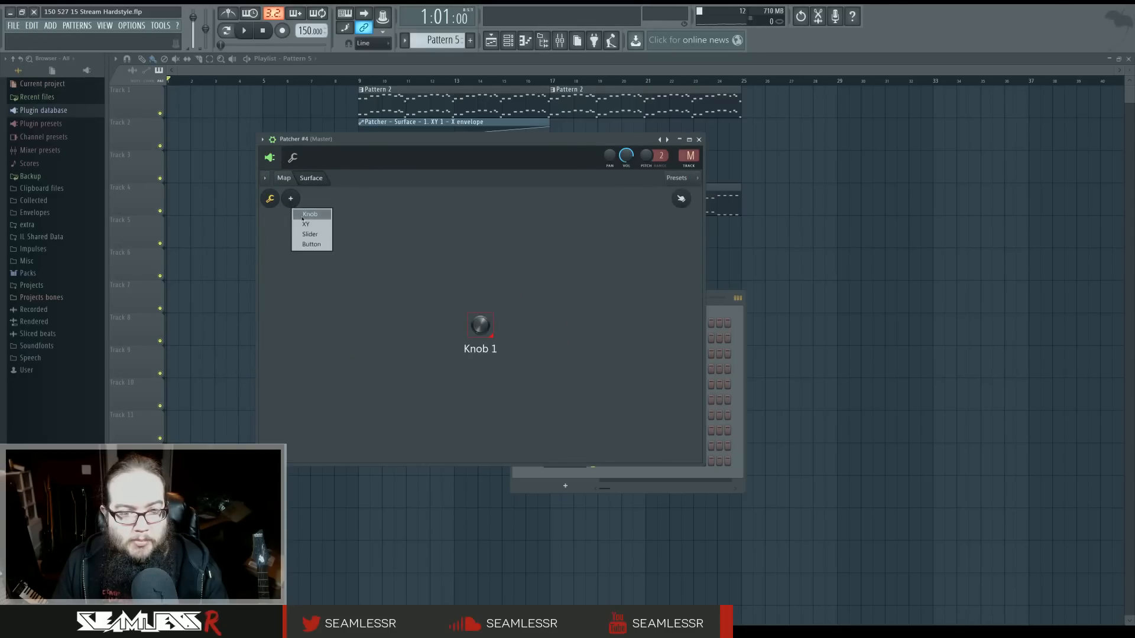
pyautogui.click(309, 214)
pyautogui.moveTo(480, 325); pyautogui.dragTo(411, 314)
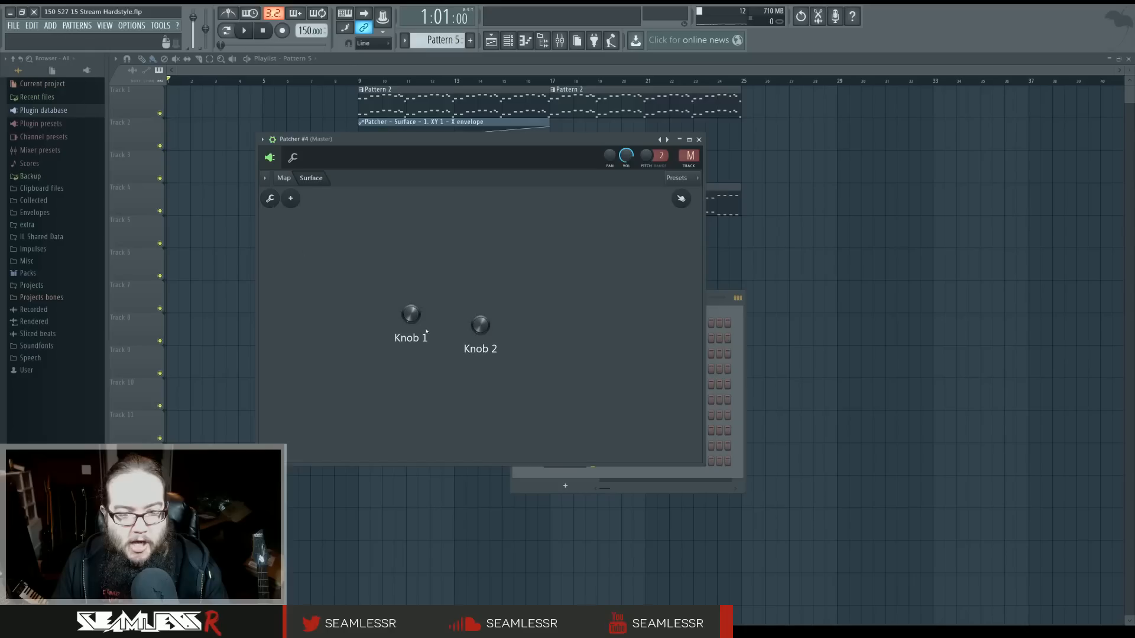
# Connect Knob 1 and Knob 2 to Env Ctrl's two modulation inputs and audition them with Param. EQ 2 open
pyautogui.click(284, 178)
pyautogui.moveTo(333, 212); pyautogui.dragTo(325, 247)
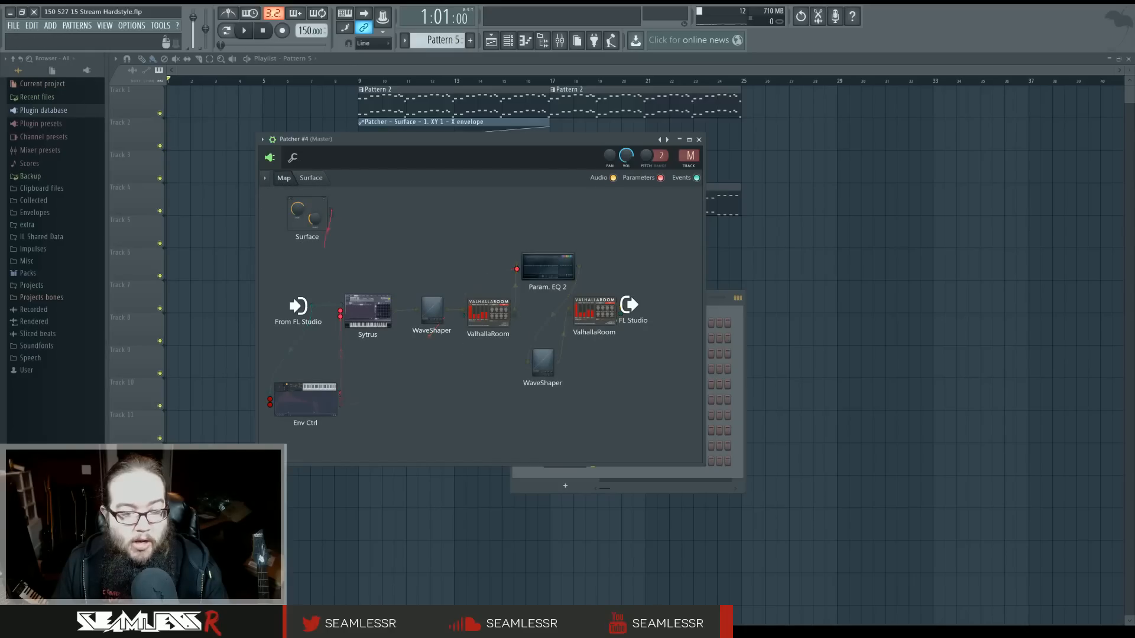
pyautogui.moveTo(275, 395); pyautogui.dragTo(270, 399)
pyautogui.moveTo(332, 217); pyautogui.dragTo(336, 234)
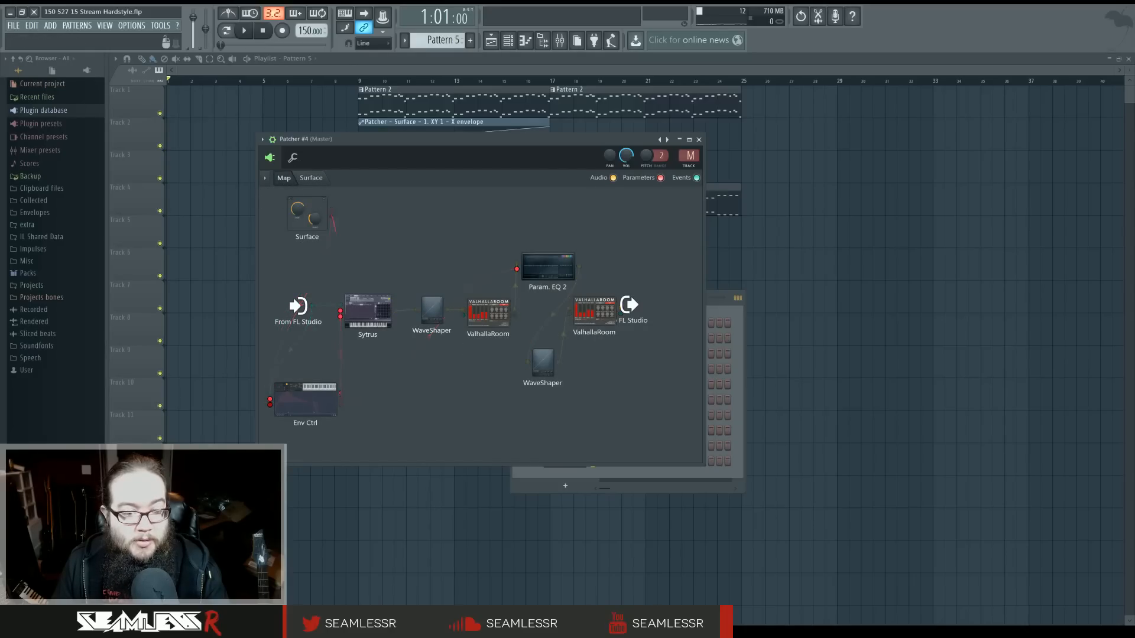
pyautogui.moveTo(270, 405); pyautogui.dragTo(269, 404)
pyautogui.doubleClick(547, 267)
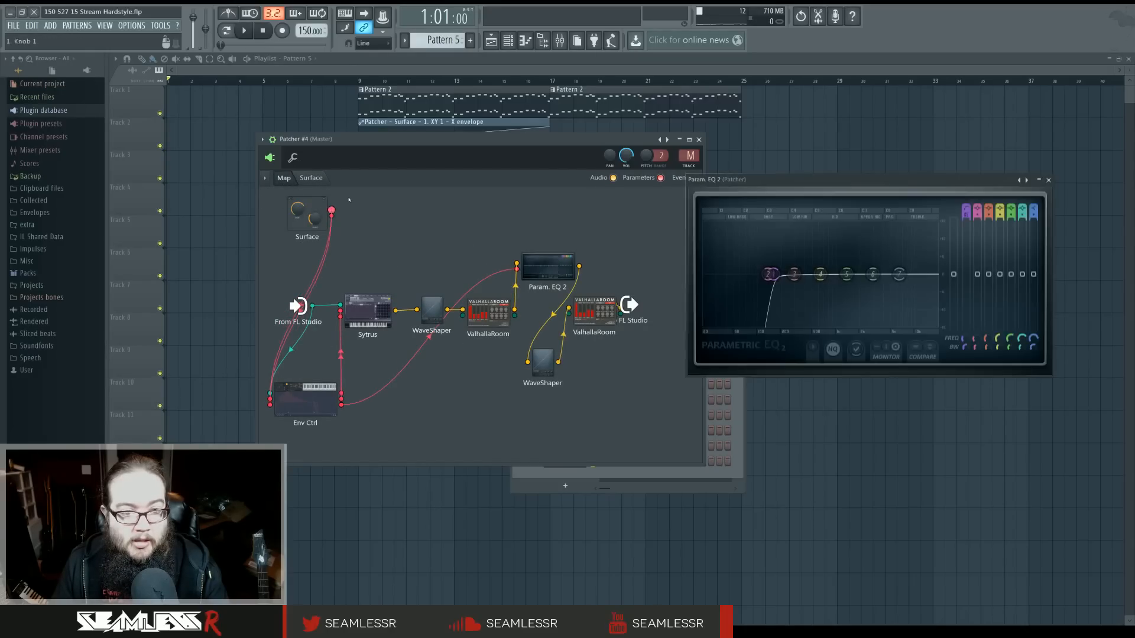
pyautogui.click(311, 178)
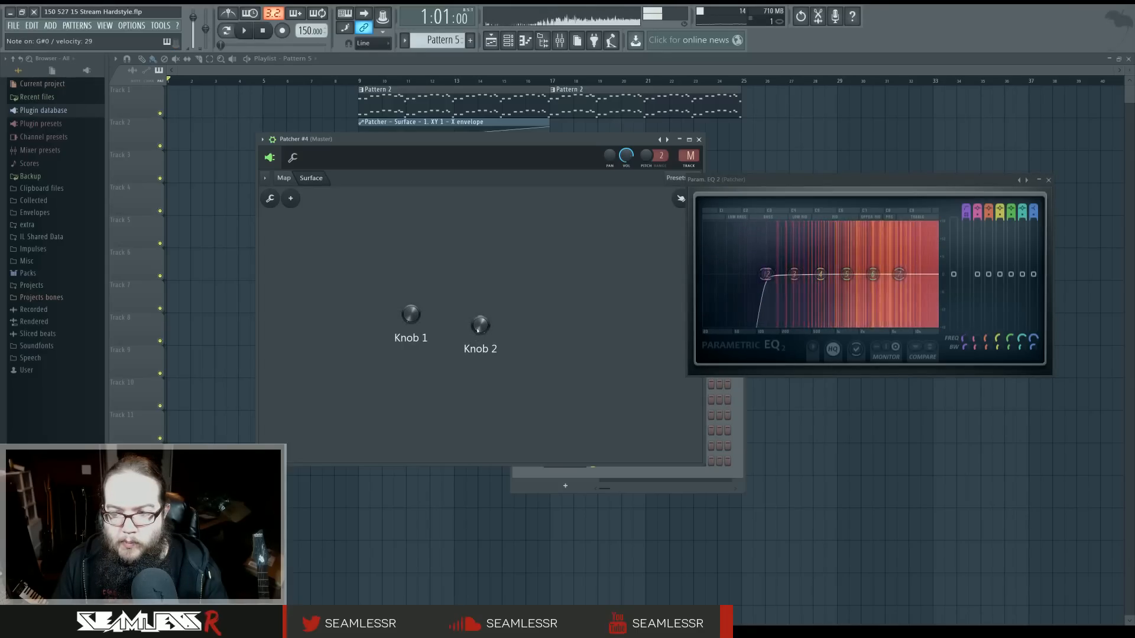
# Reshape articulator 3's Modulation Y curve to start at about a third, reach about half at an added point past midway, and end at about a quarter
pyautogui.click(283, 178)
pyautogui.click(305, 399)
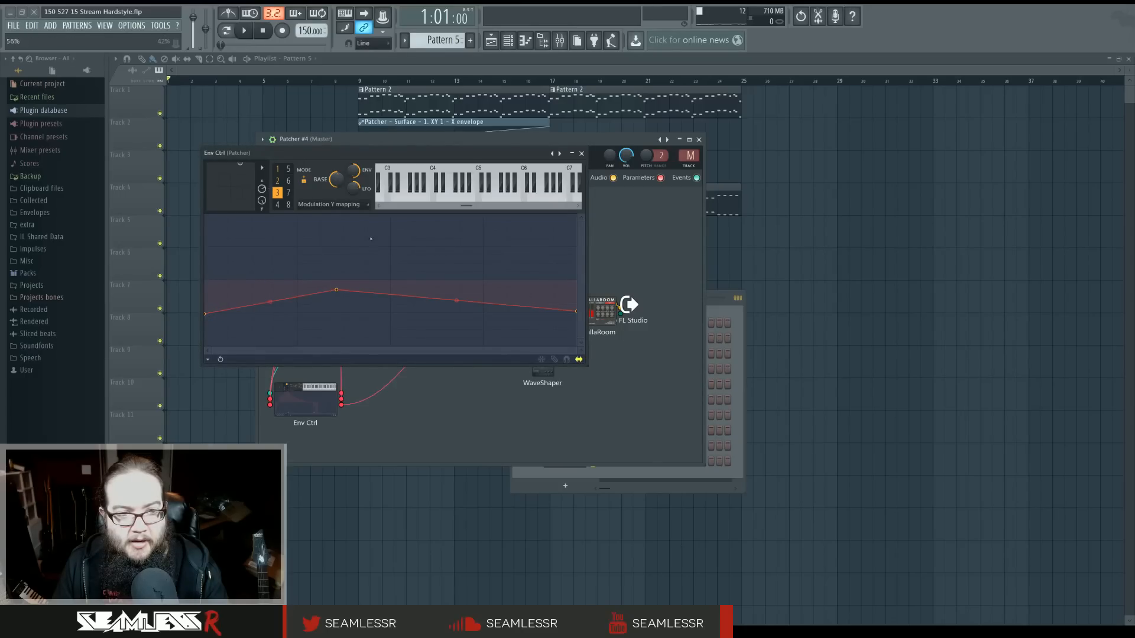
pyautogui.moveTo(261, 201); pyautogui.dragTo(262, 260)
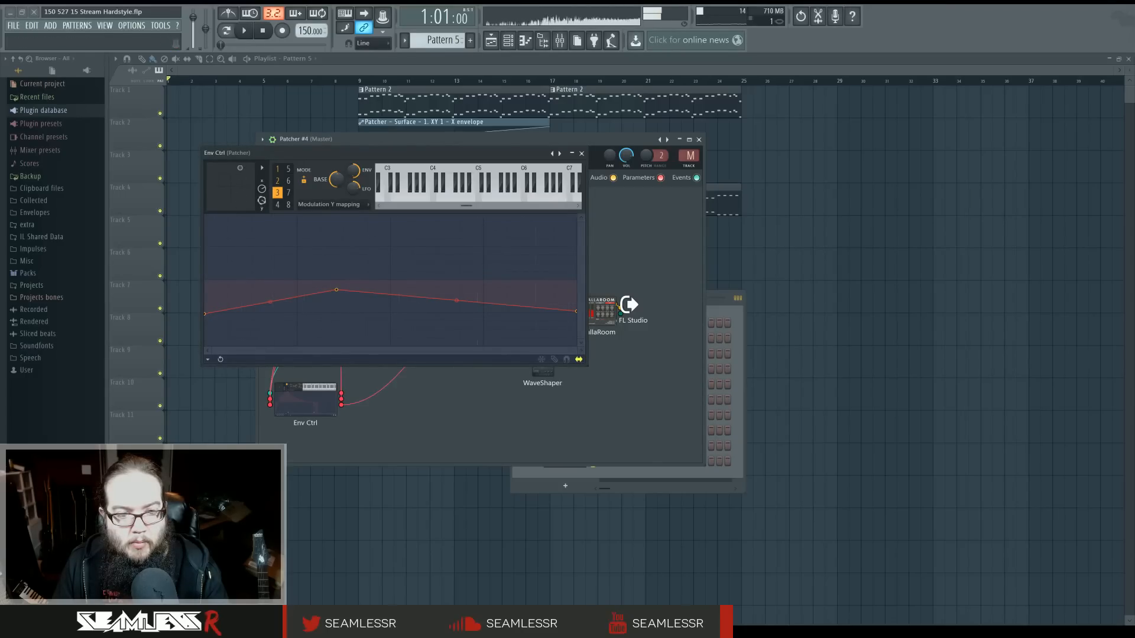
pyautogui.moveTo(577, 313); pyautogui.dragTo(577, 278)
pyautogui.rightClick(398, 263)
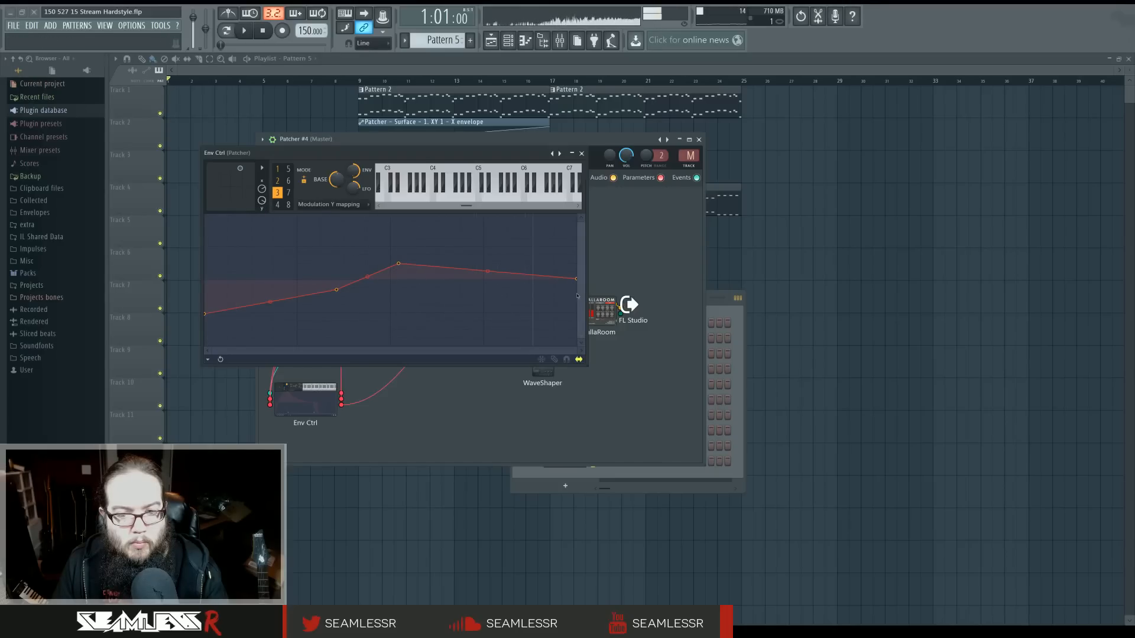
pyautogui.moveTo(576, 279); pyautogui.dragTo(576, 314)
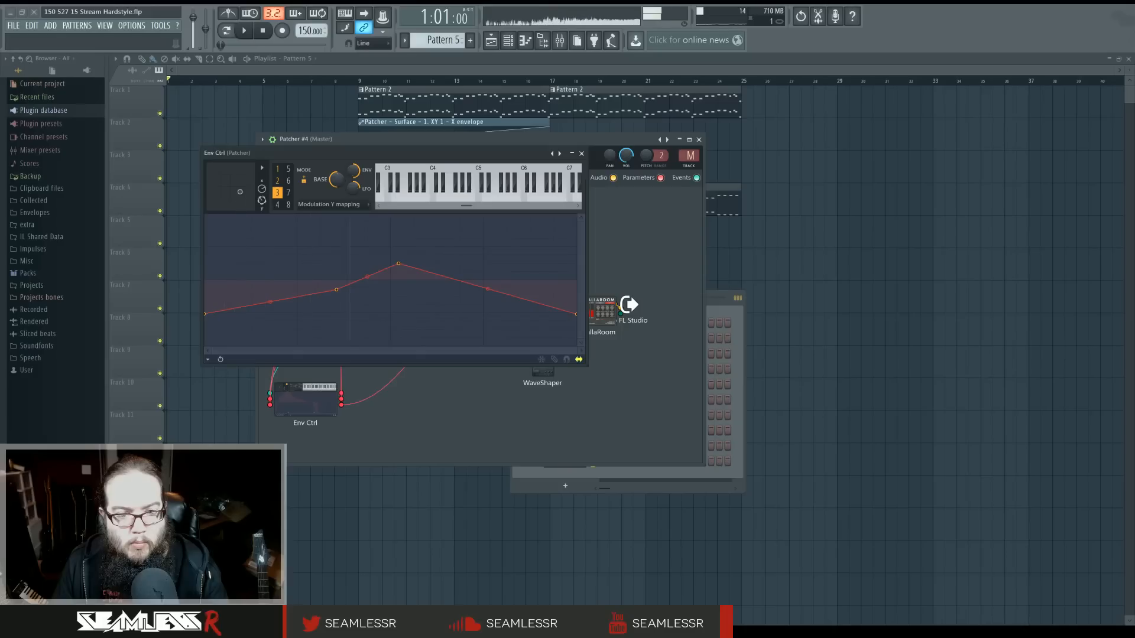
pyautogui.moveTo(399, 263); pyautogui.dragTo(400, 284)
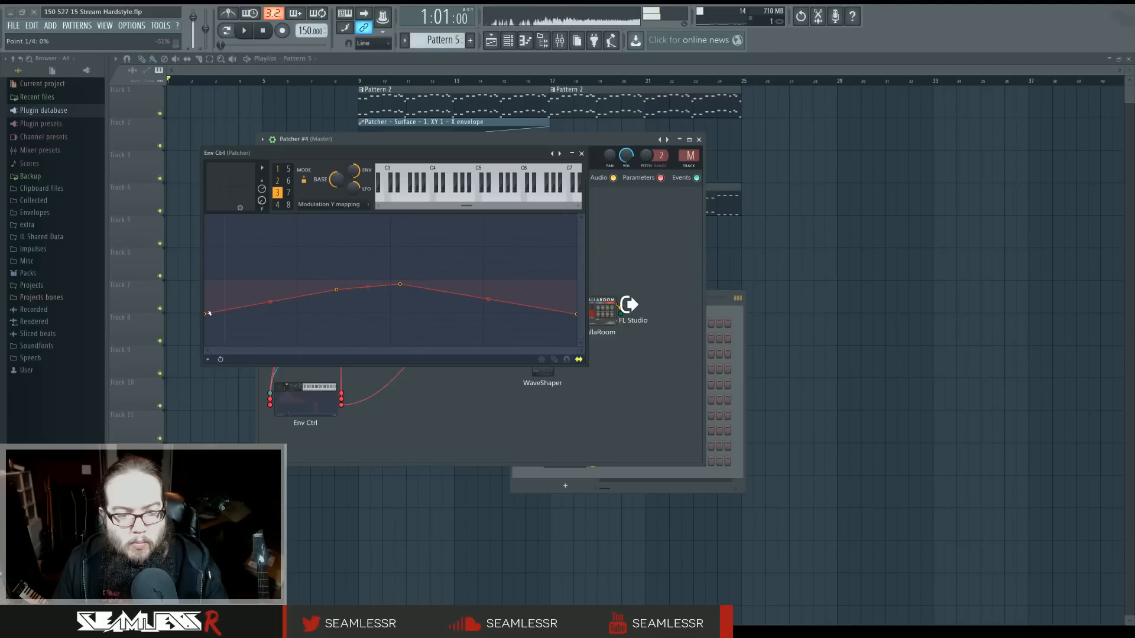
pyautogui.moveTo(205, 314); pyautogui.dragTo(204, 248)
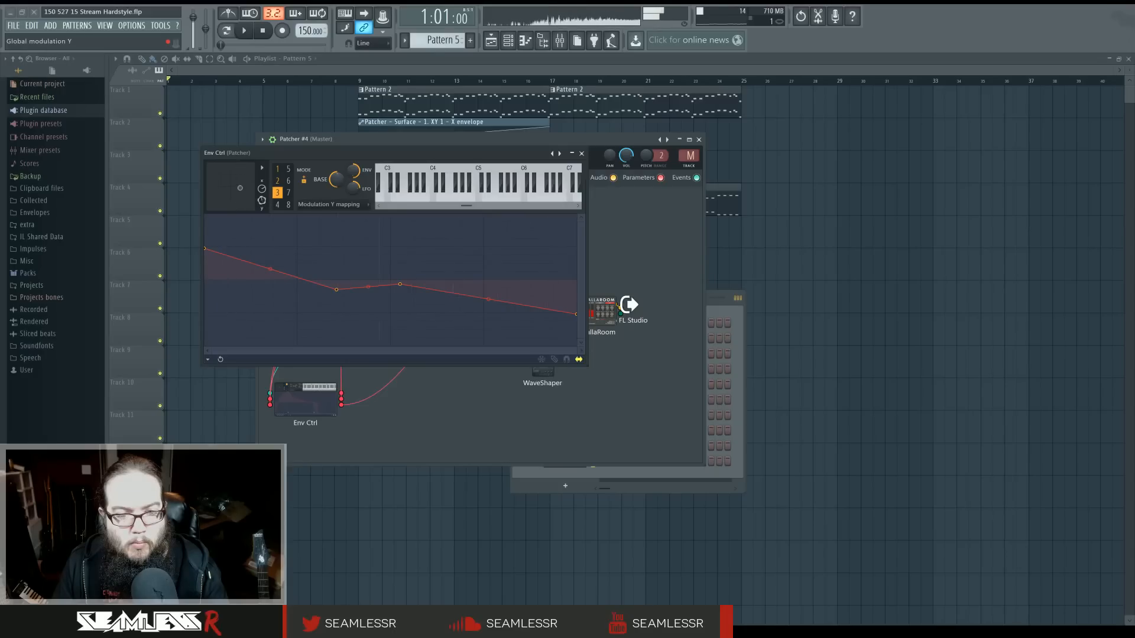
pyautogui.moveTo(204, 249); pyautogui.dragTo(205, 300)
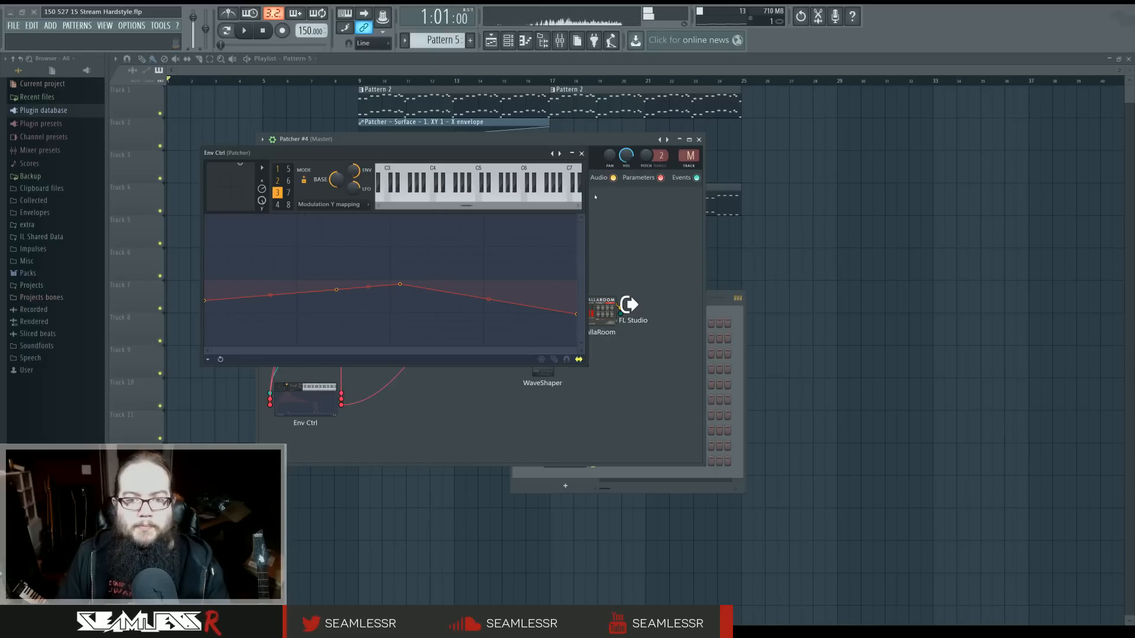
pyautogui.click(581, 153)
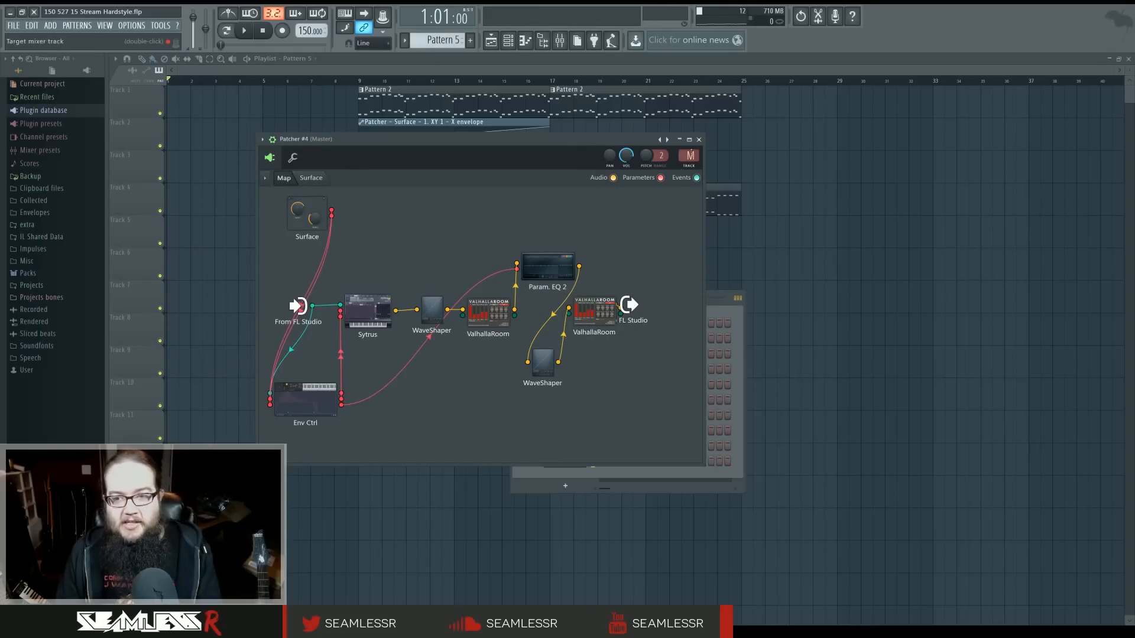
# Close Patcher #4, select the Harmor channel, hide the channel rack, and play the arrangement from bar 9
pyautogui.click(699, 139)
pyautogui.click(593, 338)
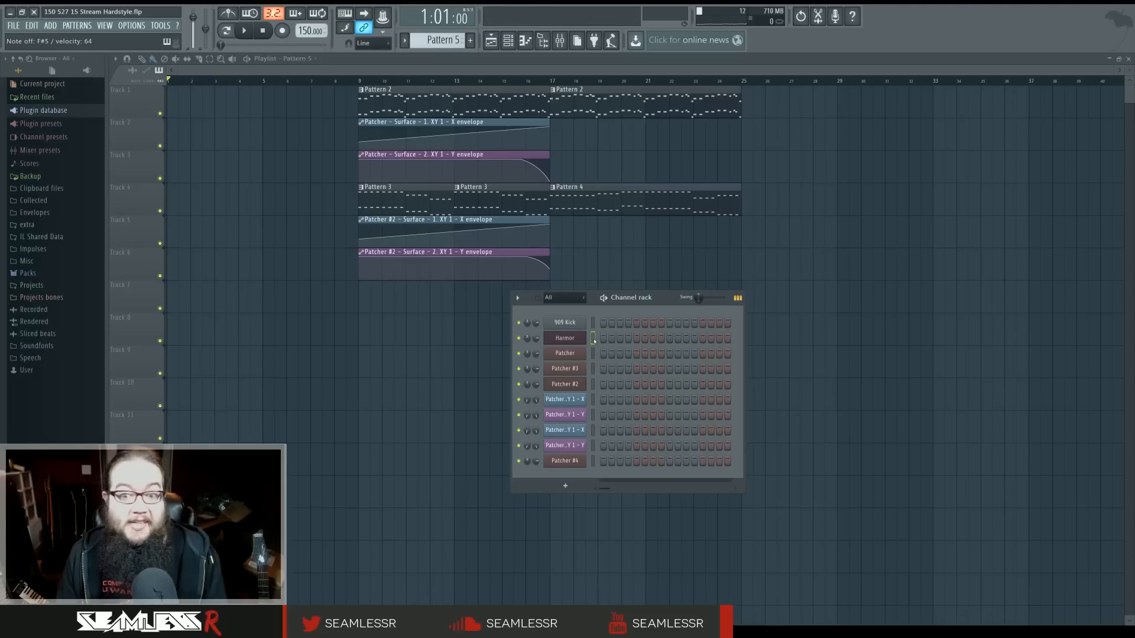
pyautogui.press('F6')
pyautogui.click(360, 81)
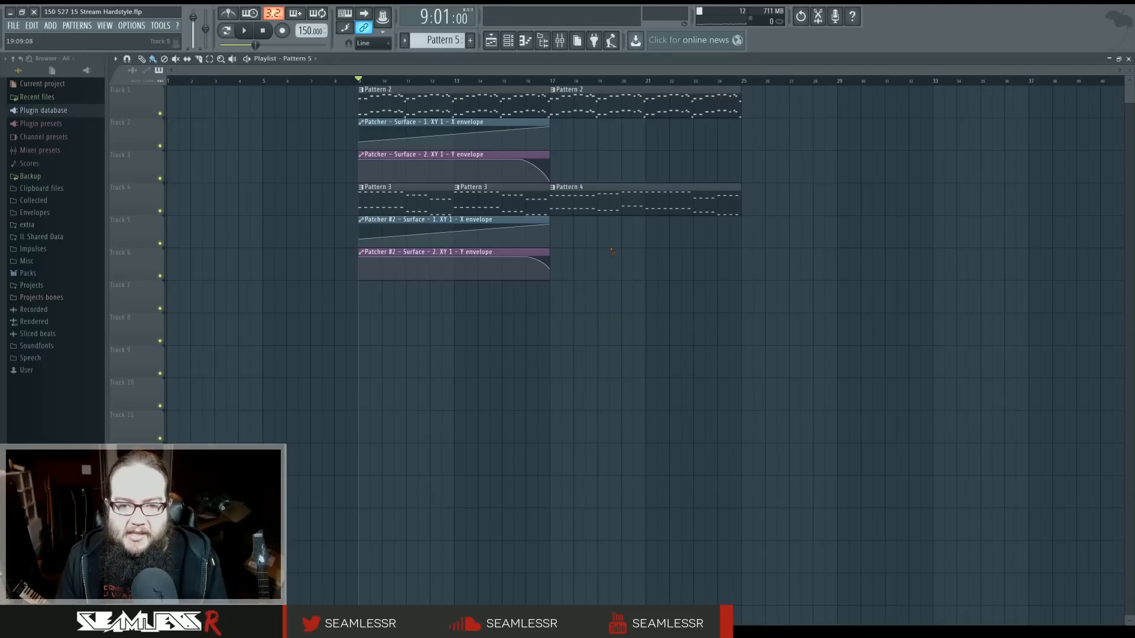
pyautogui.press('space')
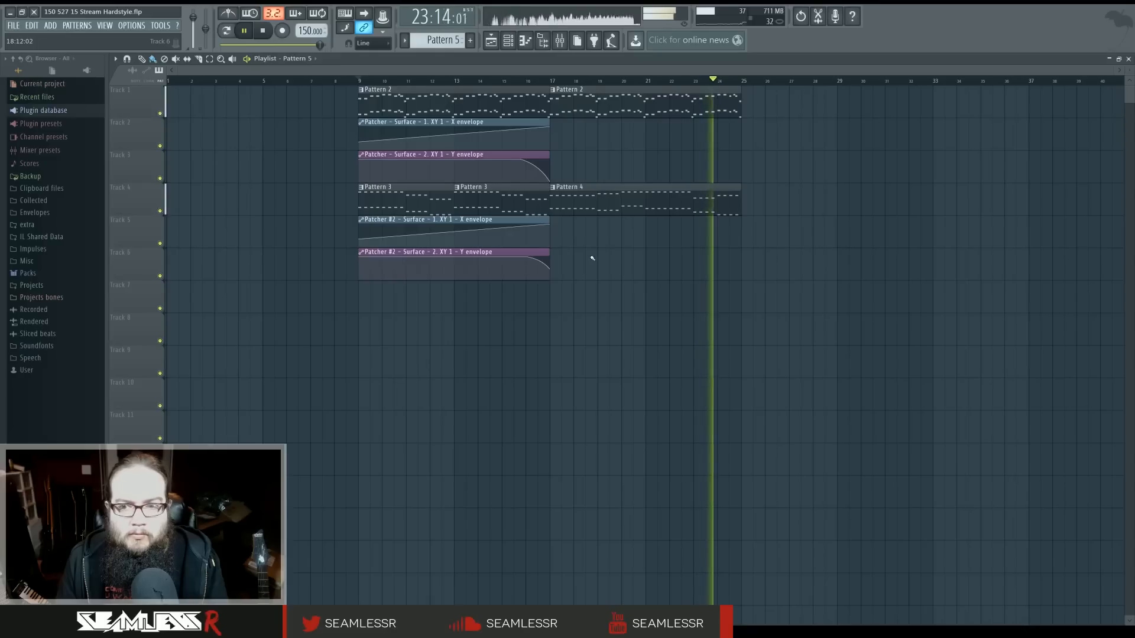
pyautogui.press('space')
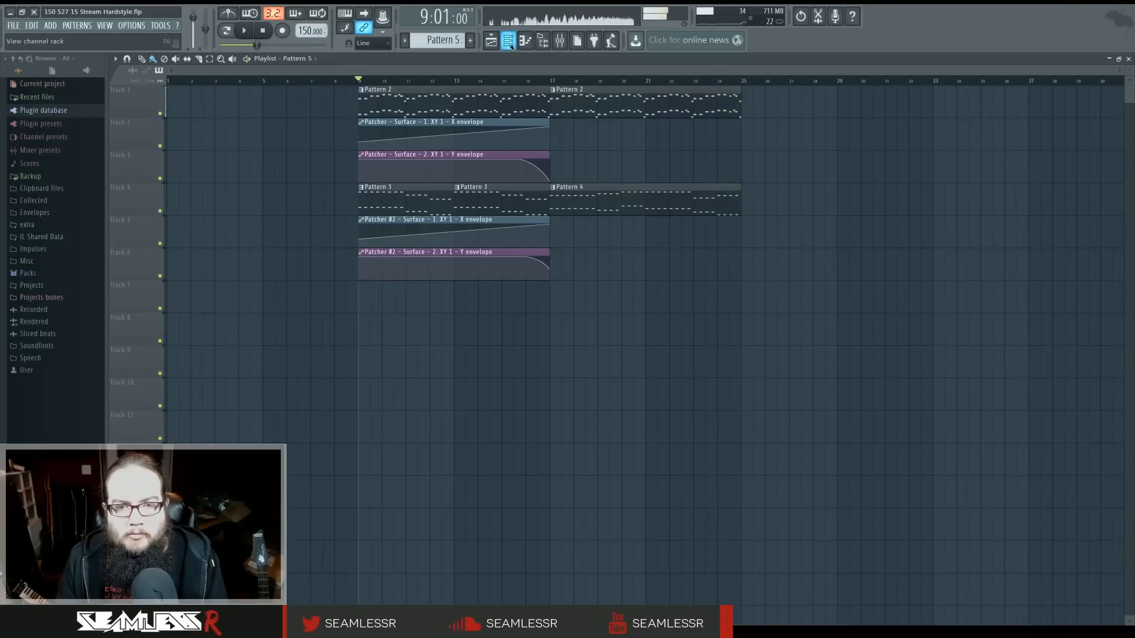
# Select the Patcher #4 channel and audition the screech with its surface knobs shown, then clear the windows away
pyautogui.press('F6')
pyautogui.click(595, 465)
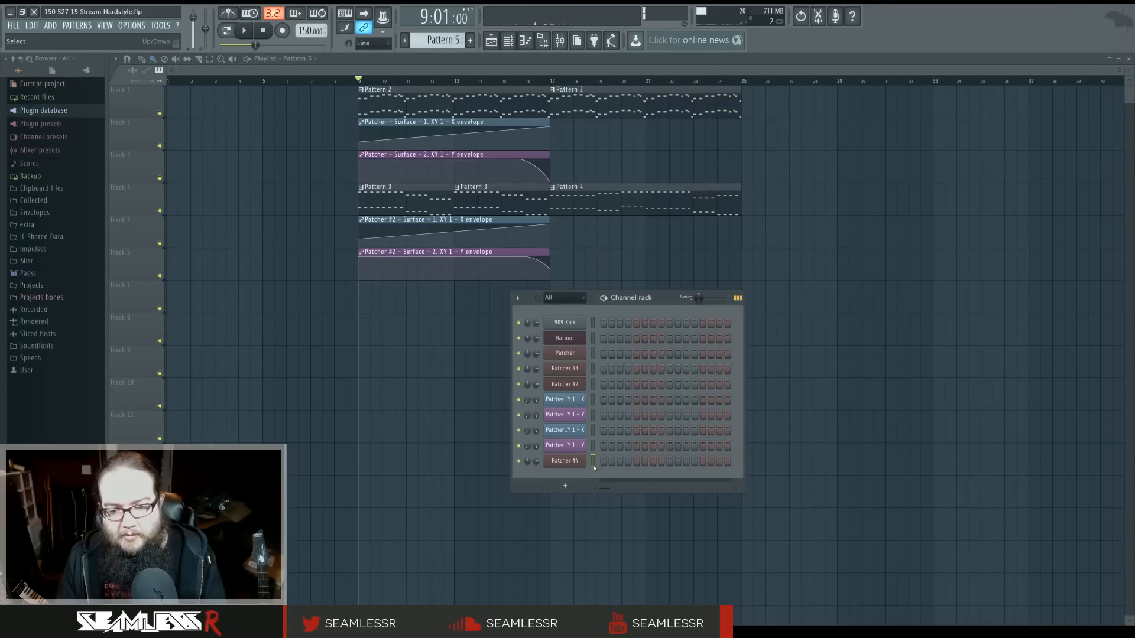
pyautogui.click(564, 461)
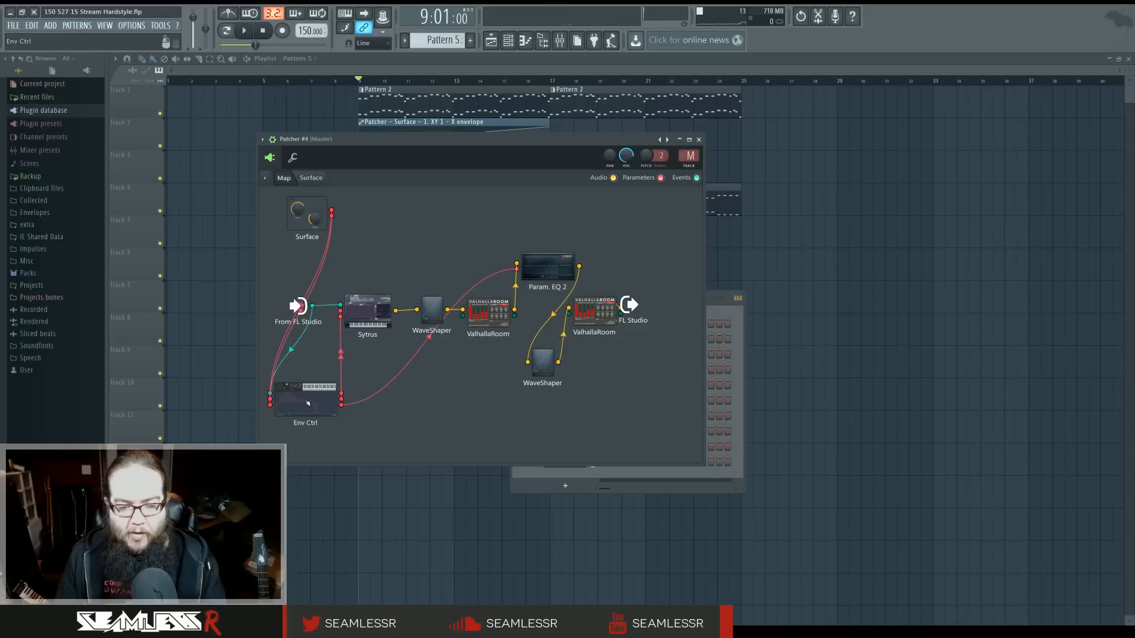
pyautogui.click(312, 178)
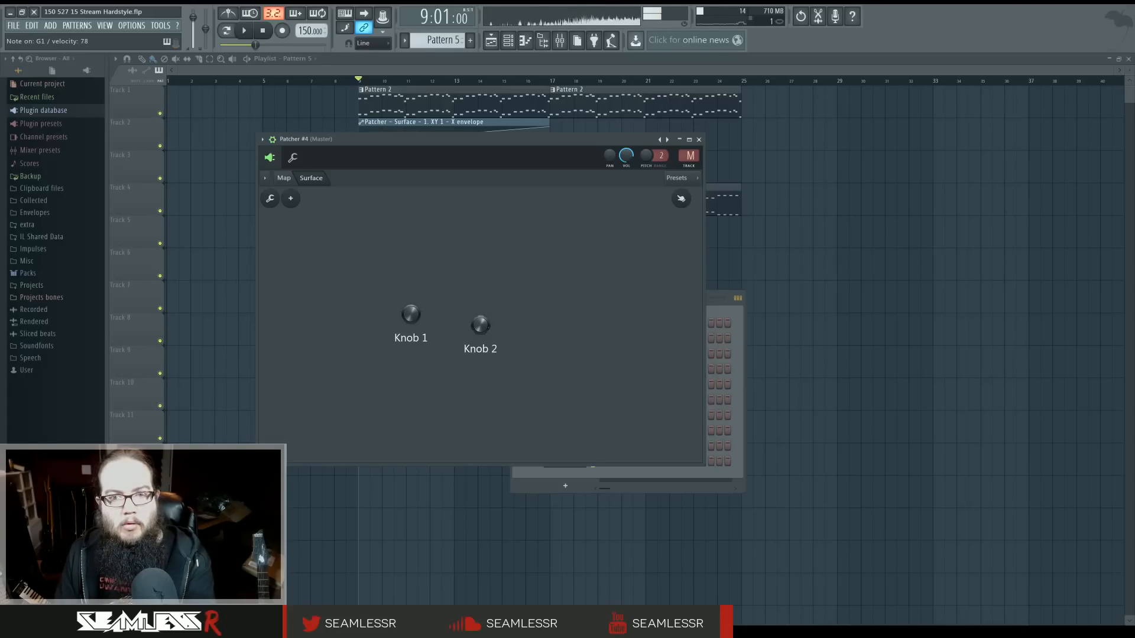
pyautogui.click(696, 141)
pyautogui.press('F6')
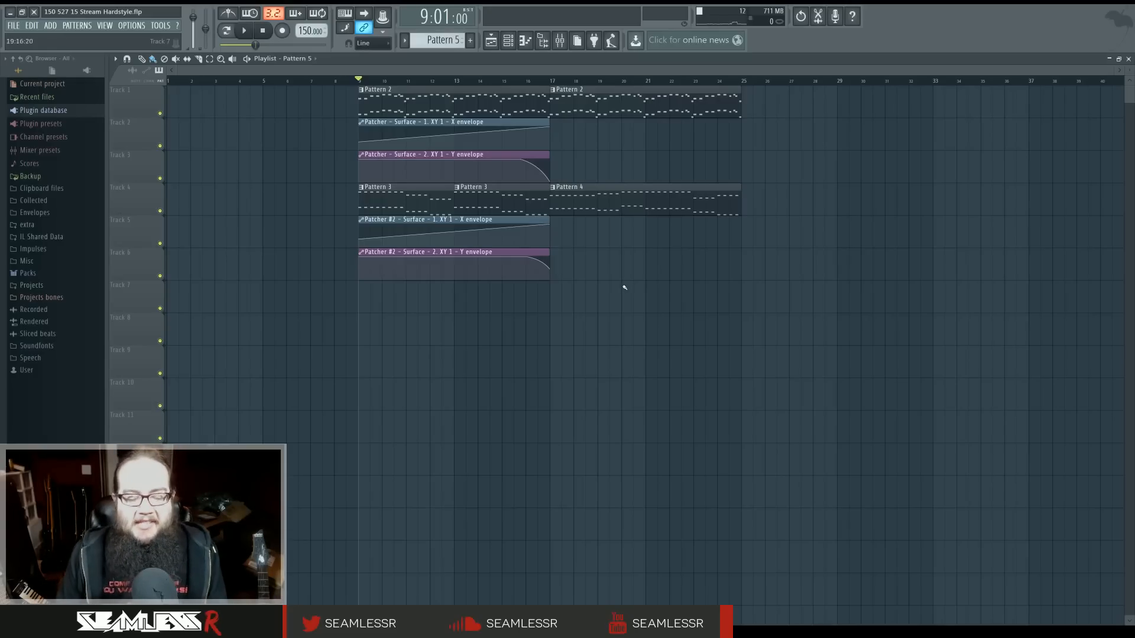
# Check the Twitch dashboard, then switch to the streaming software and show its broadcast and local recording options
pyautogui.hotkey('alt', 'Tab')
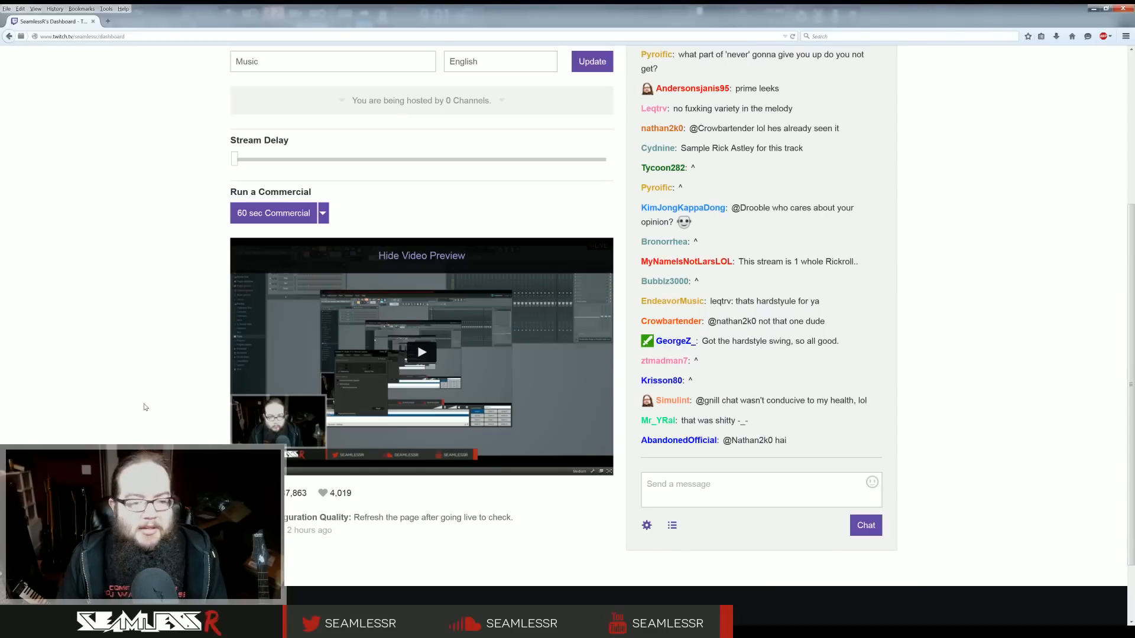
pyautogui.hotkey('alt', 'Tab')
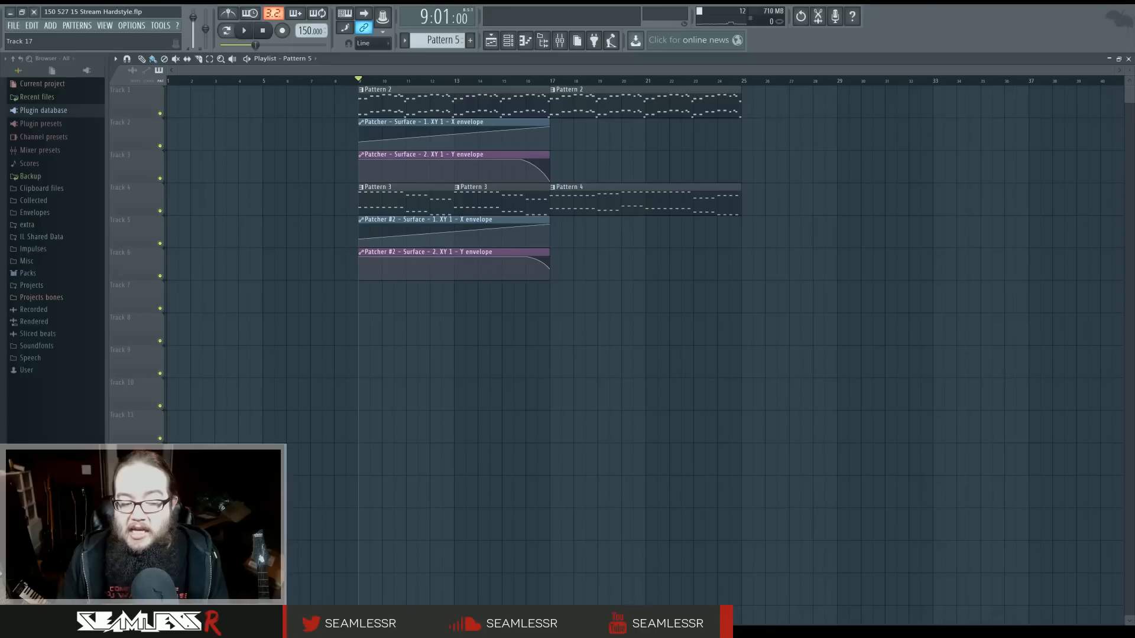
pyautogui.hotkey('alt', 'Tab')
pyautogui.click(341, 150)
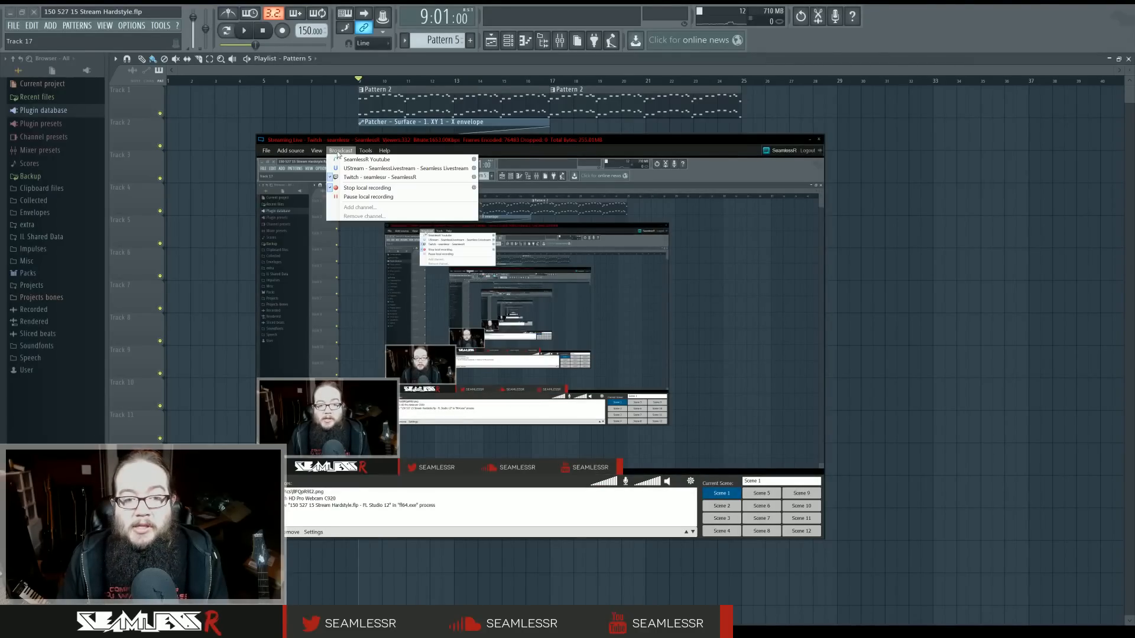